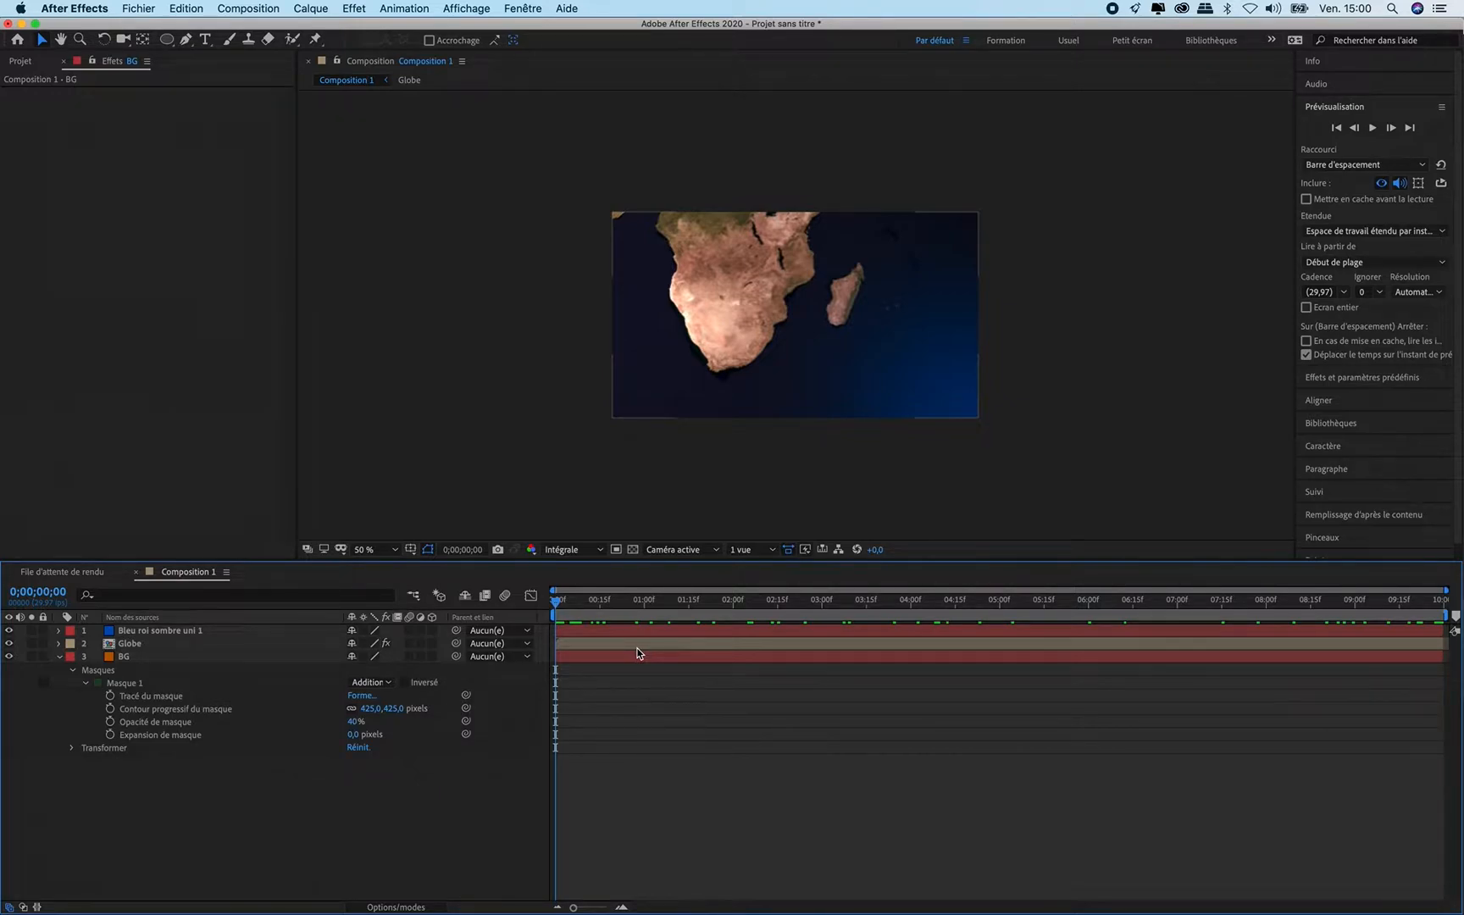
Step: Preview the finished globe animation in Composition 1, stop playback and select its three layers
key("space")
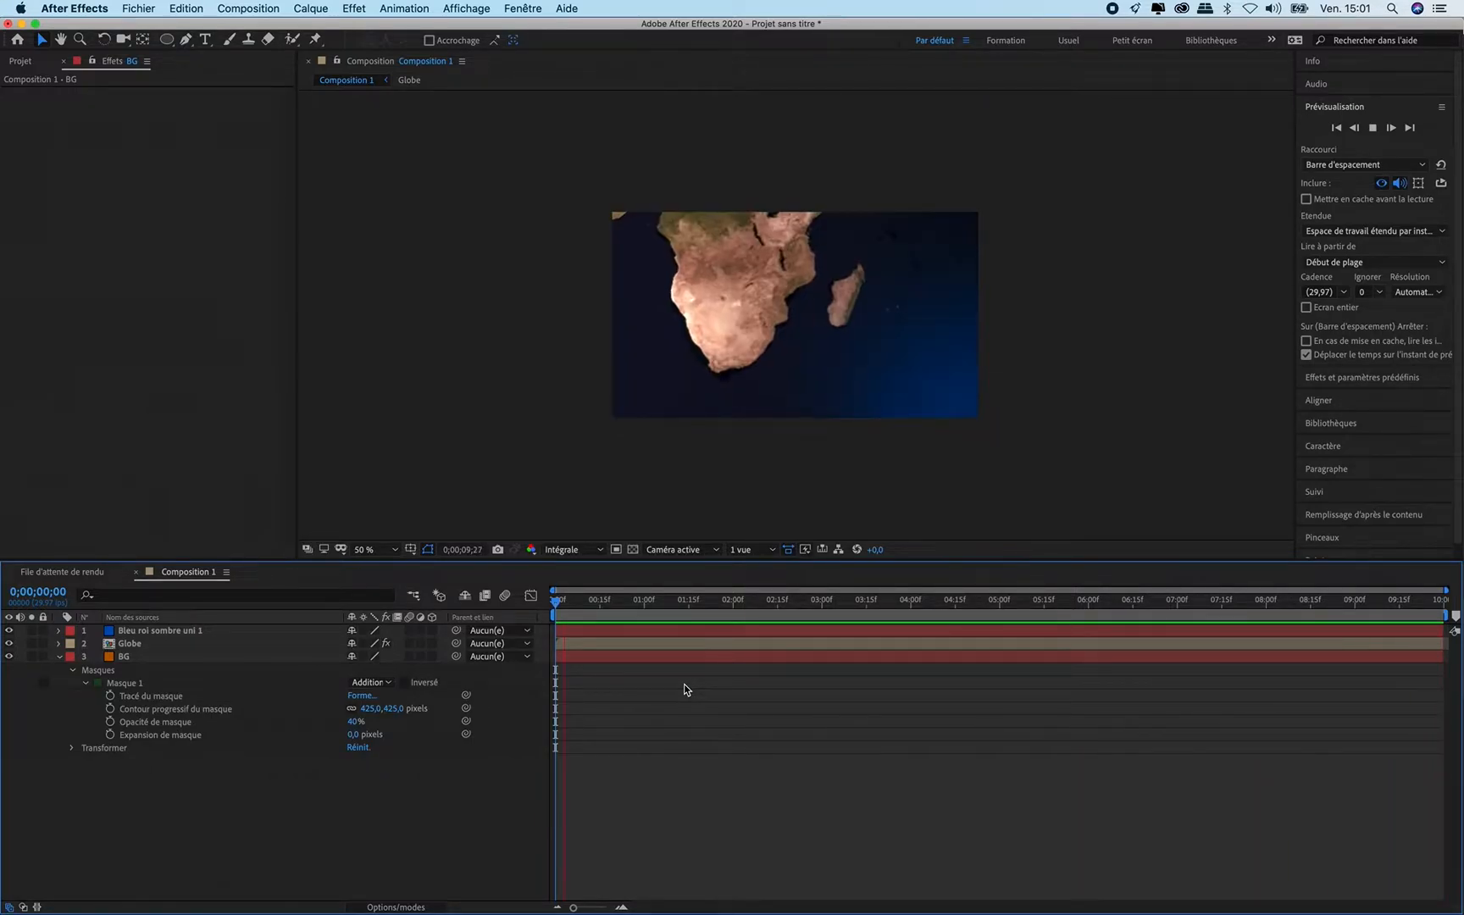
key("space")
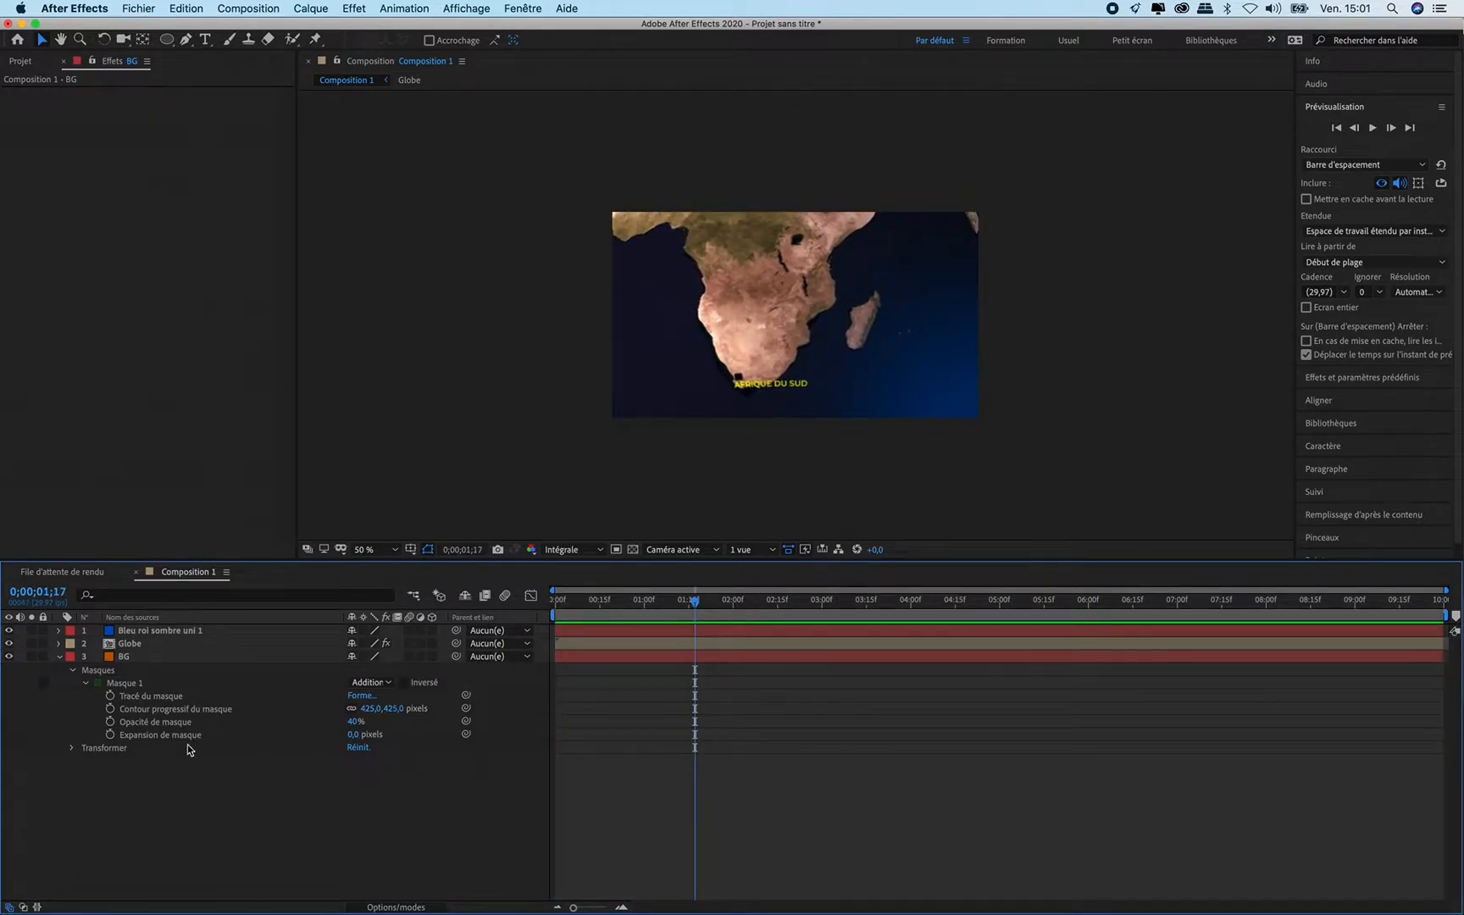
left_click_drag(188, 818, 156, 624)
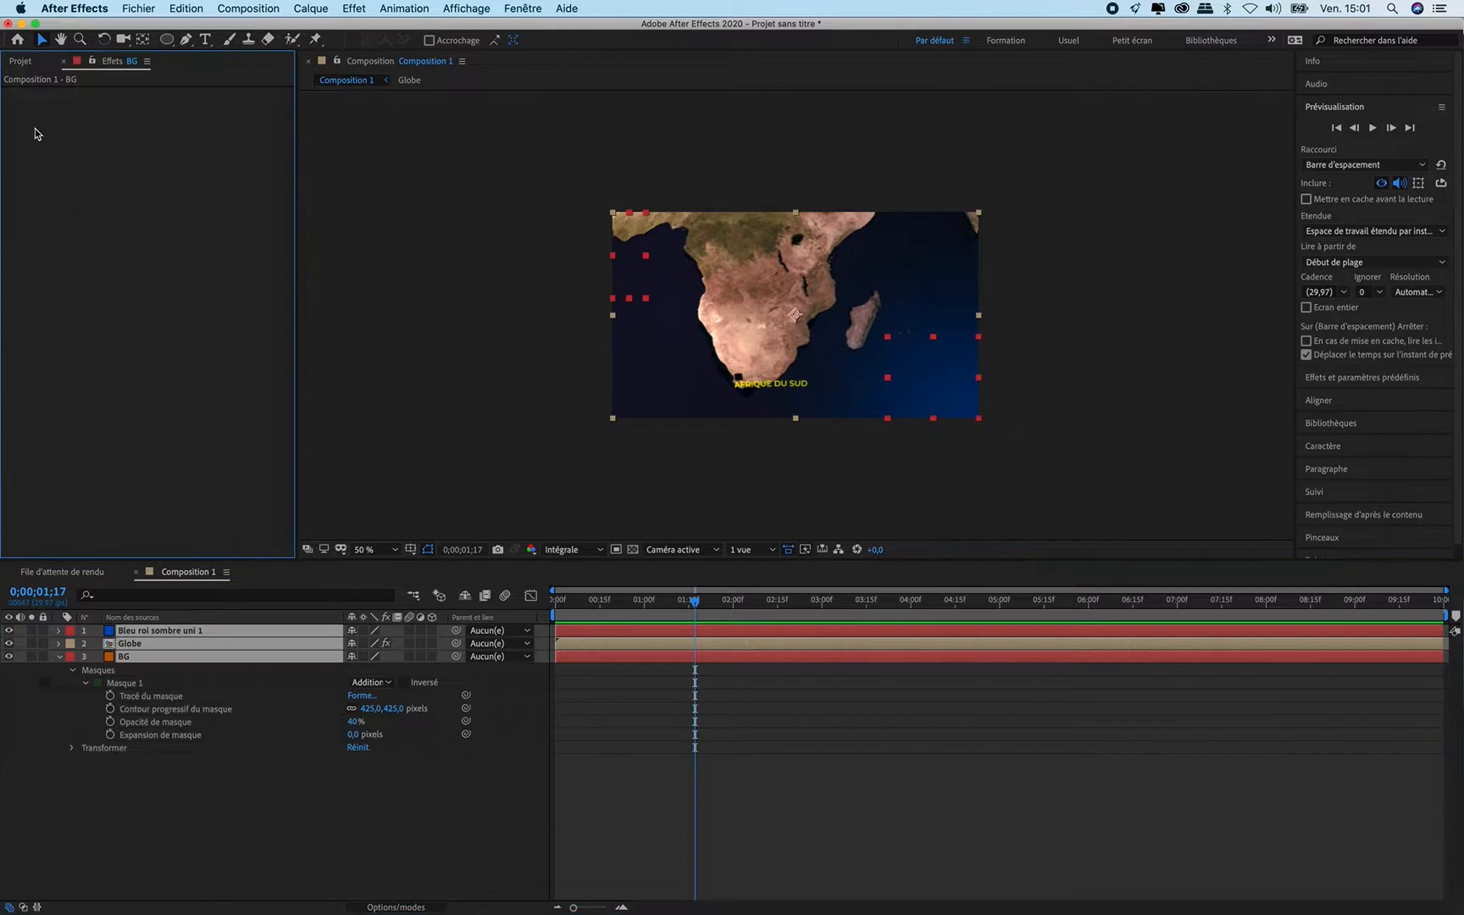
Step: View Earth_Diffuse_6K.jpg in a widened footage viewer beside the composition and check IMG_9475.PNG among the project items
left_click(23, 62)
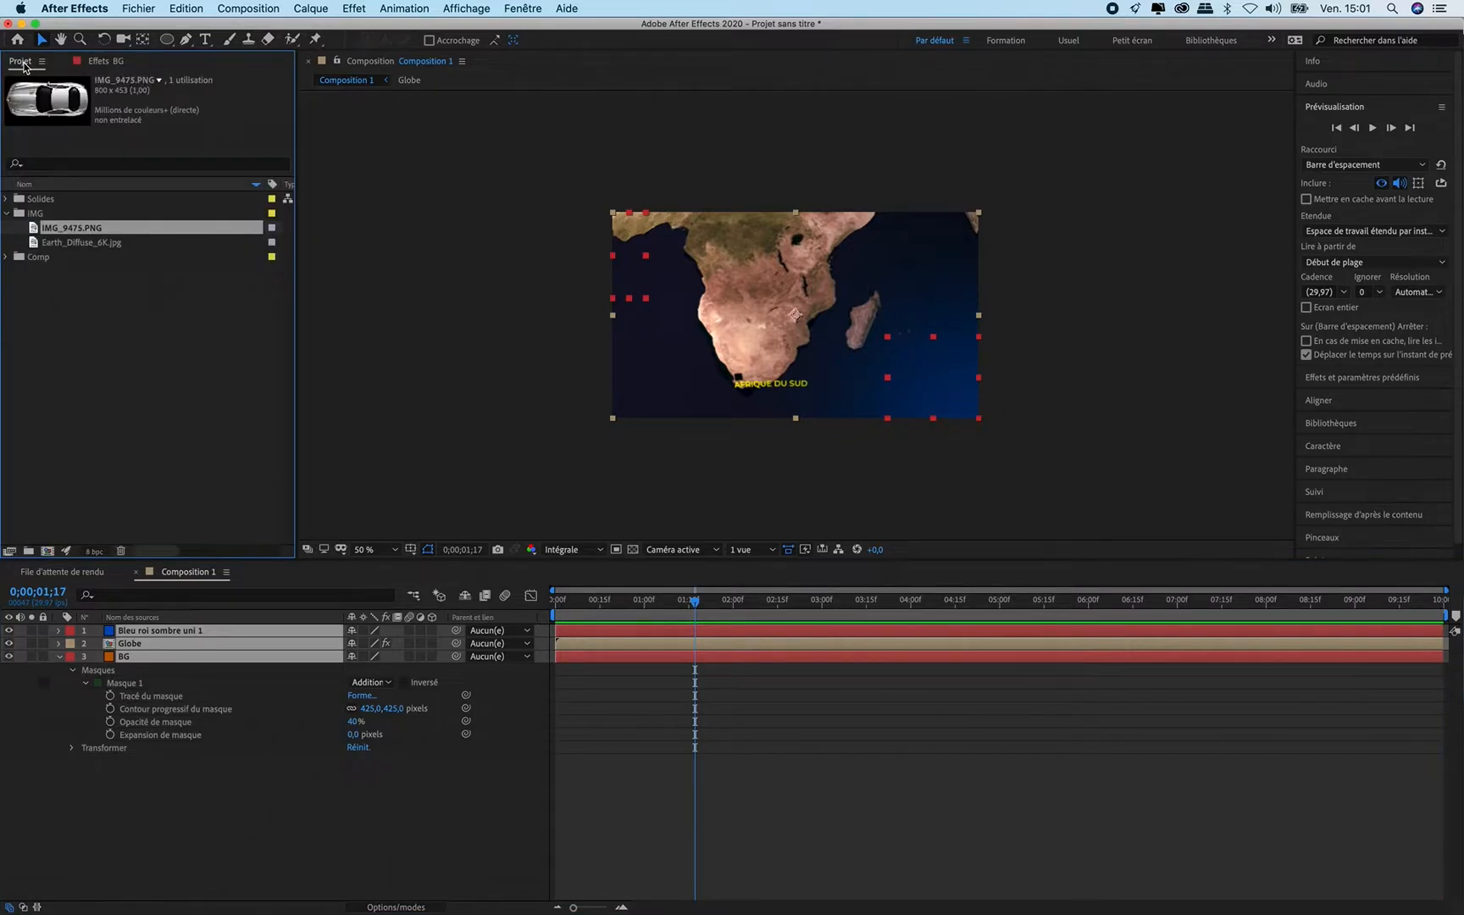
left_click(62, 244)
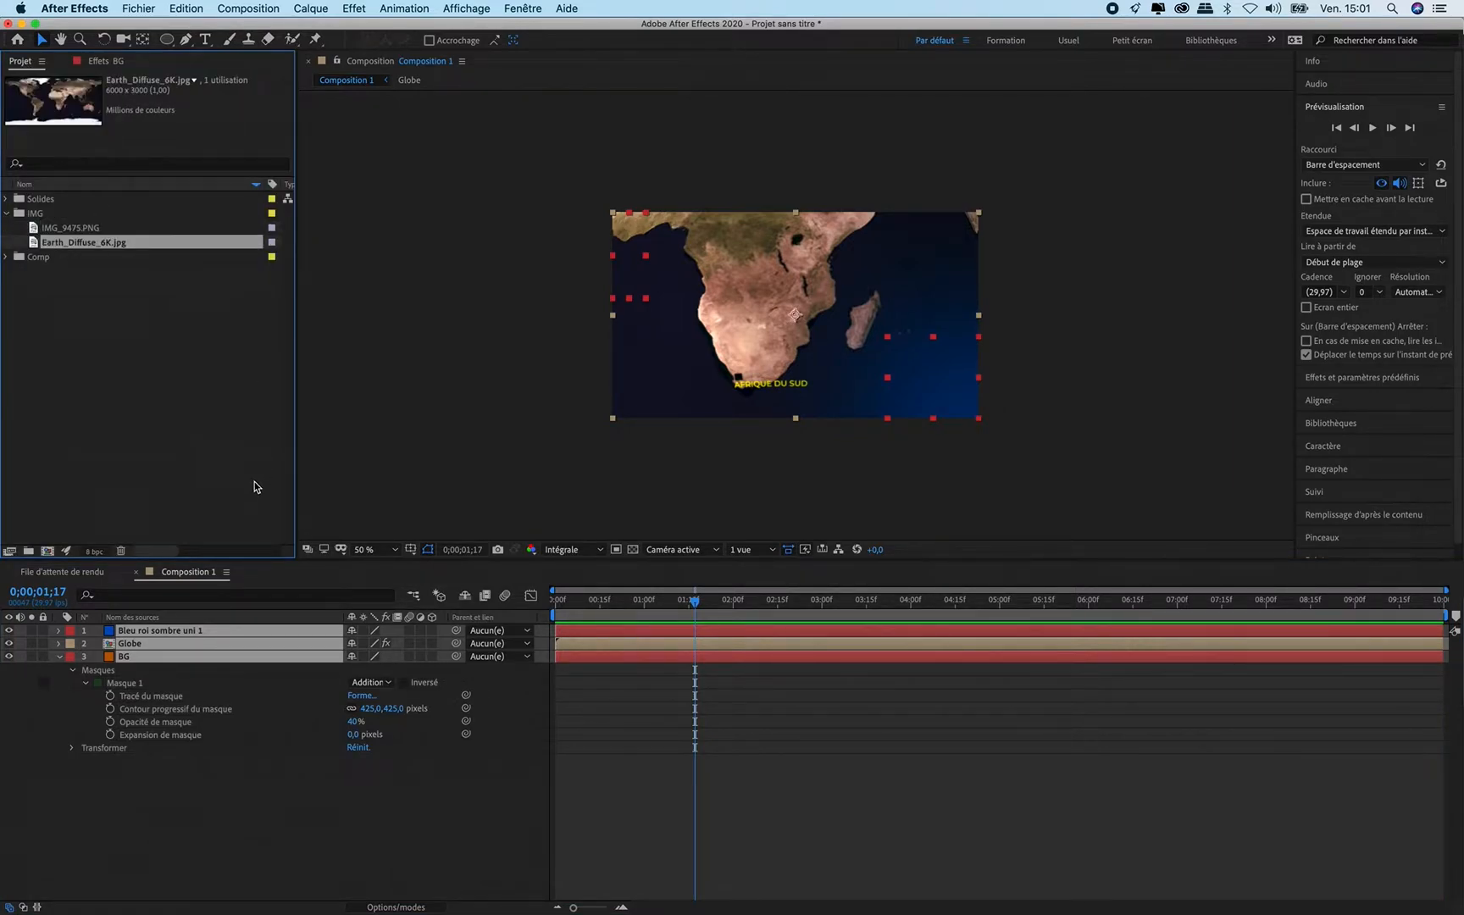
double_click(59, 244)
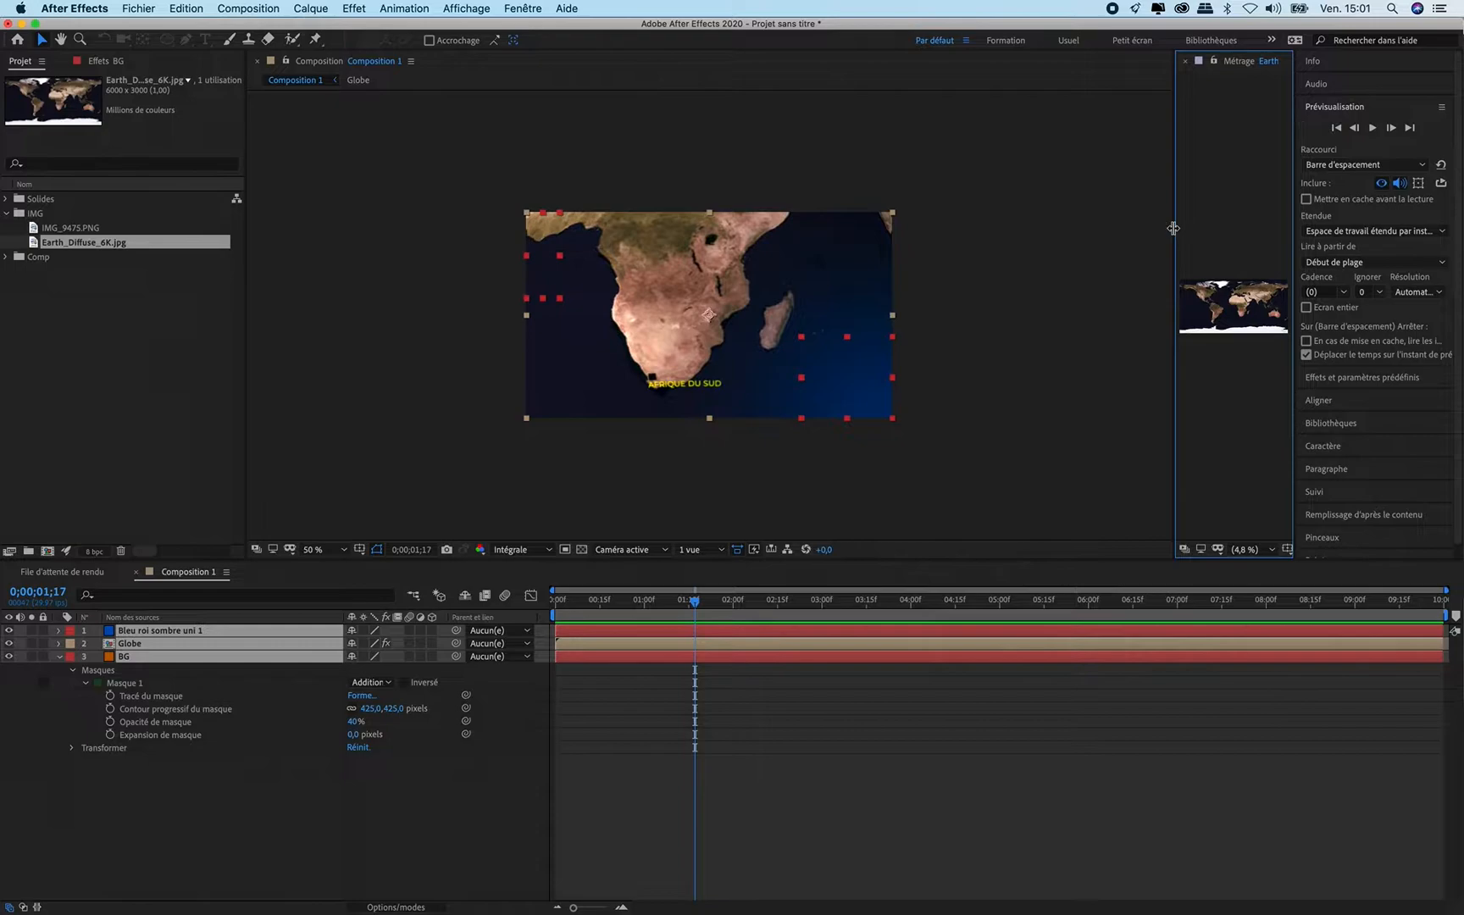
left_click_drag(1177, 232, 831, 239)
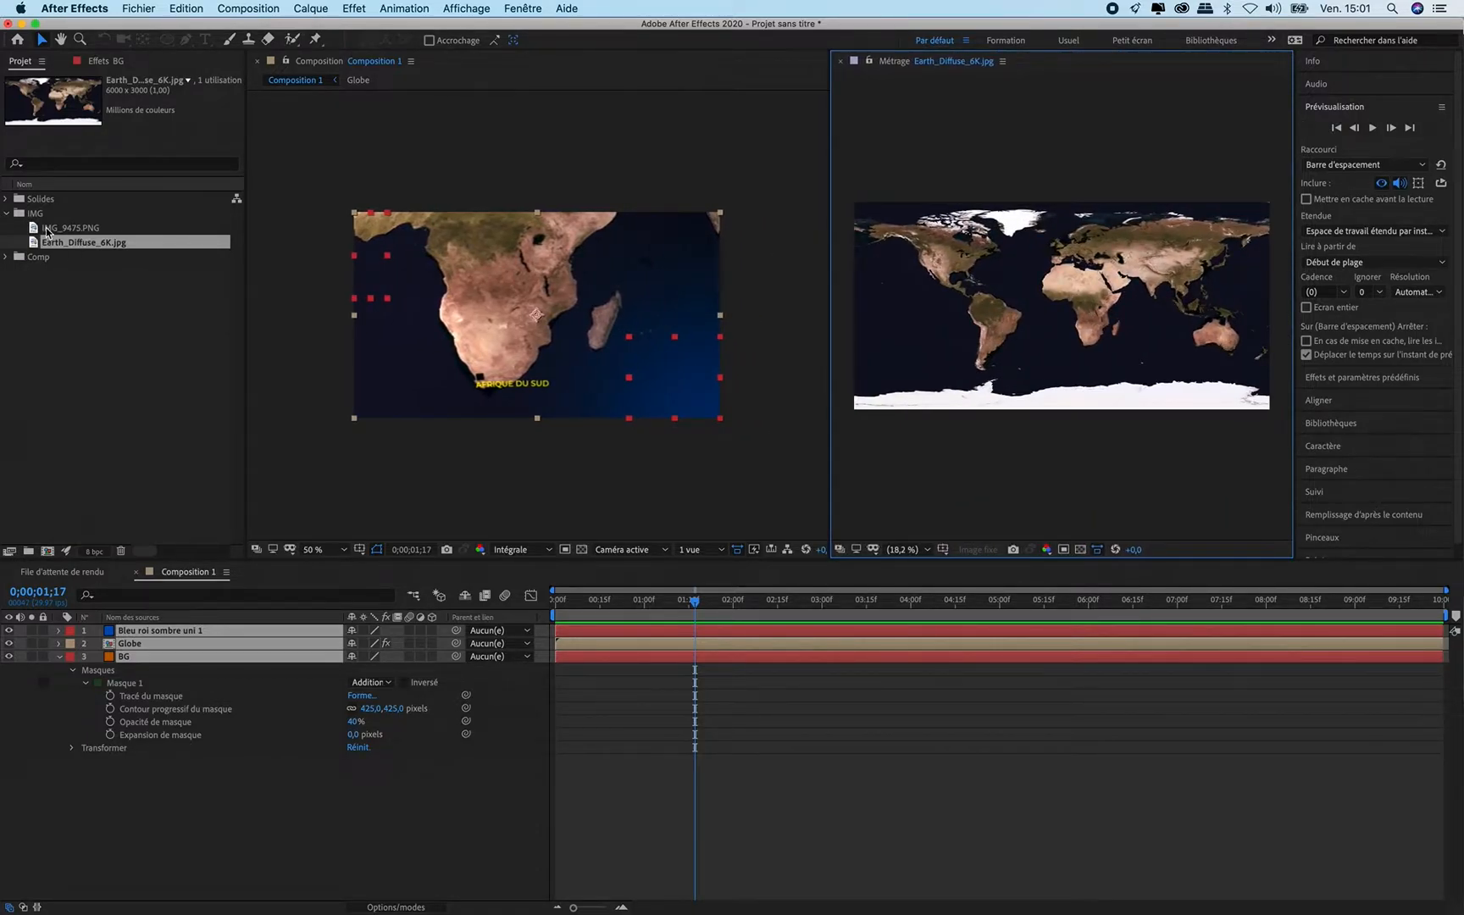
left_click(47, 229)
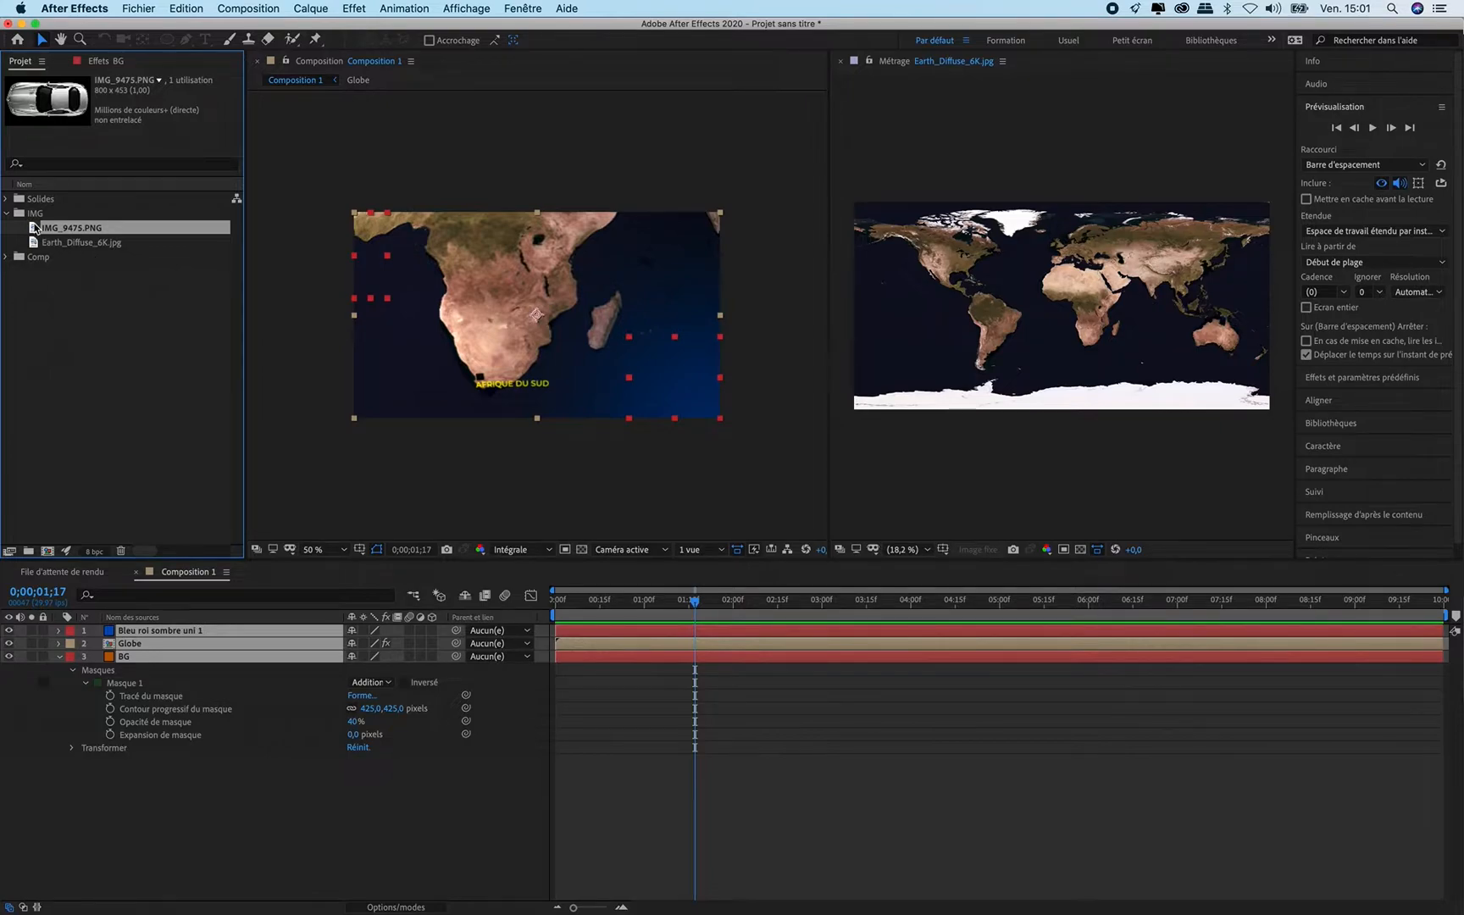
Step: Delete the Solides, IMG and Comp folders with all their contents from the project and close the Earth footage viewer
left_click_drag(77, 288, 43, 193)
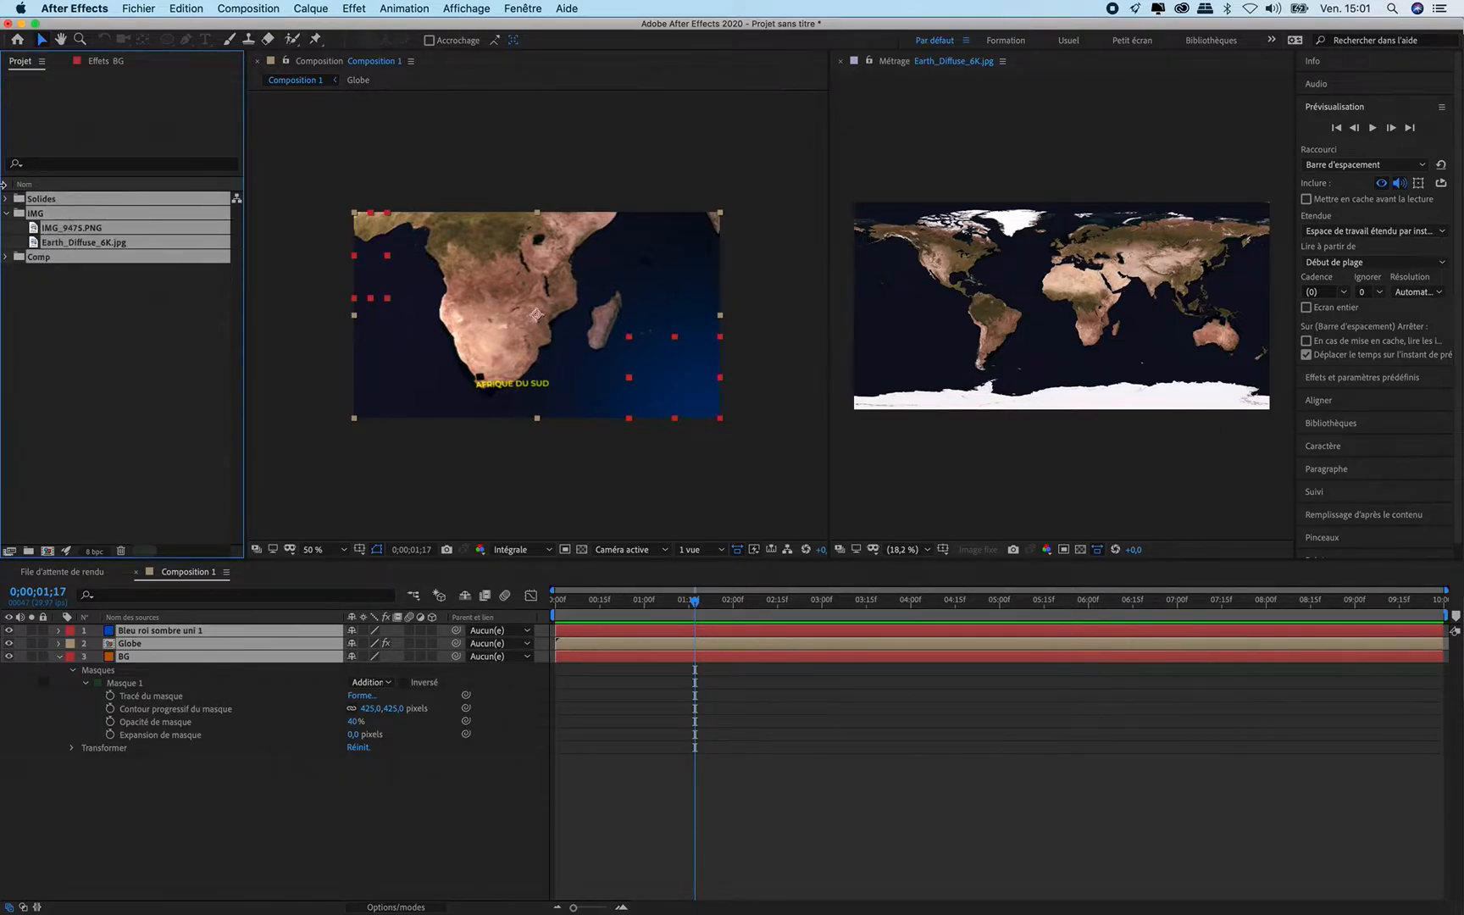
key("Delete")
left_click(885, 492)
left_click(840, 61)
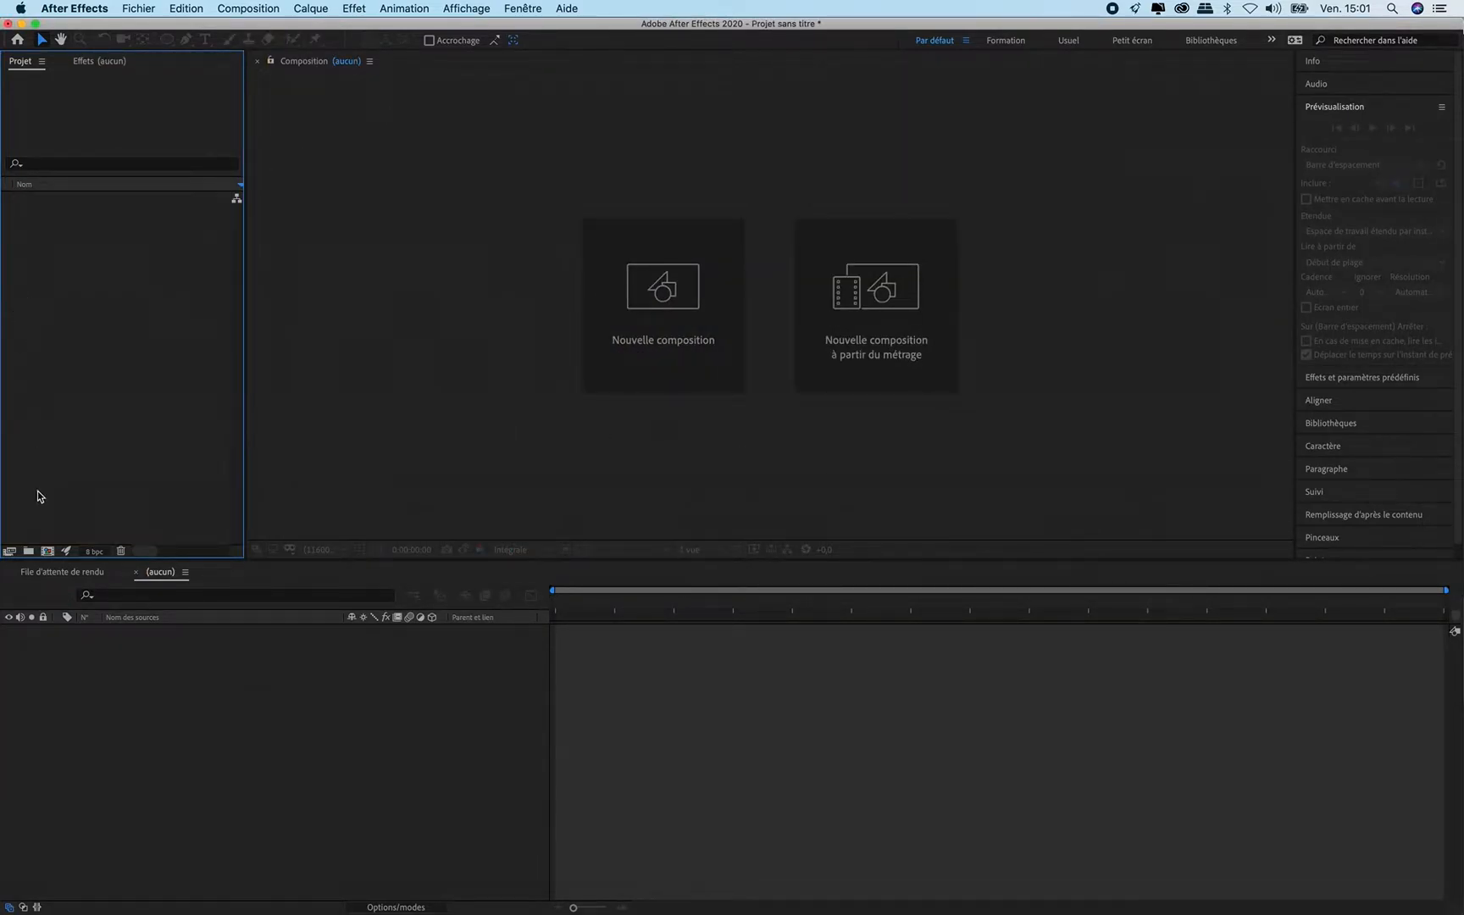
Step: Create a new project folder named Img
left_click(28, 551)
key("BackSpace")
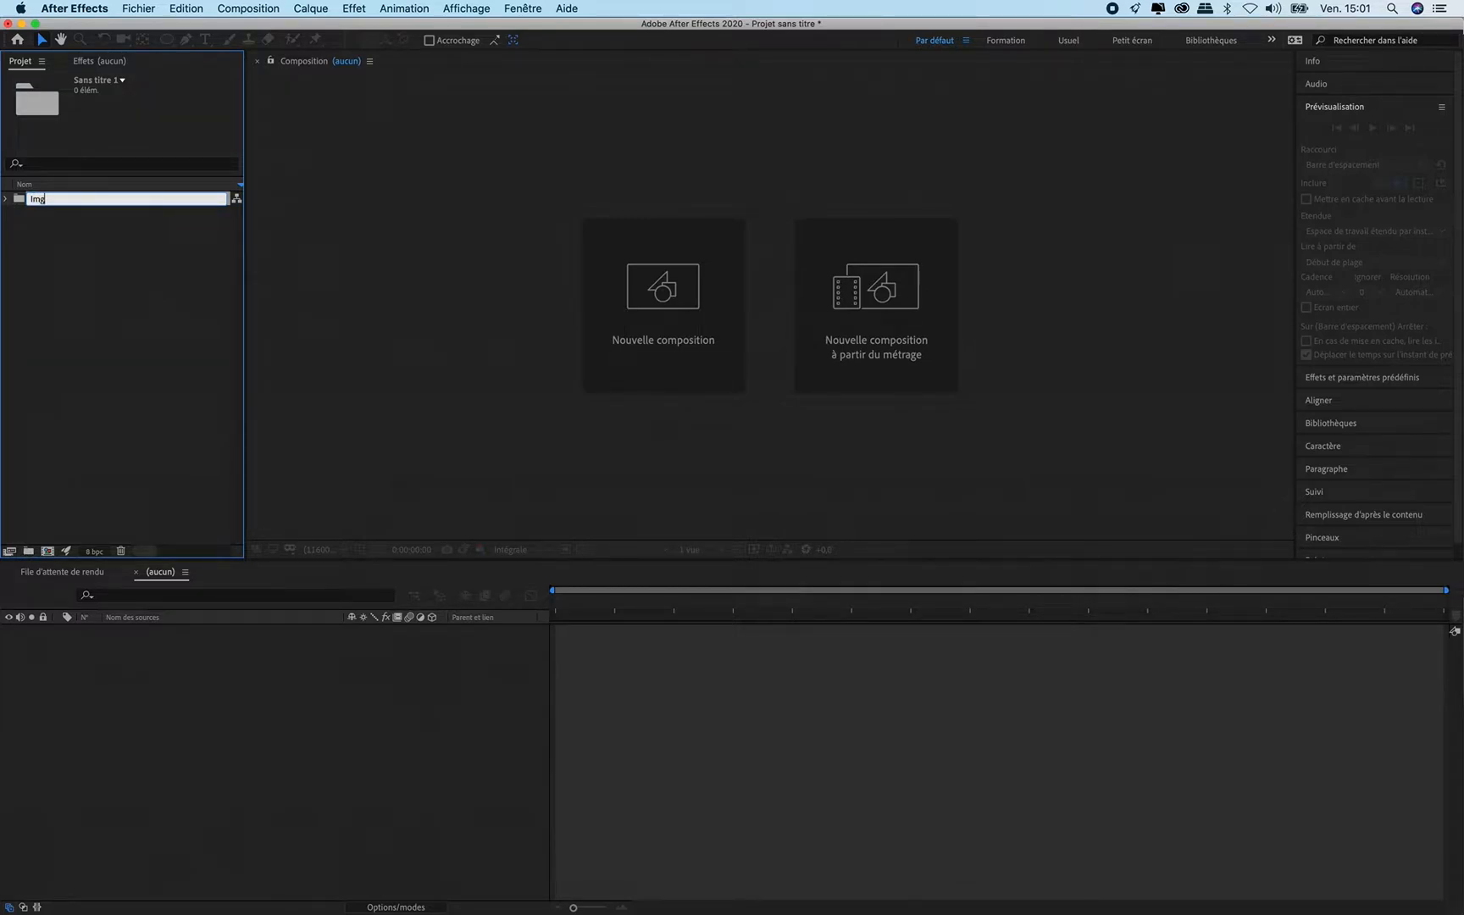
left_click(140, 325)
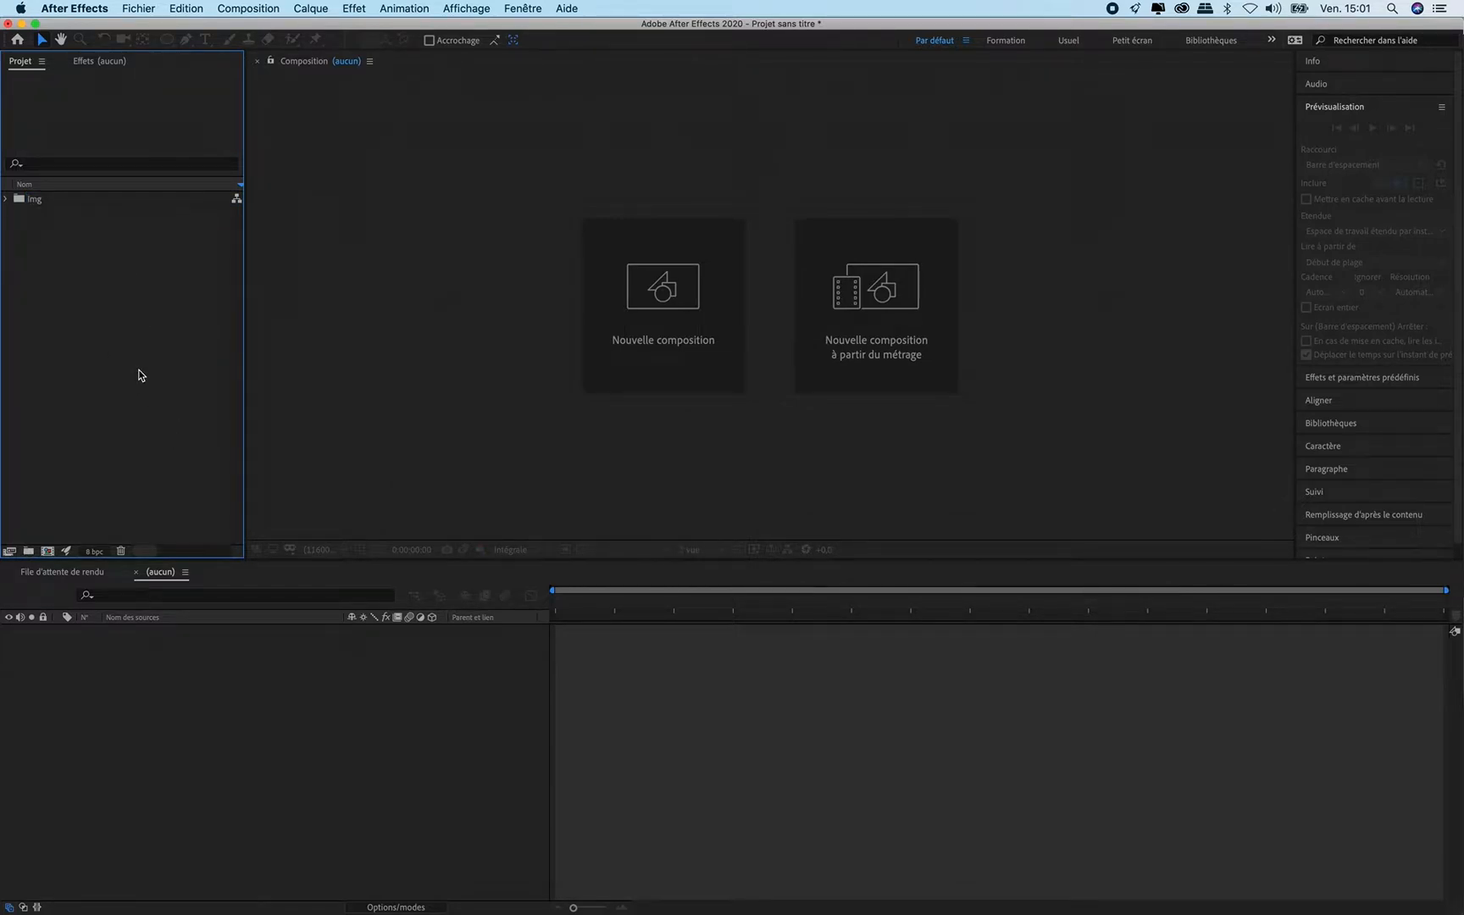
Step: Import Earth_Diffuse_6K.jpg from the Earth_Textures_6K folder in Téléchargements as footage
double_click(202, 337)
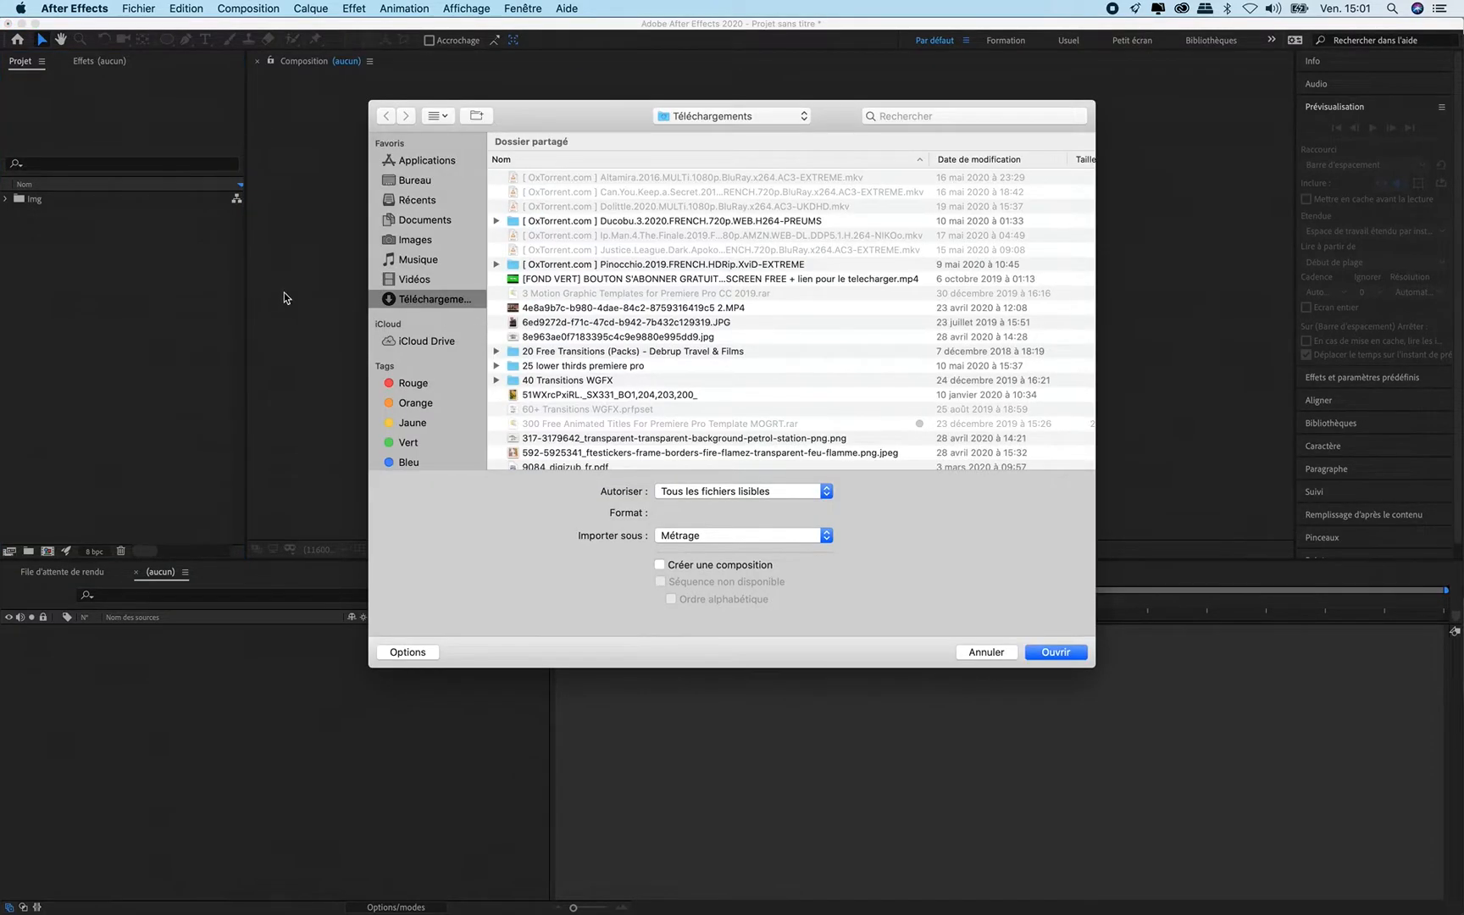
scroll(643, 388, "down", 15)
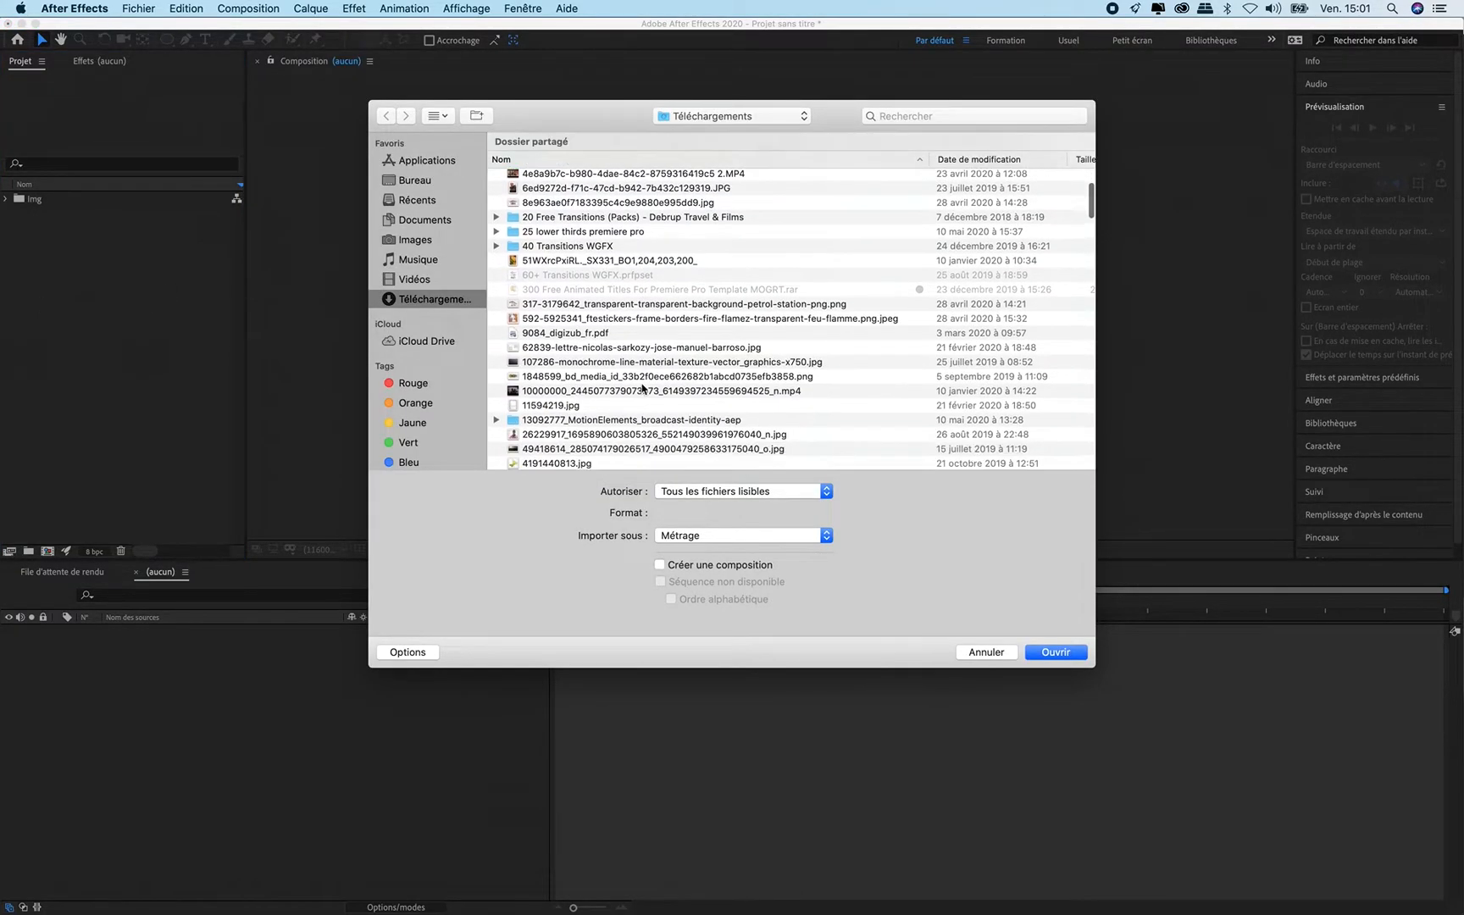
scroll(642, 388, "down", 10)
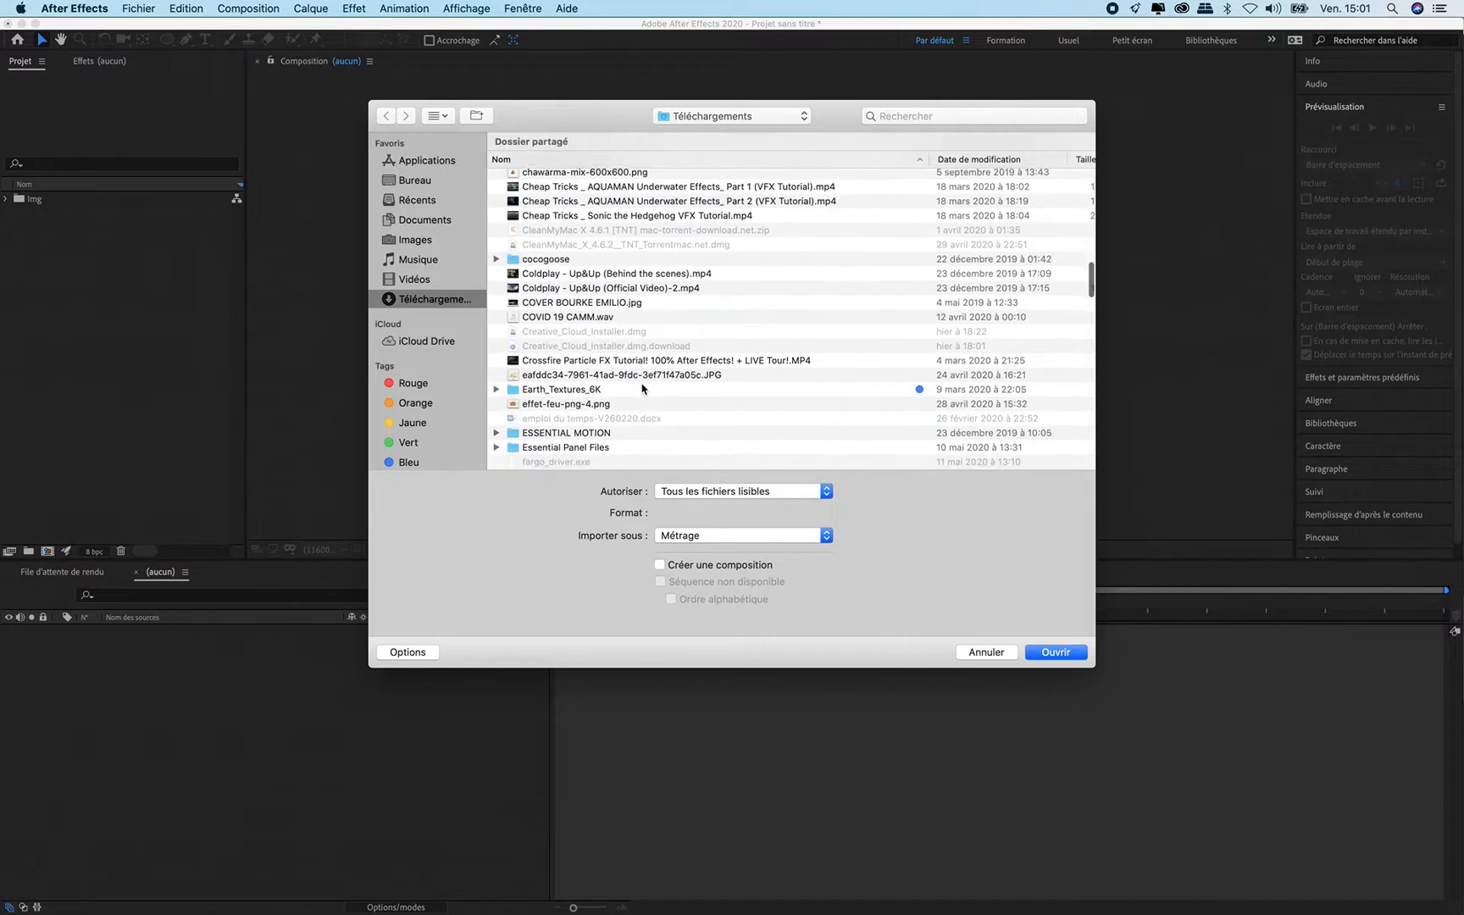
left_click(494, 354)
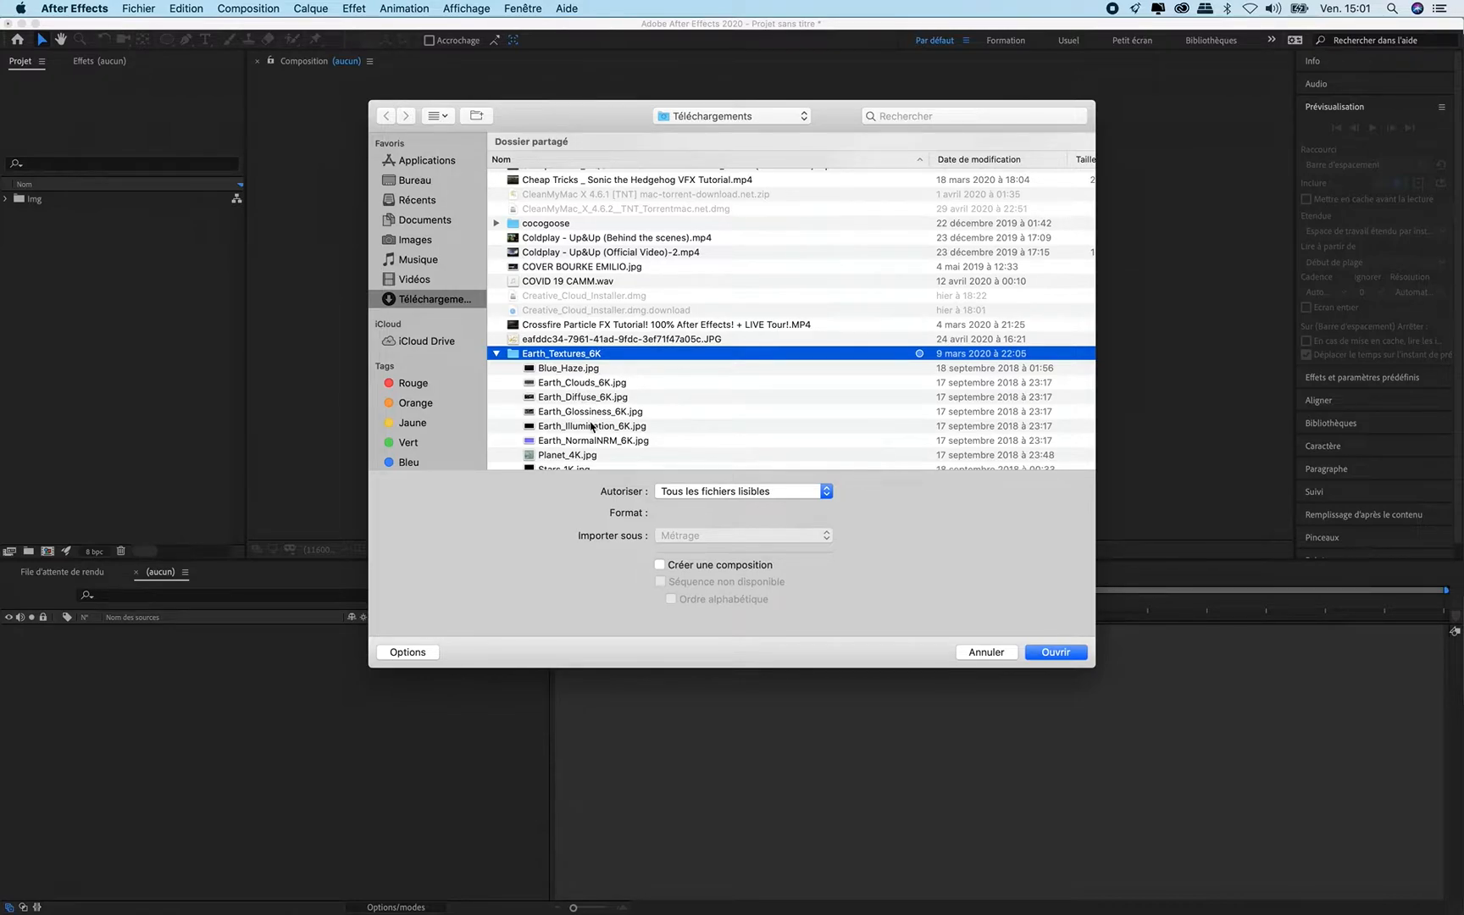
scroll(592, 426, "down", 1)
left_click(579, 400)
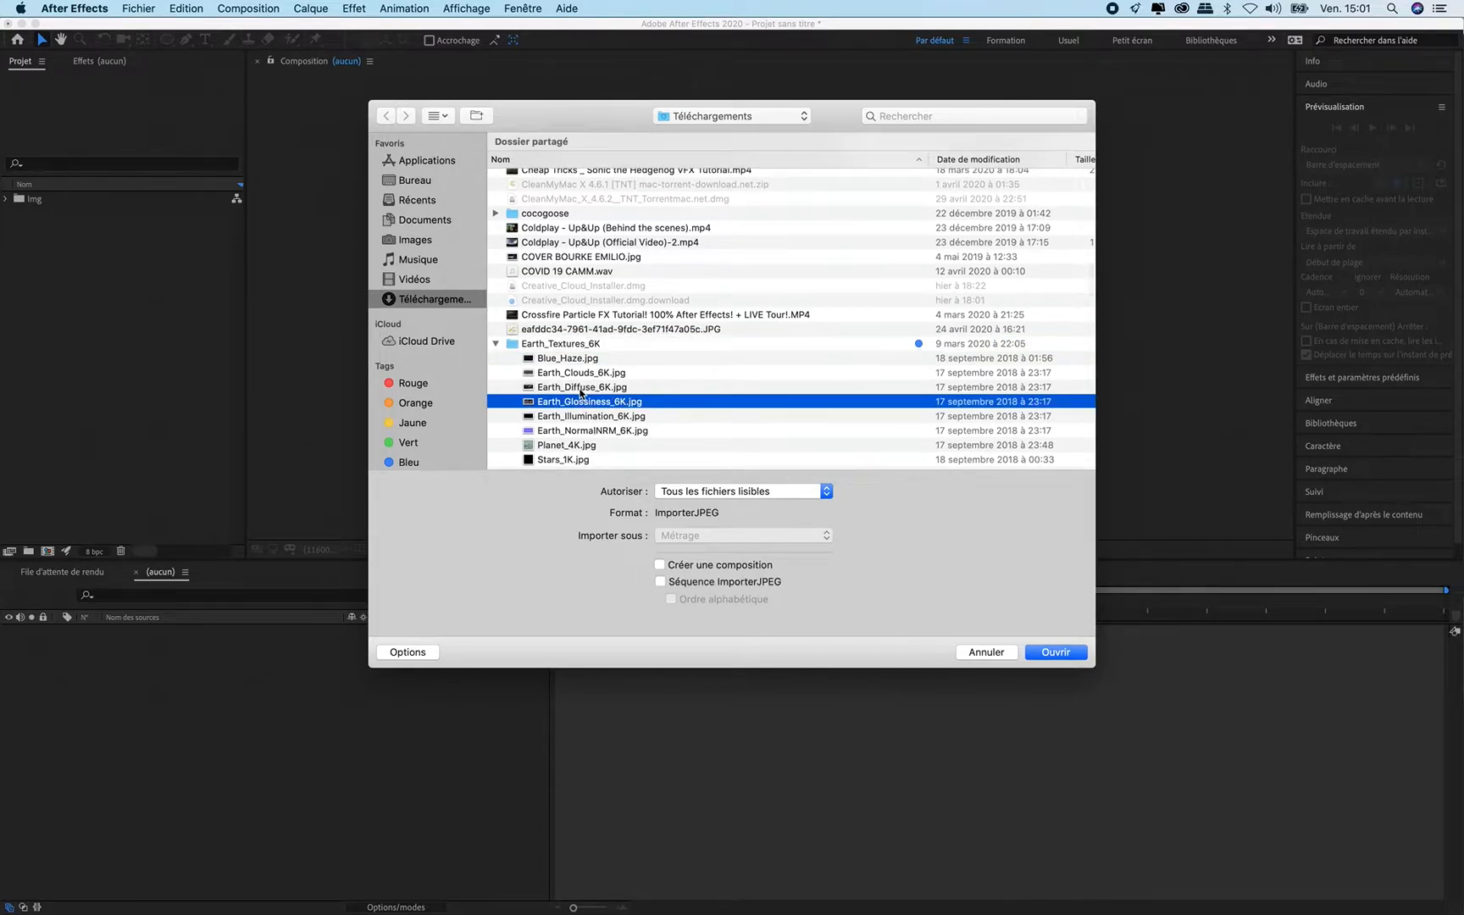
left_click(579, 388)
key("space")
key("space")
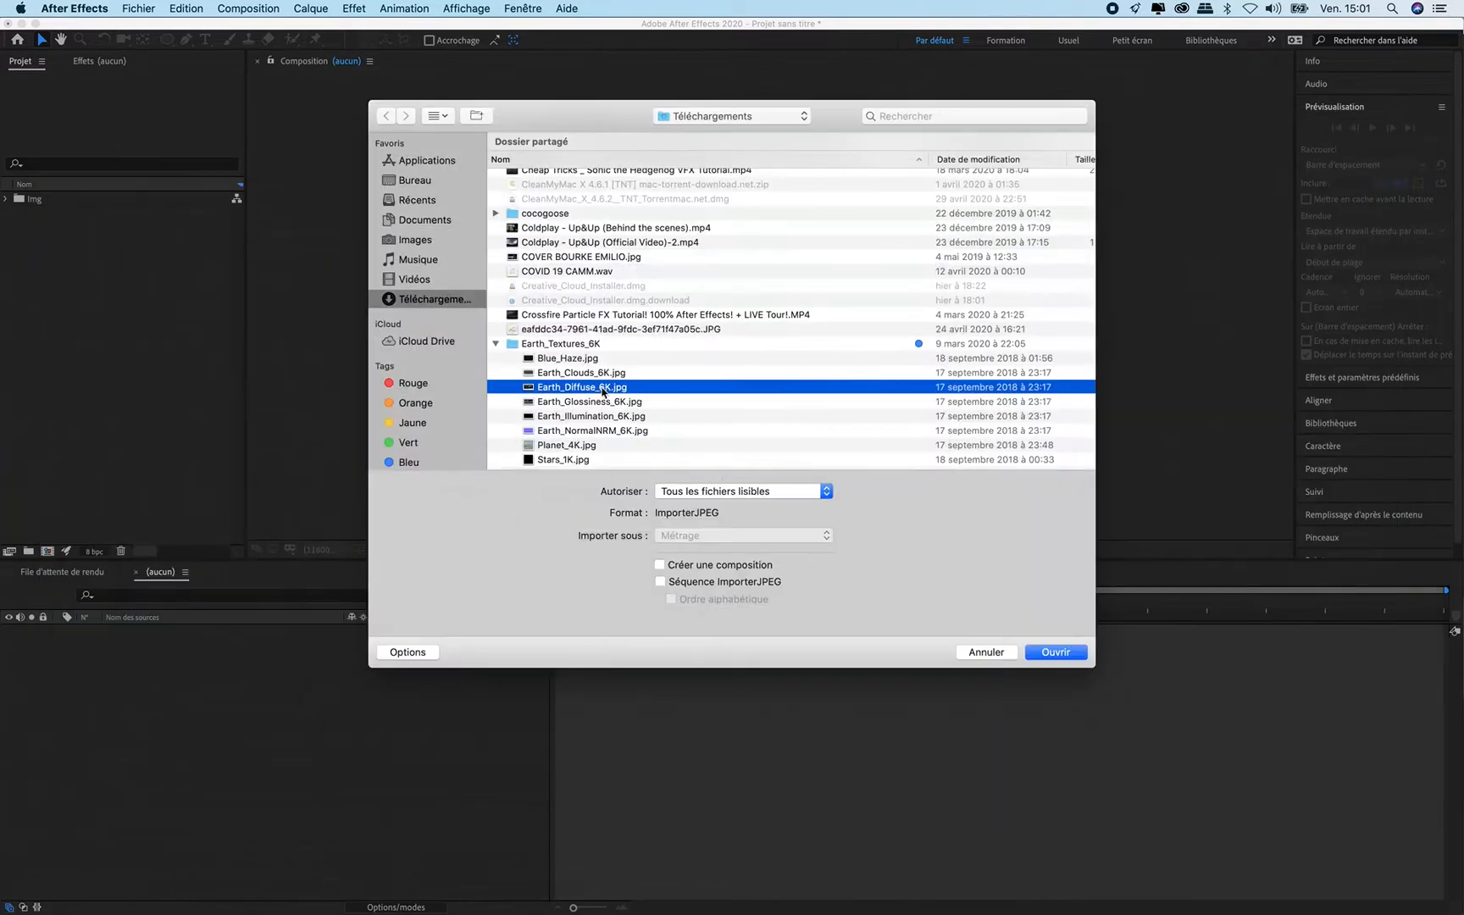
left_click(1055, 652)
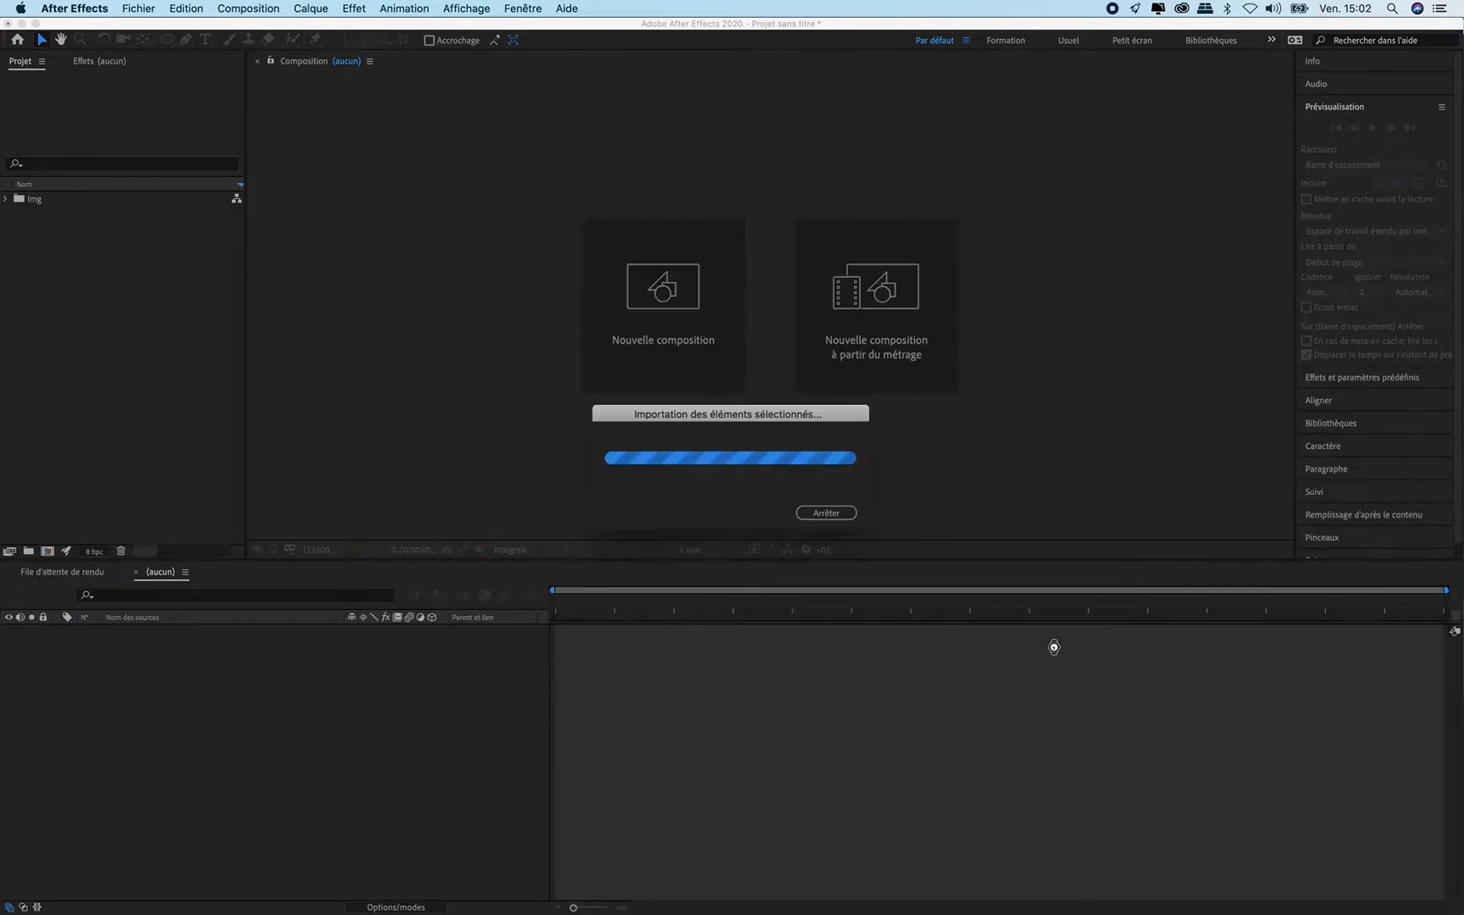
Step: Import IMG_9475.PNG from Téléchargements and move both imported images into the Img folder
double_click(109, 309)
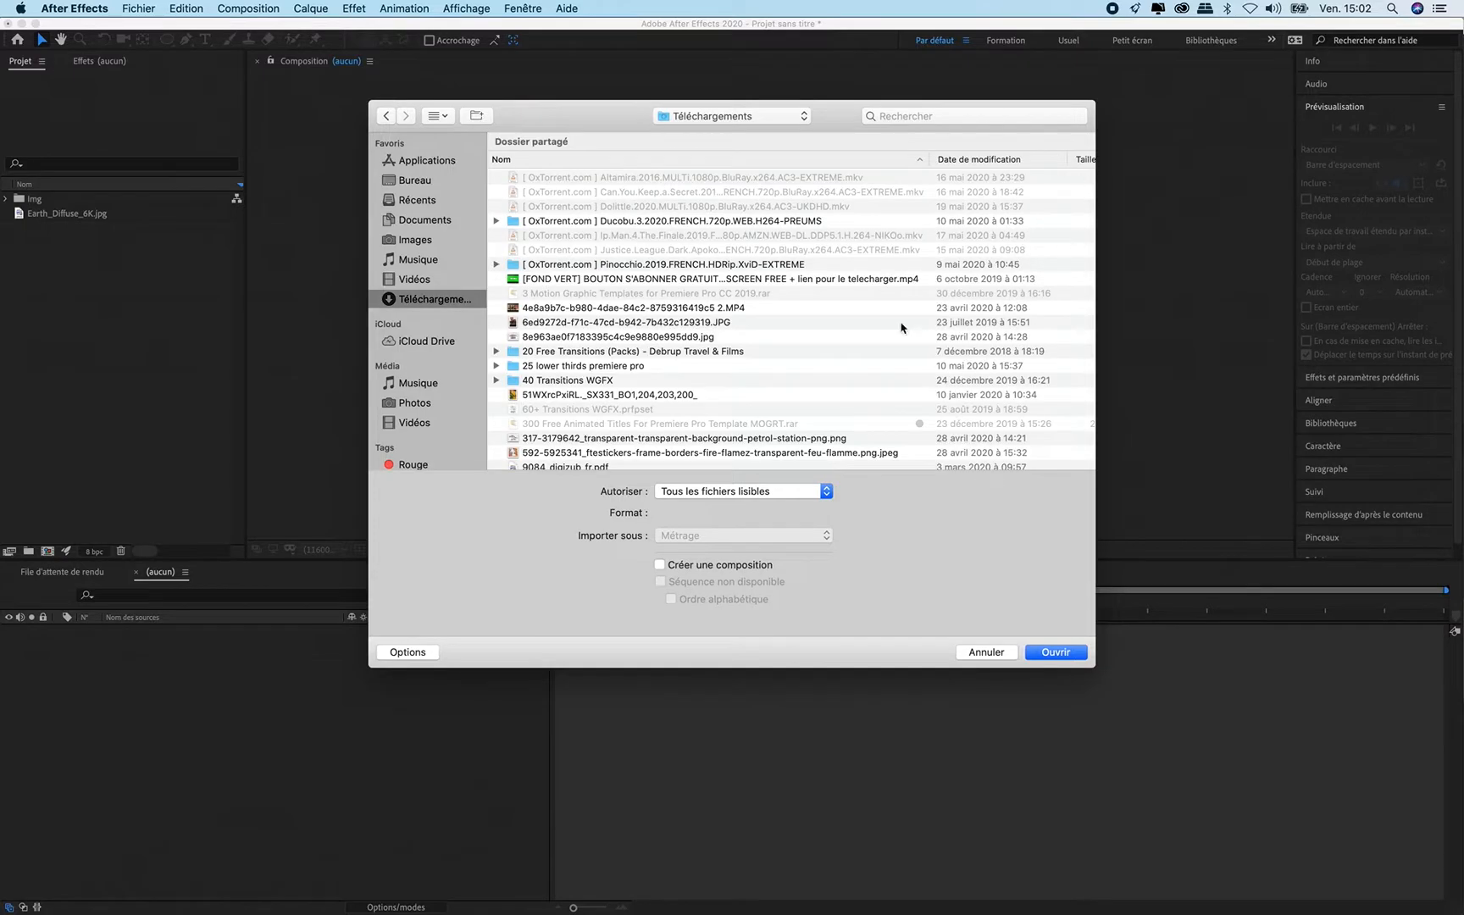
scroll(797, 369, "down", 5)
scroll(797, 368, "down", 10)
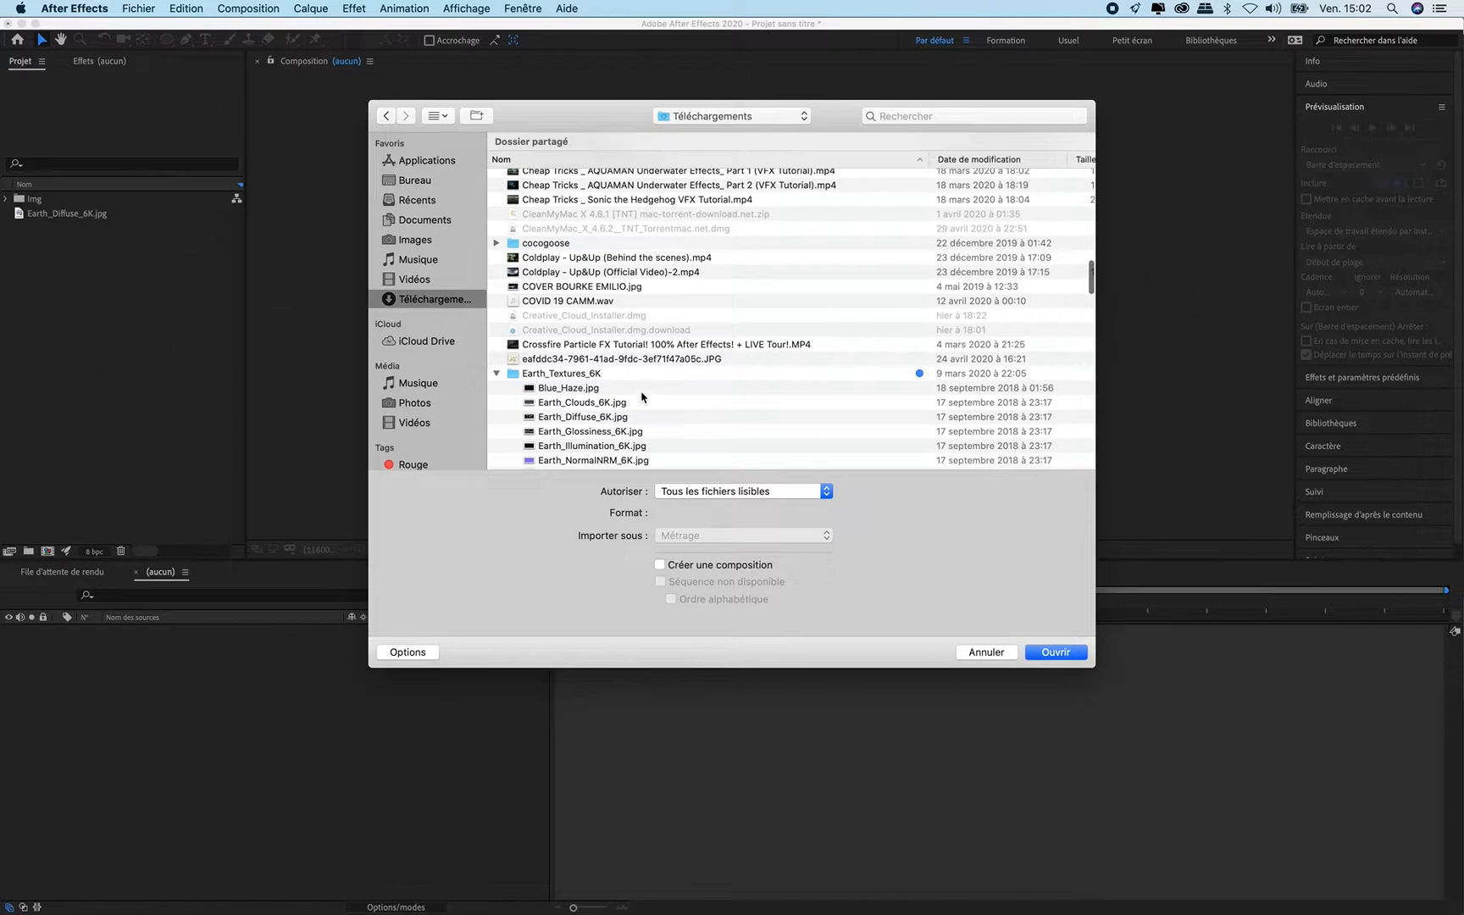
left_click(498, 377)
left_click(498, 374)
scroll(574, 417, "down", 10)
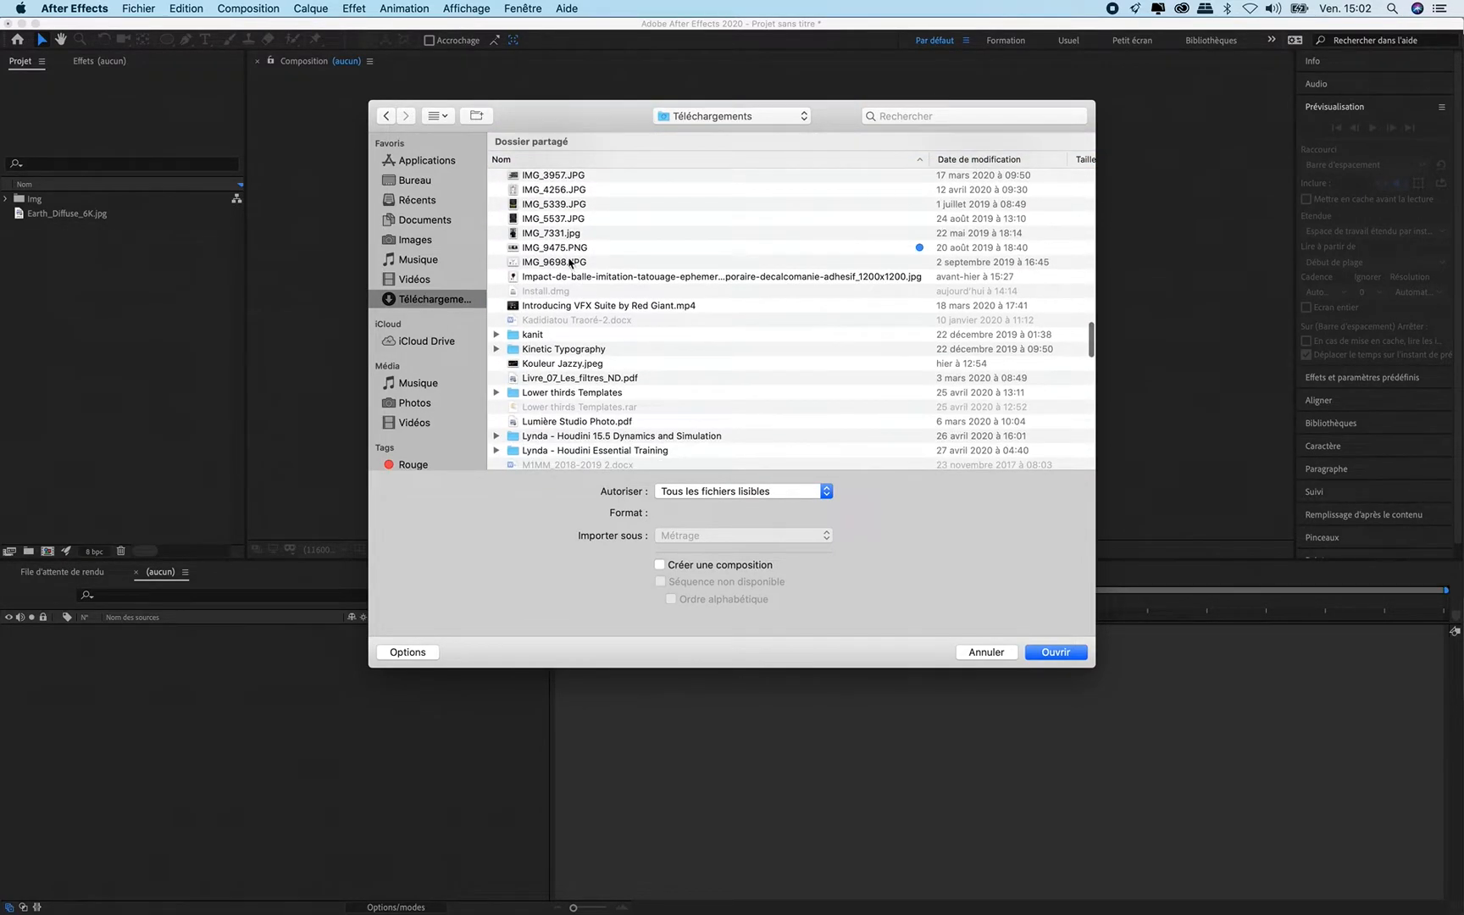
left_click(567, 253)
key("space")
key("space")
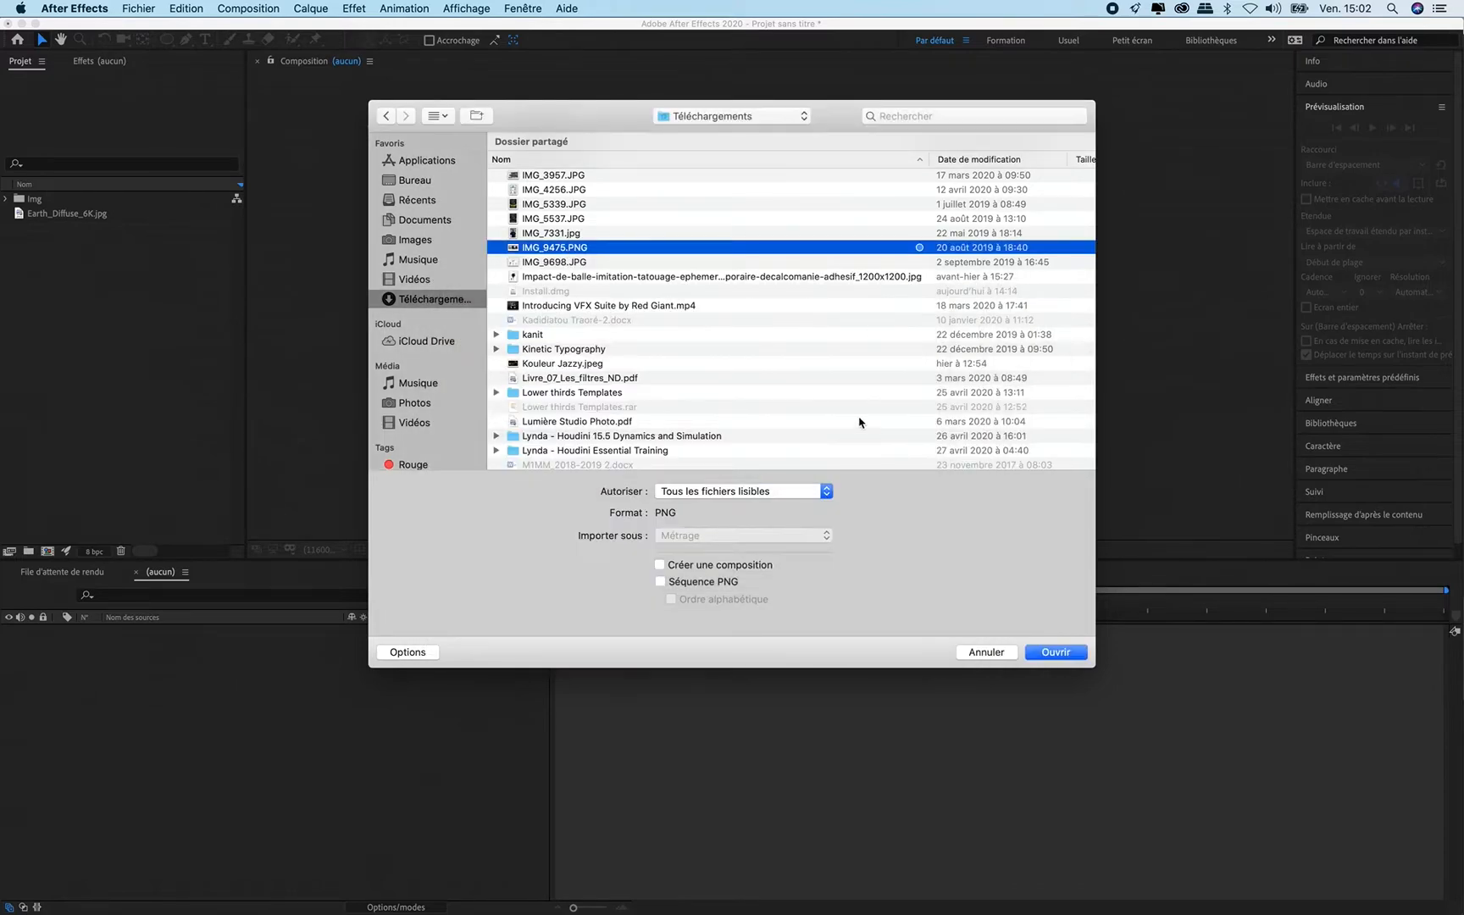
left_click(1079, 649)
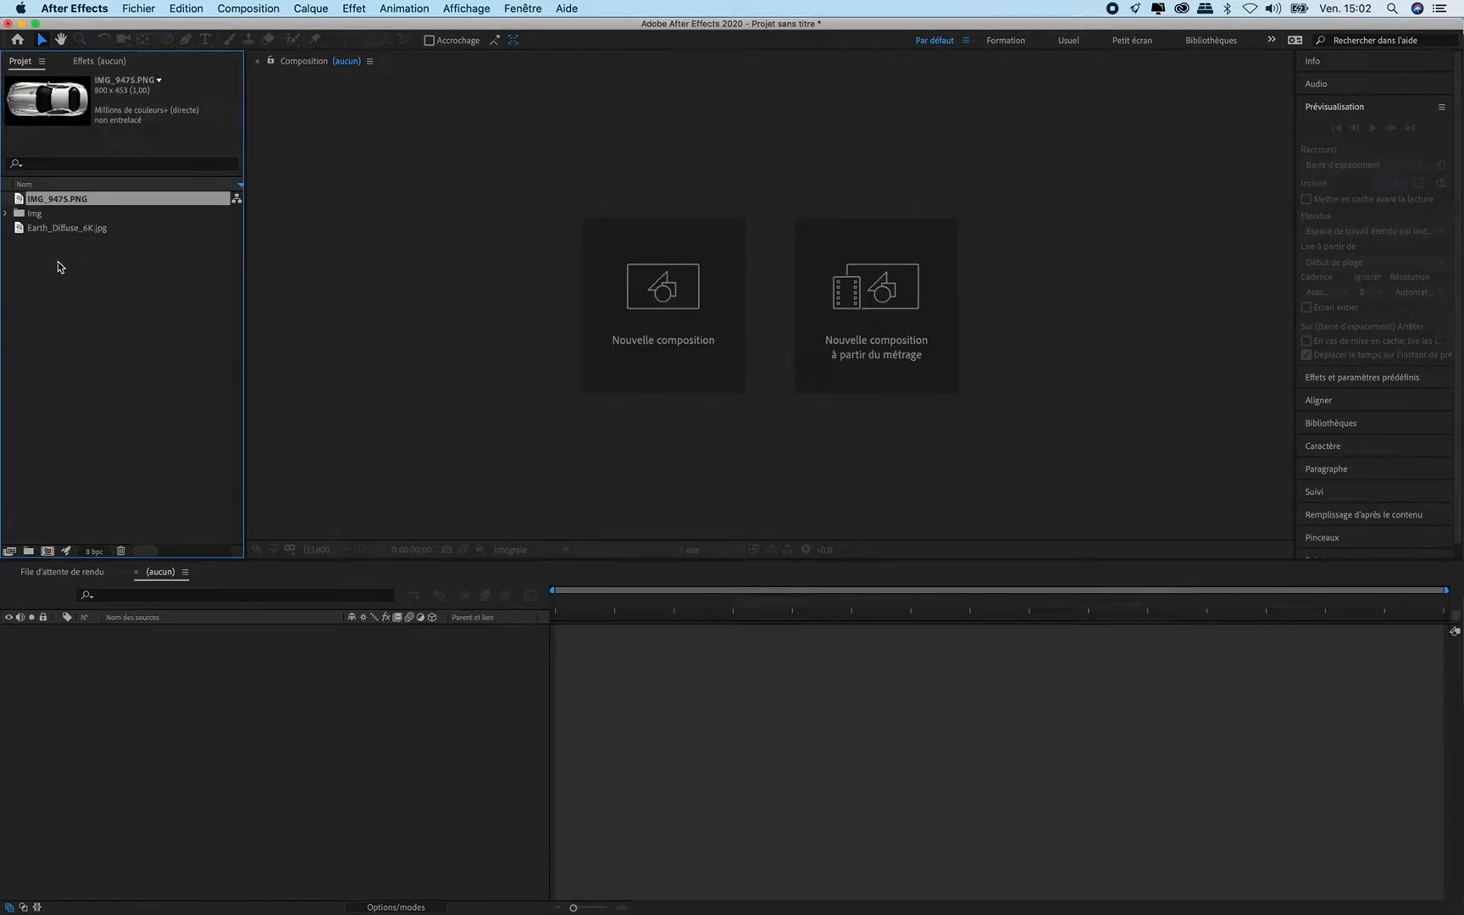
left_click_drag(38, 205, 35, 200)
left_click(43, 214)
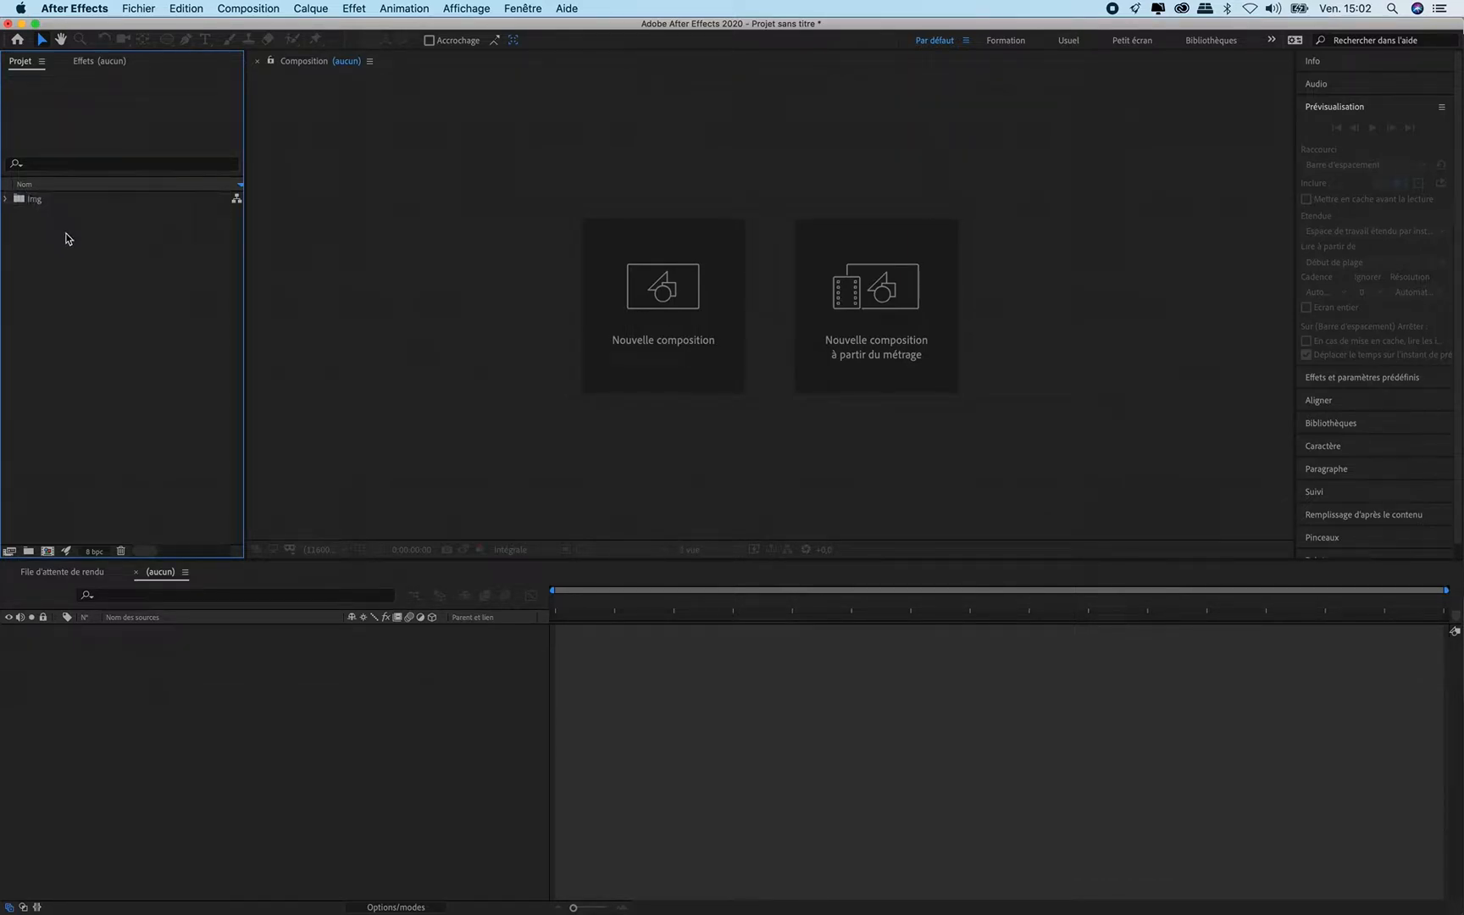
Step: Create a new composition named Animation with the HDTV 1080 29,97 preset and a 0;00;10;00 duration
left_click(697, 327)
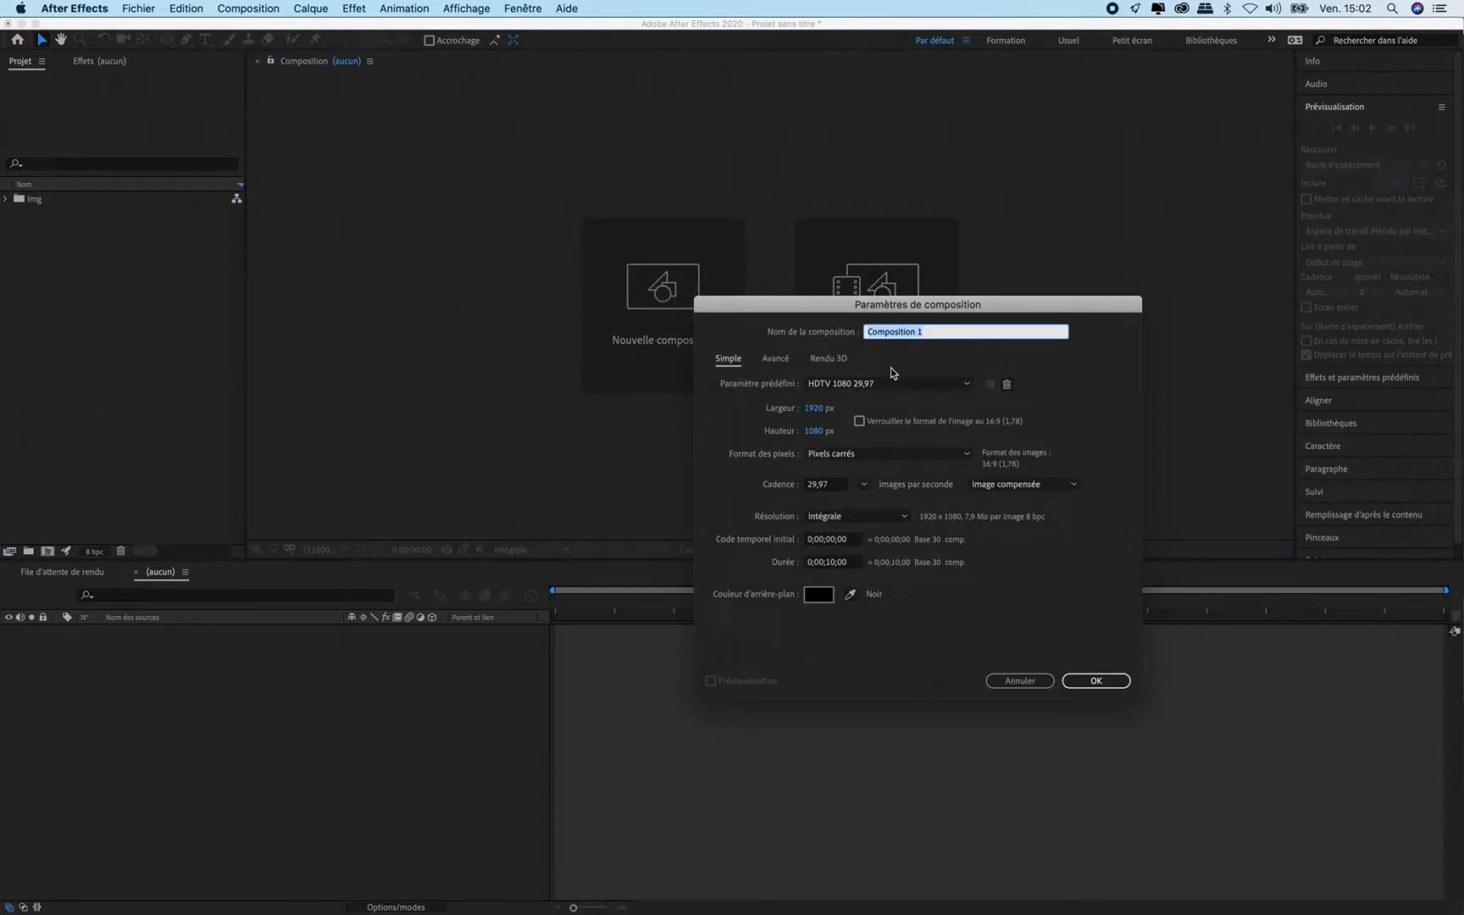
type("Animation")
key("Return")
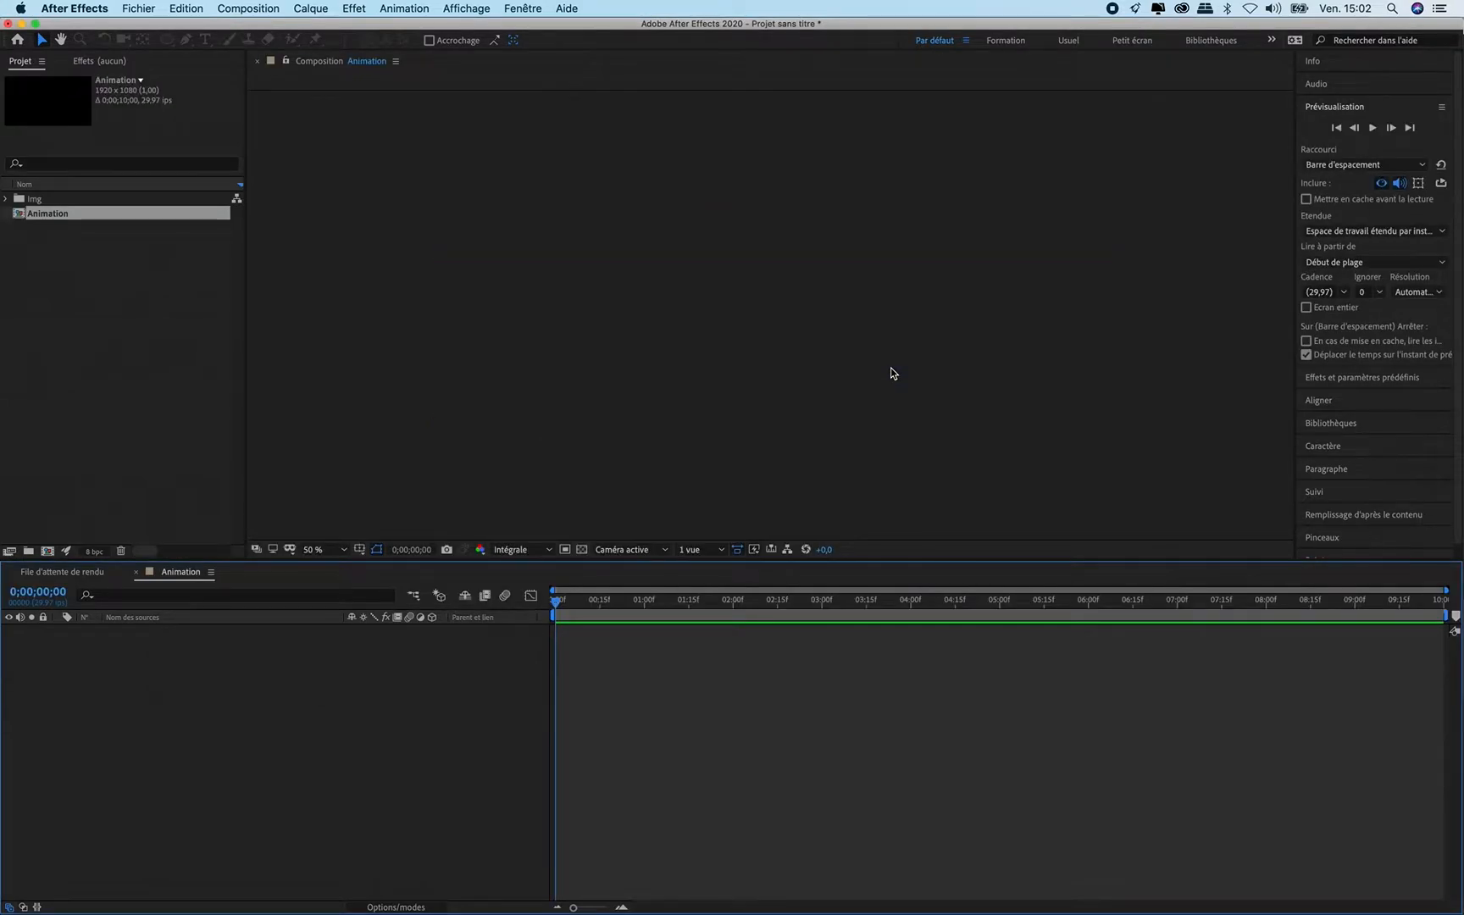
Step: Put the Animation composition into a new project folder named Comp
left_click(77, 327)
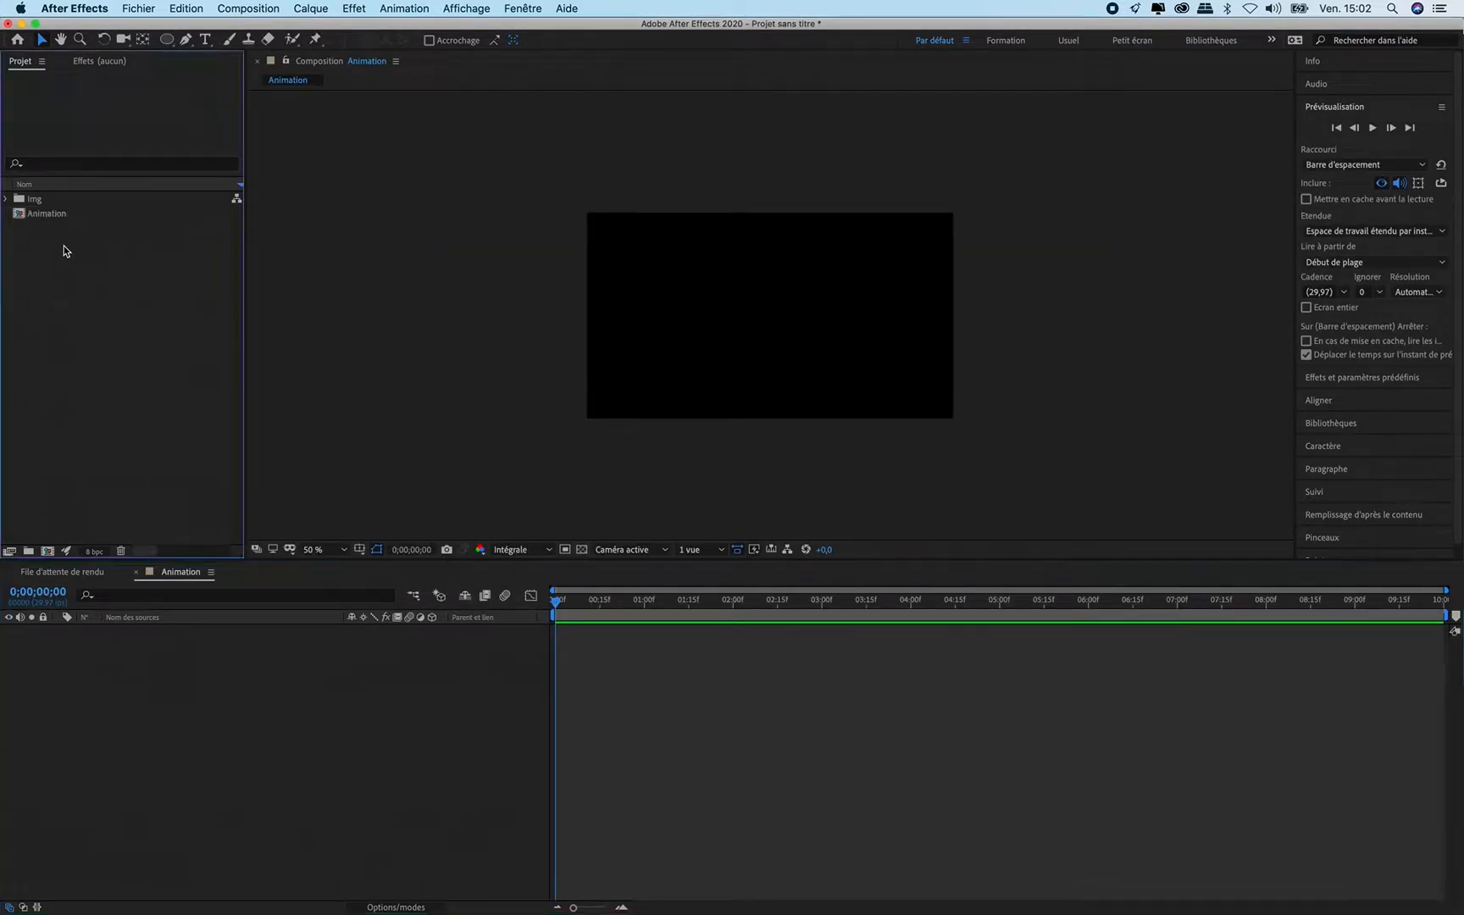
left_click_drag(34, 215, 25, 551)
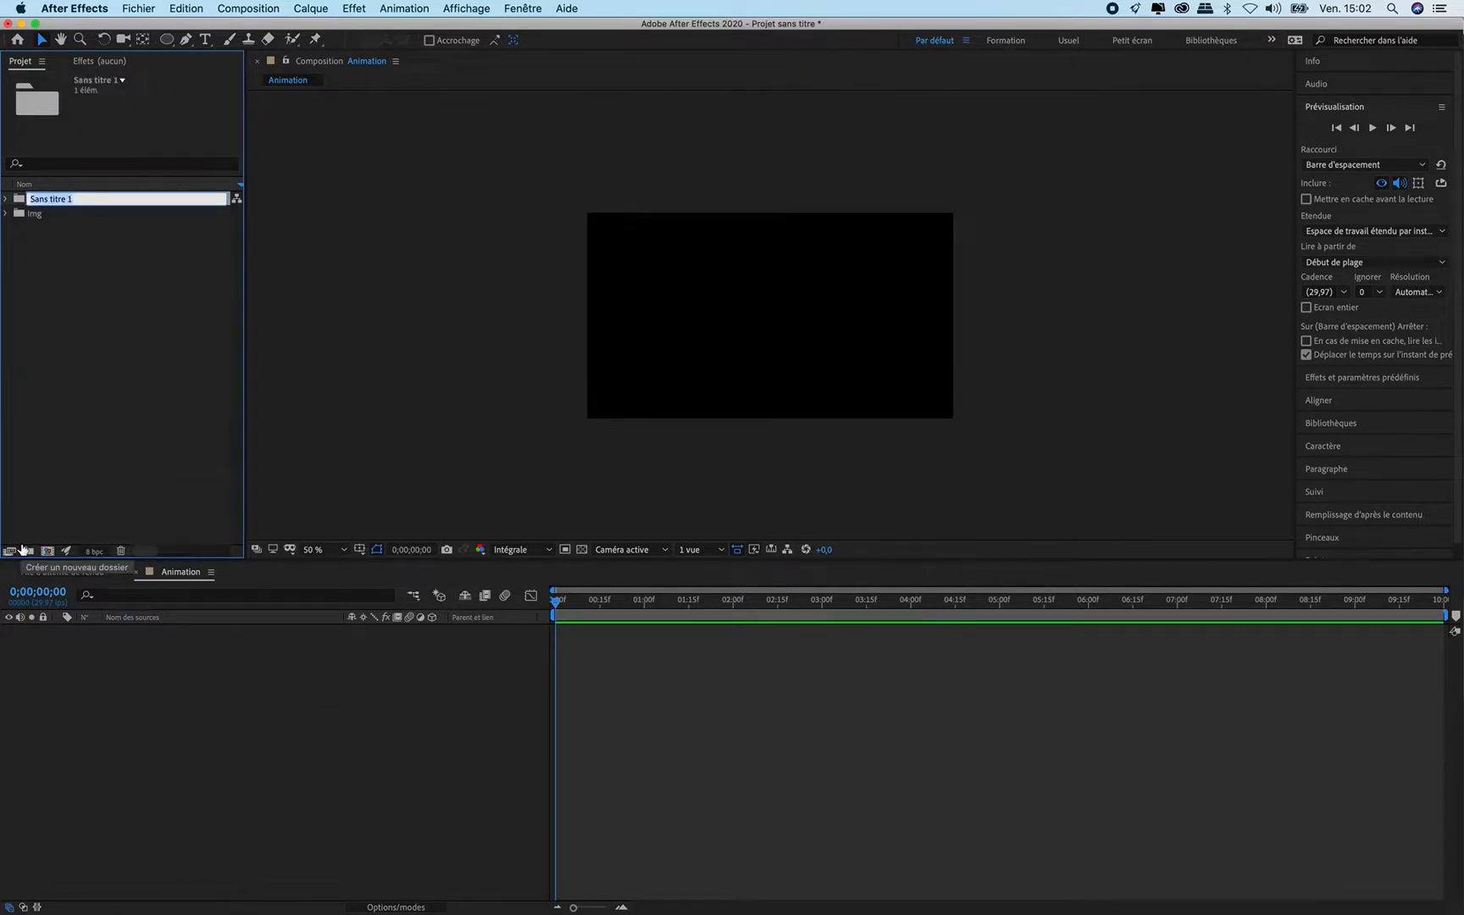
type("Comp")
key("Return")
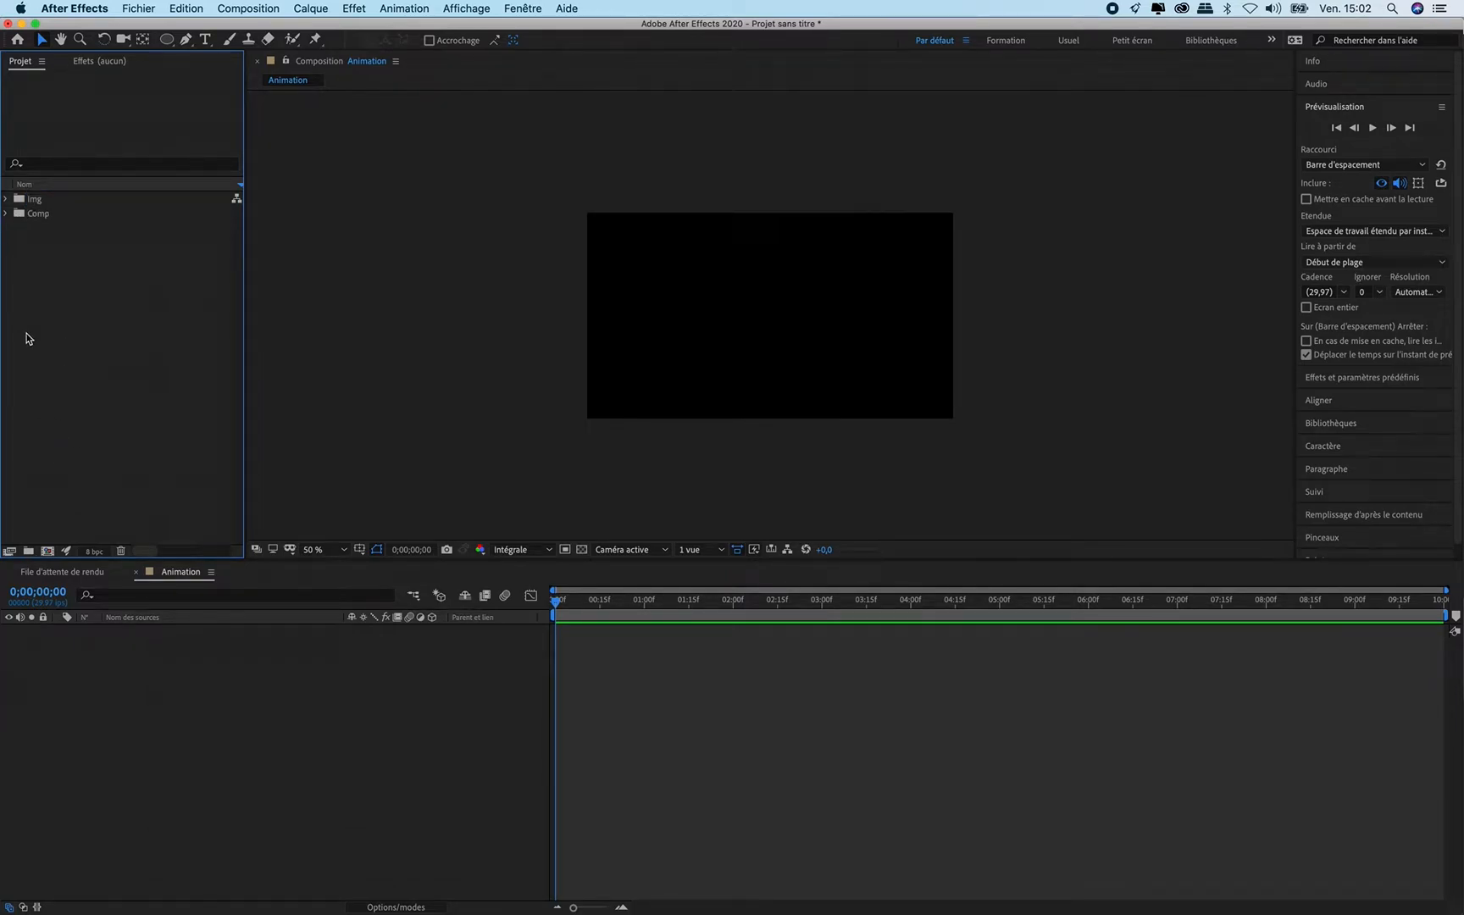
Step: Add Earth_Diffuse_6K.jpg from the Img folder as a layer in the Animation composition's timeline
left_click(7, 200)
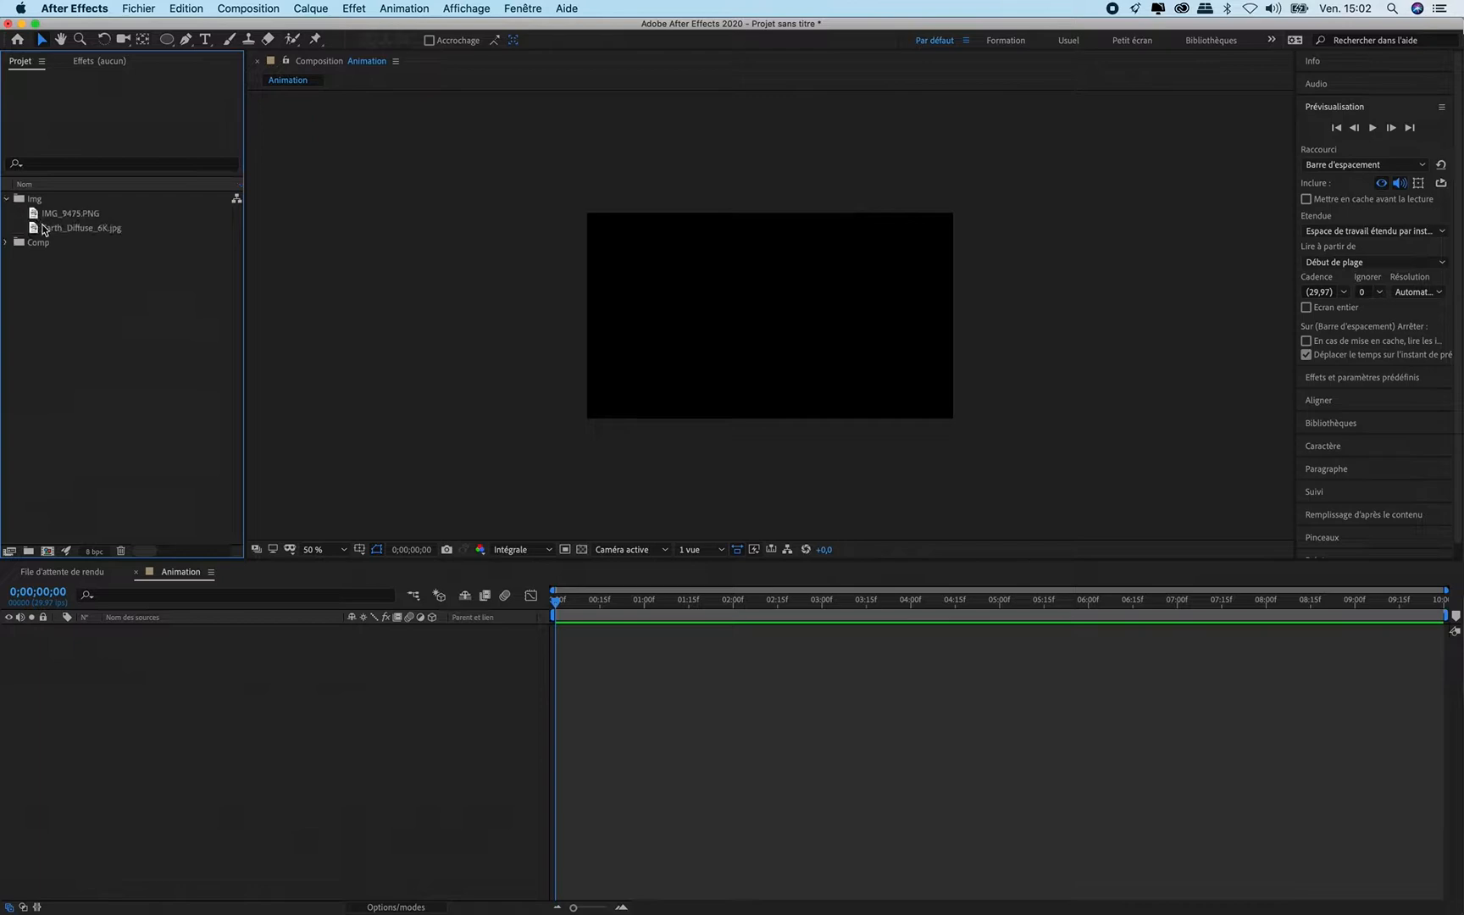
left_click_drag(44, 229, 93, 654)
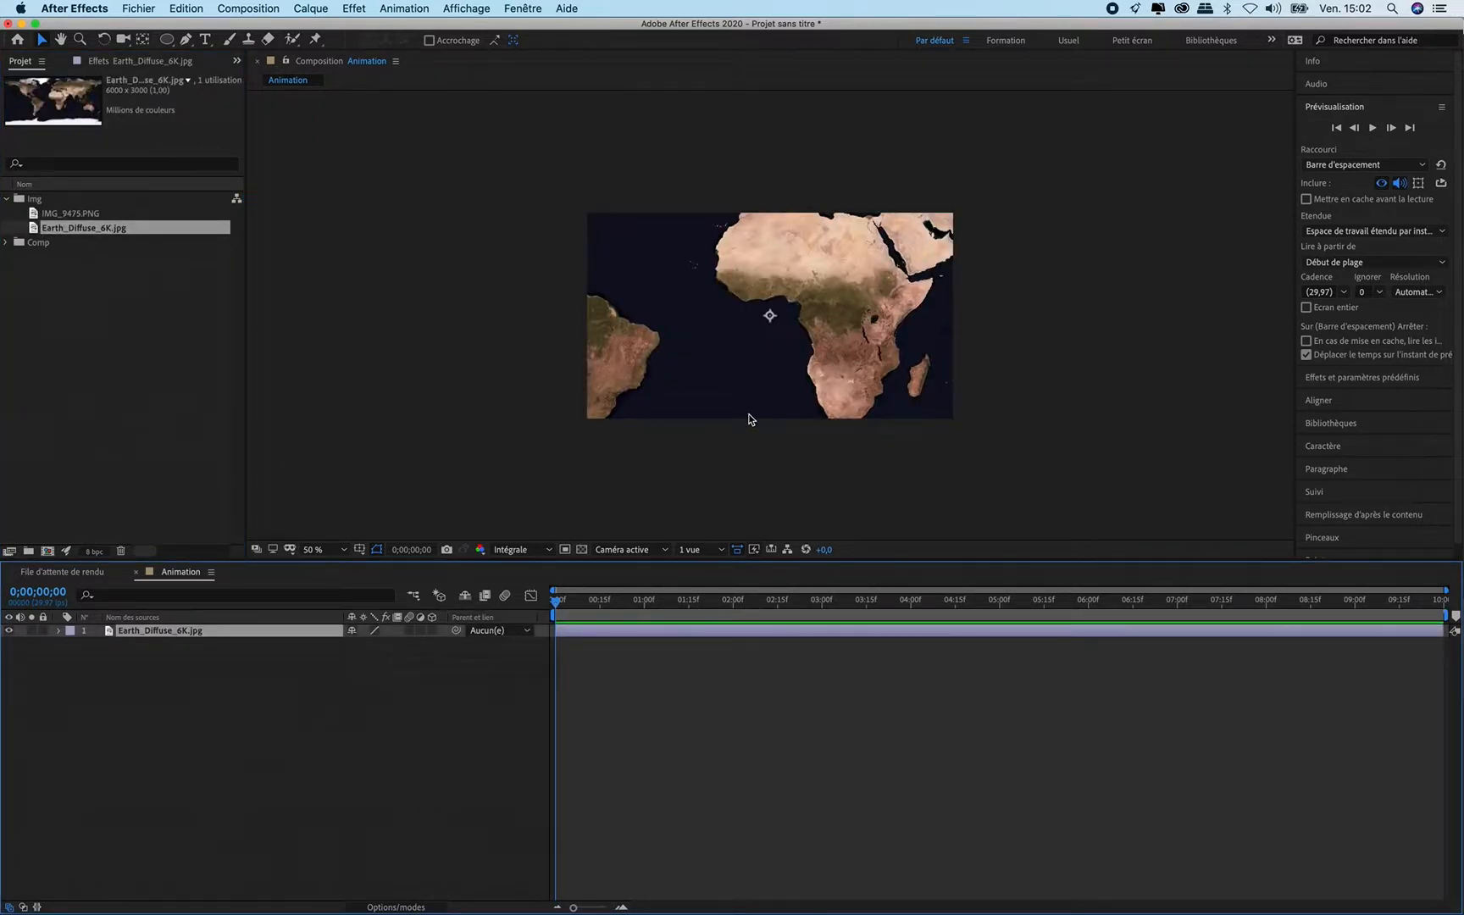
scroll(749, 420, "down", 4)
scroll(749, 420, "up", 4)
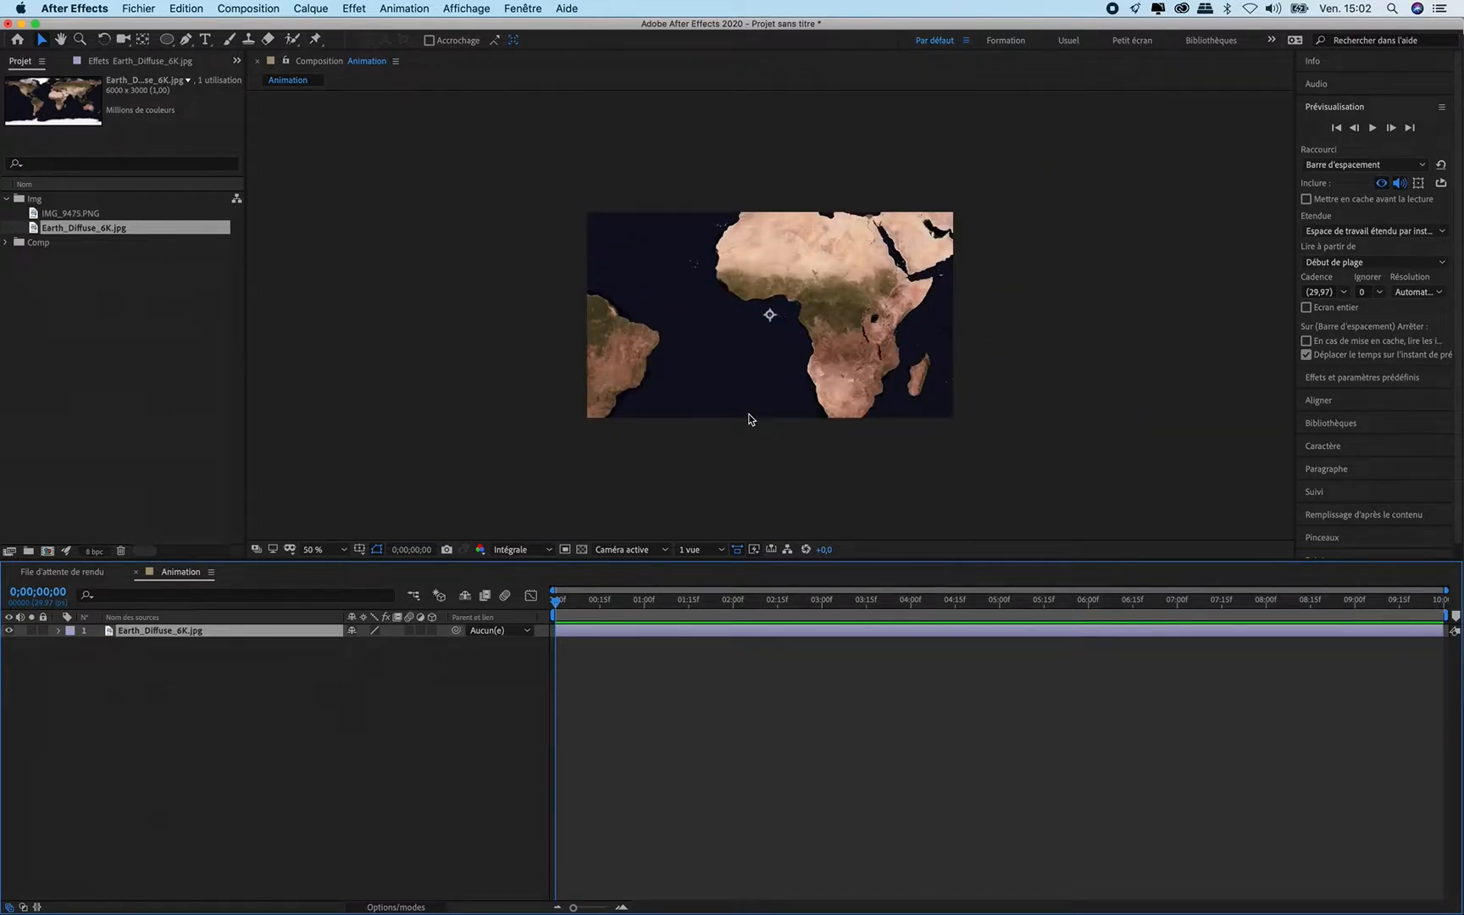
scroll(749, 420, "down", 2)
scroll(749, 419, "up", 2)
scroll(749, 420, "down", 2)
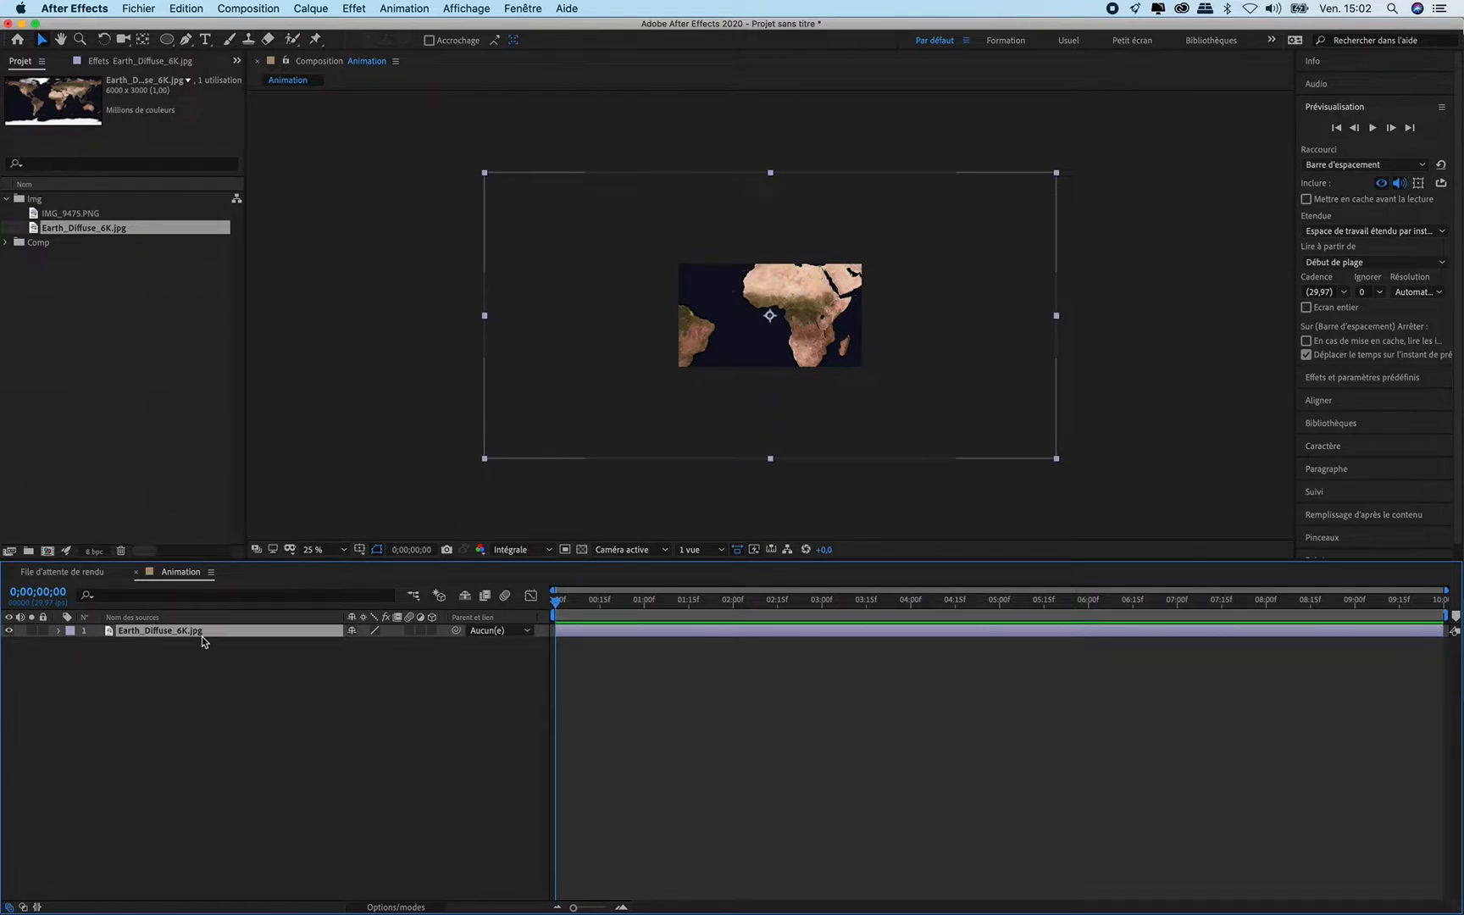
Step: Fit the Earth_Diffuse_6K.jpg layer to the width of the composition
right_click(734, 307)
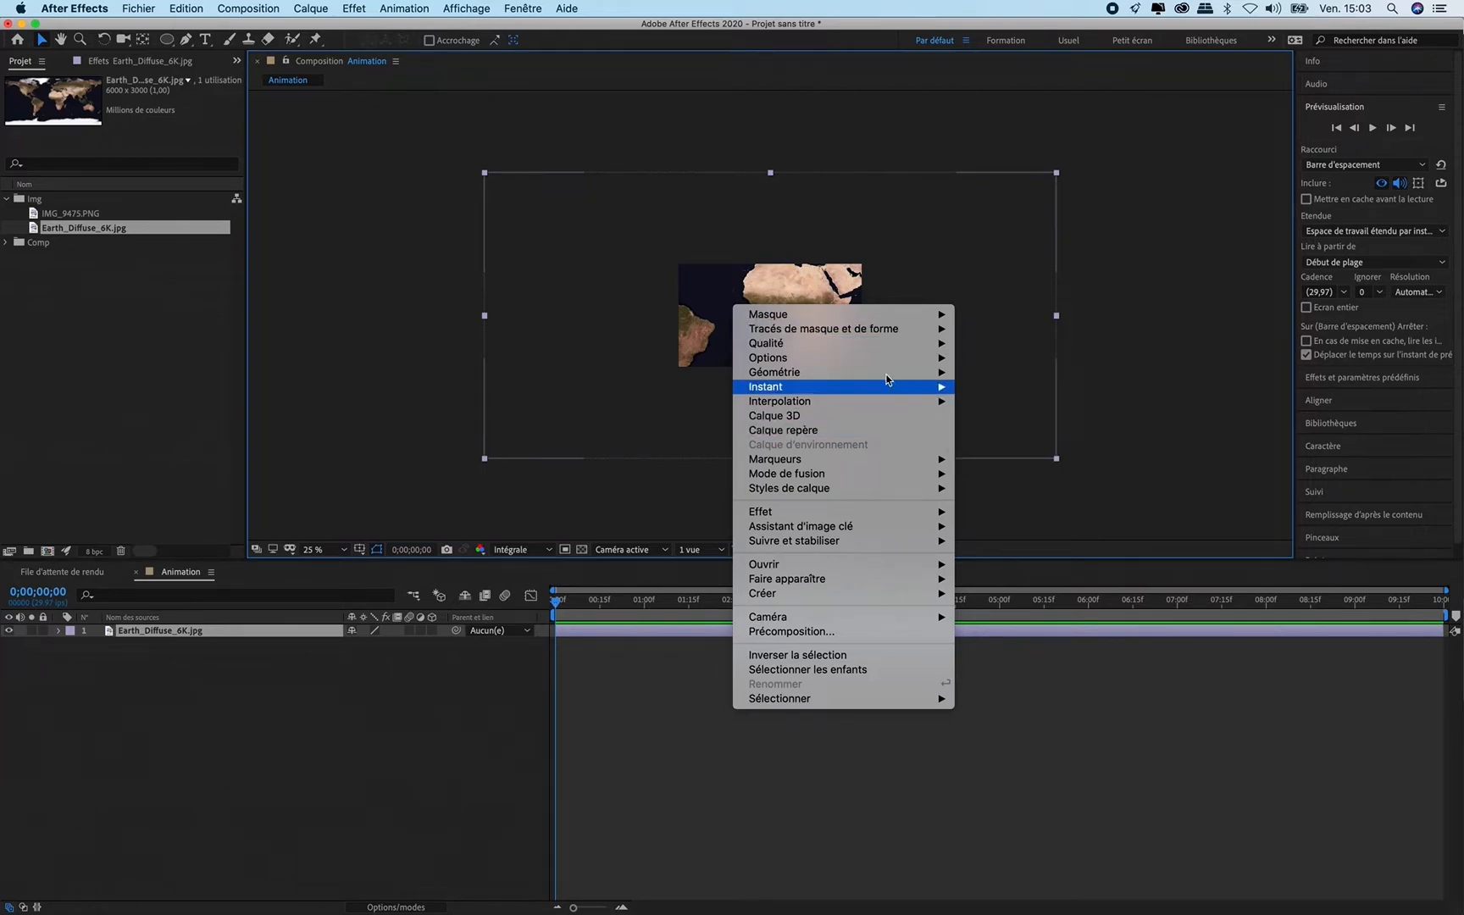
mouse_move(882, 373)
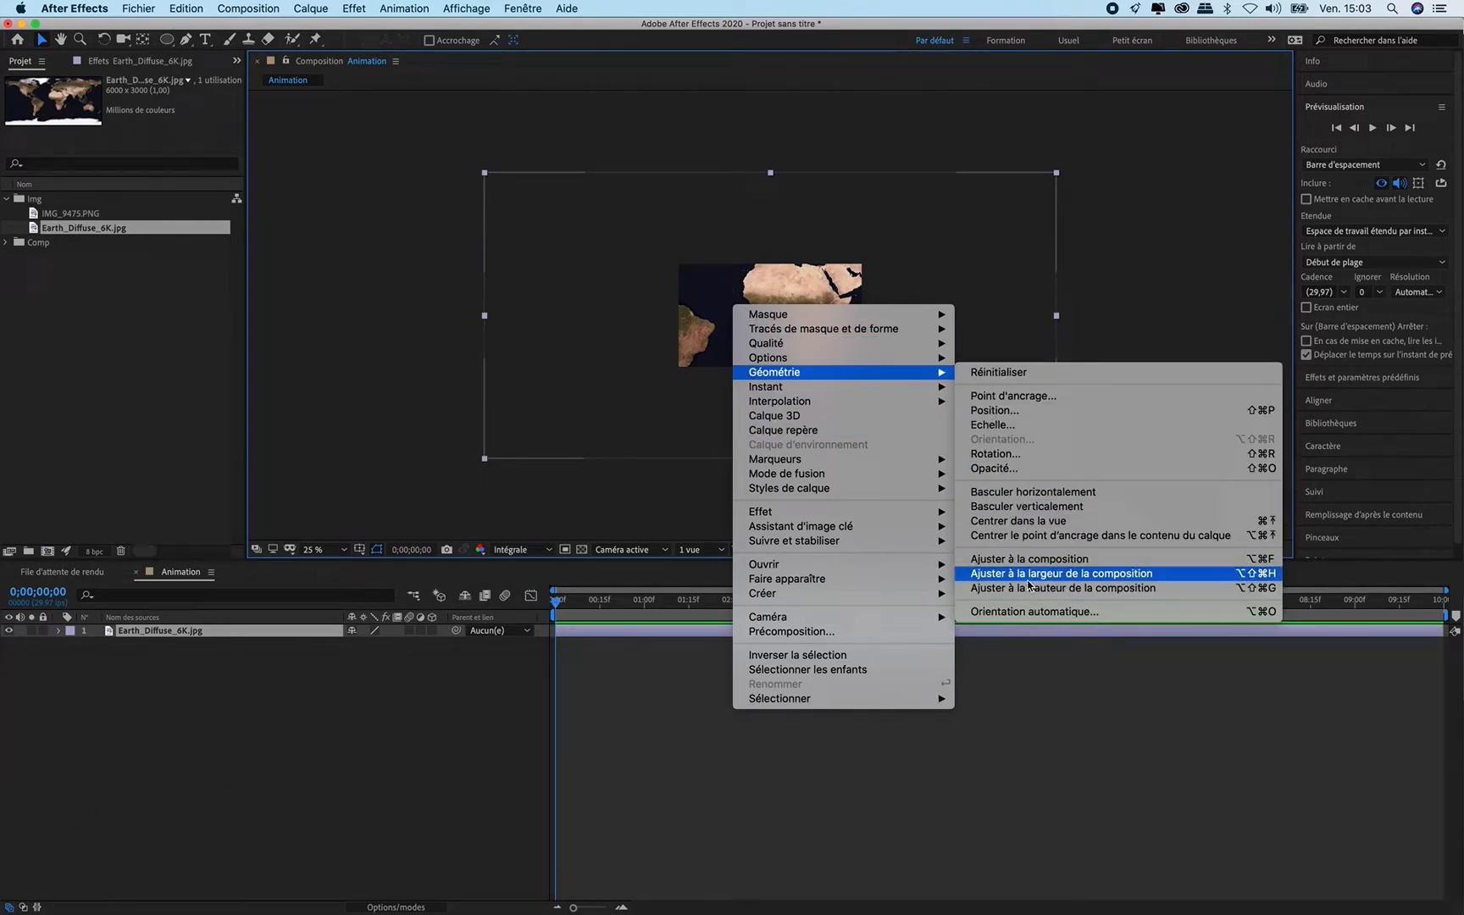
left_click(1111, 580)
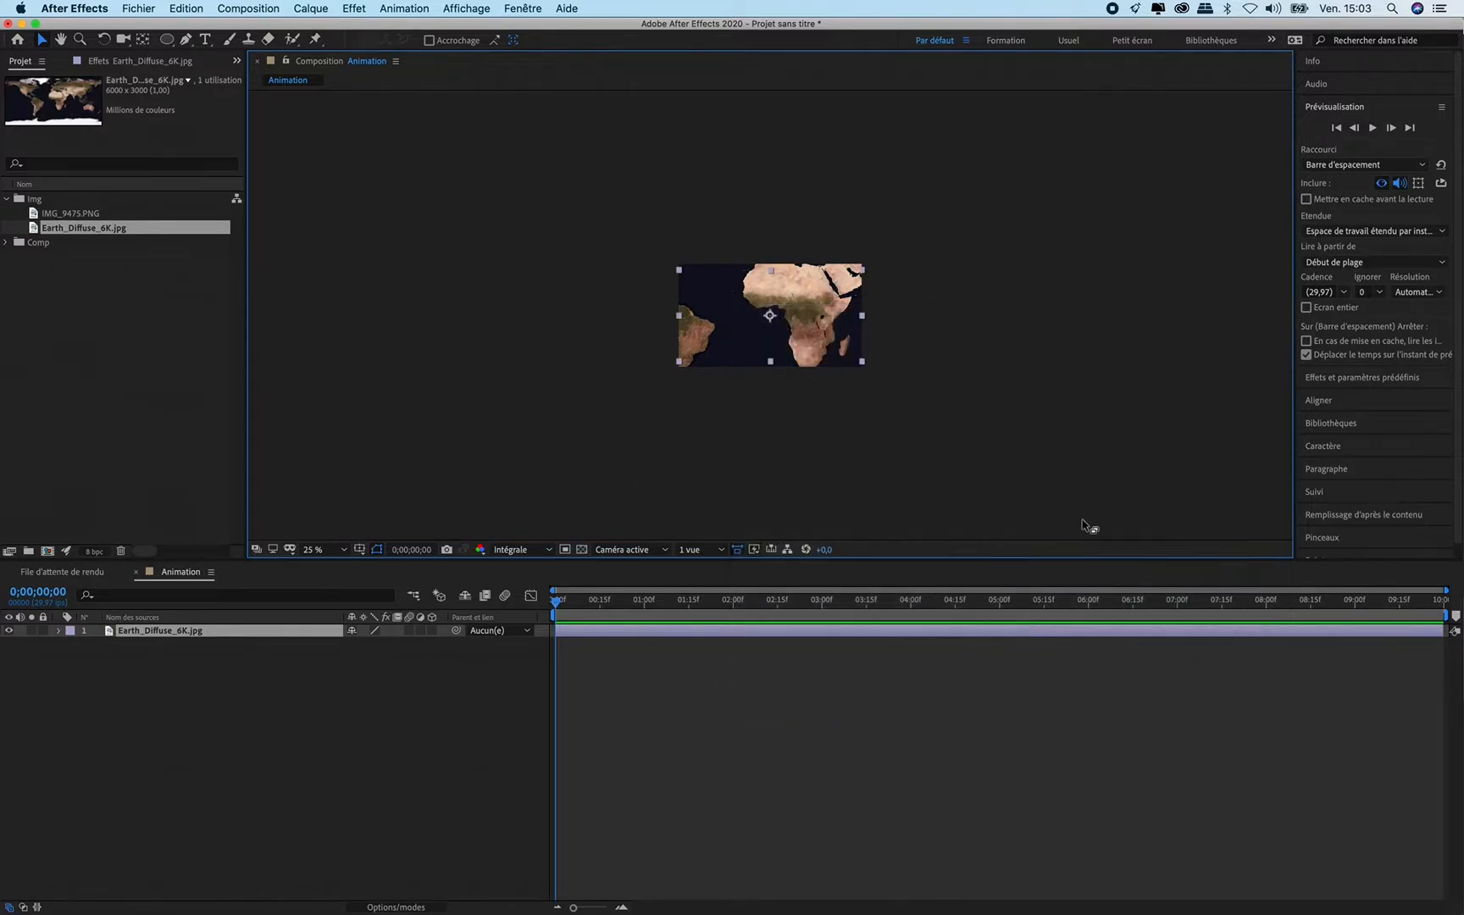
key("period")
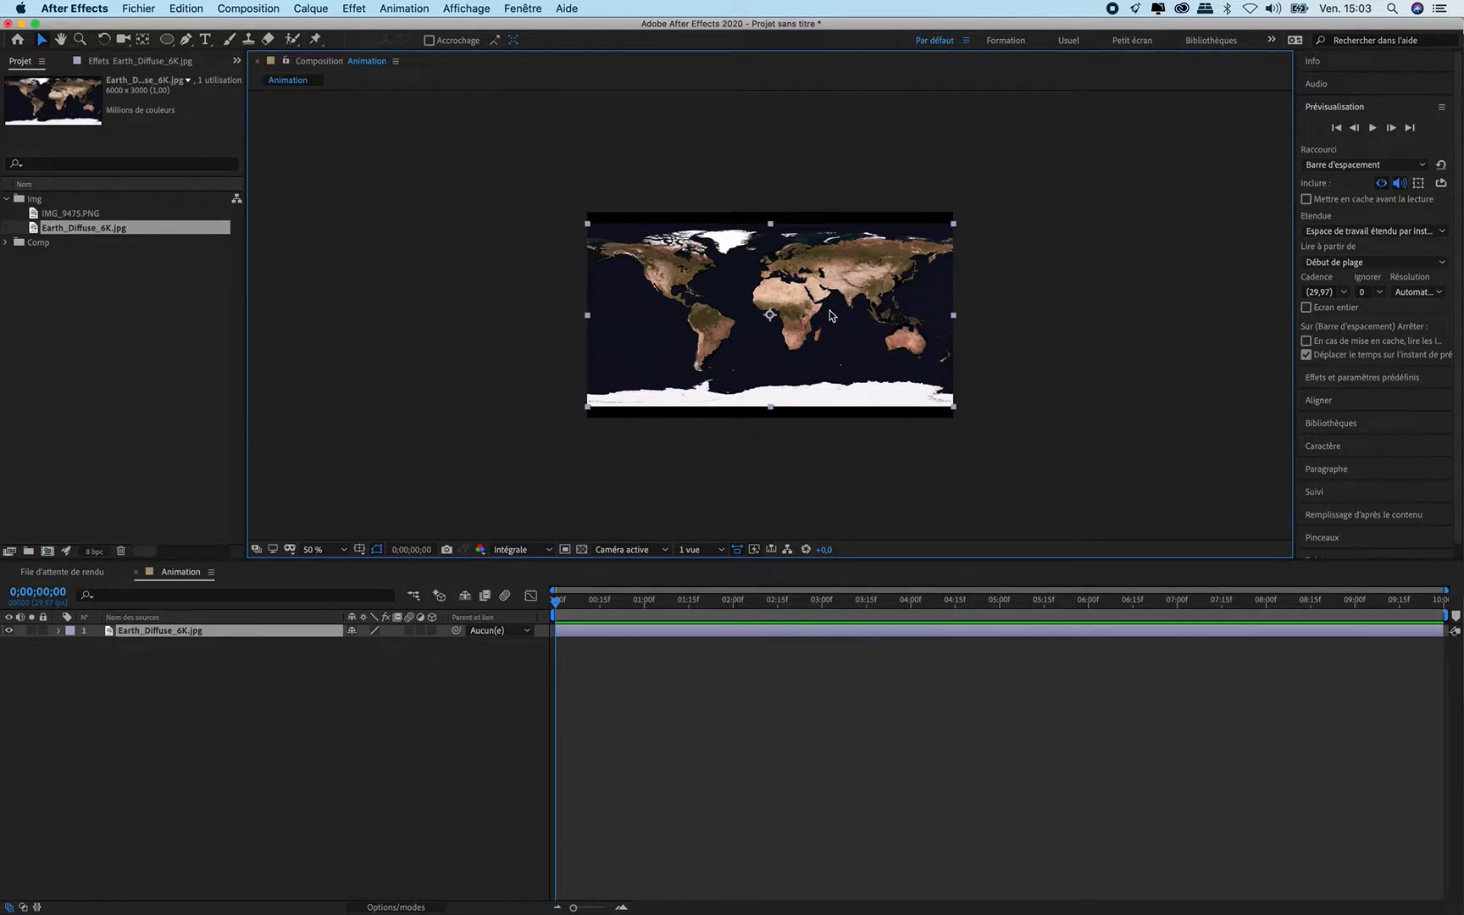
left_click(188, 691)
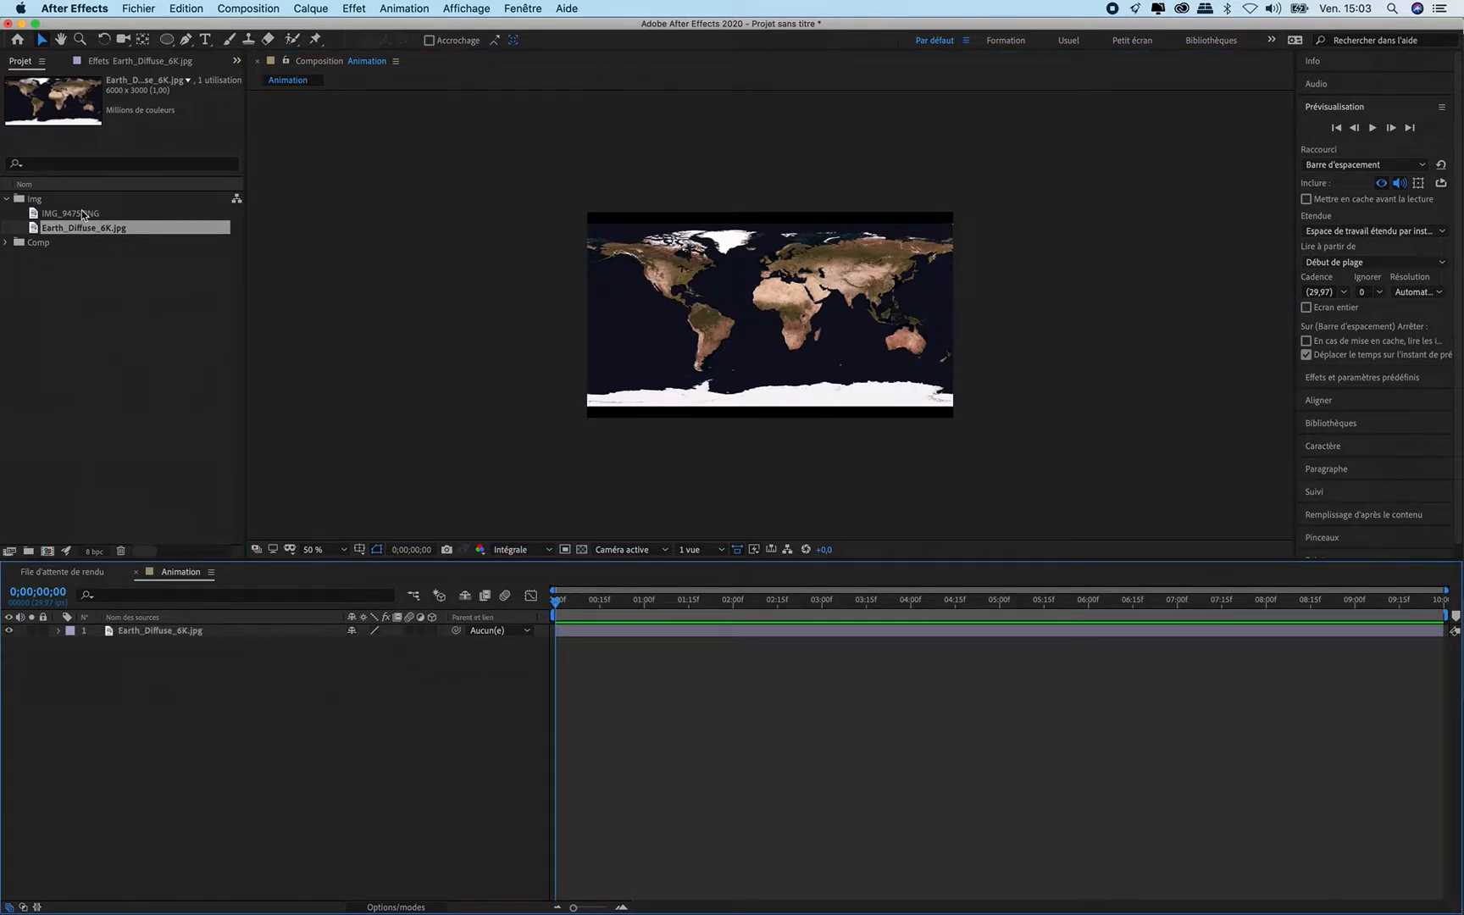
Step: Add IMG_9475.PNG from the Img folder above the Earth layer and scale it to 5%
left_click_drag(81, 217, 155, 606)
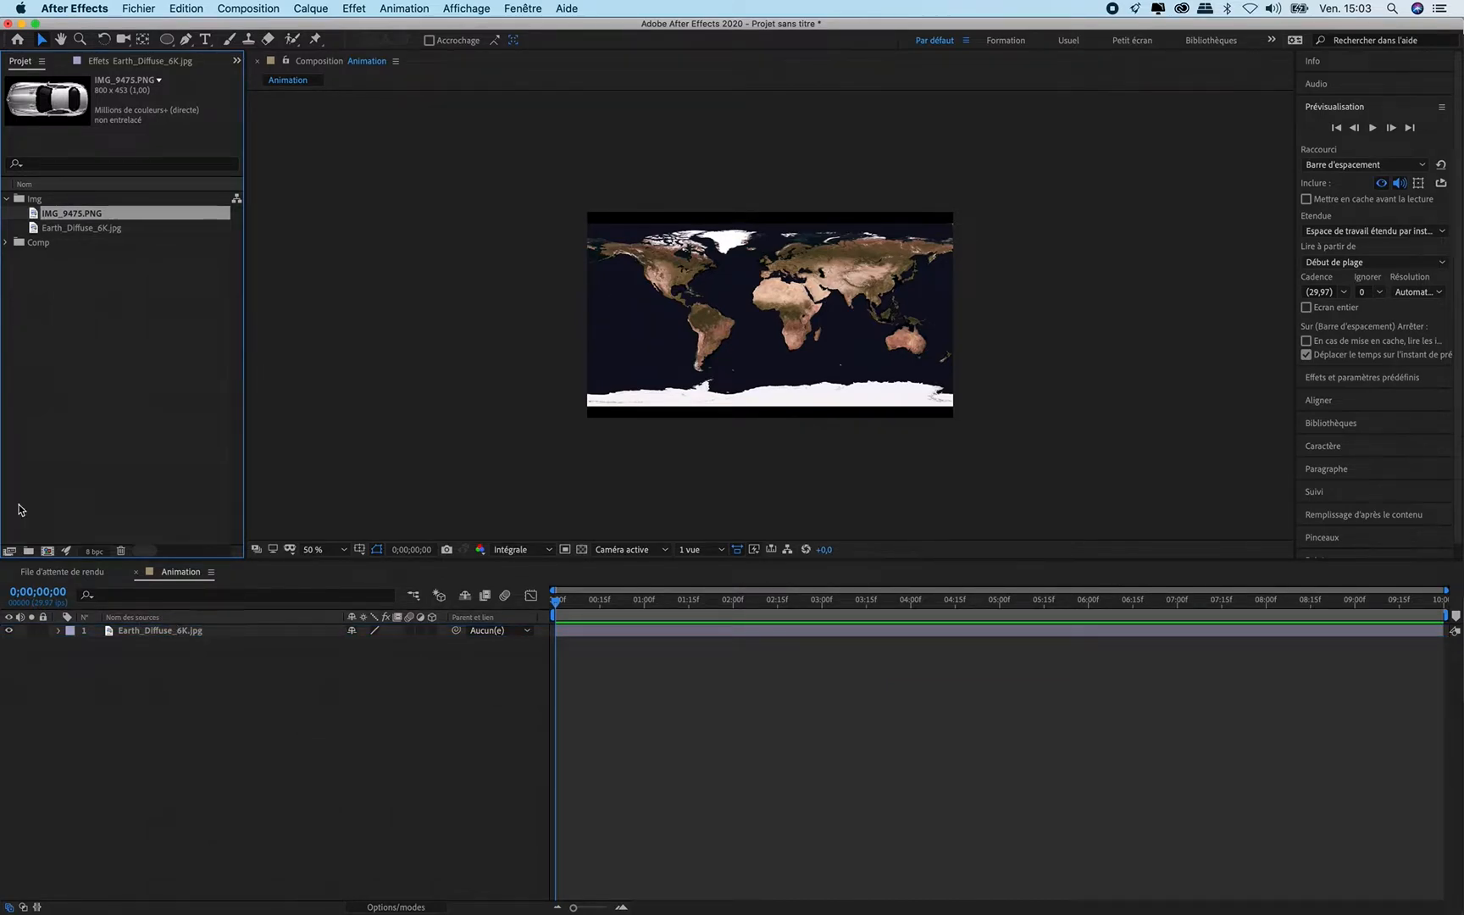
left_click_drag(56, 214, 144, 632)
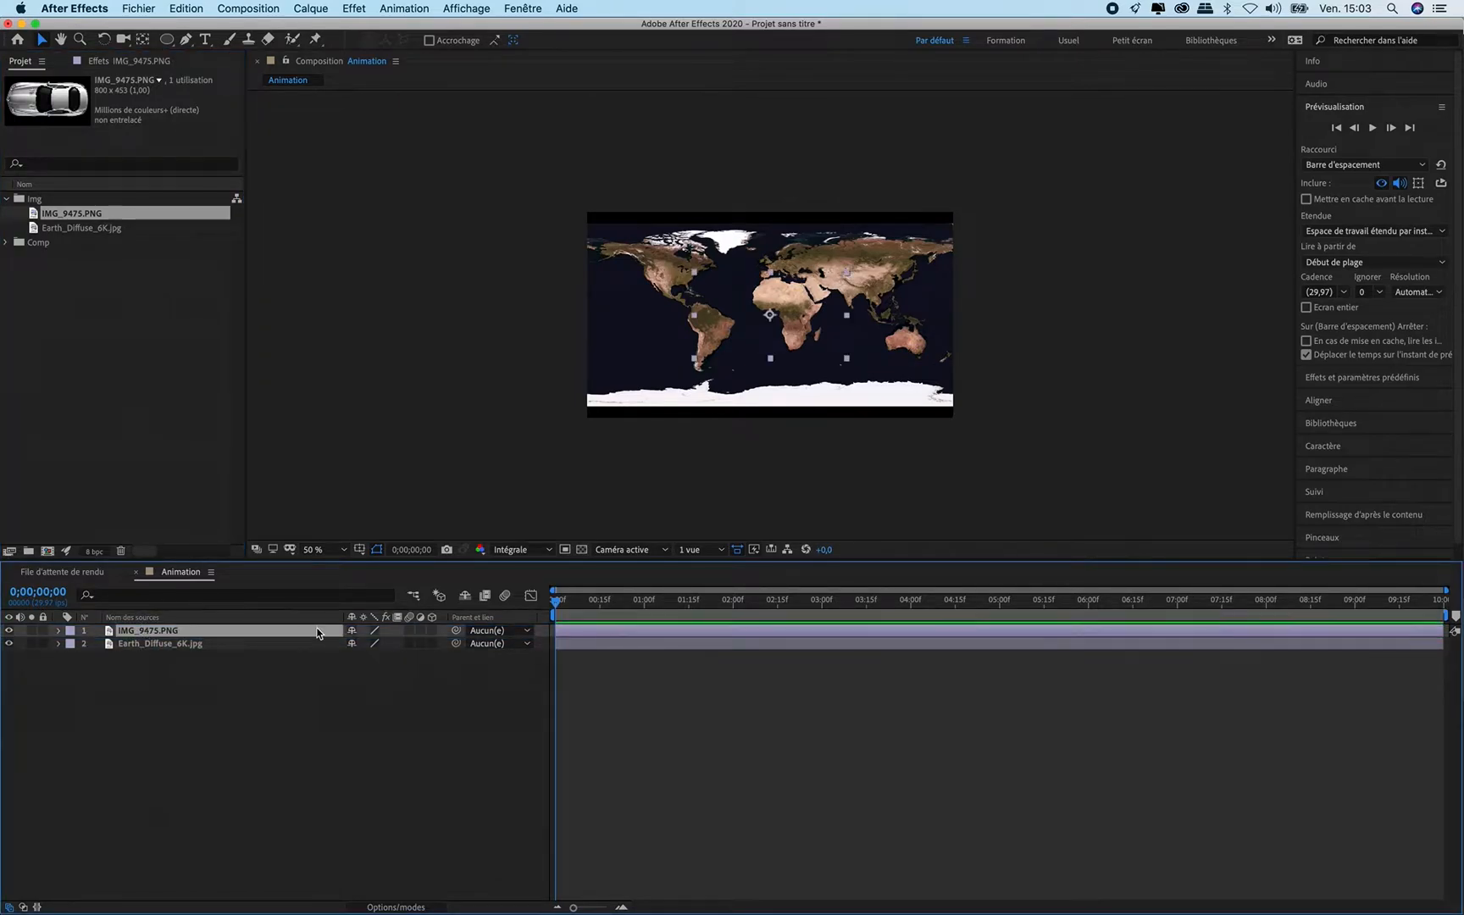
key("slash")
key("period")
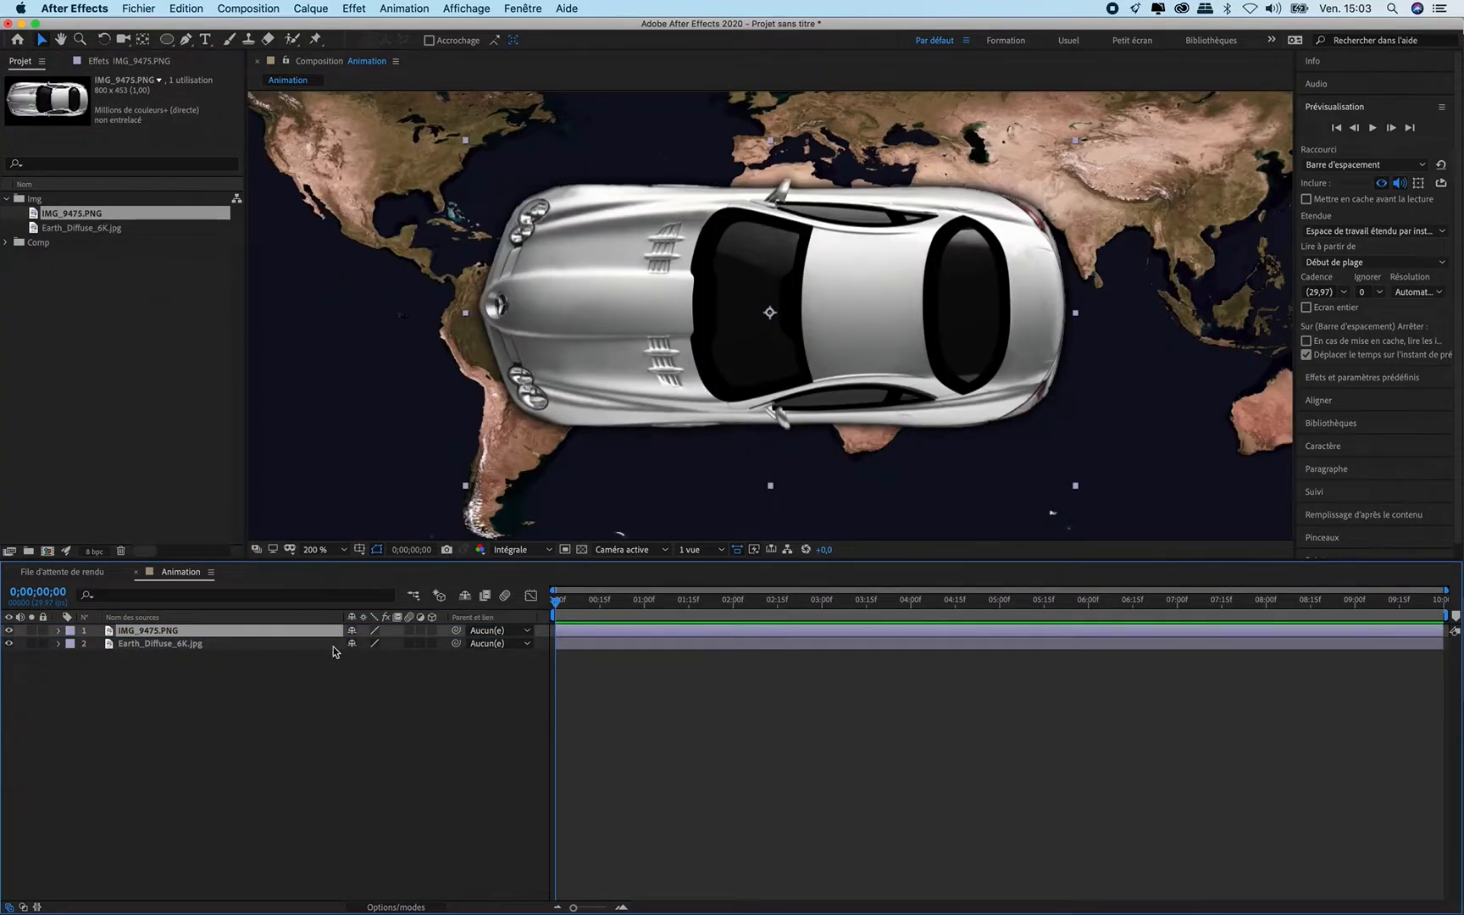
key("s")
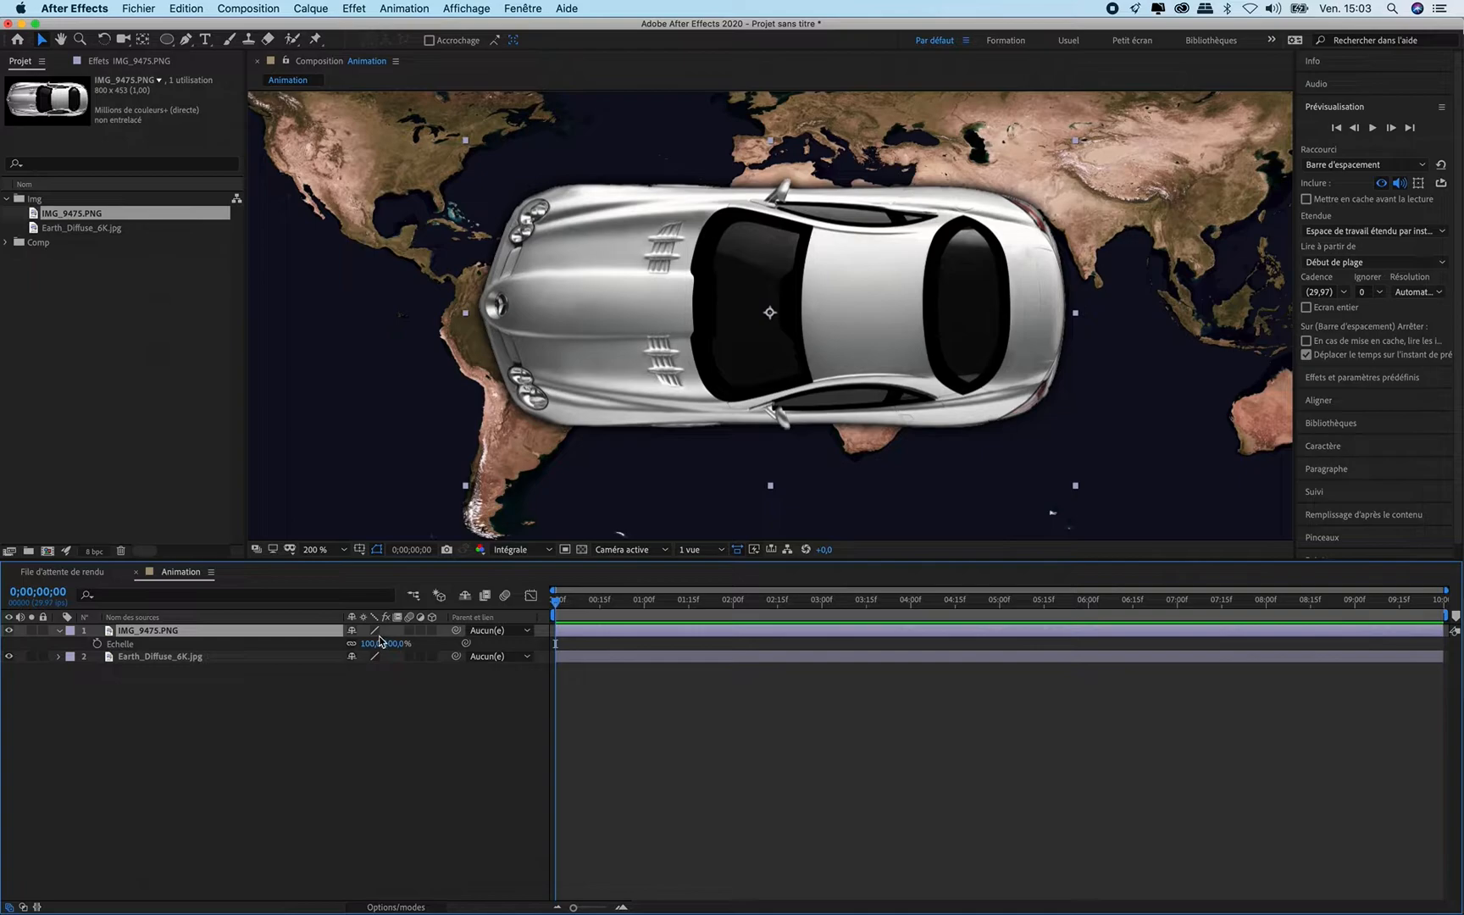
left_click_drag(373, 643, 295, 641)
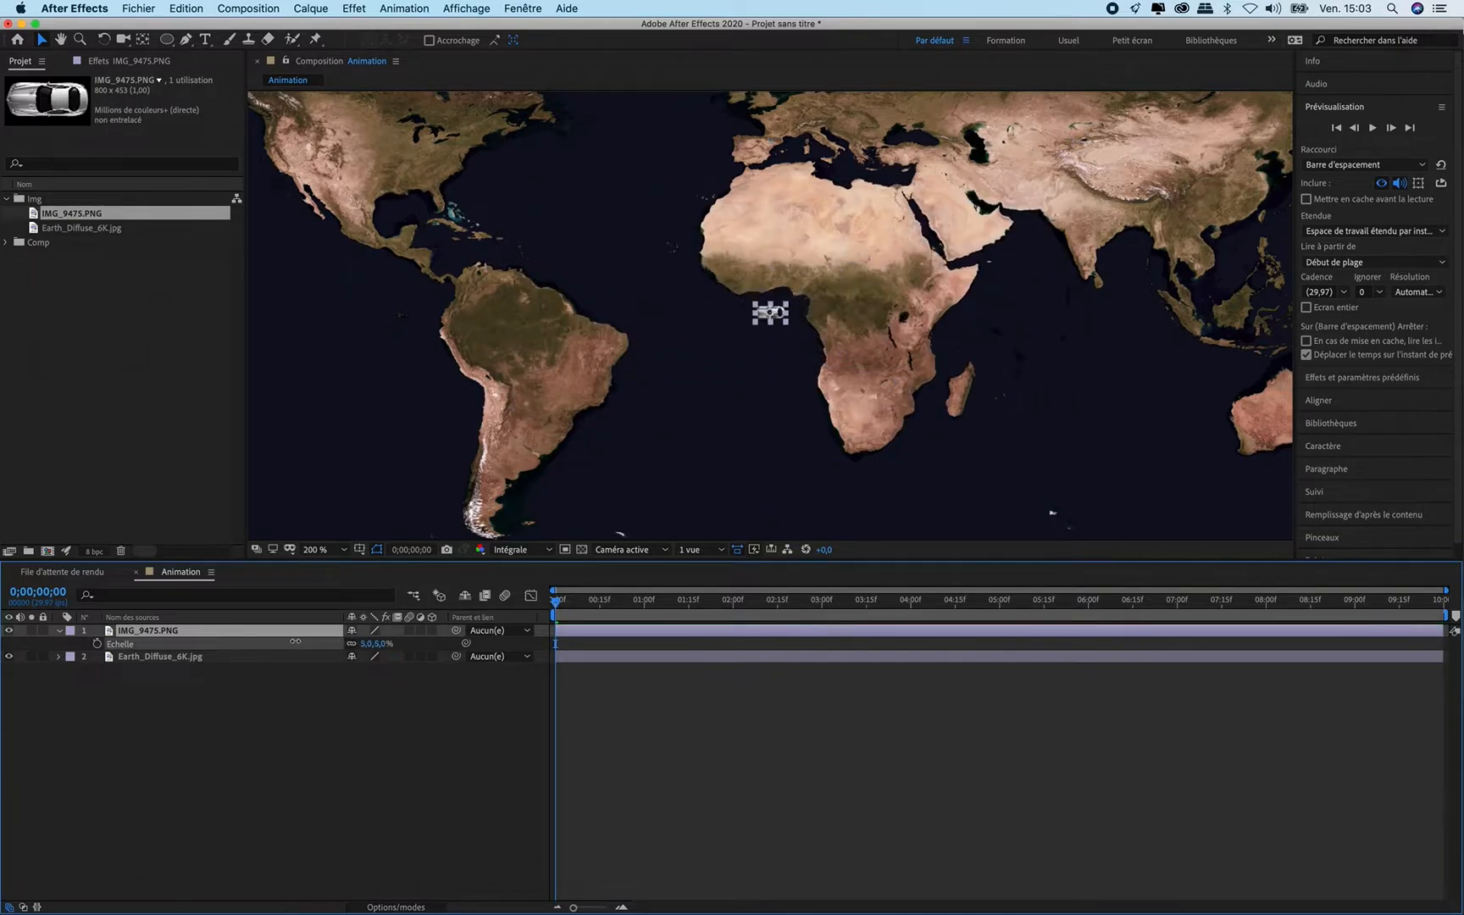
Step: Move the small car image from the Atlantic onto the southern tip of Africa
key("period")
key("period")
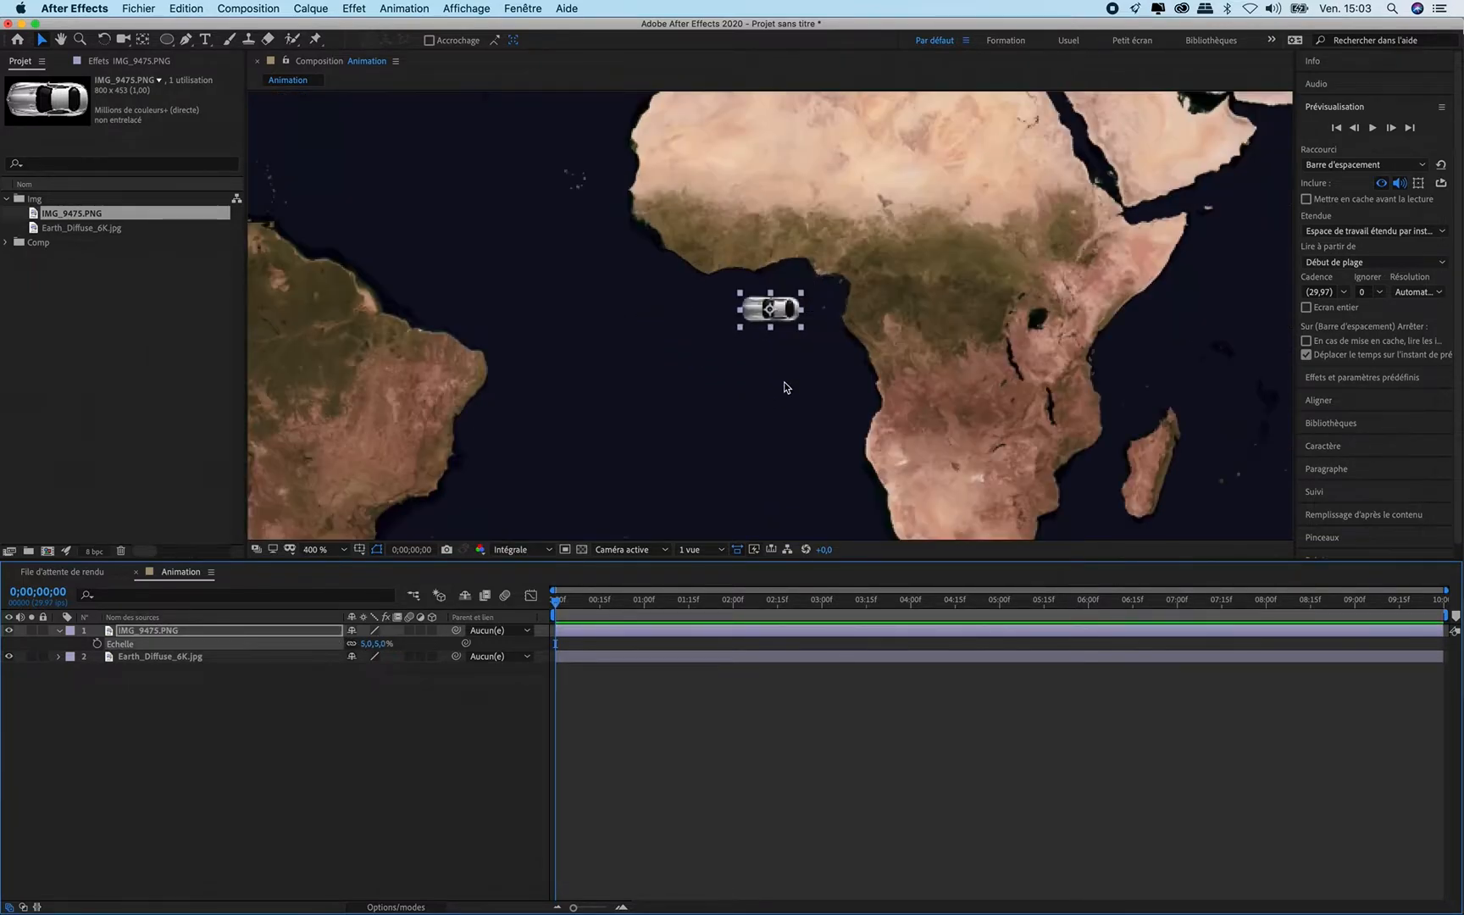
key("h")
left_click_drag(883, 385, 533, 202)
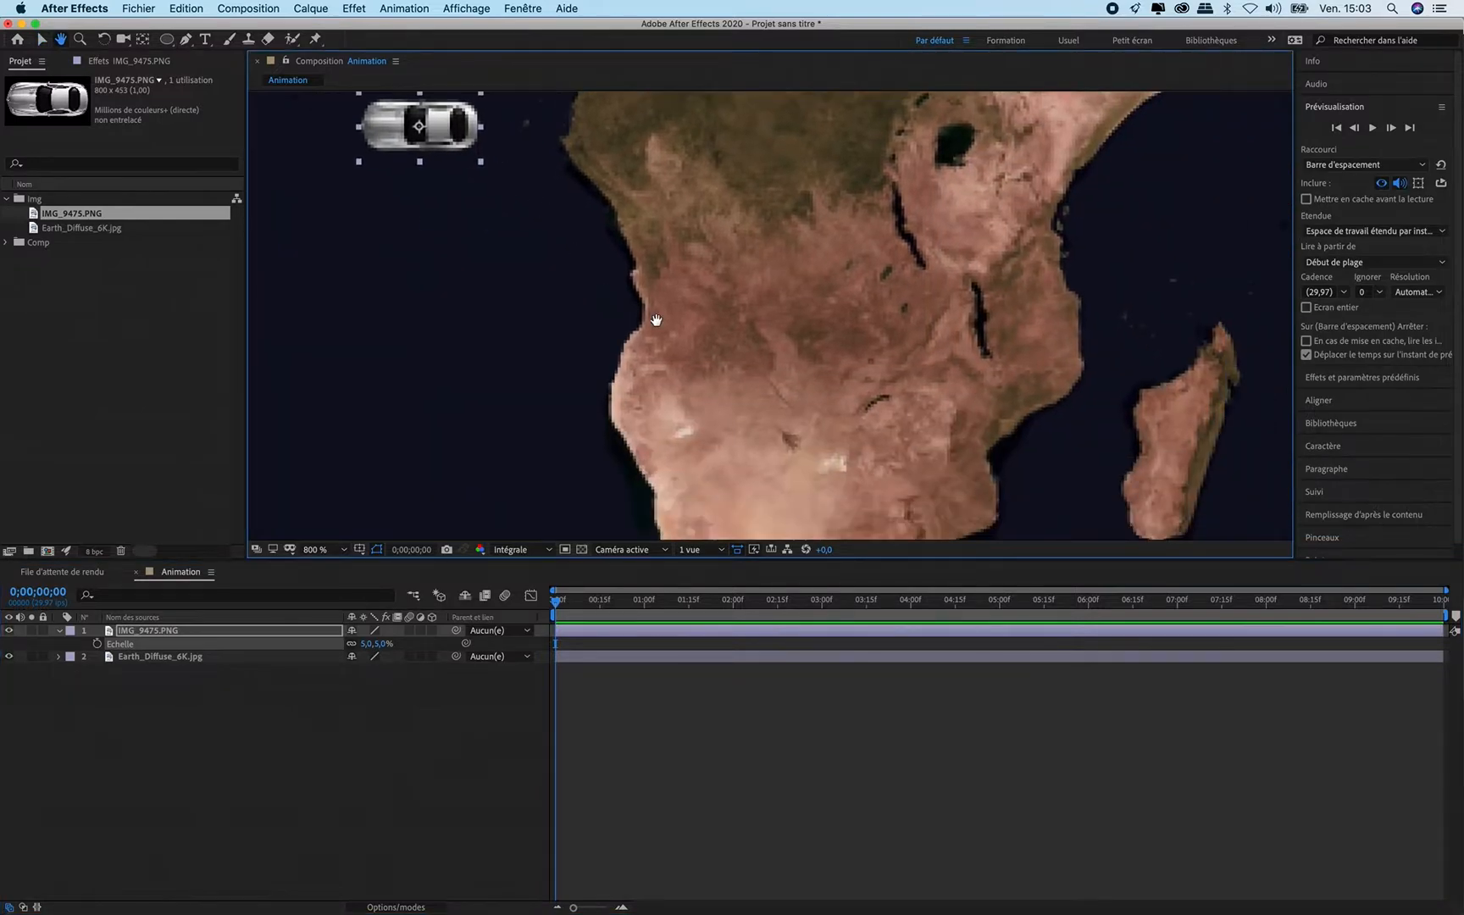
left_click_drag(657, 320, 539, 183)
key("v")
key("comma")
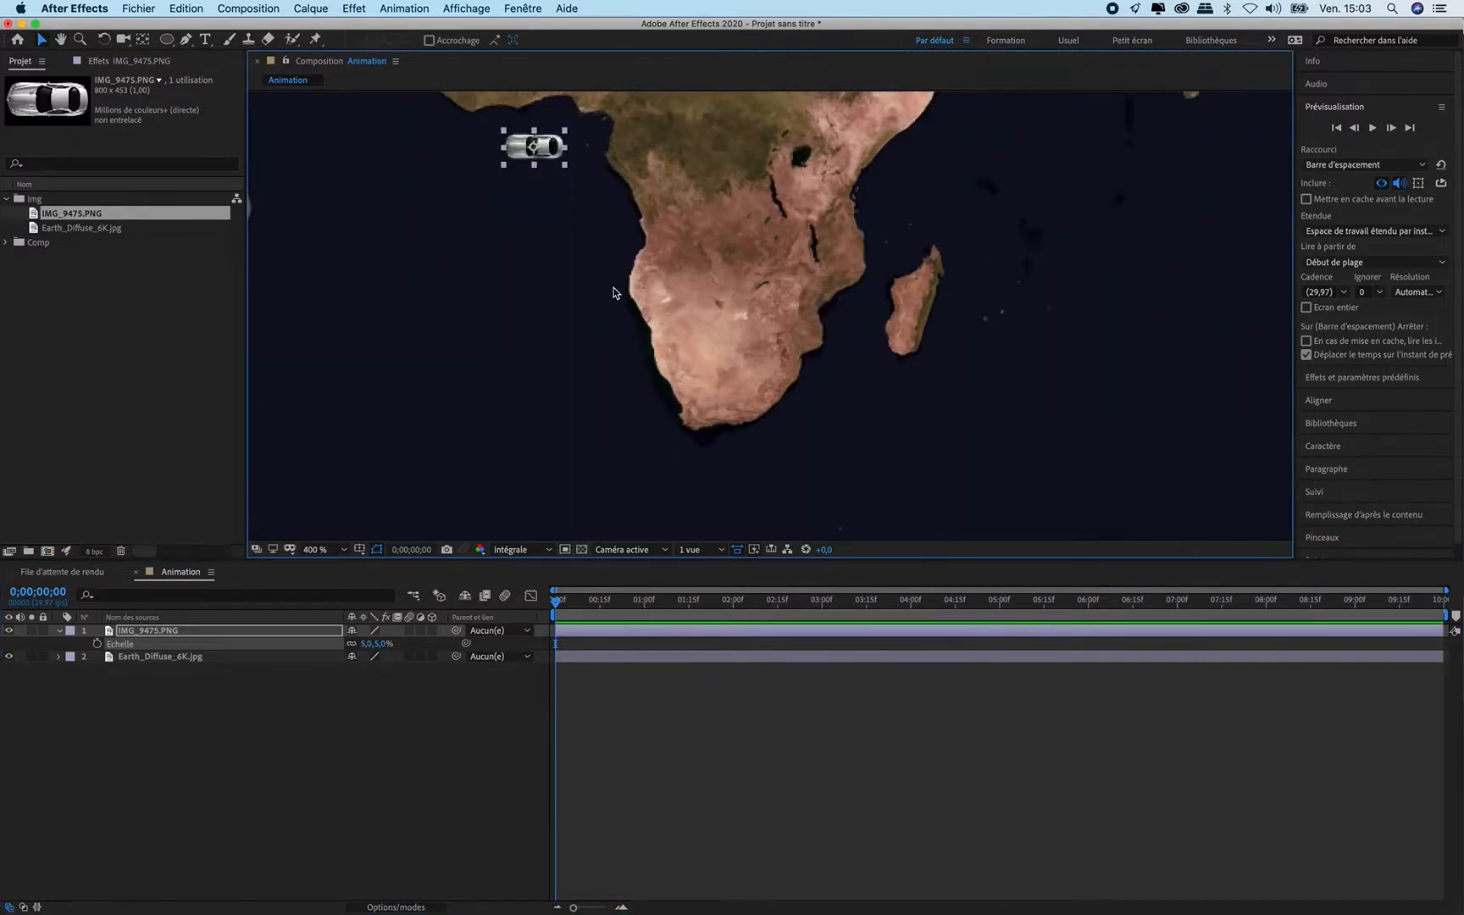
key("h")
left_click_drag(640, 235, 596, 282)
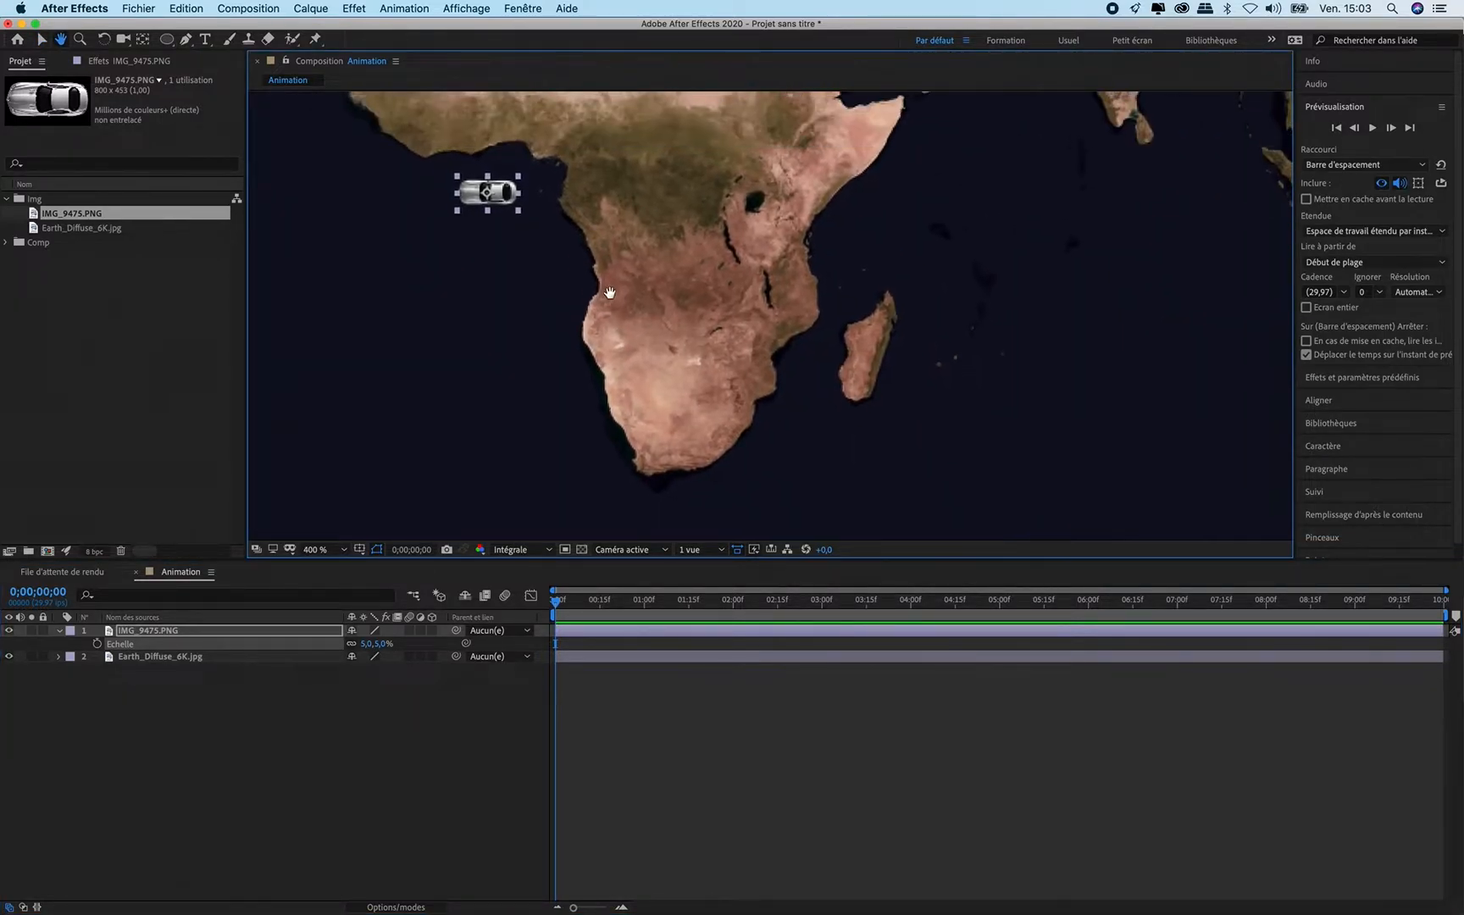
key("v")
left_click_drag(506, 196, 699, 432)
scroll(686, 470, "down", 1)
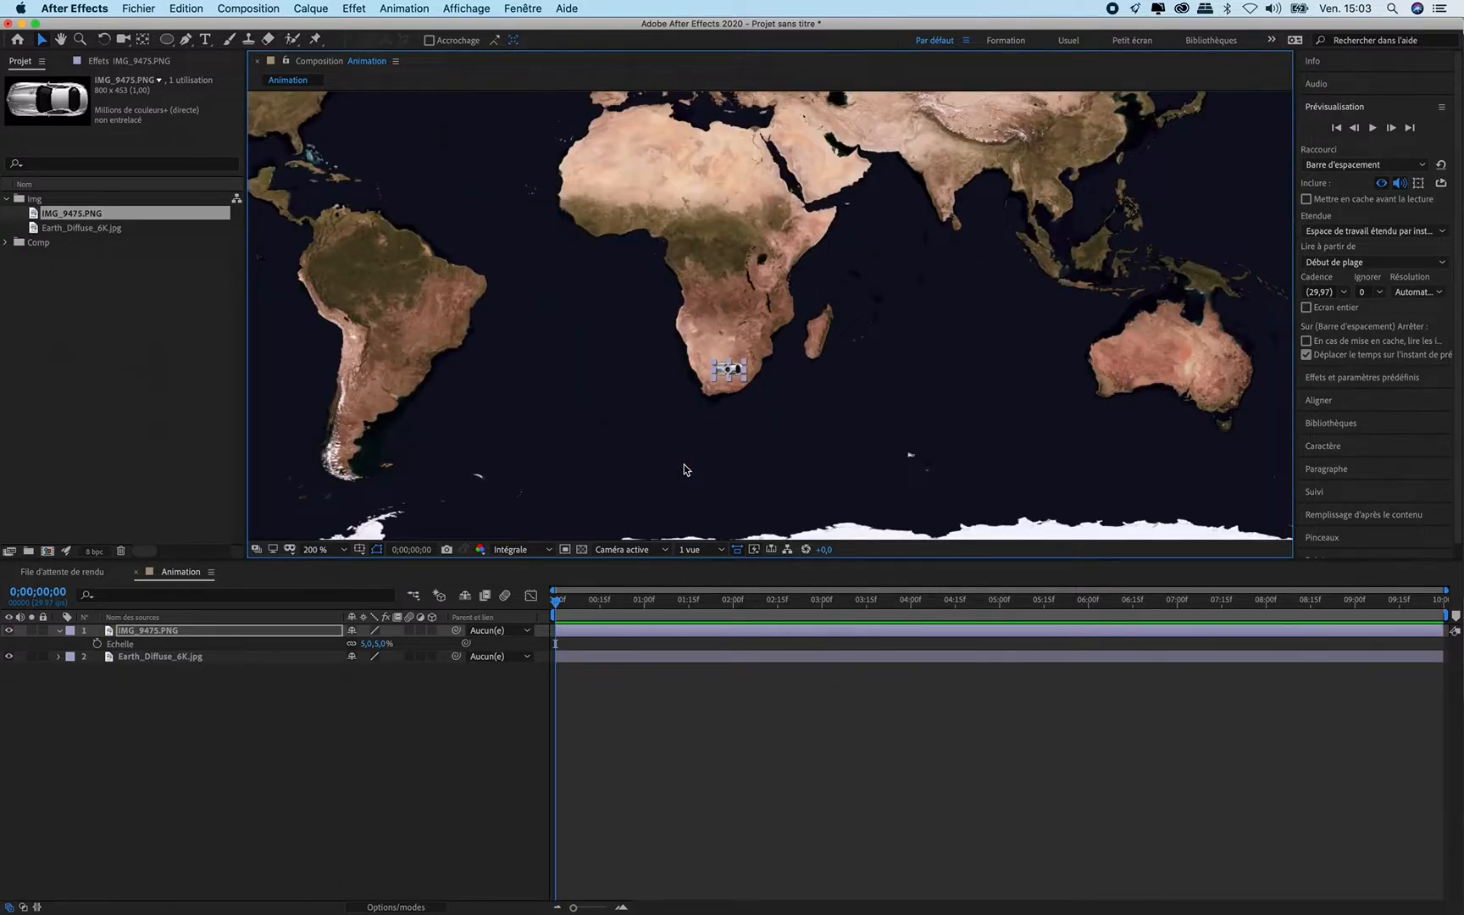
scroll(732, 409, "up", 1)
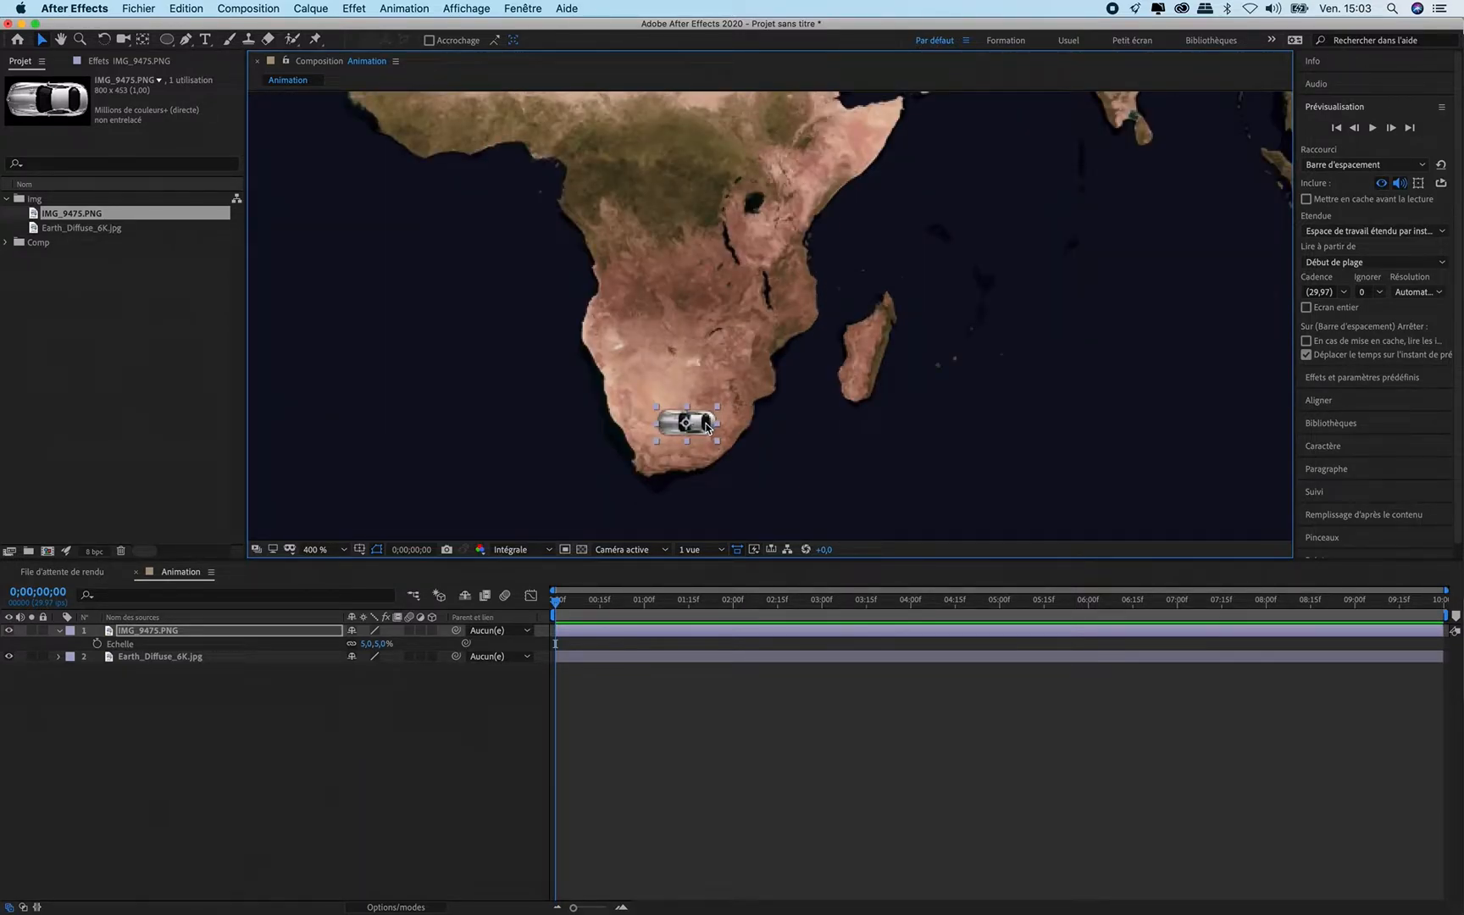
Step: Collapse the car layer's properties and shift the car east to the southeastern African coast
key("h")
left_click_drag(661, 403, 711, 378)
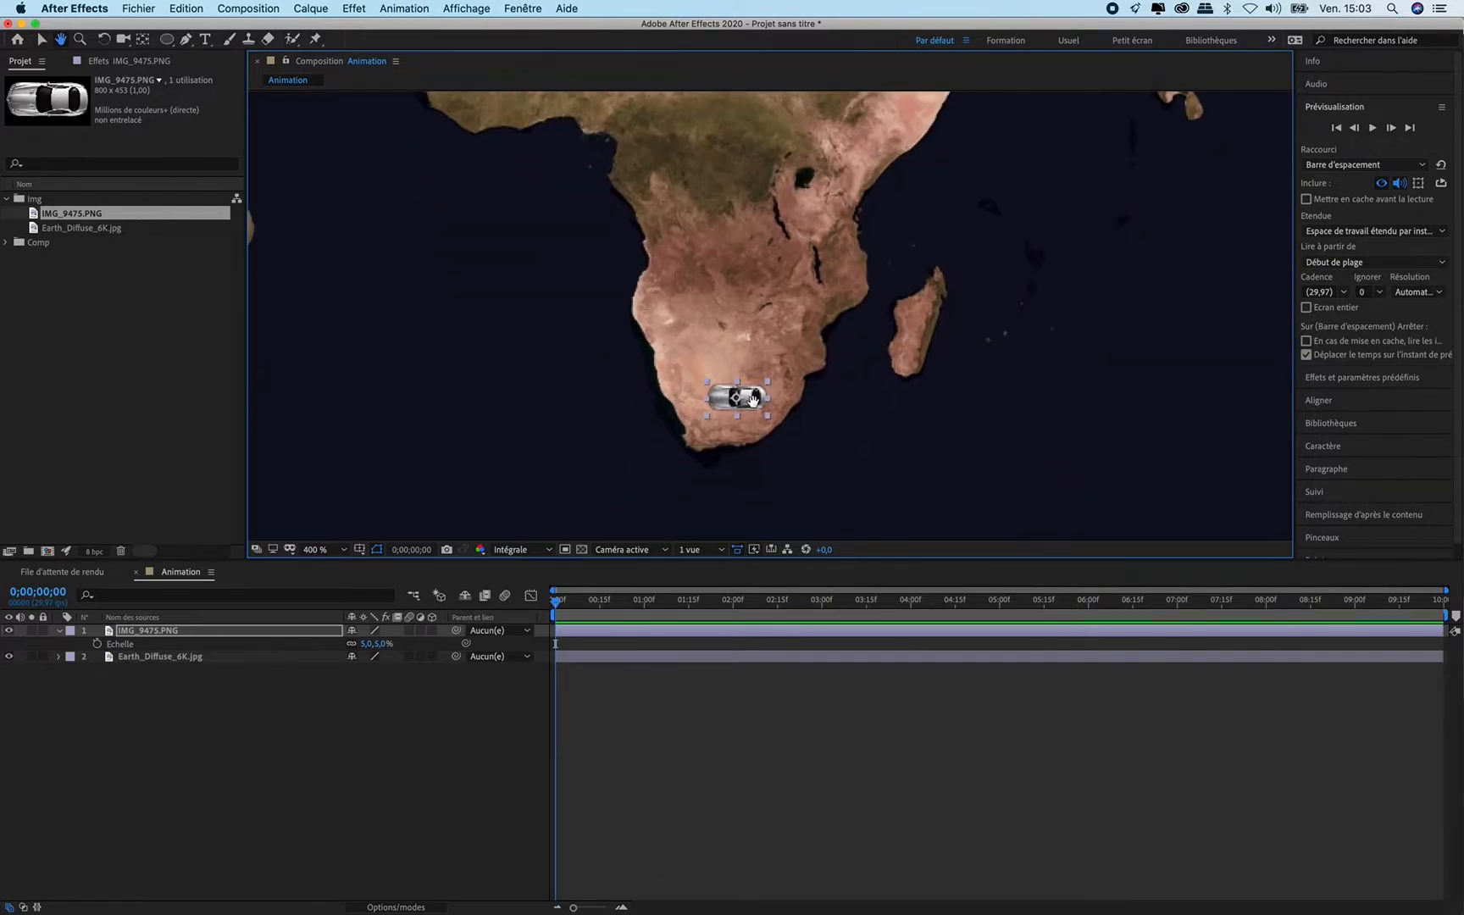
key("v")
left_click(277, 696)
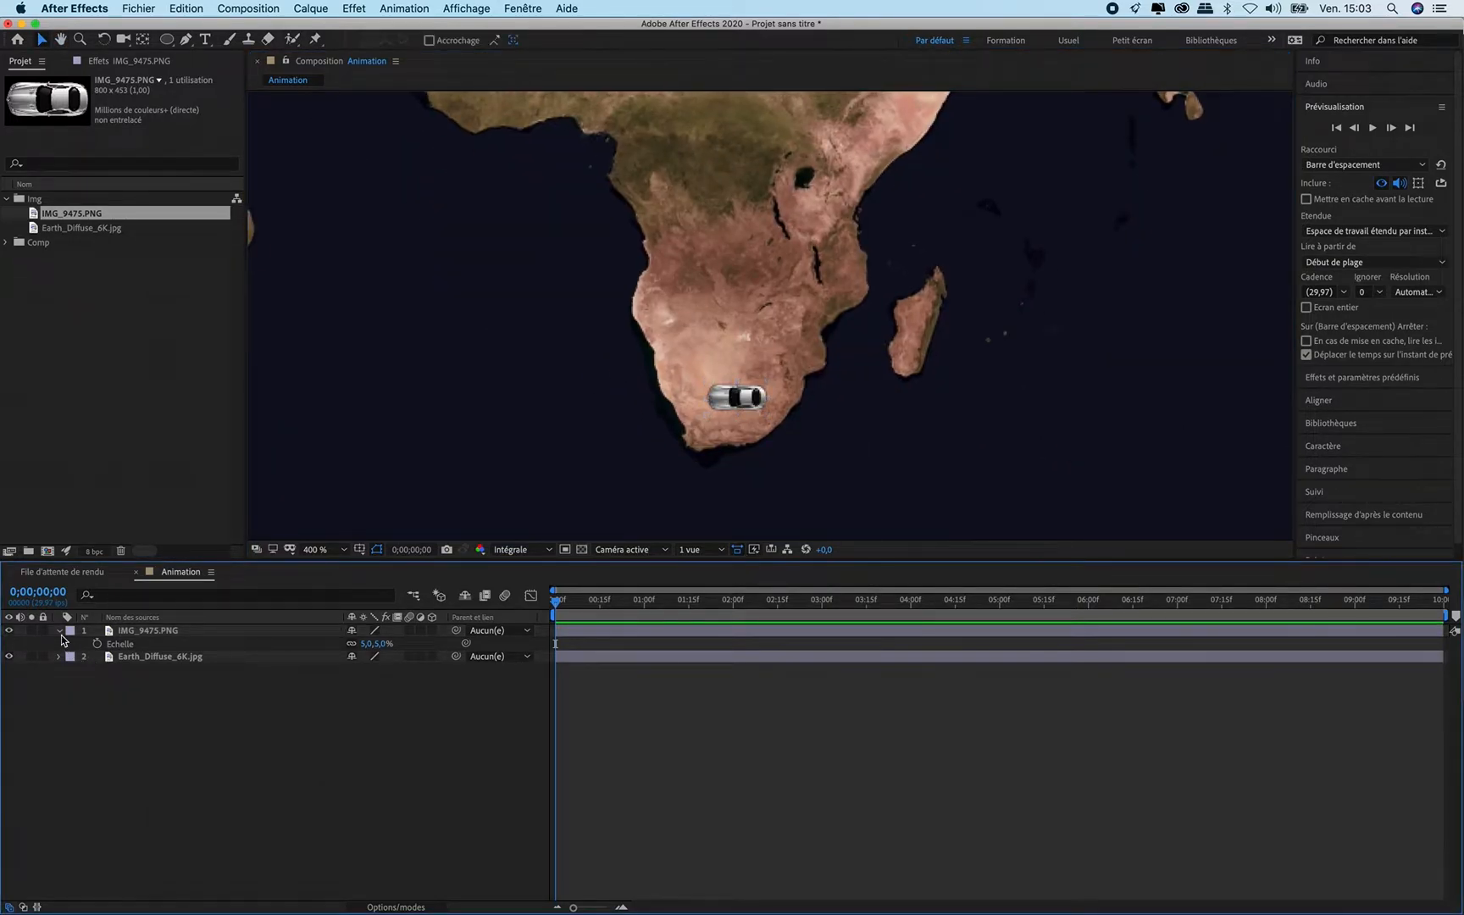
left_click(59, 632)
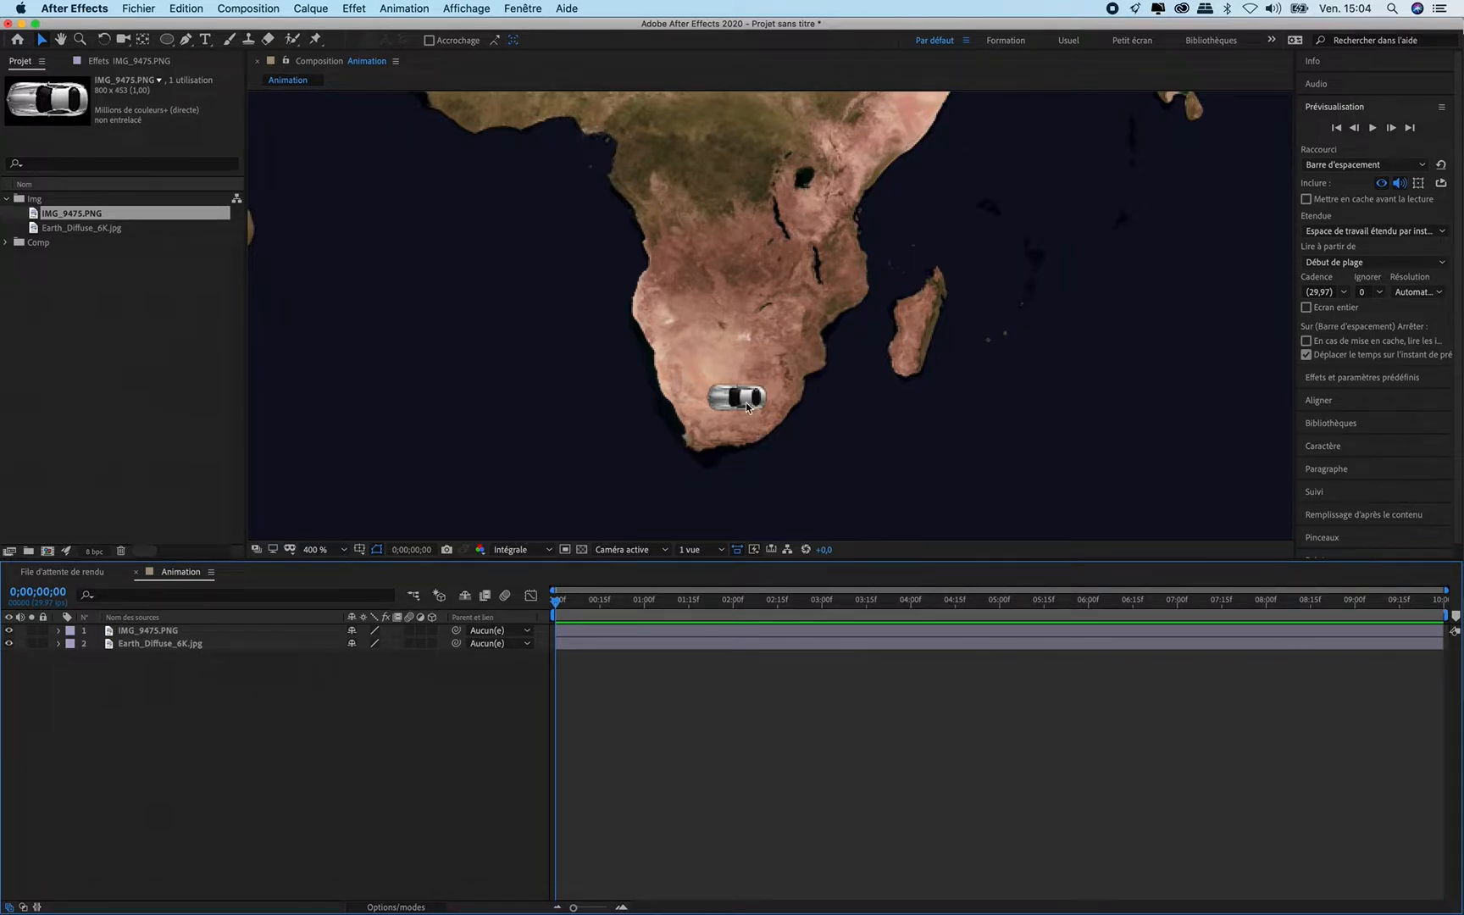
left_click_drag(746, 403, 797, 405)
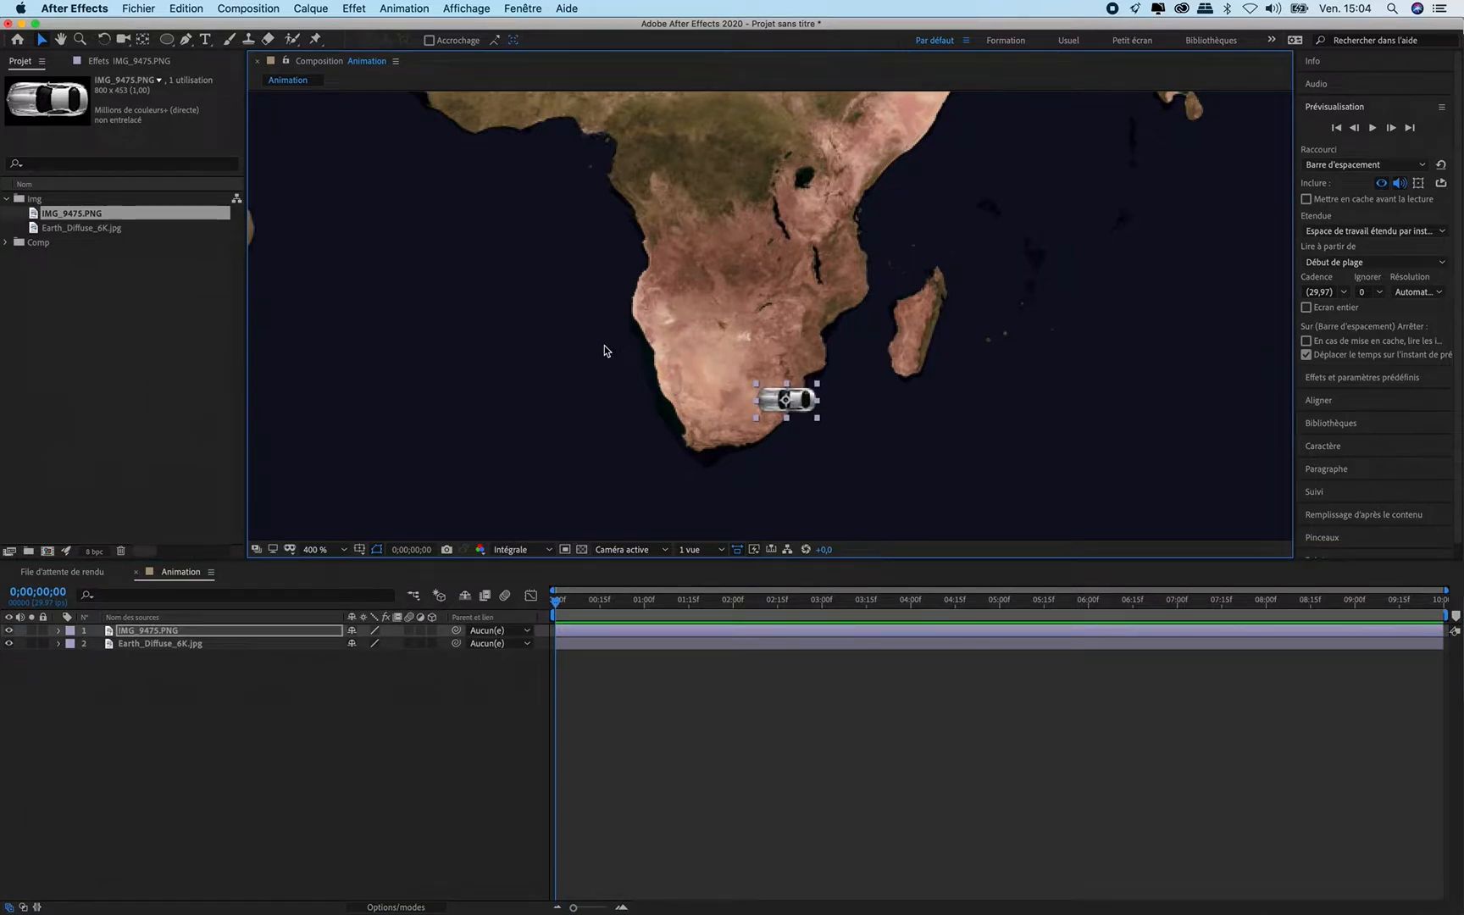
Step: Create a 1920 × 1080 px solid named Noir, keeping the default blue colour
key("super+y")
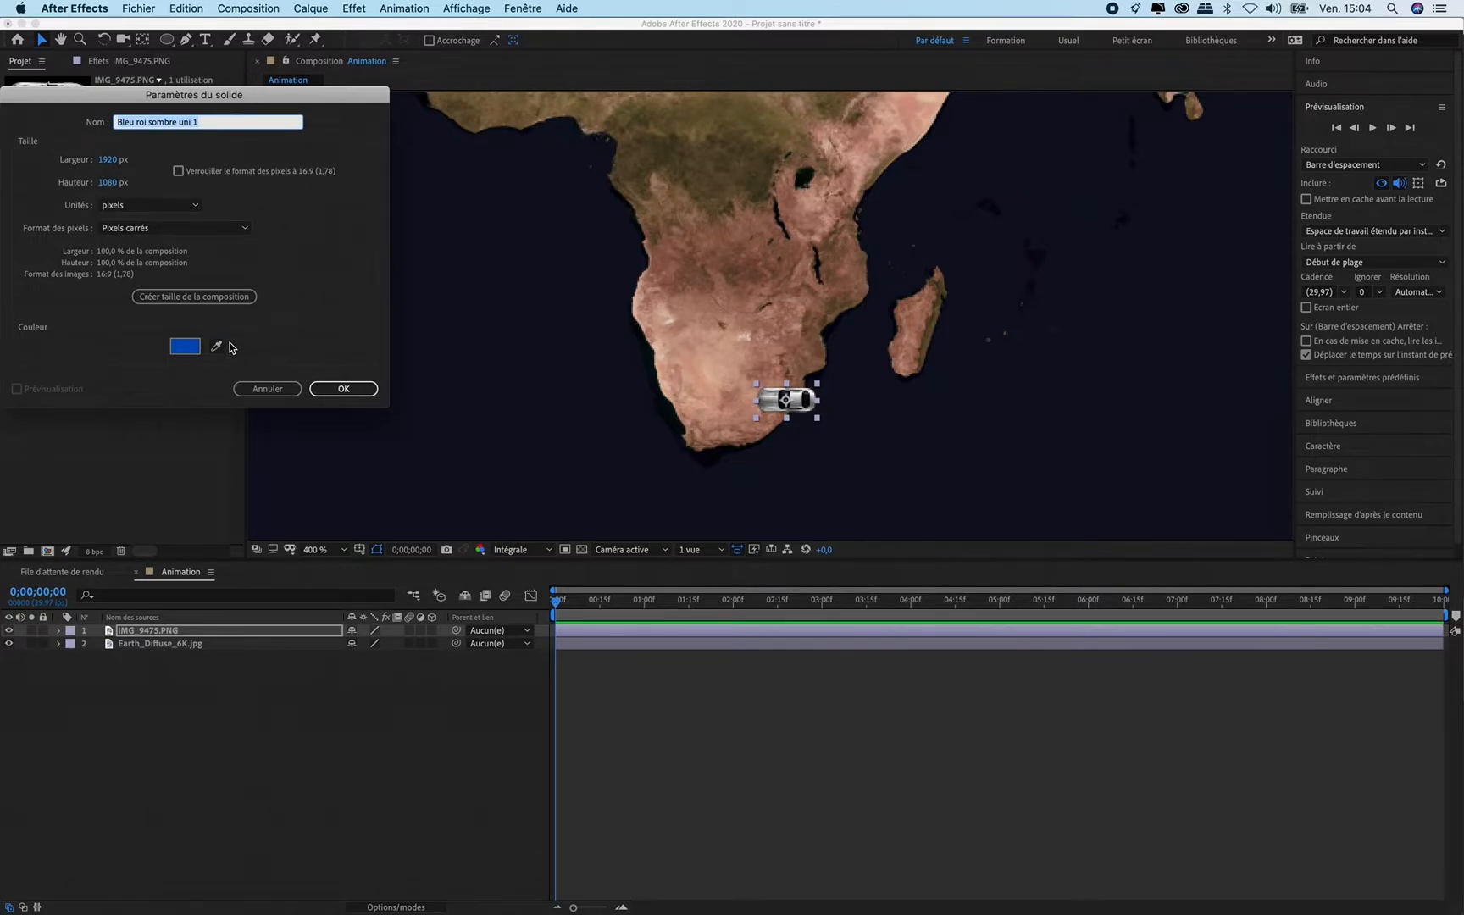
type("Noir")
key("Return")
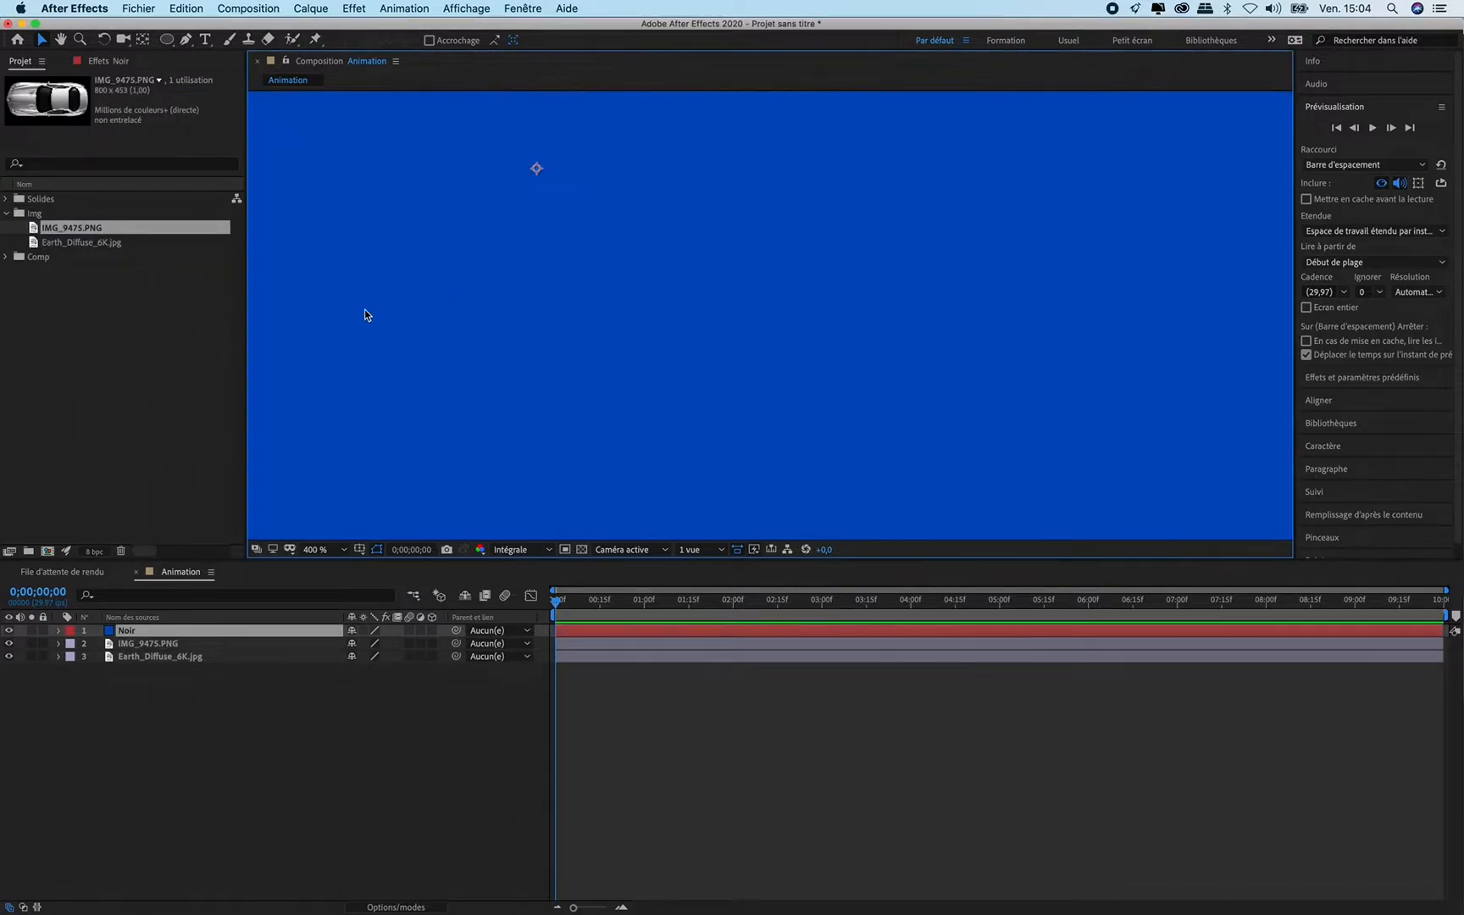
Step: Shrink the Noir solid to a small rectangle and place it off Africa's southwestern coast
scroll(384, 206, "down", 2)
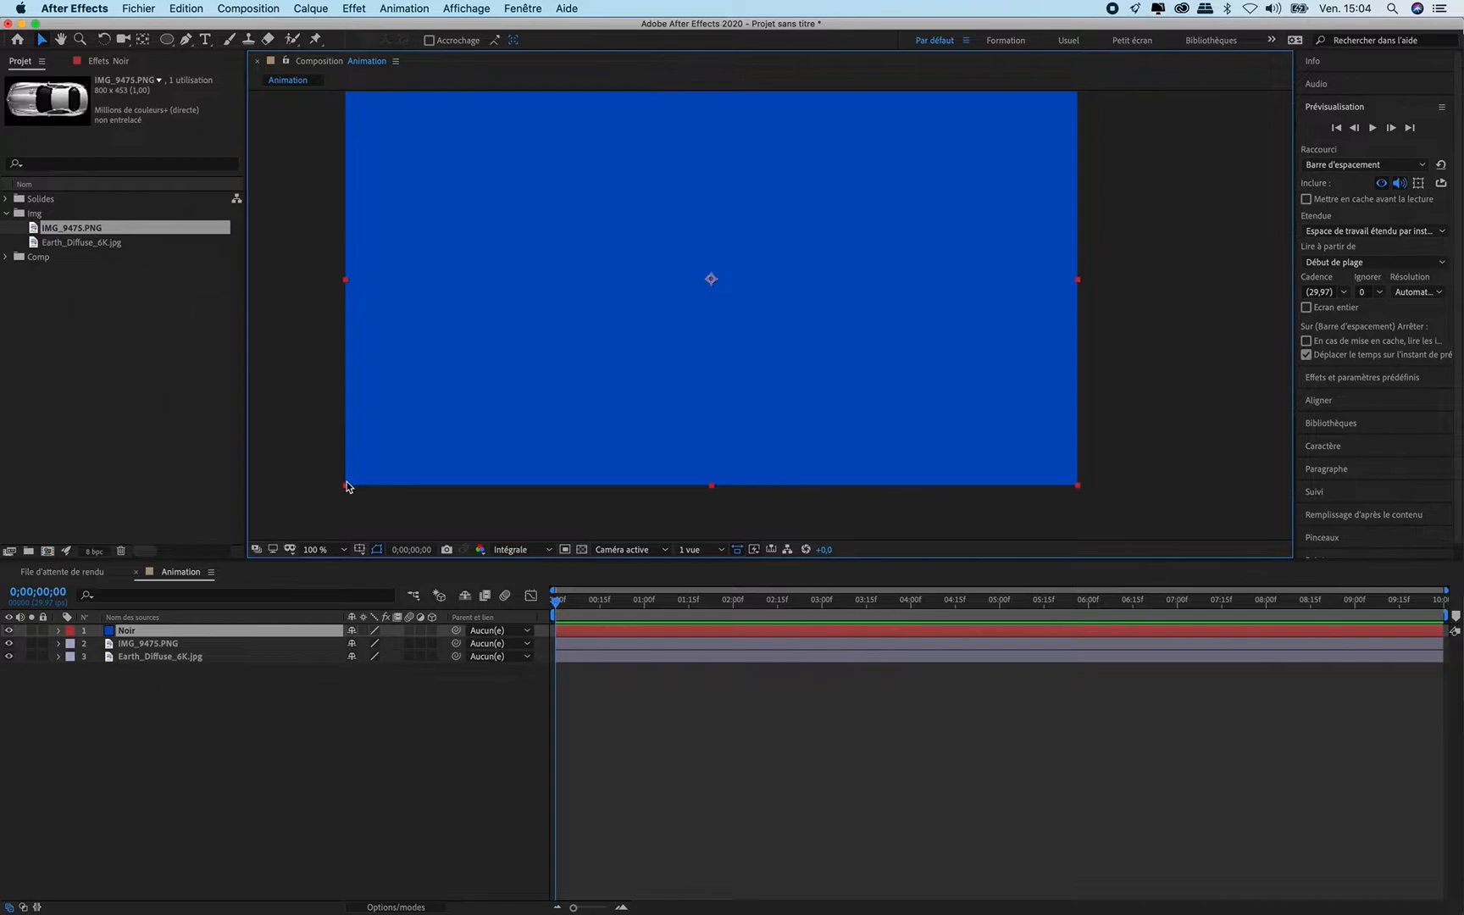
left_click_drag(344, 487, 676, 310)
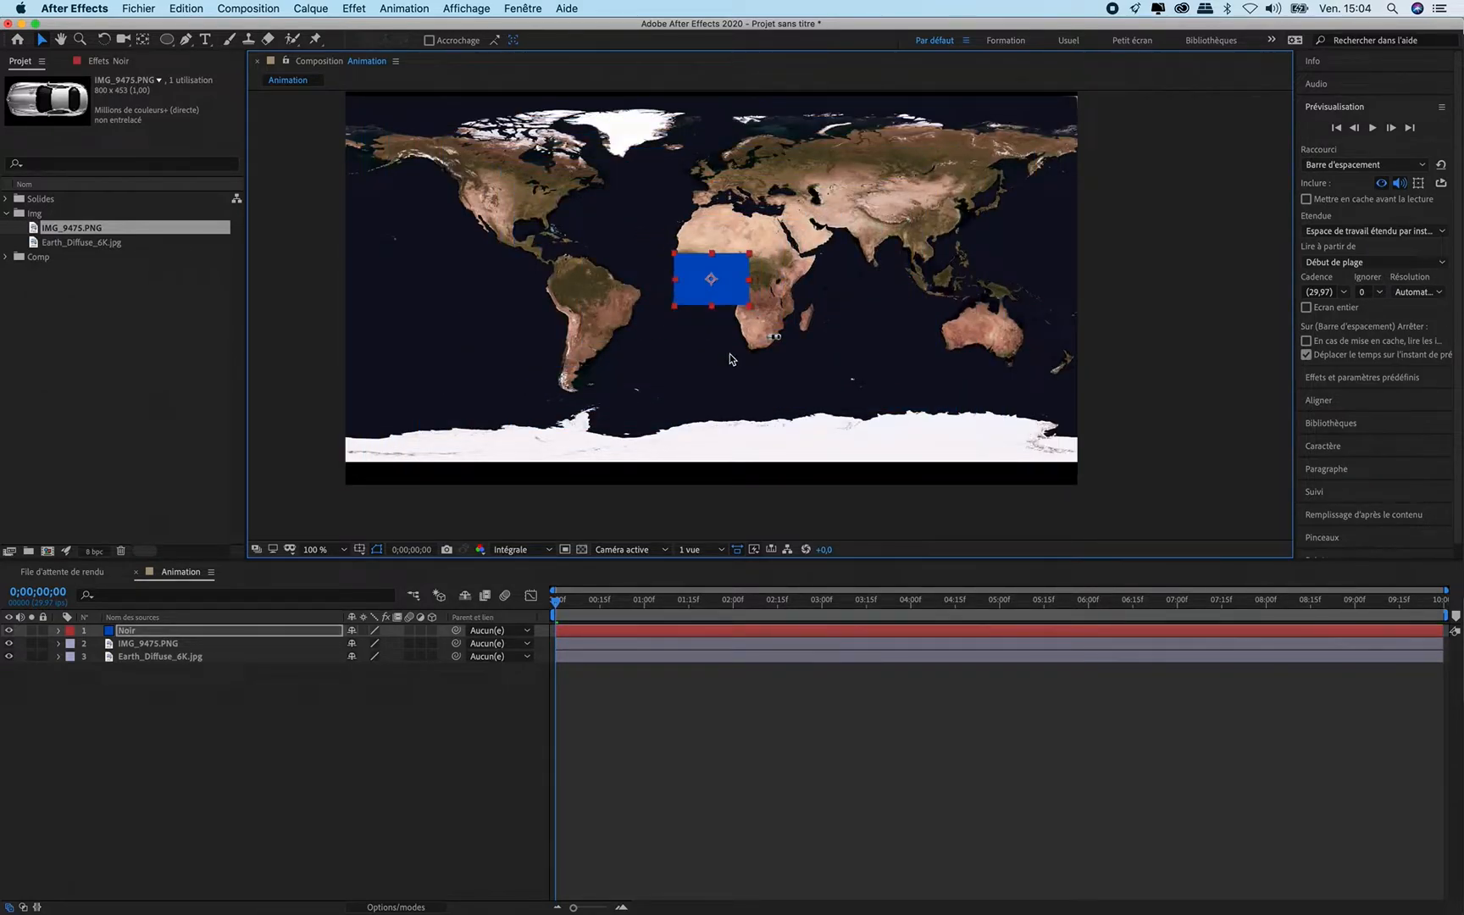
scroll(730, 354, "up", 2)
left_click_drag(598, 232, 682, 424)
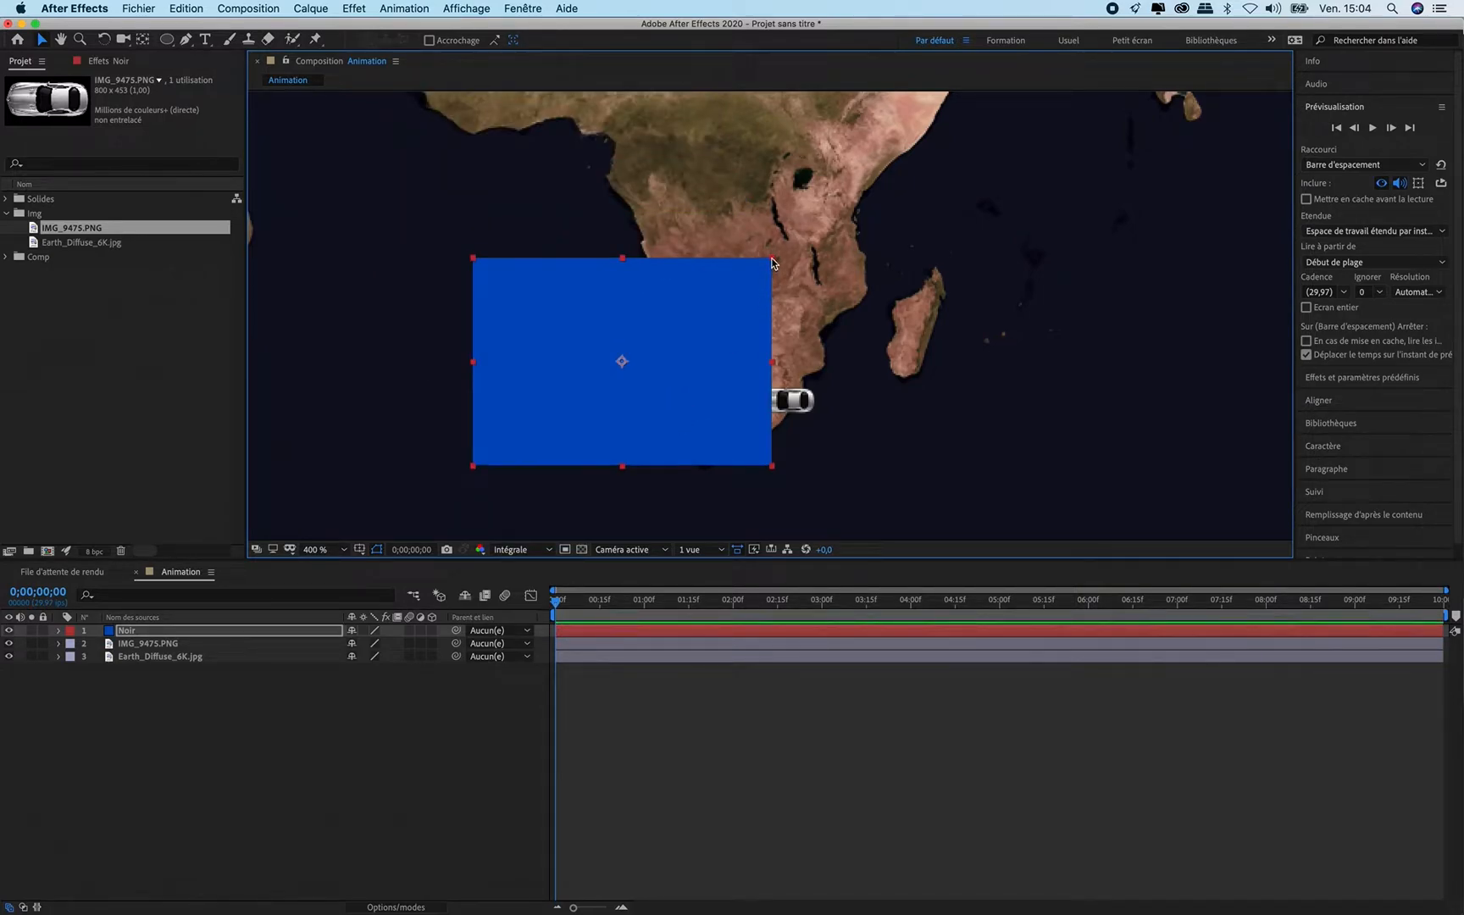
left_click_drag(772, 263, 642, 346)
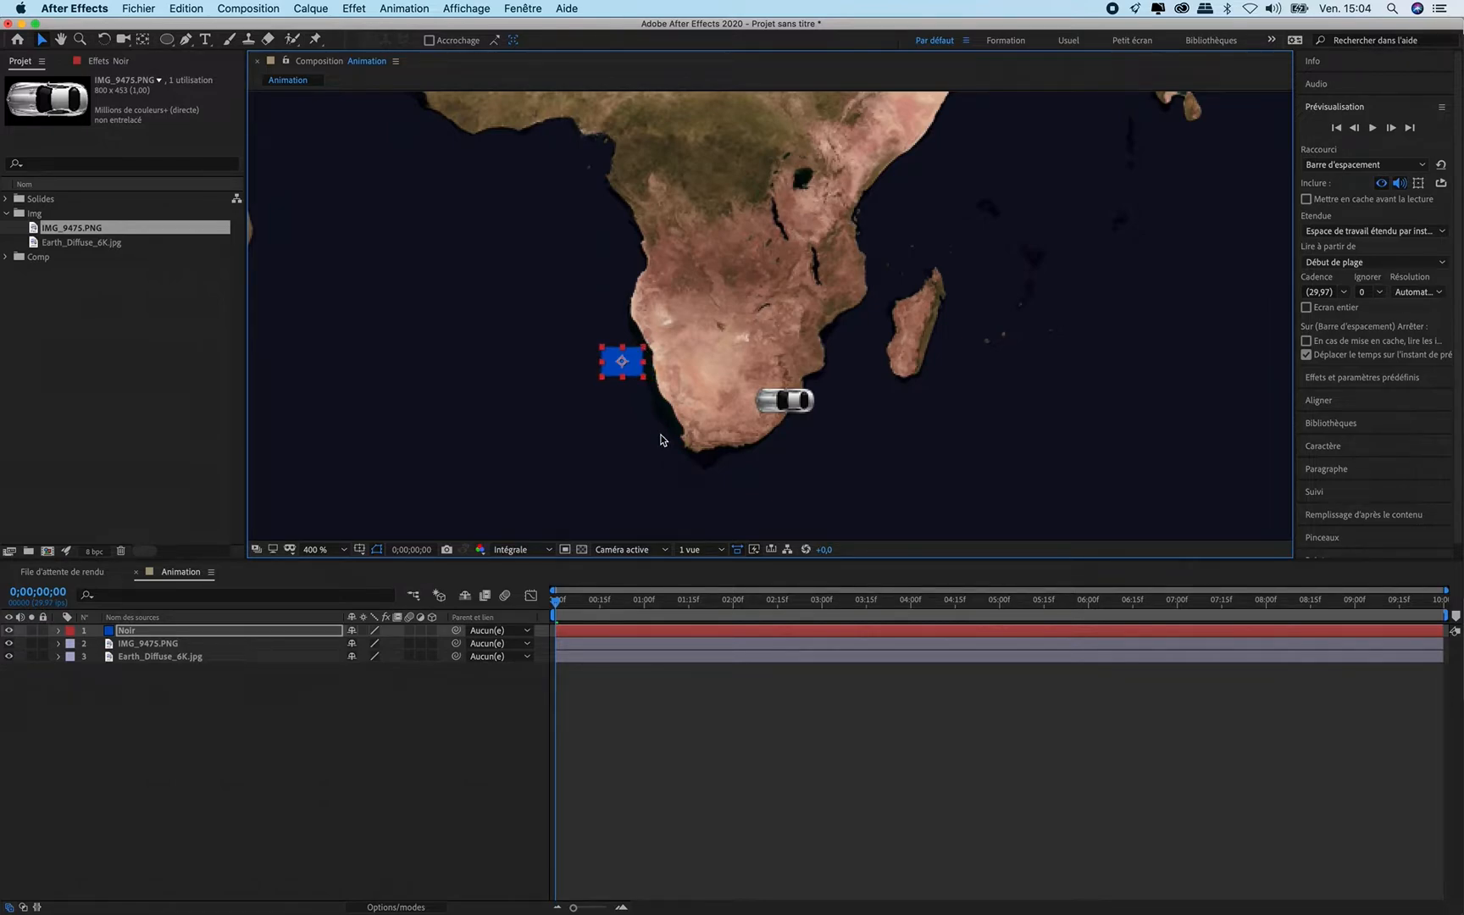
Step: Reduce the Noir solid to a small square on Africa's southwestern tip and move the car inland, just northeast of it
scroll(664, 440, "up", 2)
key("space")
left_click_drag(649, 465, 905, 129)
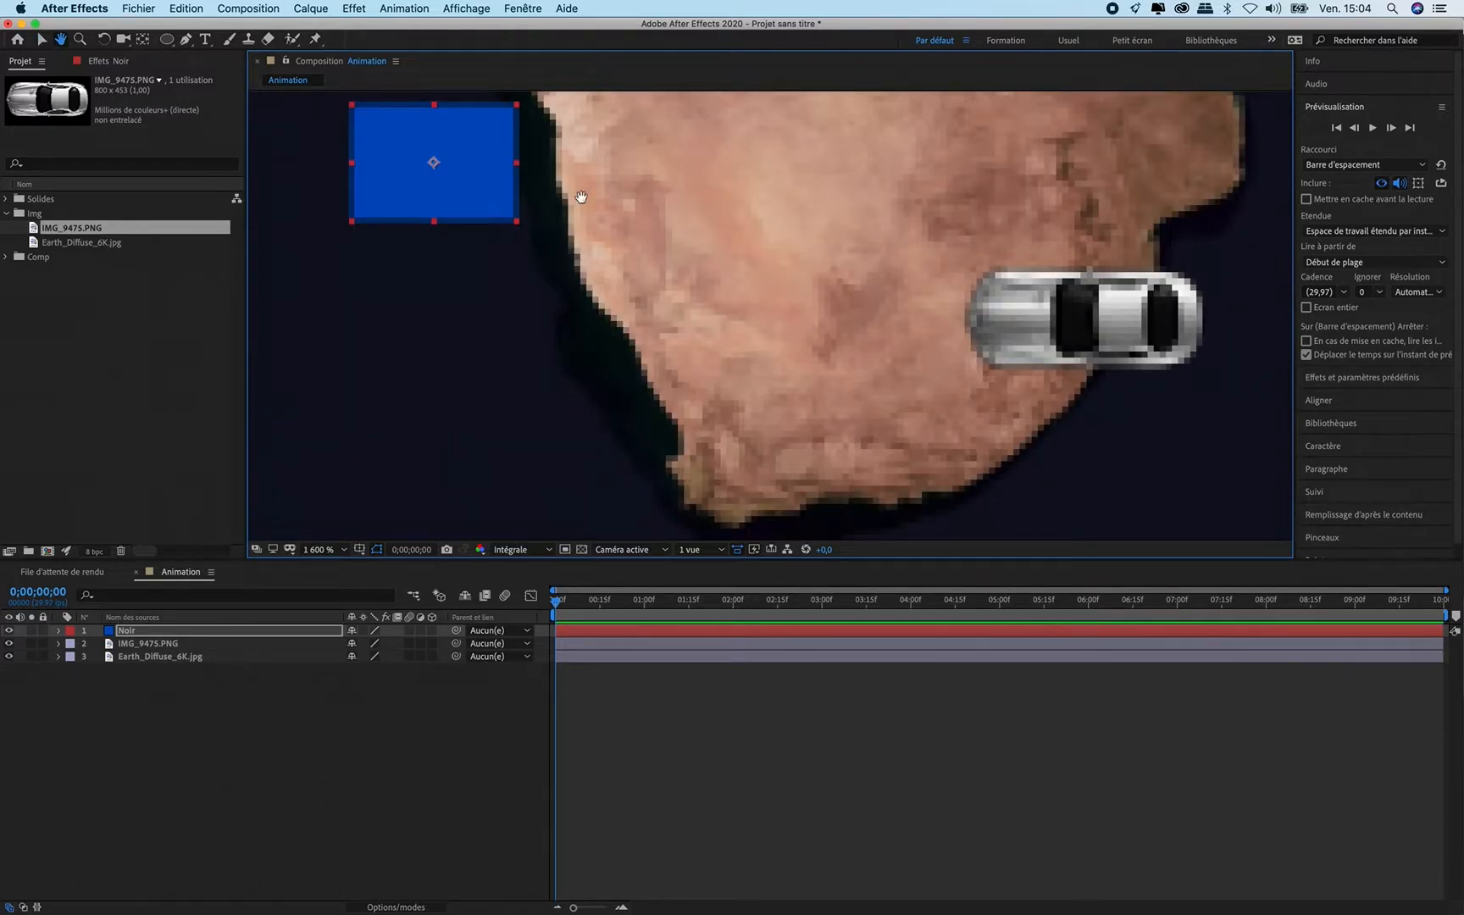
left_click_drag(518, 223, 791, 485)
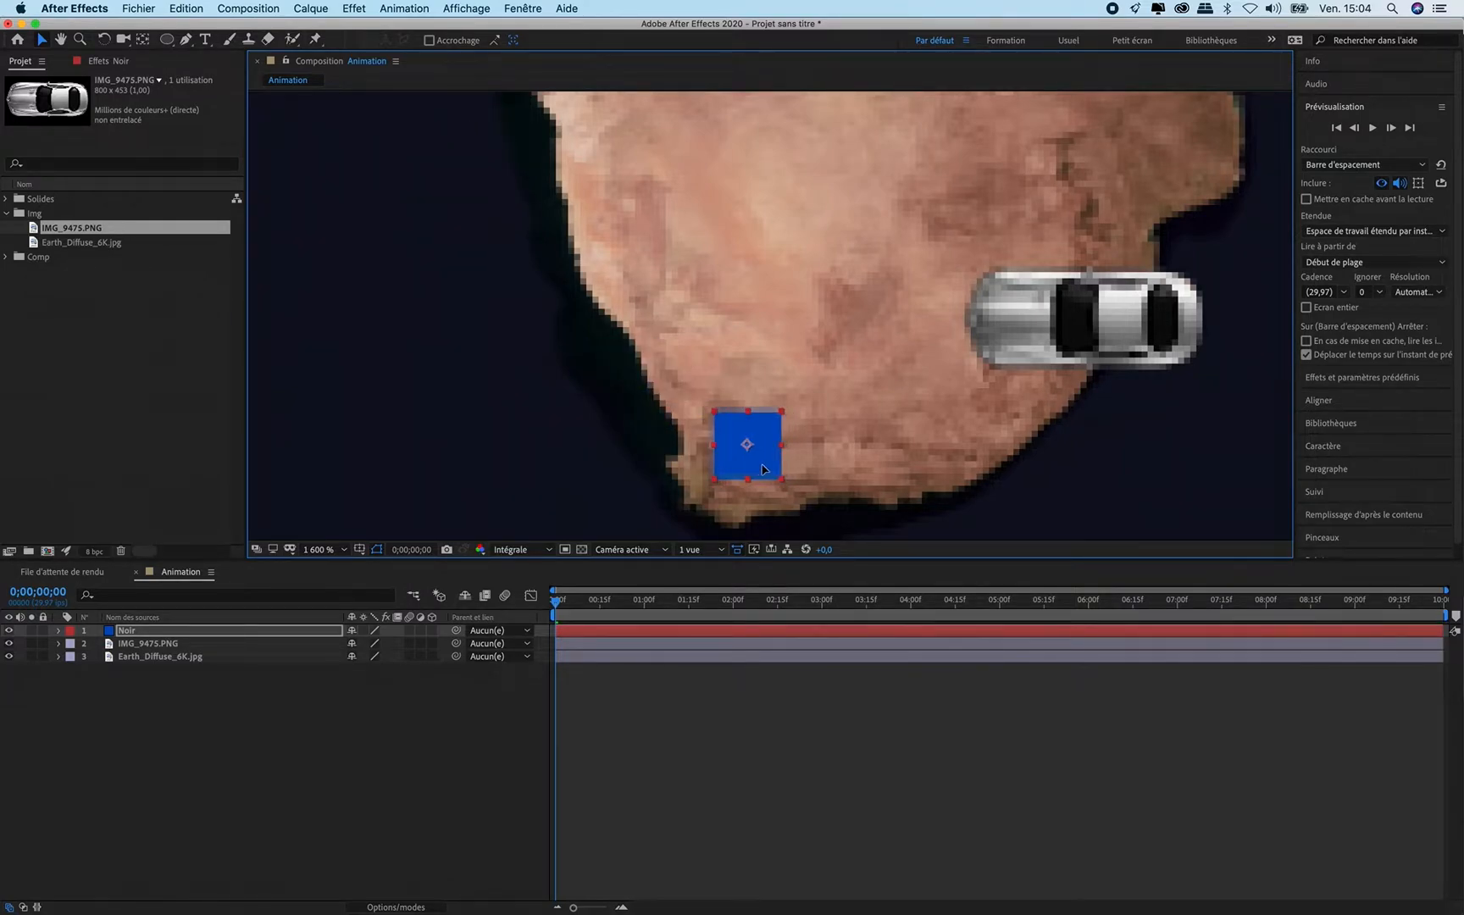
left_click_drag(1086, 339, 880, 371)
Step: Keyframe the Noir solid's scale from 0% at 0;00;00;00 to its present size at about 0;00;00;22
left_click(731, 465)
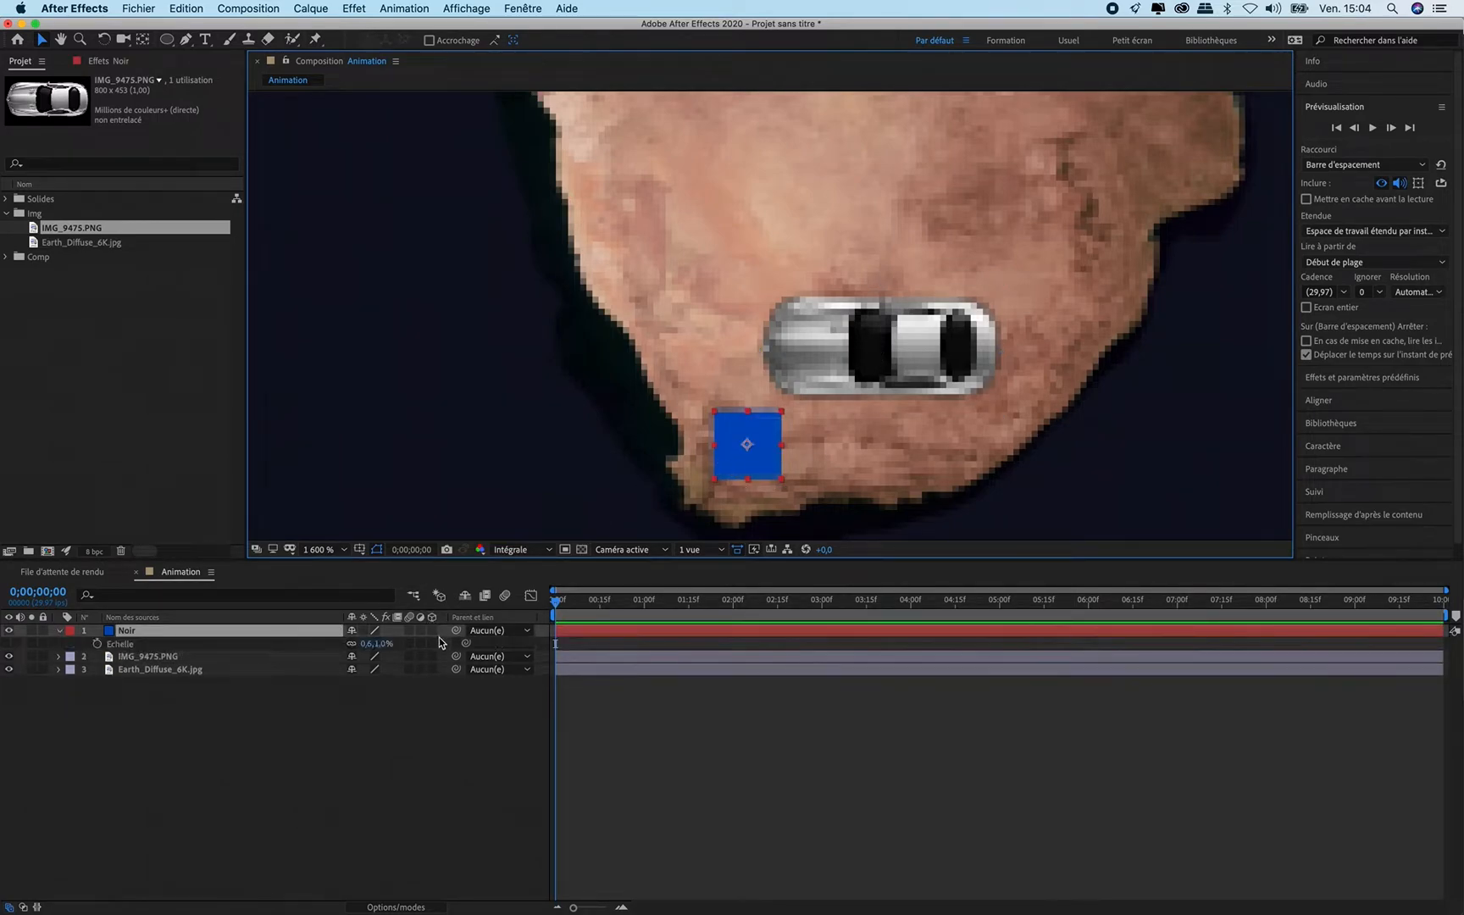
key("s")
left_click(98, 644)
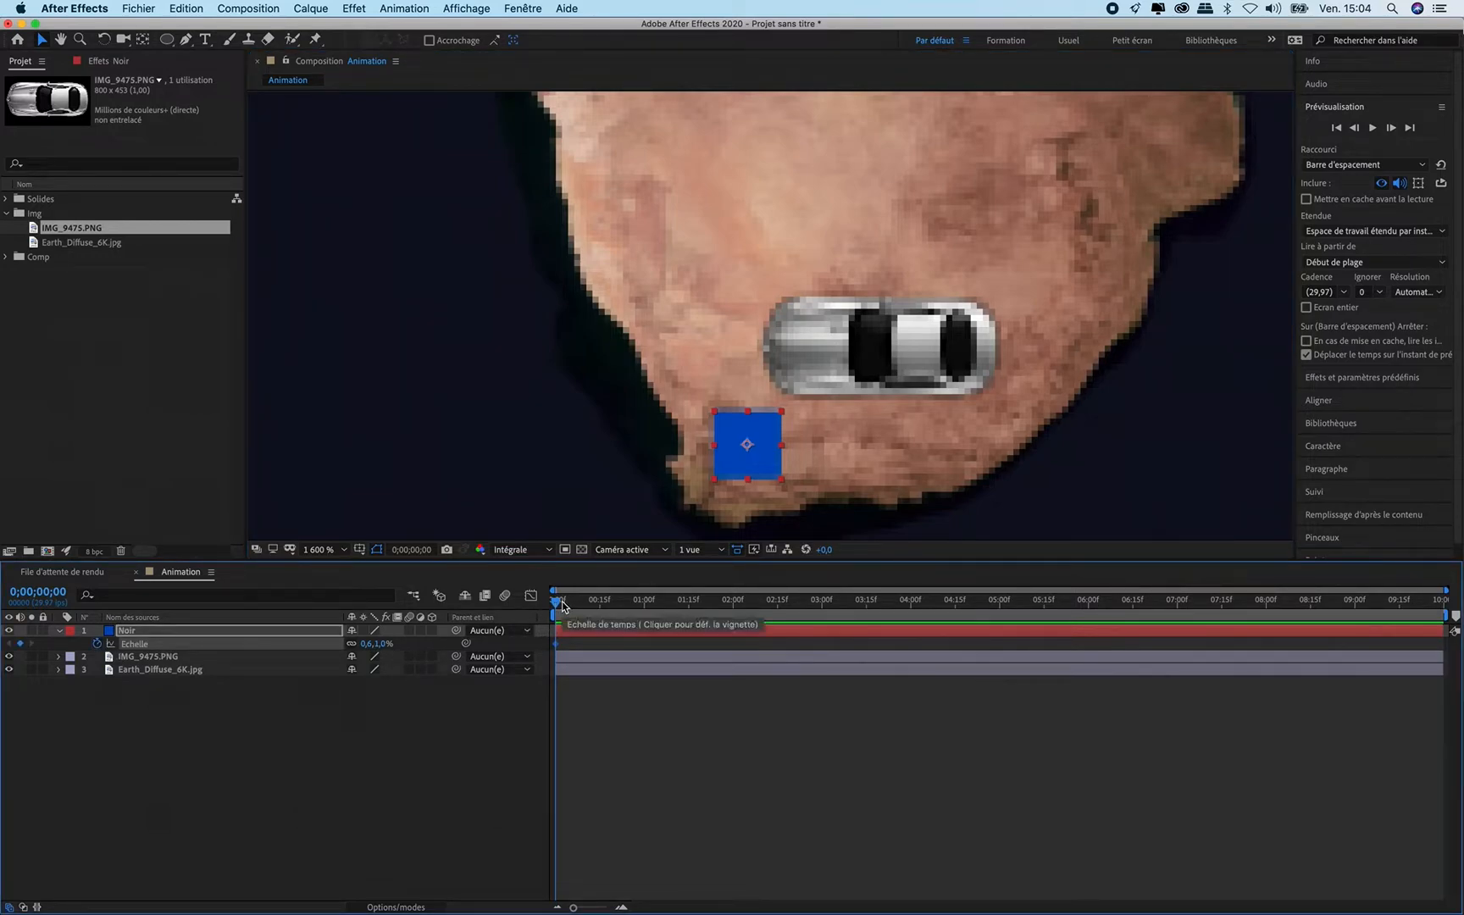
left_click_drag(557, 646, 621, 644)
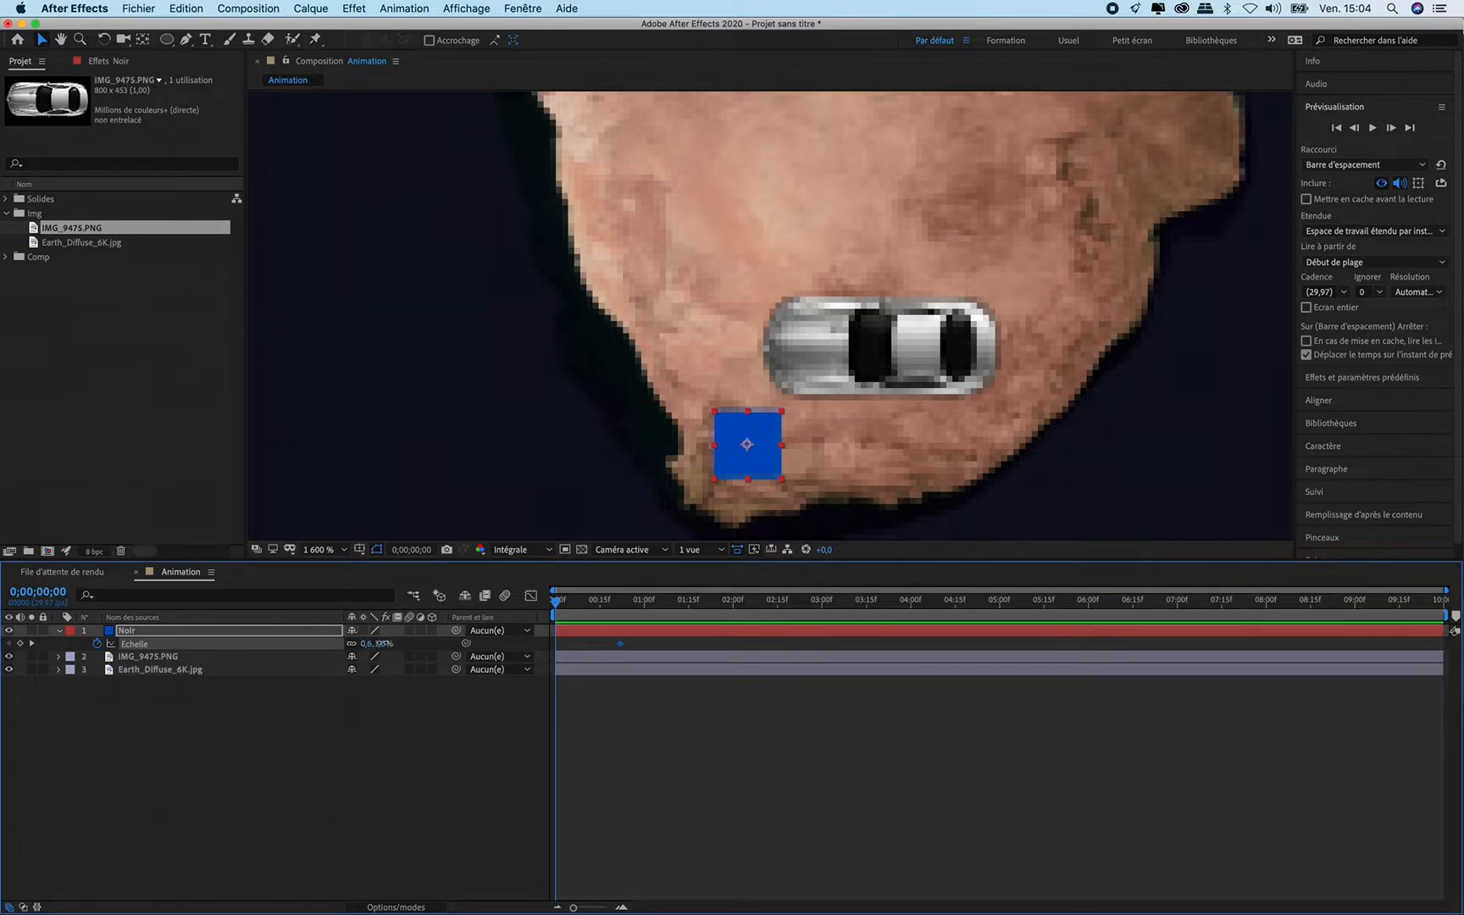
left_click(381, 644)
type("0")
key("Return")
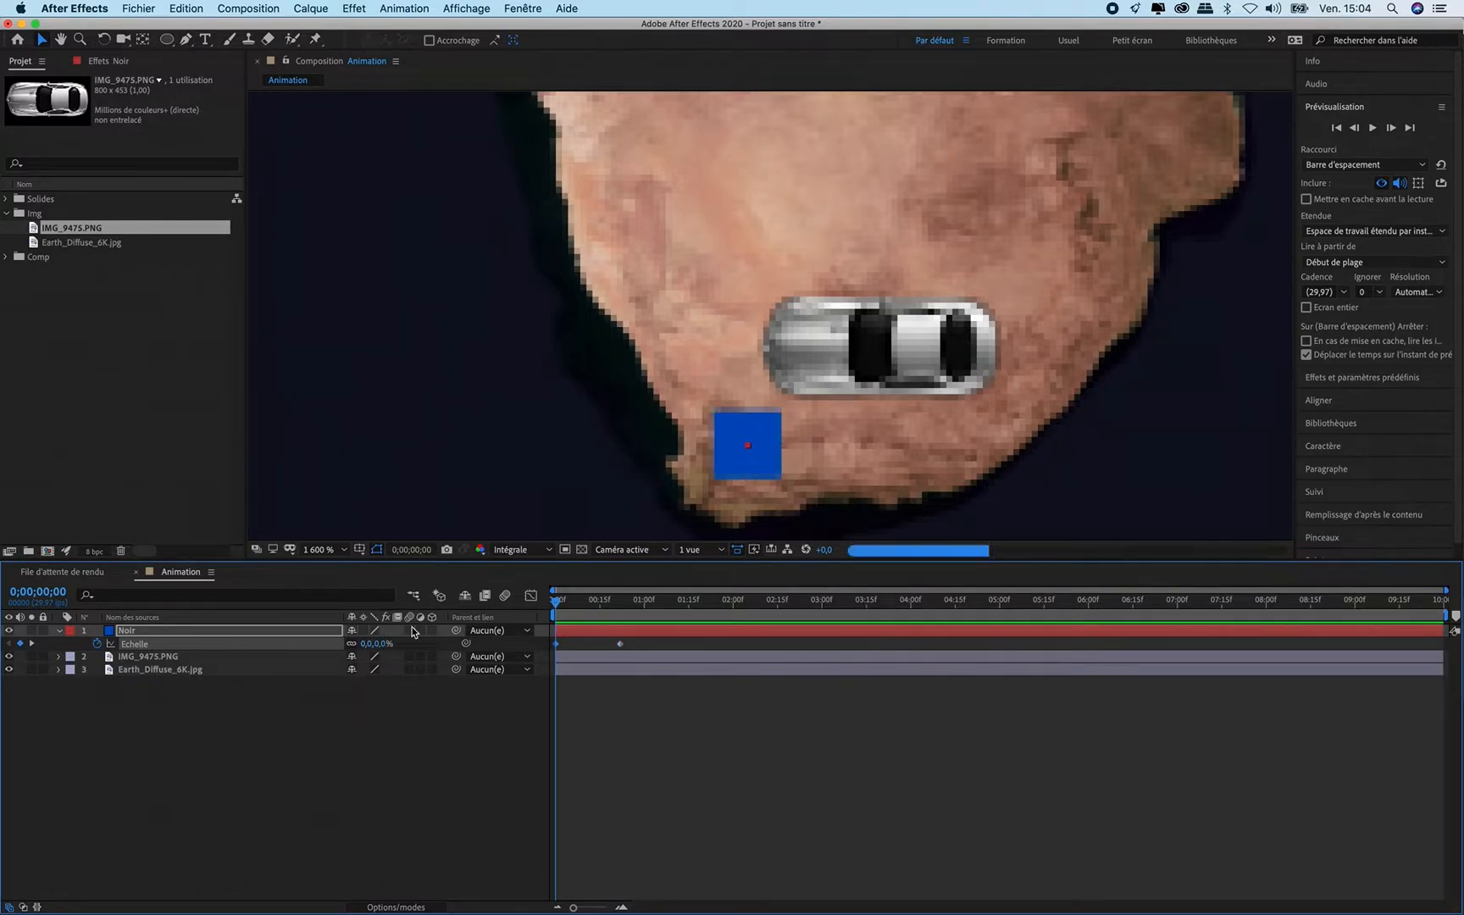
Step: At 0;00;00;22, add an "Afrique du sud" text label and place it just east of the blue square
left_click_drag(557, 602, 621, 640)
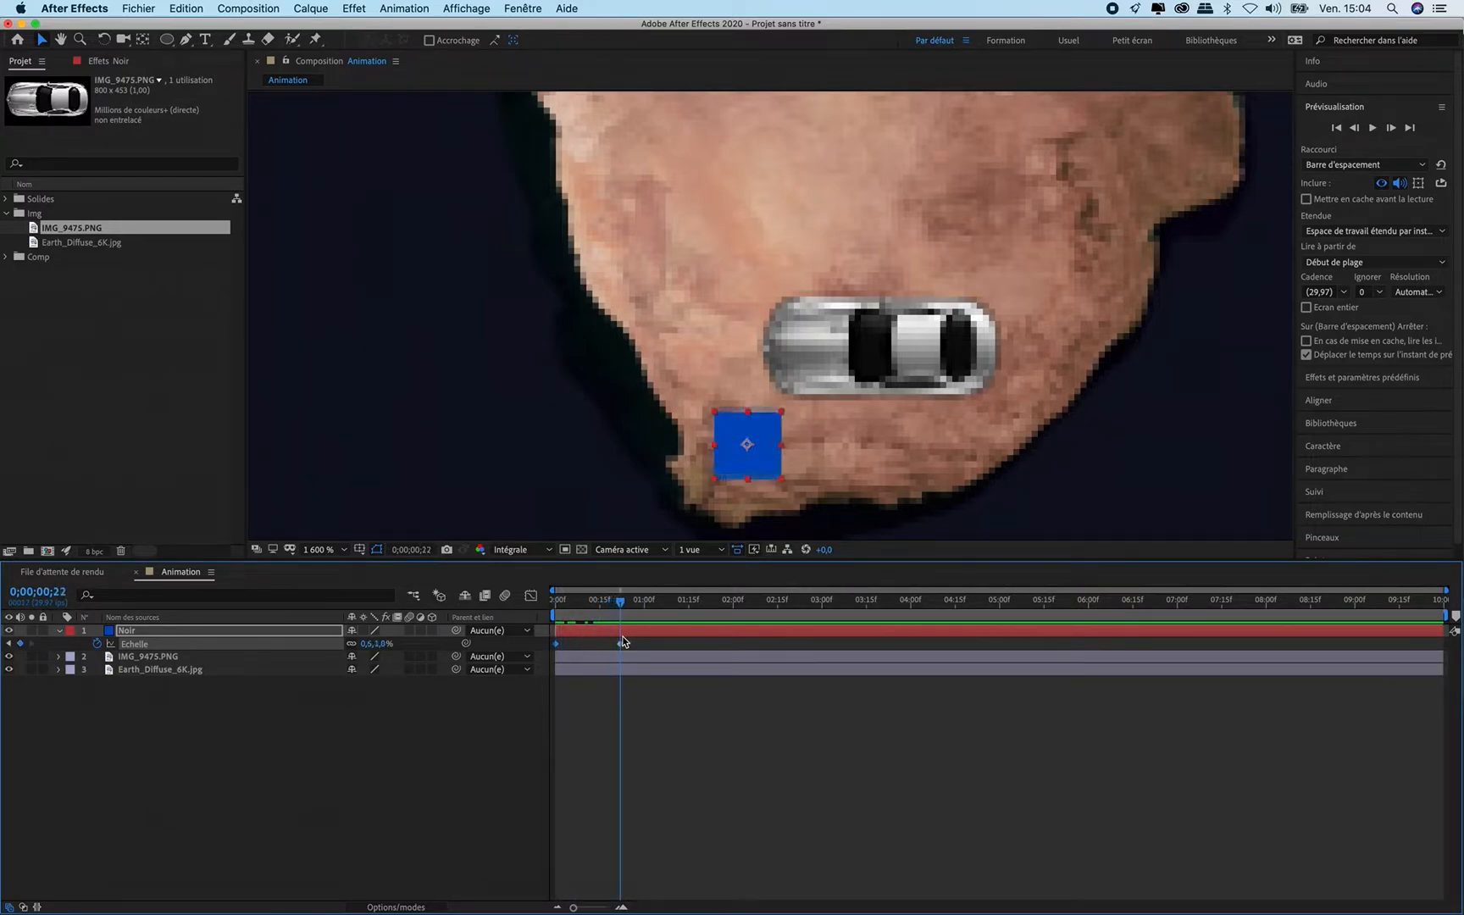
key("super+t")
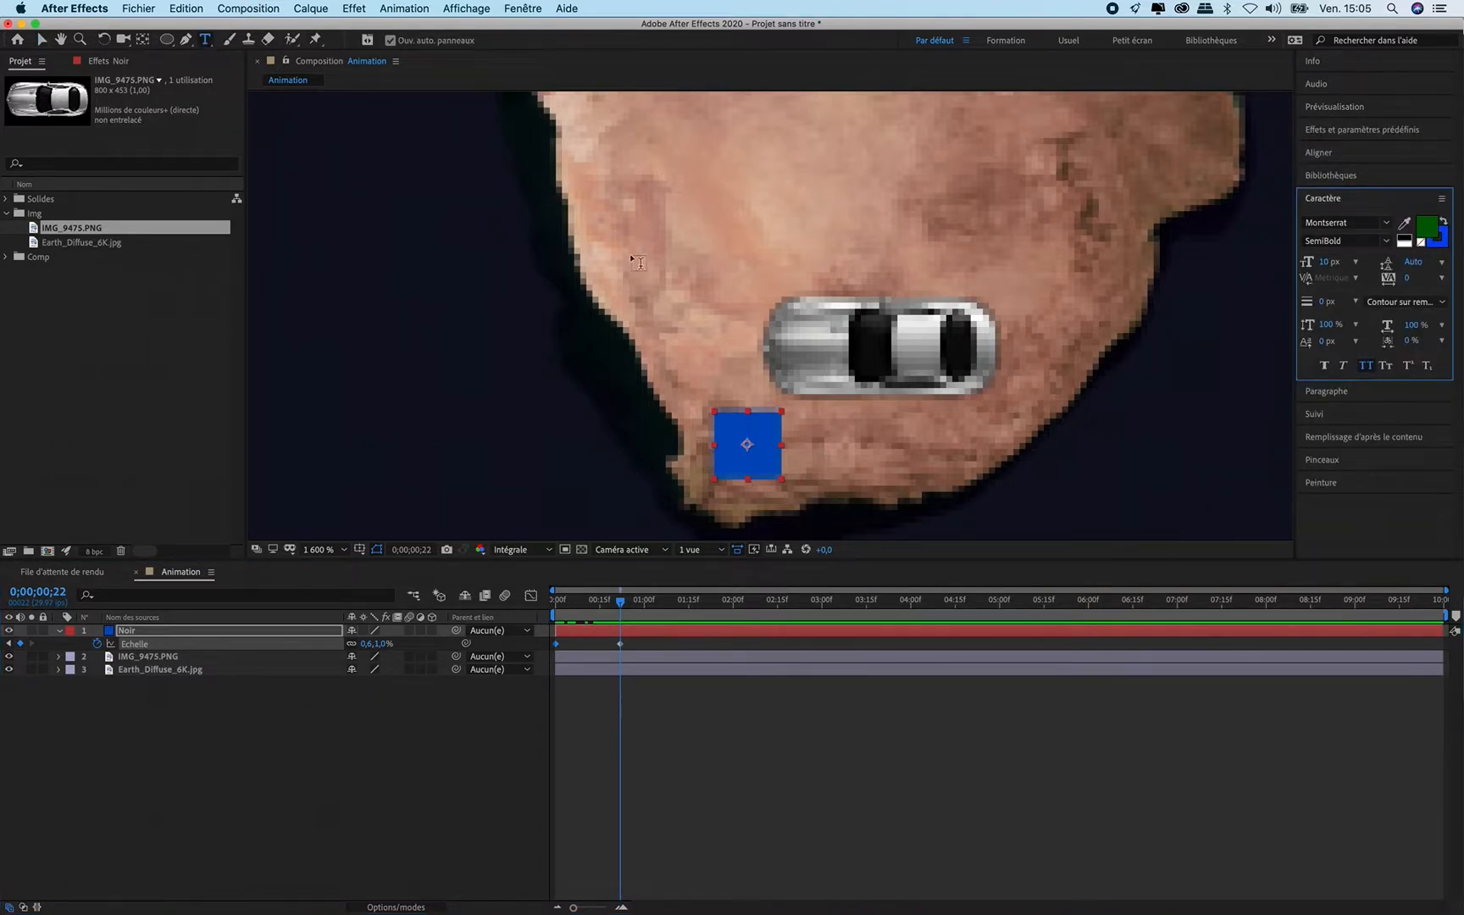
left_click(851, 464)
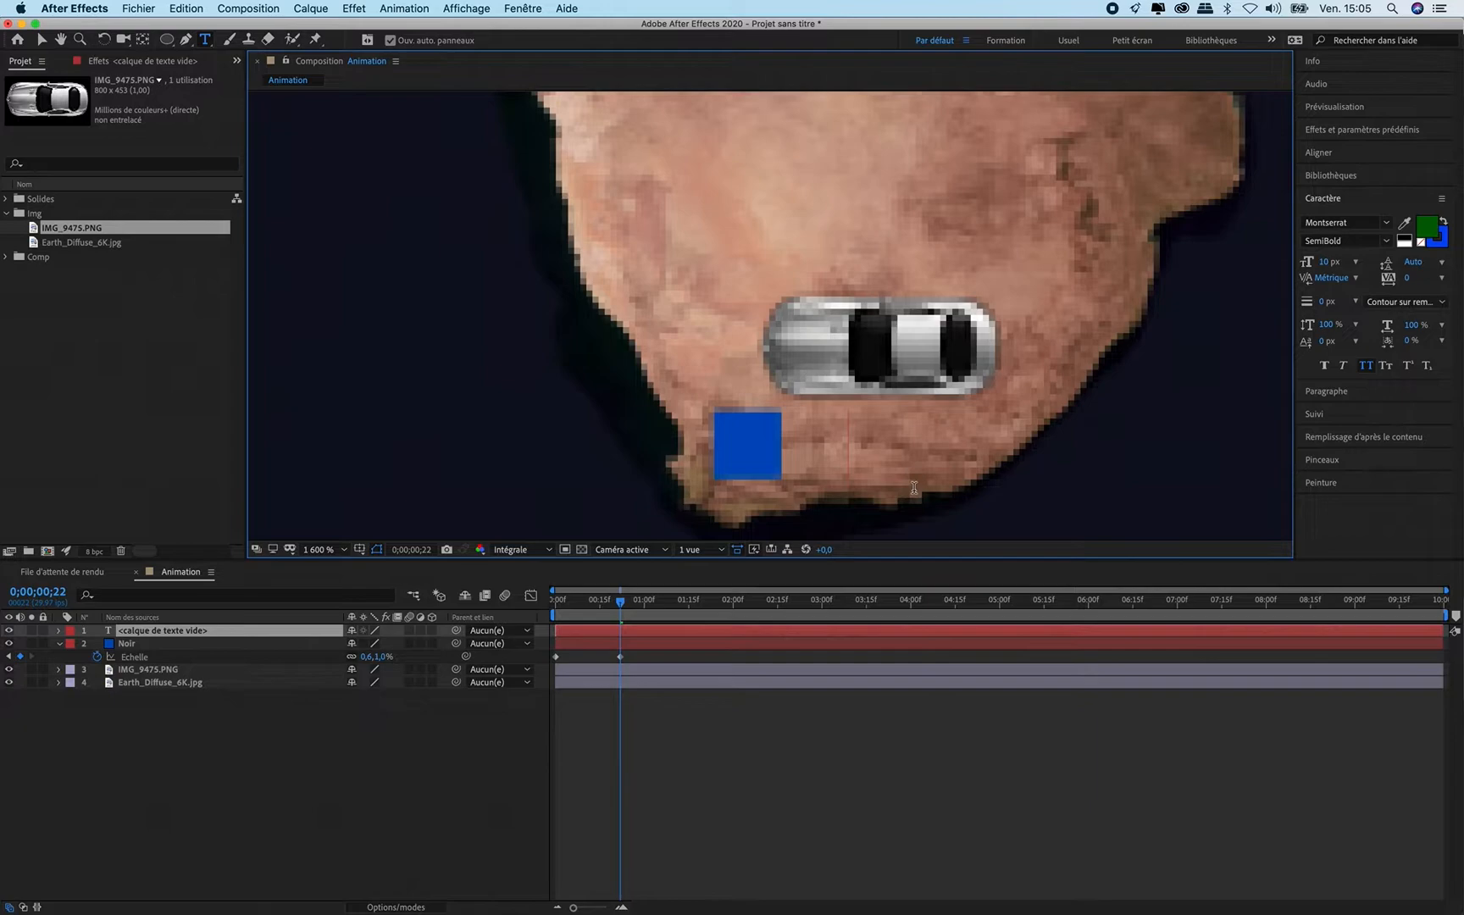
type("Afrique")
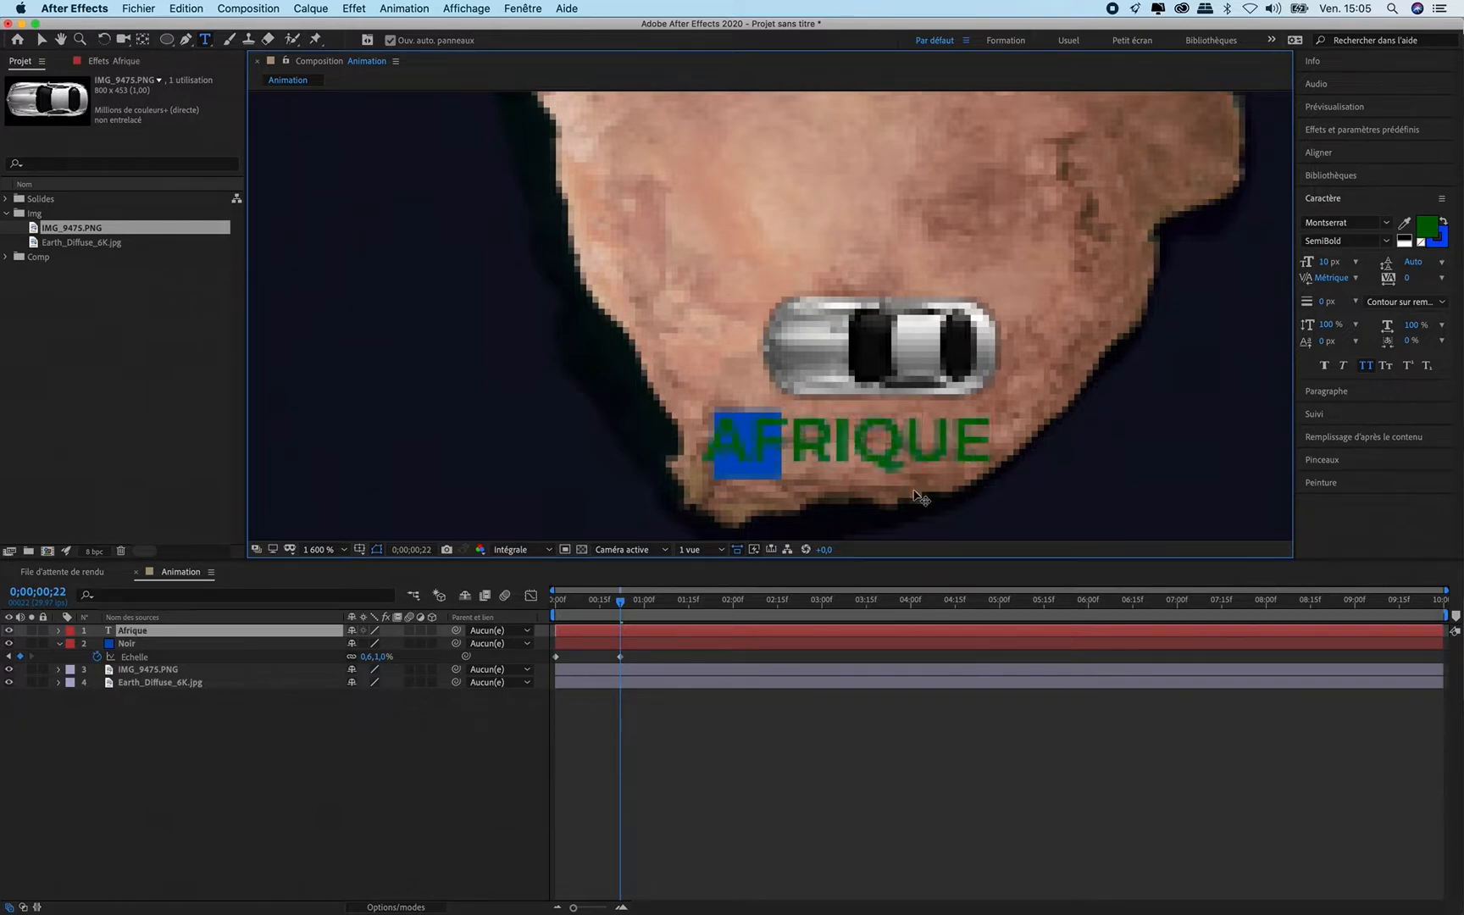
type(" du")
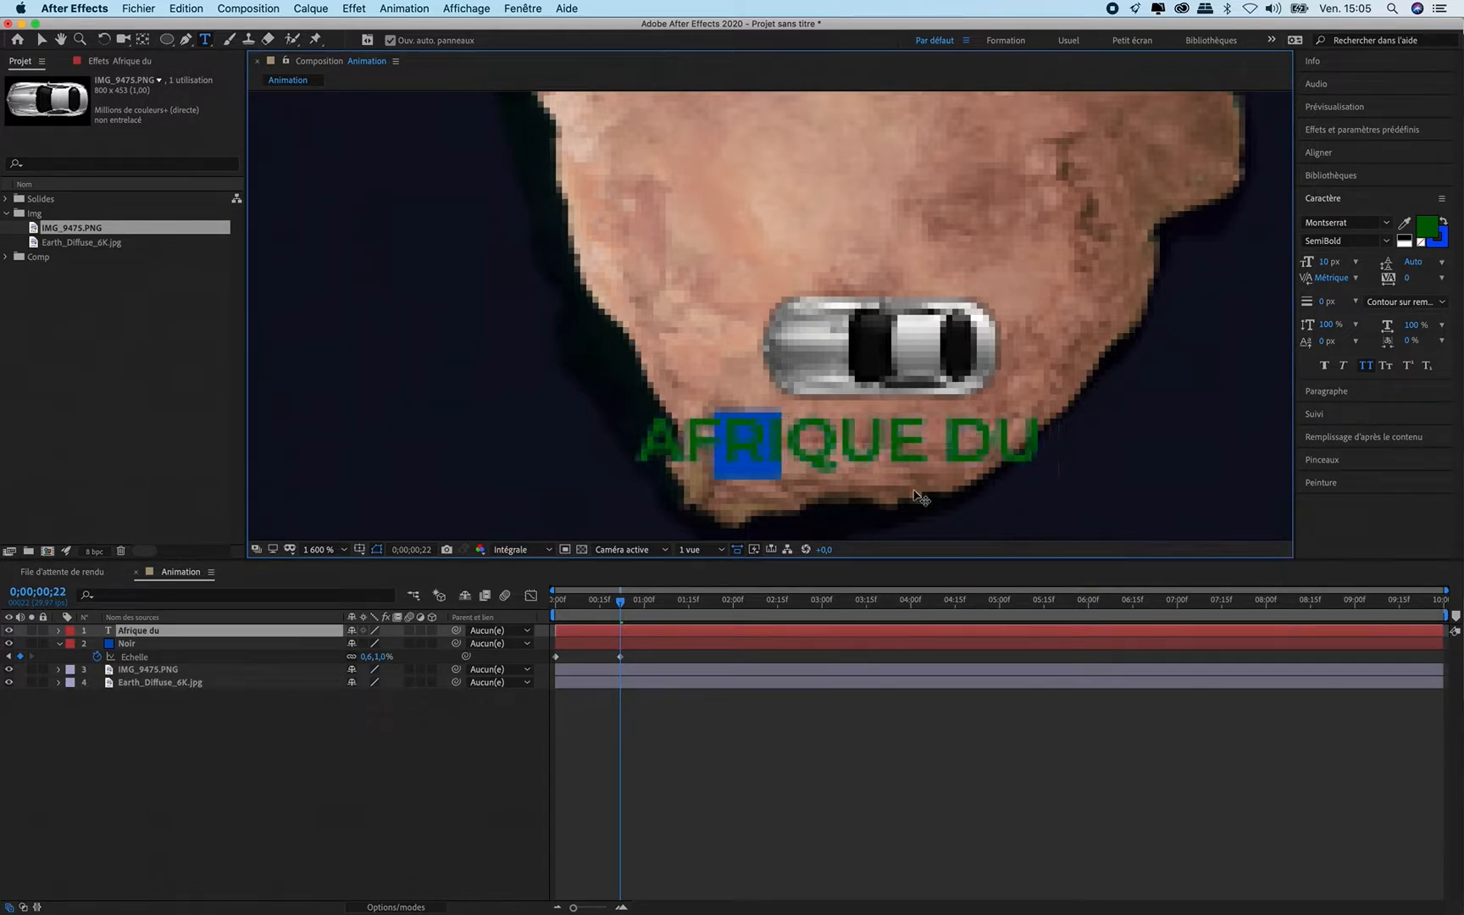
type(" sud")
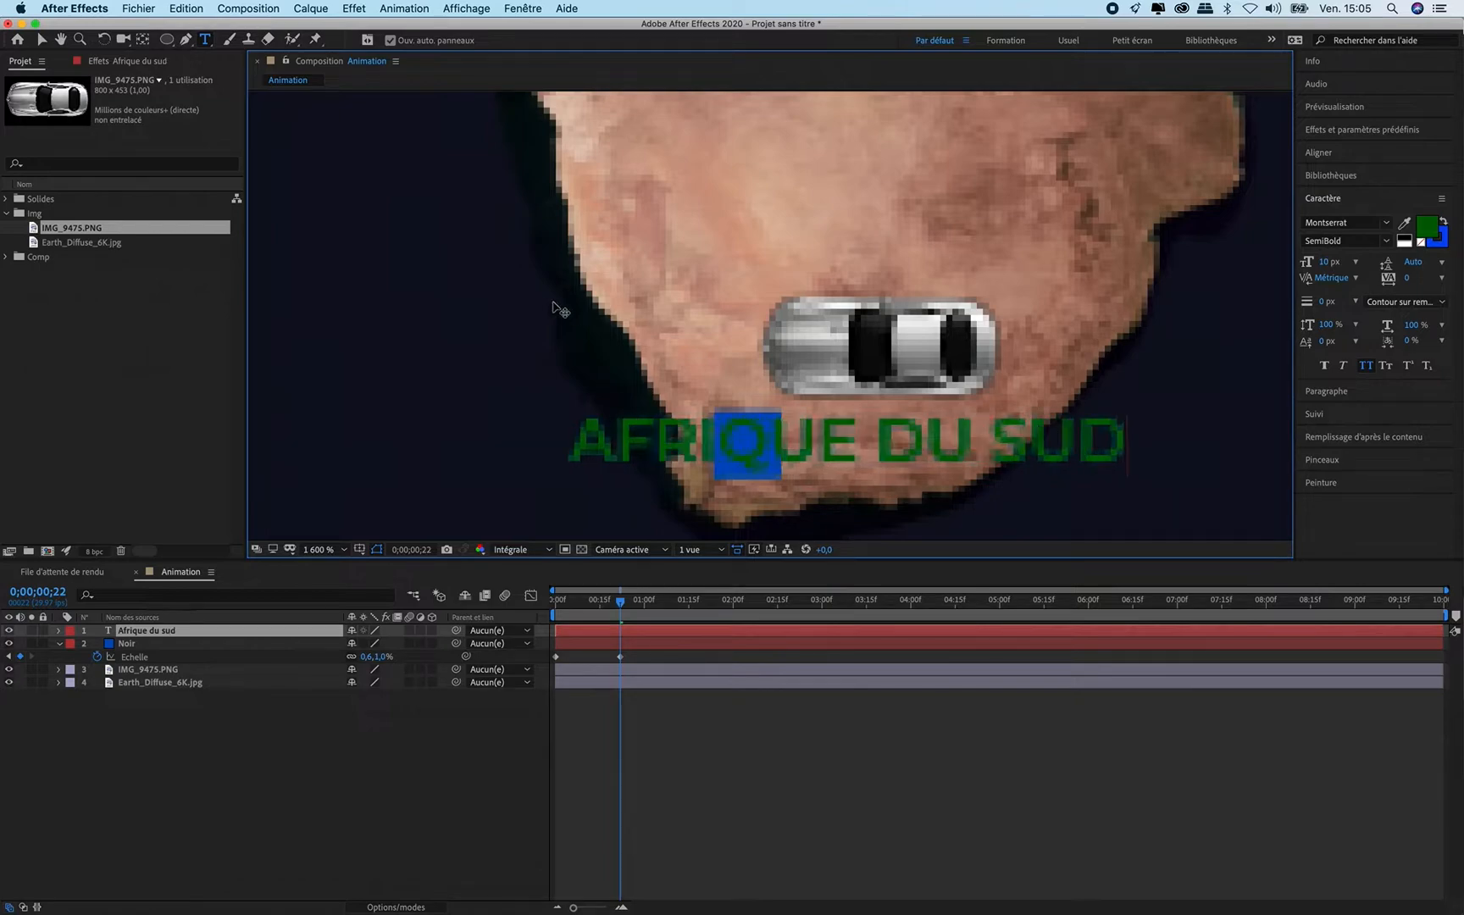
left_click(43, 40)
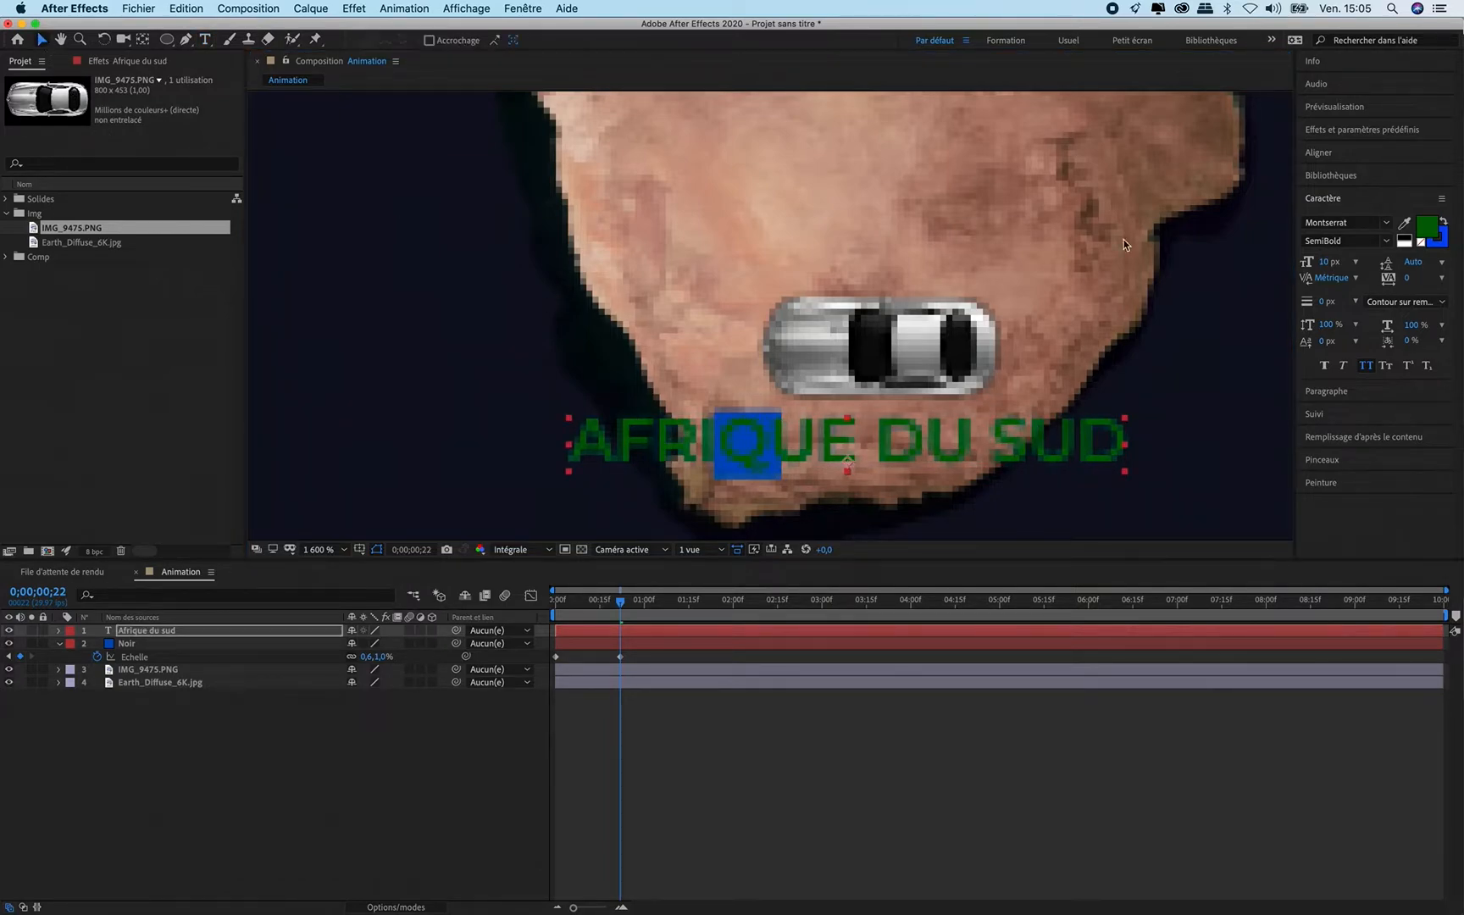
left_click_drag(936, 439, 1193, 444)
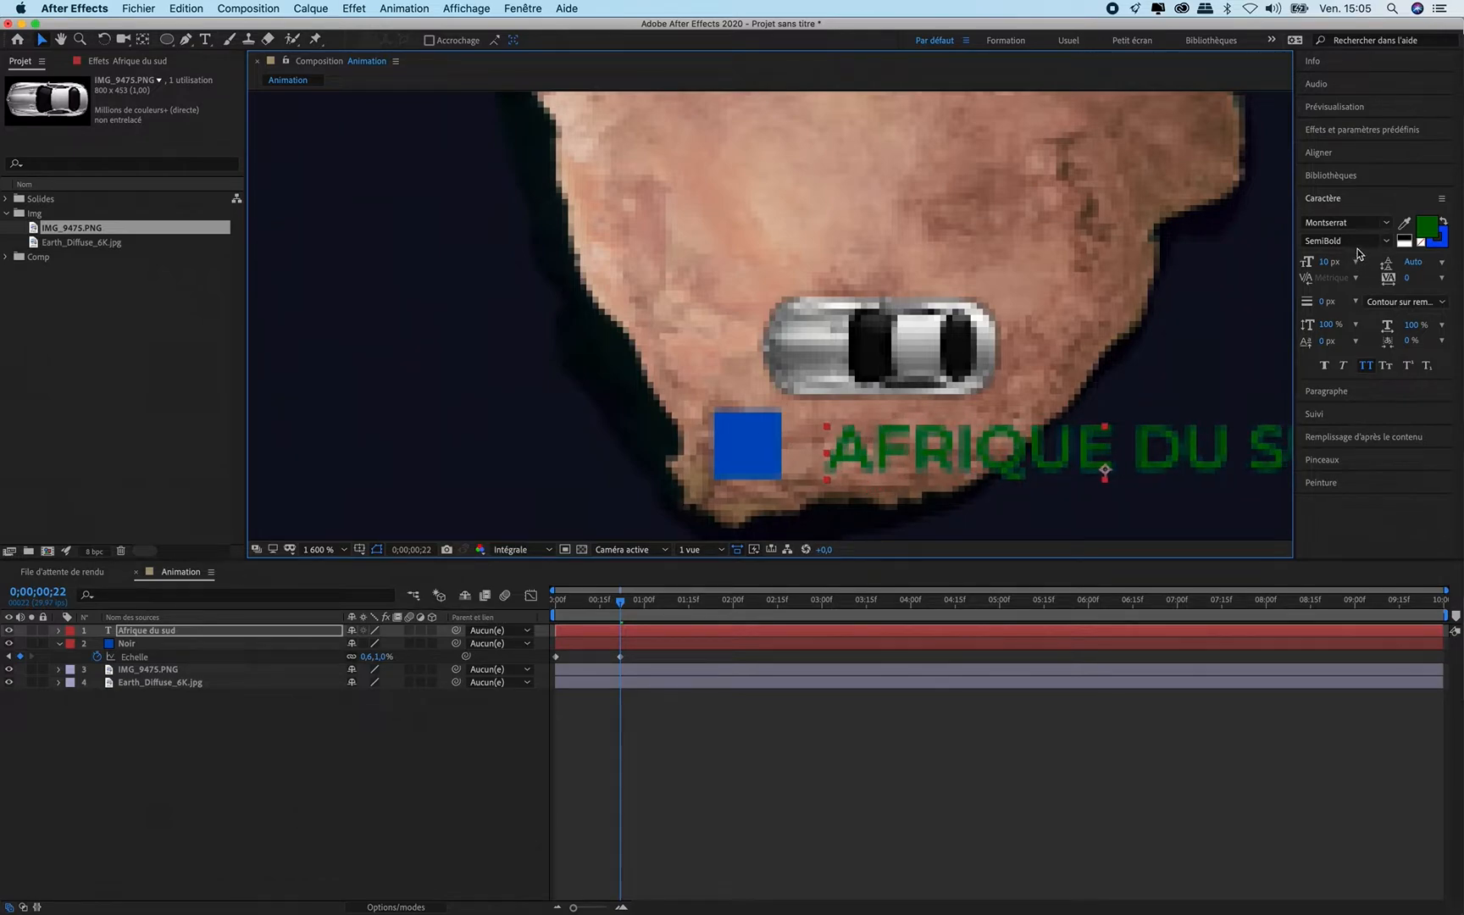
Step: Try to pick a new fill colour for the Afrique du sud label with the colour dialog's eyedropper
left_click(1428, 228)
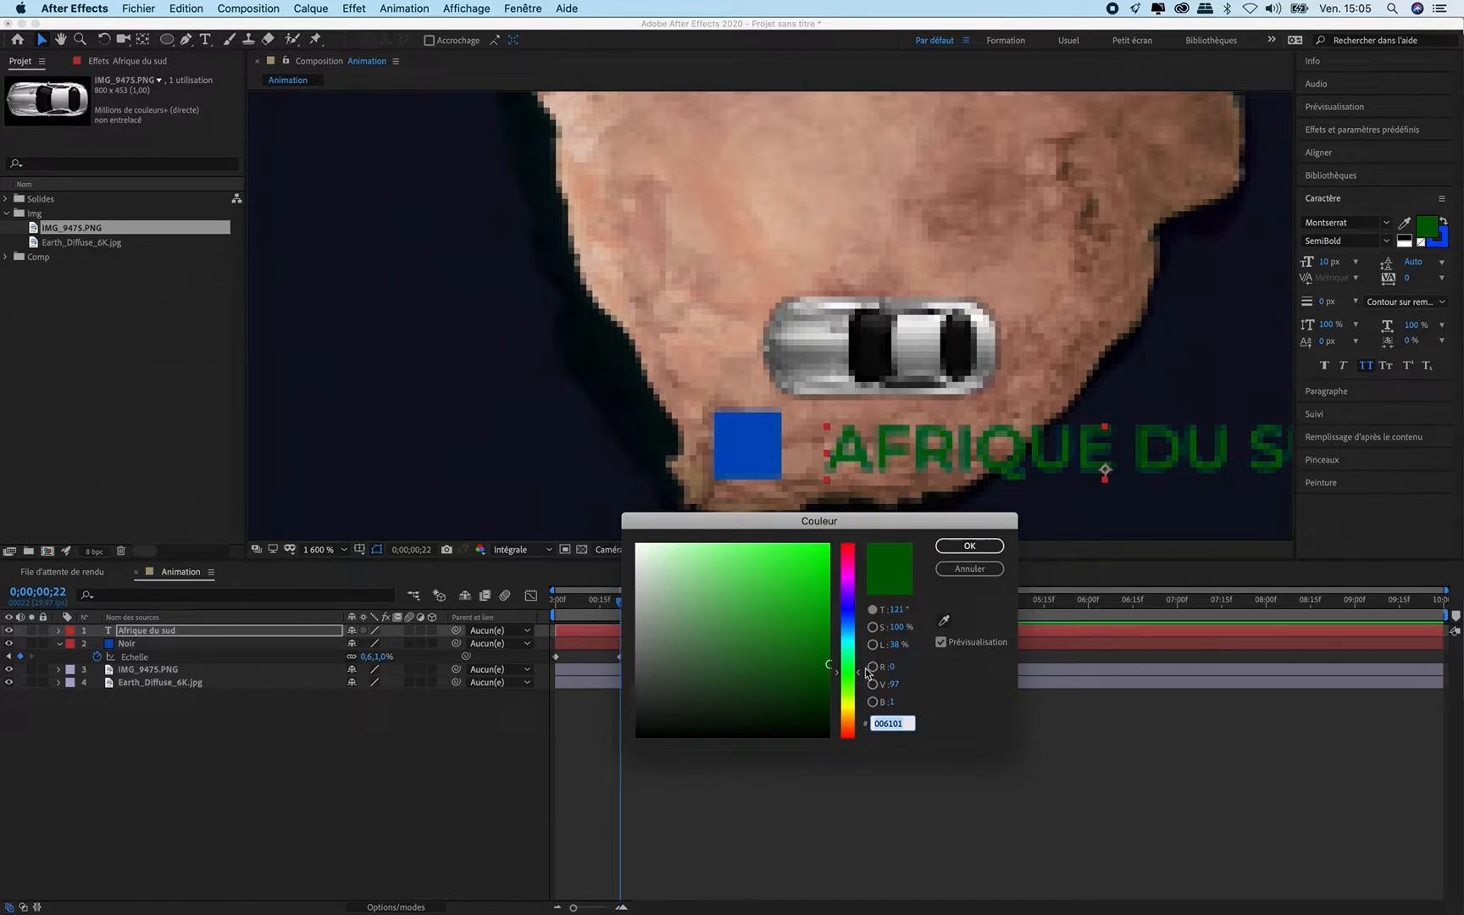
left_click(949, 620)
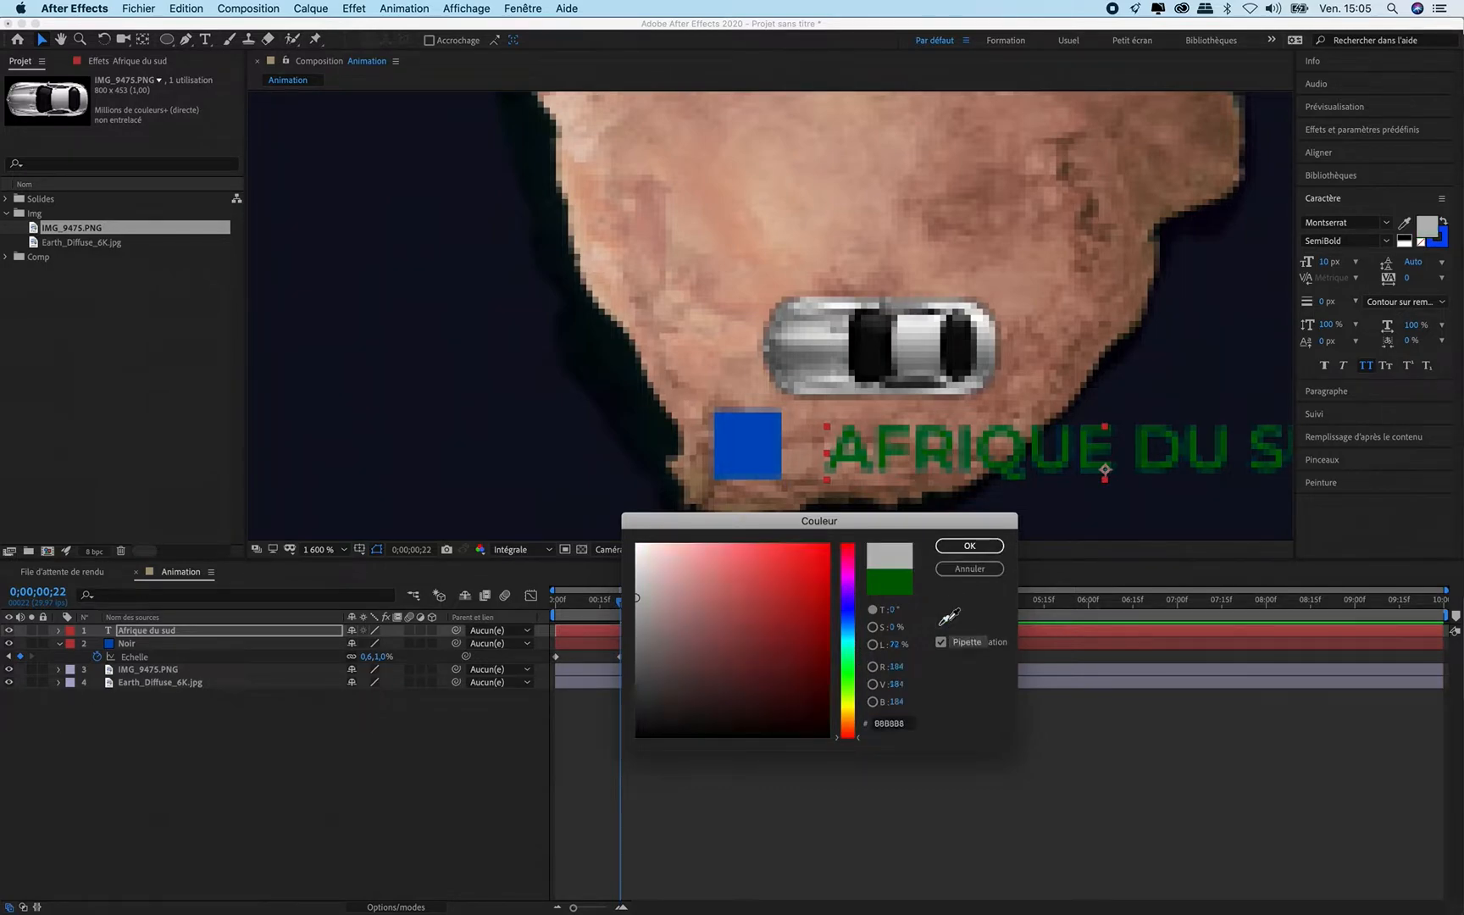
left_click(894, 504)
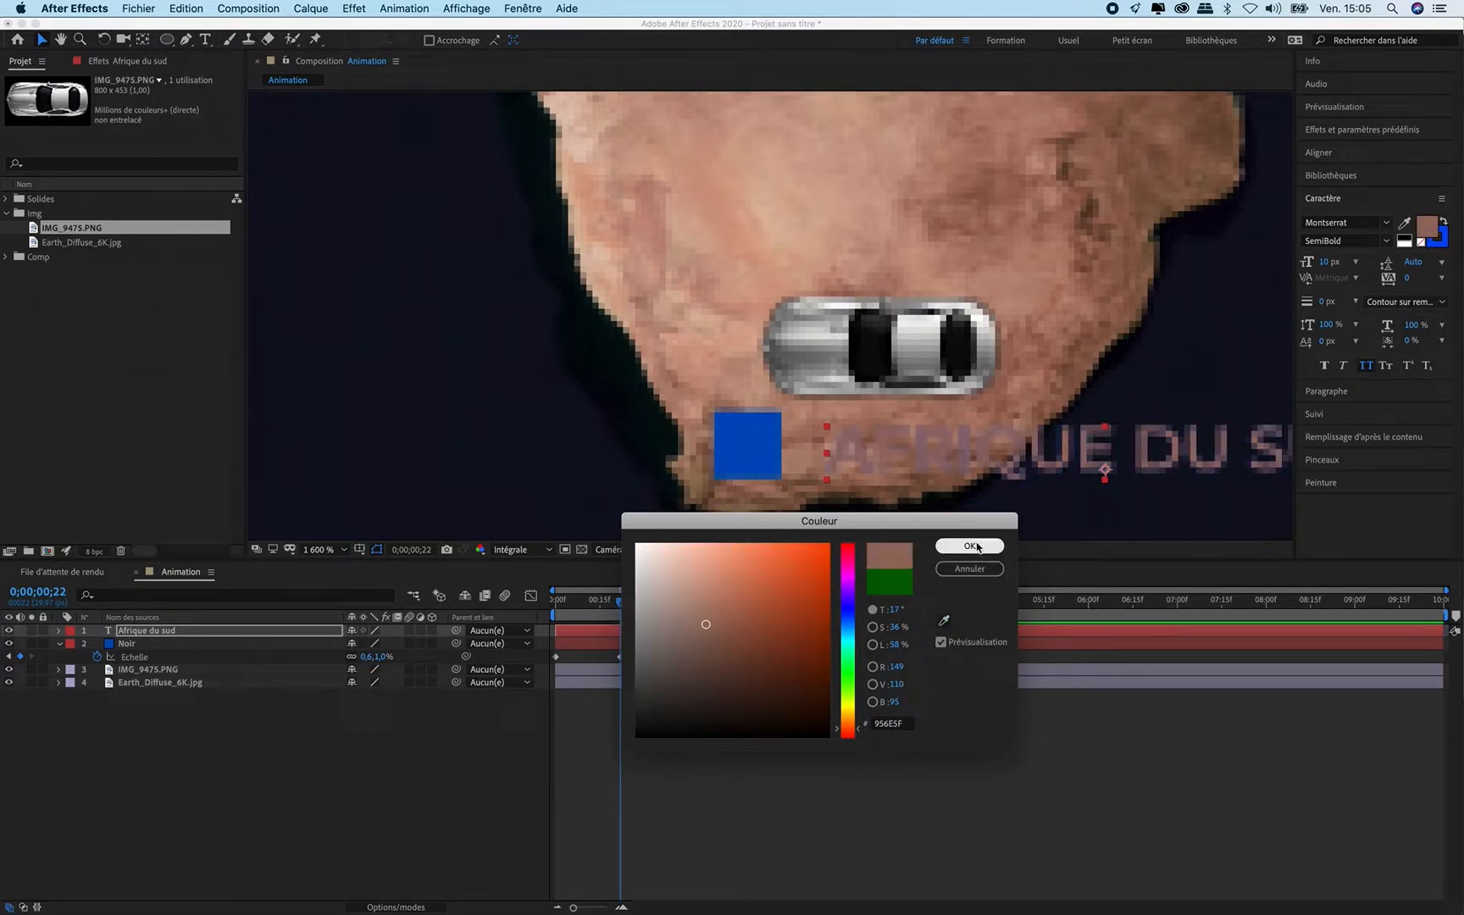
left_click(970, 546)
Step: Match the Afrique du sud label's fill colour to the blue square by sampling the square directly
left_click(1404, 222)
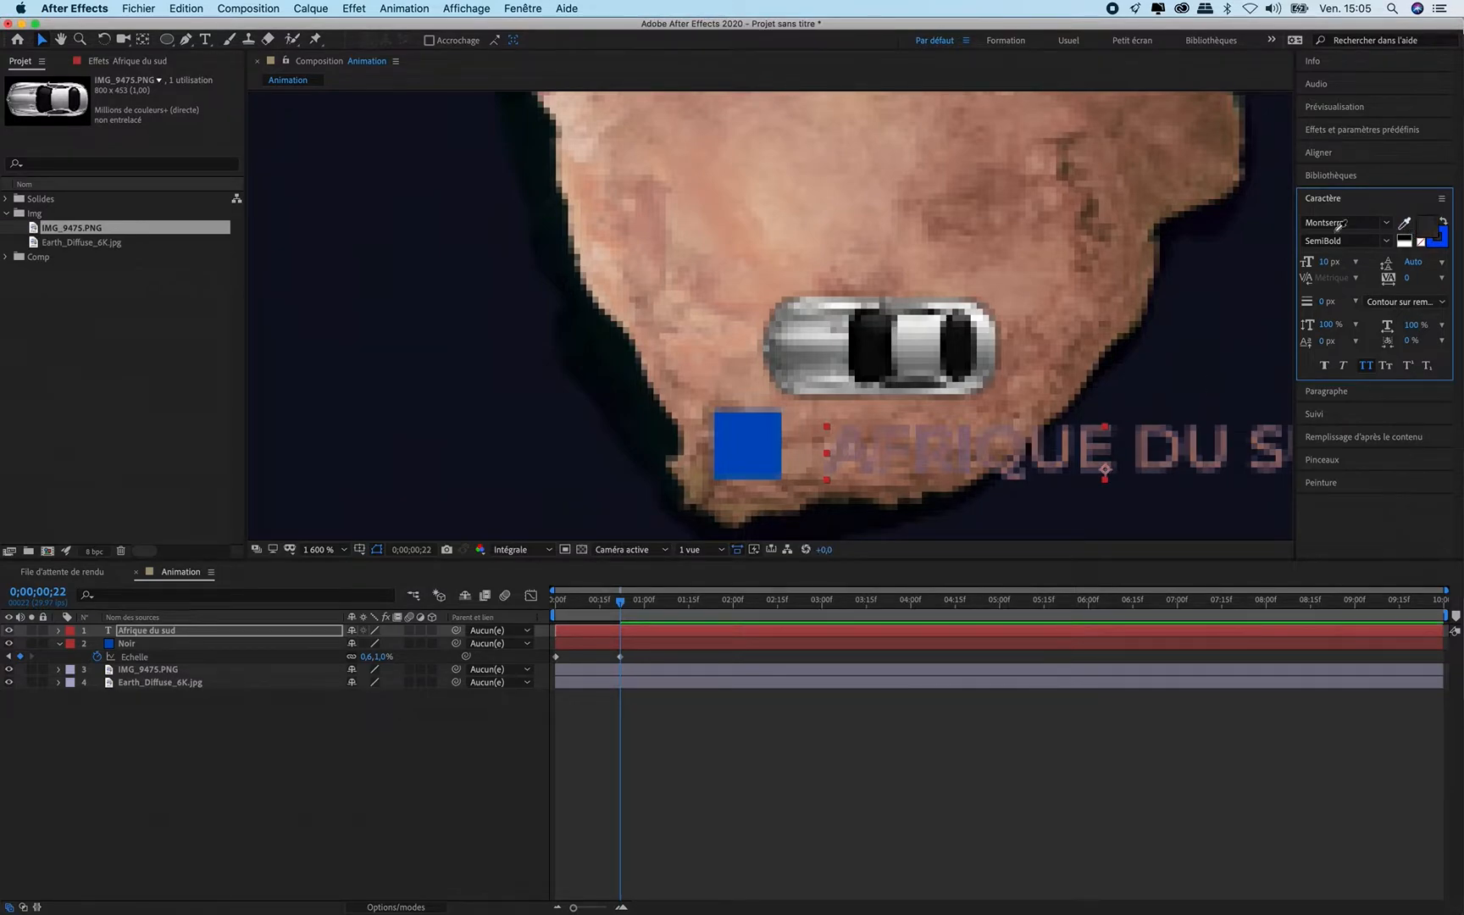
left_click(741, 428)
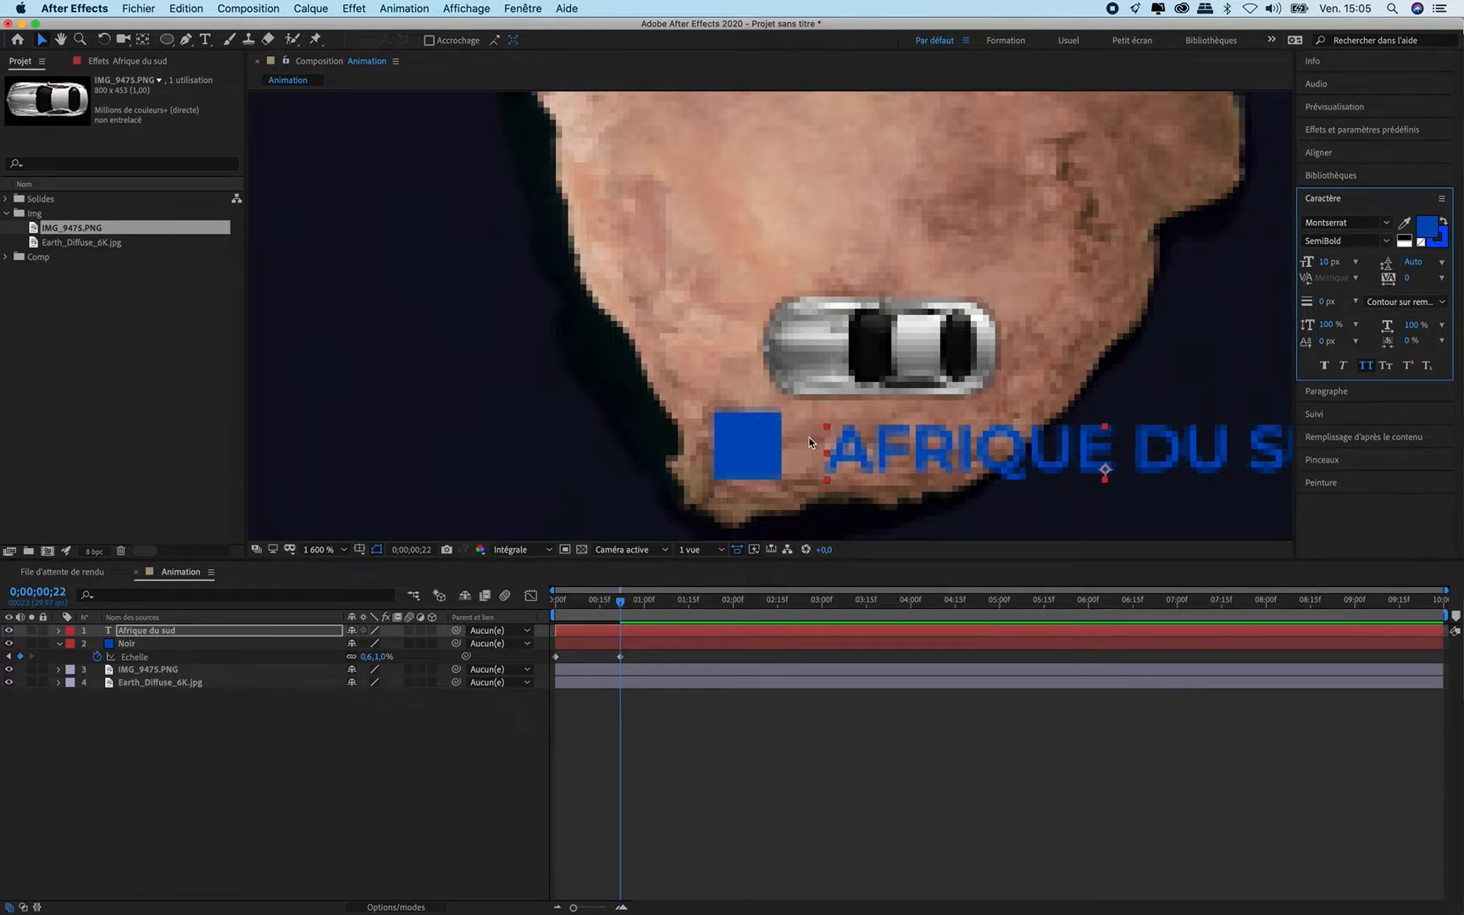
scroll(805, 344, "down", 5)
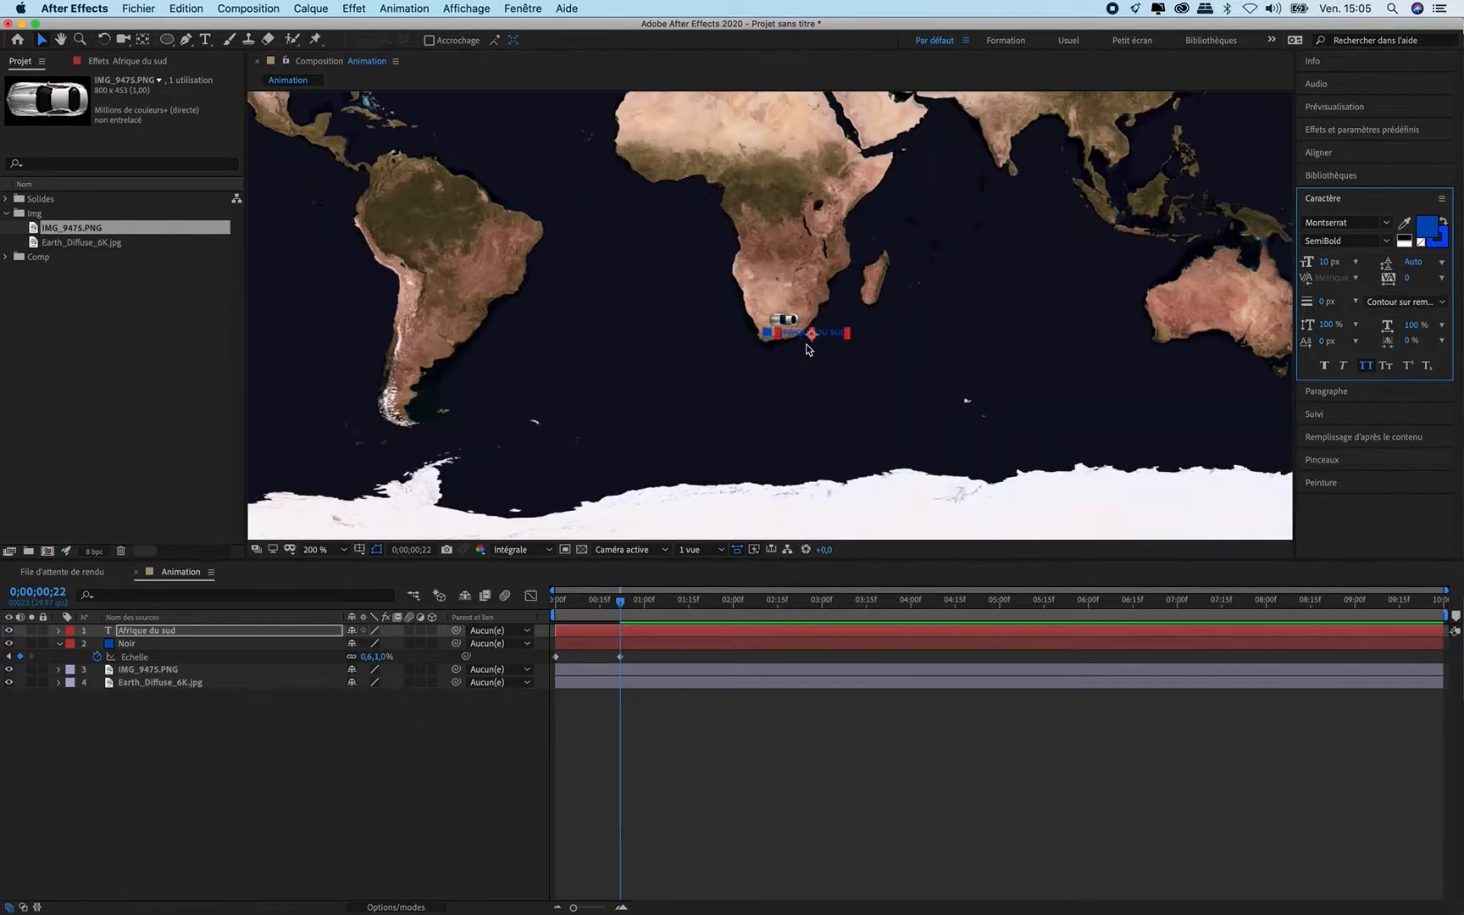
key("comma")
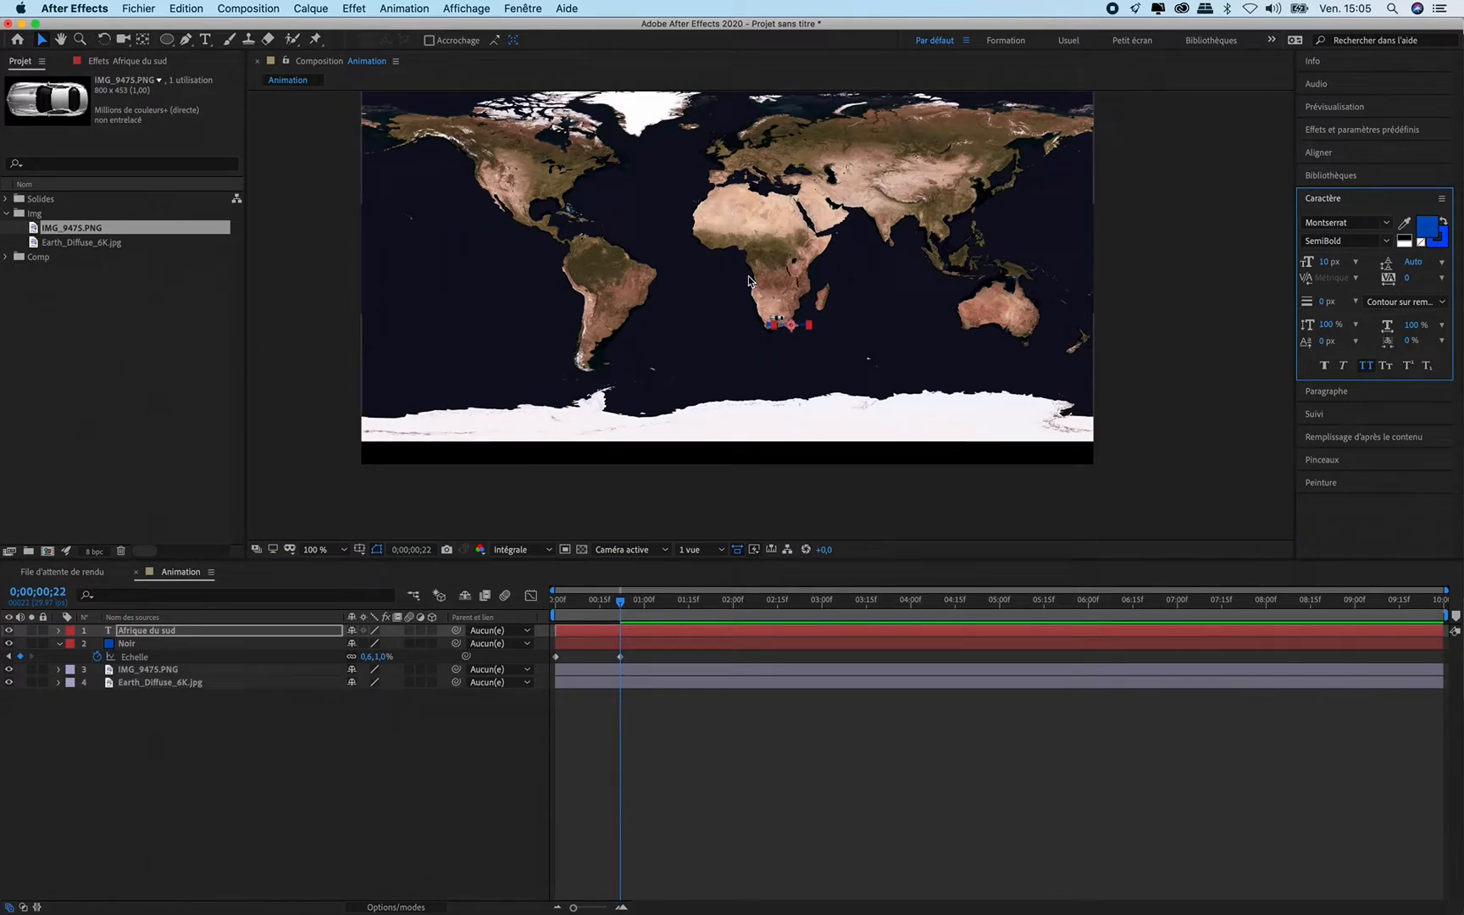
Step: At 0;00;00;20, apply the Caract. ouverts en fondu preset from the Text > Animate In presets to the Afrique du sud label
scroll(786, 339, "up", 2)
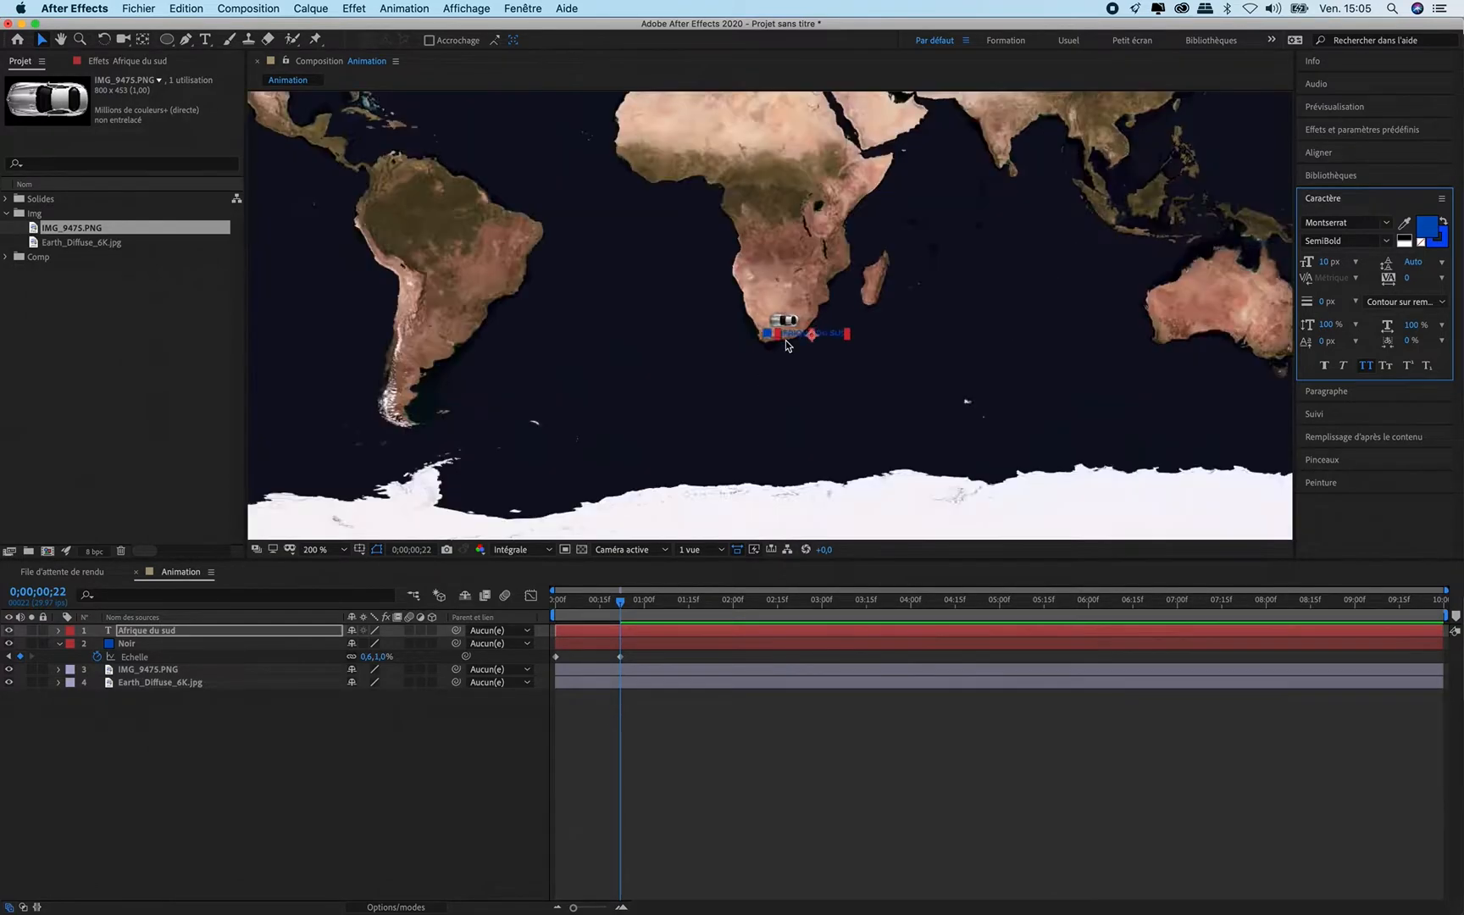
scroll(785, 340, "up", 2)
left_click_drag(623, 607, 616, 639)
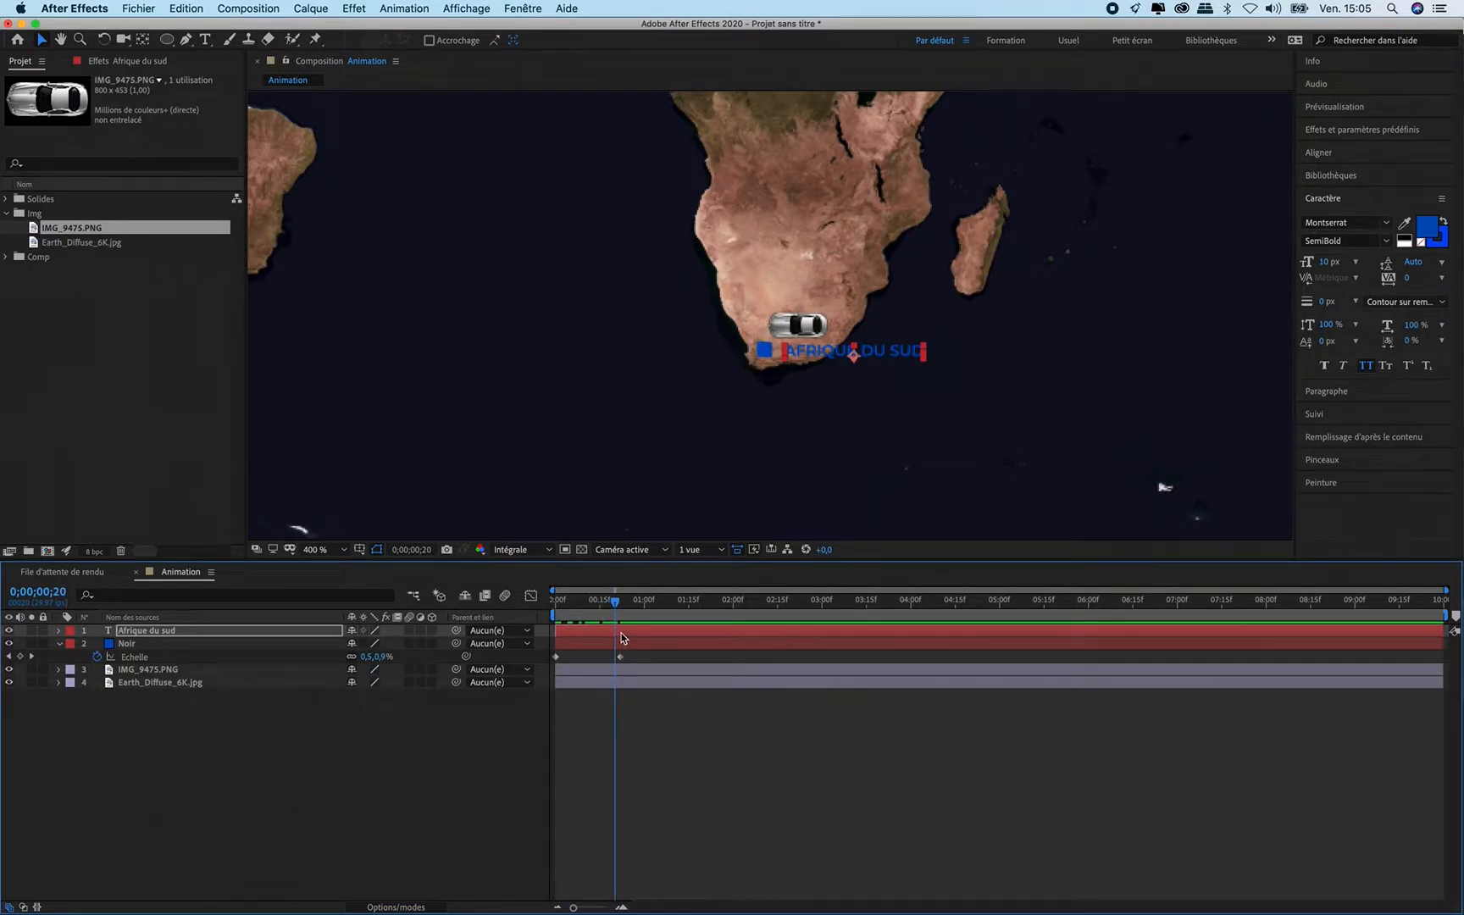
left_click(626, 632)
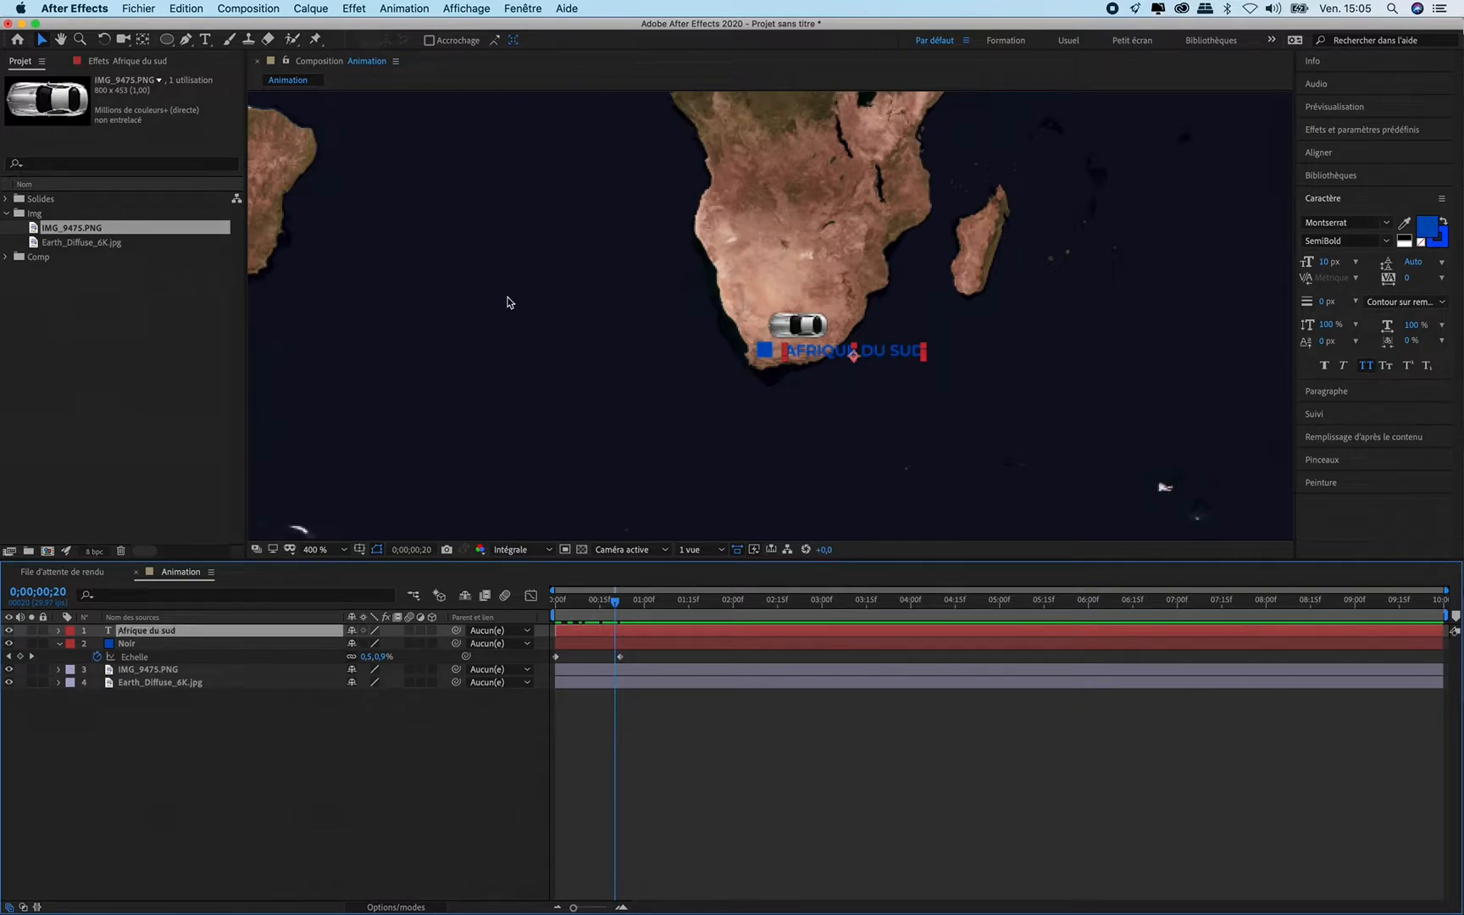
left_click(394, 10)
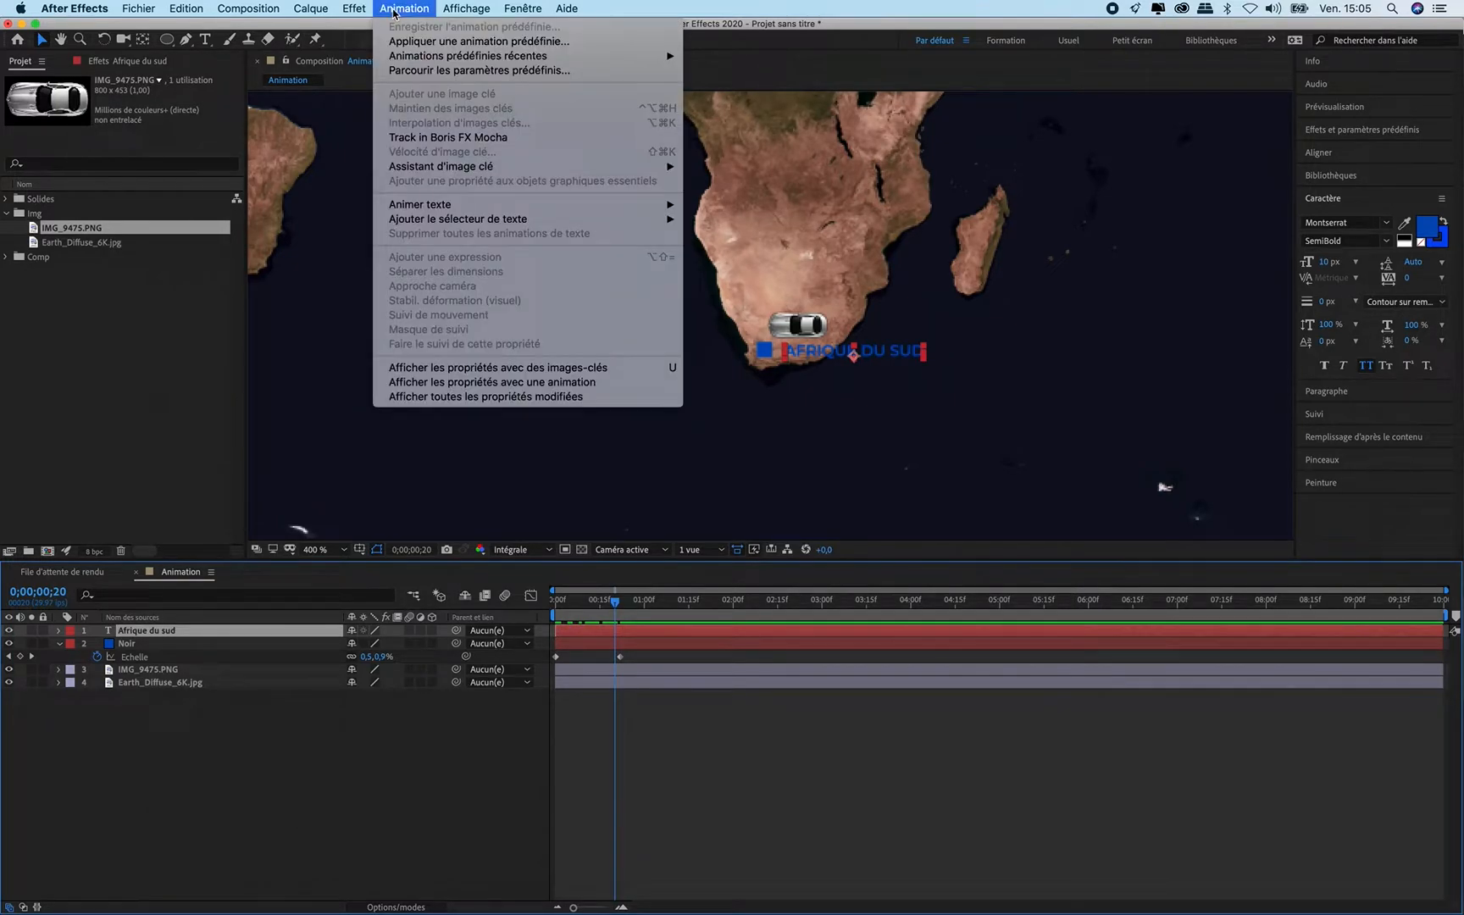
left_click(506, 73)
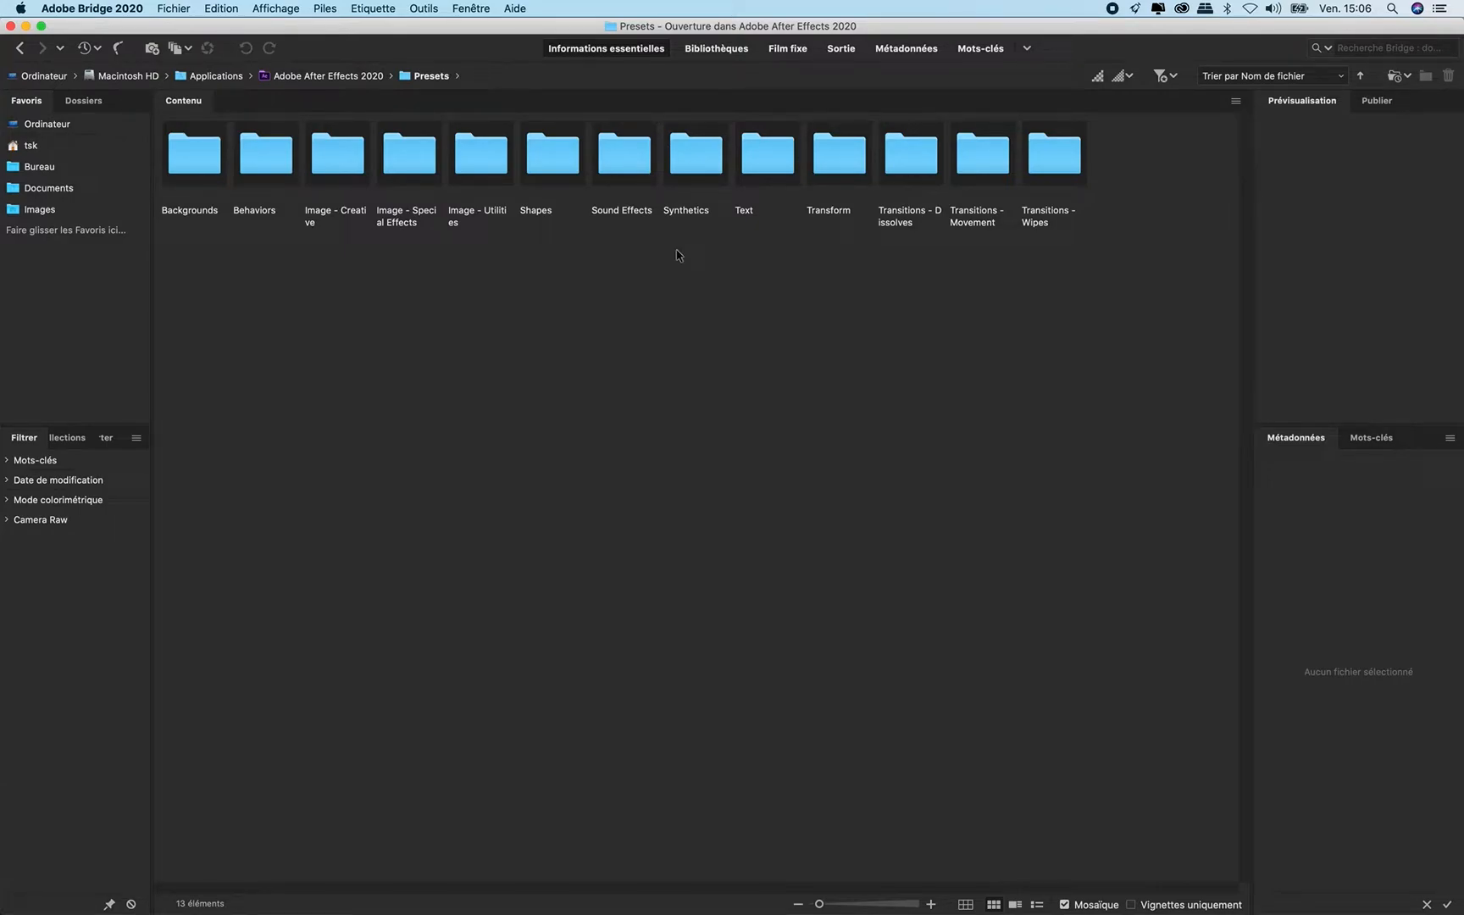
double_click(774, 154)
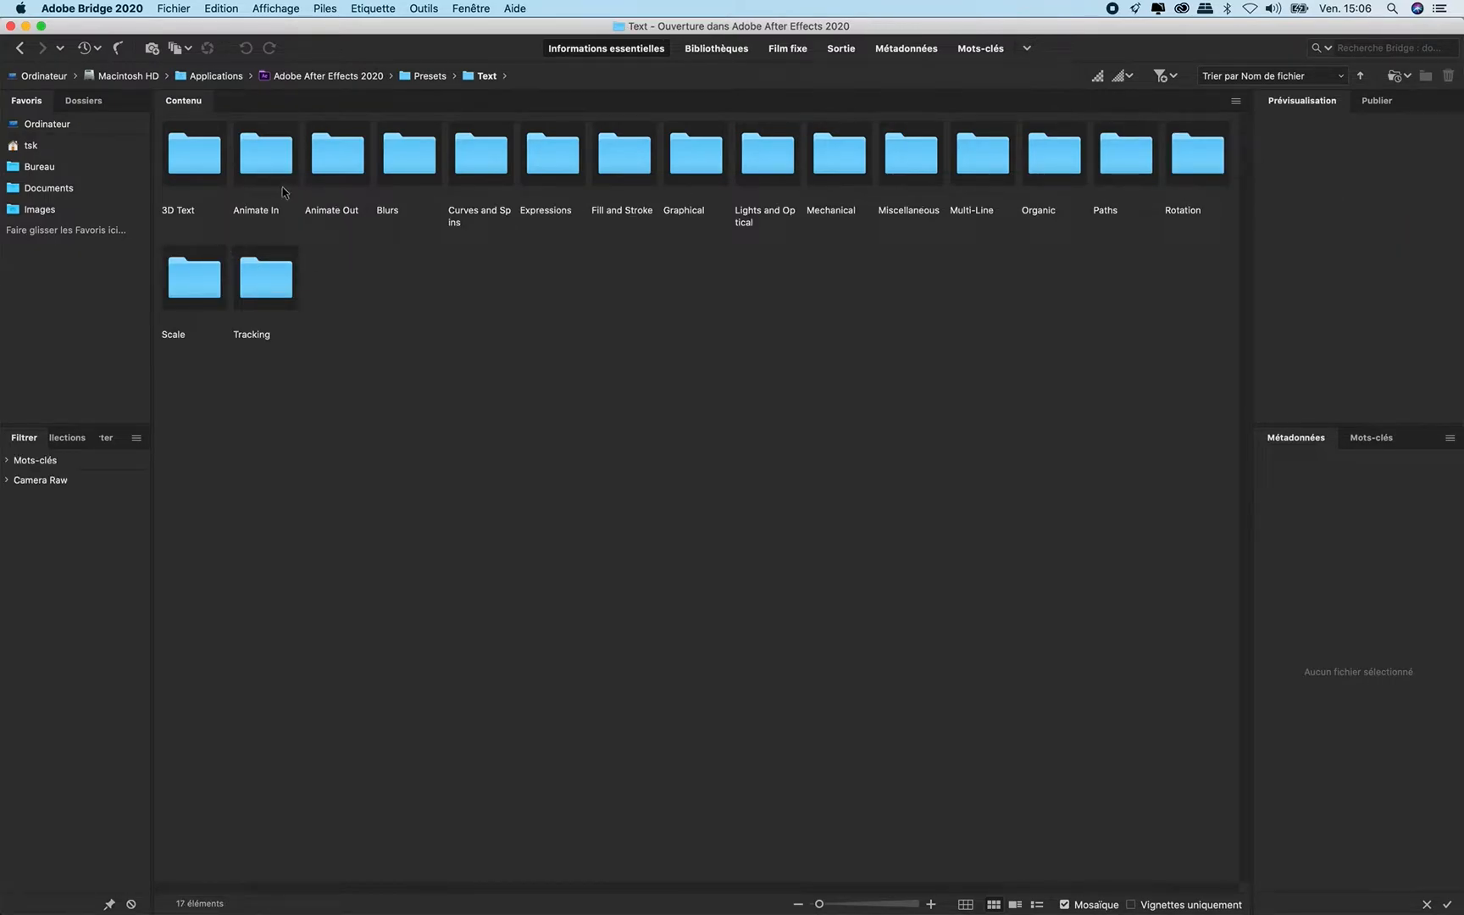
double_click(272, 171)
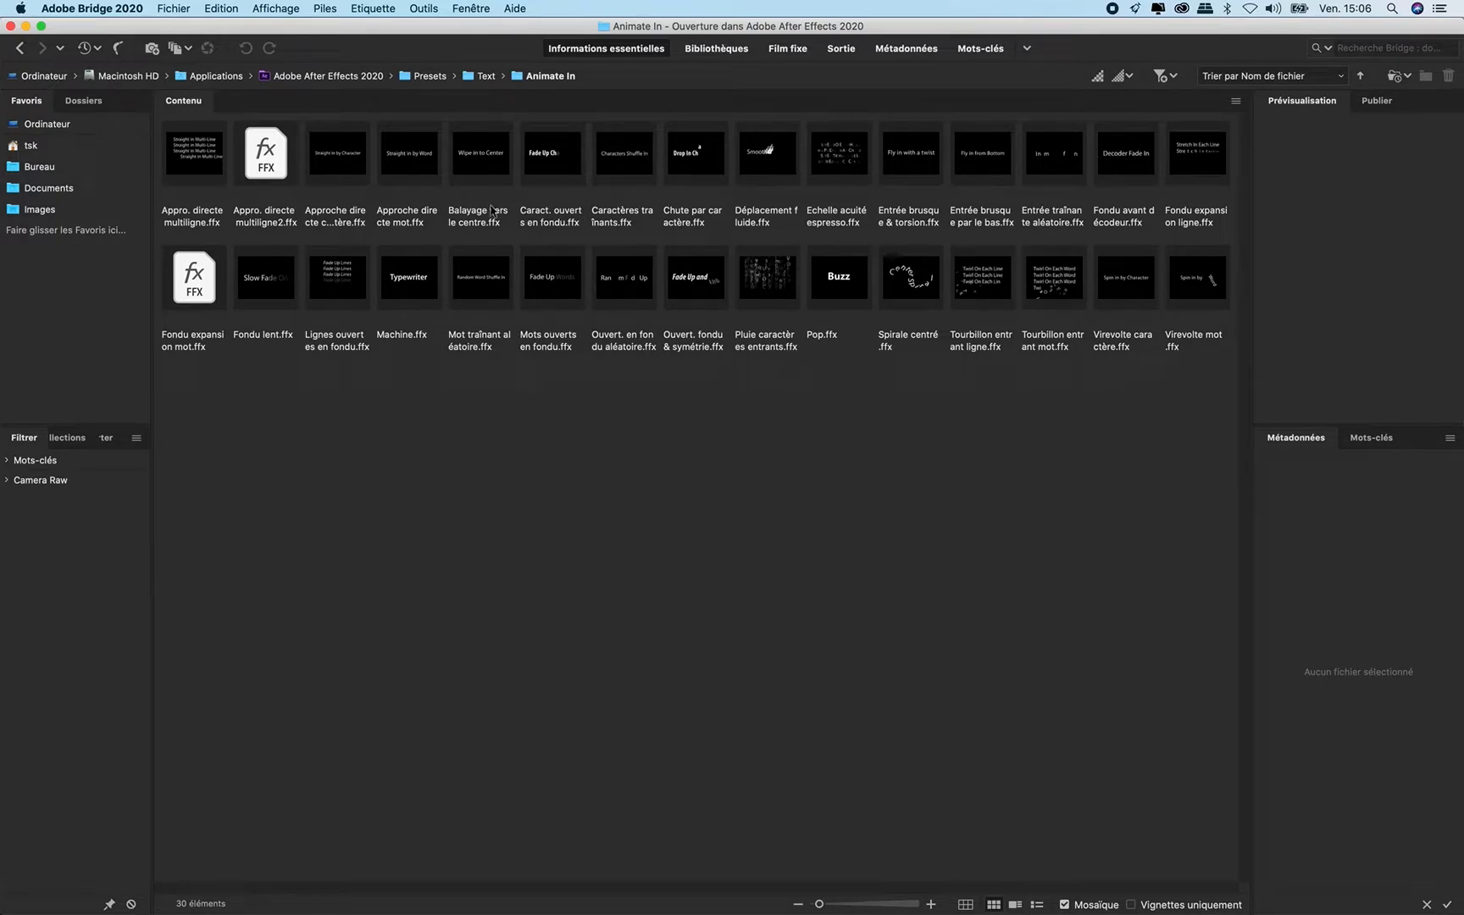
left_click(546, 164)
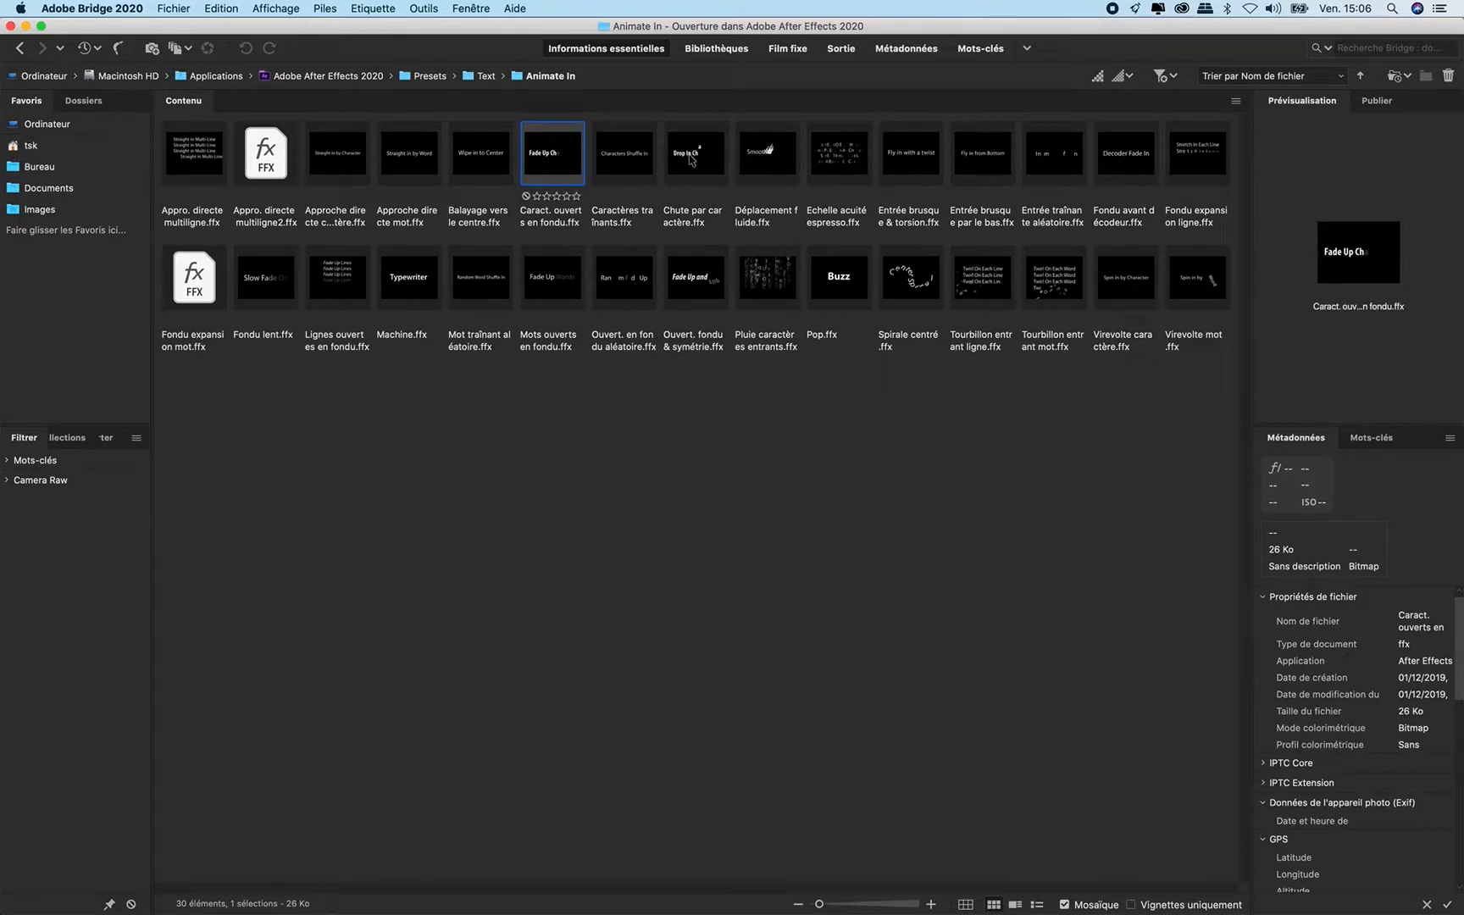
double_click(550, 165)
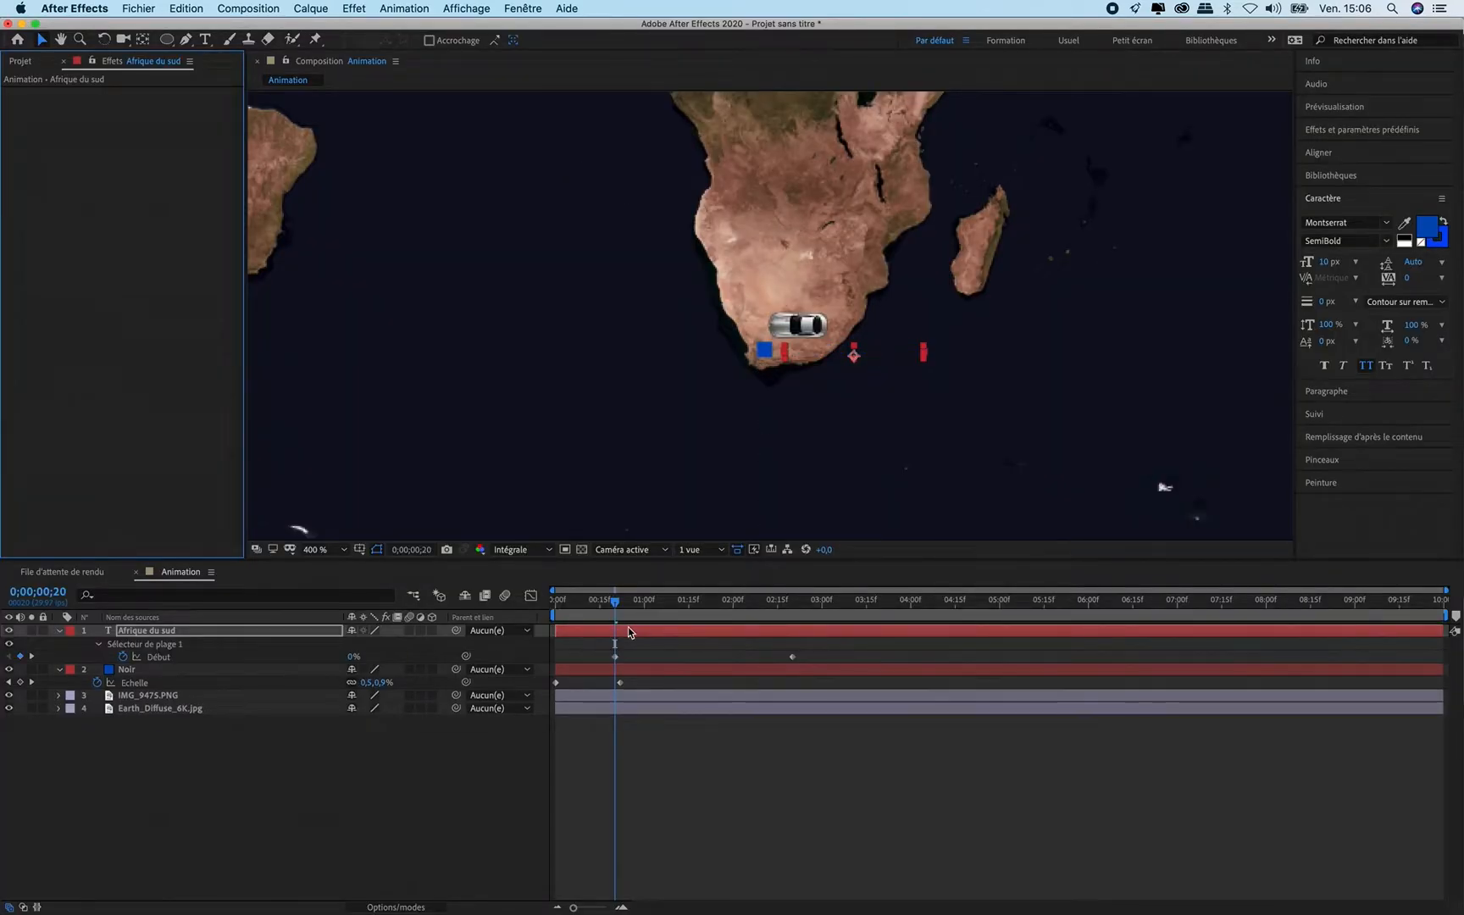
Step: Shorten the label's fade-in by moving its last Début keyframe to about 0;00;01;15, and collapse the label and Noir layers
left_click_drag(616, 606, 688, 657)
left_click_drag(659, 603, 649, 643)
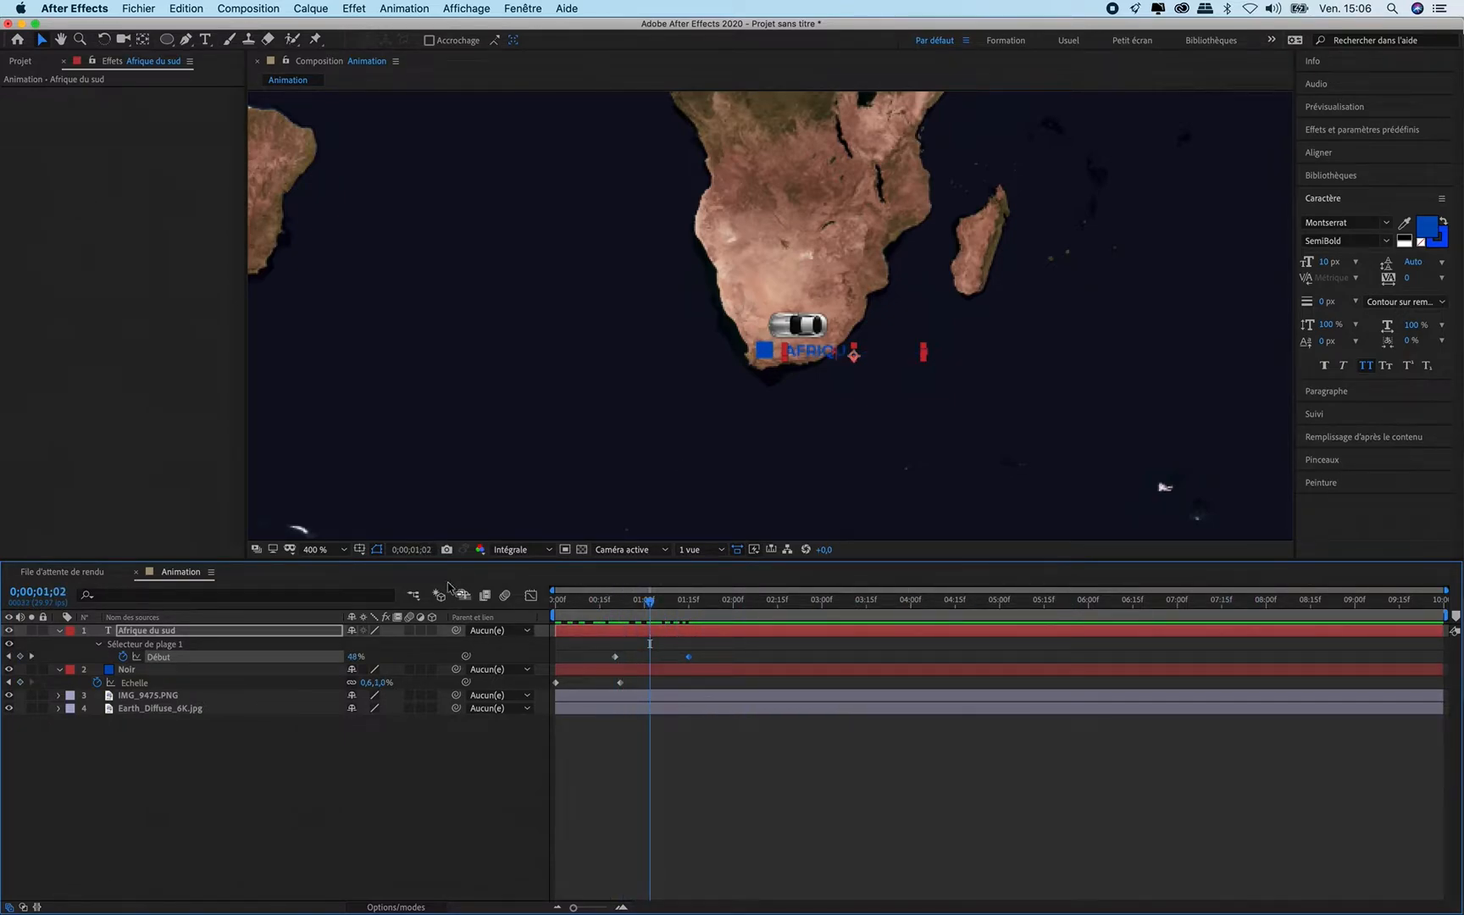
left_click(59, 631)
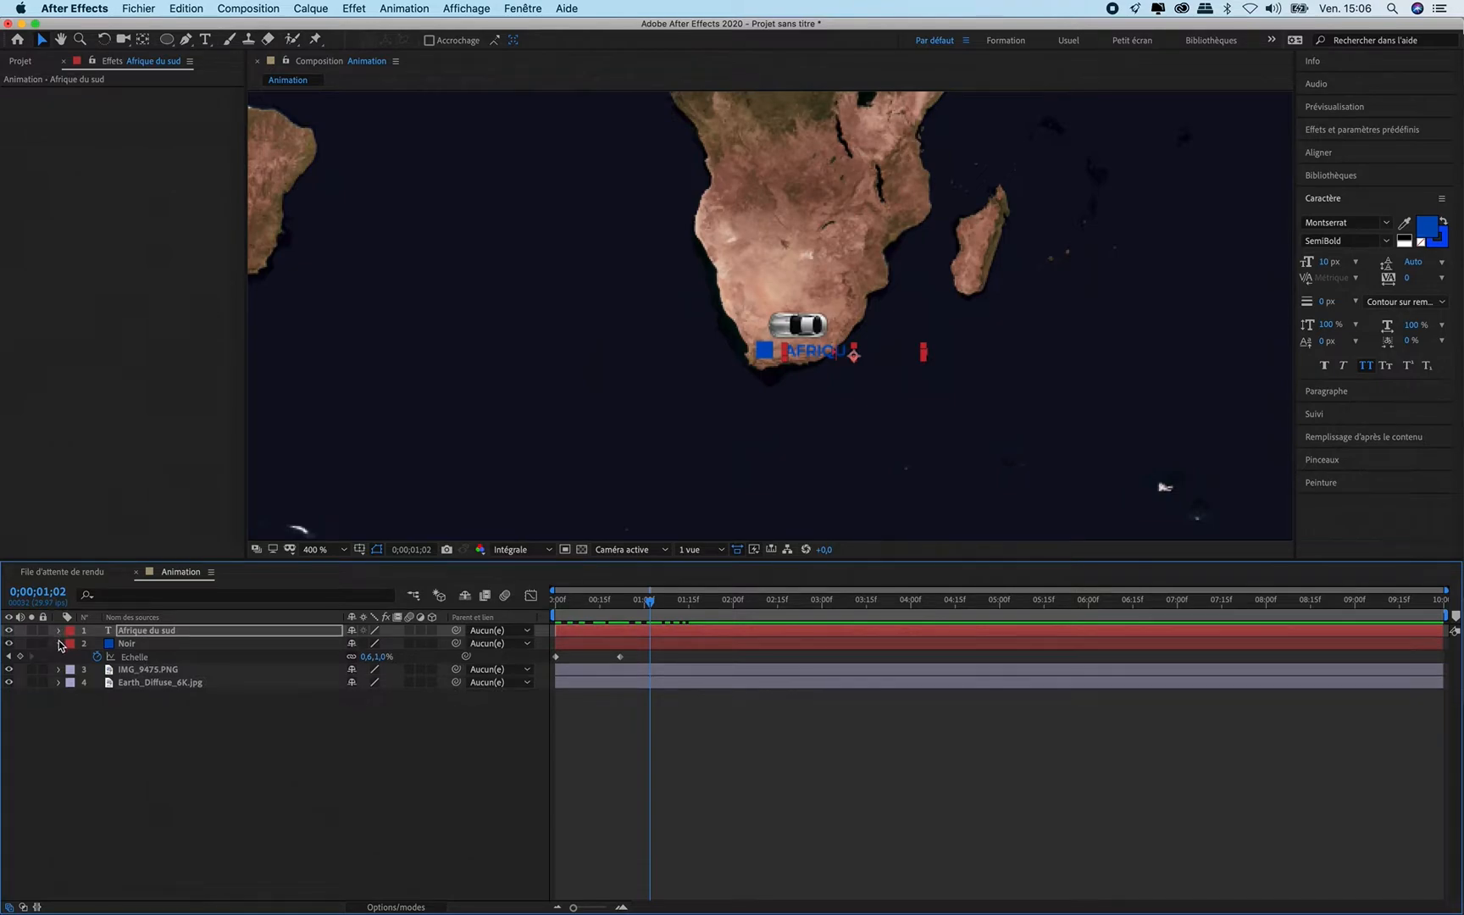
left_click(60, 644)
Step: Create a white 1920 × 1080 px solid named Trait and hide its layer so the map shows
key("h")
left_click_drag(760, 397, 788, 537)
key("v")
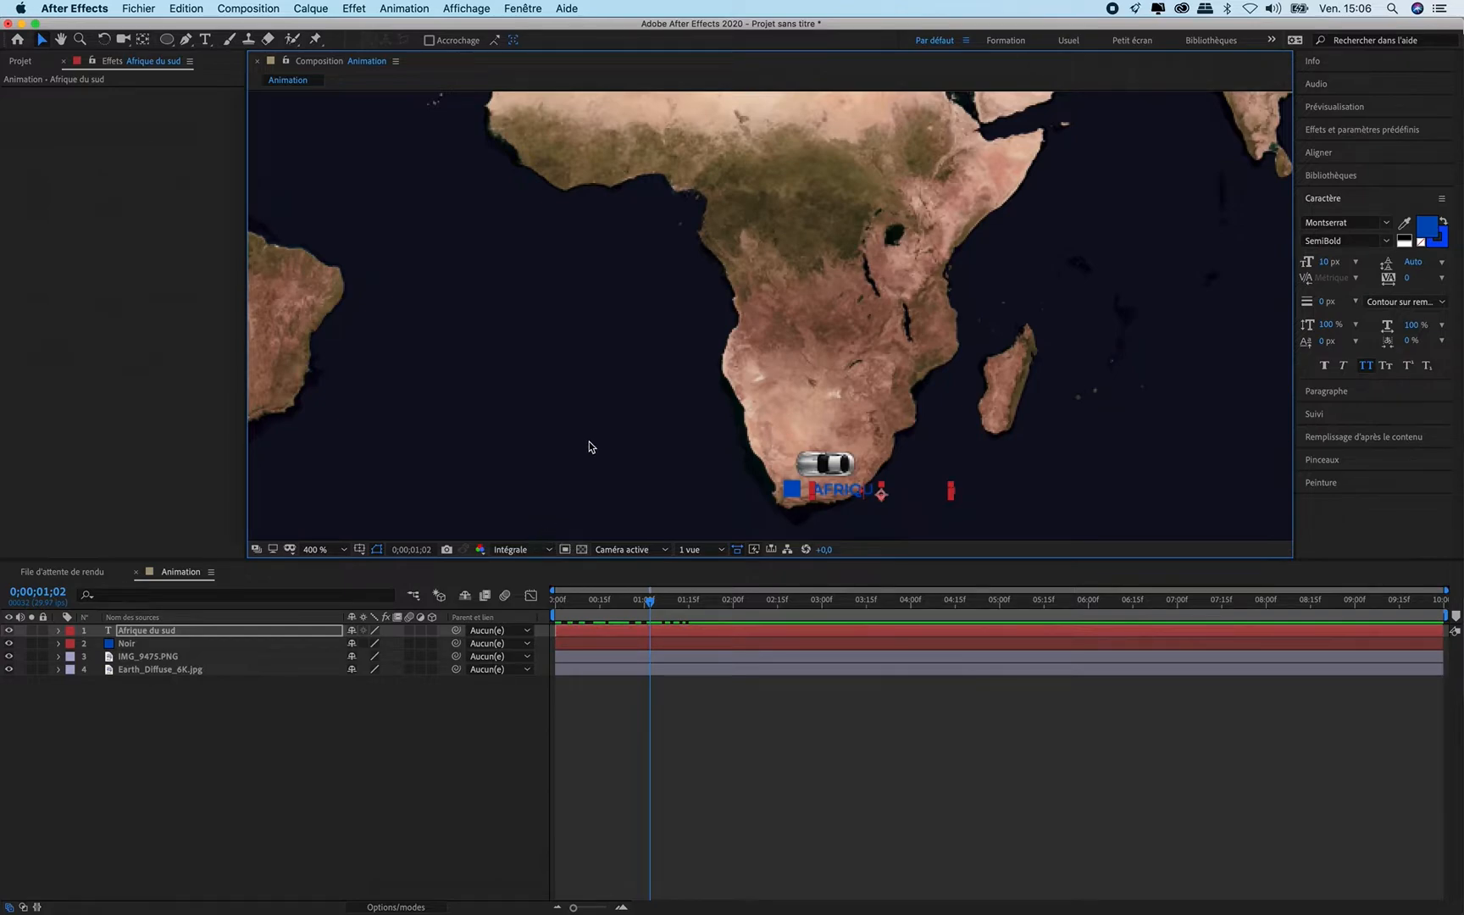
key("super+y")
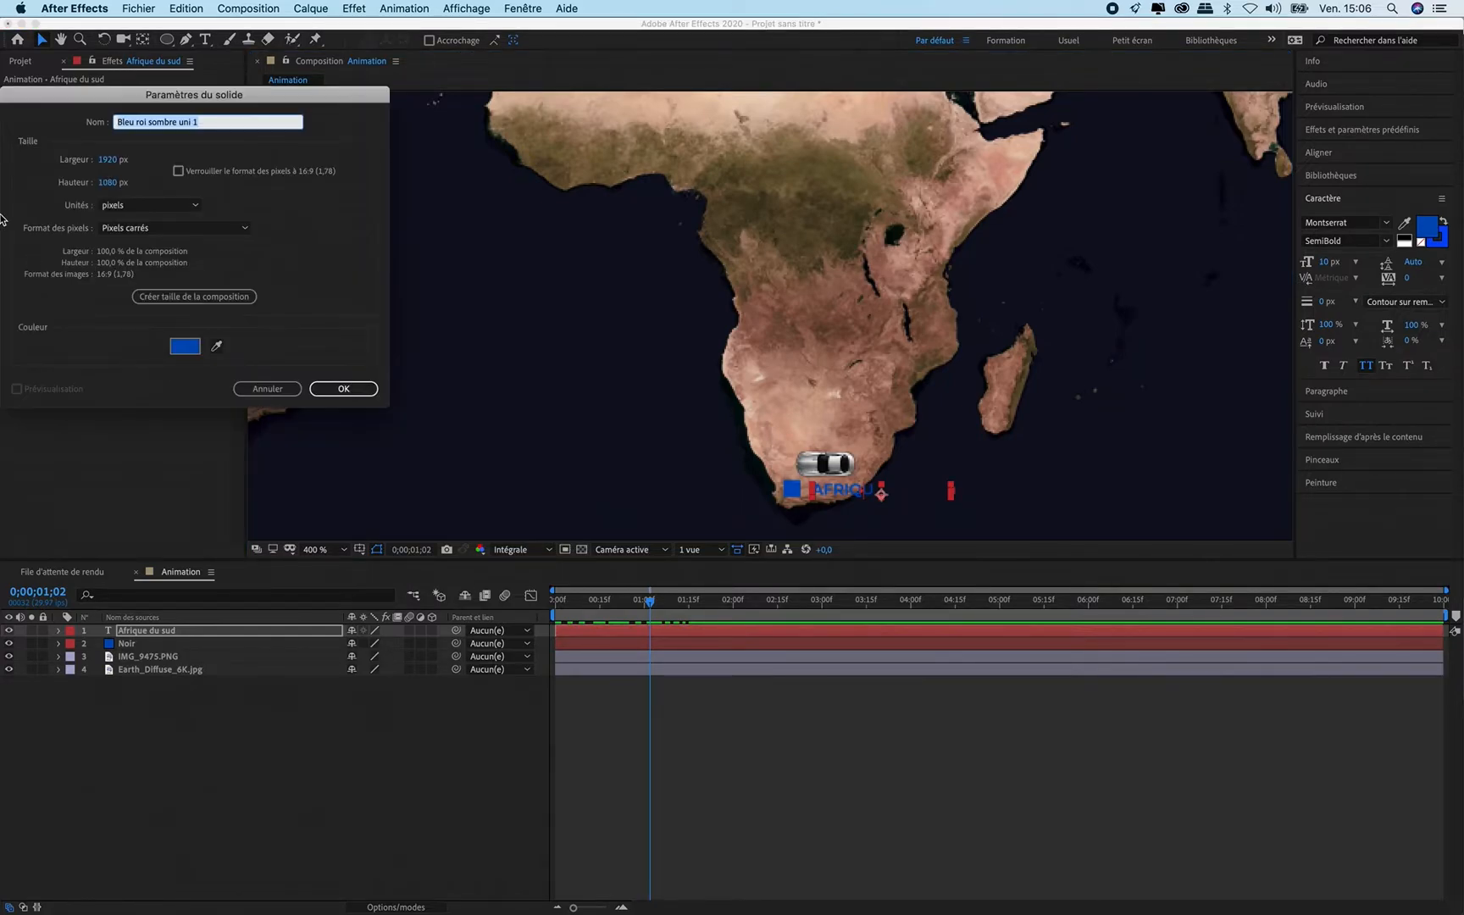
type("Trait")
left_click(185, 345)
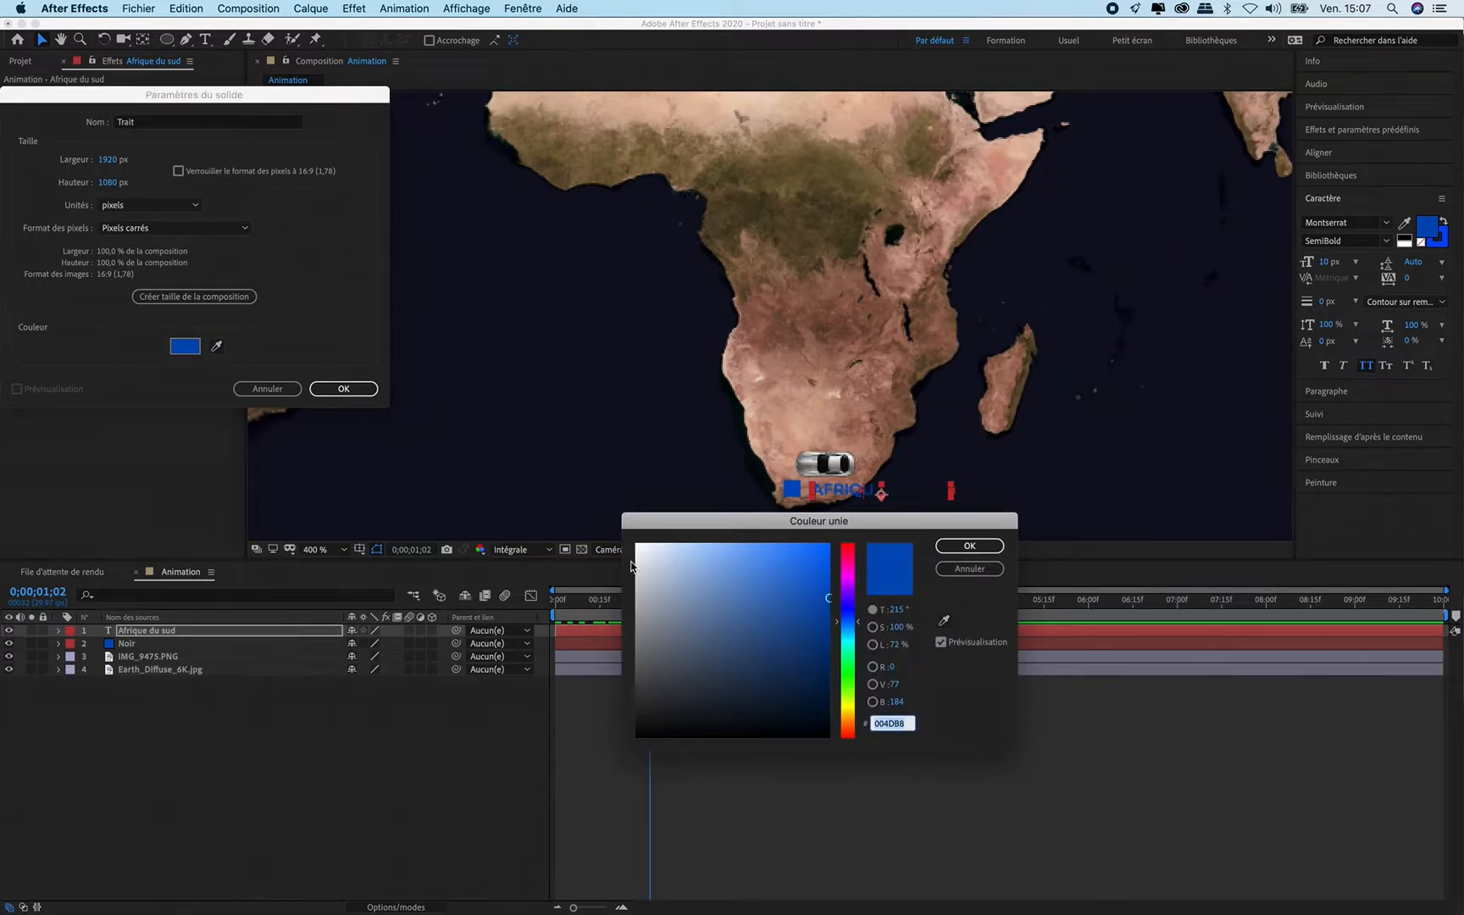
type("FFFFFF")
left_click(983, 550)
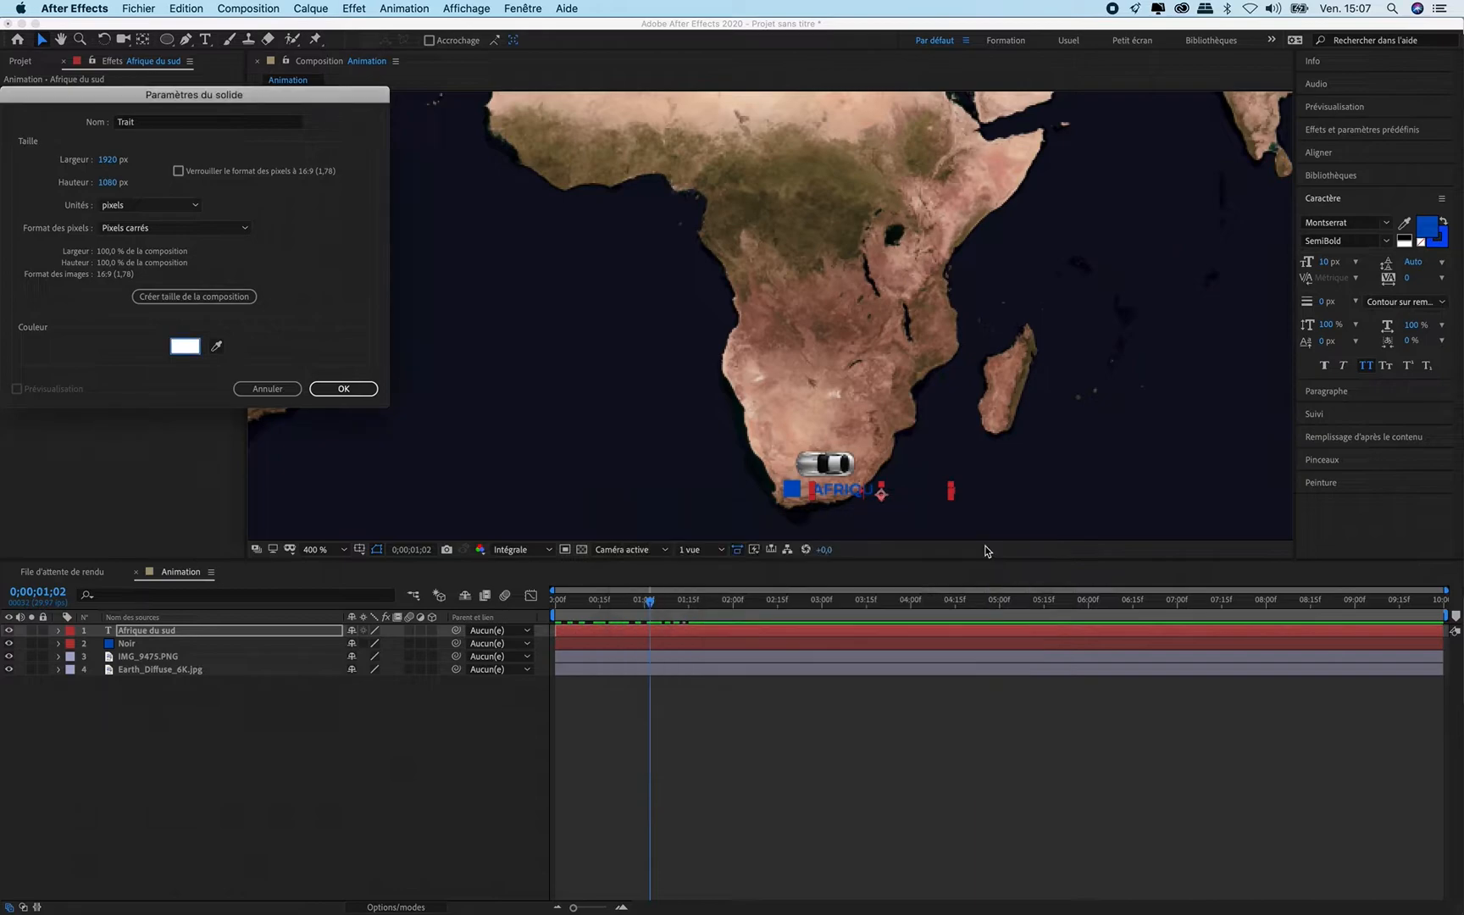
left_click(343, 389)
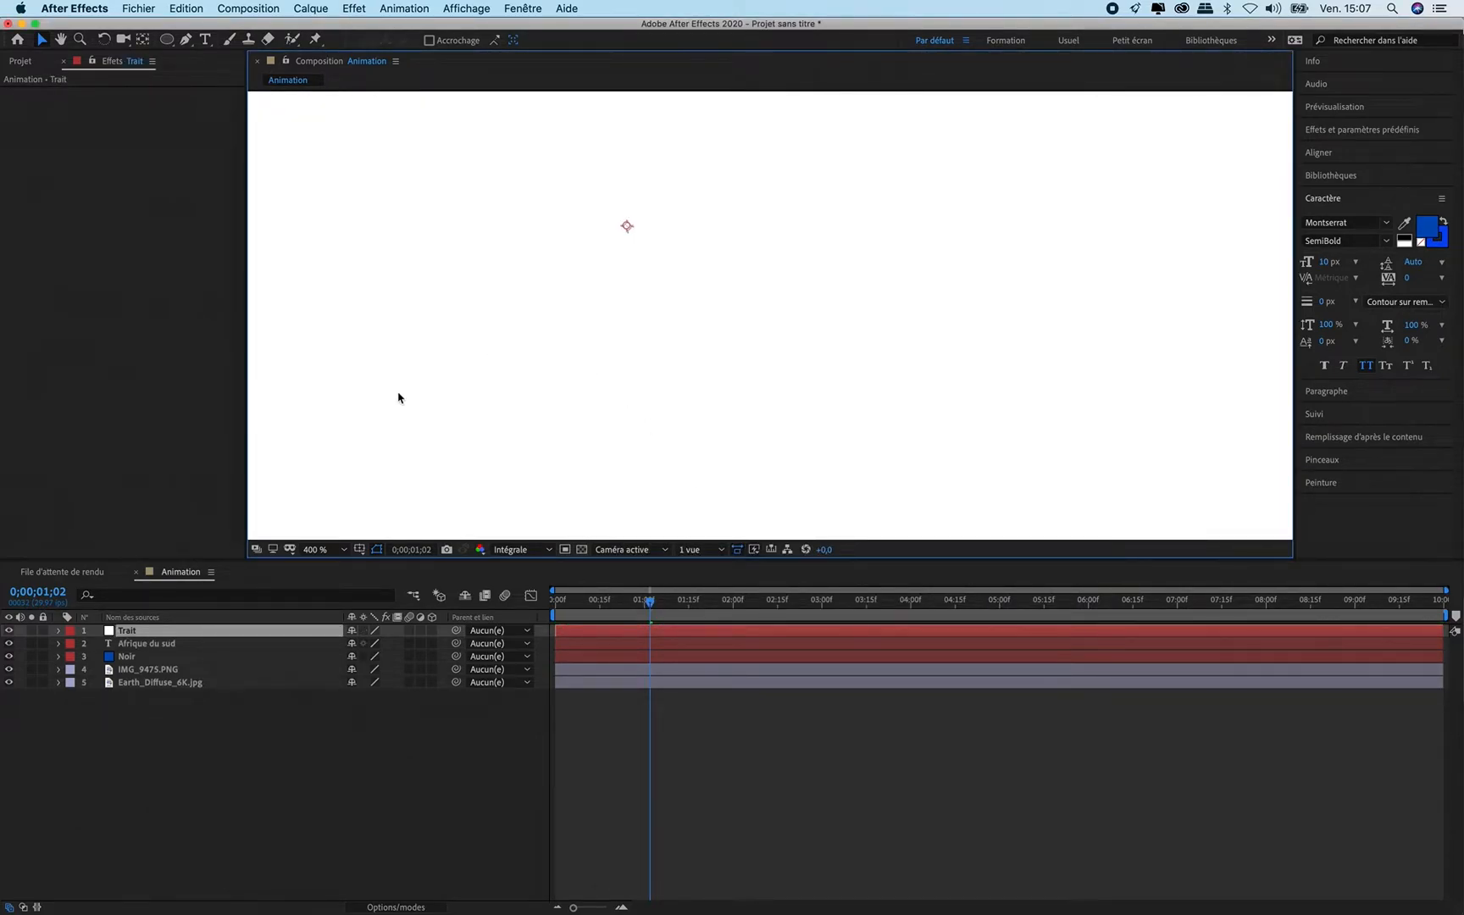
left_click(9, 631)
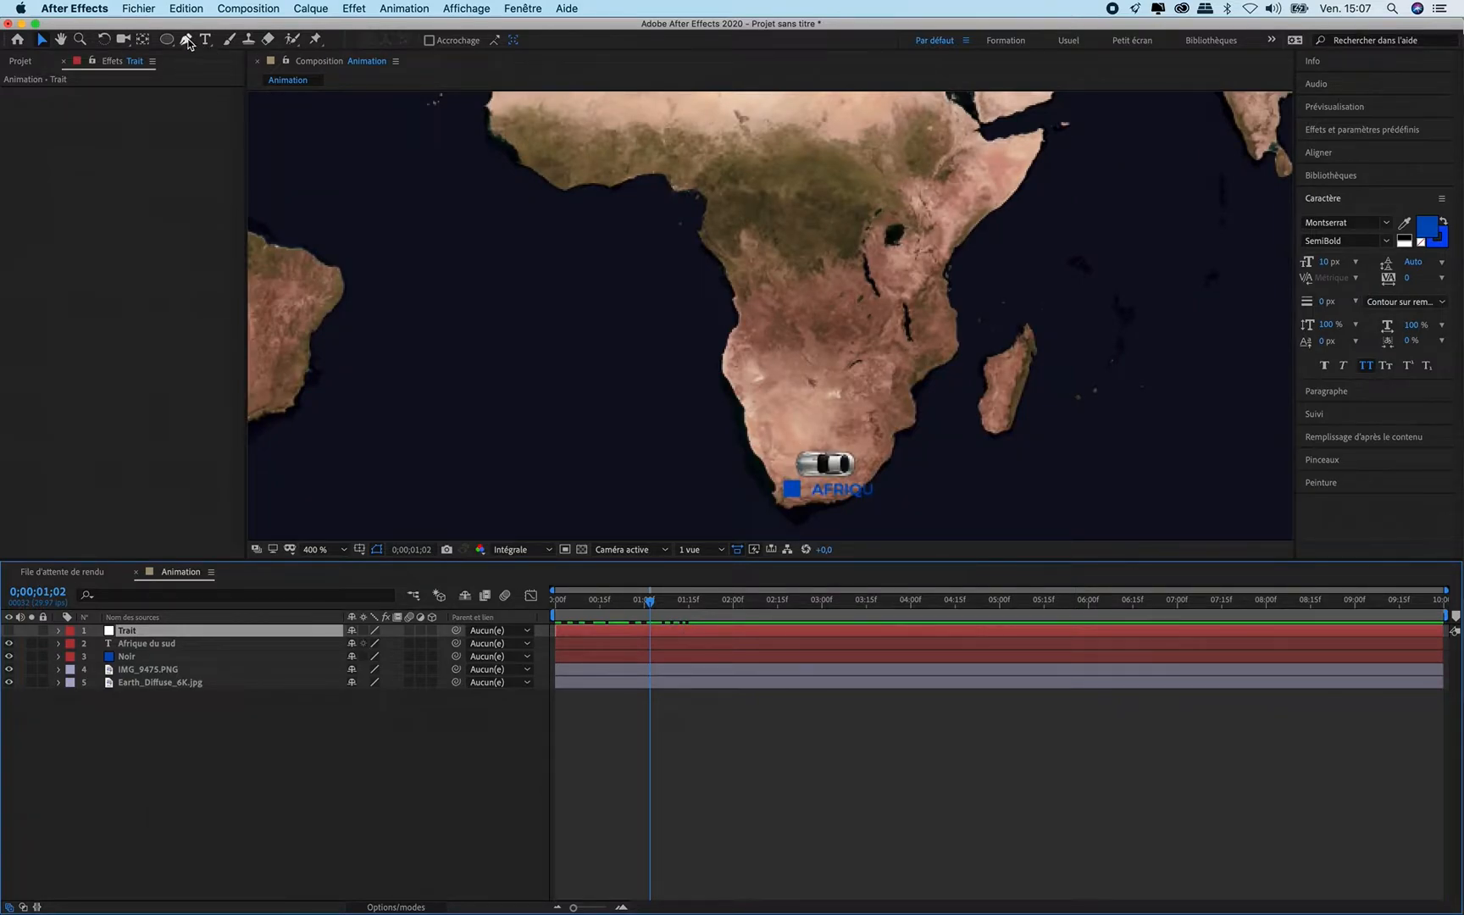
Step: With the Pen tool, draw an open mask path on the Trait layer from the South Africa marker north through central Africa
left_click(186, 40)
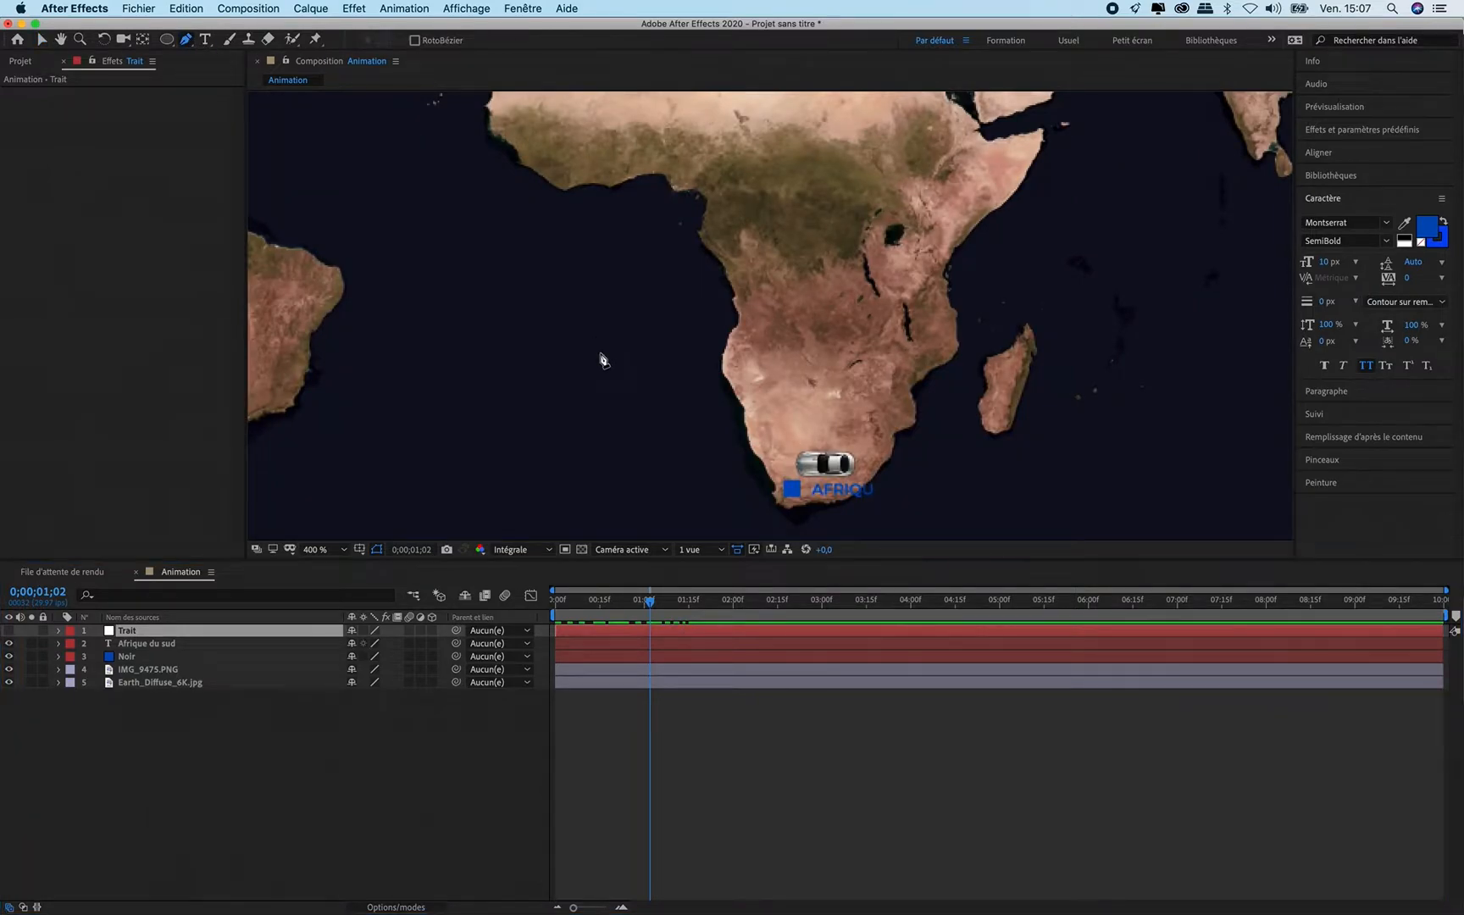
left_click(810, 480)
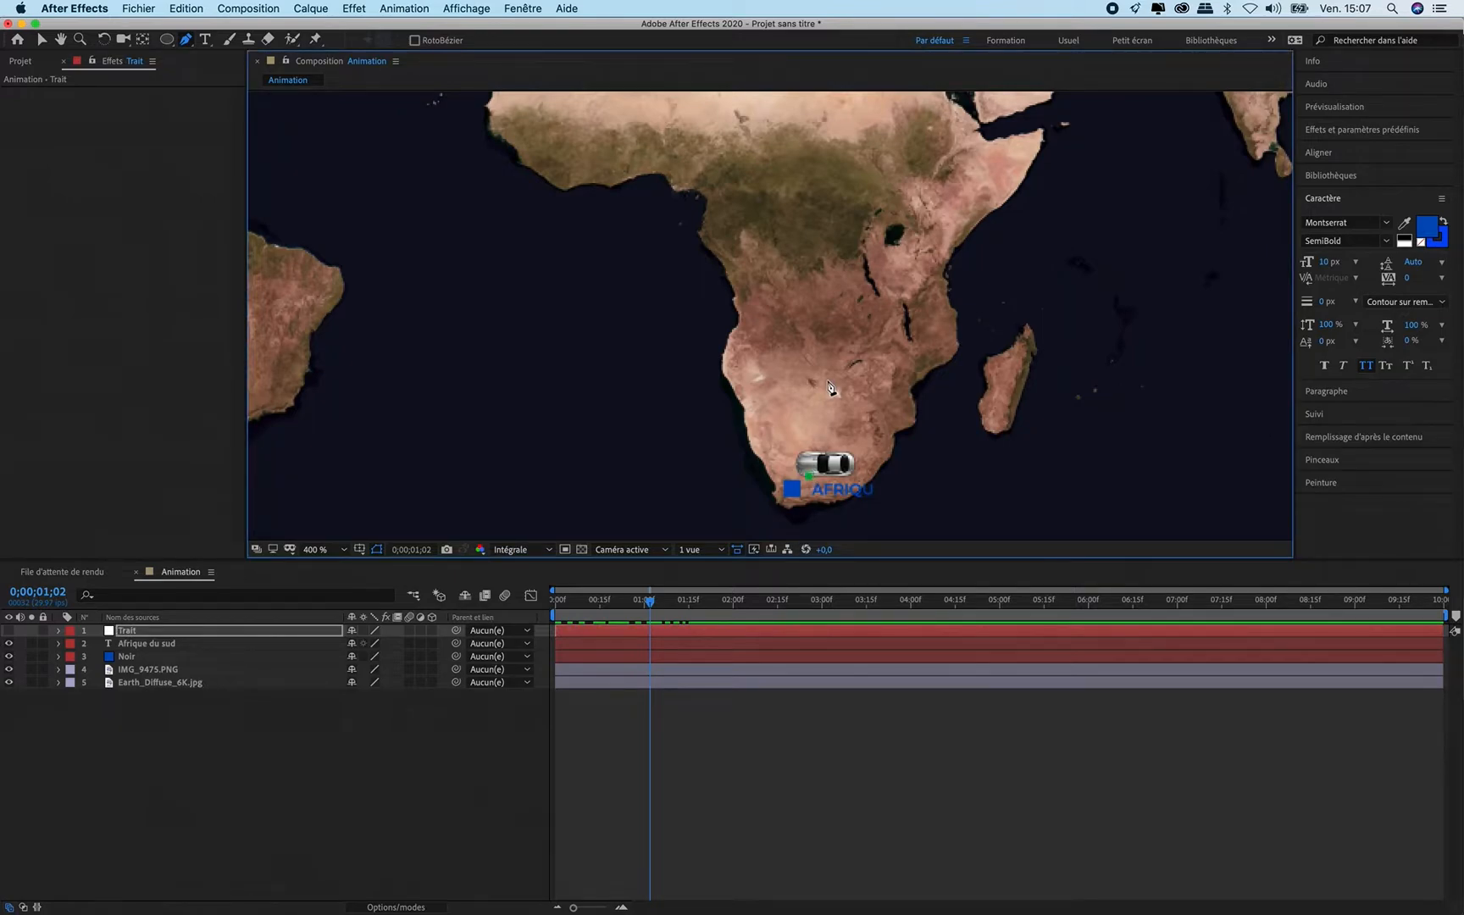
left_click(791, 334)
left_click_drag(810, 268, 824, 261)
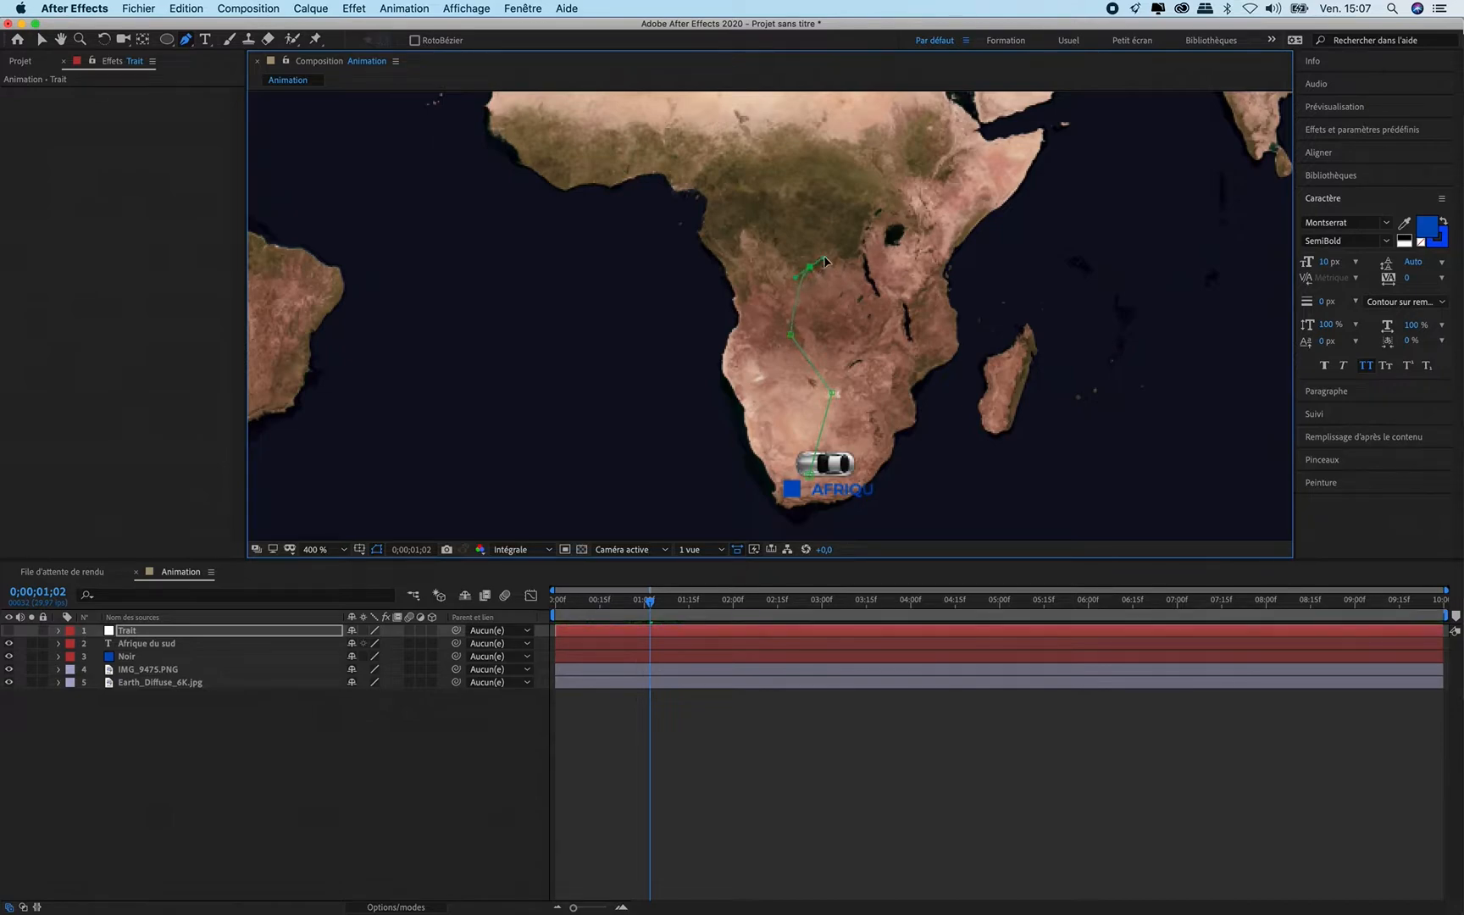
key("h")
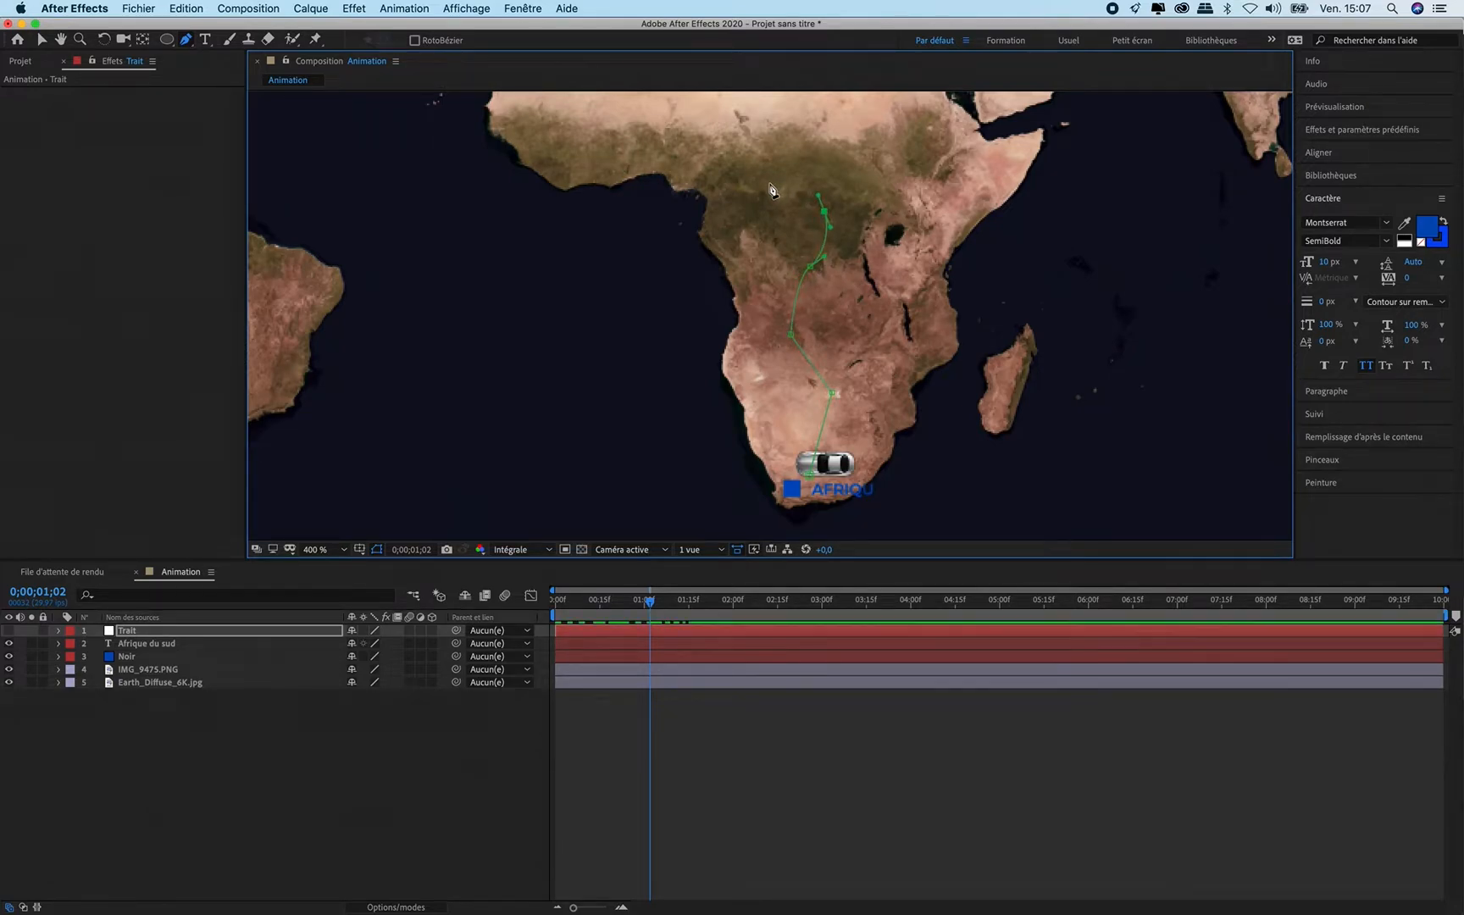
left_click_drag(776, 190, 745, 261)
key("g")
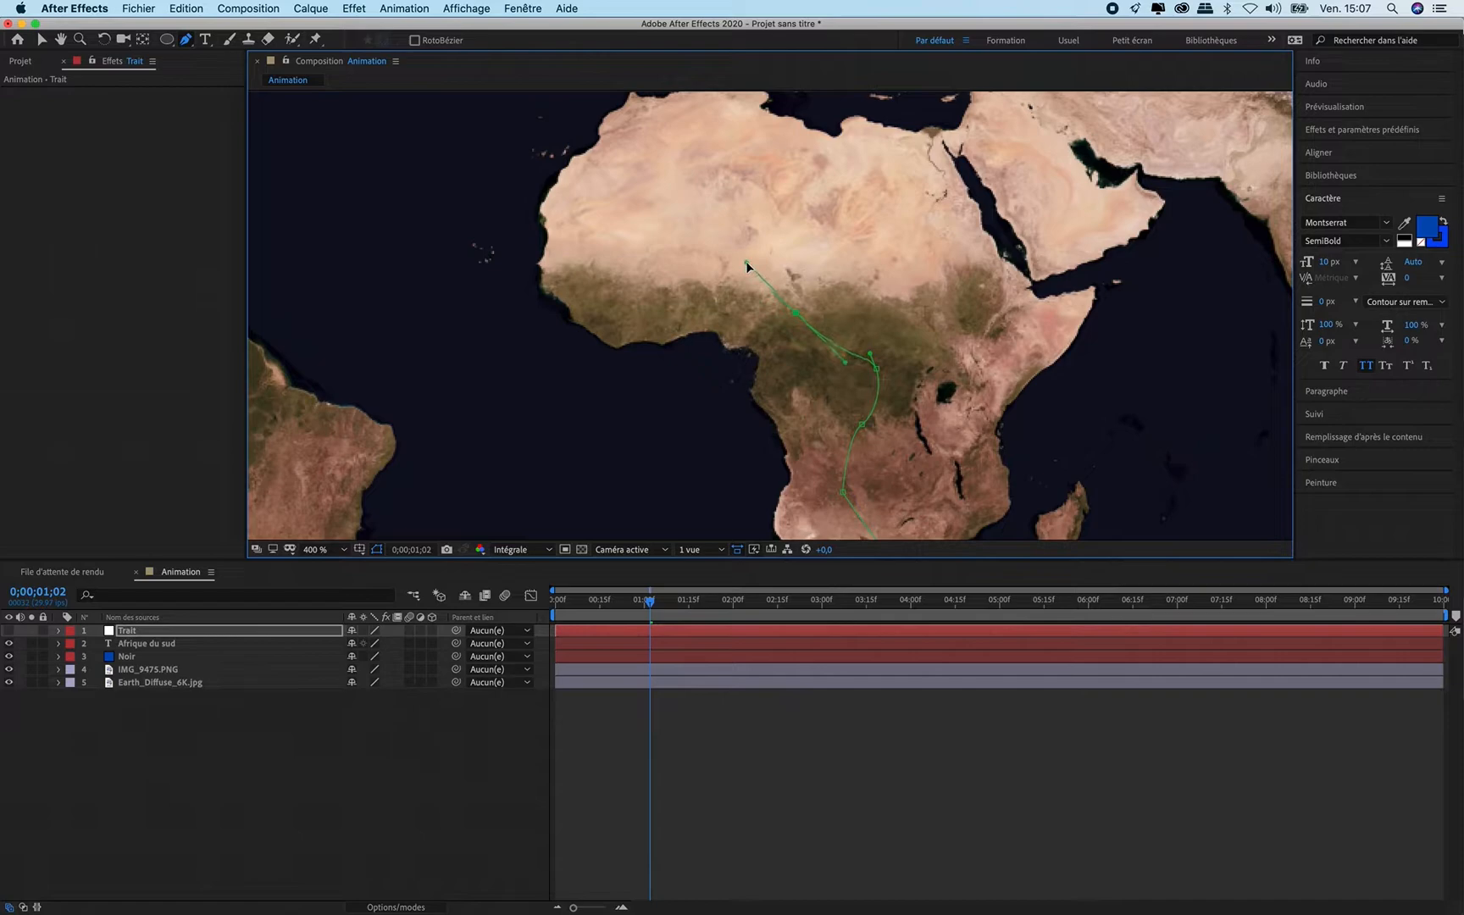
Step: Extend the route path west into West Africa and redo its last point so it ends a little further north
left_click(665, 307)
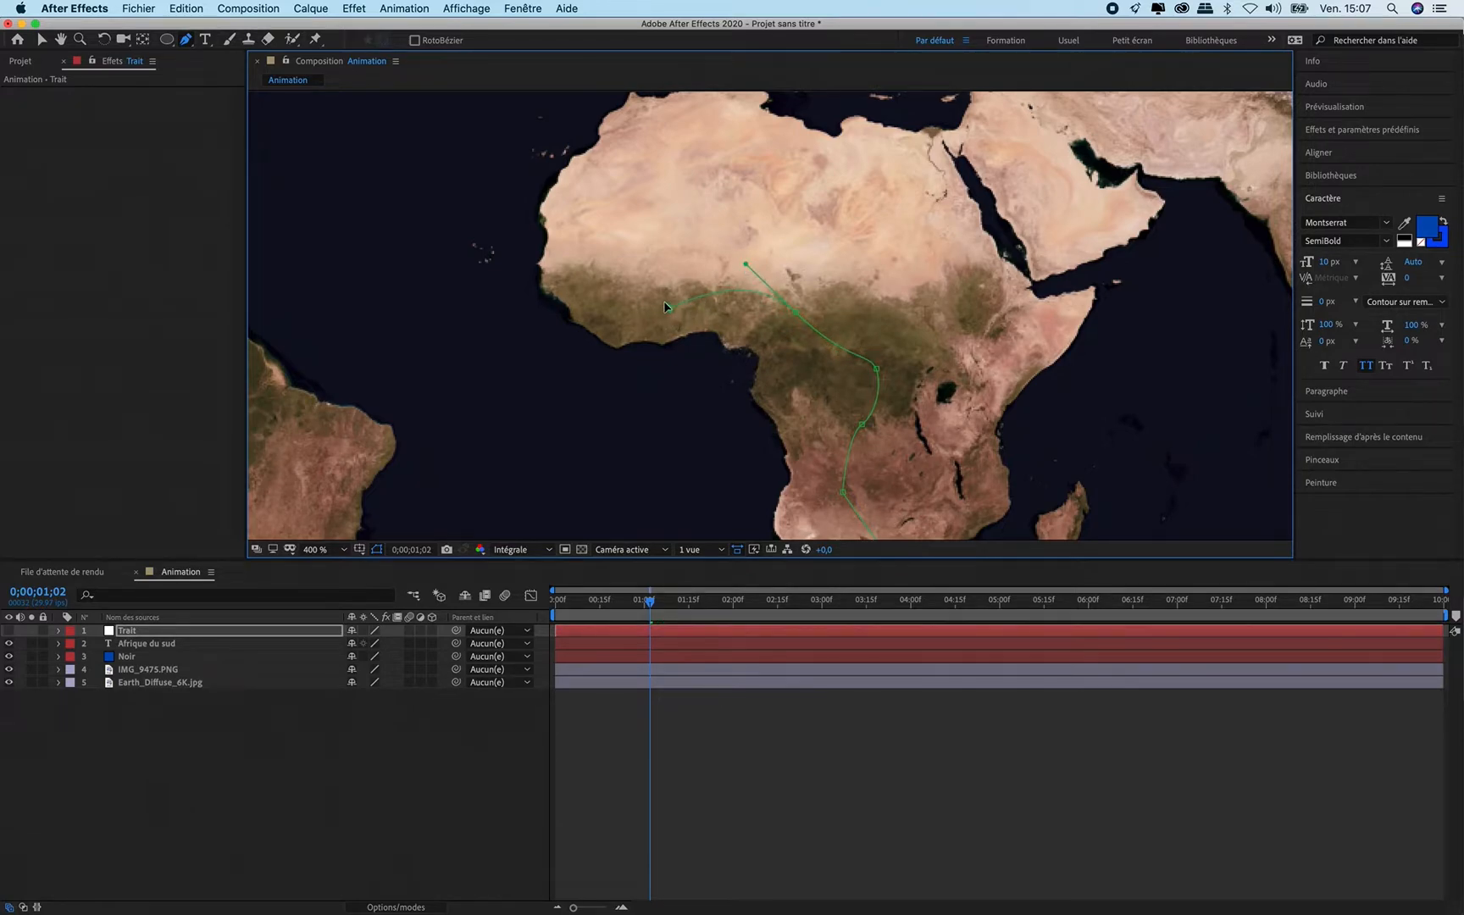
left_click(677, 245)
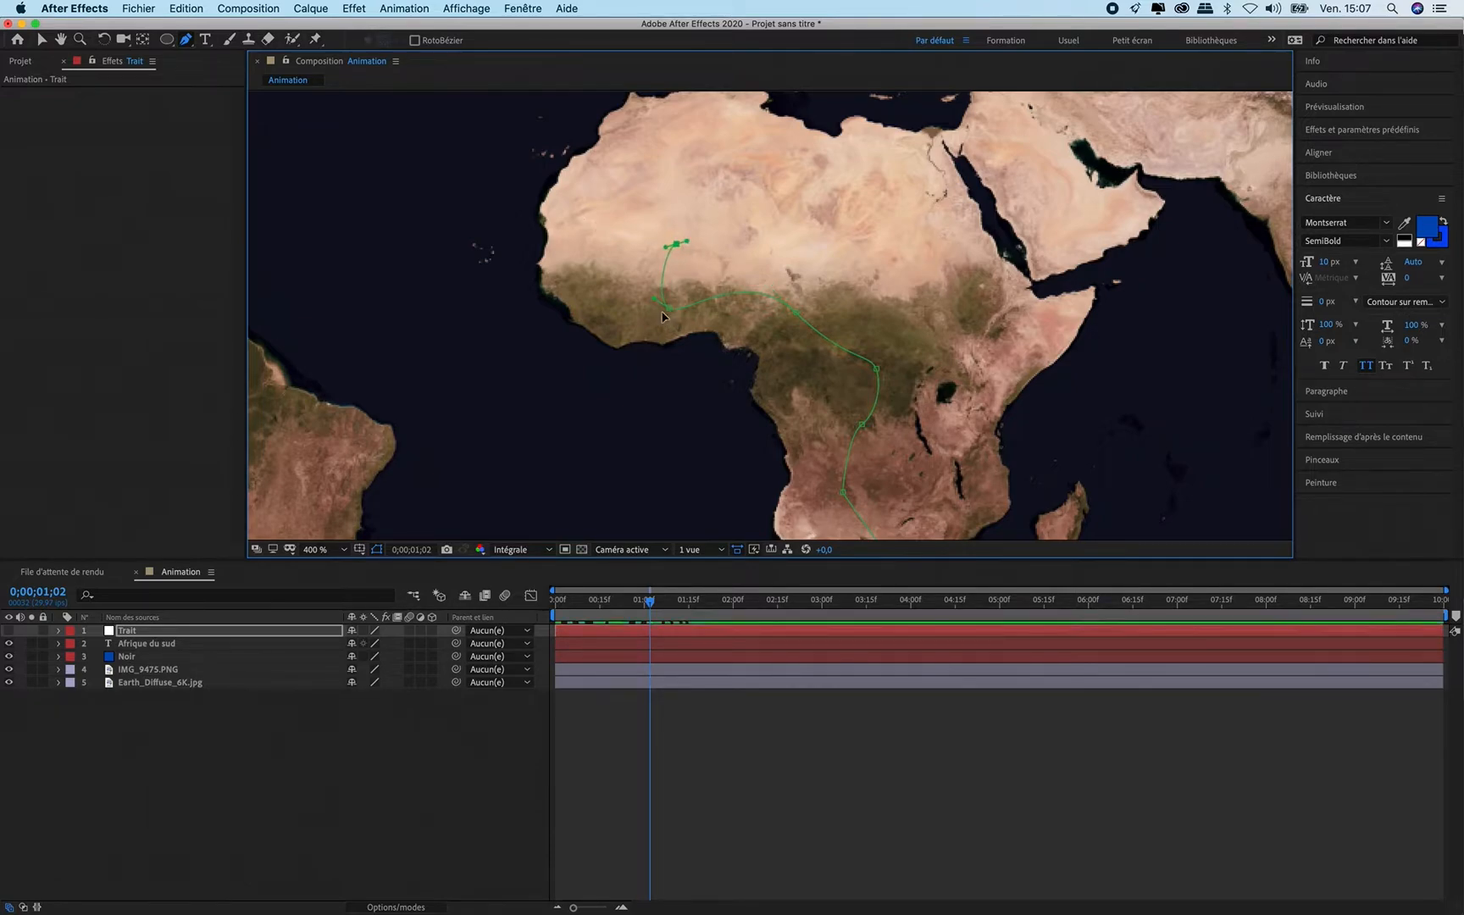
key("super+z")
left_click(672, 263)
key("super+z")
key("space")
left_click_drag(840, 385, 830, 256)
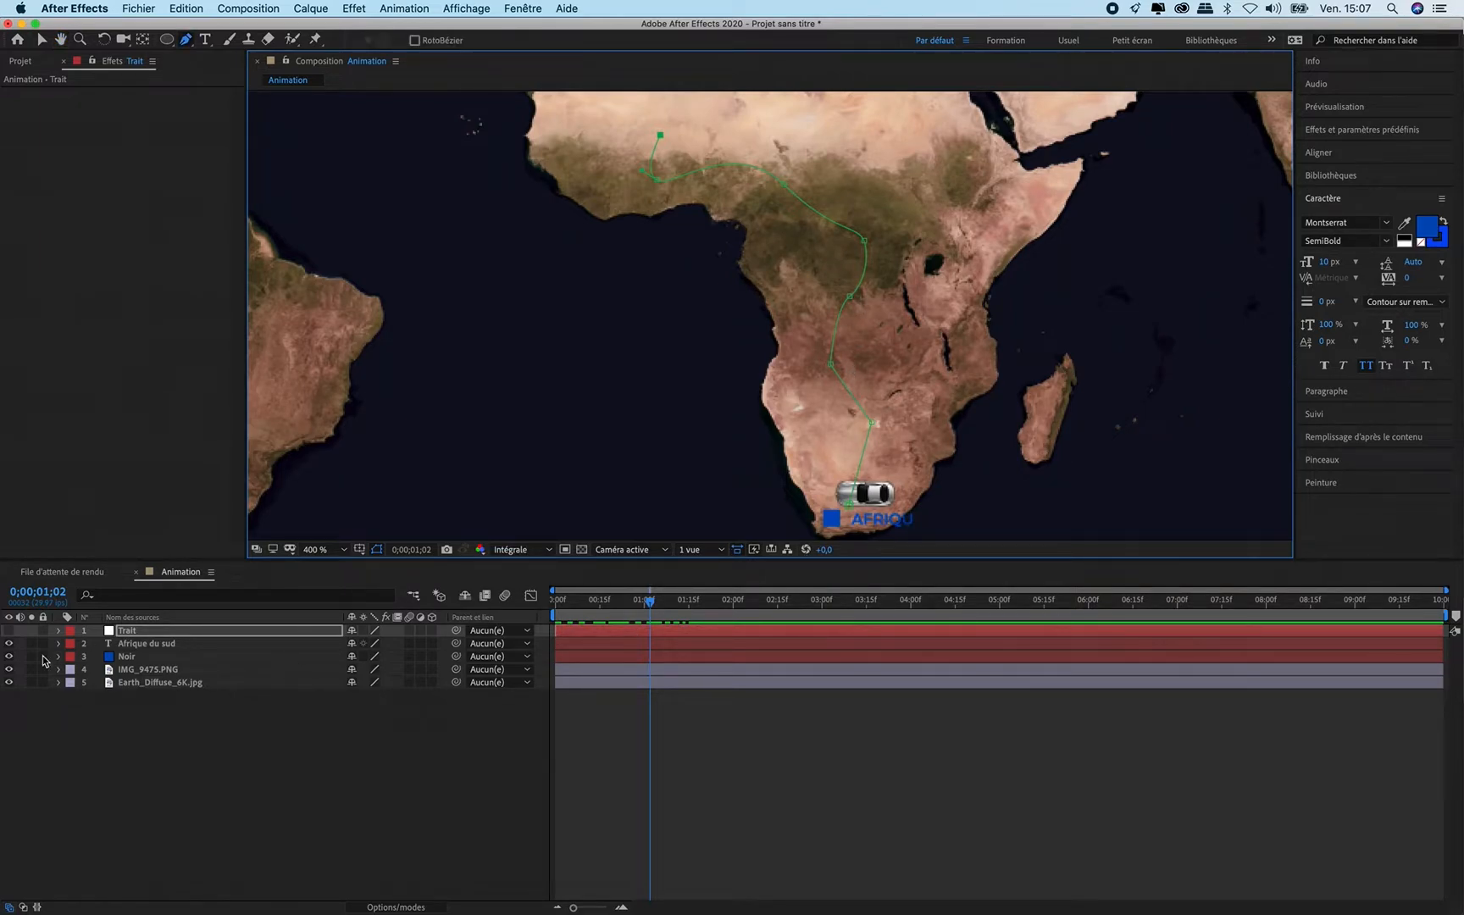
Step: Show the Trait layer again and apply the Trait effect from the Générer category to its mask path
left_click(9, 630)
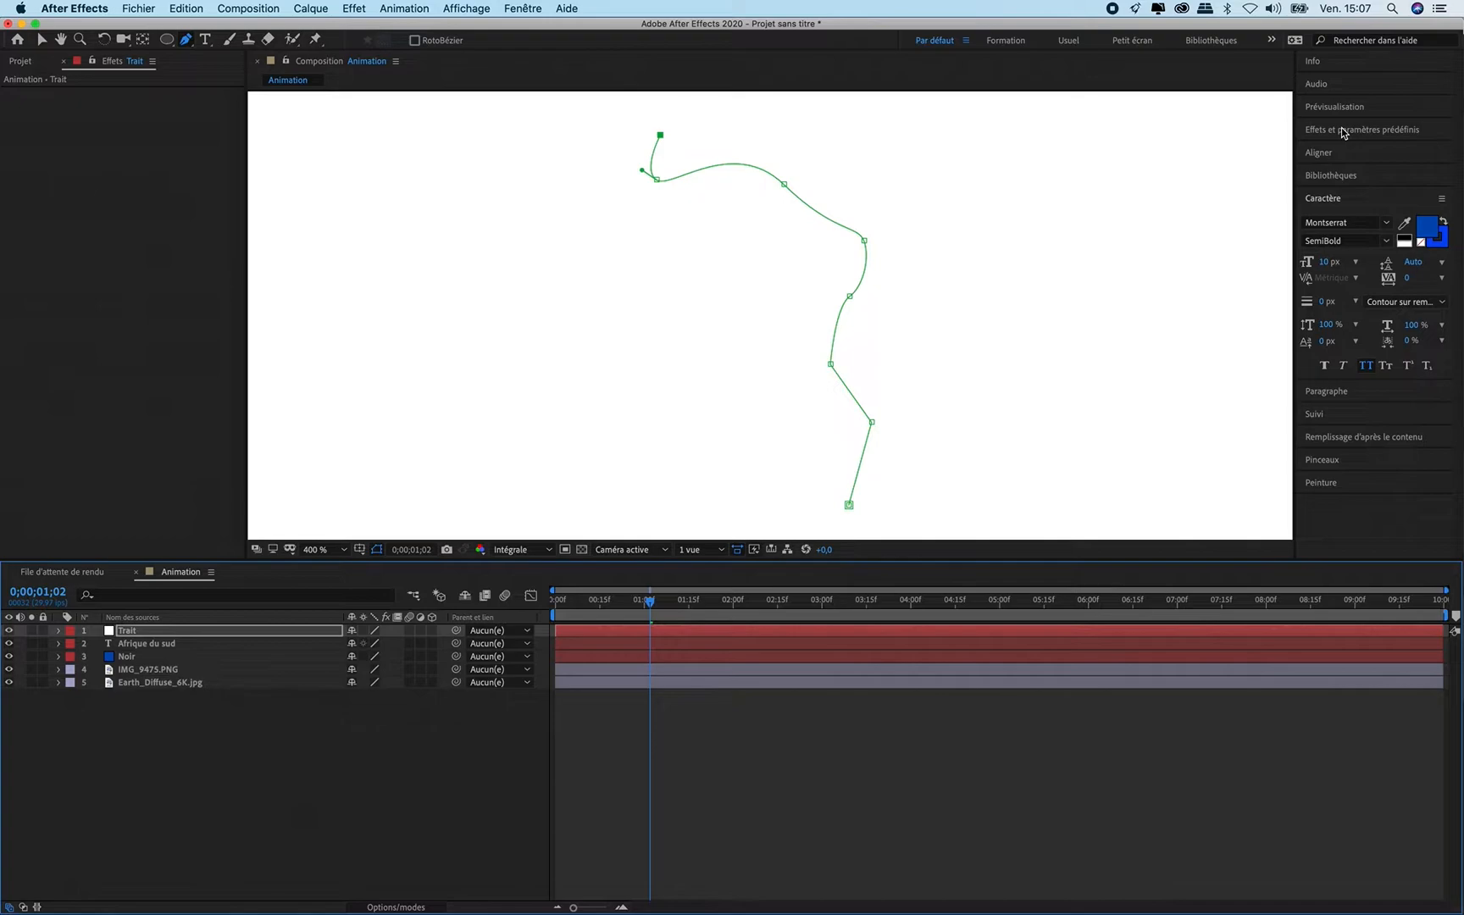
left_click(1345, 131)
left_click(1357, 150)
type("sph")
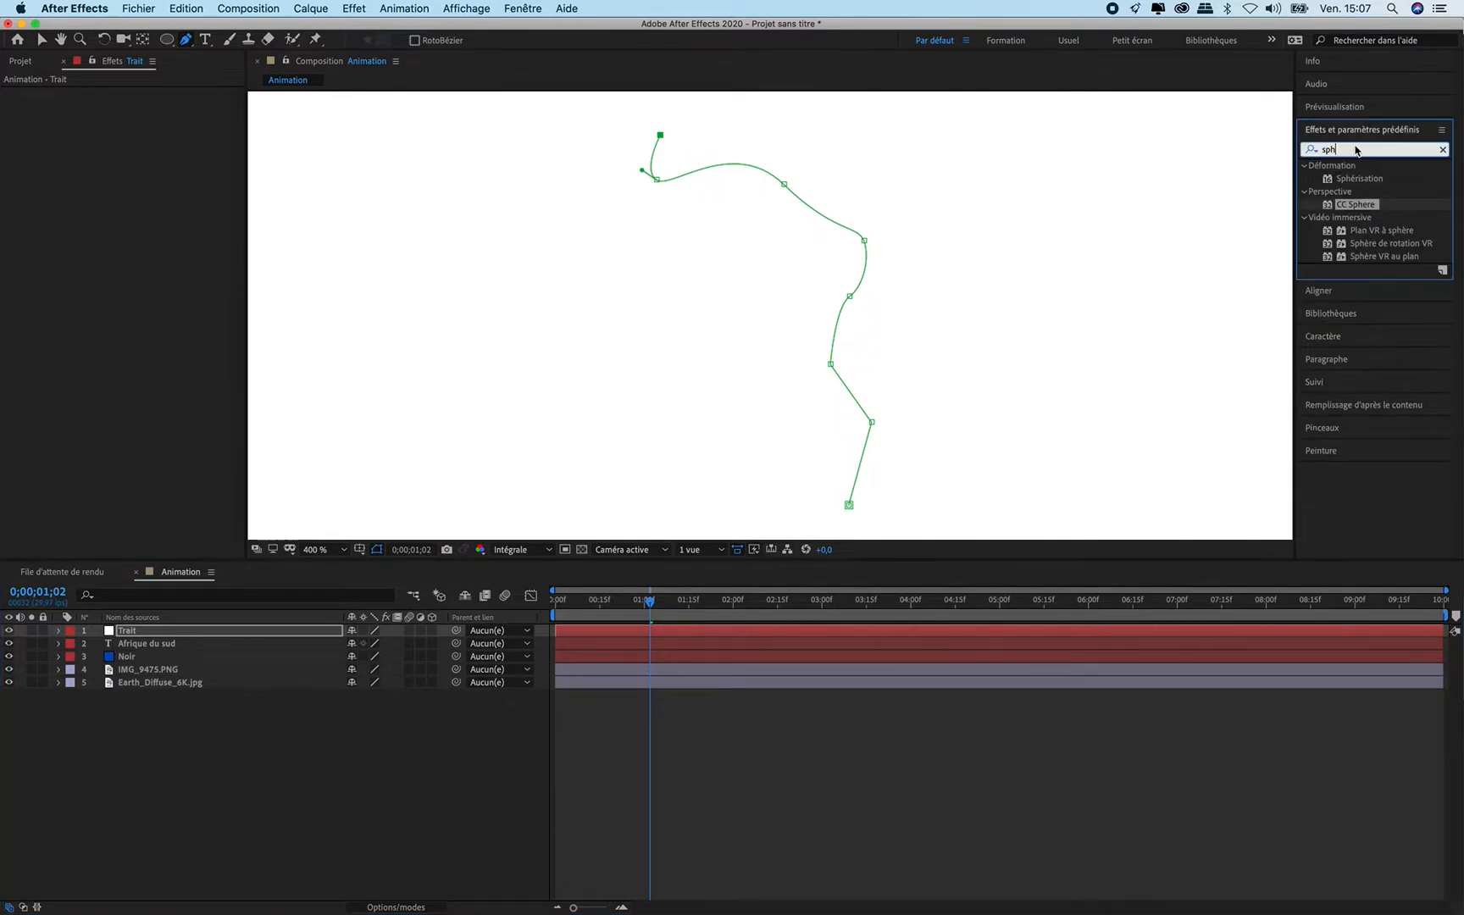
key("BackSpace")
key("BackSpace")
key("BackSpace")
type("trai")
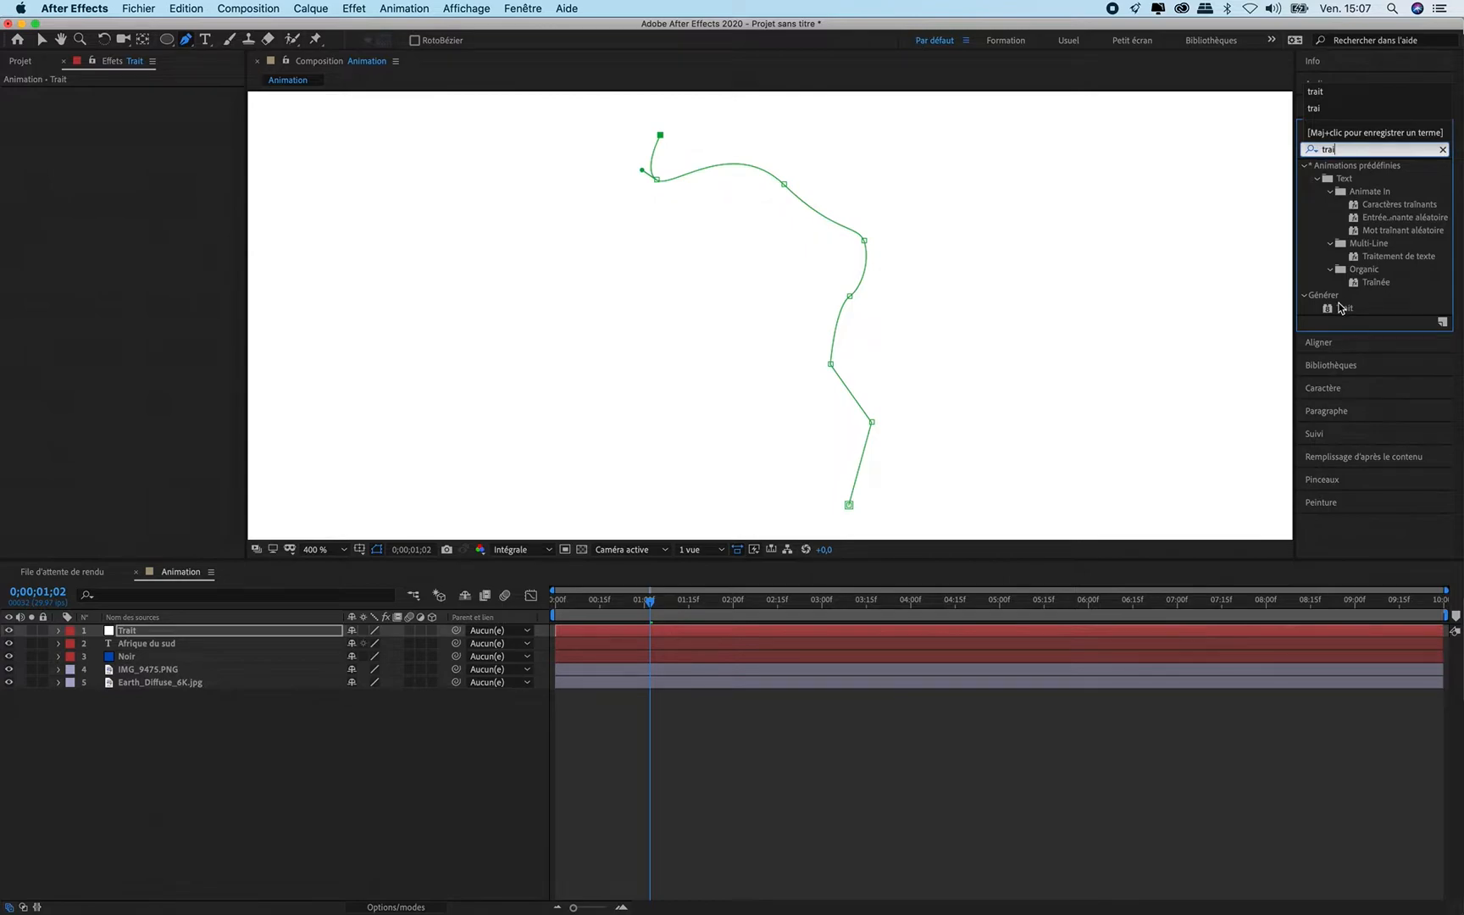
left_click_drag(1343, 309, 1000, 283)
key("v")
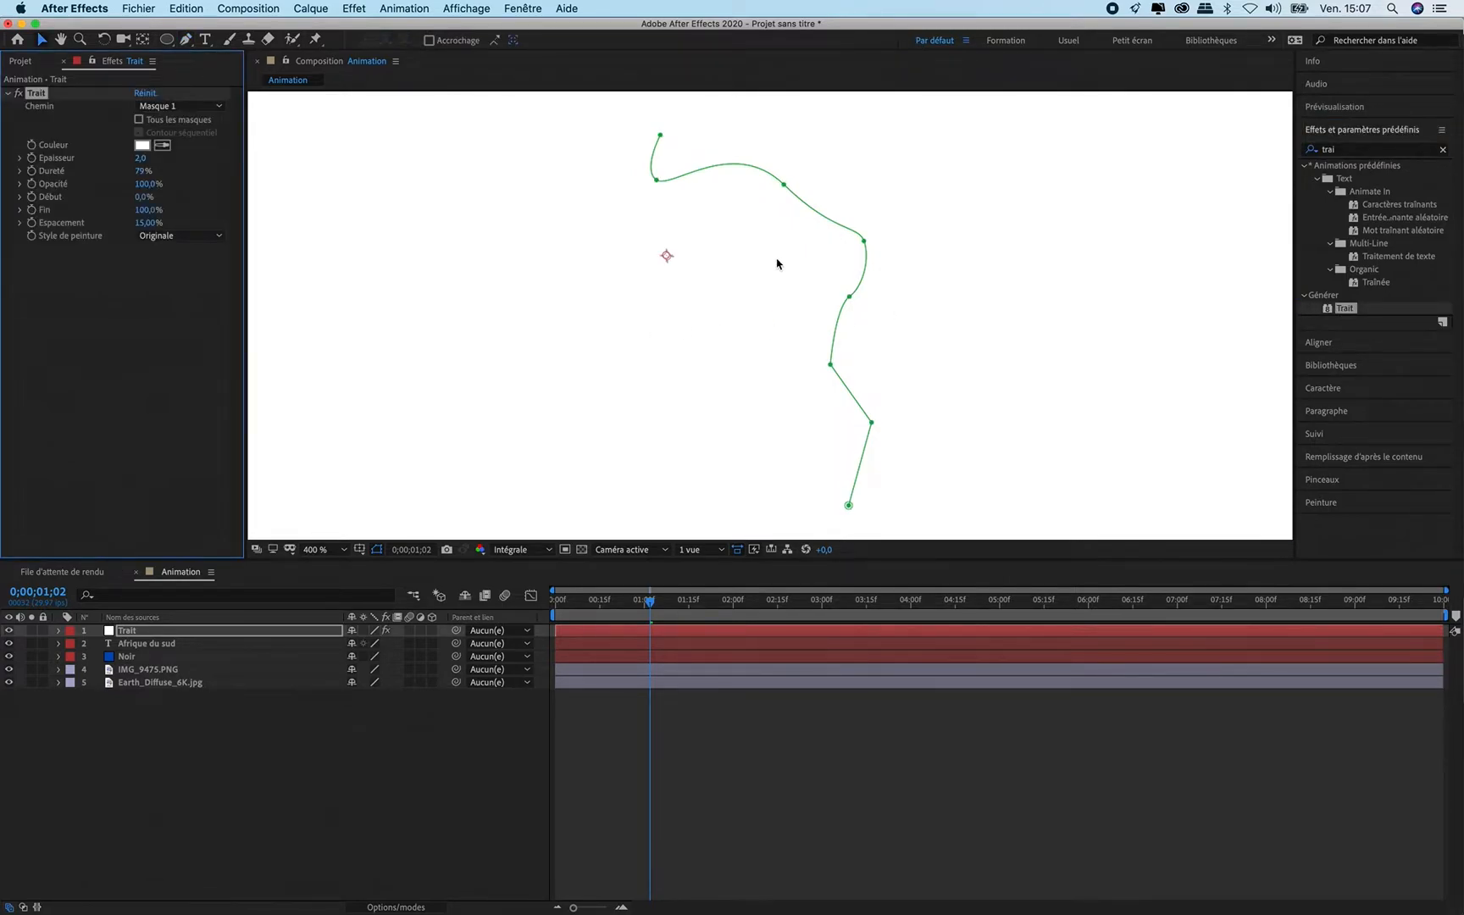
Step: Set the Trait effect's Style de peinture to Transparent, keep Masque 1 as its path, and expand the Trait layer
left_click(176, 237)
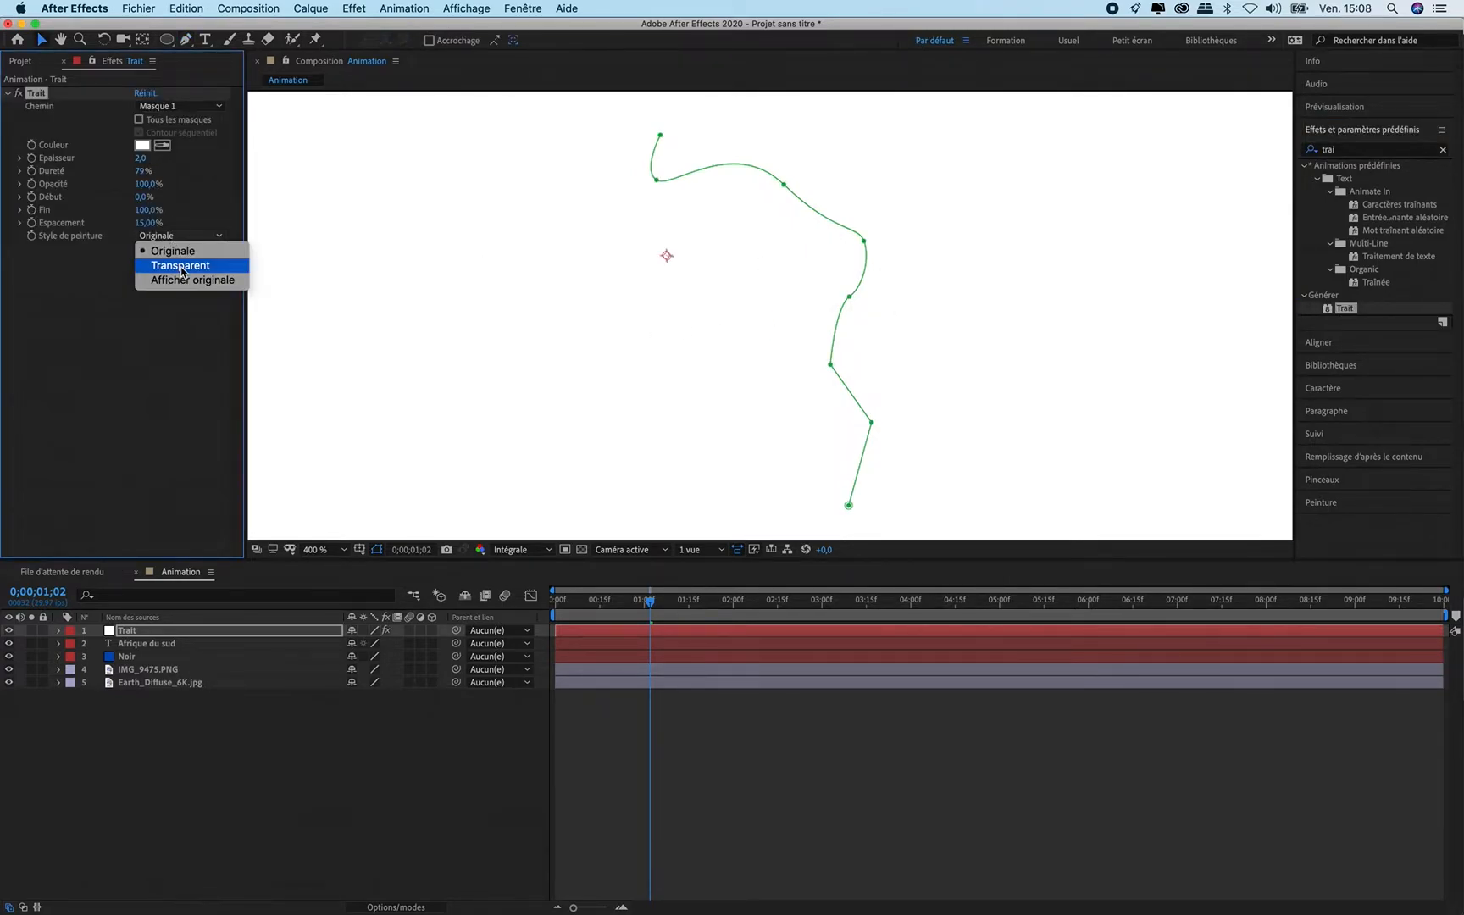
left_click(180, 266)
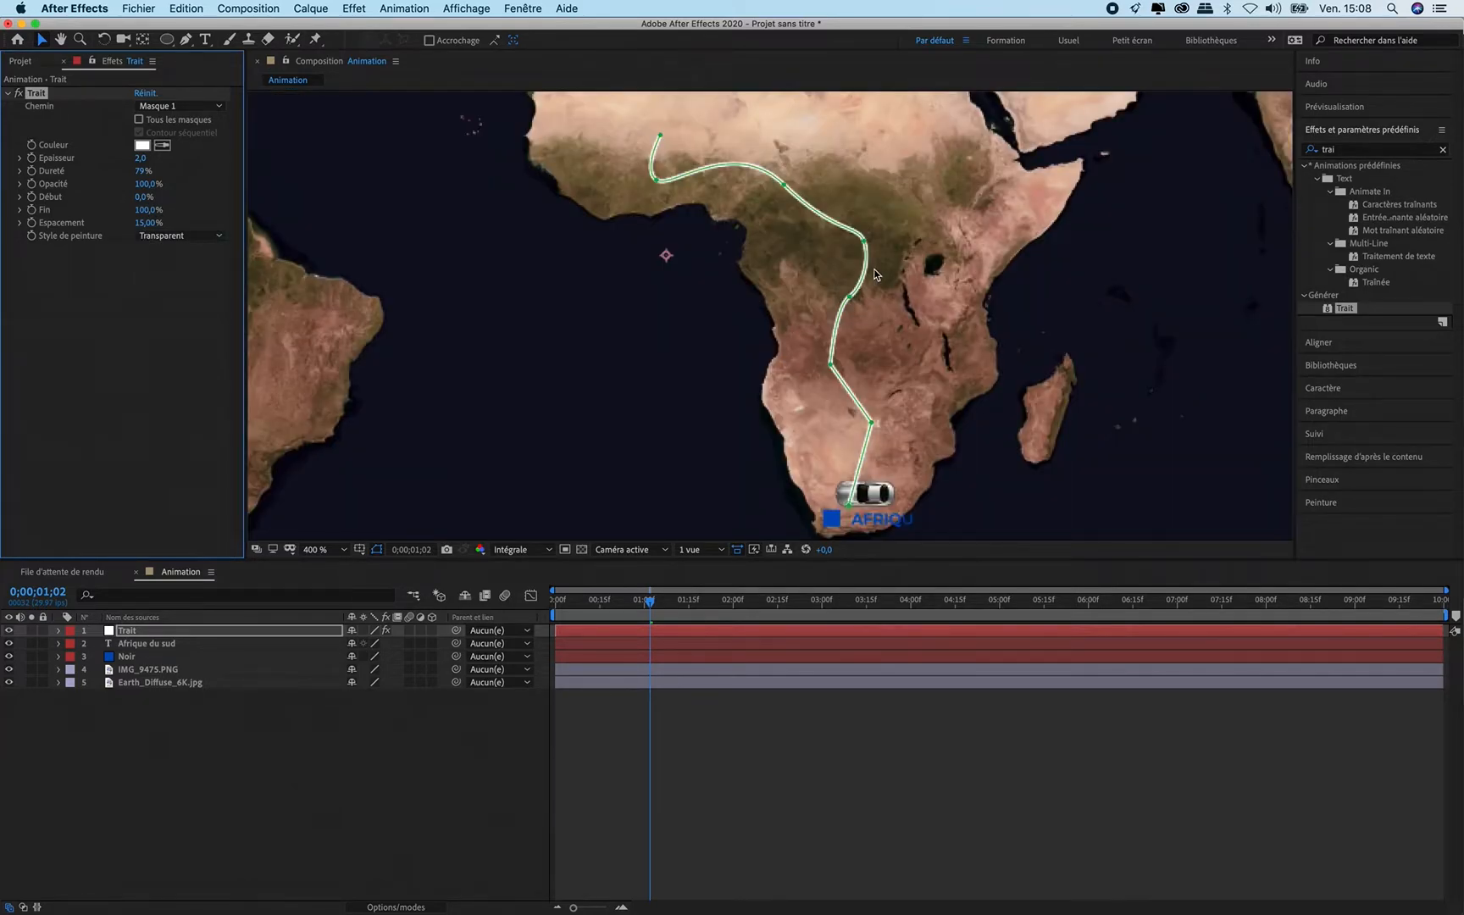
left_click(162, 110)
left_click(123, 111)
left_click(58, 631)
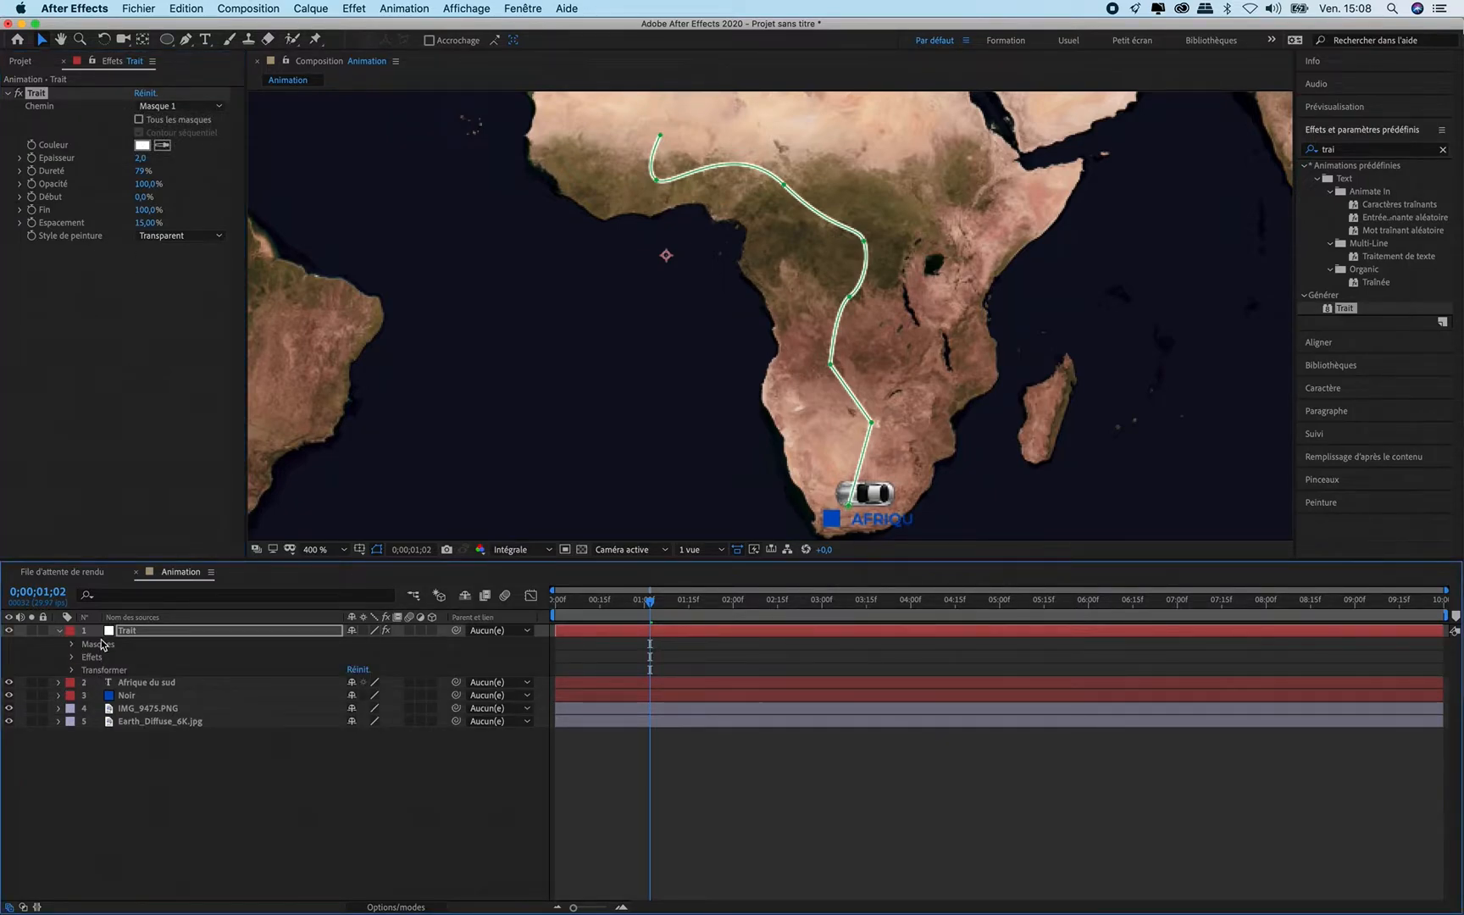
Step: Set the Trait effect's Epaisseur to 1,5 and its Fin to 0,0%, and move the playhead to 0;00;01;19
left_click(142, 158)
left_click(142, 158)
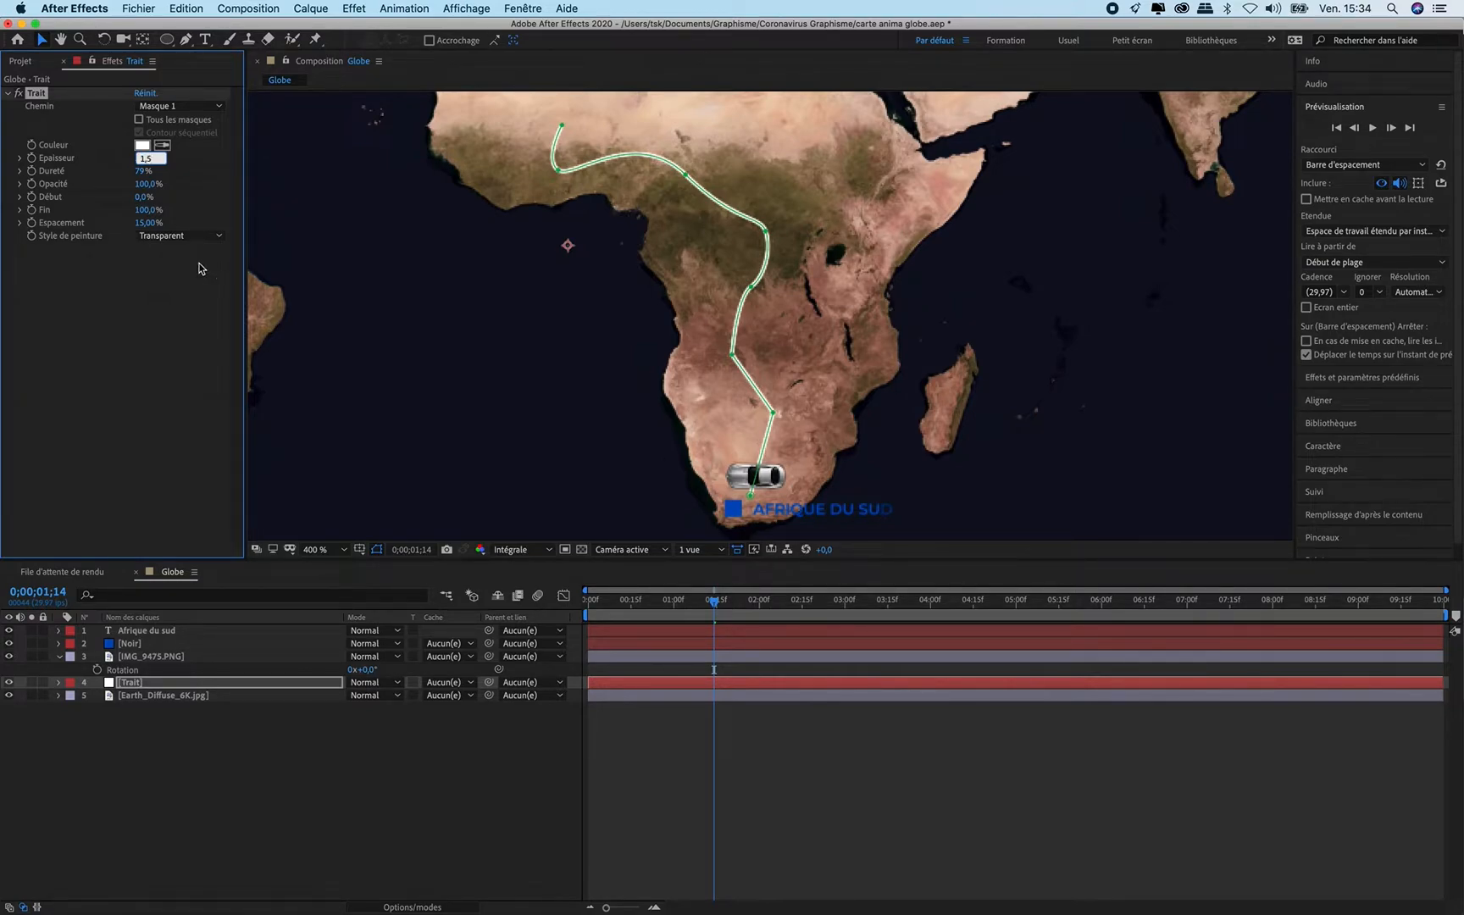
left_click(153, 348)
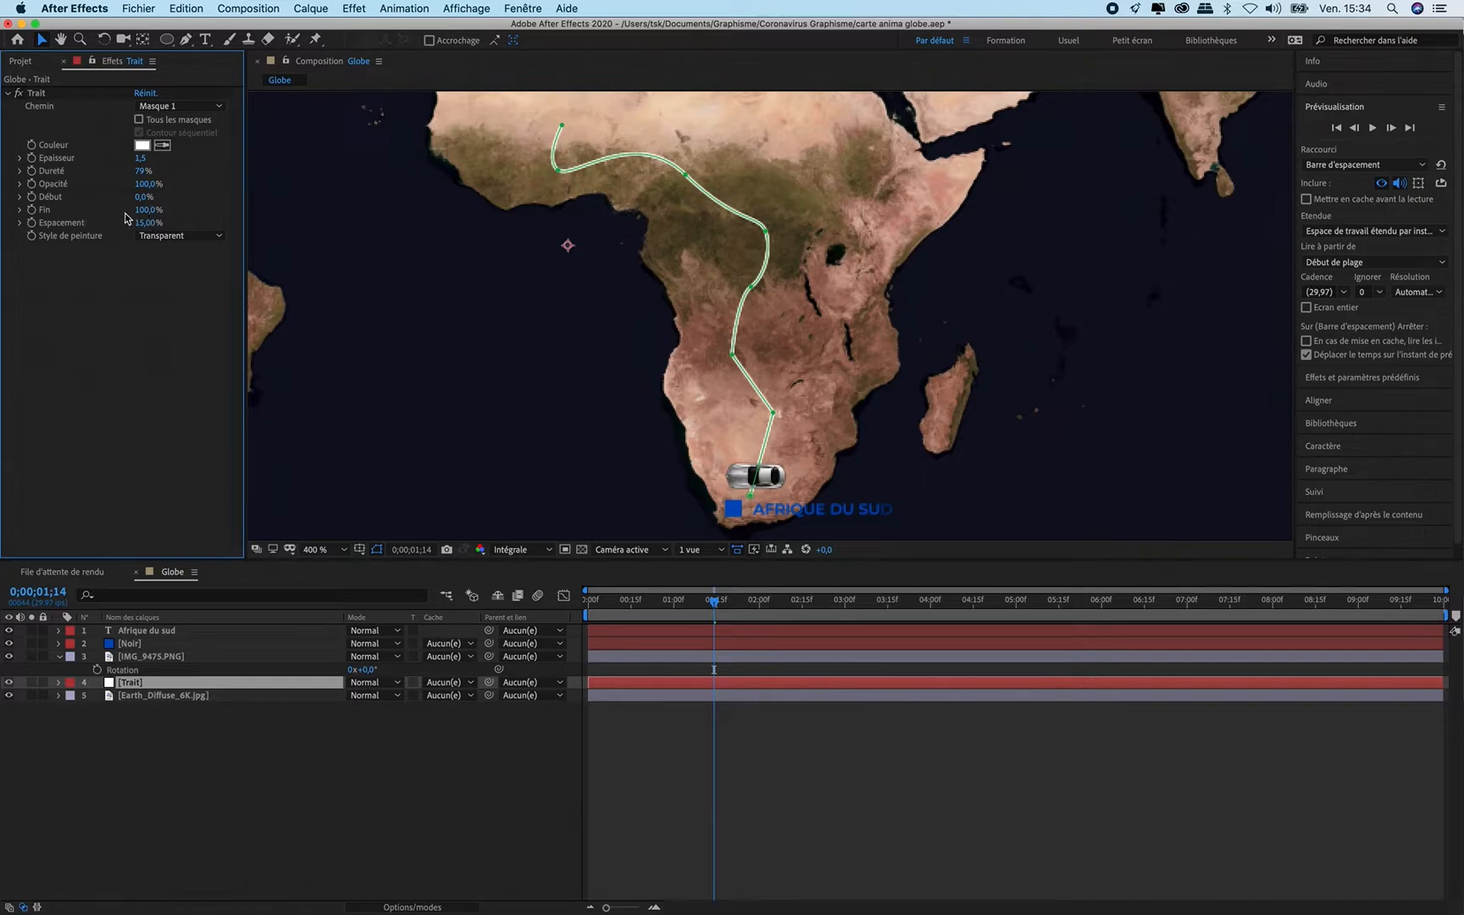
left_click_drag(146, 210, 3, 209)
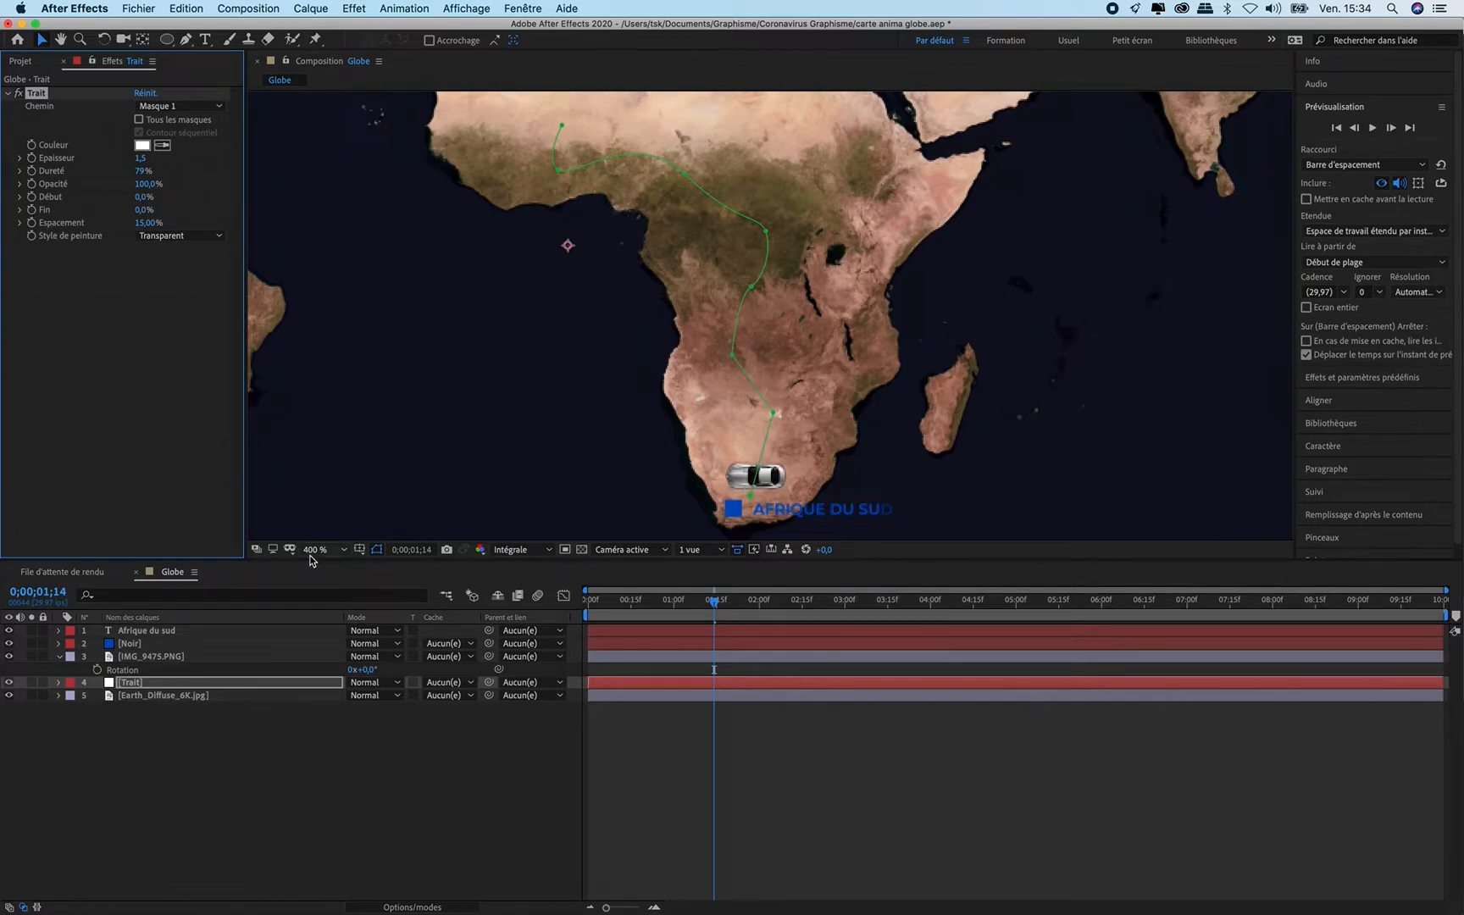
mouse_move(710, 604)
left_mouse_down()
mouse_move(639, 603)
mouse_move(735, 605)
mouse_move(662, 605)
mouse_move(728, 626)
left_mouse_up()
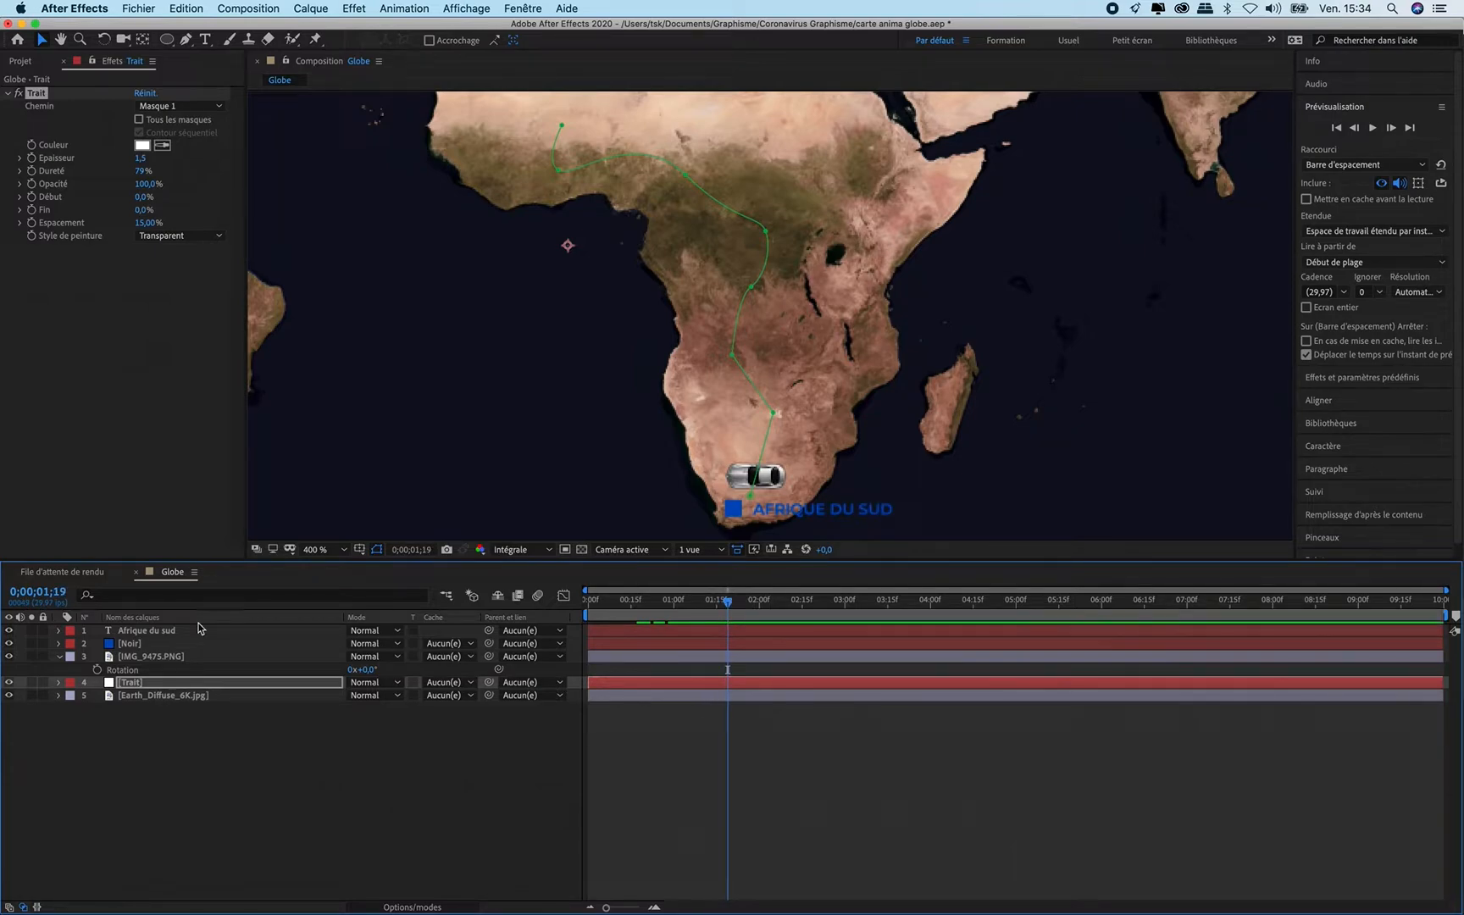
Step: Change the Noir solid's colour to bright green 00F41C in its solid settings
left_click(158, 644)
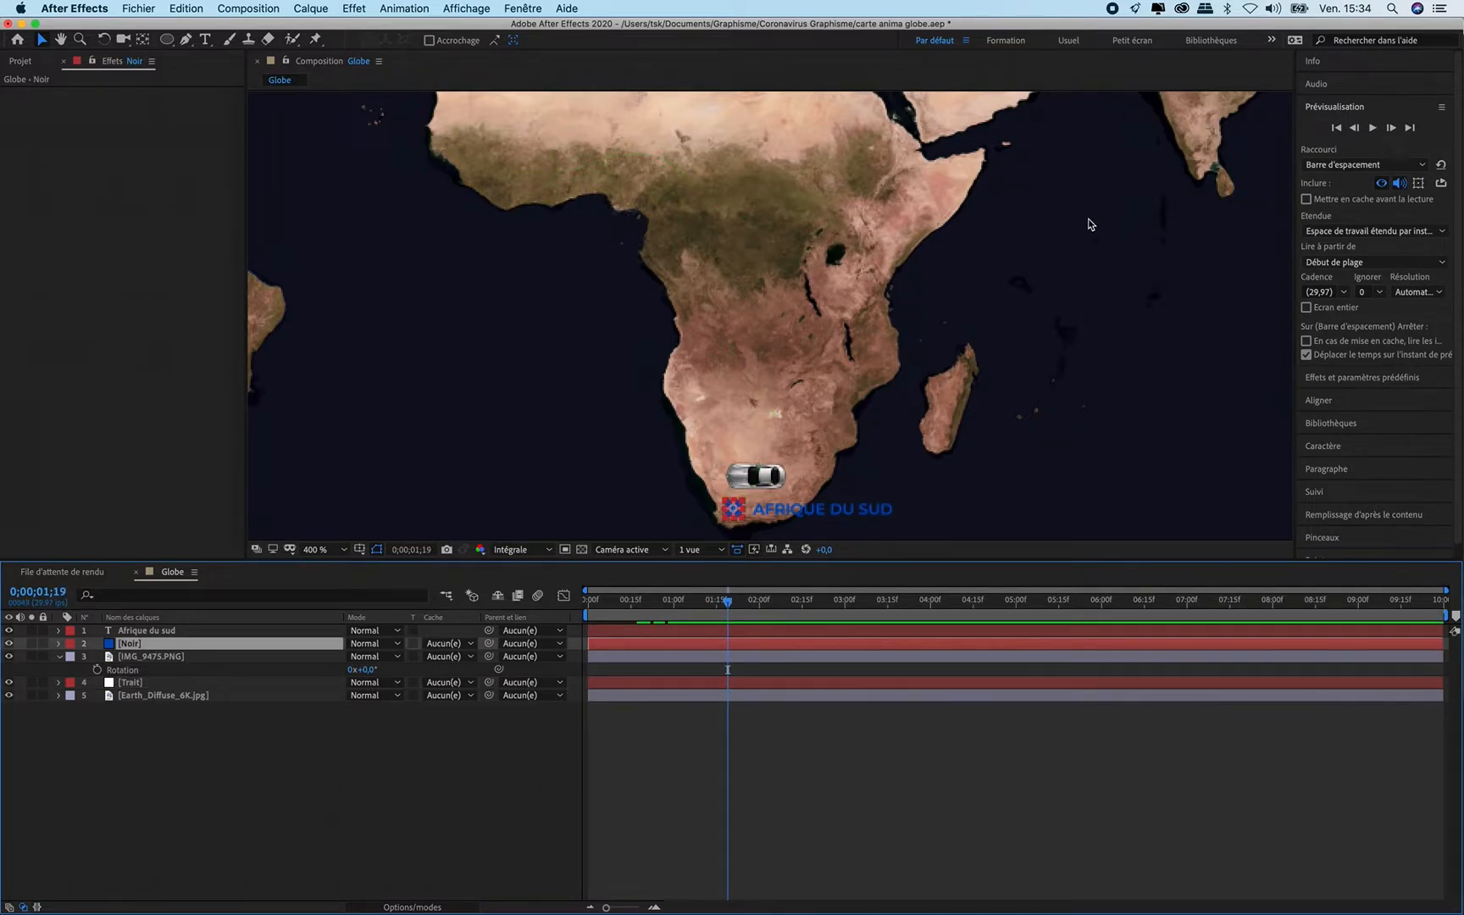
left_click(312, 8)
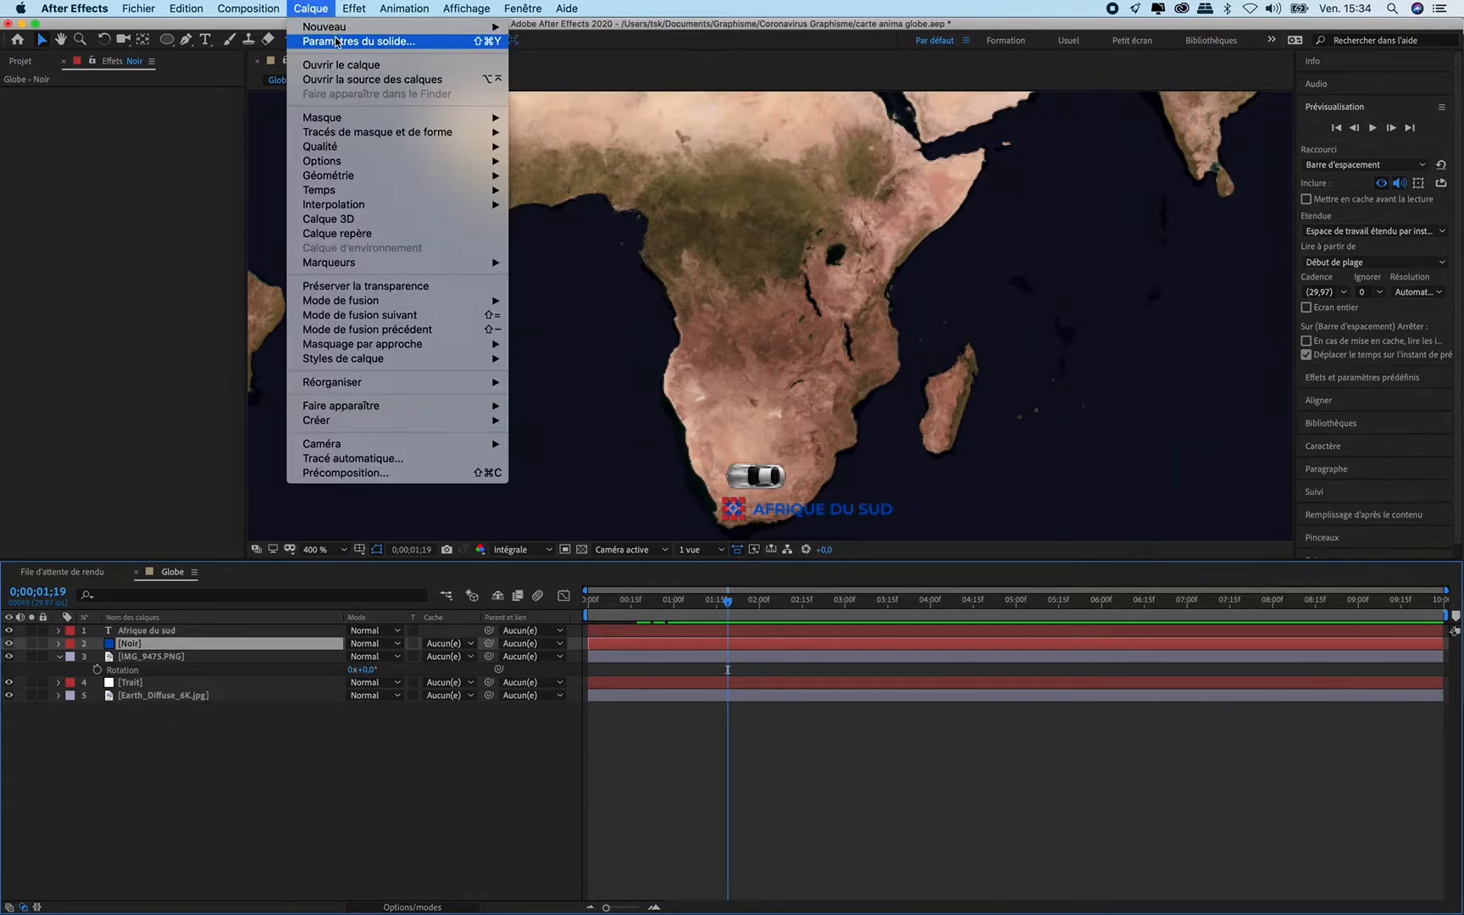
left_click(336, 40)
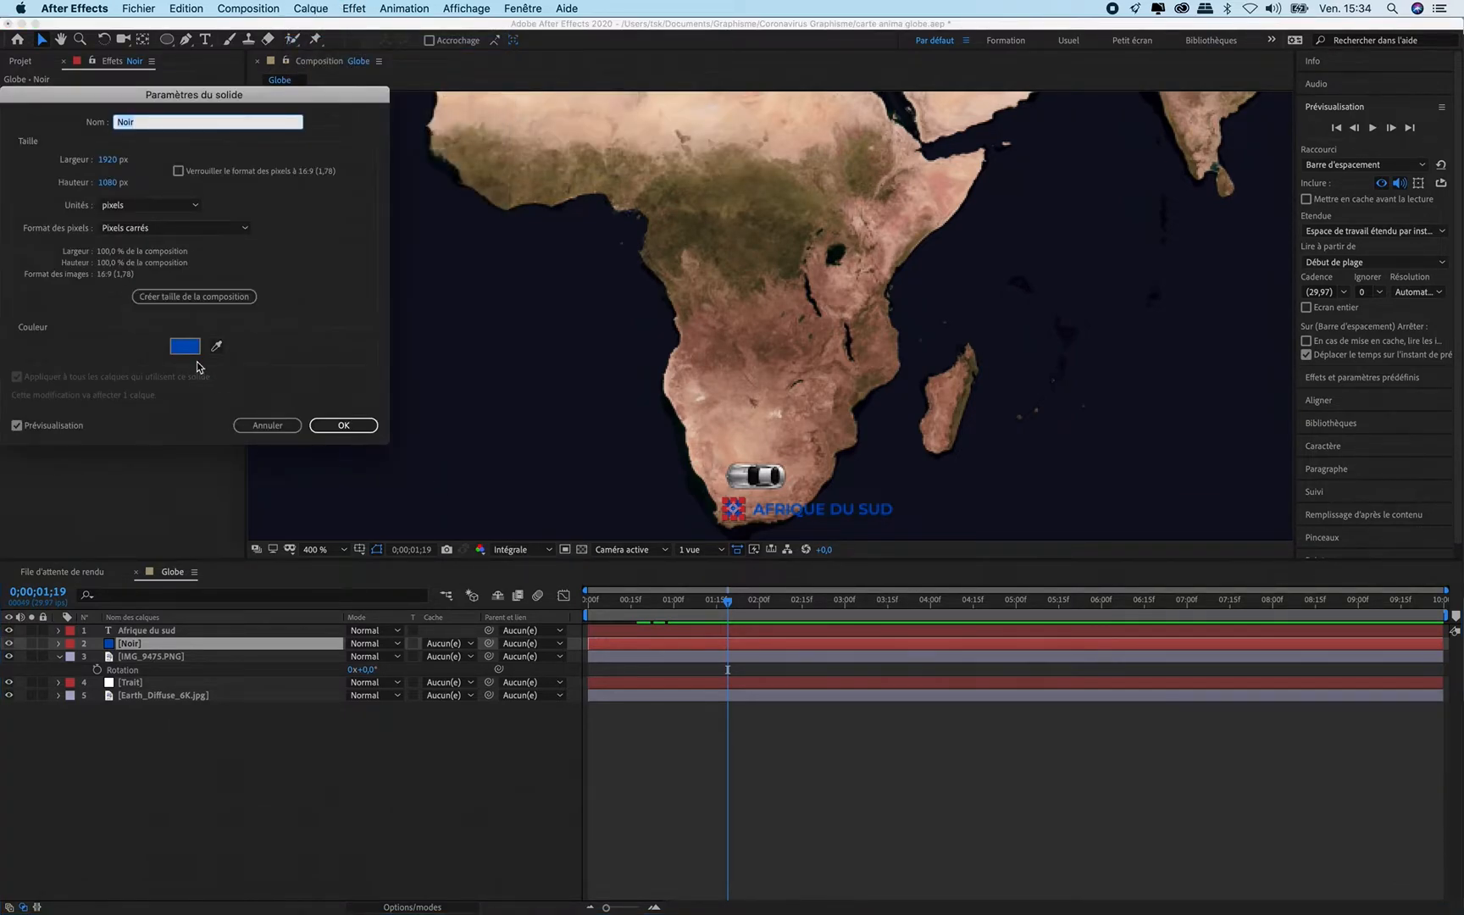
left_click(185, 346)
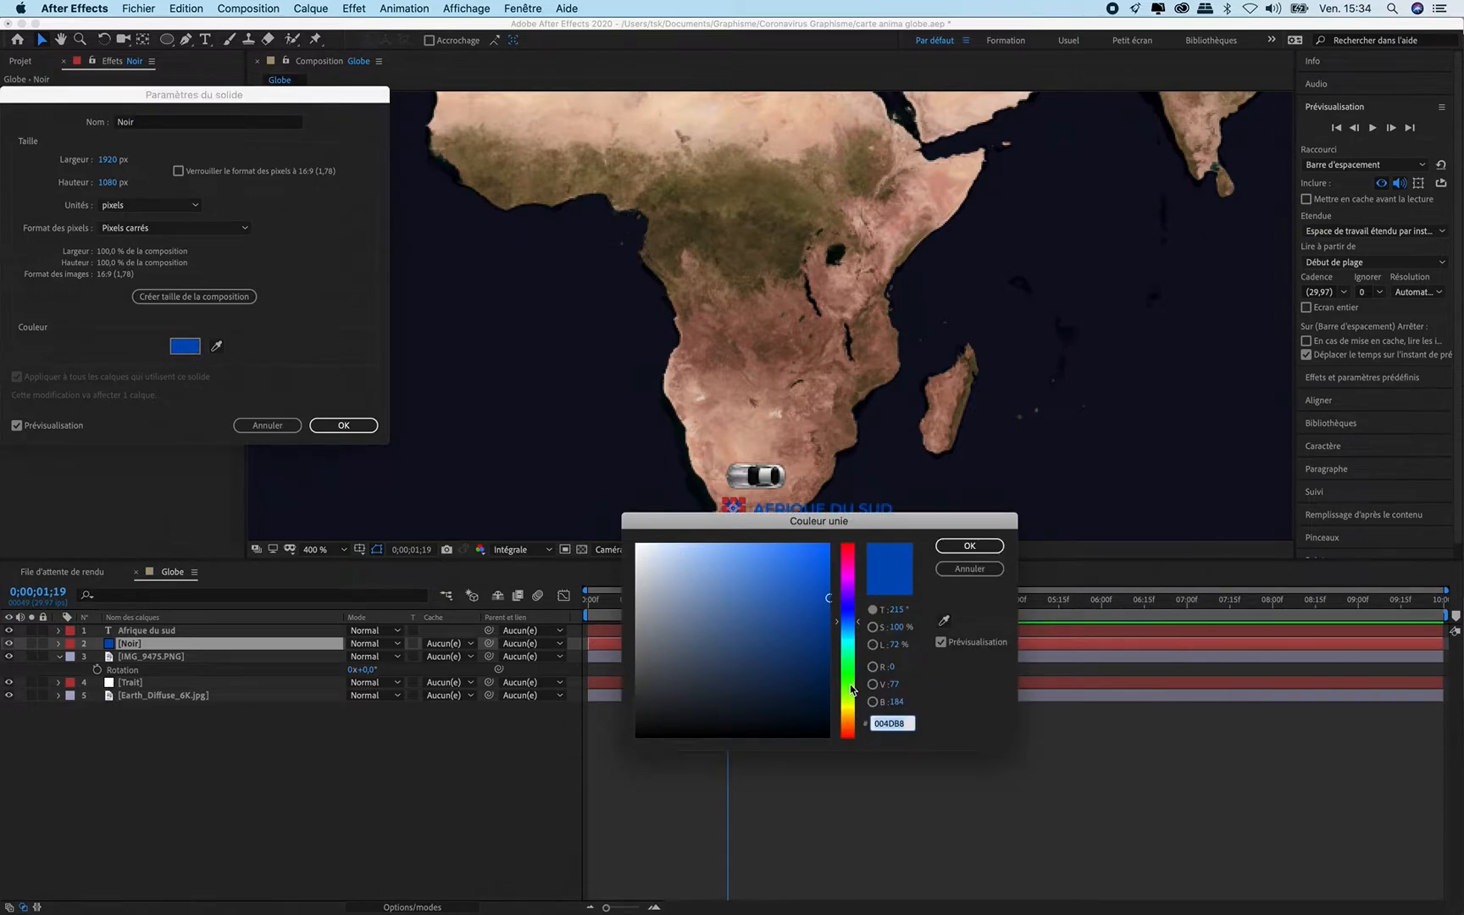
left_click(849, 708)
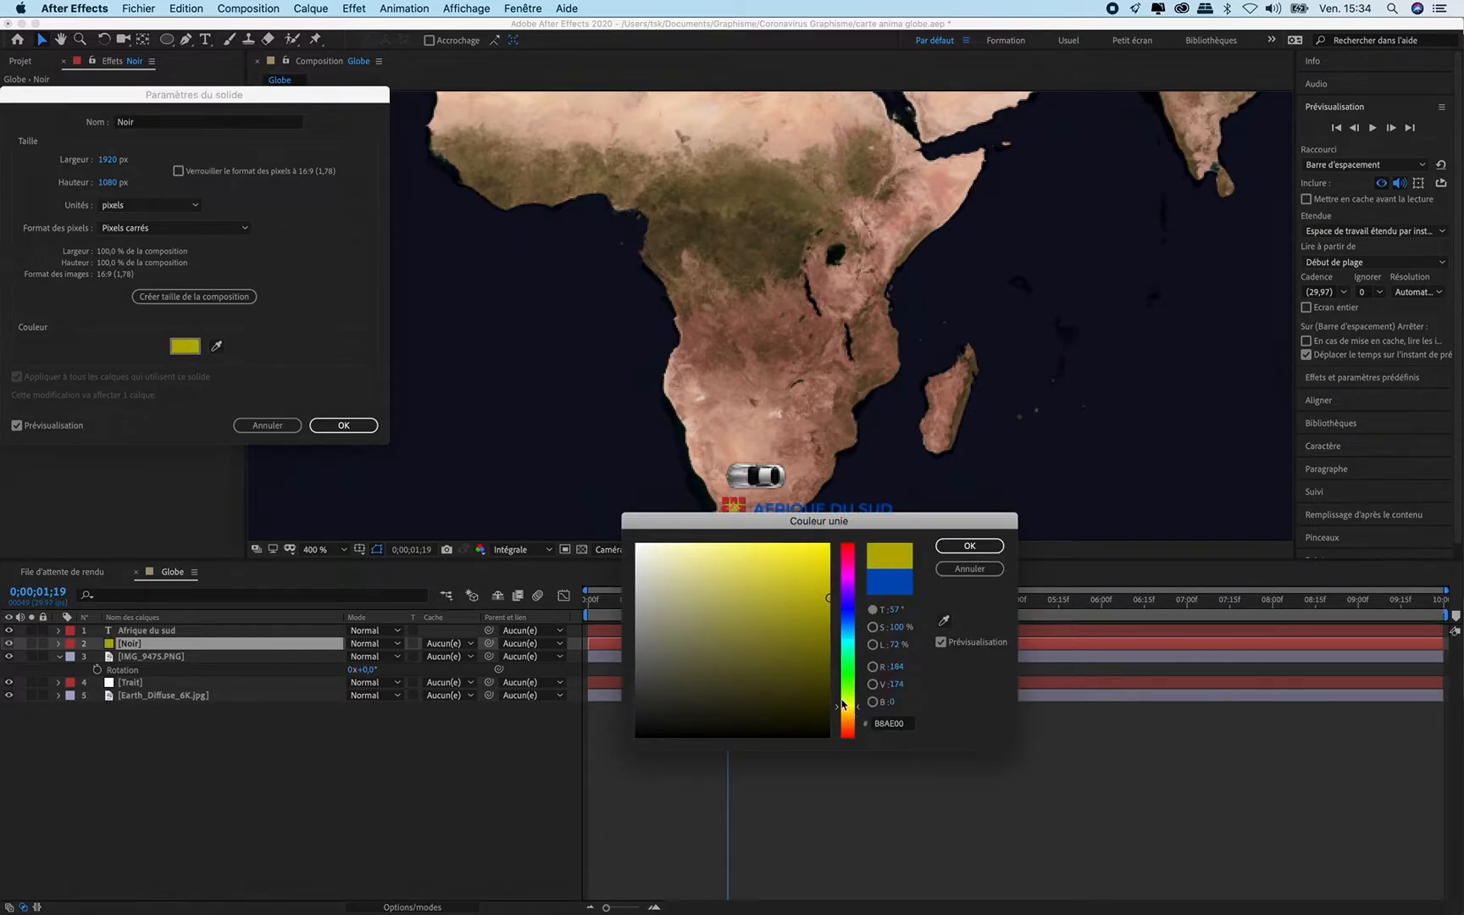
left_click_drag(851, 731, 848, 673)
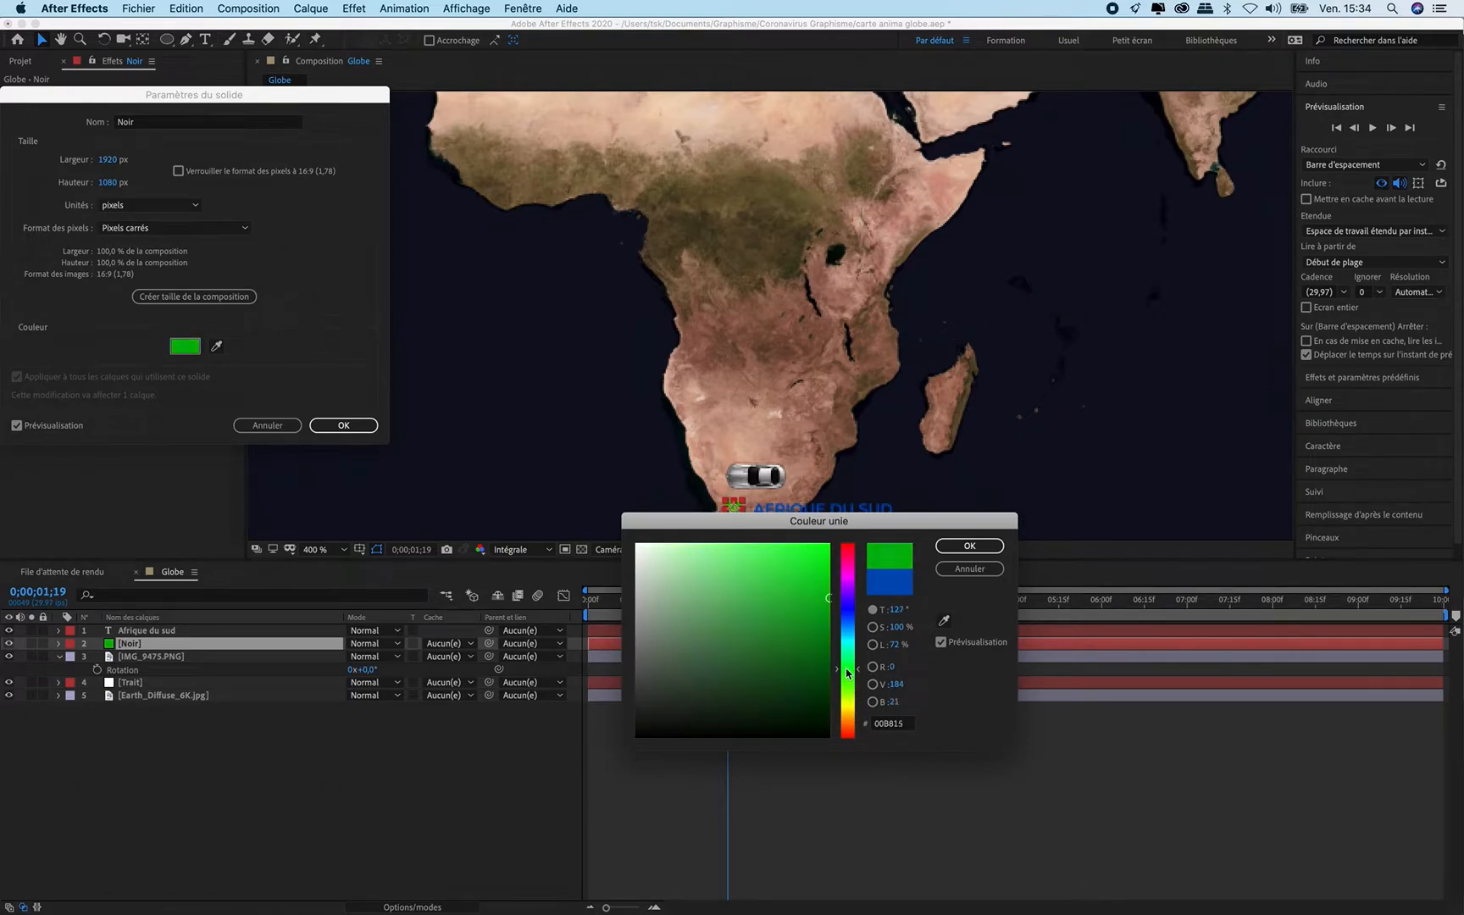
left_click_drag(812, 559, 833, 555)
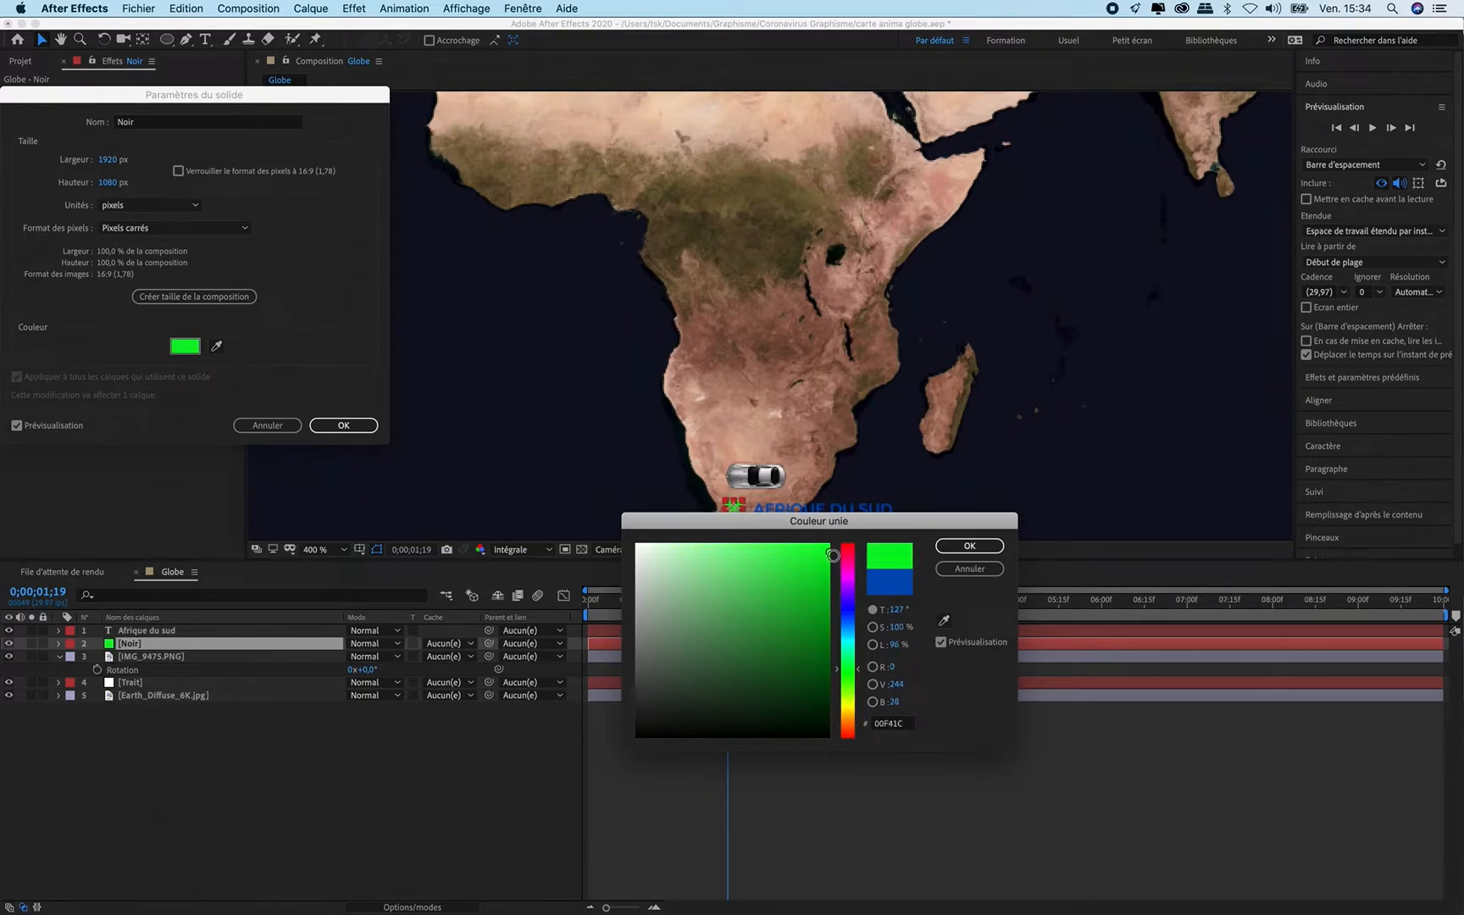
left_click(970, 545)
left_click(340, 424)
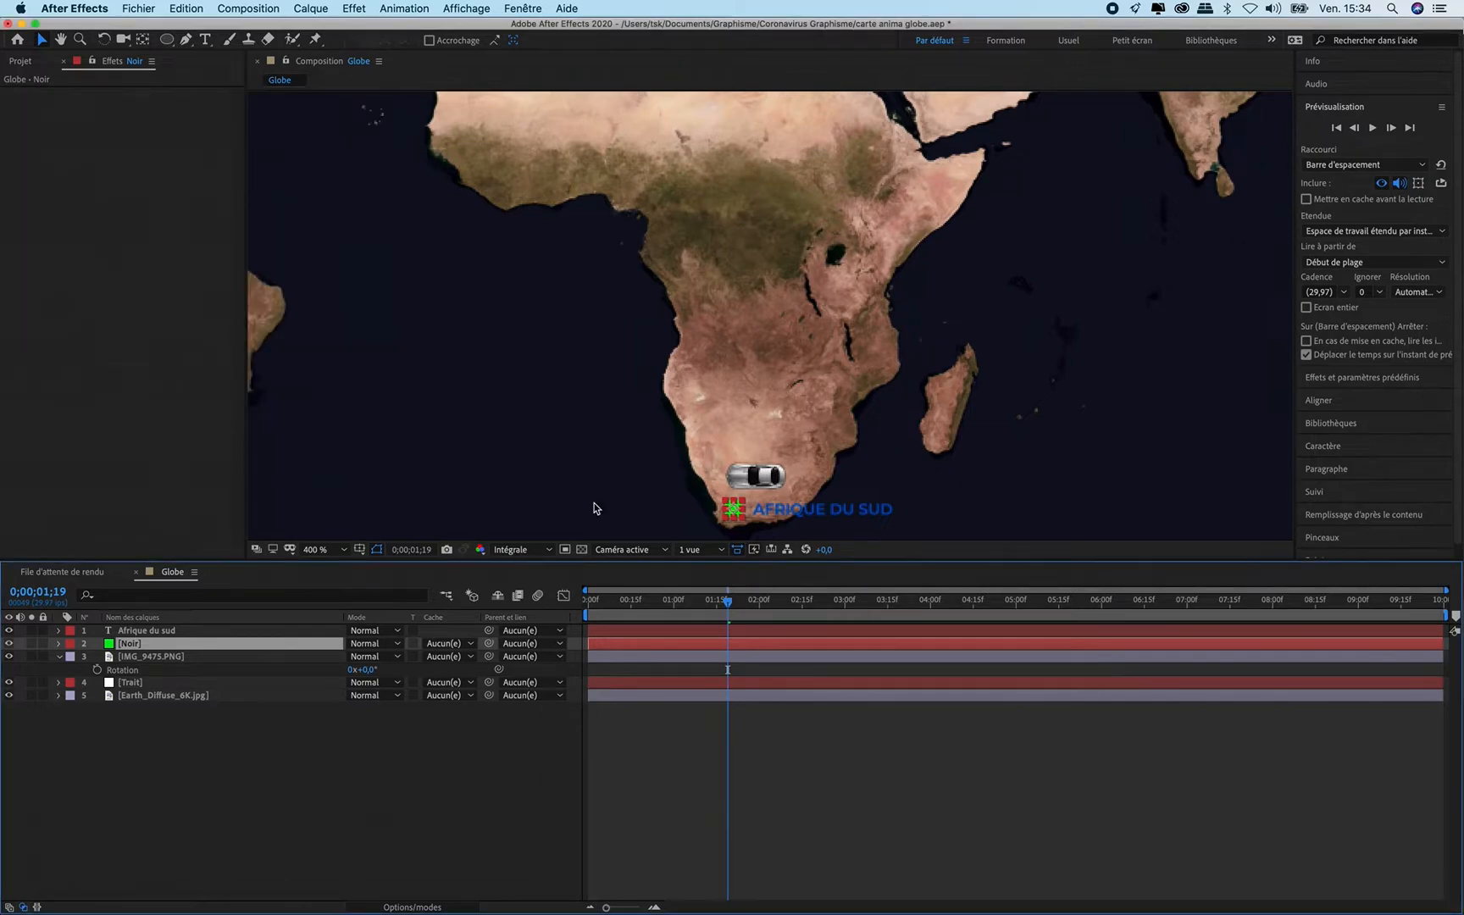
Step: Match the Afrique du sud label's fill to the green square by sampling it, and scrub through the label's appearance
left_click(807, 509)
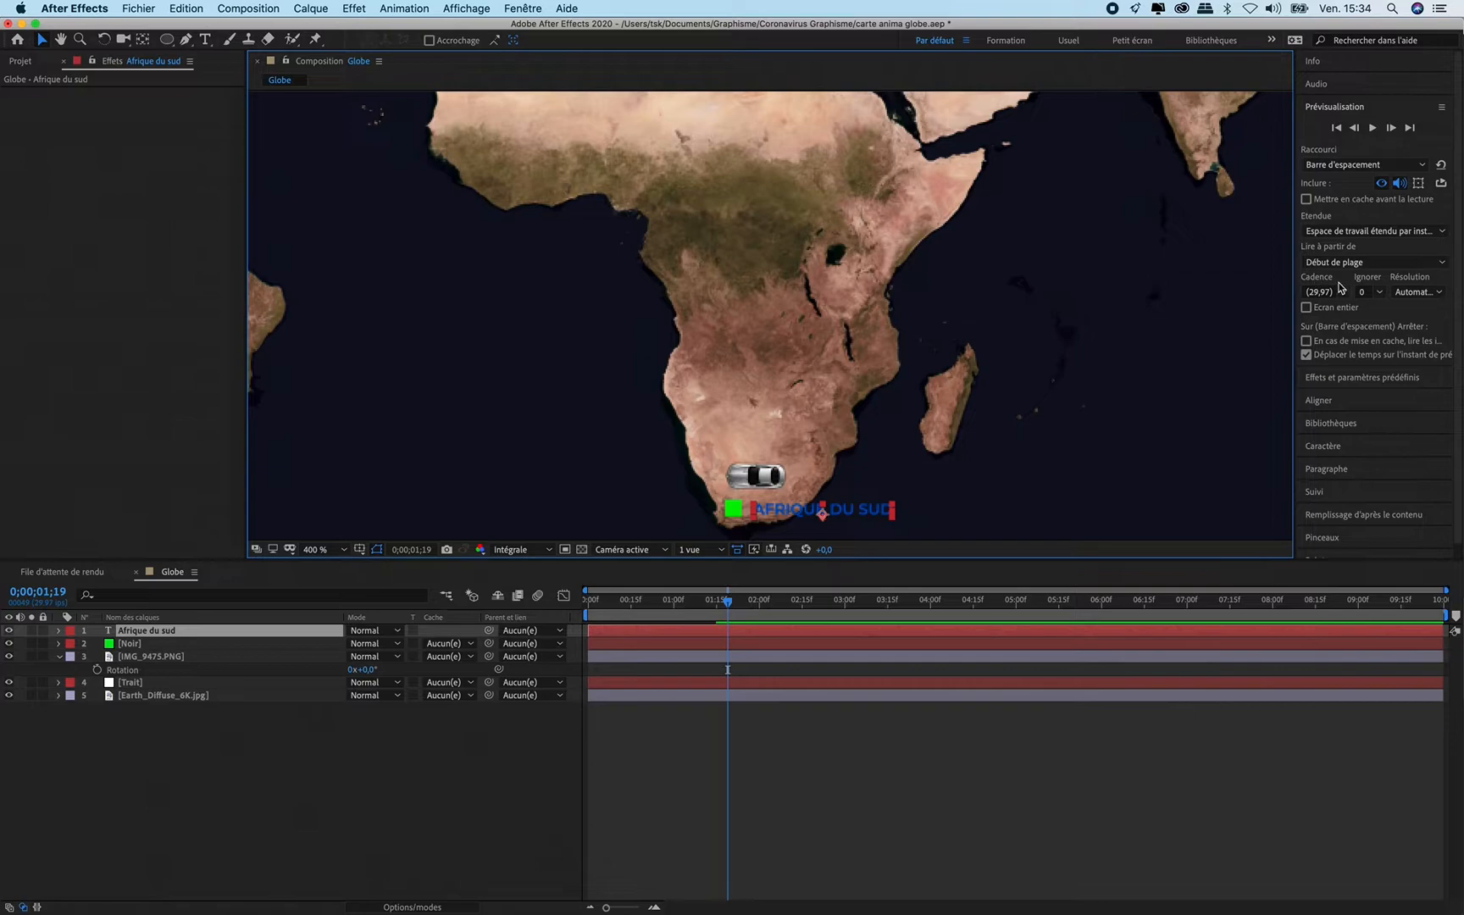
left_click(1323, 446)
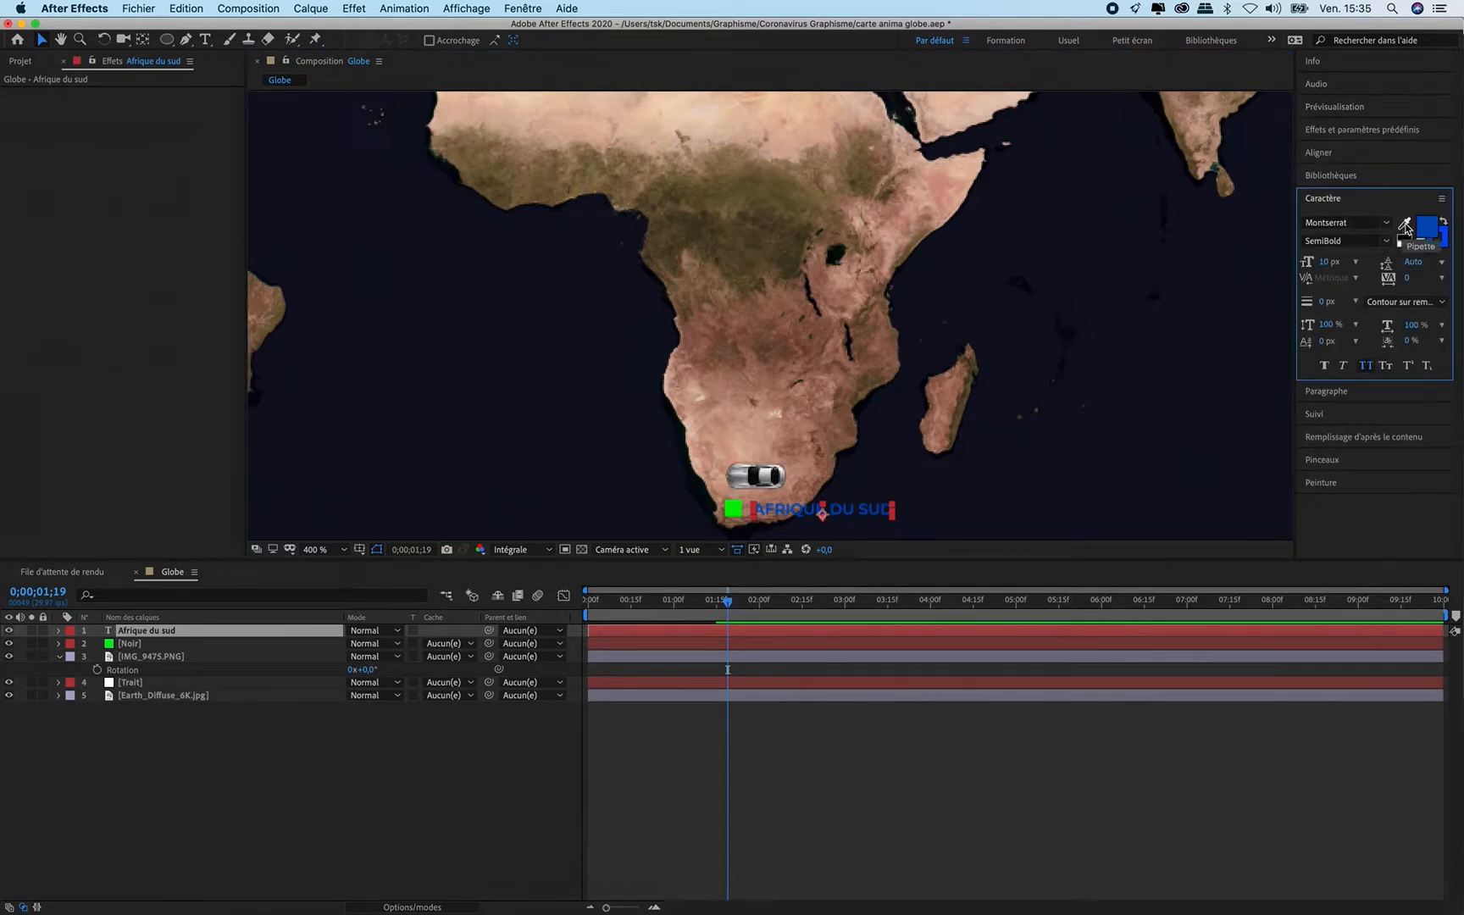
left_click(1405, 225)
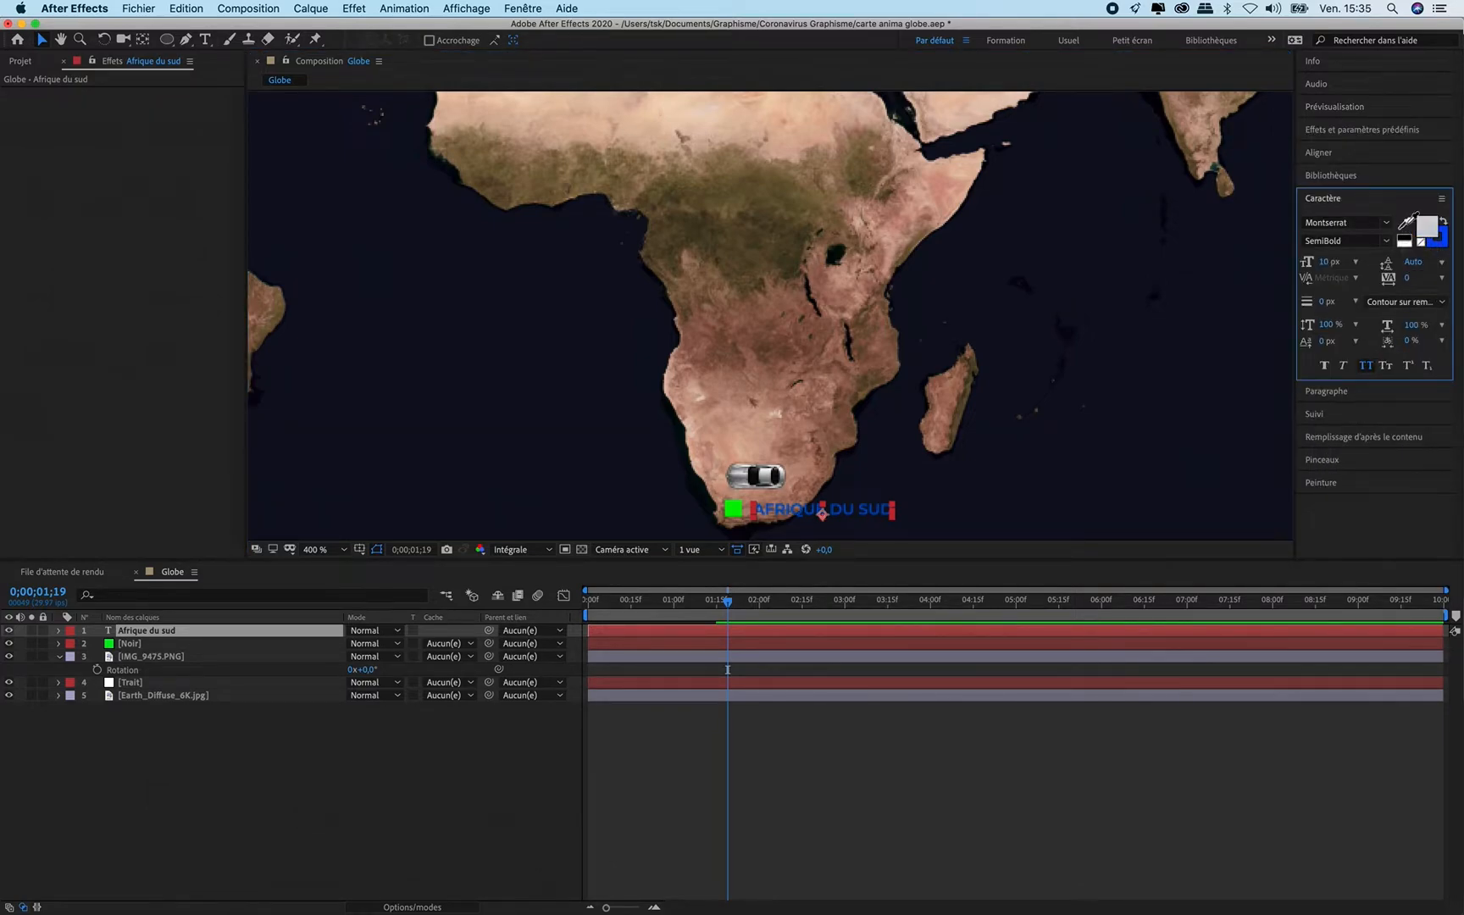
left_click(732, 509)
left_click(778, 747)
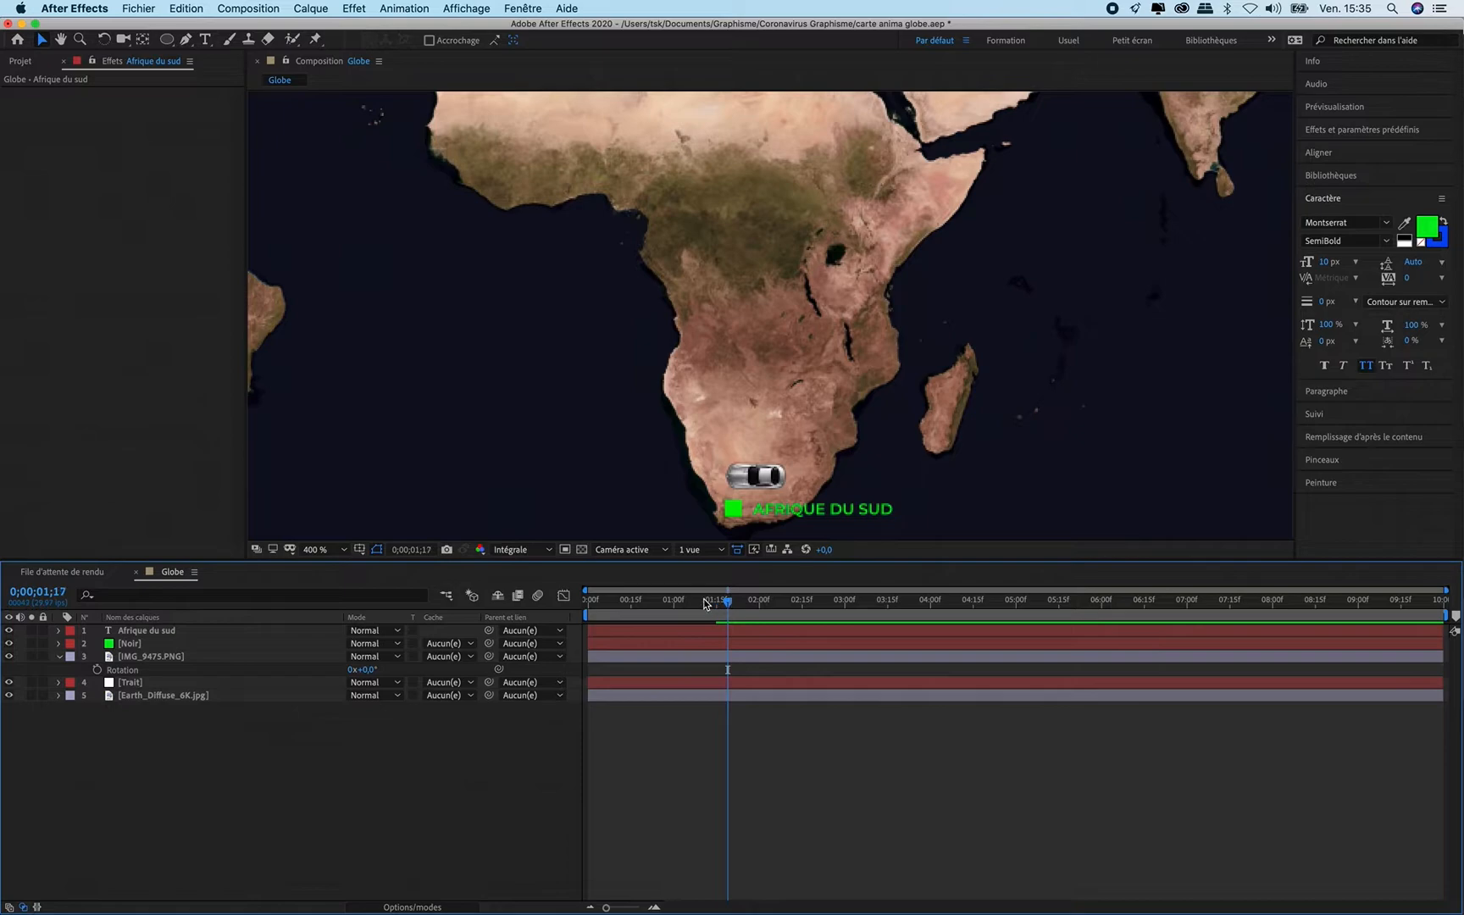
left_click_drag(680, 601, 731, 606)
Step: Keyframe the Trait effect's Début at 0,0% at 0;00;01;16 and 100,0% at 0;00;07;09
left_click(131, 682)
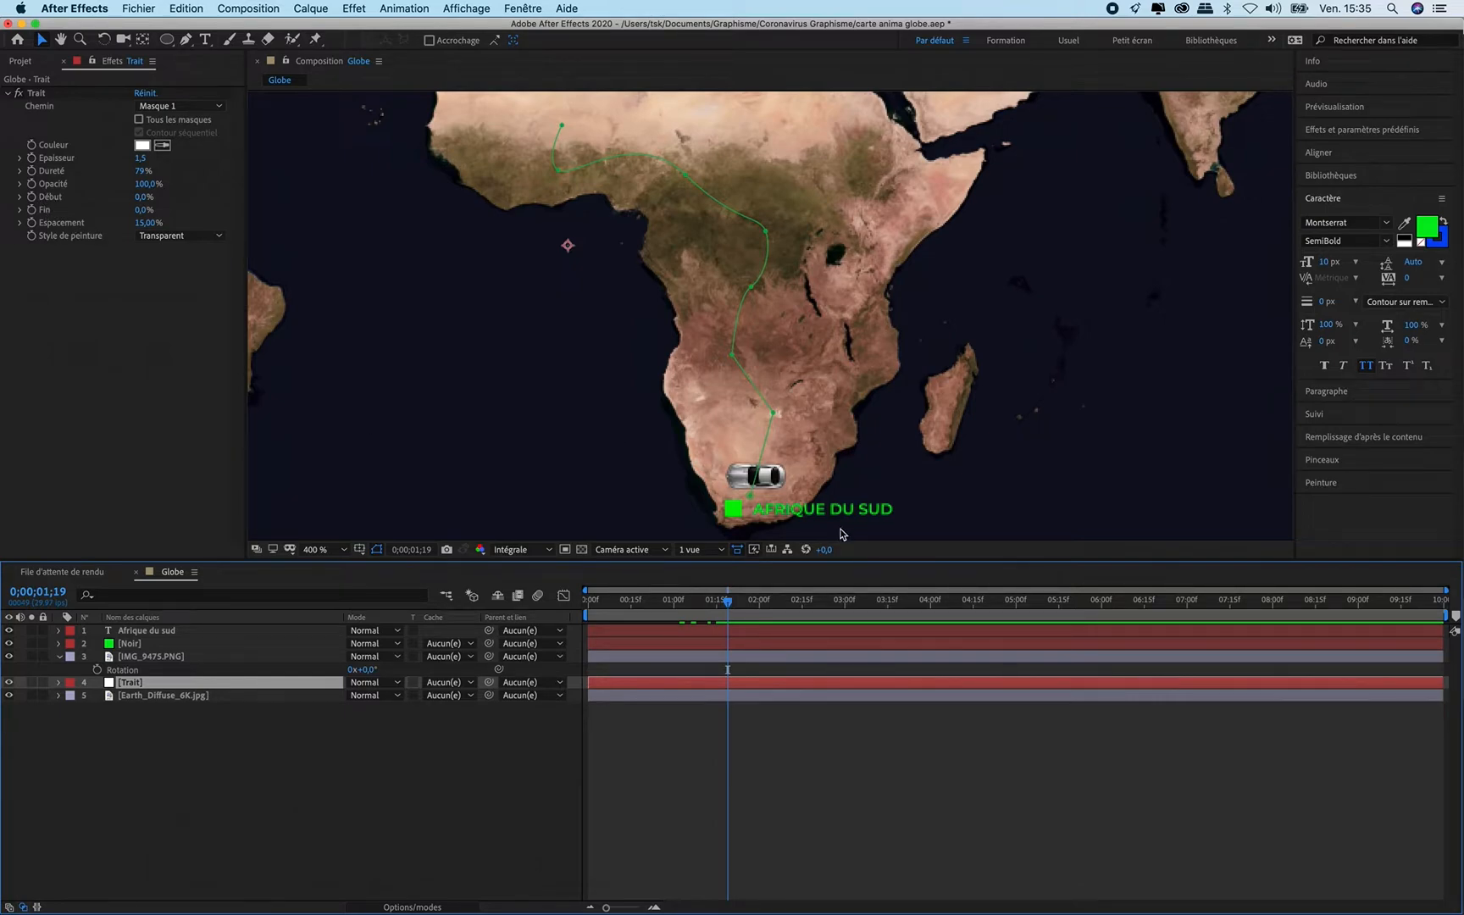
mouse_move(728, 601)
left_mouse_down()
mouse_move(706, 603)
mouse_move(721, 605)
left_mouse_up()
left_click(31, 197)
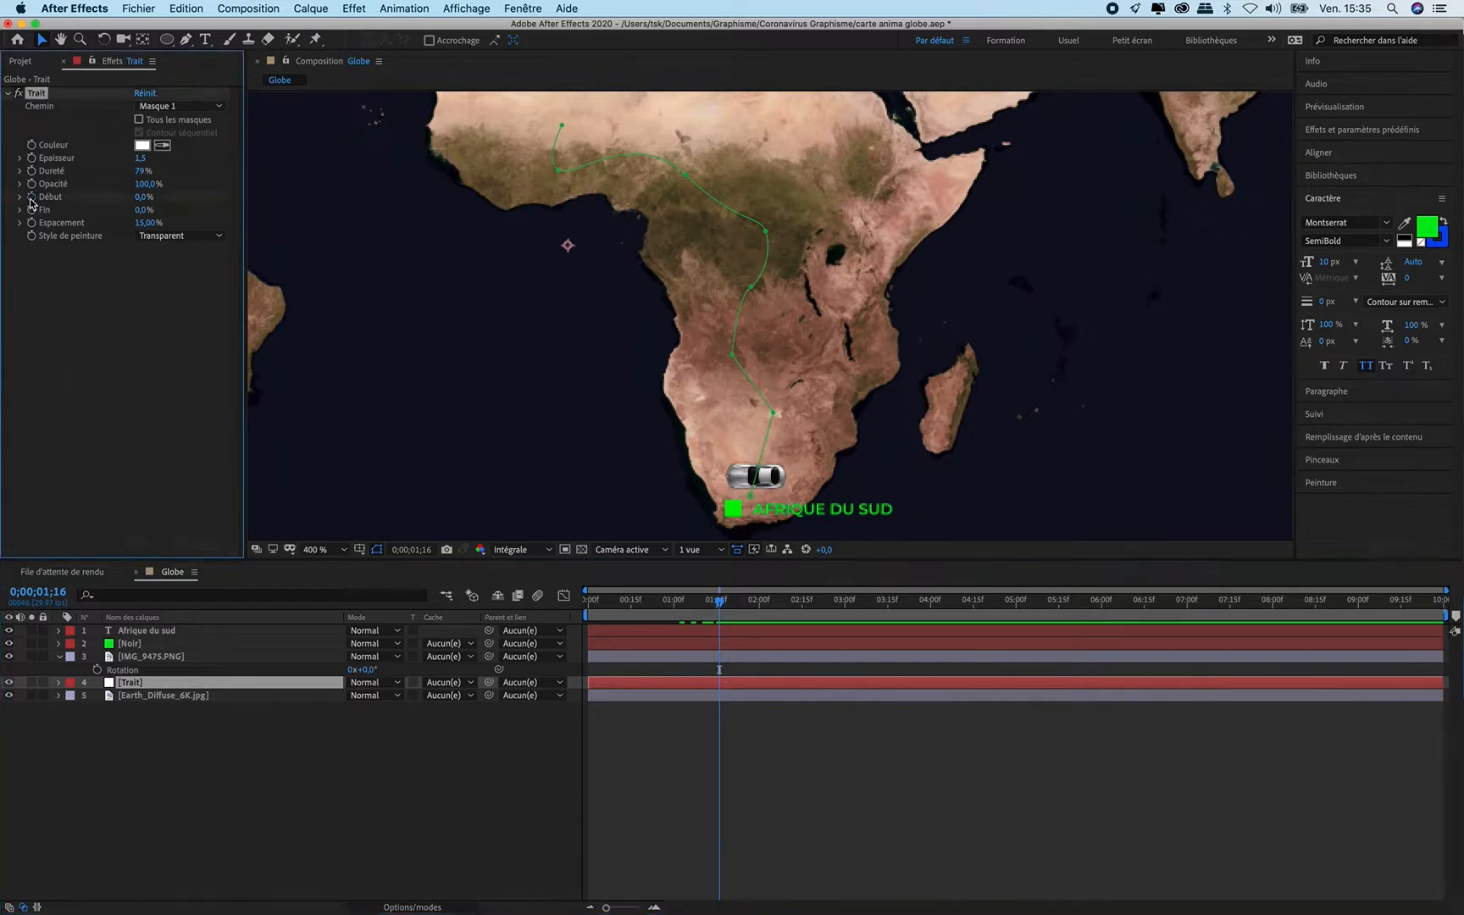
left_click_drag(724, 607, 1213, 605)
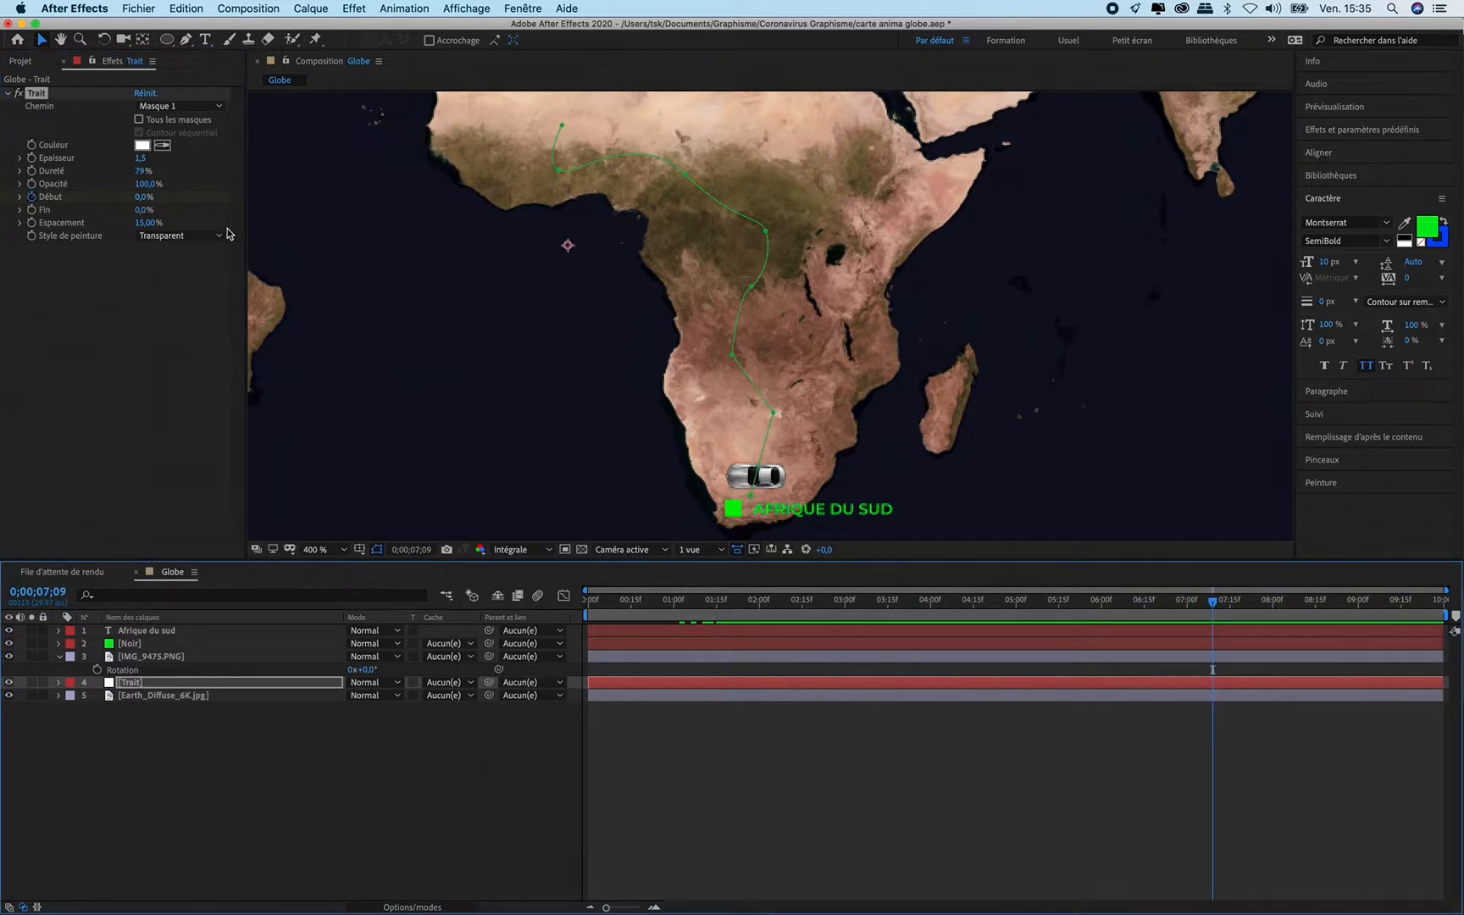
left_click_drag(138, 198, 256, 197)
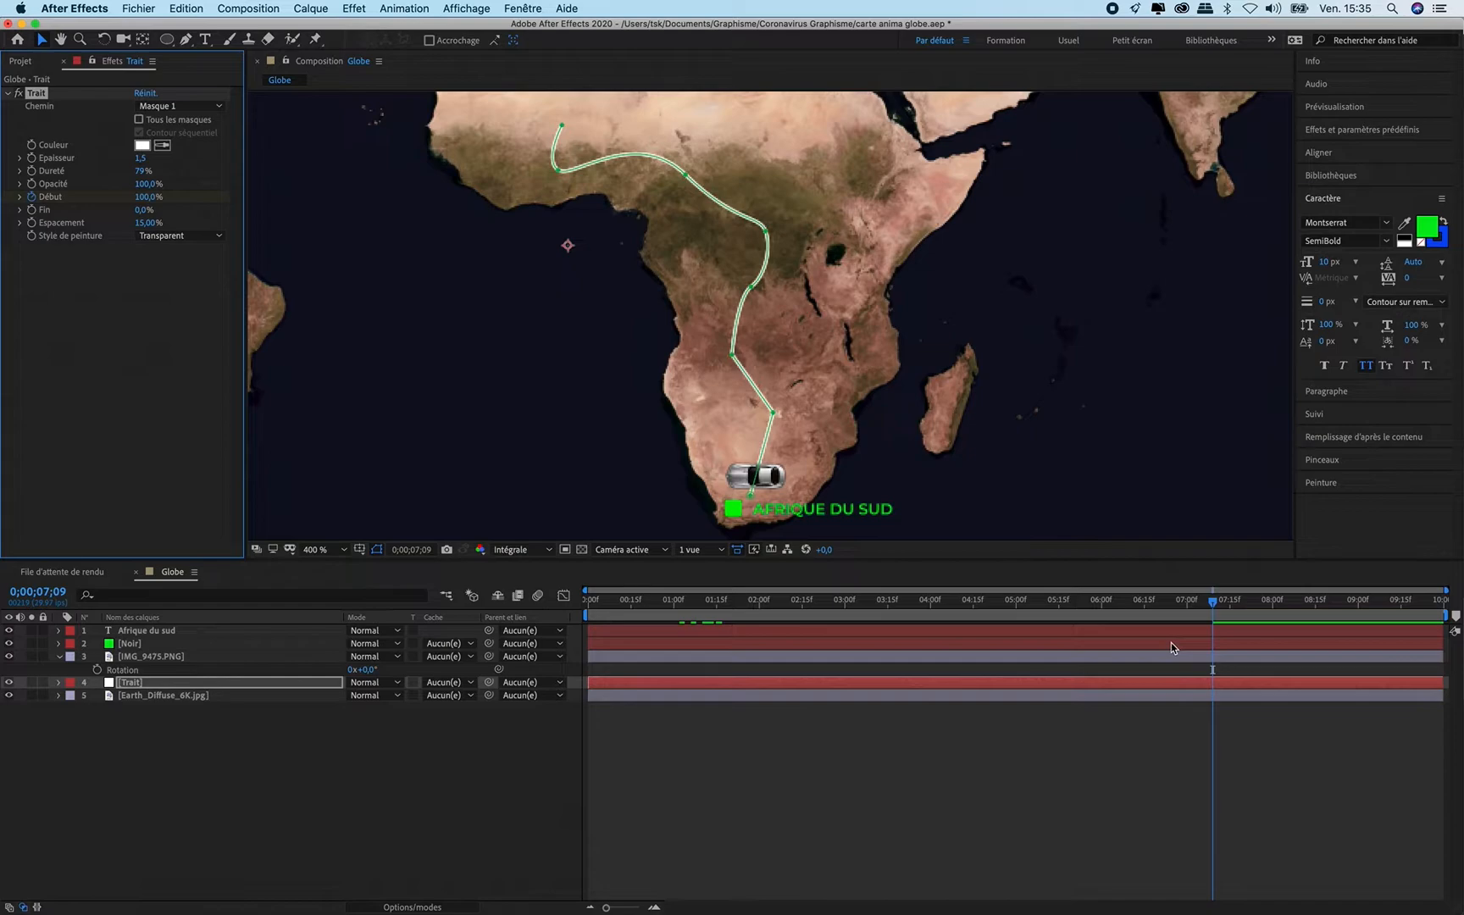
Step: Move the Trait layer's final Début keyframe to 0;00;07;29 and scrub back through the line's drawing animation
mouse_move(1213, 600)
left_mouse_down()
mouse_move(734, 637)
mouse_move(1271, 637)
left_mouse_up()
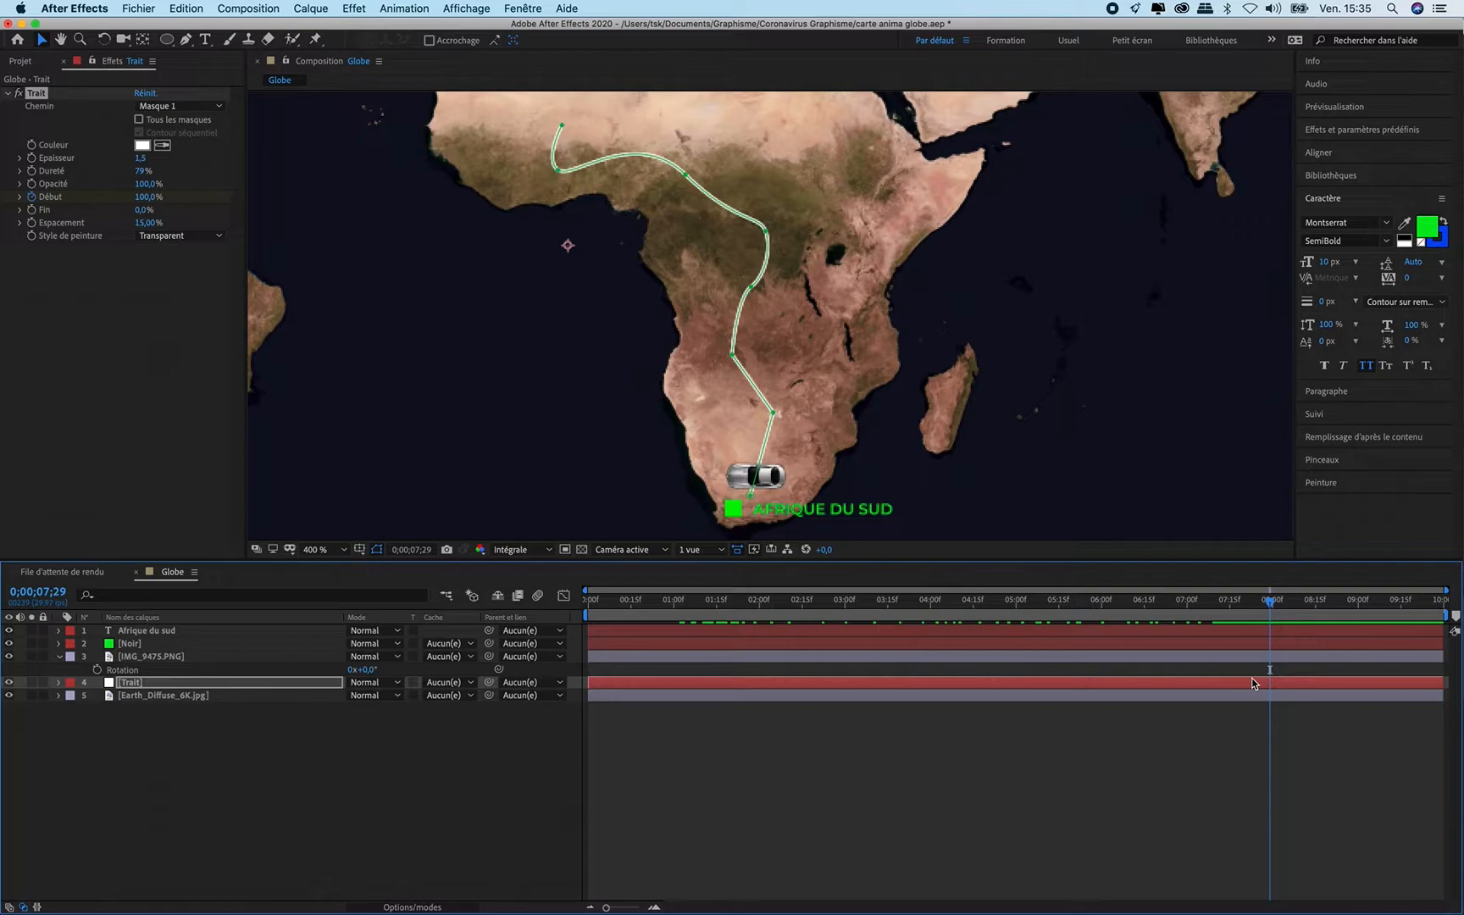
key("u")
left_click_drag(1212, 710, 1270, 717)
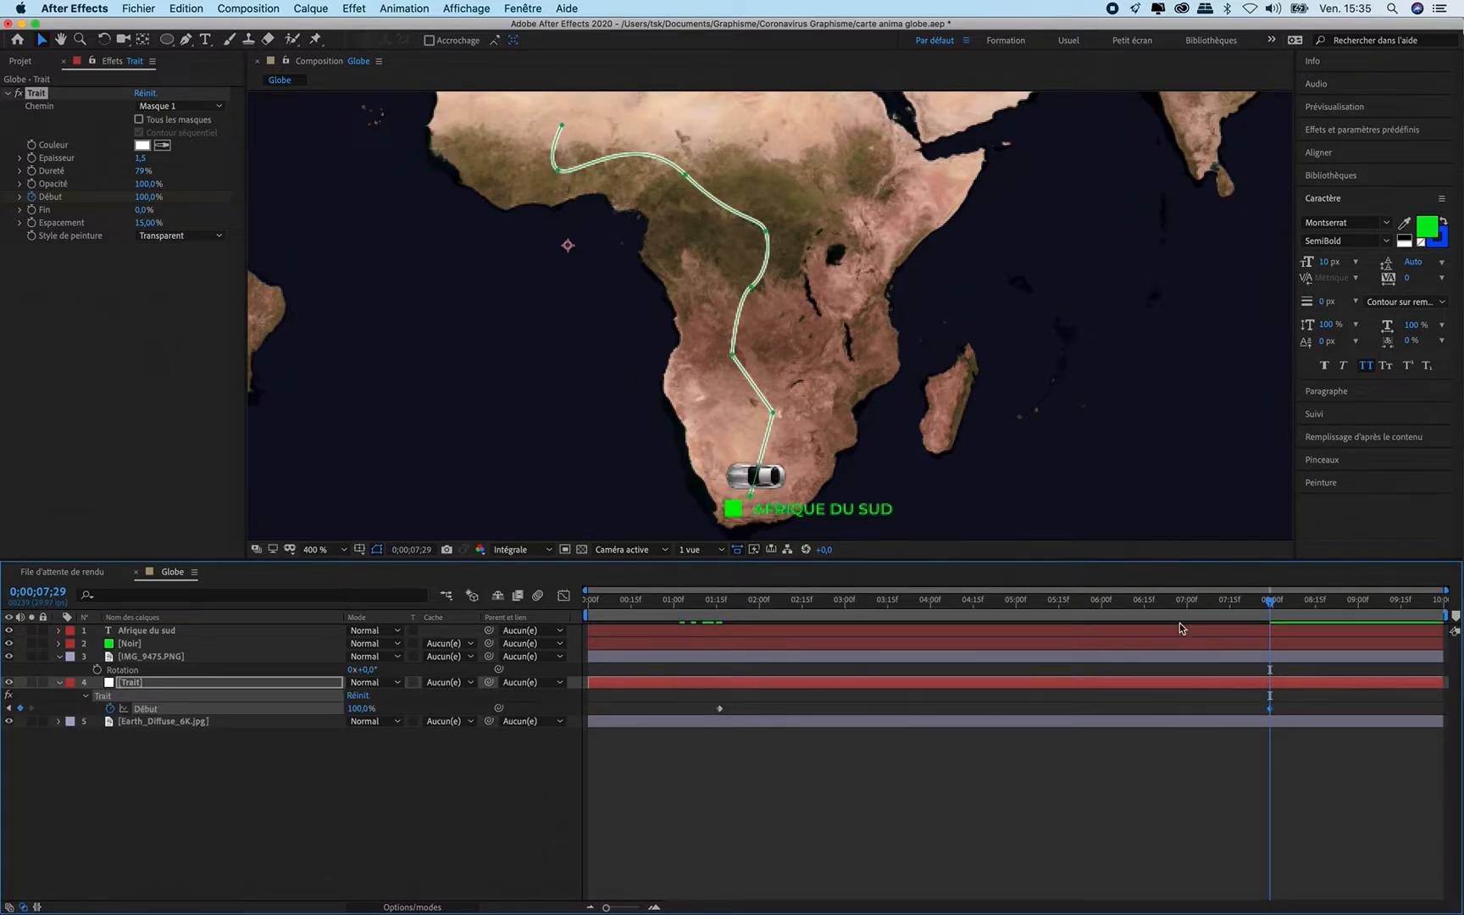
mouse_move(1268, 604)
left_mouse_down()
mouse_move(739, 646)
mouse_move(806, 651)
left_mouse_up()
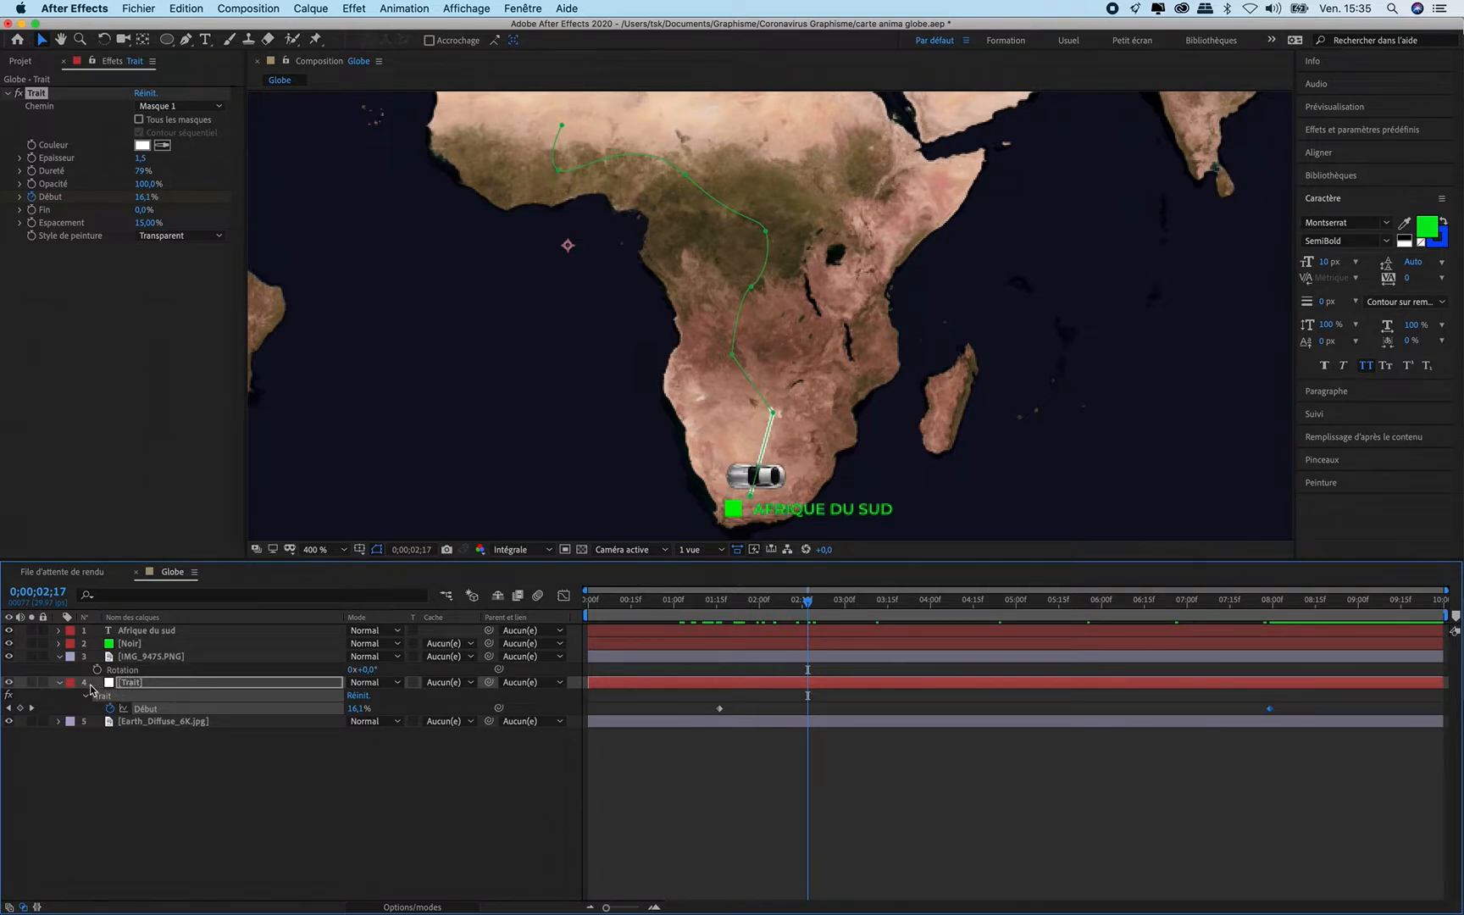
Step: Copy the mask path (Tracé du masque) of Masque 1 on the Trait layer, and collapse the layer
left_click(60, 682)
left_click(59, 683)
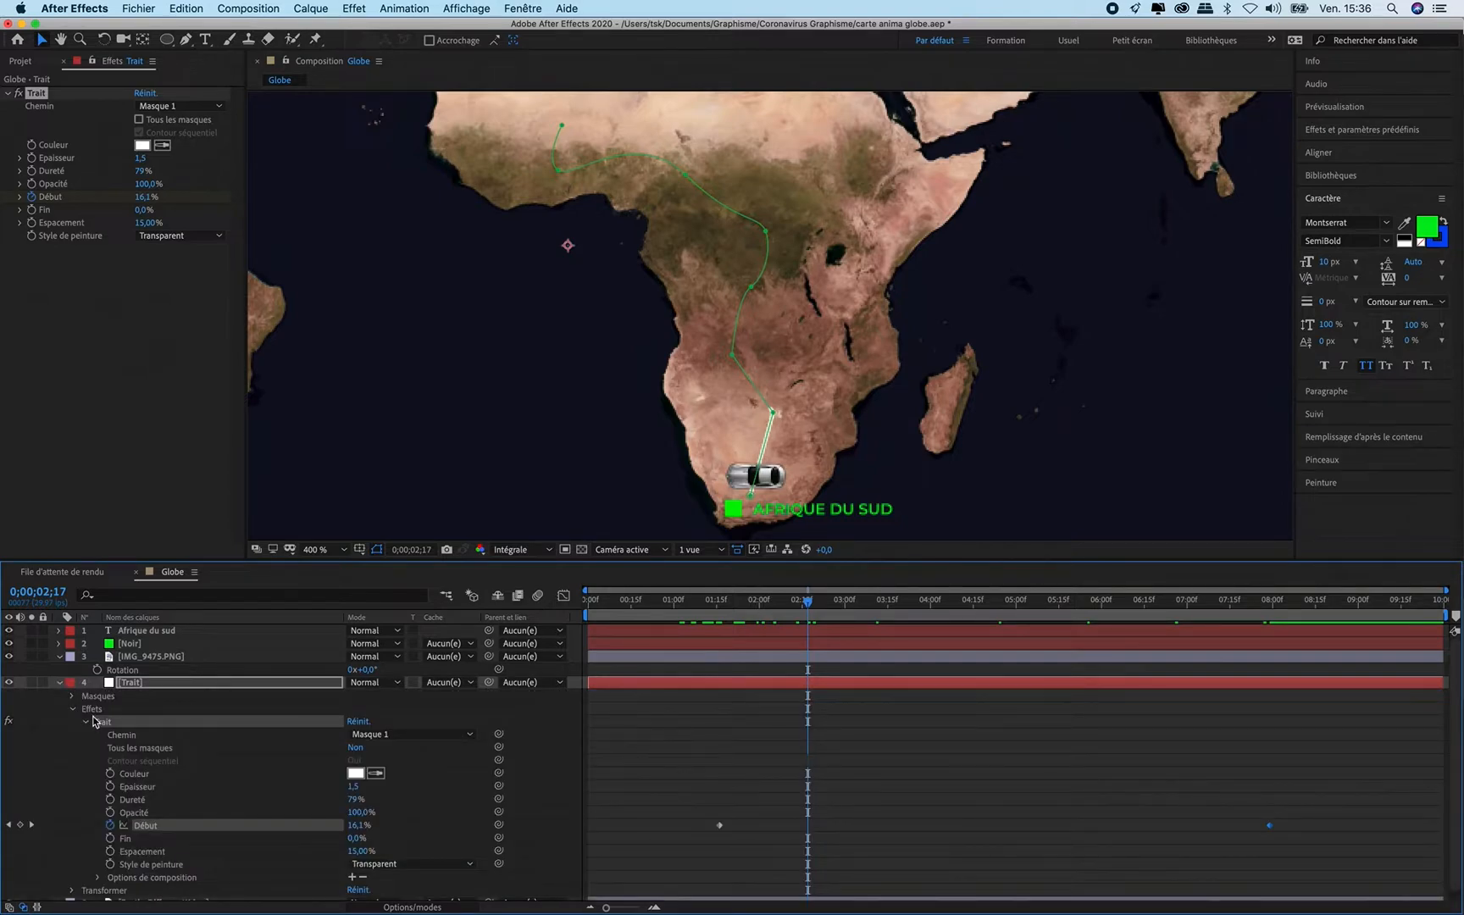
left_click(72, 709)
left_click(71, 697)
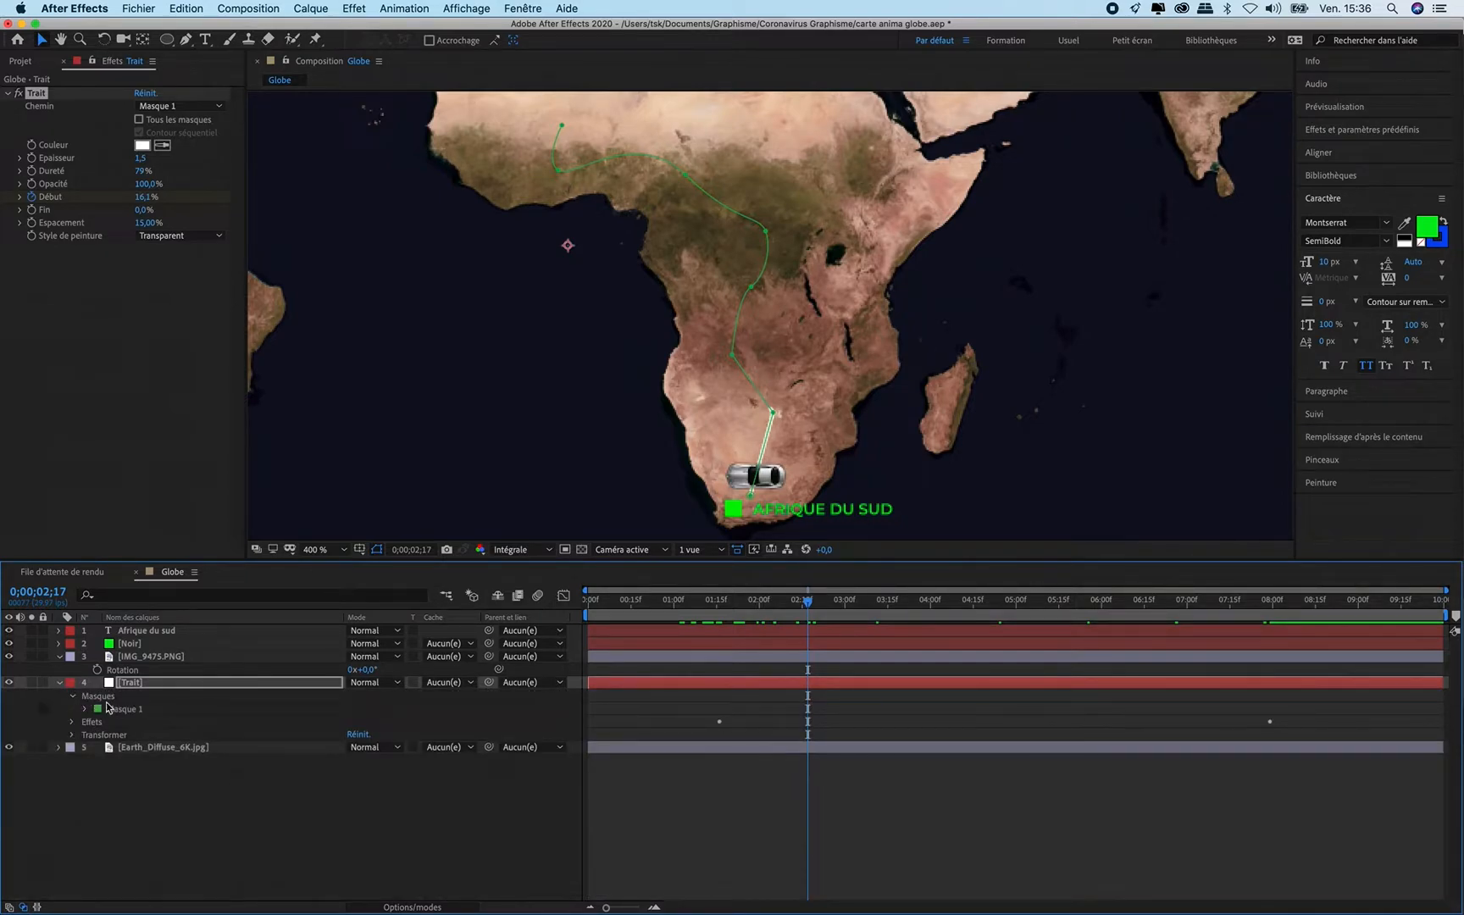
left_click(85, 709)
left_click(146, 724)
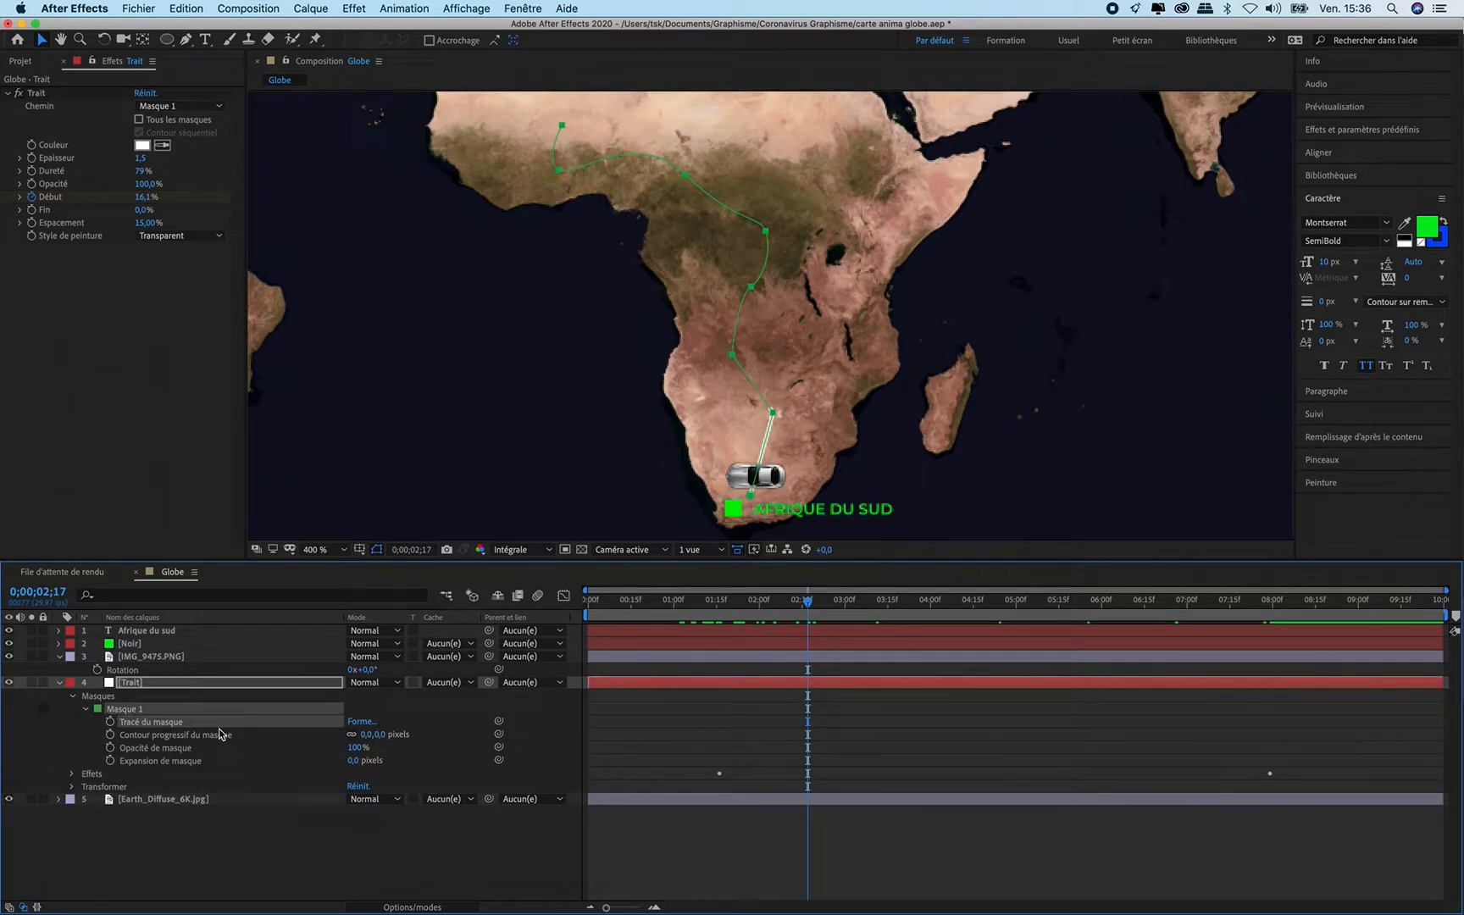
left_click(60, 683)
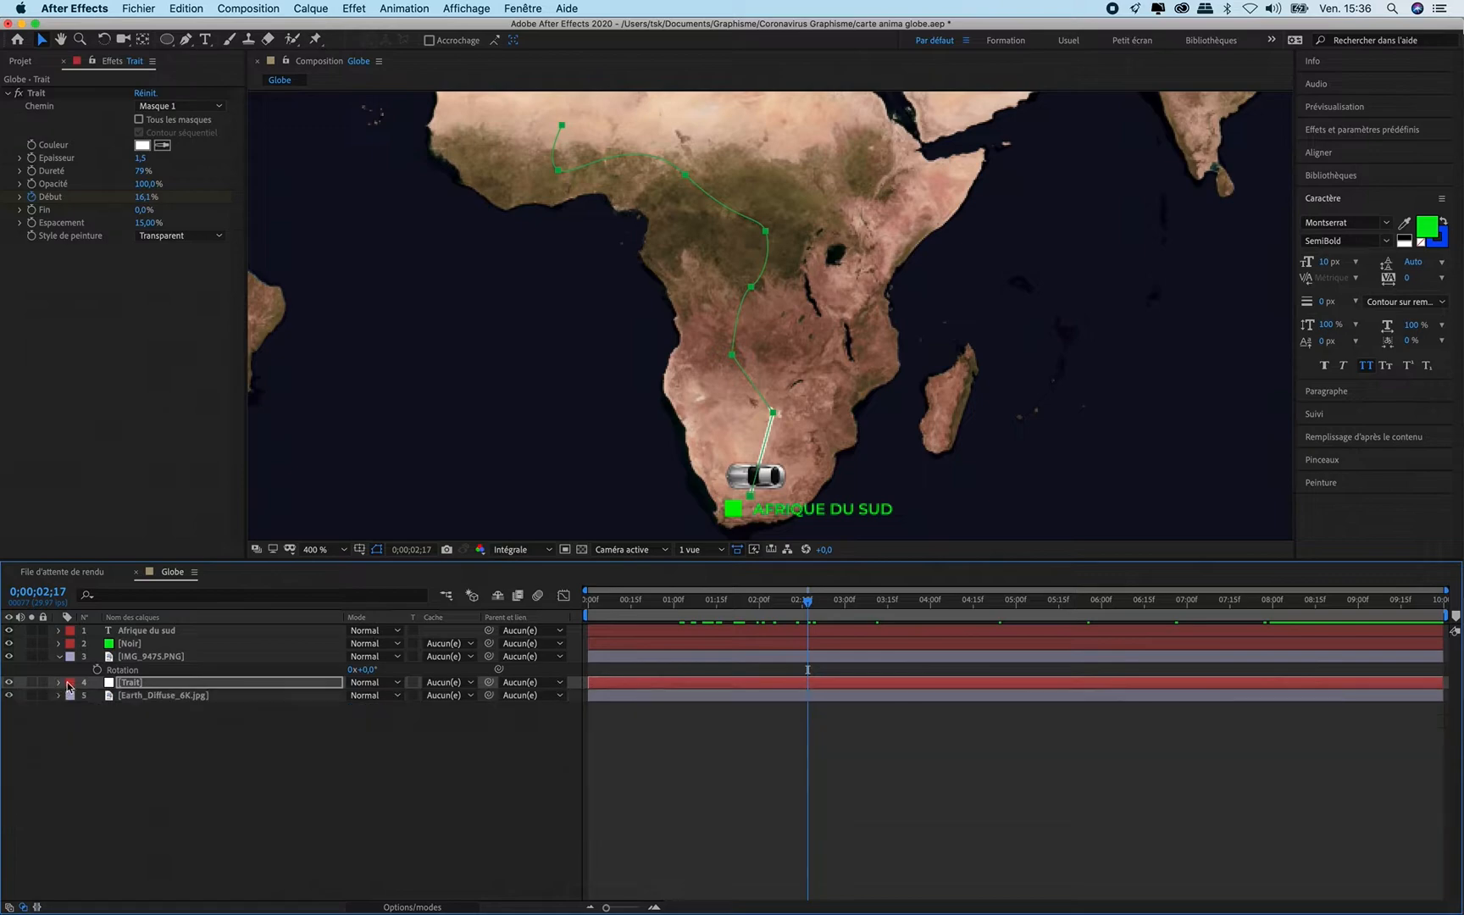
Step: Paste the copied mask path into the Position of the IMG_9475.PNG car layer at 0;00;01;12
left_click(140, 669)
key("p")
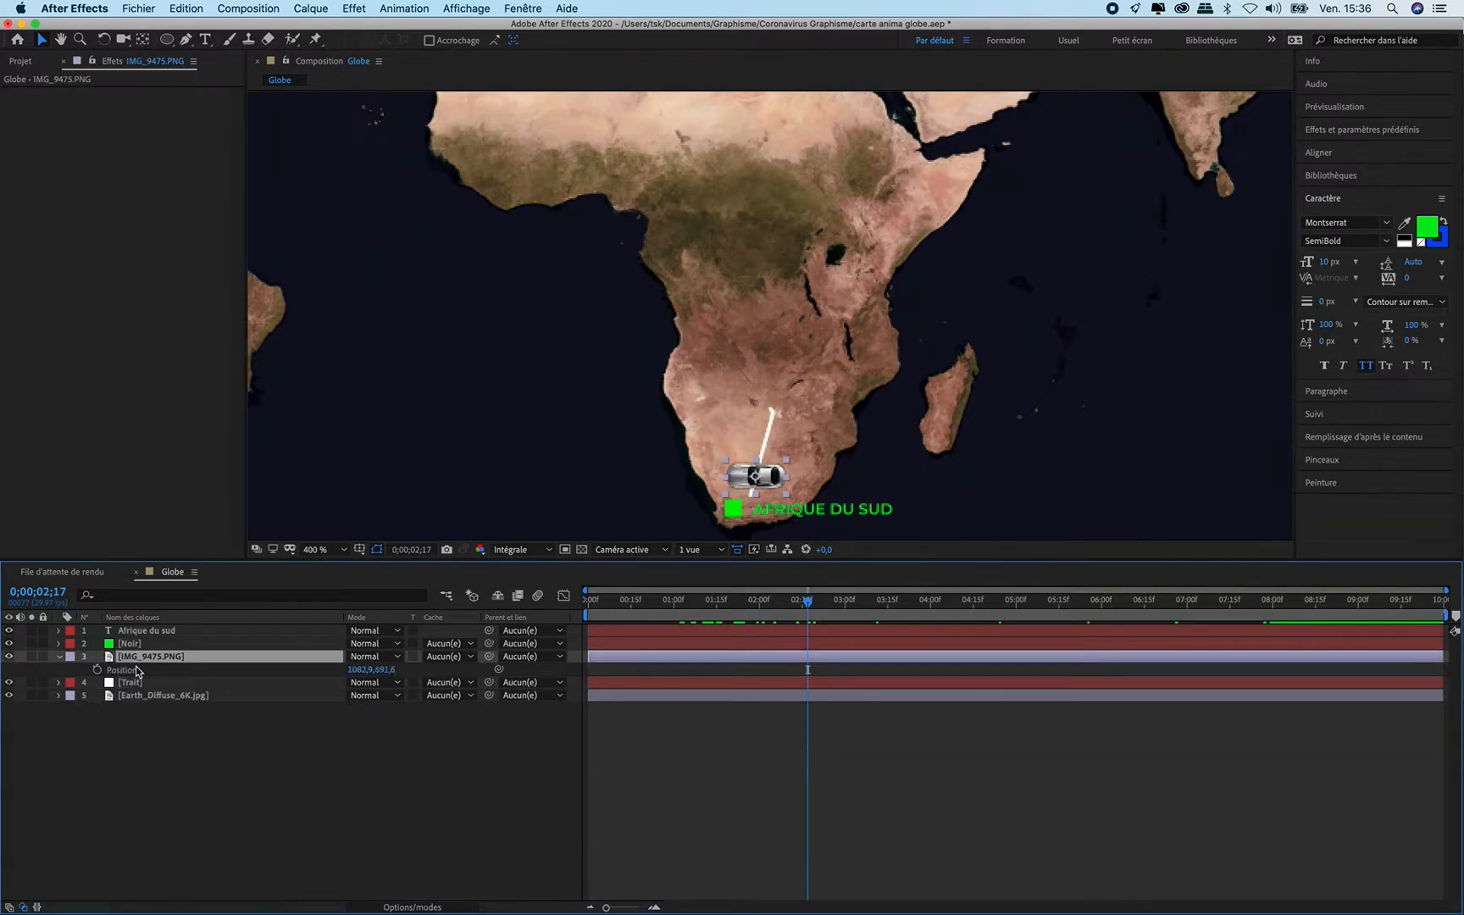
left_click(59, 657)
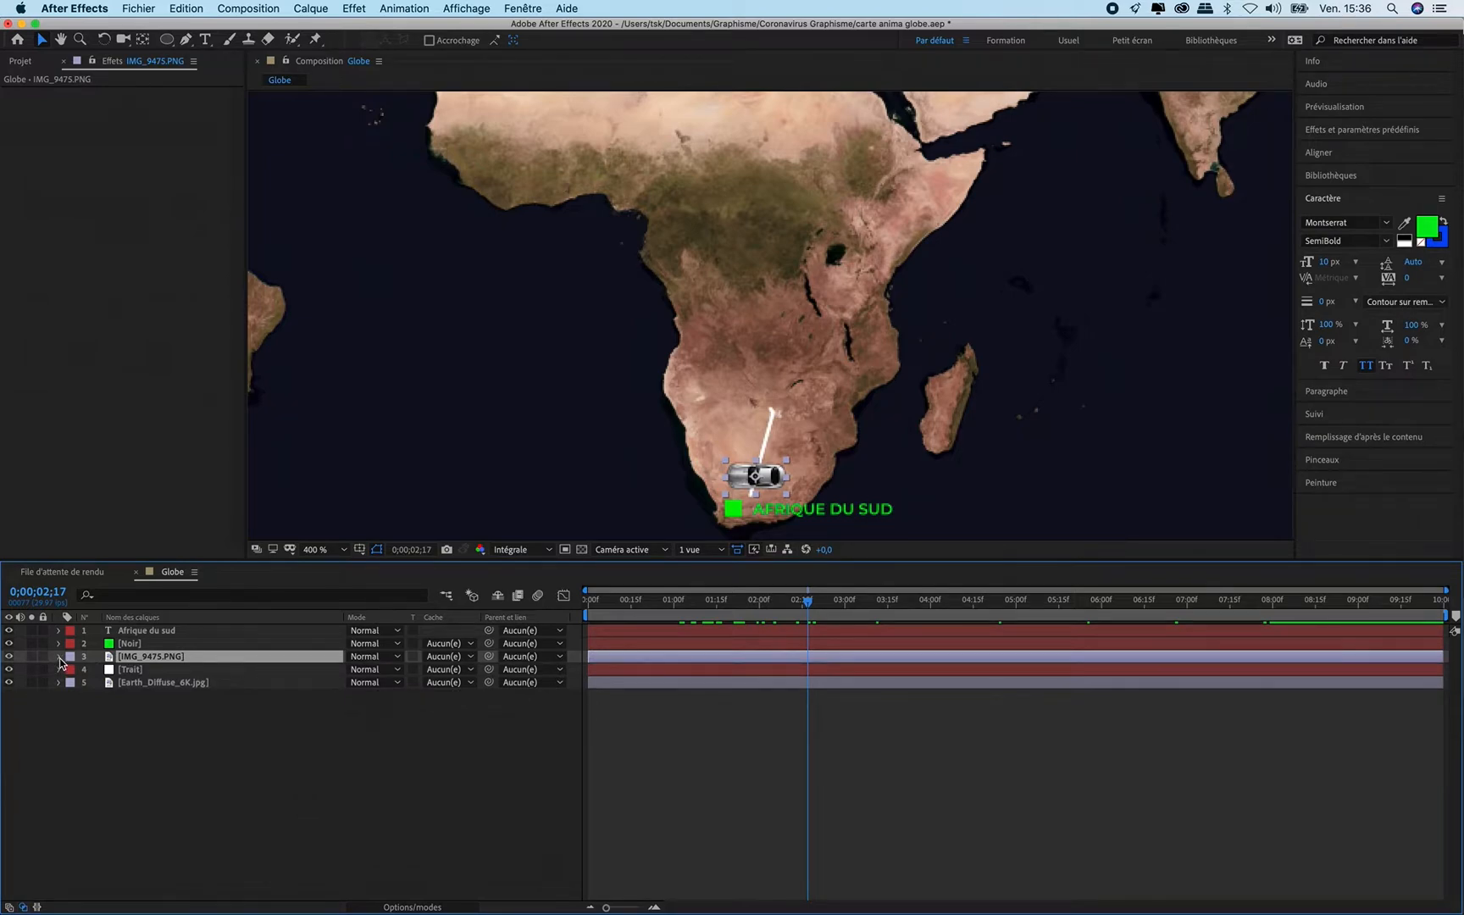
left_click(60, 658)
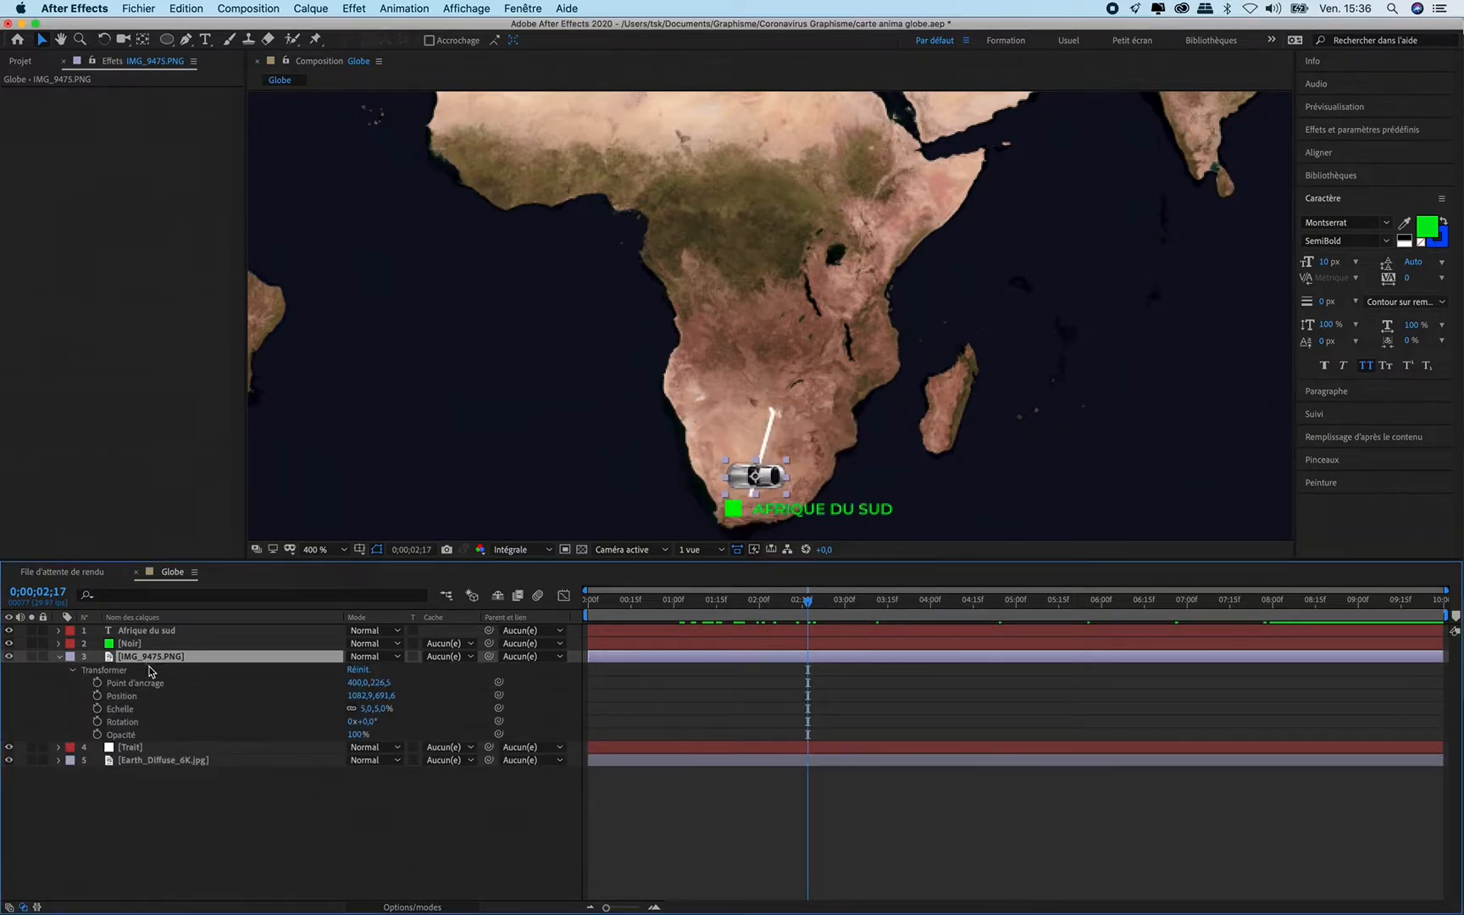
left_click(116, 700)
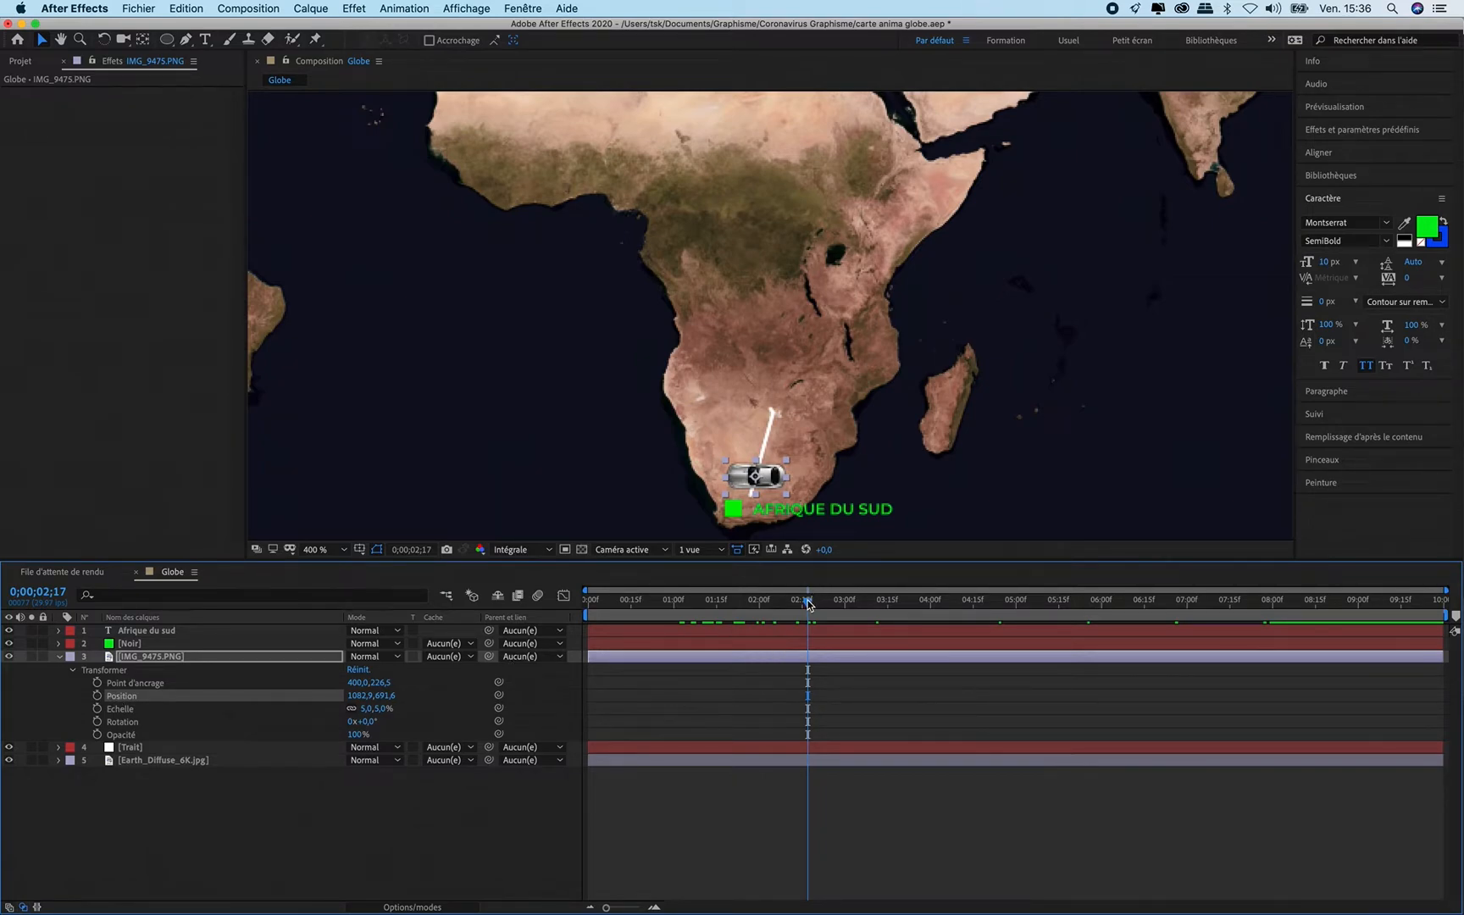
left_click_drag(808, 603, 708, 607)
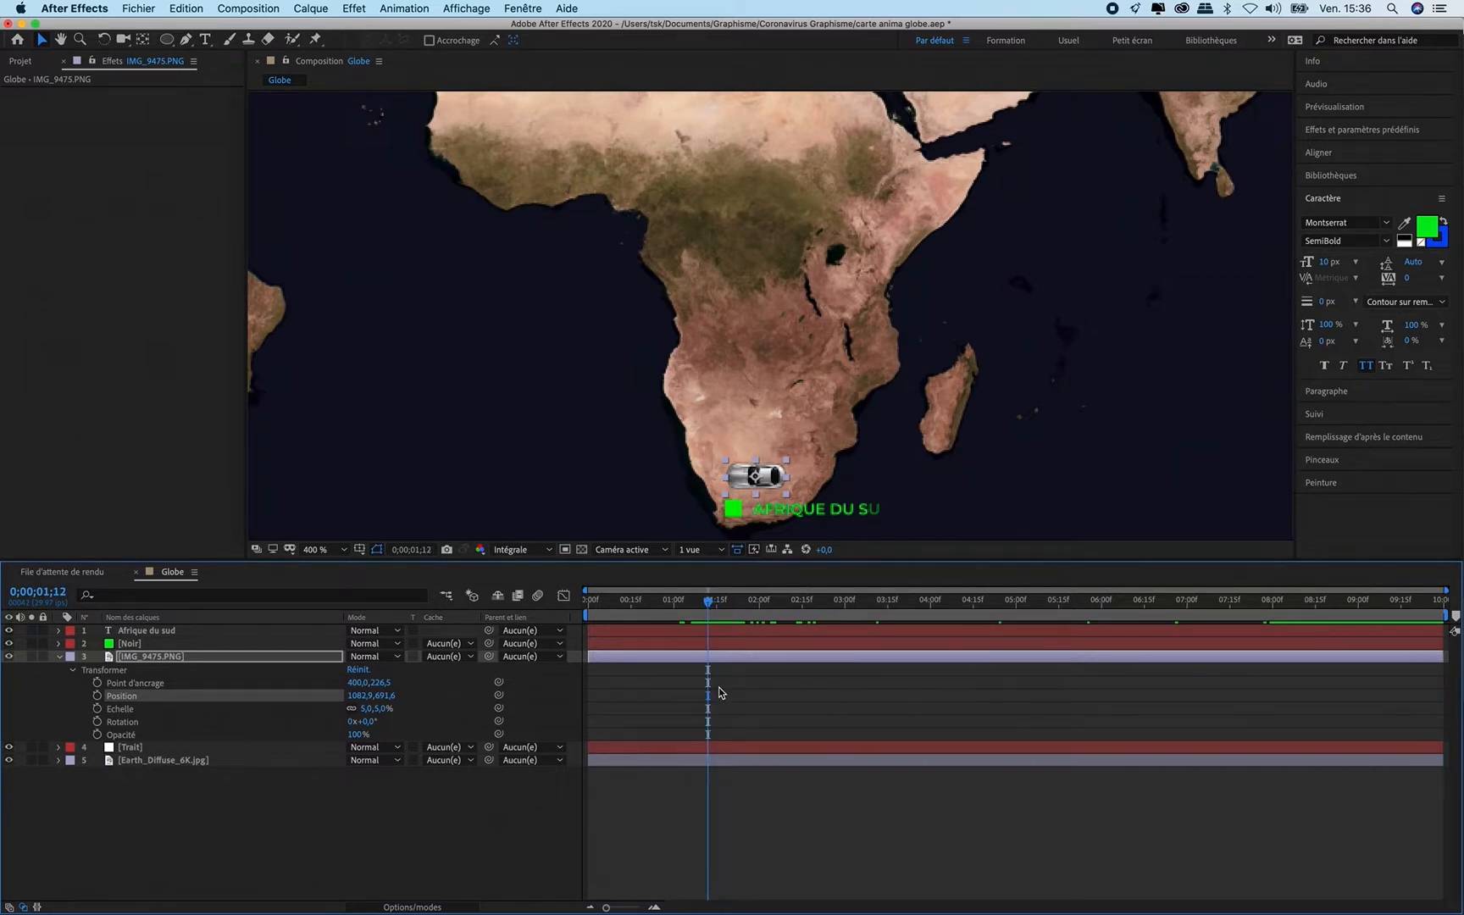
key("super+v")
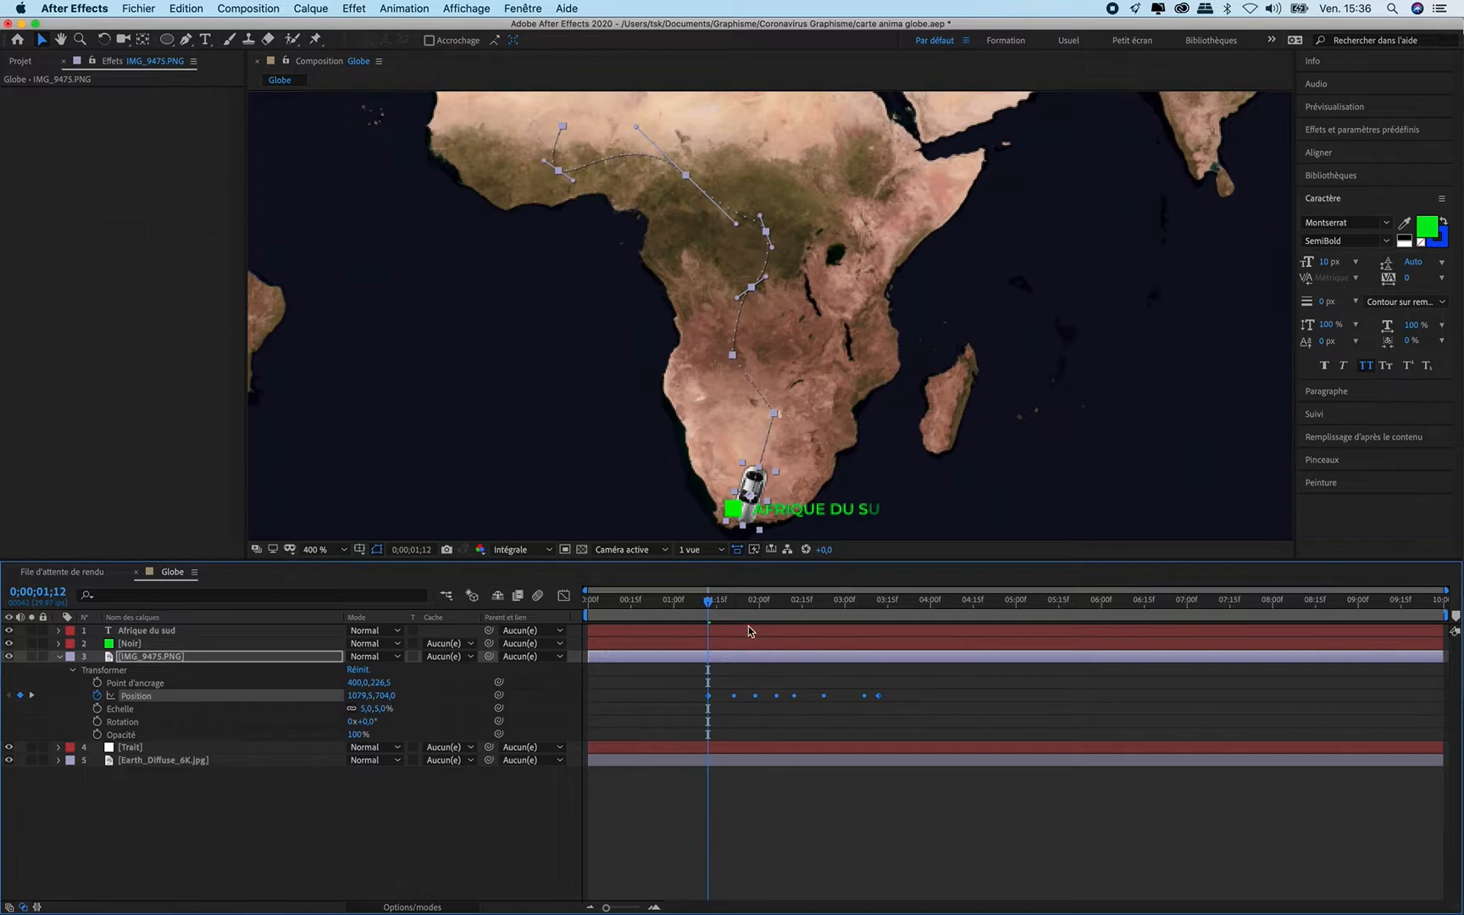
left_click_drag(709, 607, 708, 644)
left_click(902, 715)
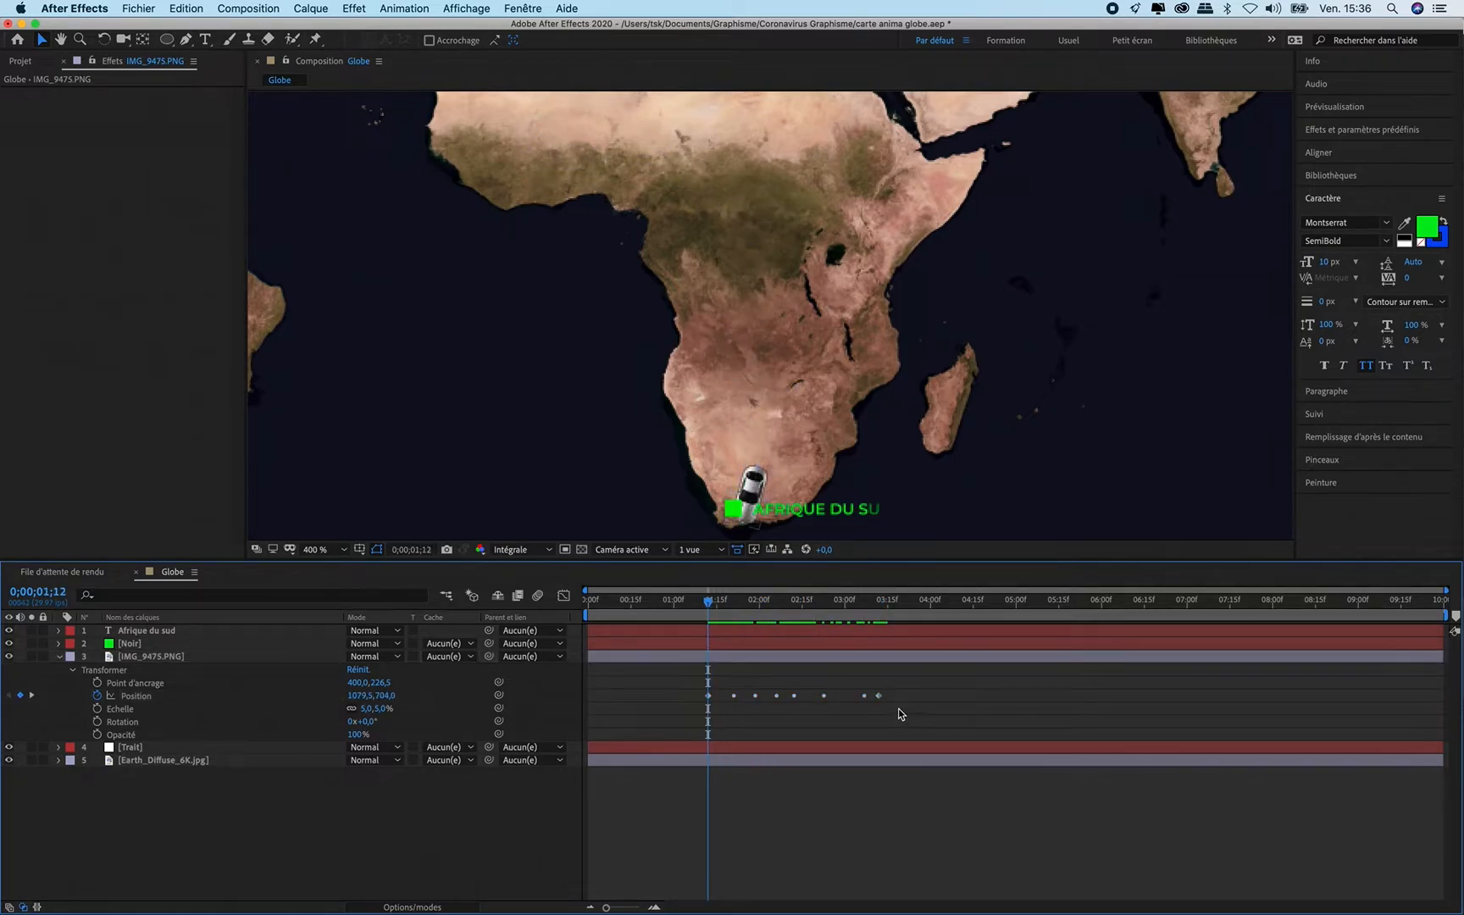
Step: Stretch the car's Position keyframes so the last one falls just after 0;00;08;00, and scrub the slower movement
left_click_drag(708, 607, 853, 647)
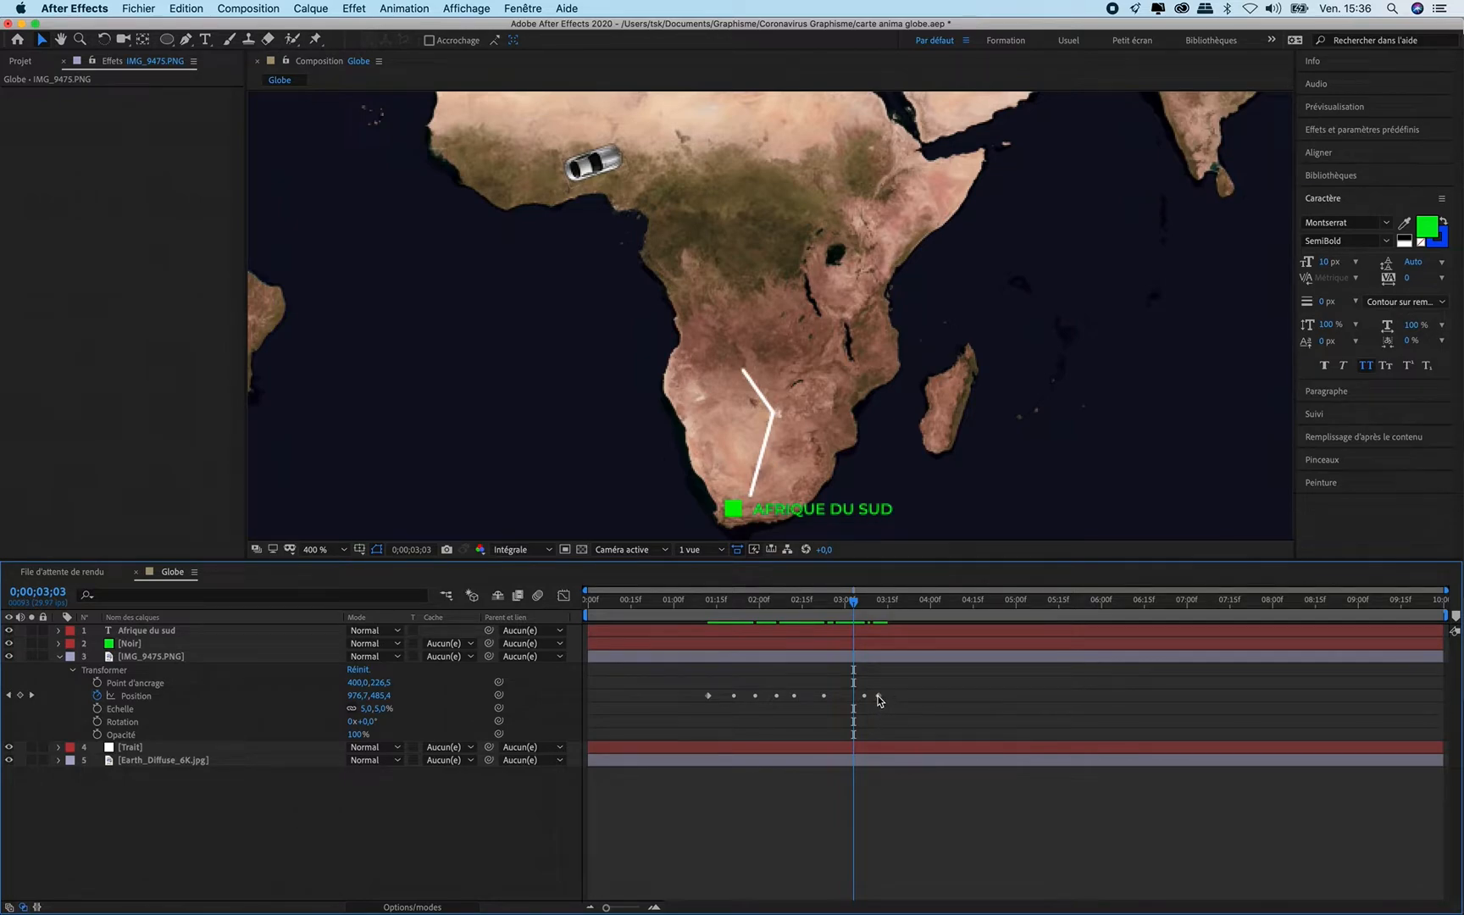
left_click_drag(878, 695, 1280, 705)
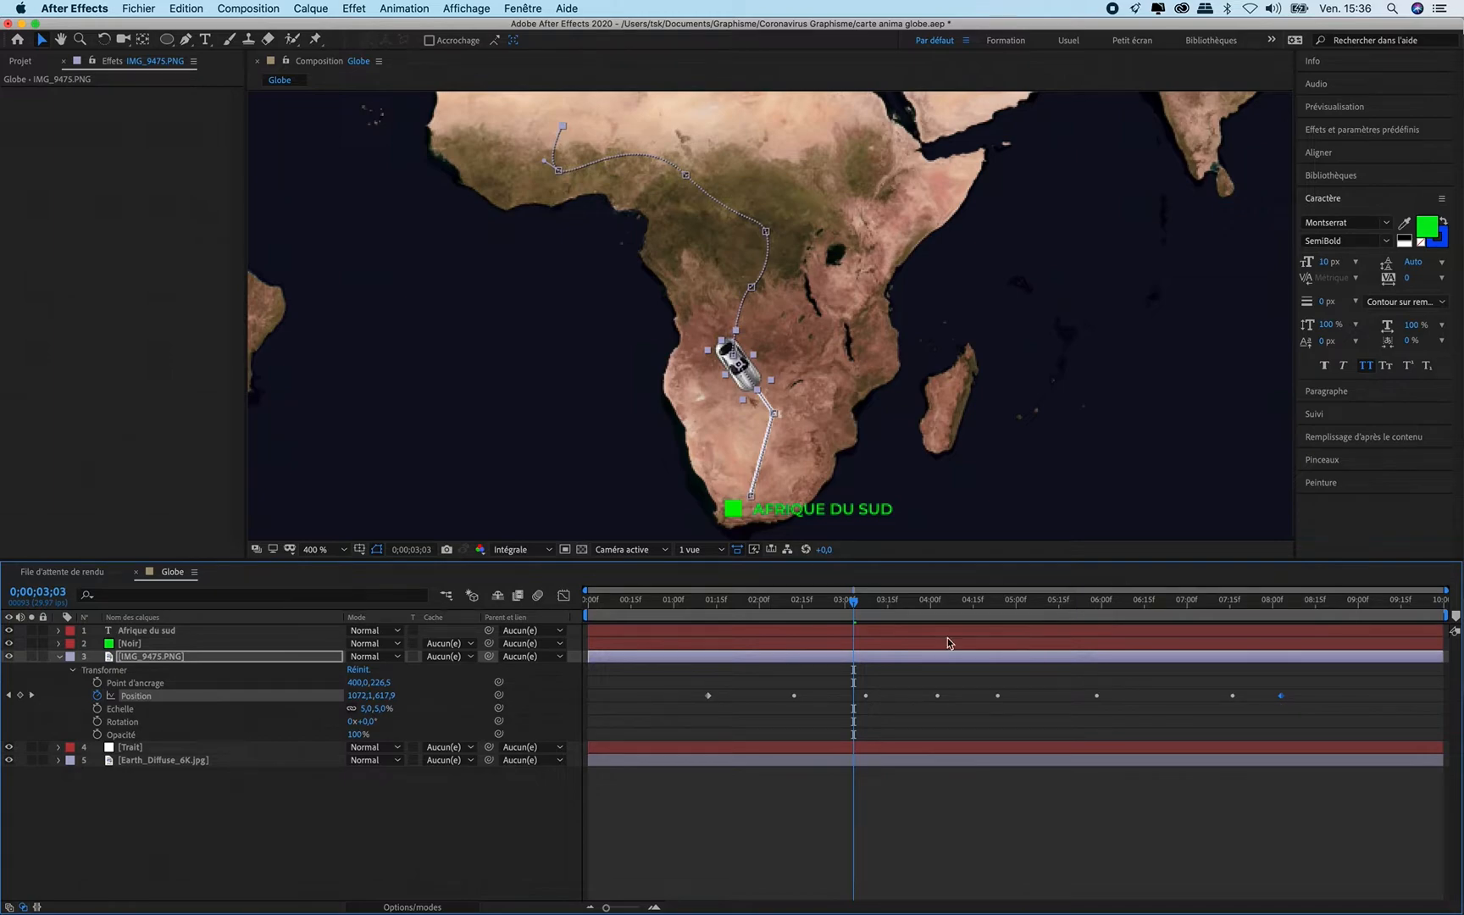
left_click_drag(844, 604, 806, 634)
Step: Set the car layer's automatic orientation to Désactivée and scrub through its movement
right_click(814, 657)
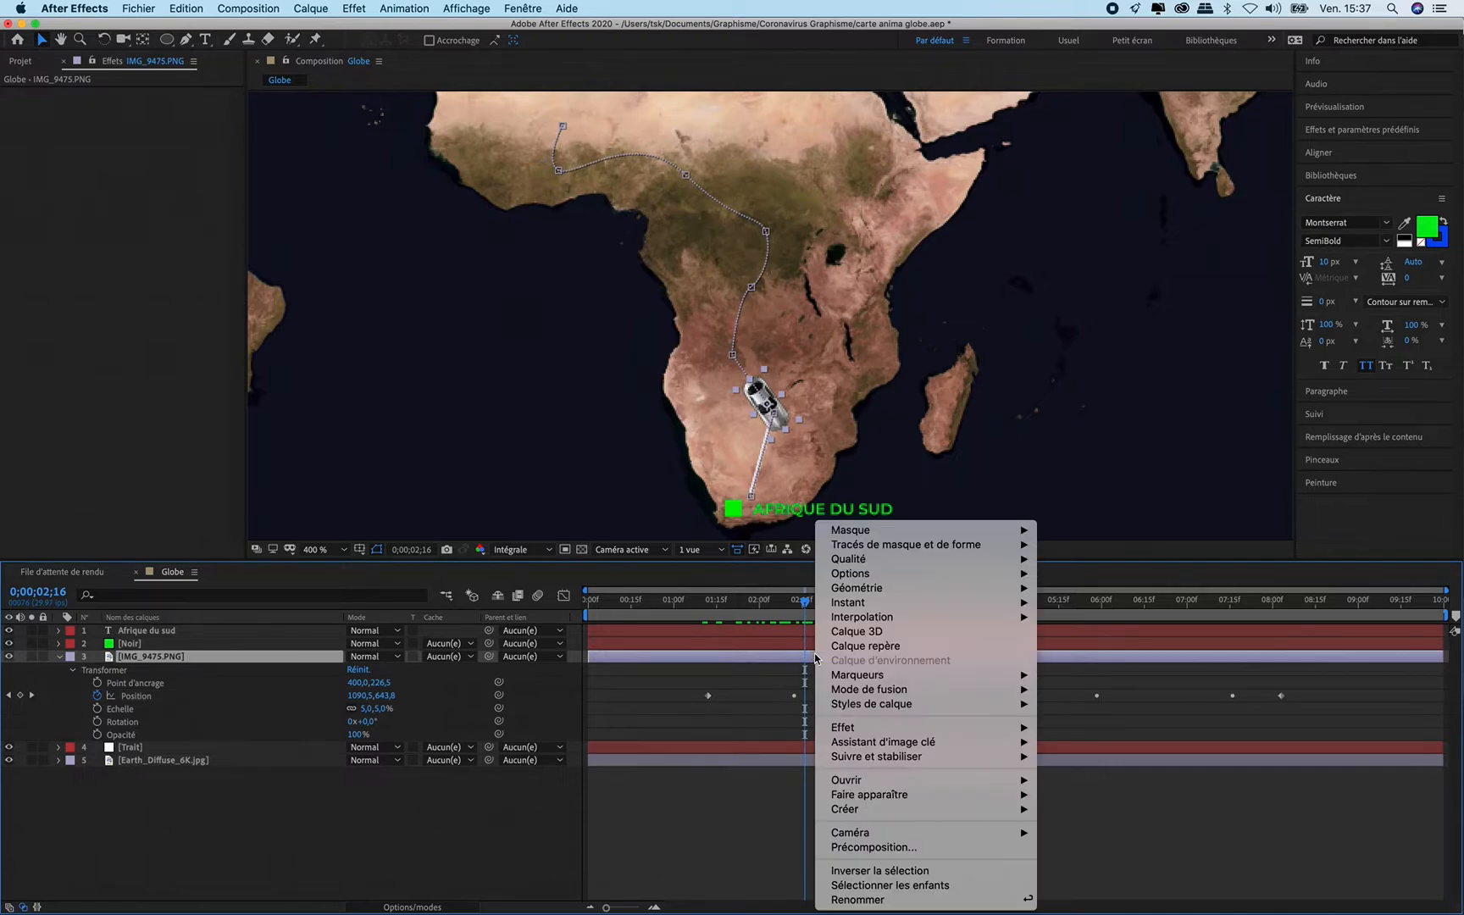
mouse_move(871, 604)
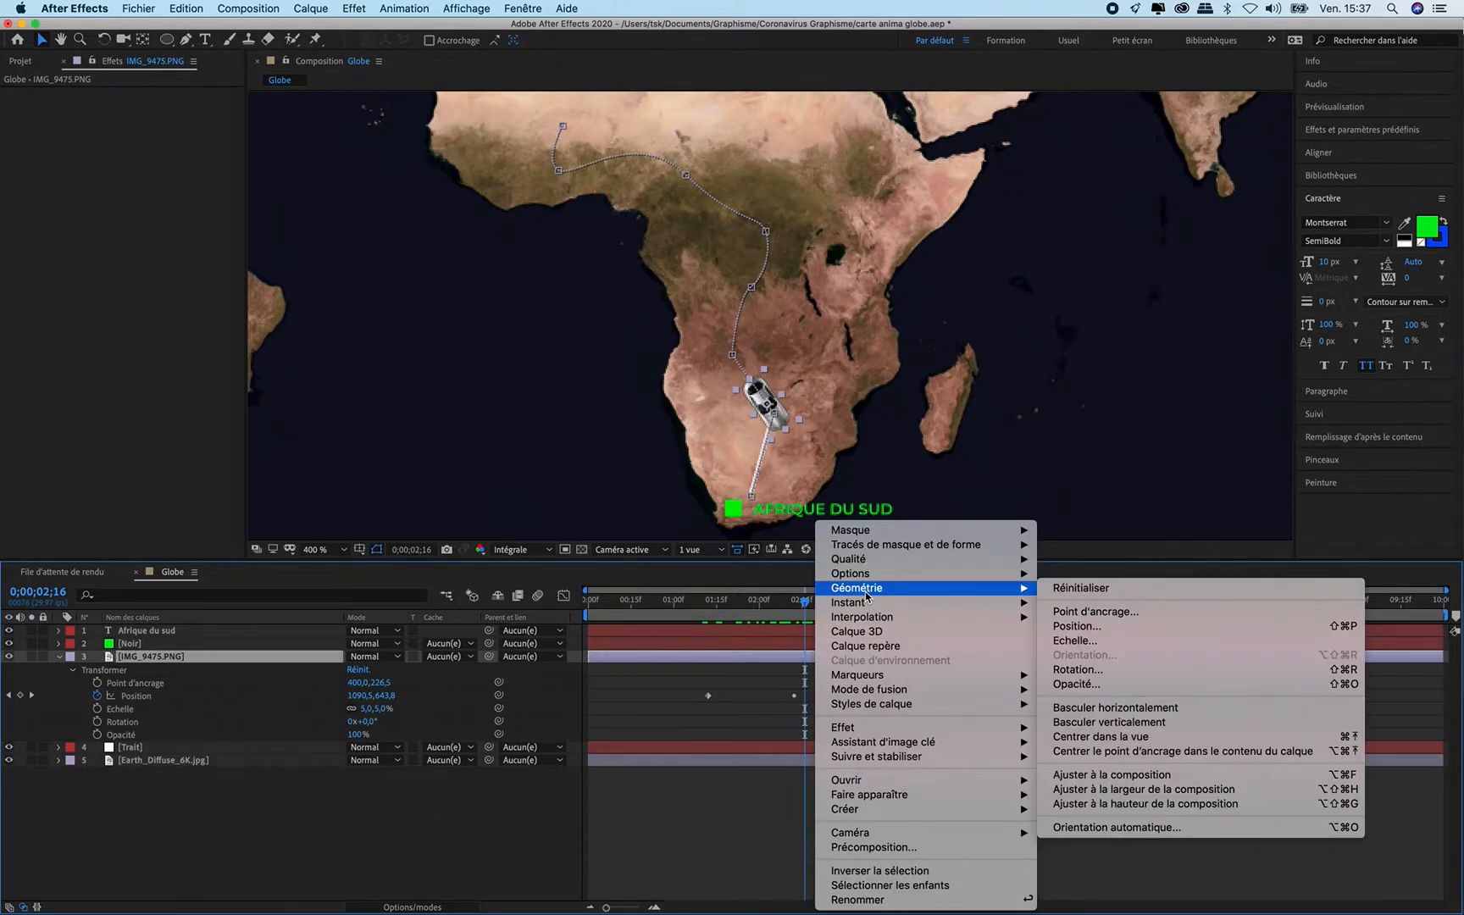
left_click(1124, 829)
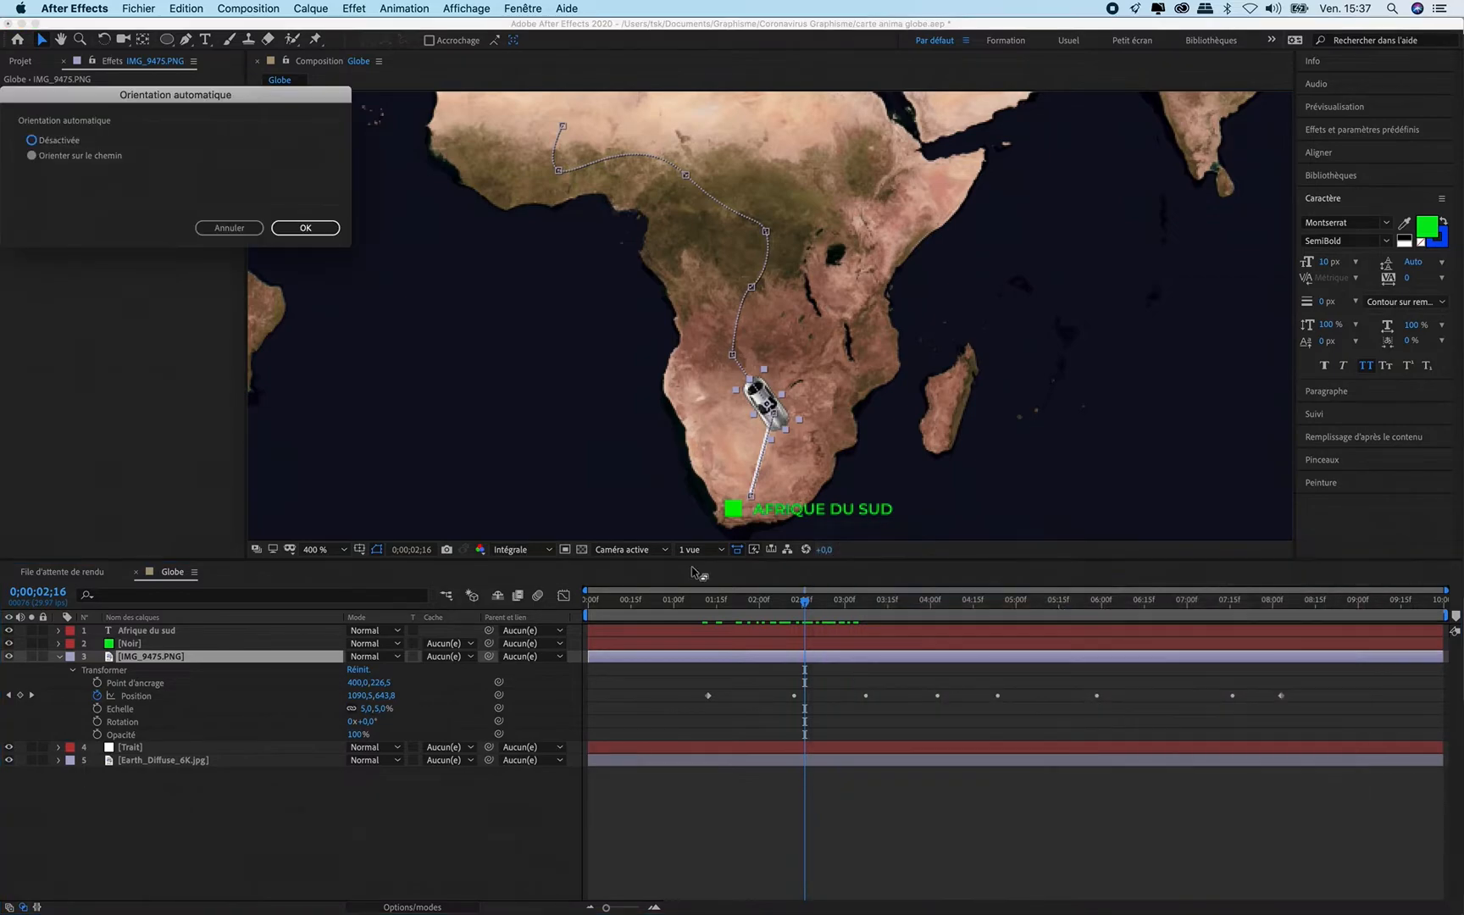
left_click(44, 144)
left_click(306, 228)
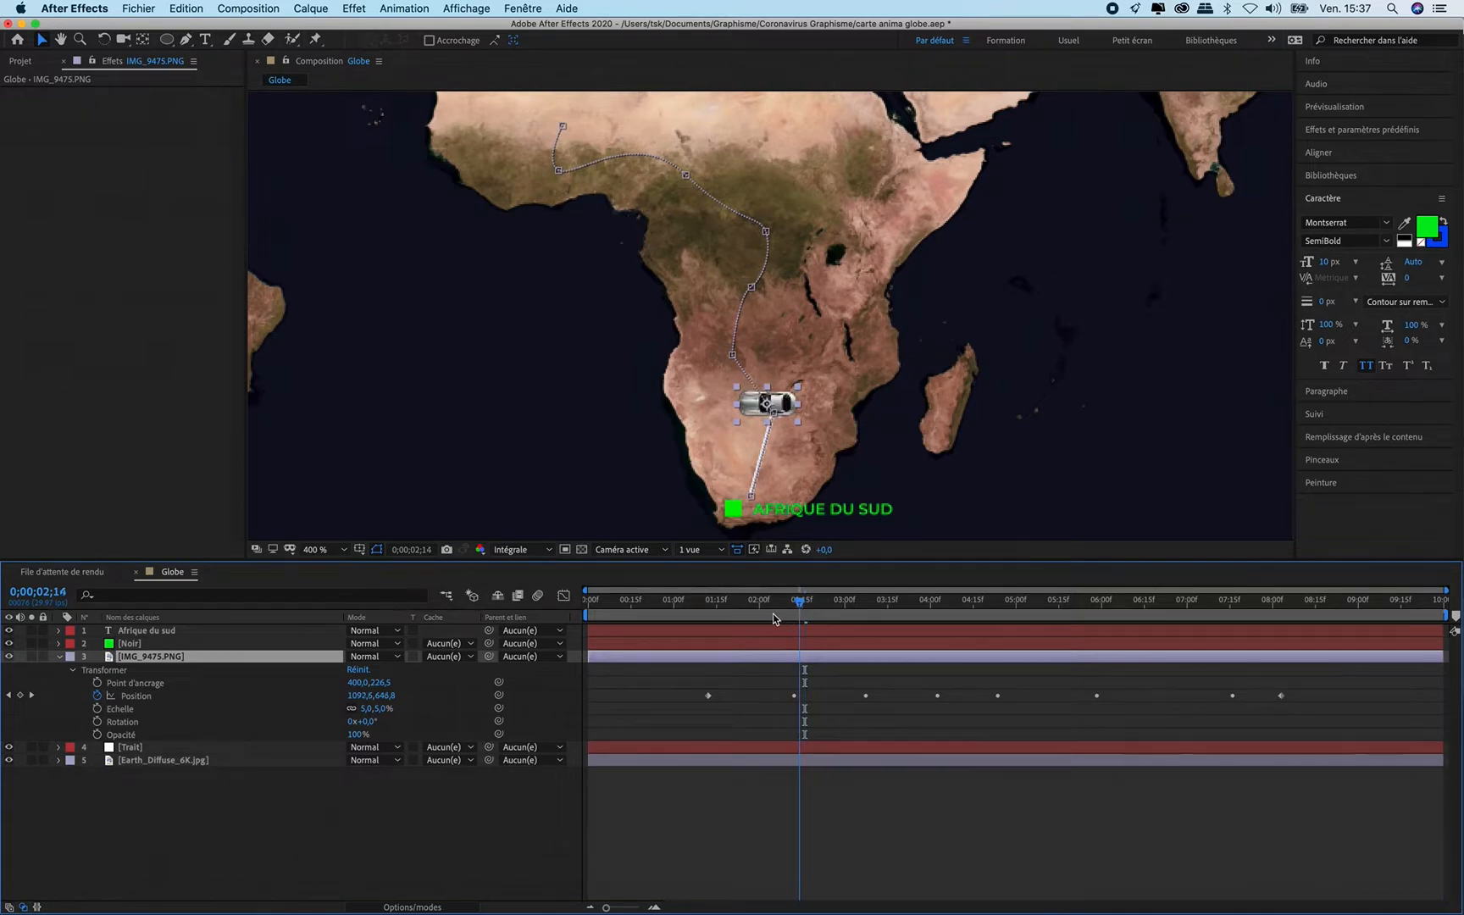
mouse_move(774, 613)
left_mouse_down()
mouse_move(696, 622)
mouse_move(847, 628)
mouse_move(792, 630)
left_mouse_up()
Step: Set the car layer's automatic orientation to Orienter sur le chemin and scrub through its turns
right_click(805, 654)
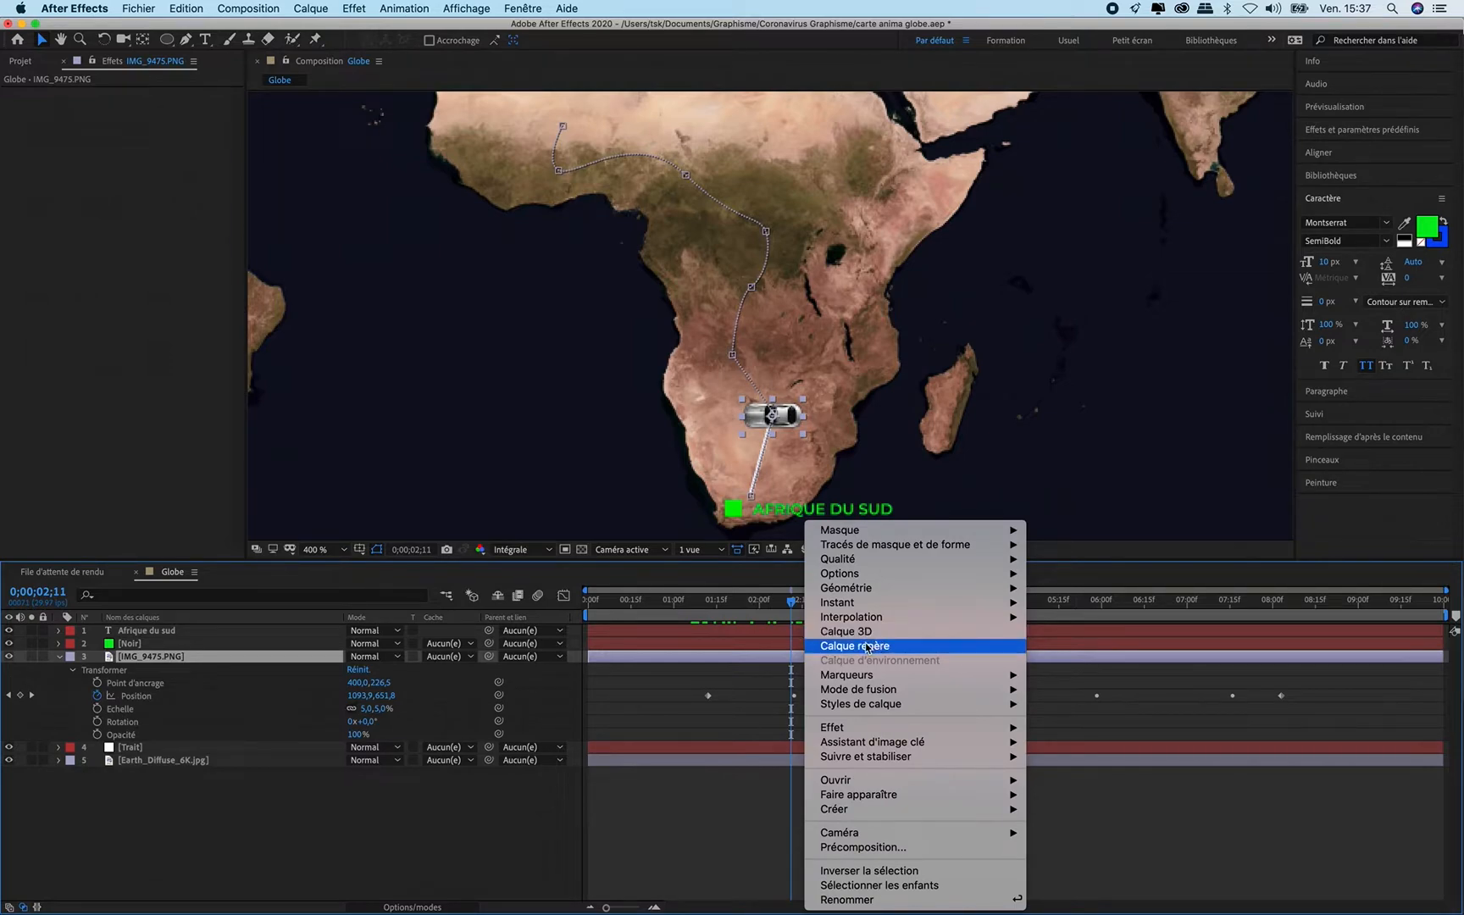
mouse_move(859, 593)
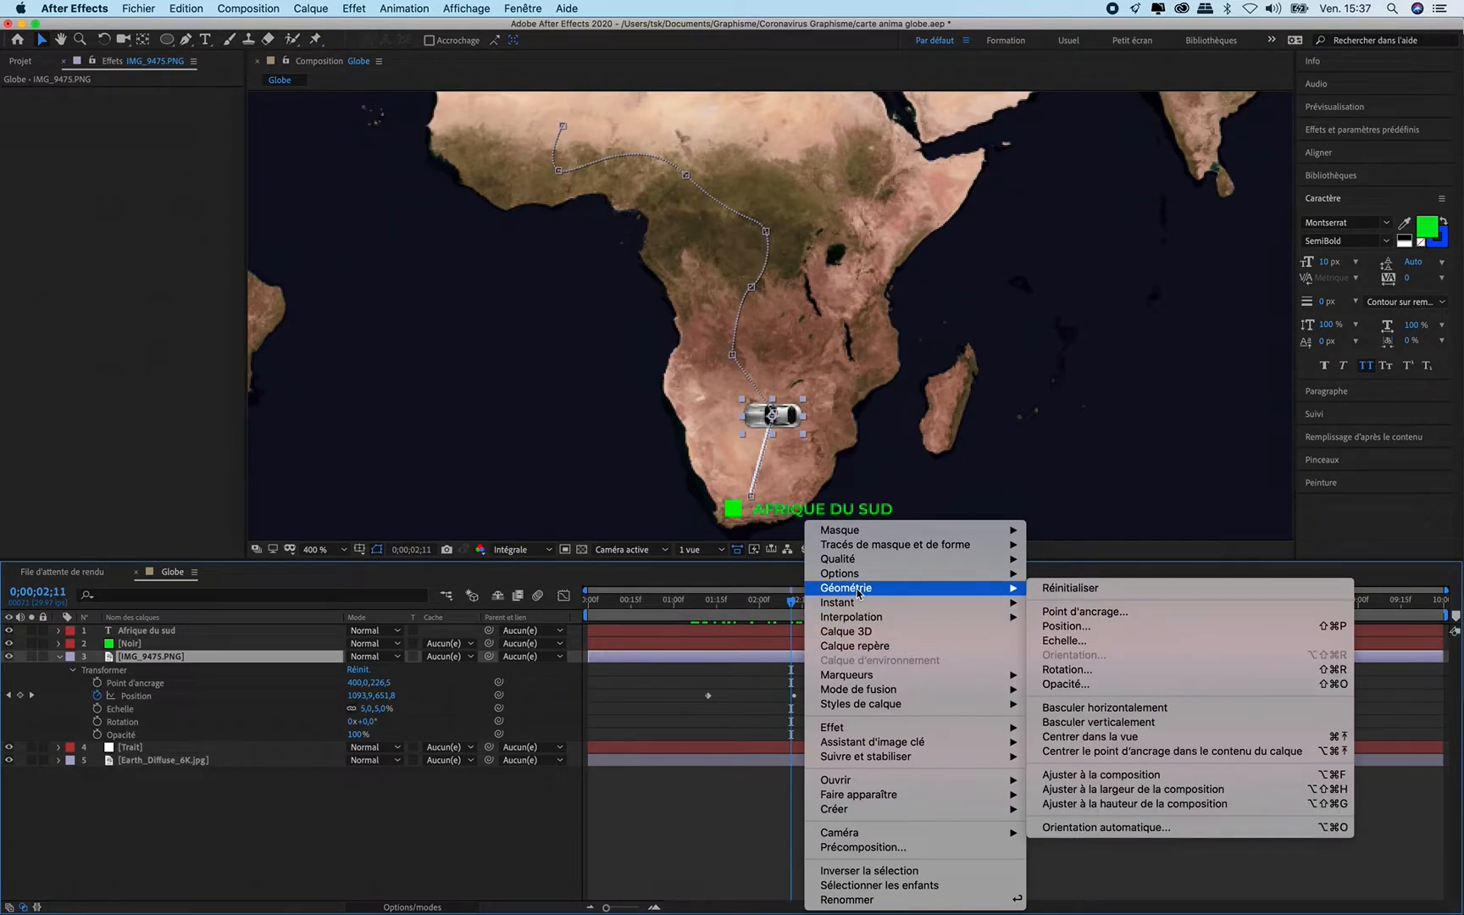
left_click(1159, 833)
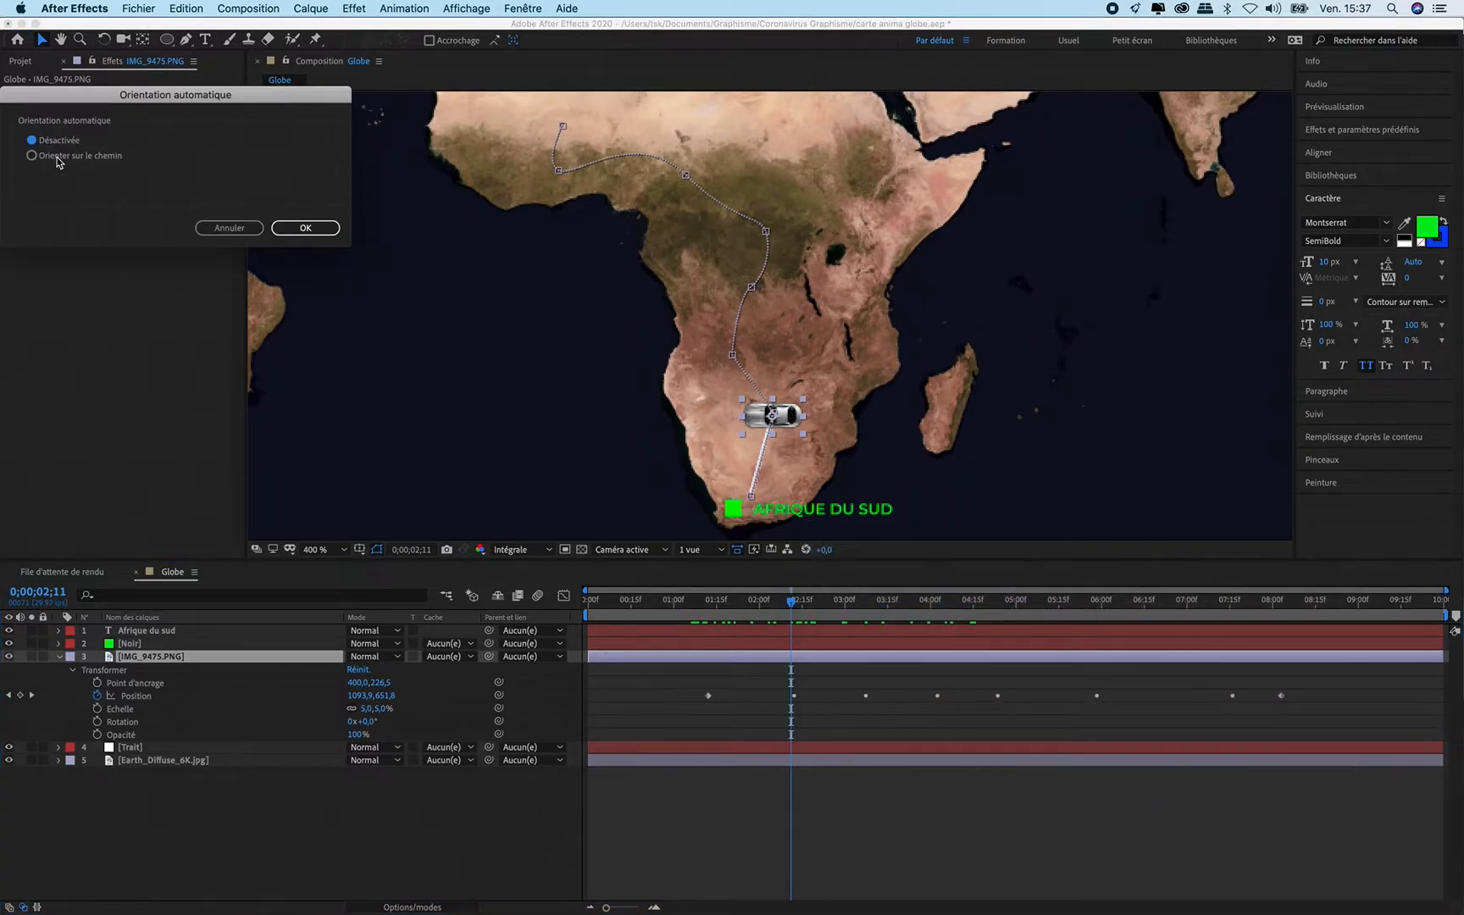
left_click(58, 161)
left_click(309, 228)
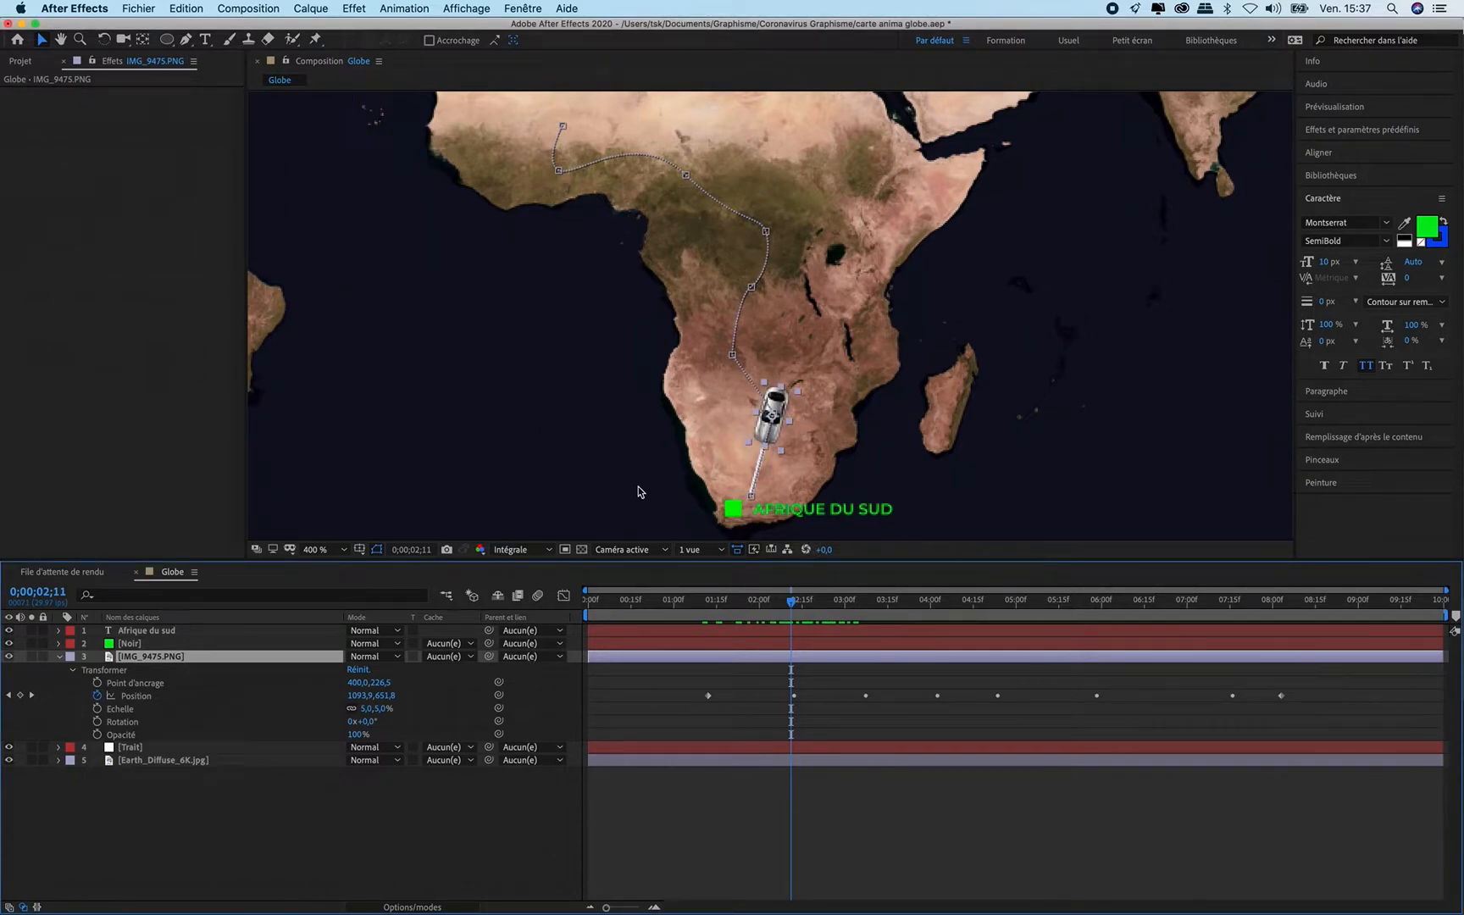
left_click_drag(880, 604, 810, 648)
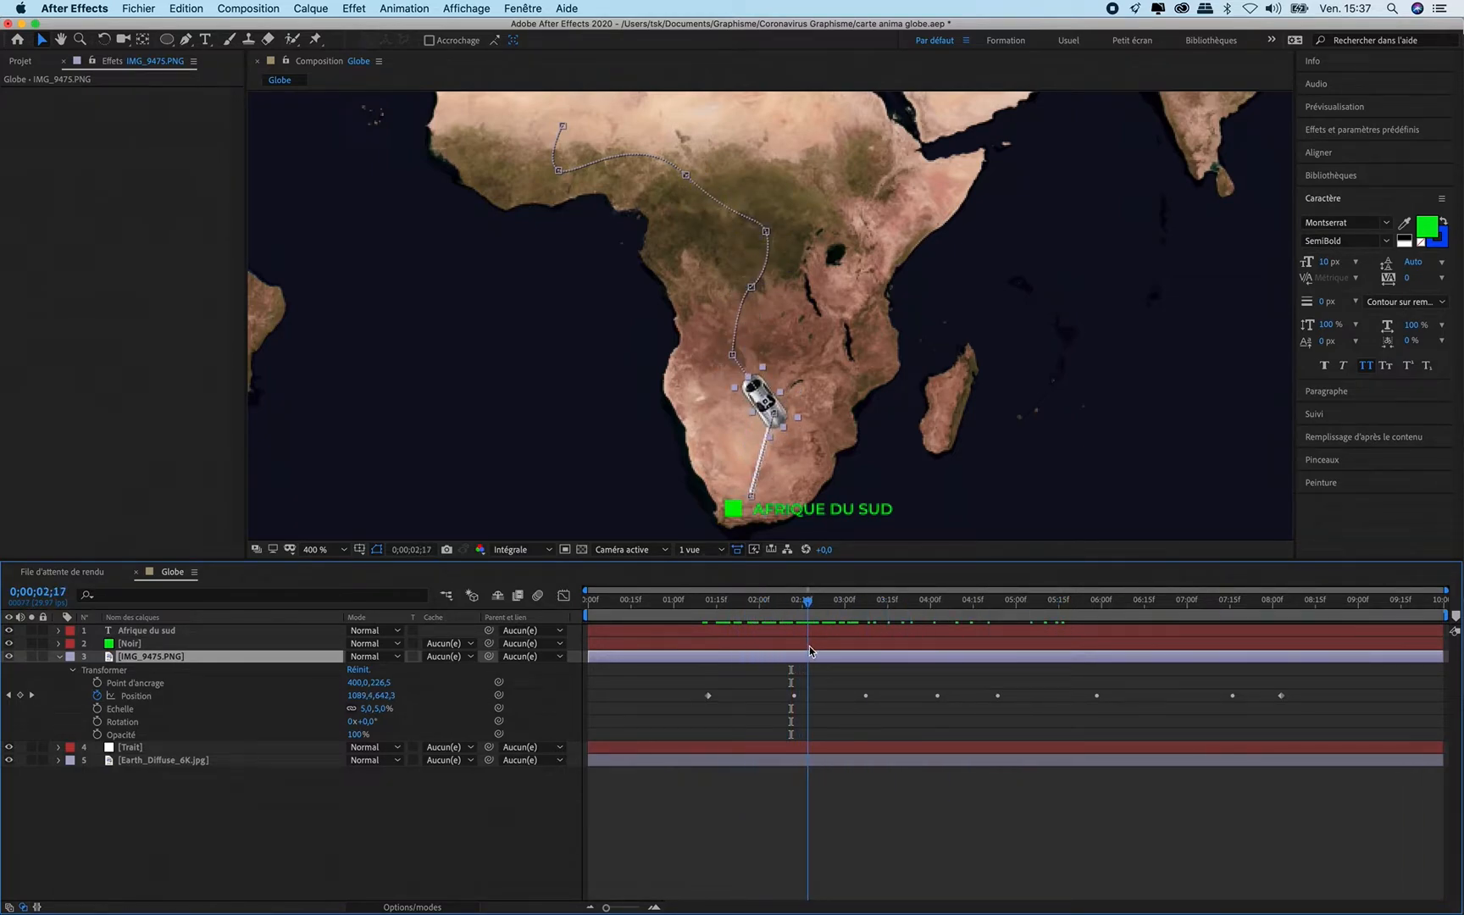
Step: Set the car layer's Rotation to 180° and scrub along the route to check its heading
left_click(368, 722)
type("180")
key("Return")
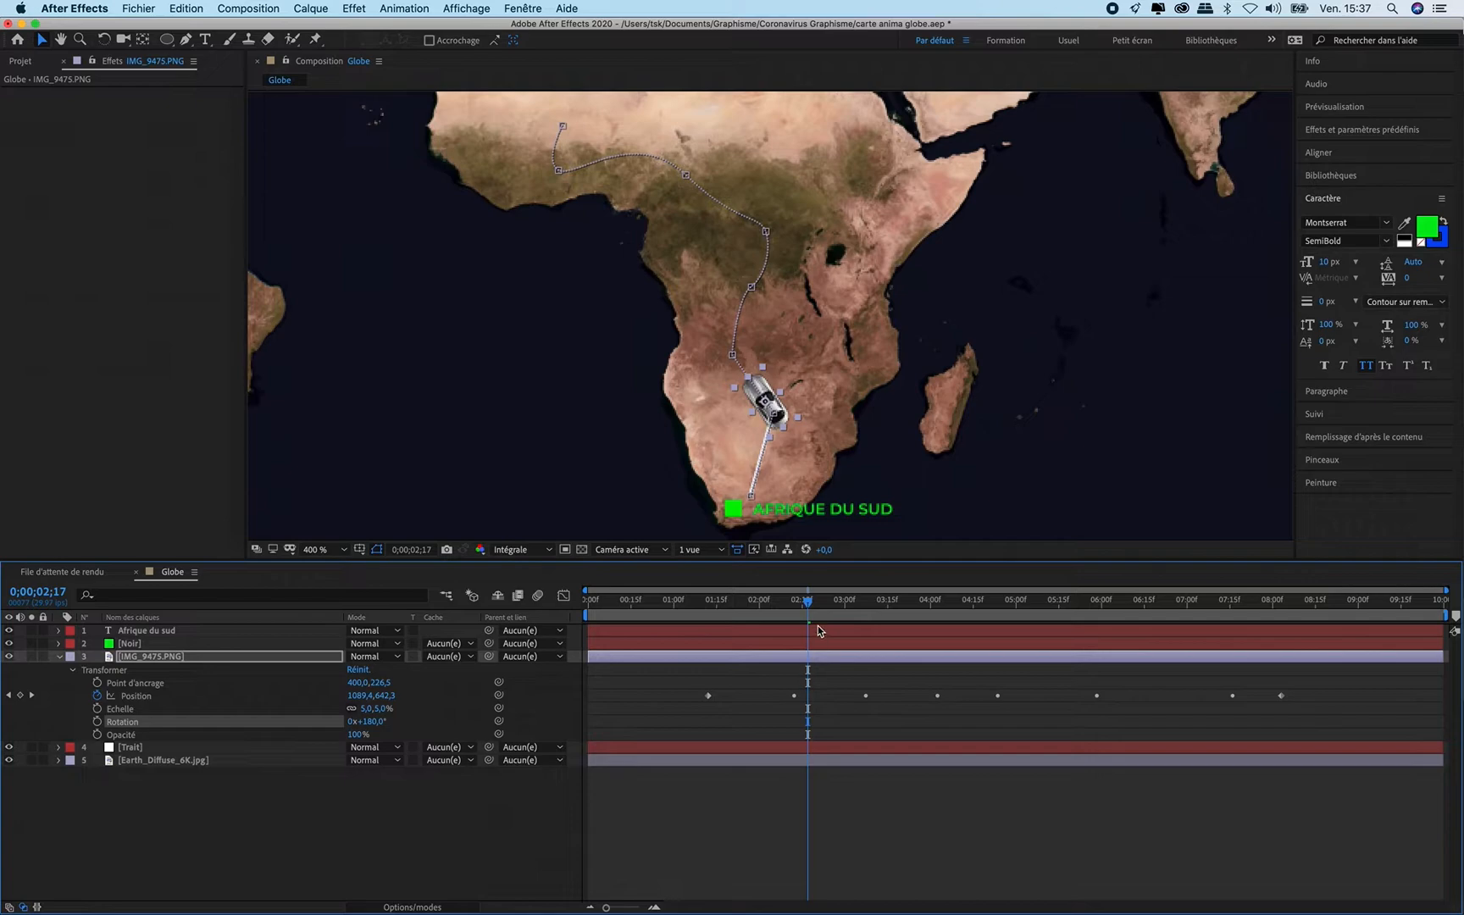
left_click_drag(811, 609, 1110, 670)
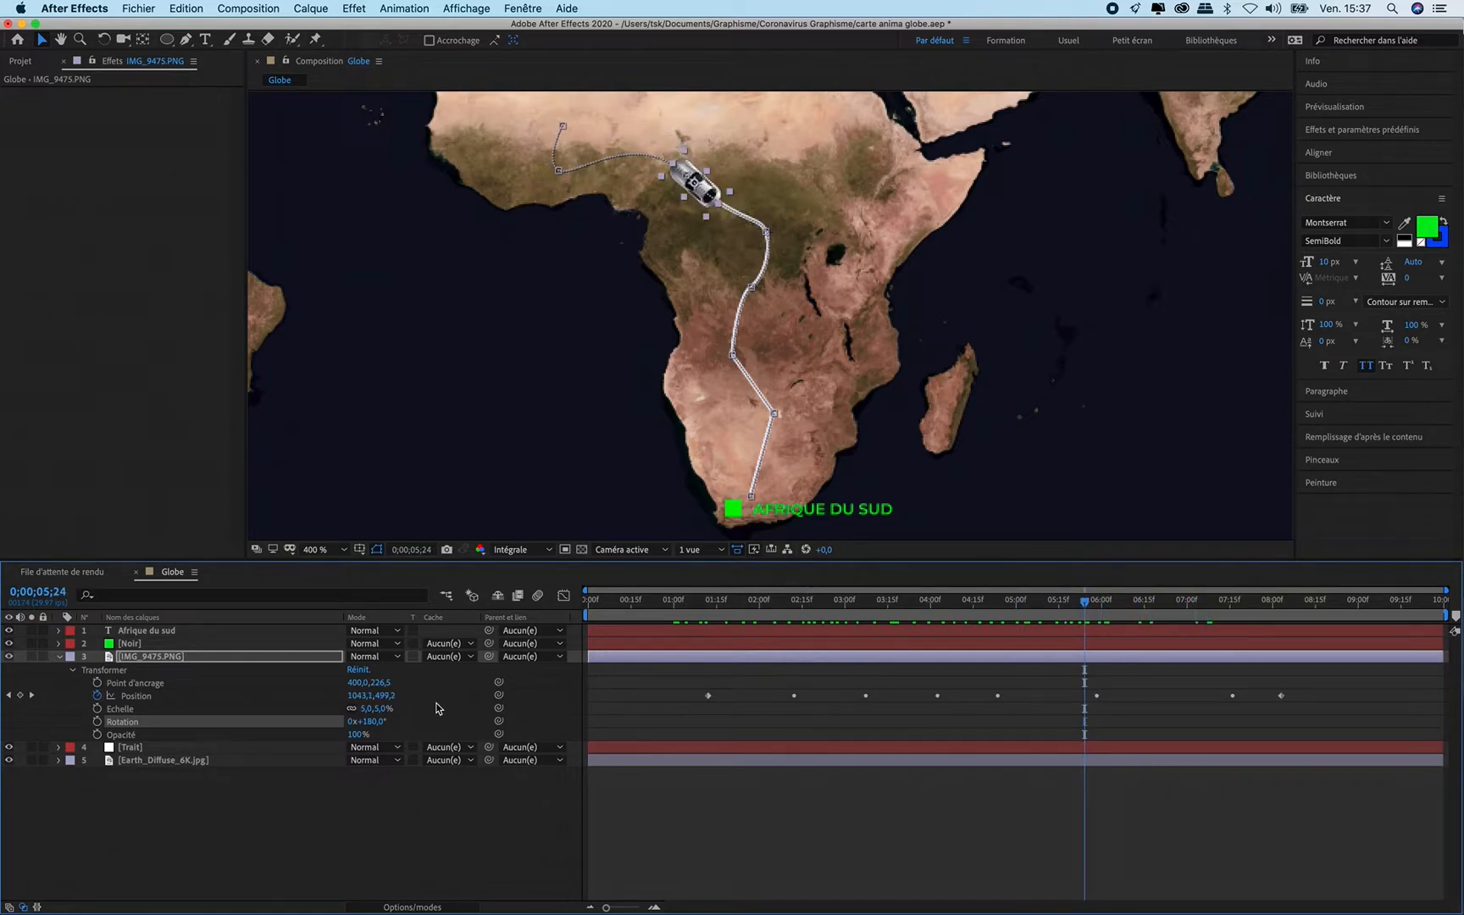
Step: Select the Trait layer and hide the mask and shape path outlines in the composition view
left_click(141, 660)
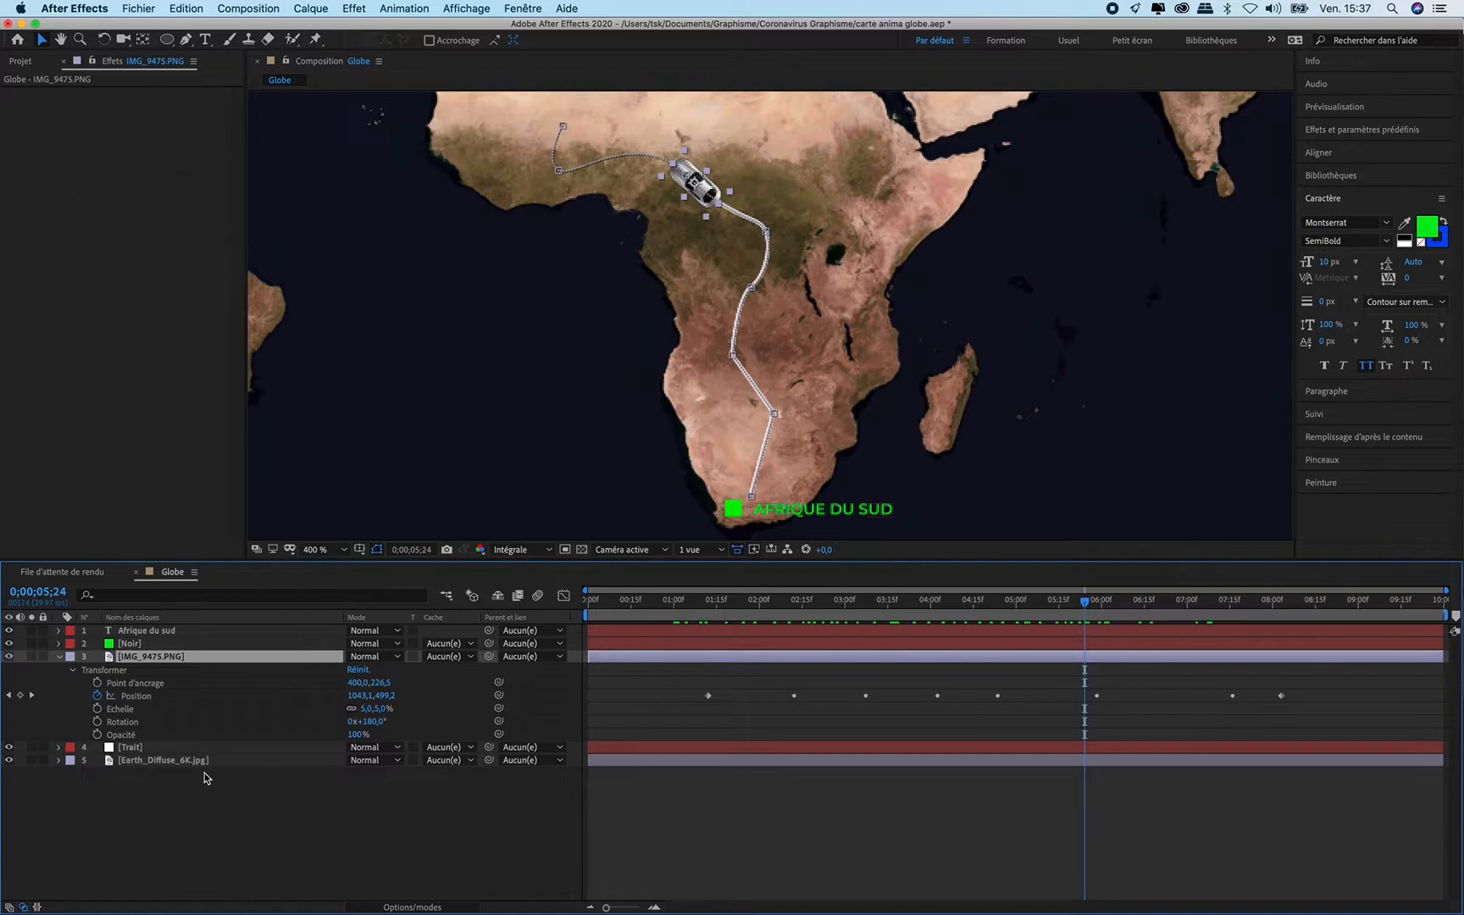
left_click(180, 814)
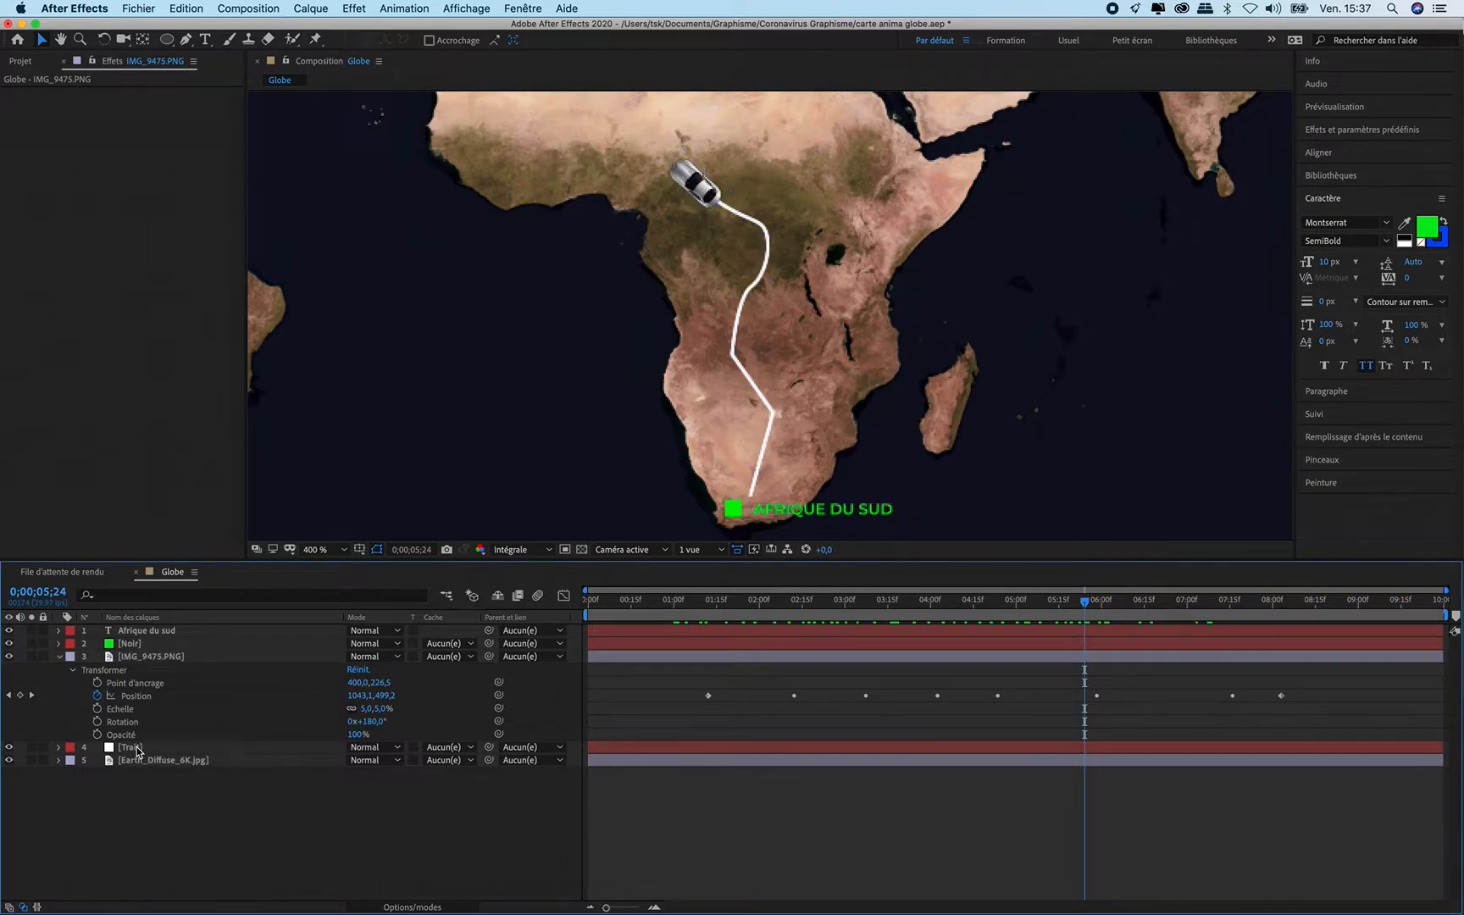
mouse_move(137, 750)
left_mouse_down()
mouse_move(157, 703)
mouse_move(147, 658)
mouse_move(151, 752)
left_mouse_up()
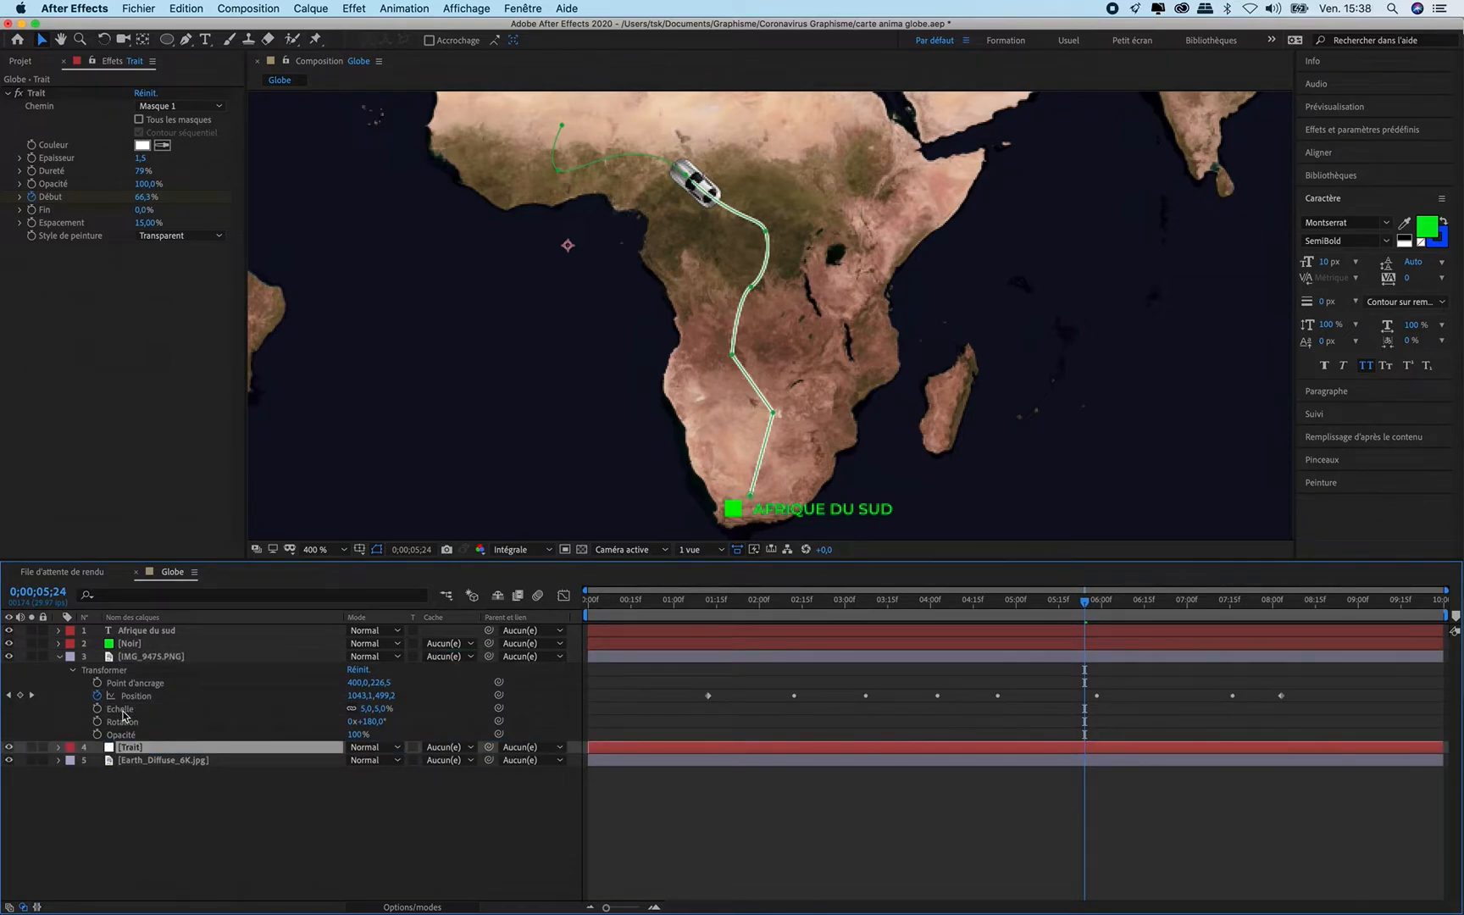
left_click(377, 550)
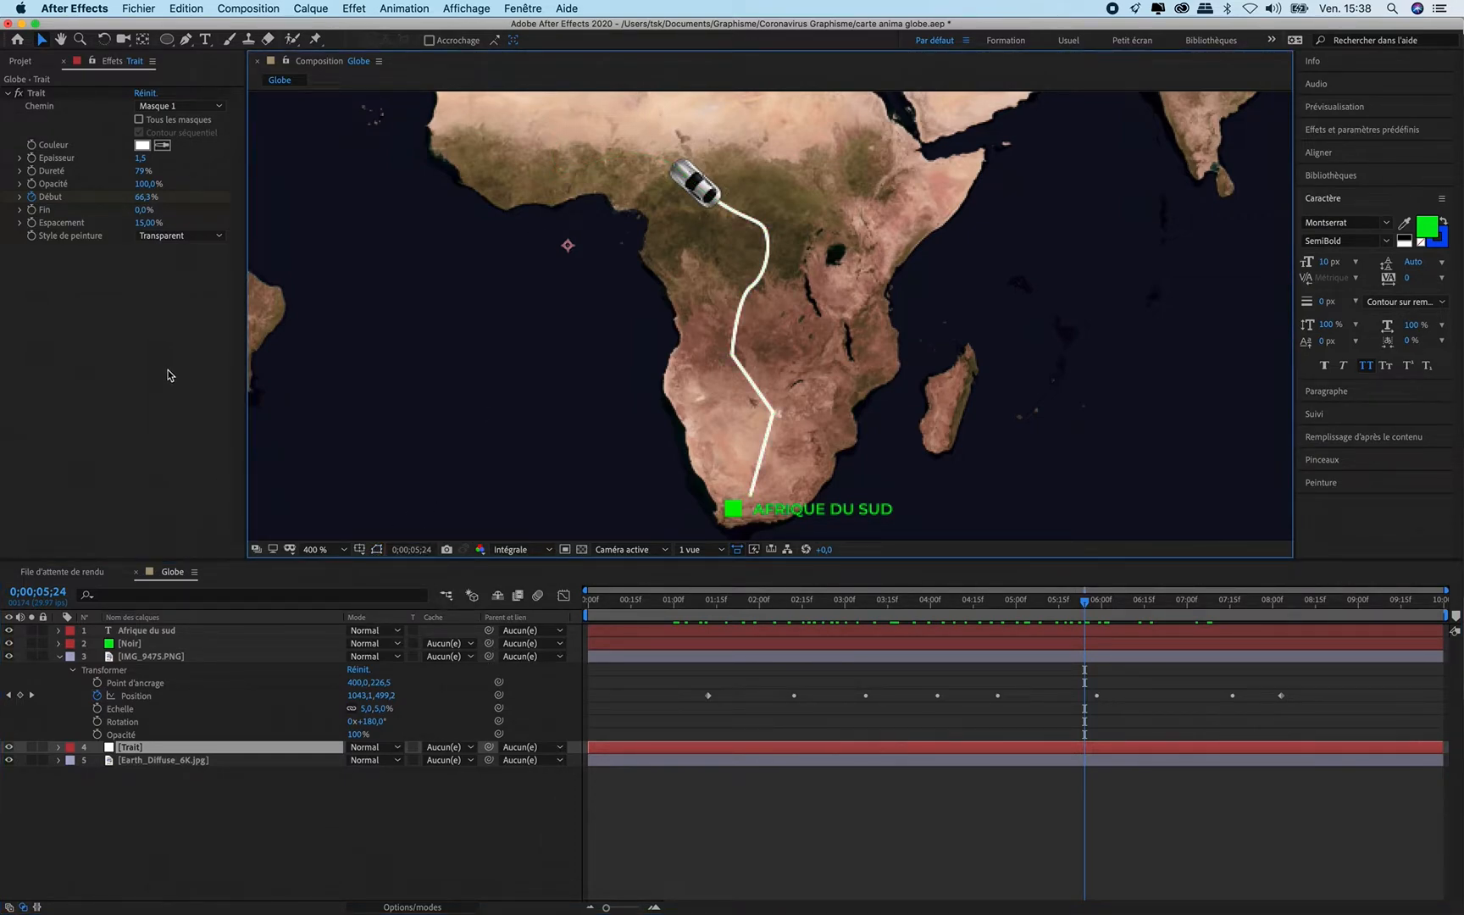
Step: Change the Trait effect's Couleur to lime green B2FF00 and scrub through the car and line animation
left_click(141, 146)
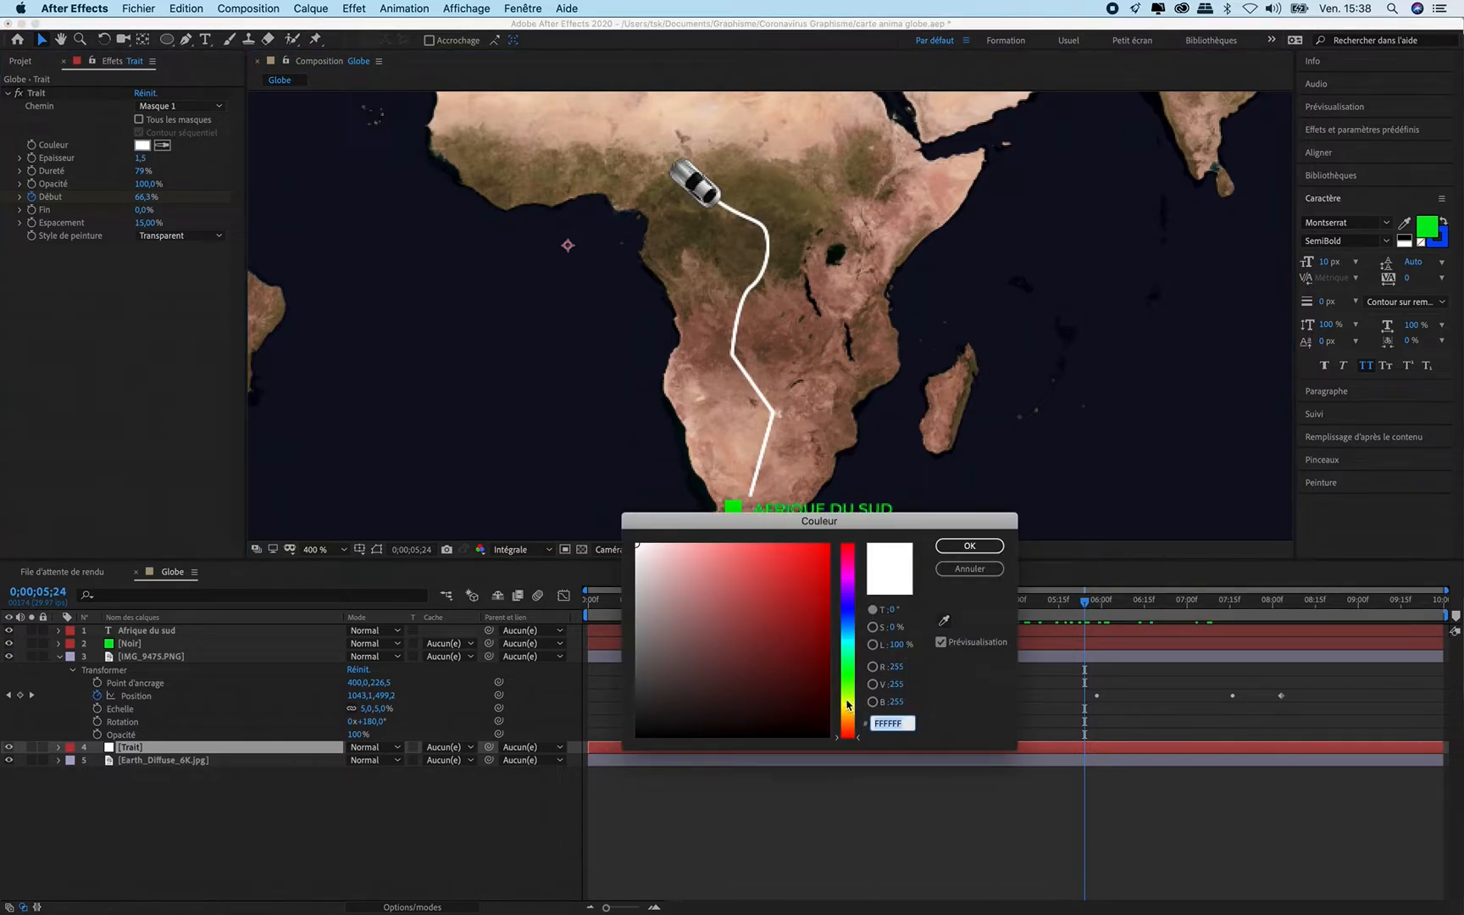
left_click(848, 696)
left_click_drag(813, 576, 852, 534)
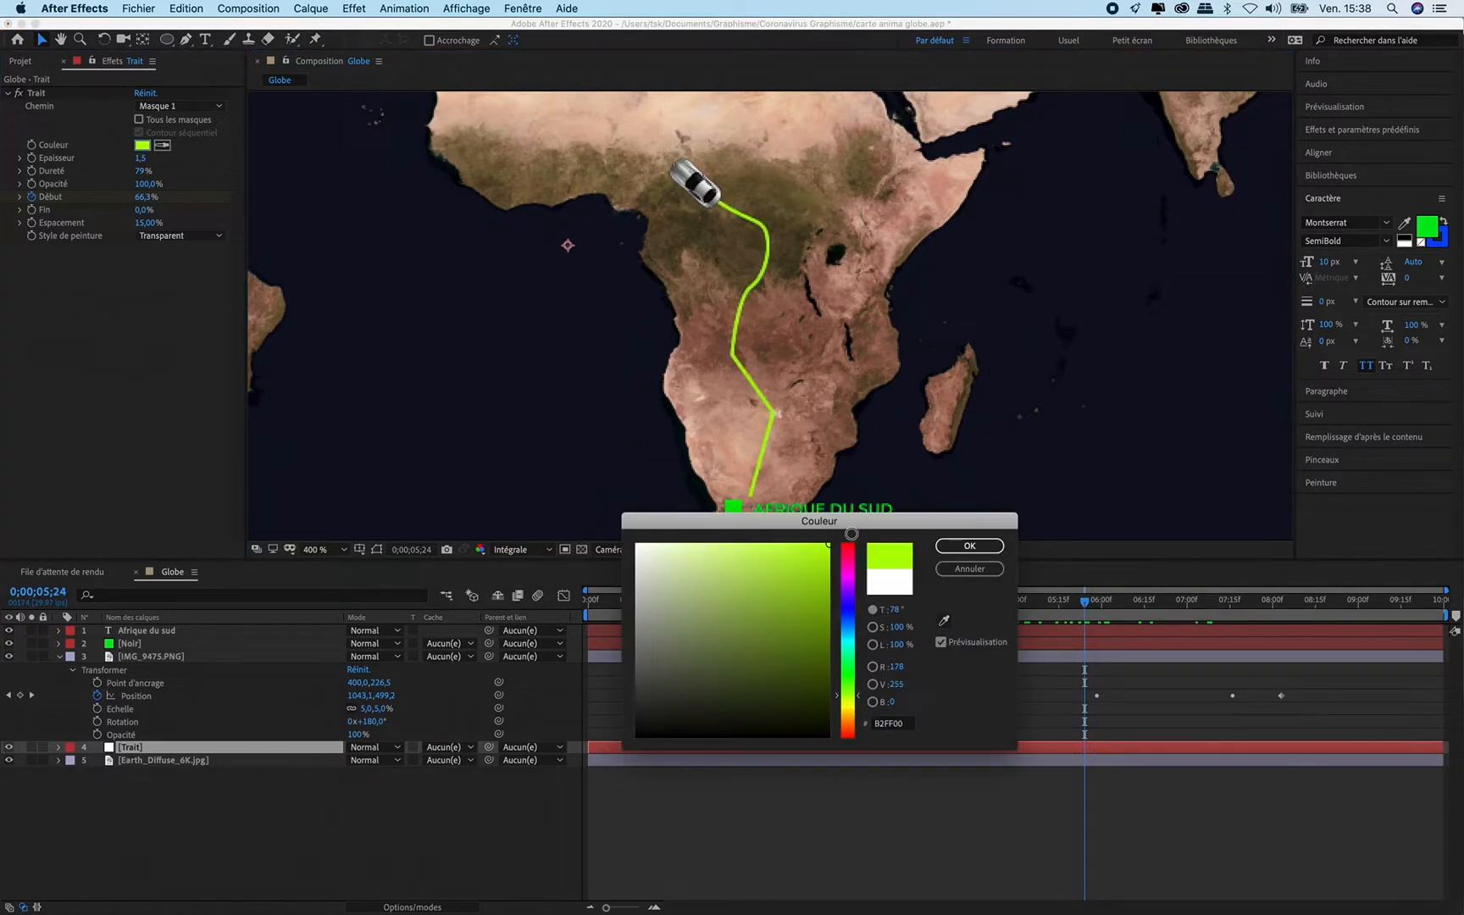
left_click(970, 546)
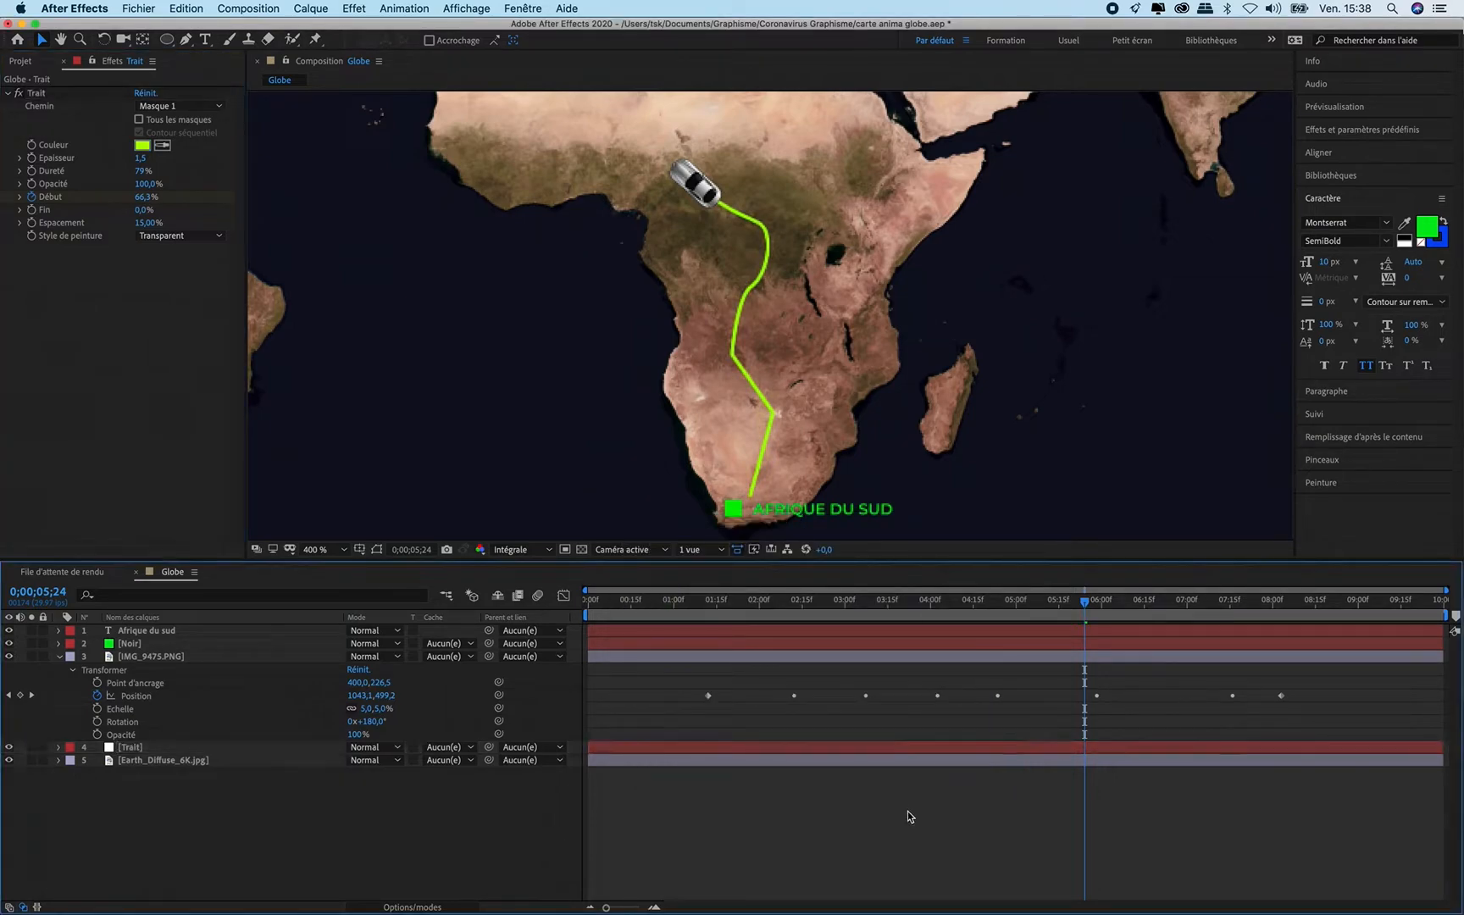
mouse_move(1081, 607)
left_mouse_down()
mouse_move(801, 608)
mouse_move(677, 660)
mouse_move(1364, 688)
mouse_move(1208, 681)
mouse_move(1319, 683)
mouse_move(1299, 683)
left_mouse_up()
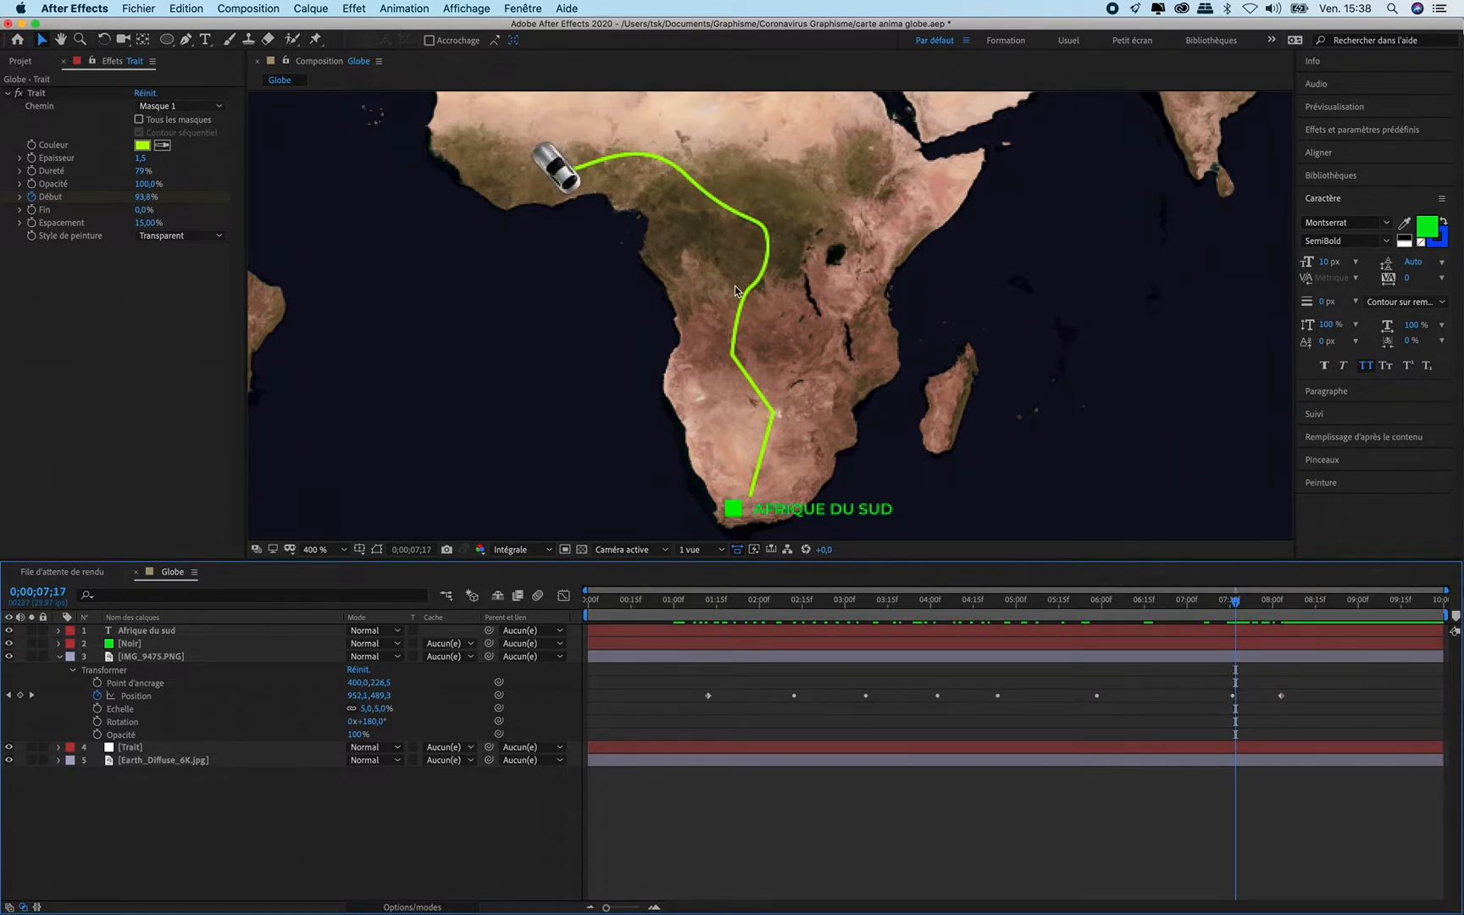
Step: Duplicate the Afrique du sud text layer and the Noir marker layer, and place both copies at the top of the layer stack
scroll(740, 297, "down", 1)
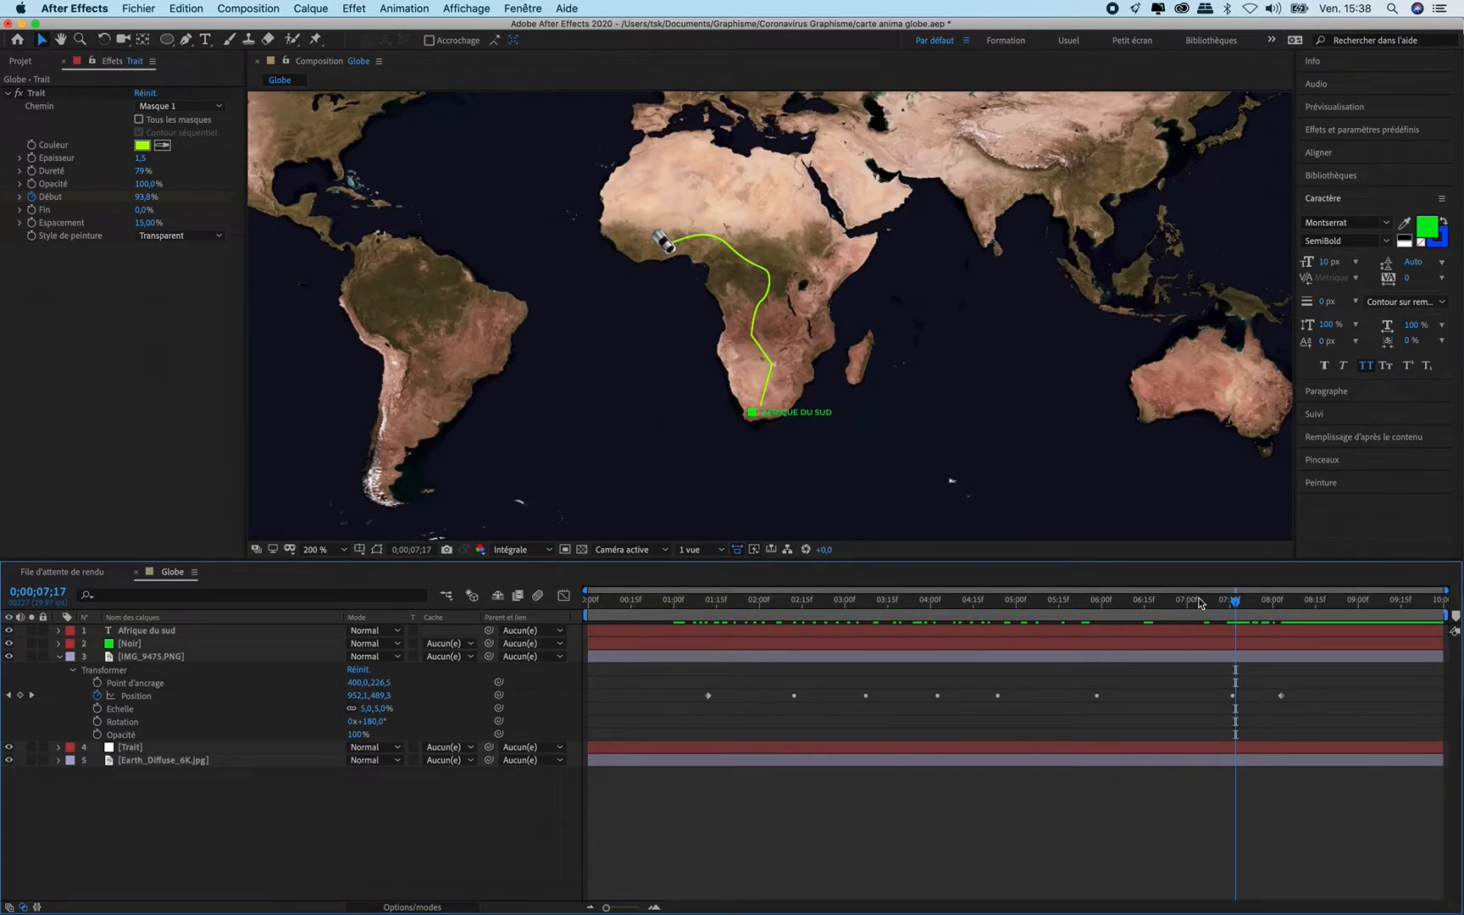
left_click_drag(1236, 605, 1246, 613)
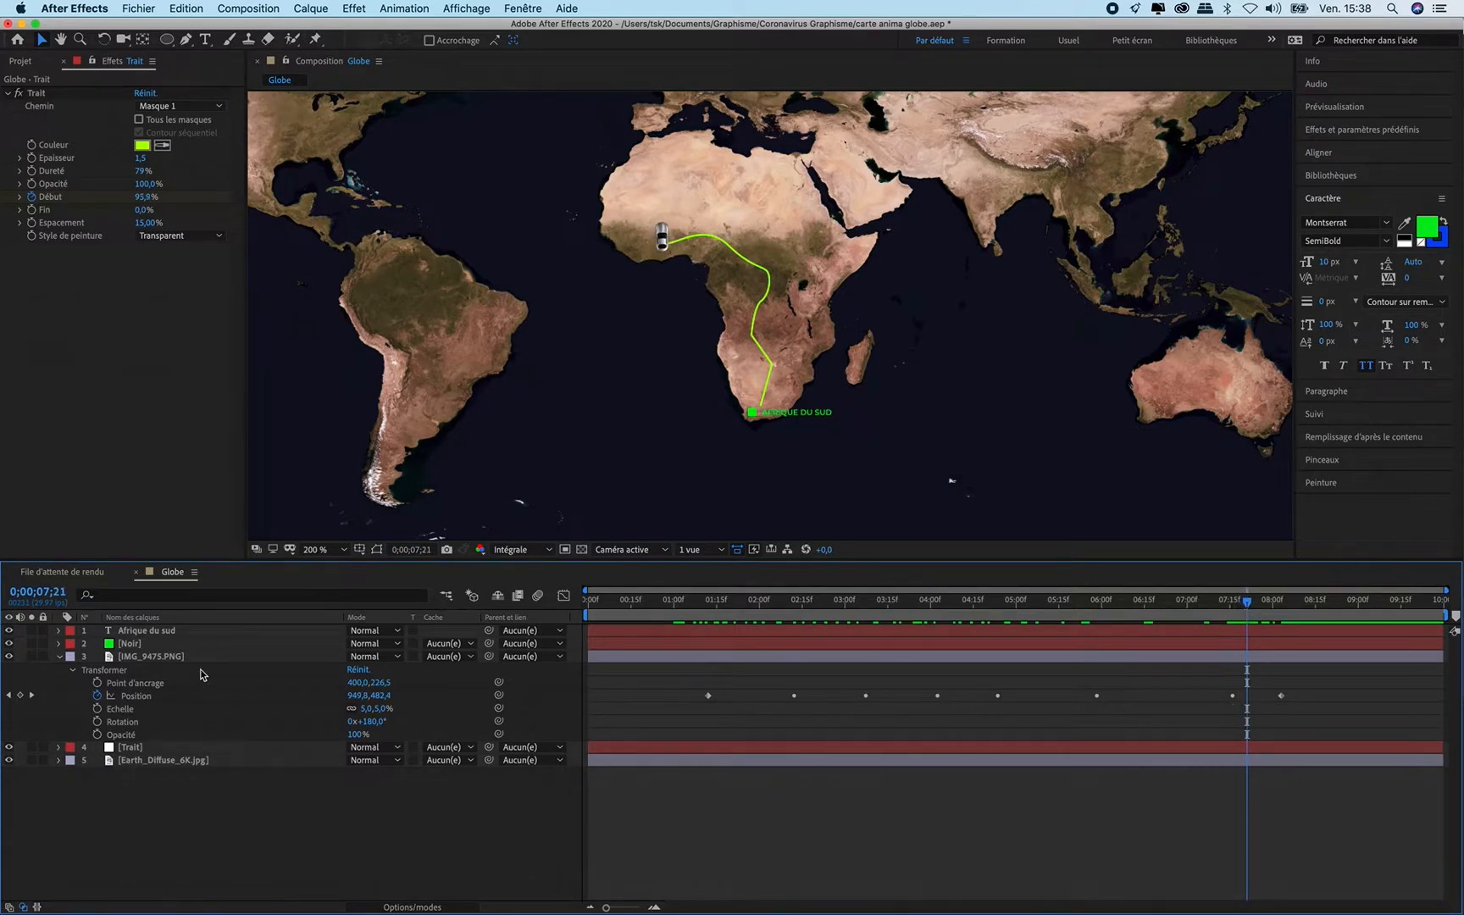
left_click(135, 645)
left_click(137, 632, "shift")
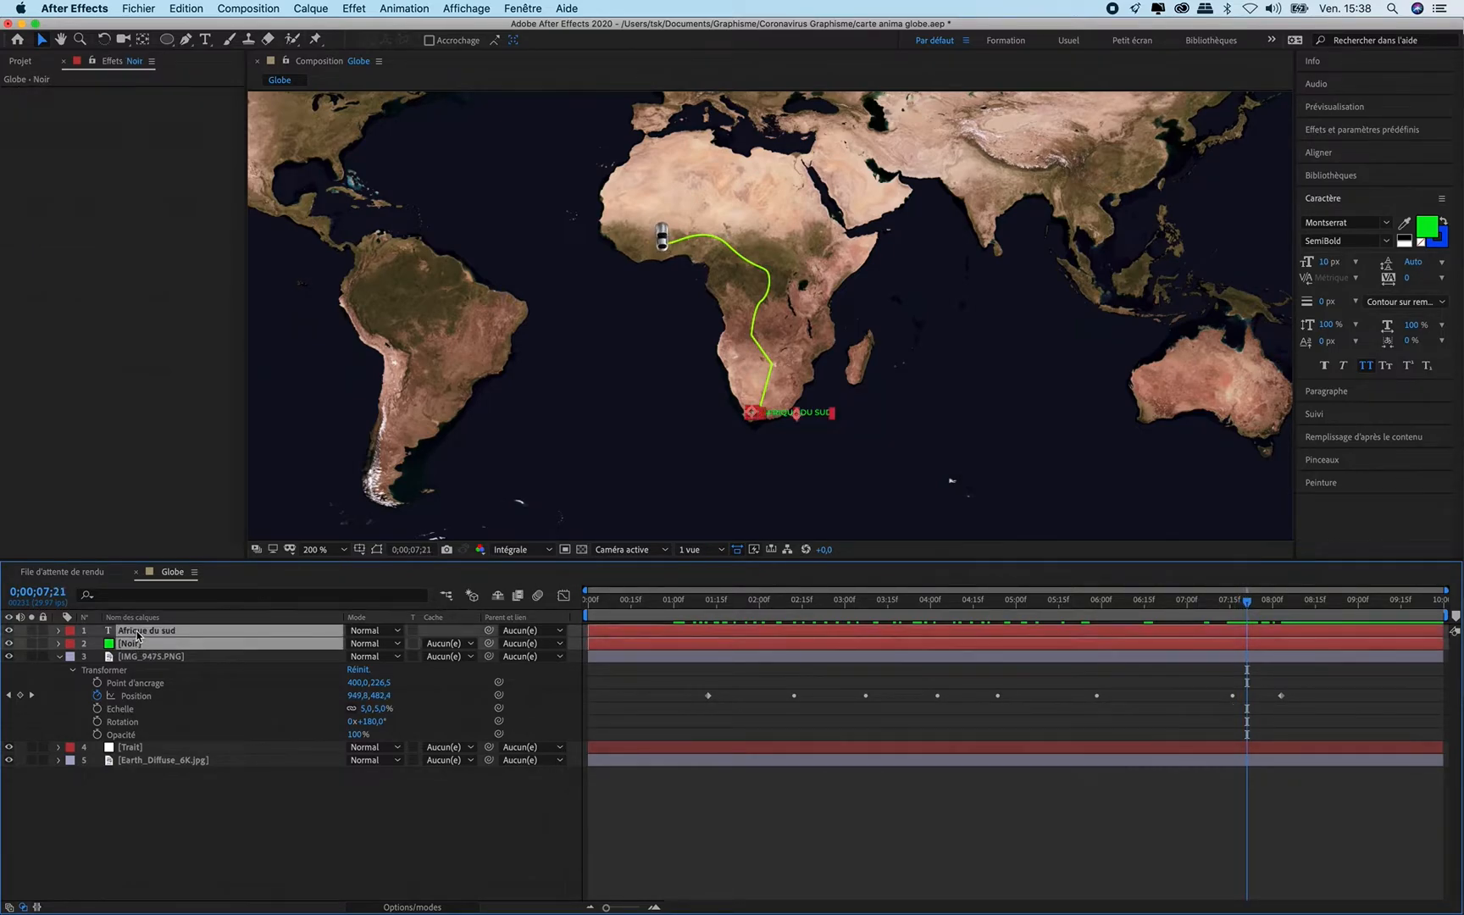
left_click(187, 9)
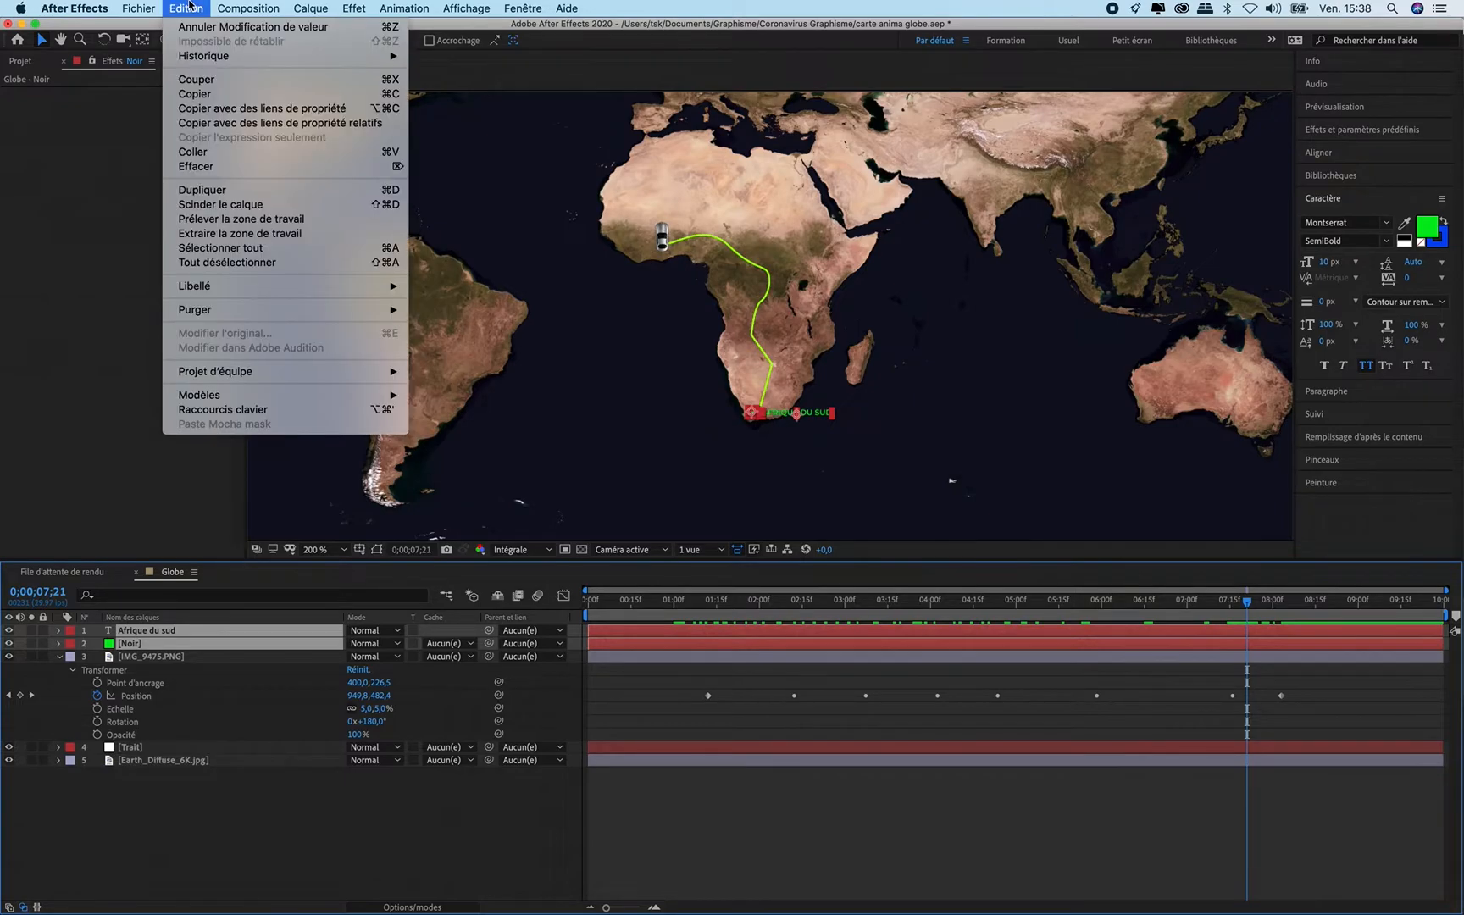
left_click(203, 189)
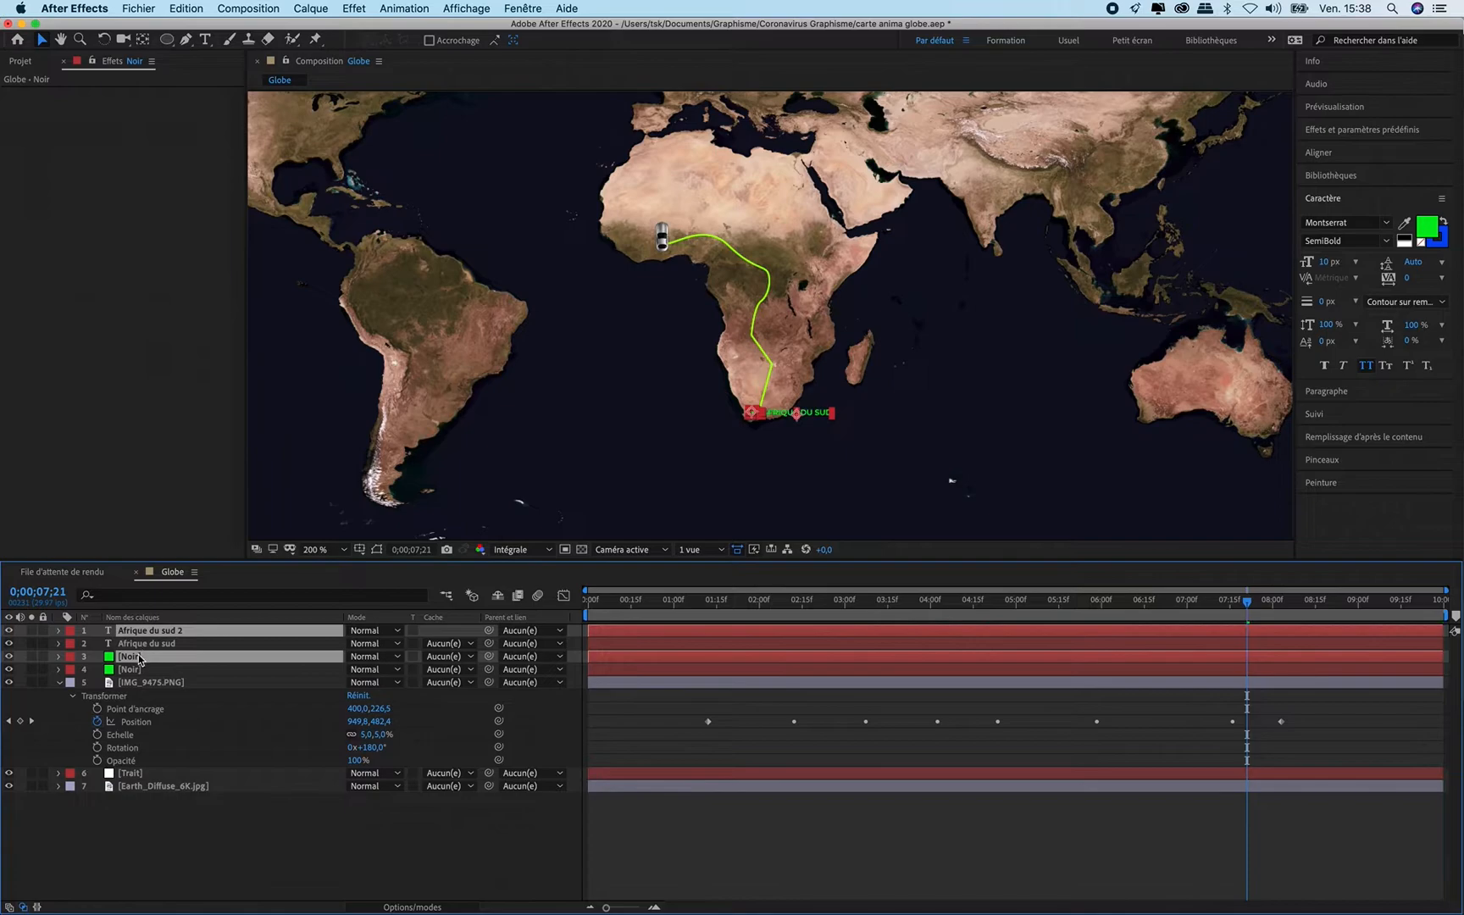
left_click_drag(138, 663, 142, 648)
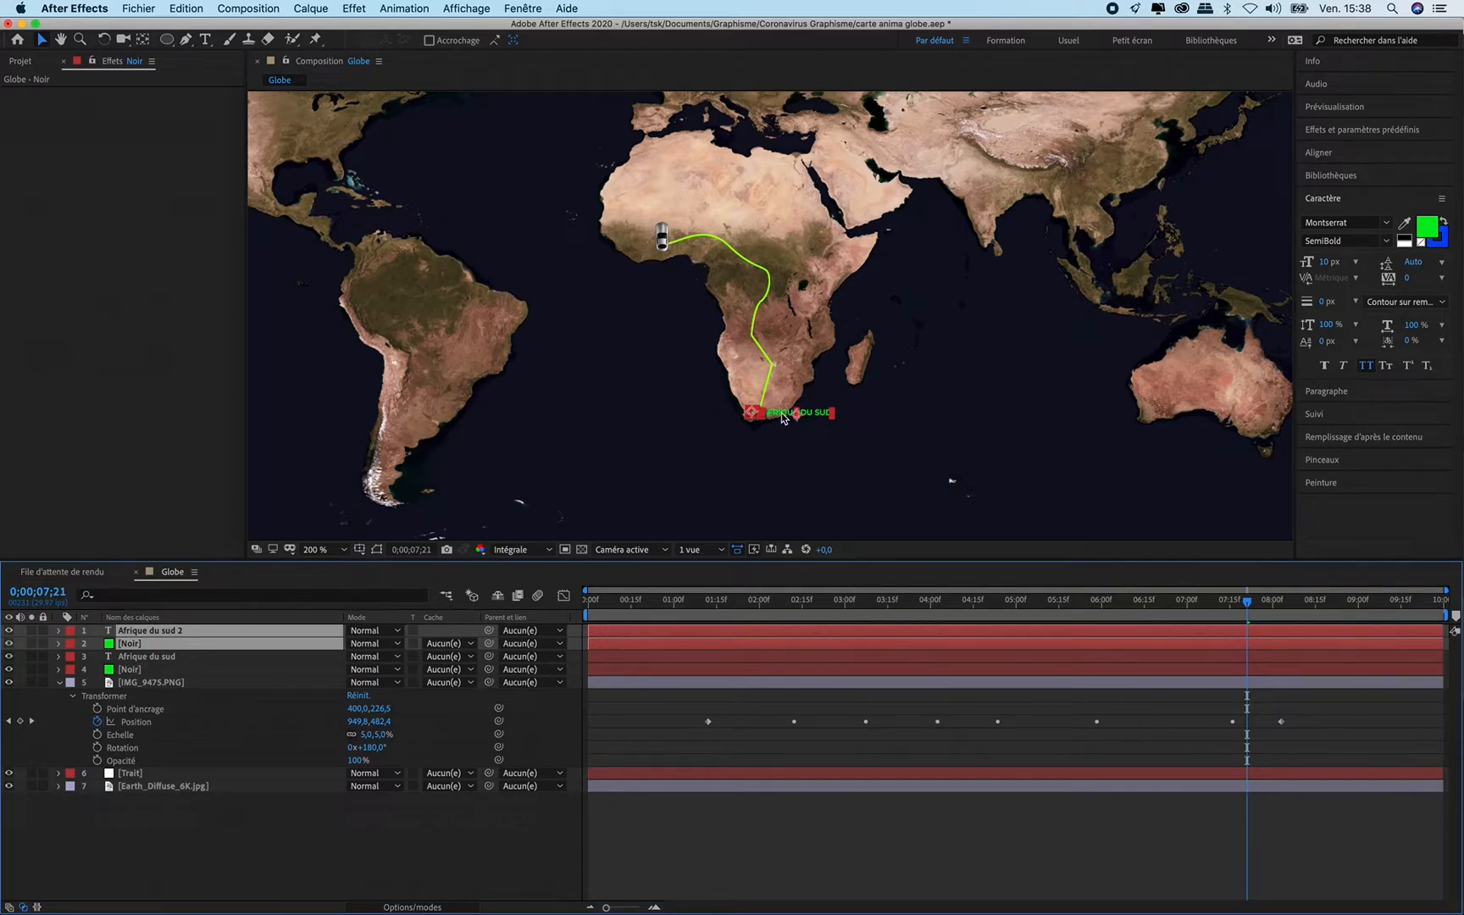
Step: Move the duplicated label and marker up to the route's end in West Africa and change the label text to MALI
left_click_drag(784, 417, 706, 218)
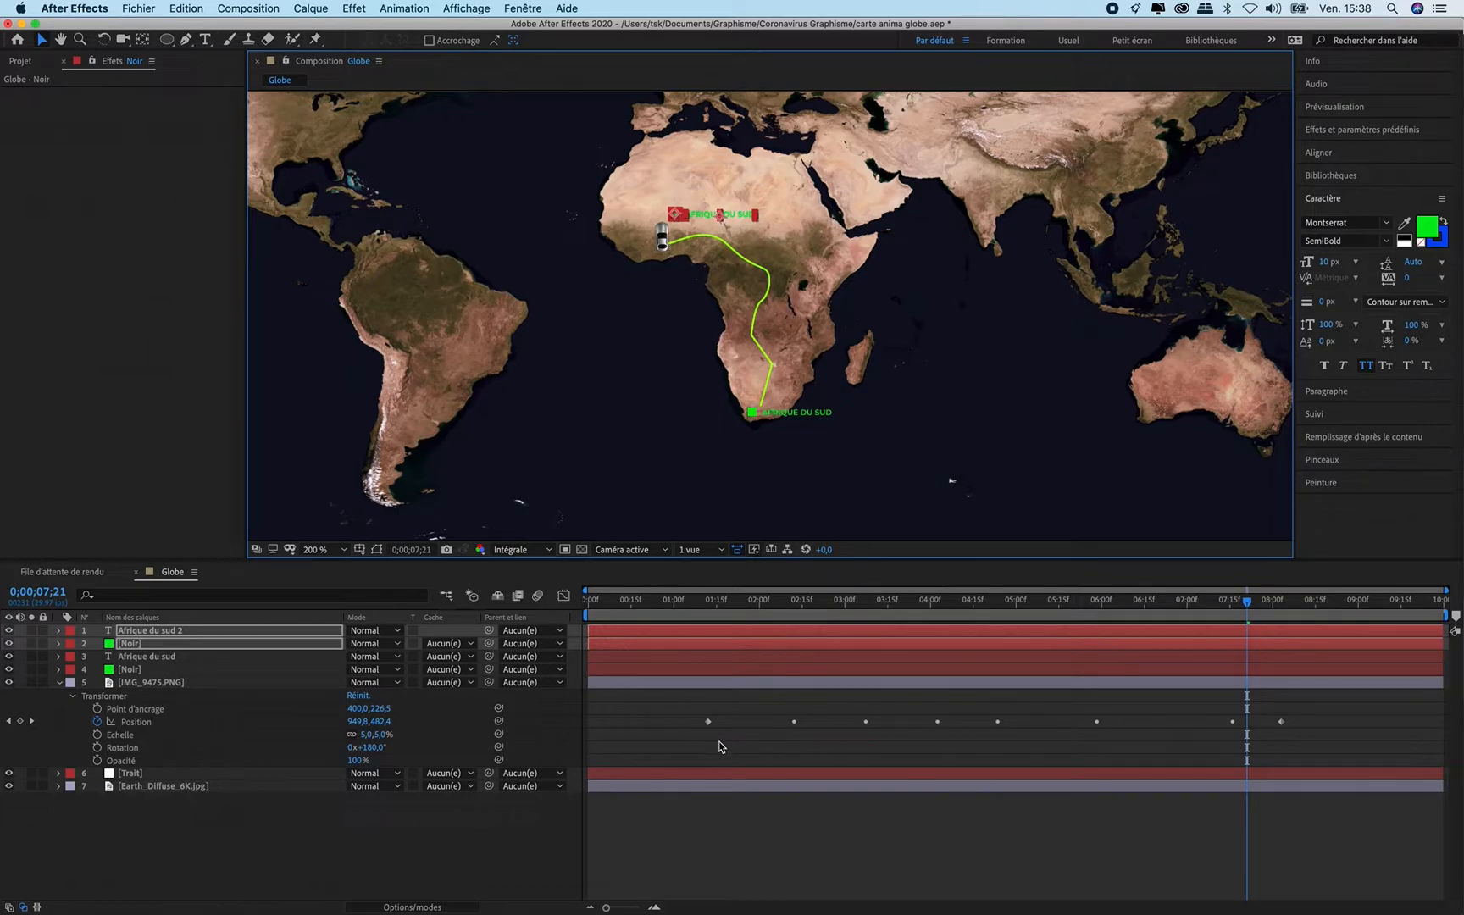
left_click(790, 214)
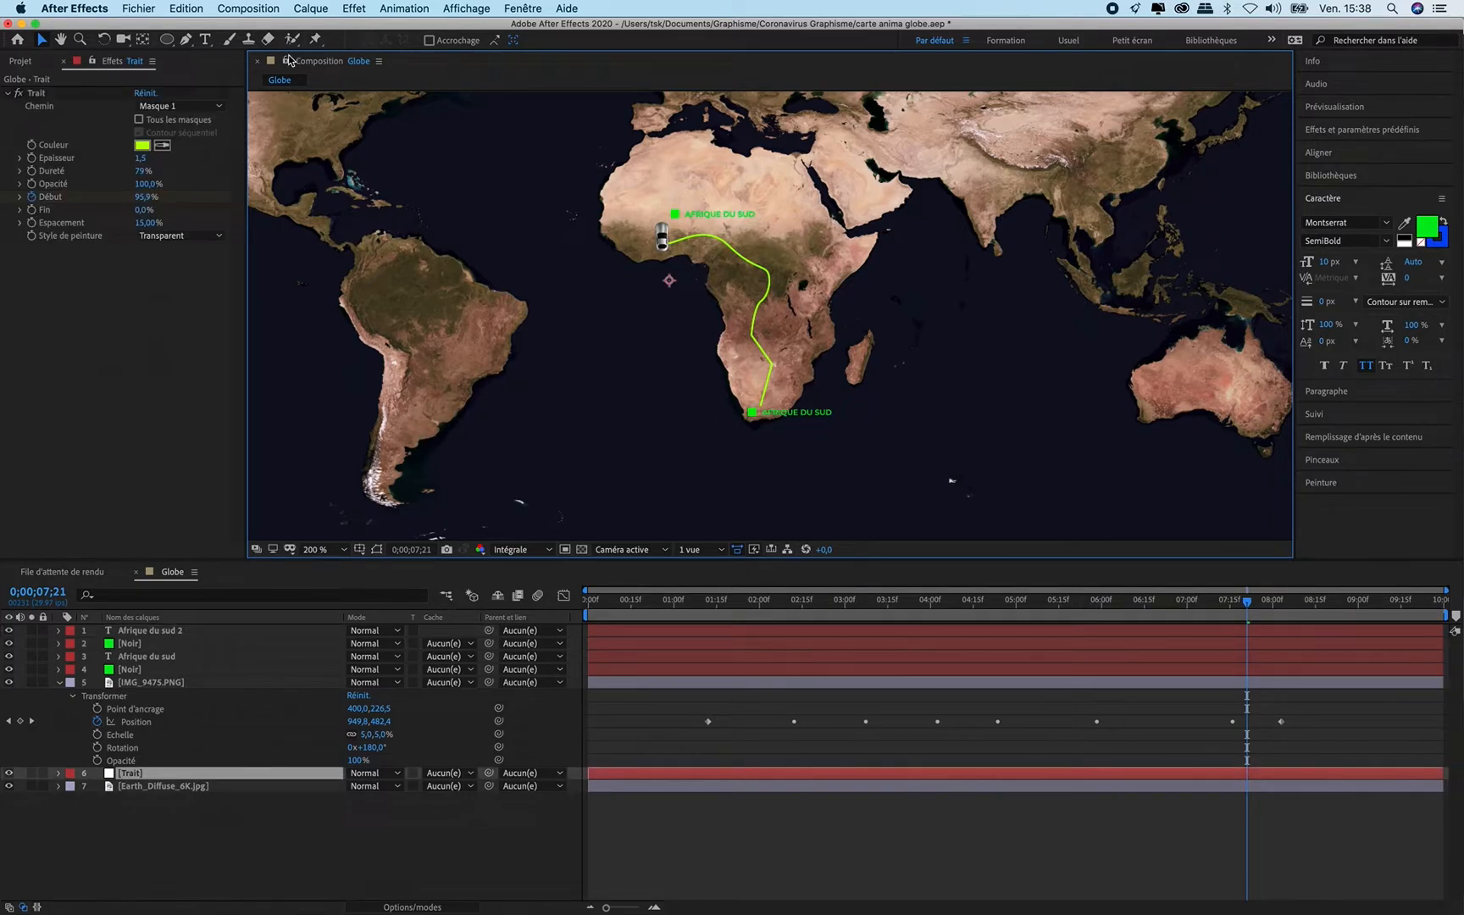
left_click(206, 39)
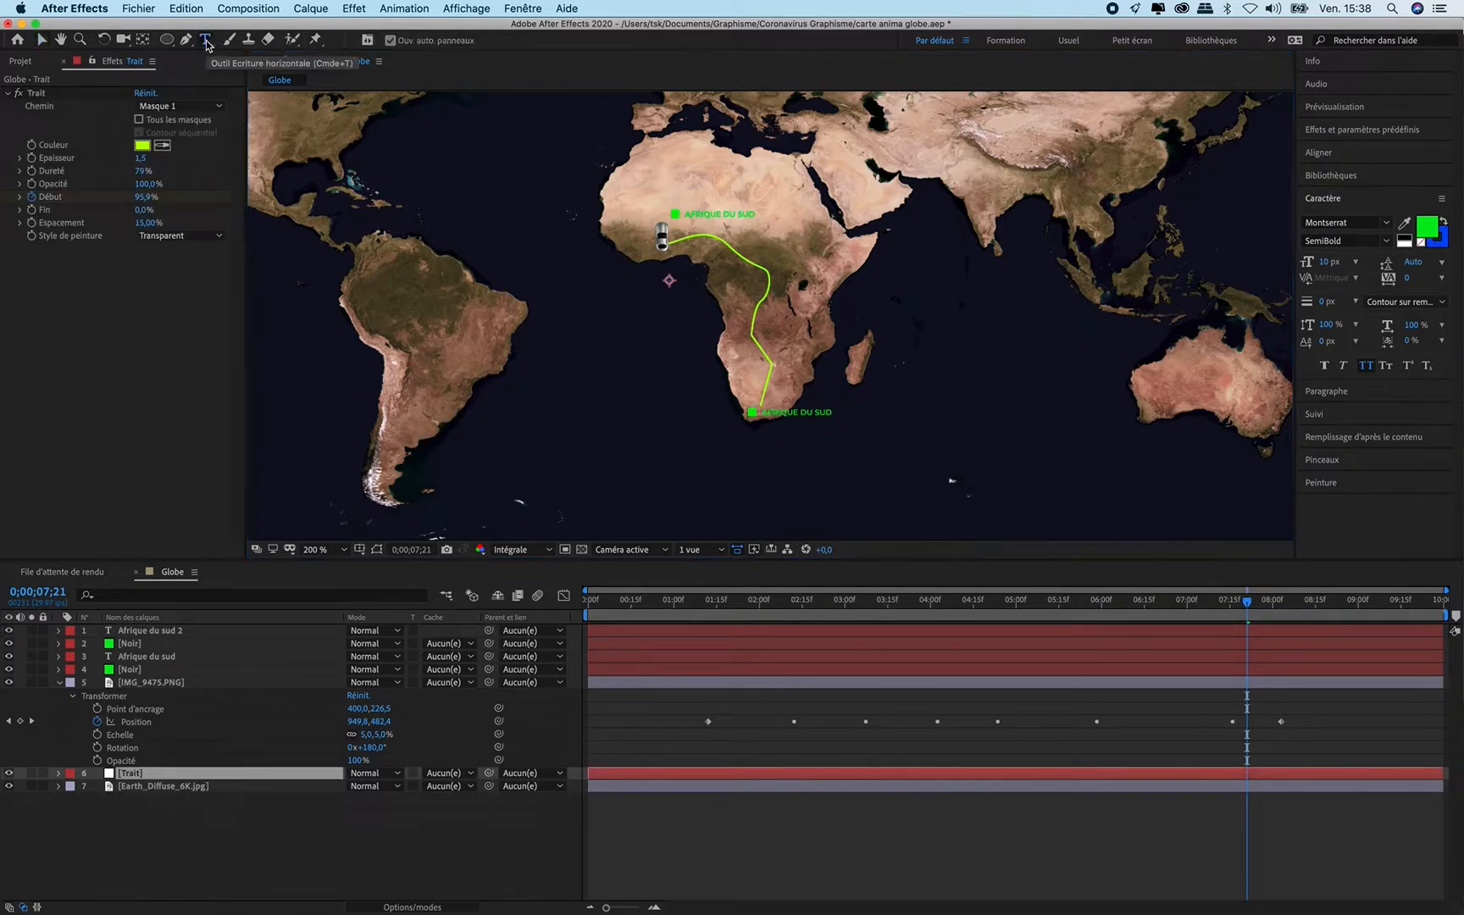
left_click(717, 218)
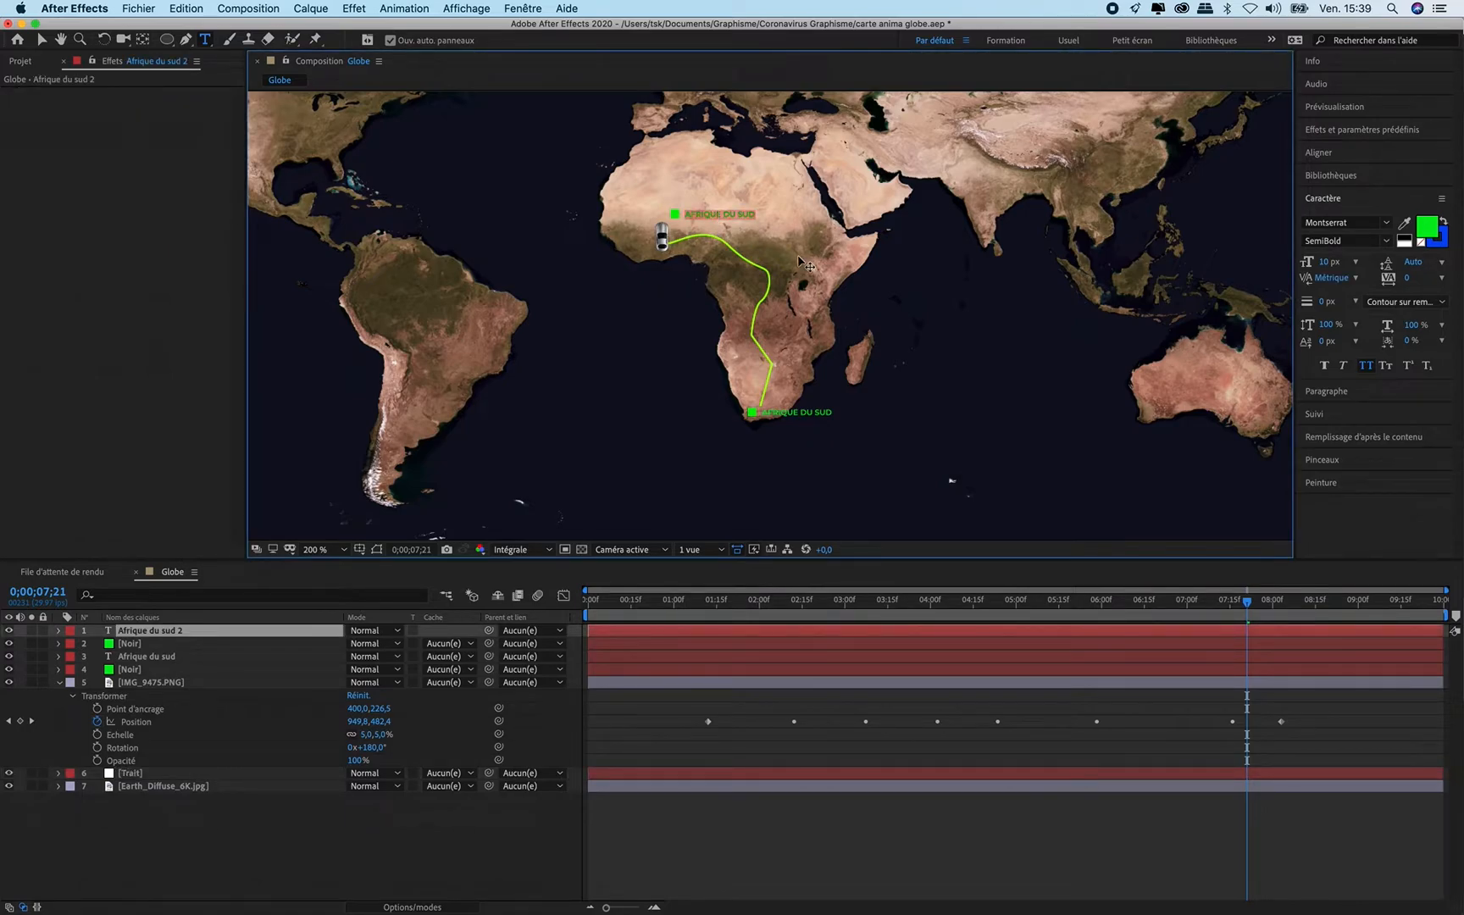
type("MALI")
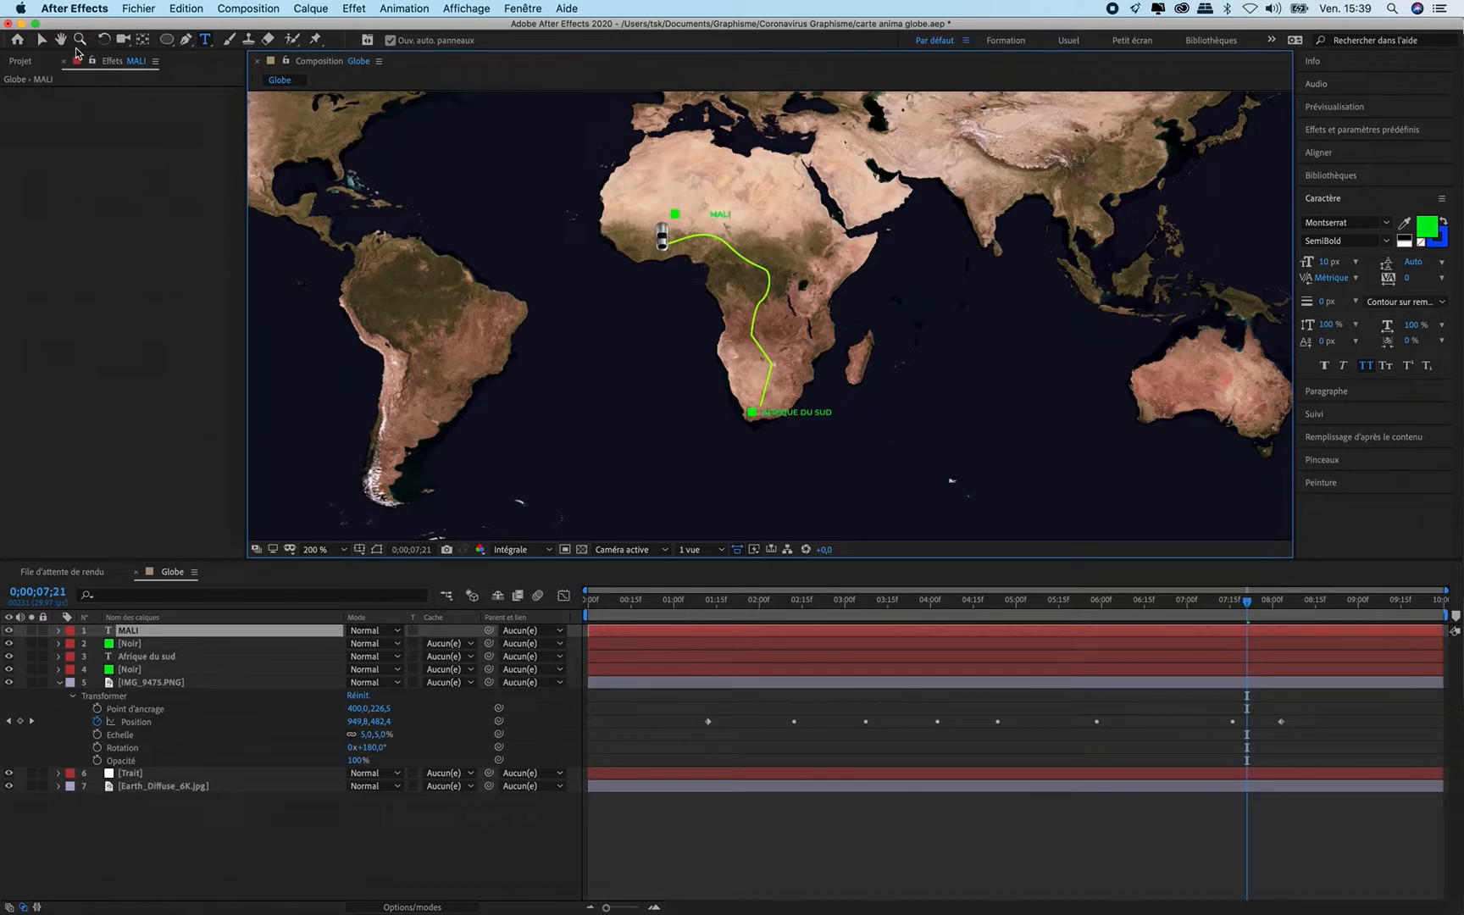
left_click(41, 39)
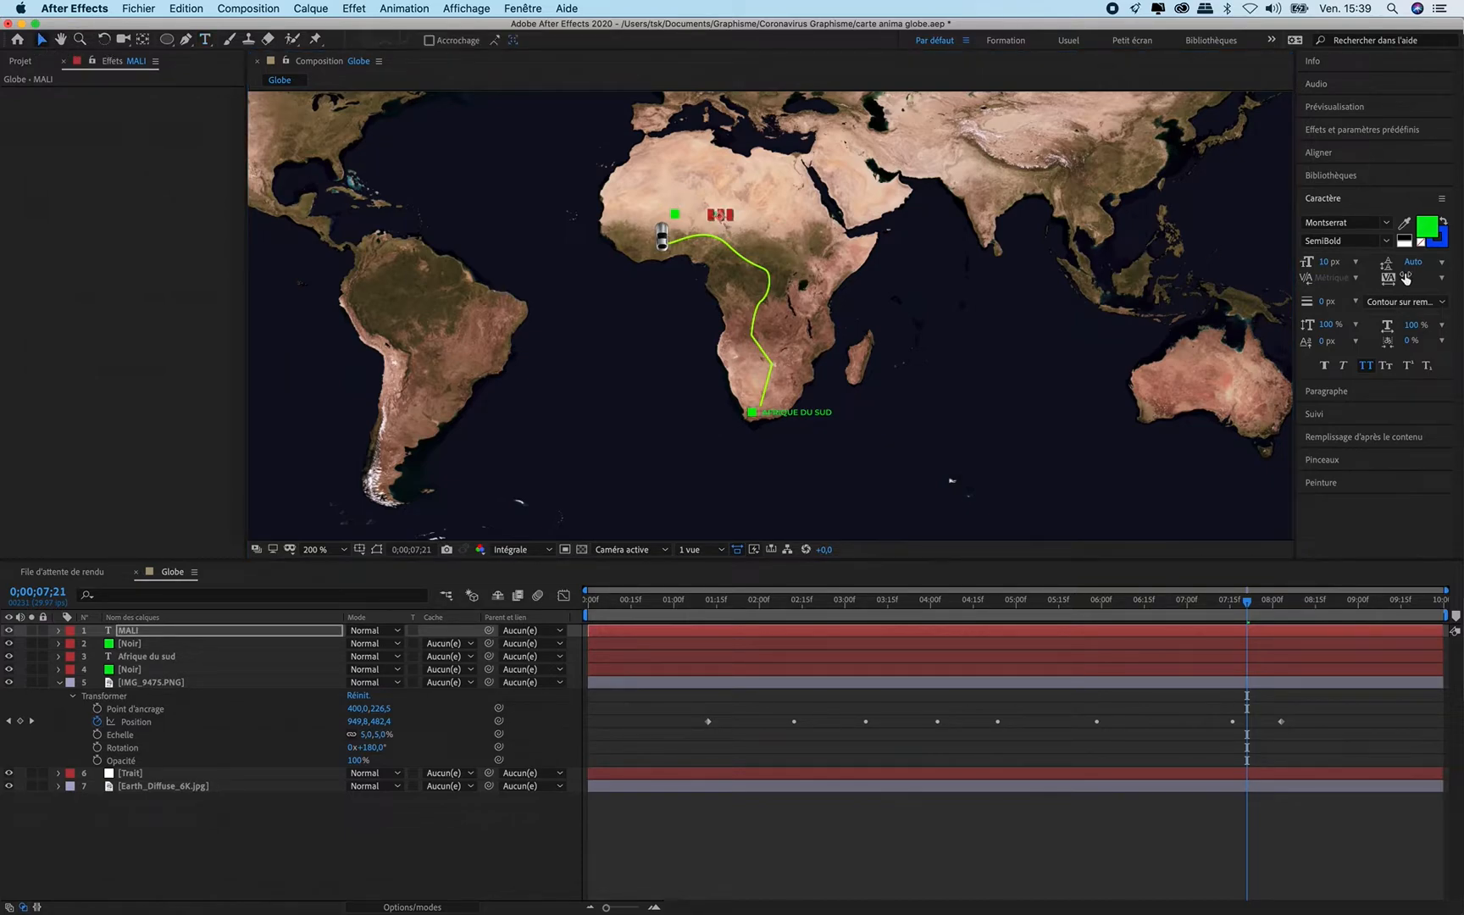
Step: Set the MALI text's fill colour to blue 0063B2
left_click(1428, 226)
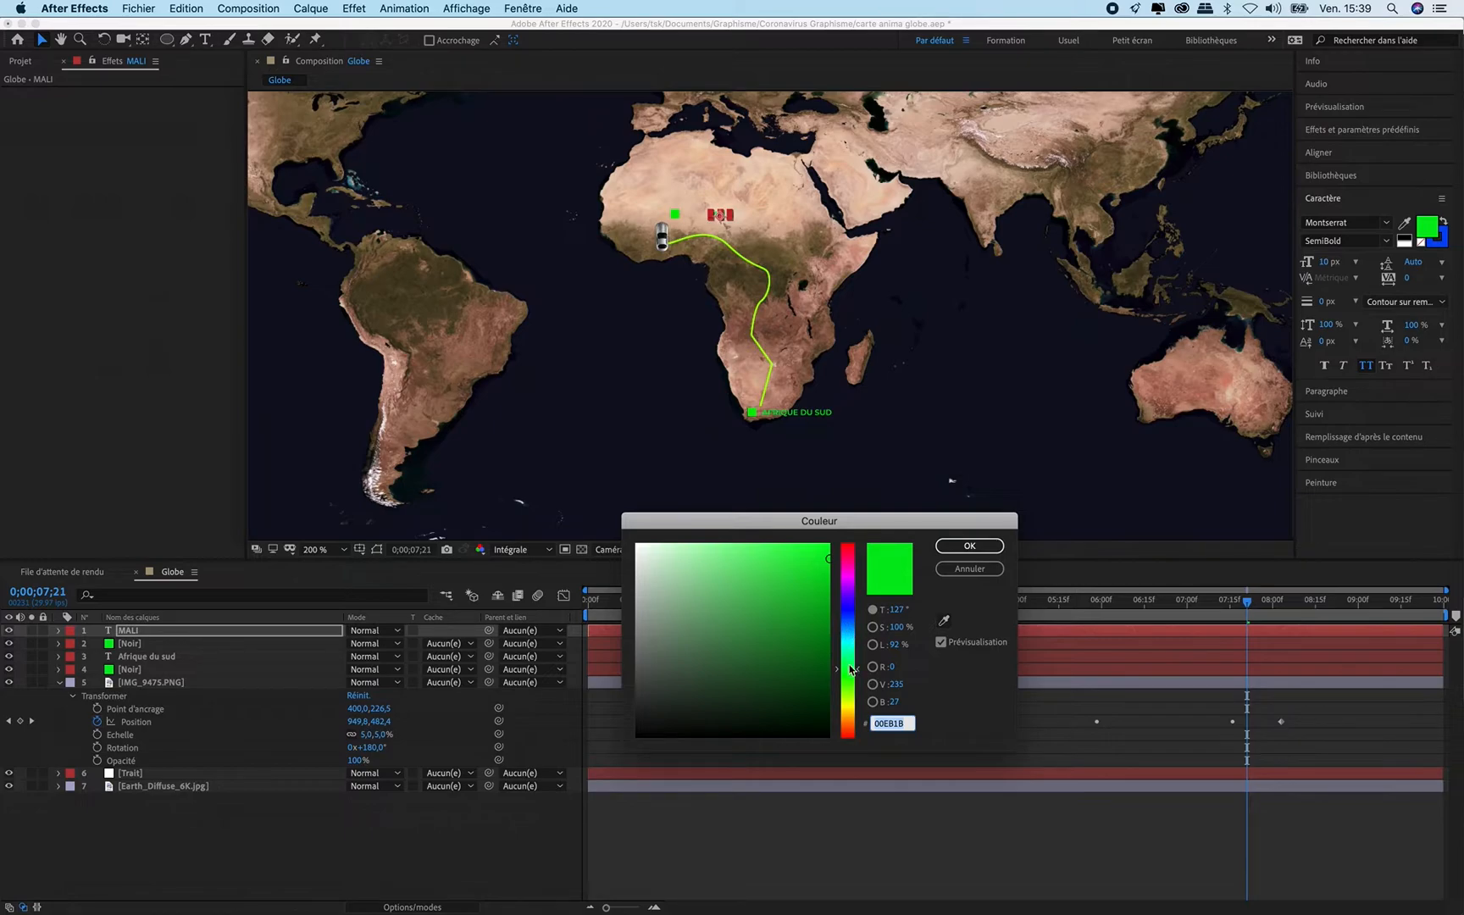
left_click_drag(851, 669, 852, 650)
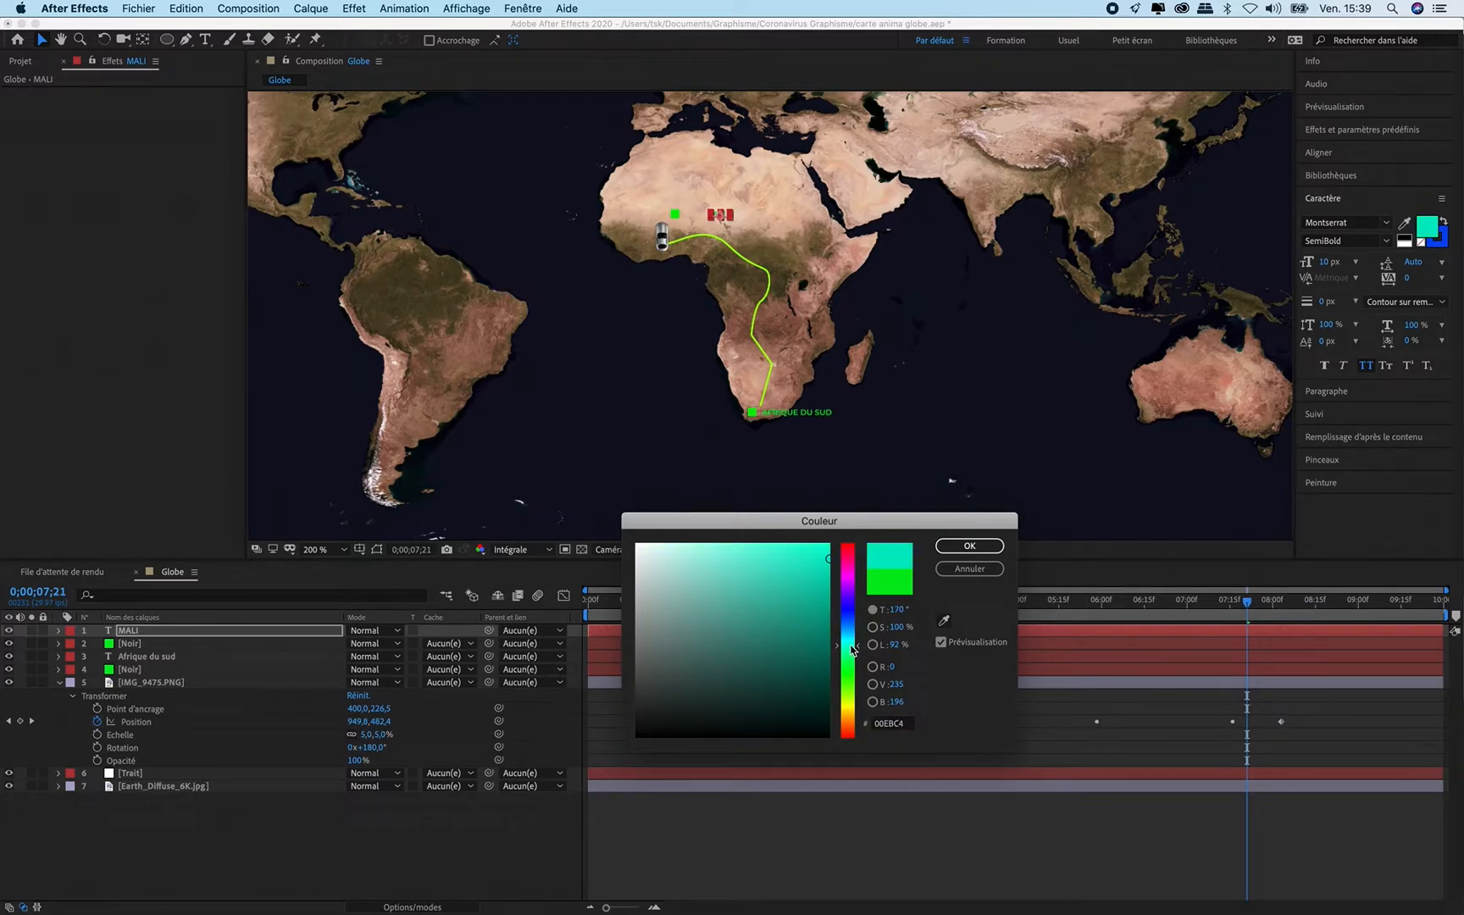
left_click_drag(809, 592, 855, 629)
left_click(980, 547)
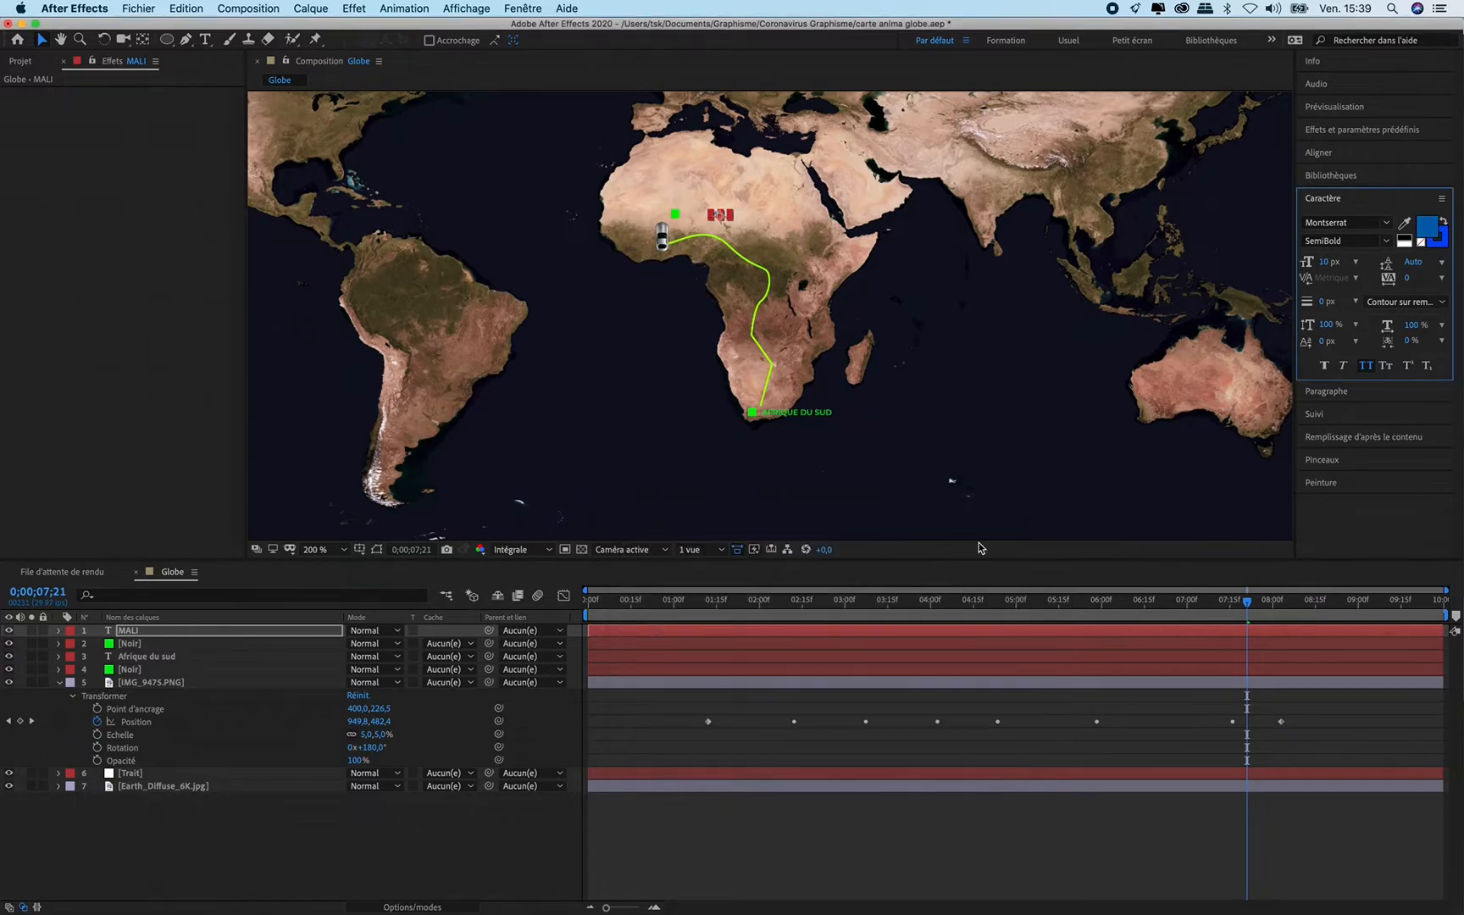
Step: Recolour the duplicated marker's solid by sampling the blue of the MALI text, creating it as the new solid Noir 3
left_click(674, 215)
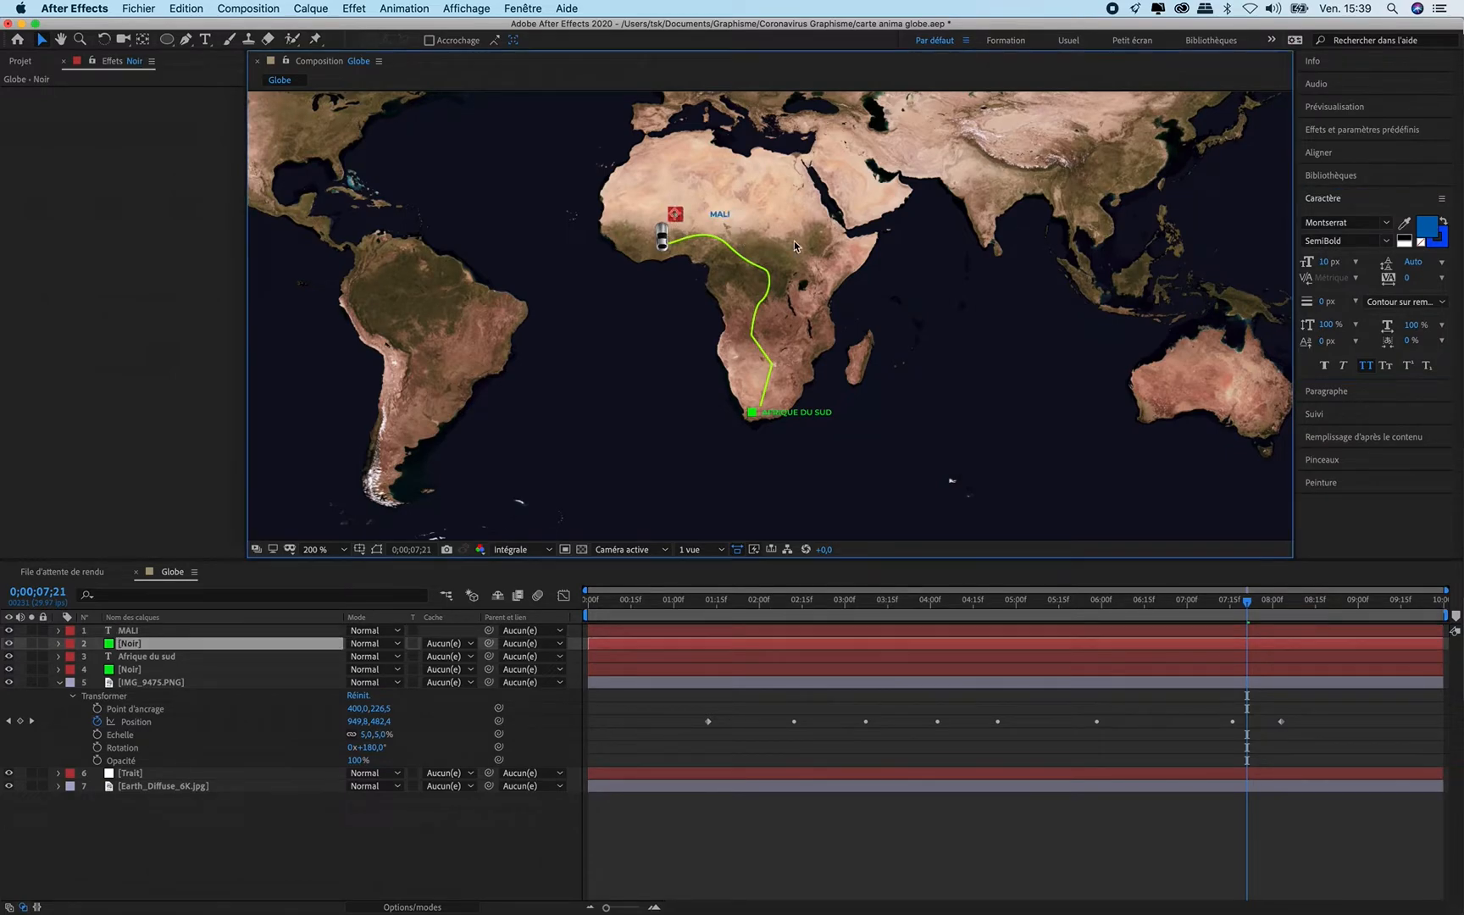
left_click(311, 9)
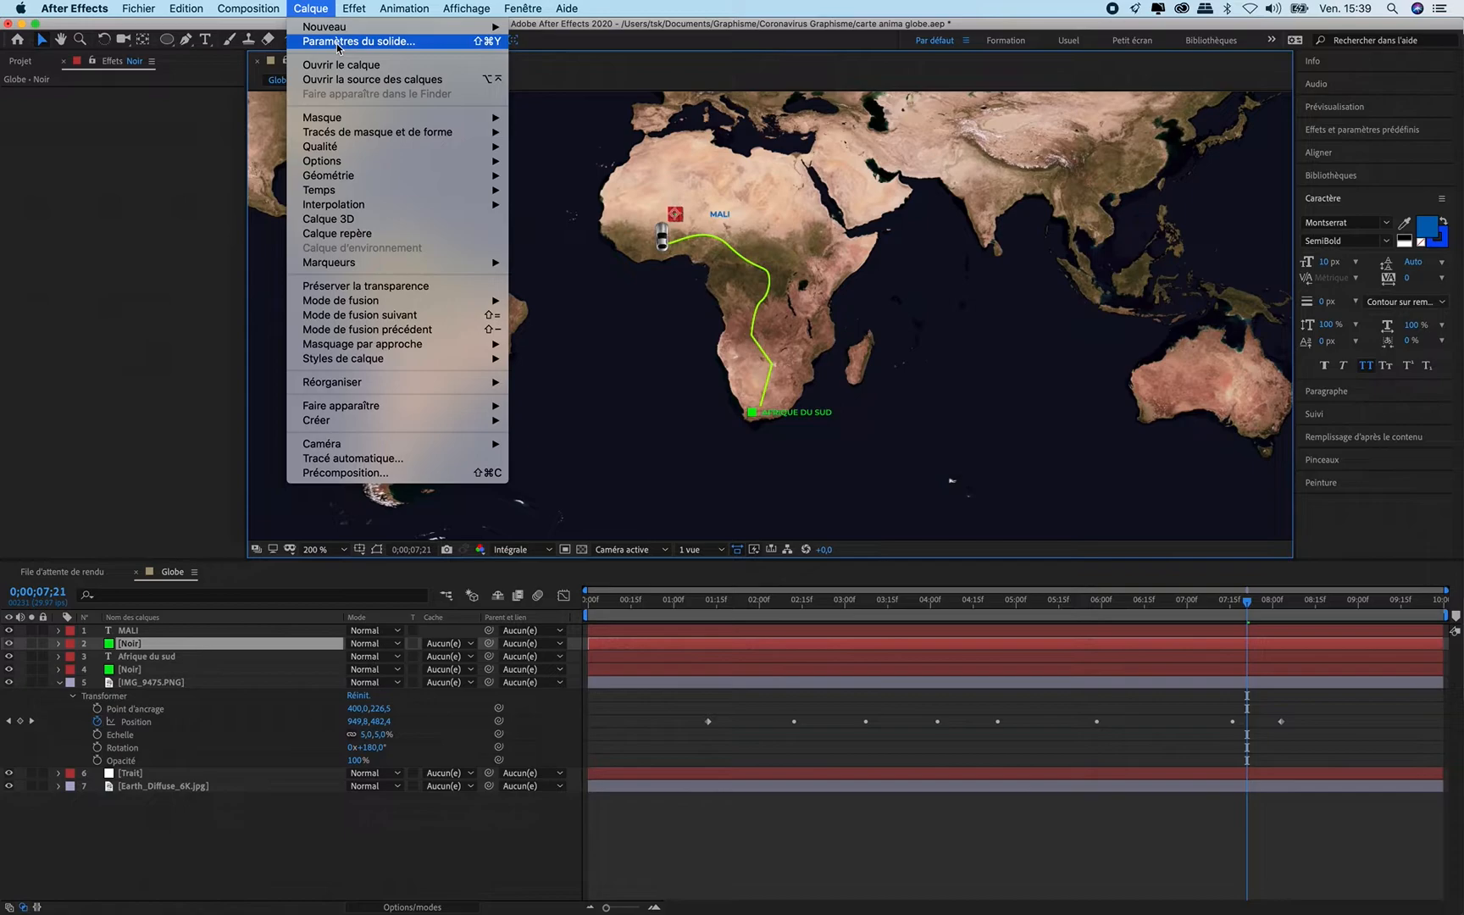
left_click(338, 46)
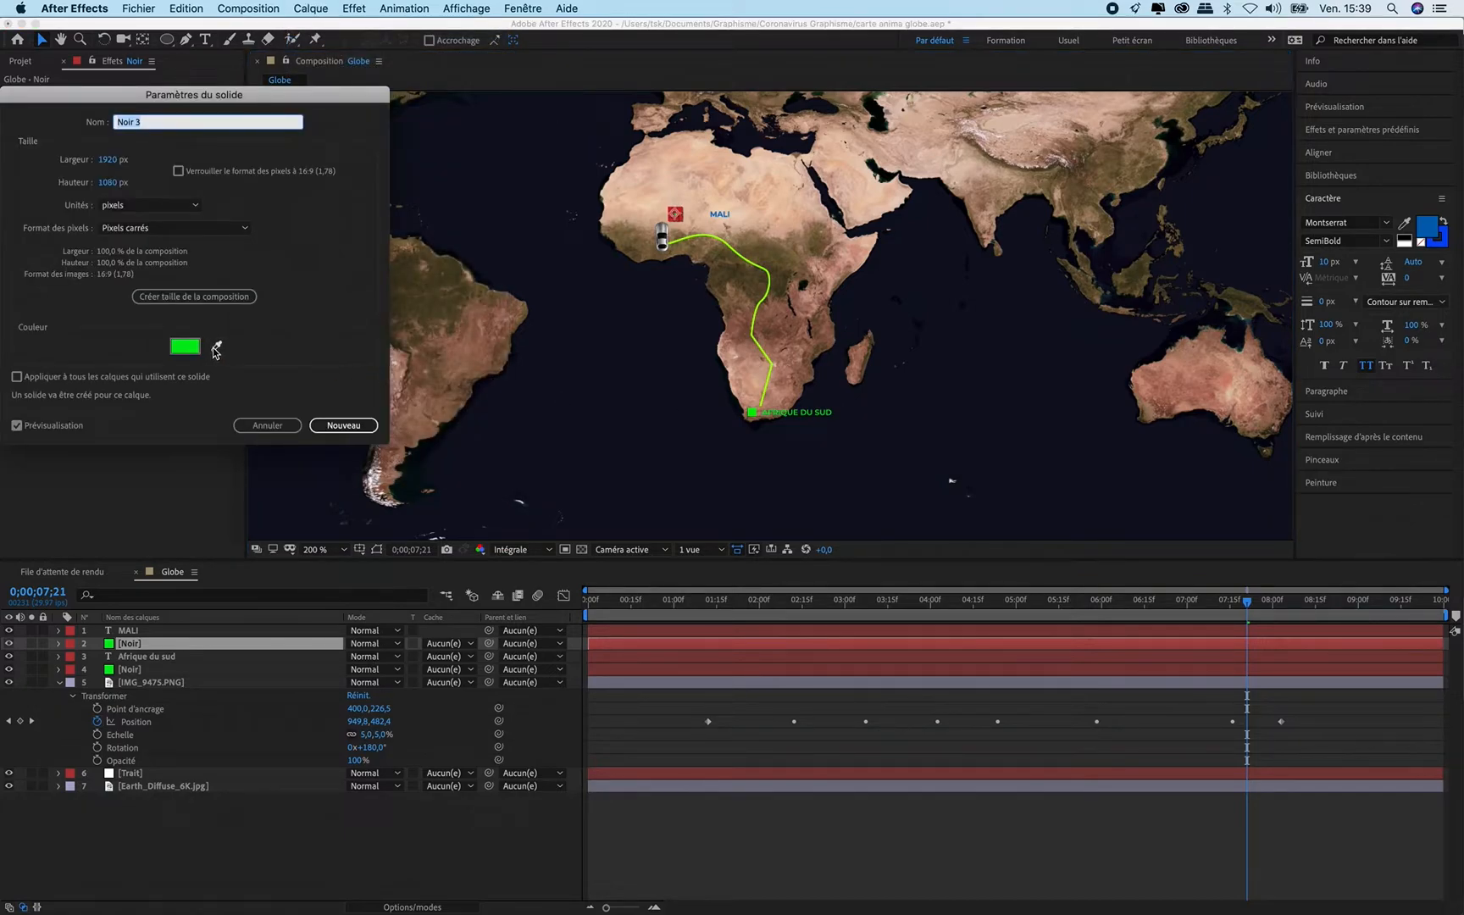
left_click(216, 347)
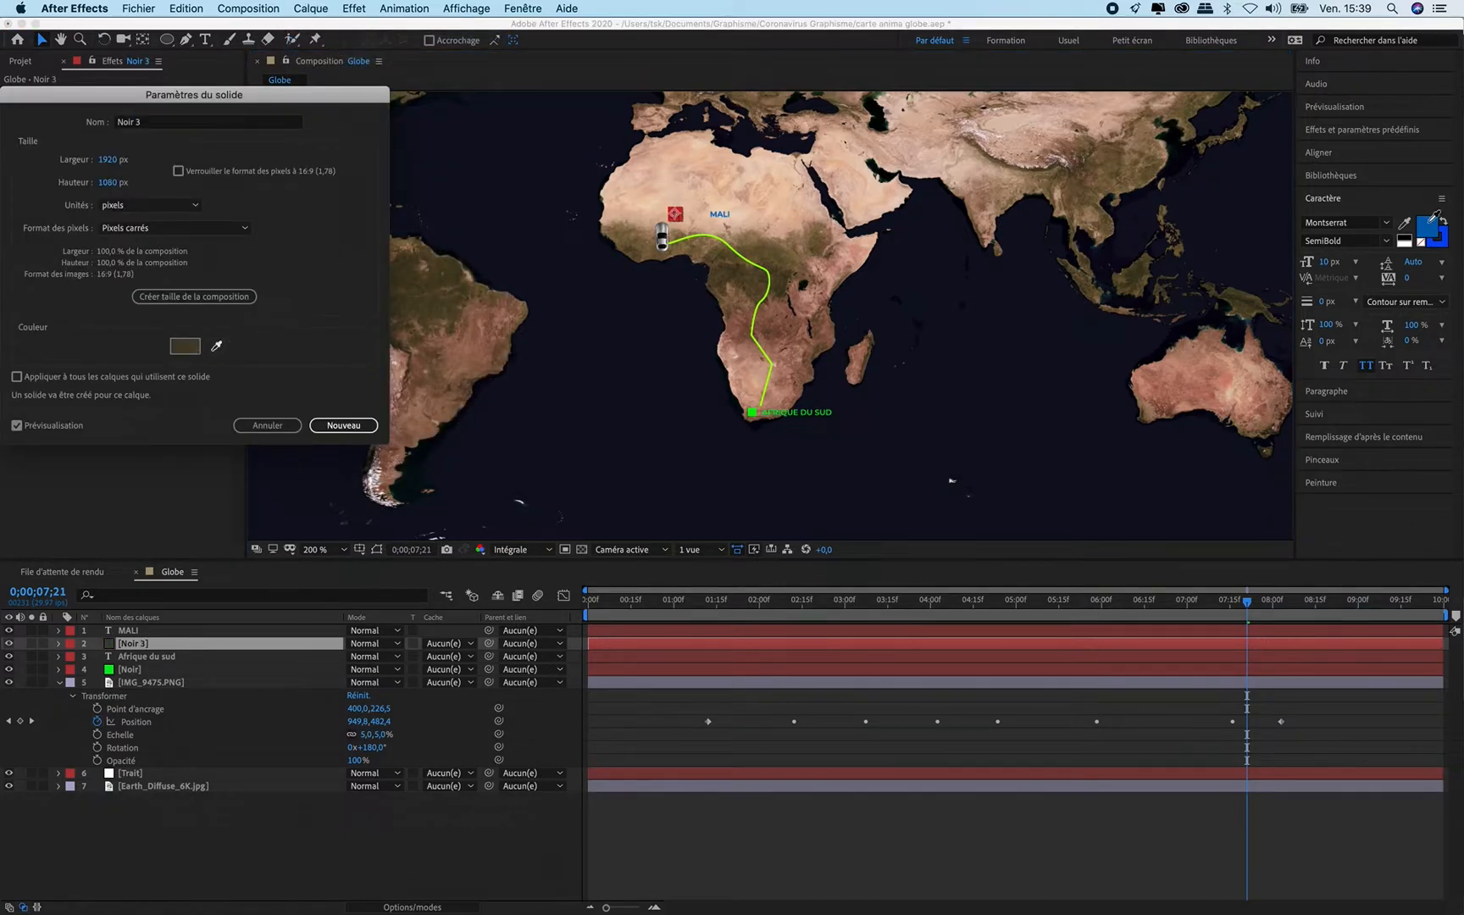
left_click(718, 214)
left_click(337, 430)
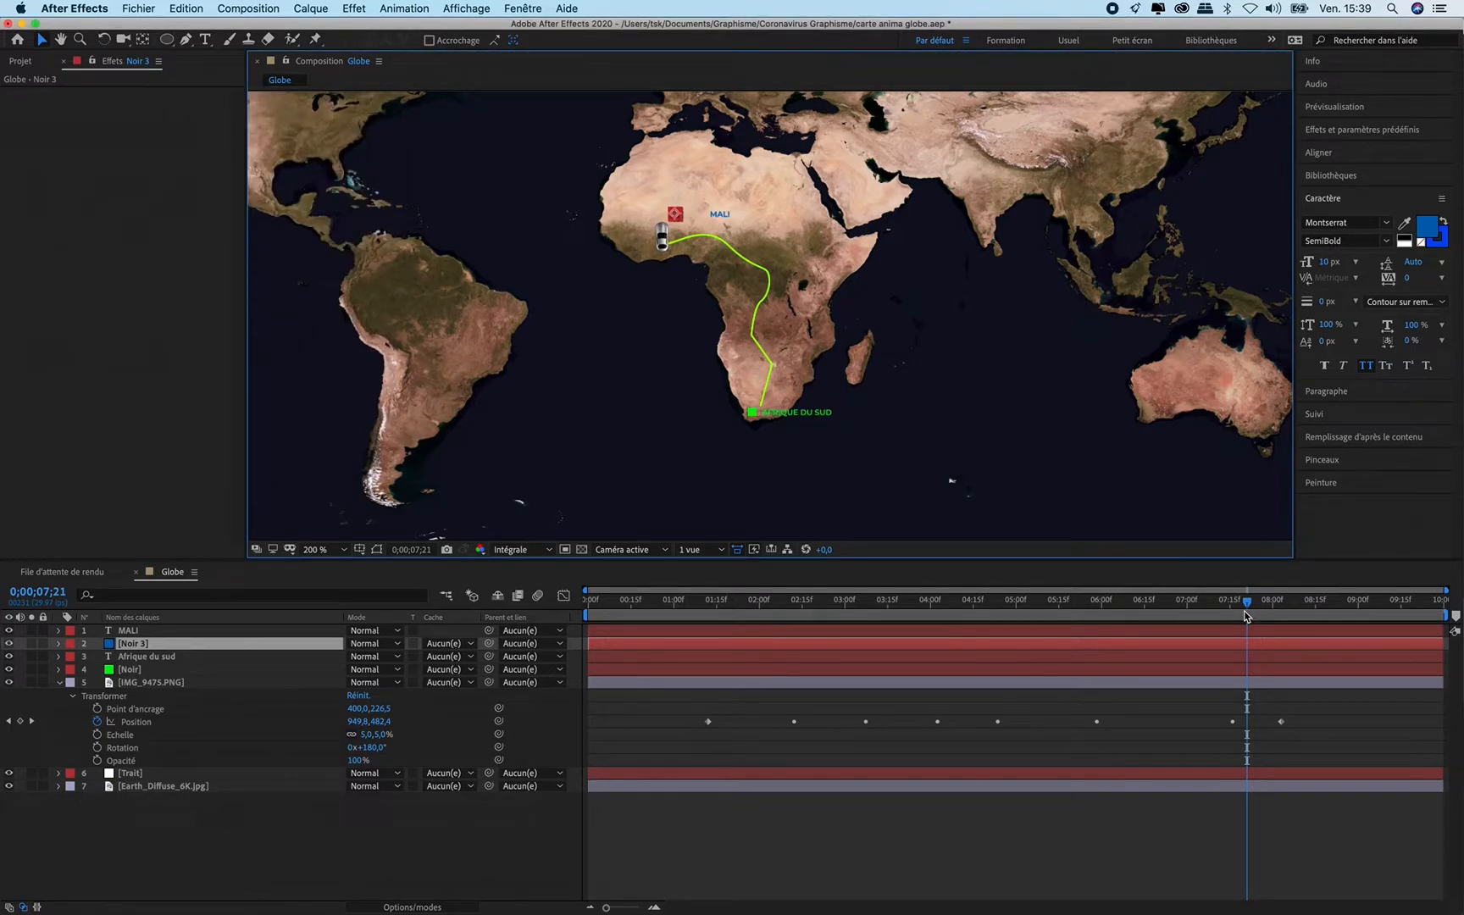
Step: At 0;00;08;03, move the MALI text closer to the route's end and place the blue marker between the car and the text
left_click_drag(1246, 616, 1281, 616)
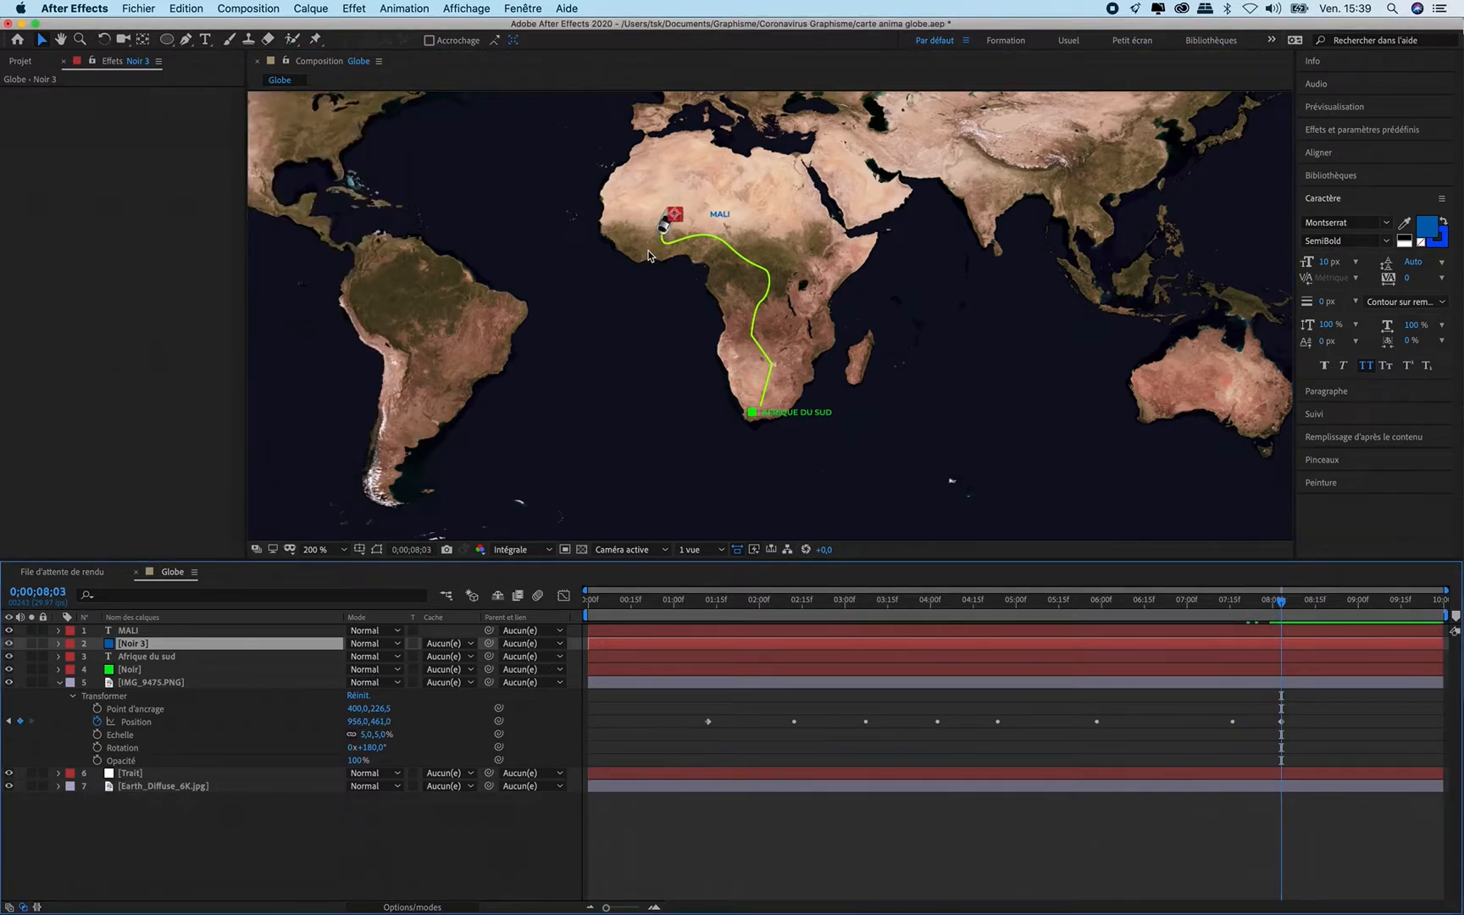
scroll(649, 256, "up", 1)
left_click_drag(609, 223, 615, 236)
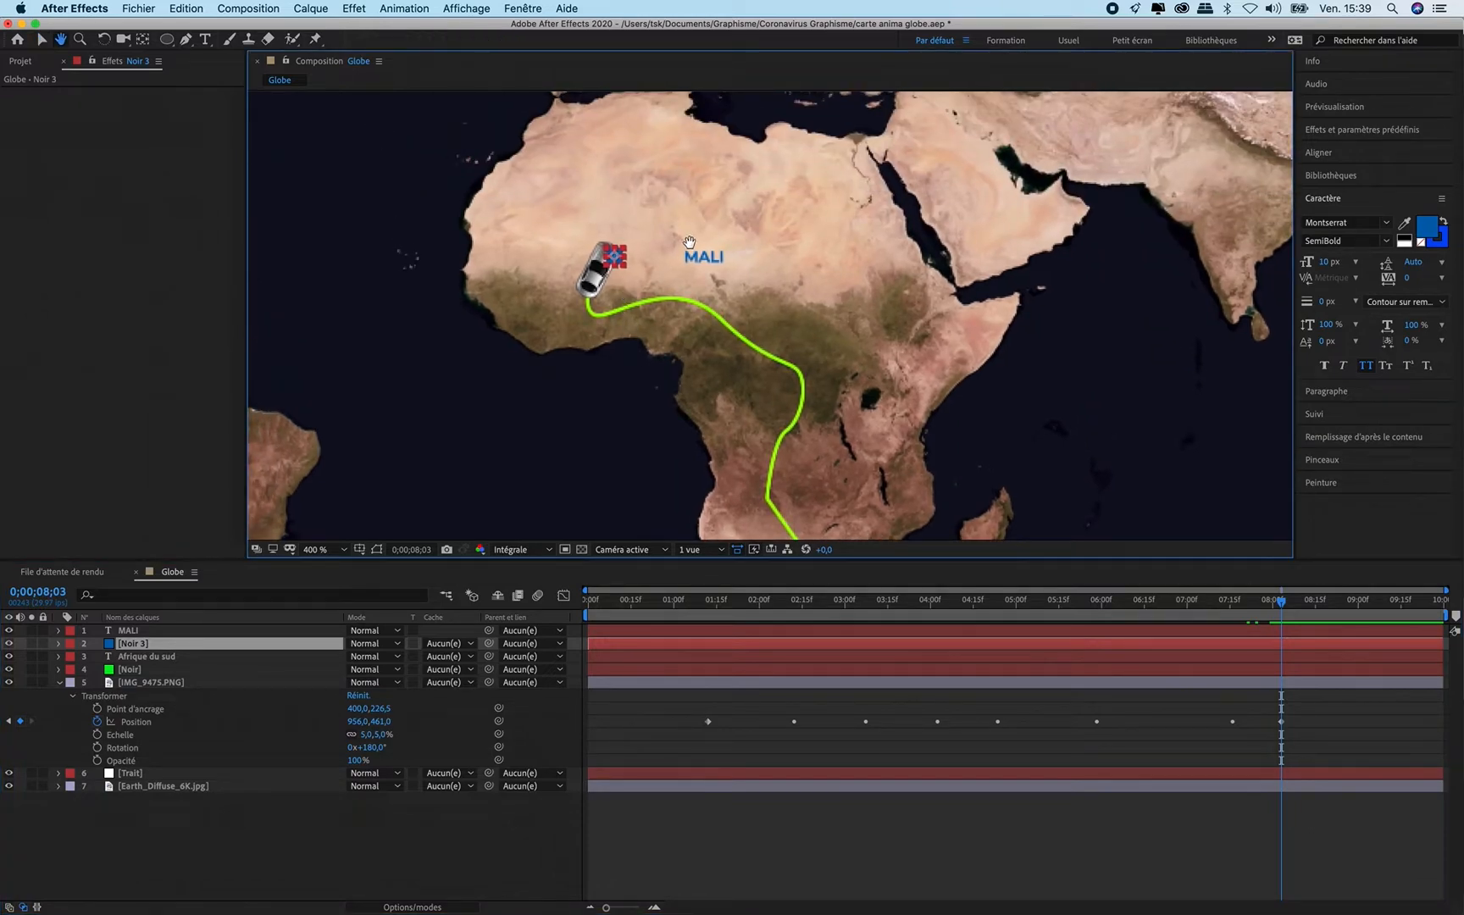
key("v")
left_click_drag(699, 263, 664, 264)
left_click(621, 261)
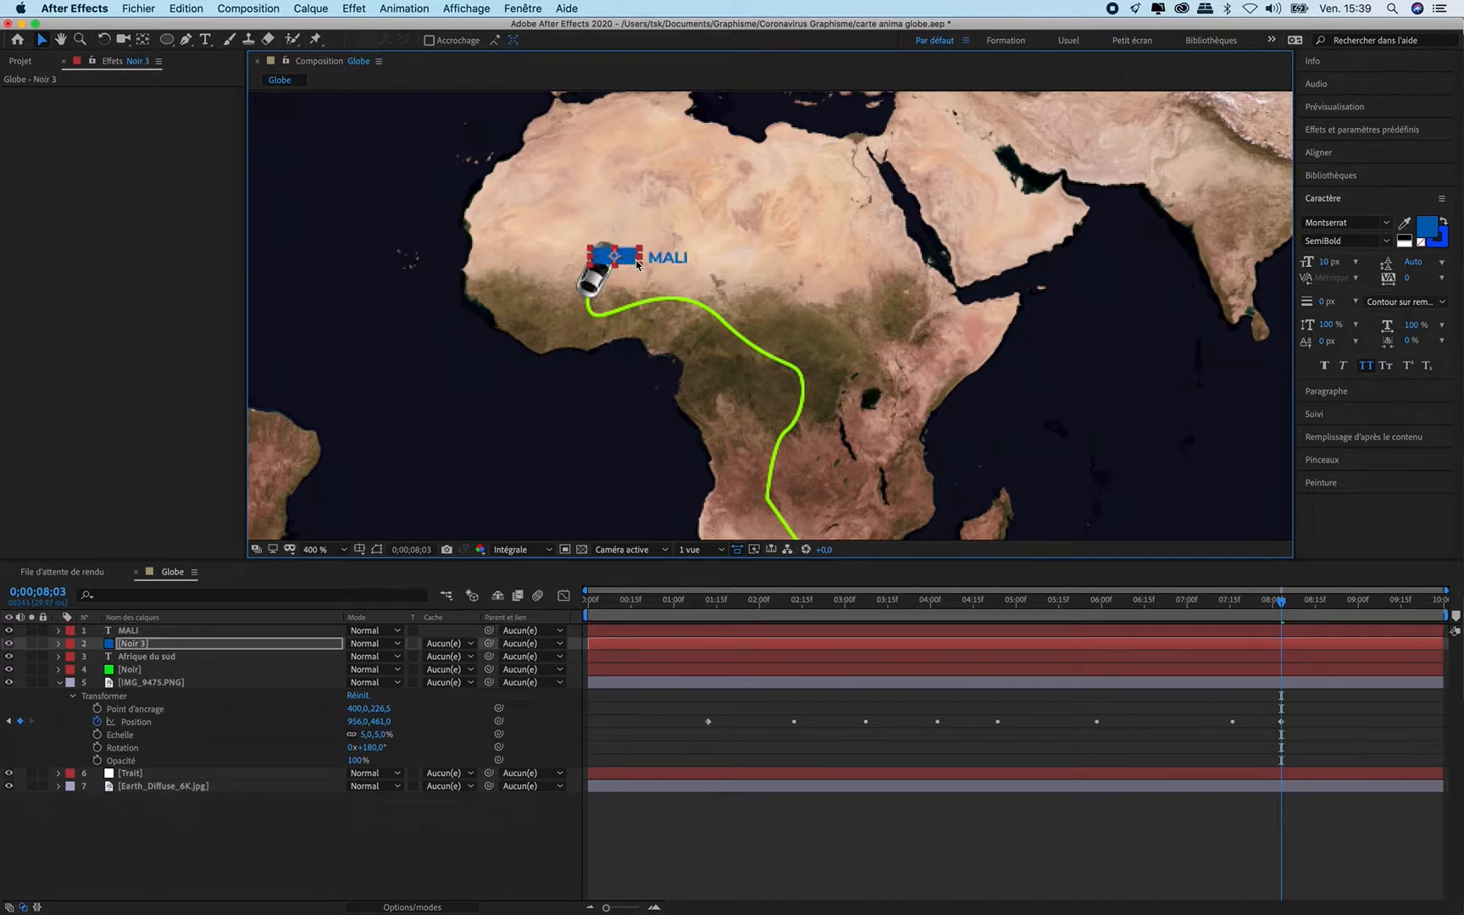
key("period")
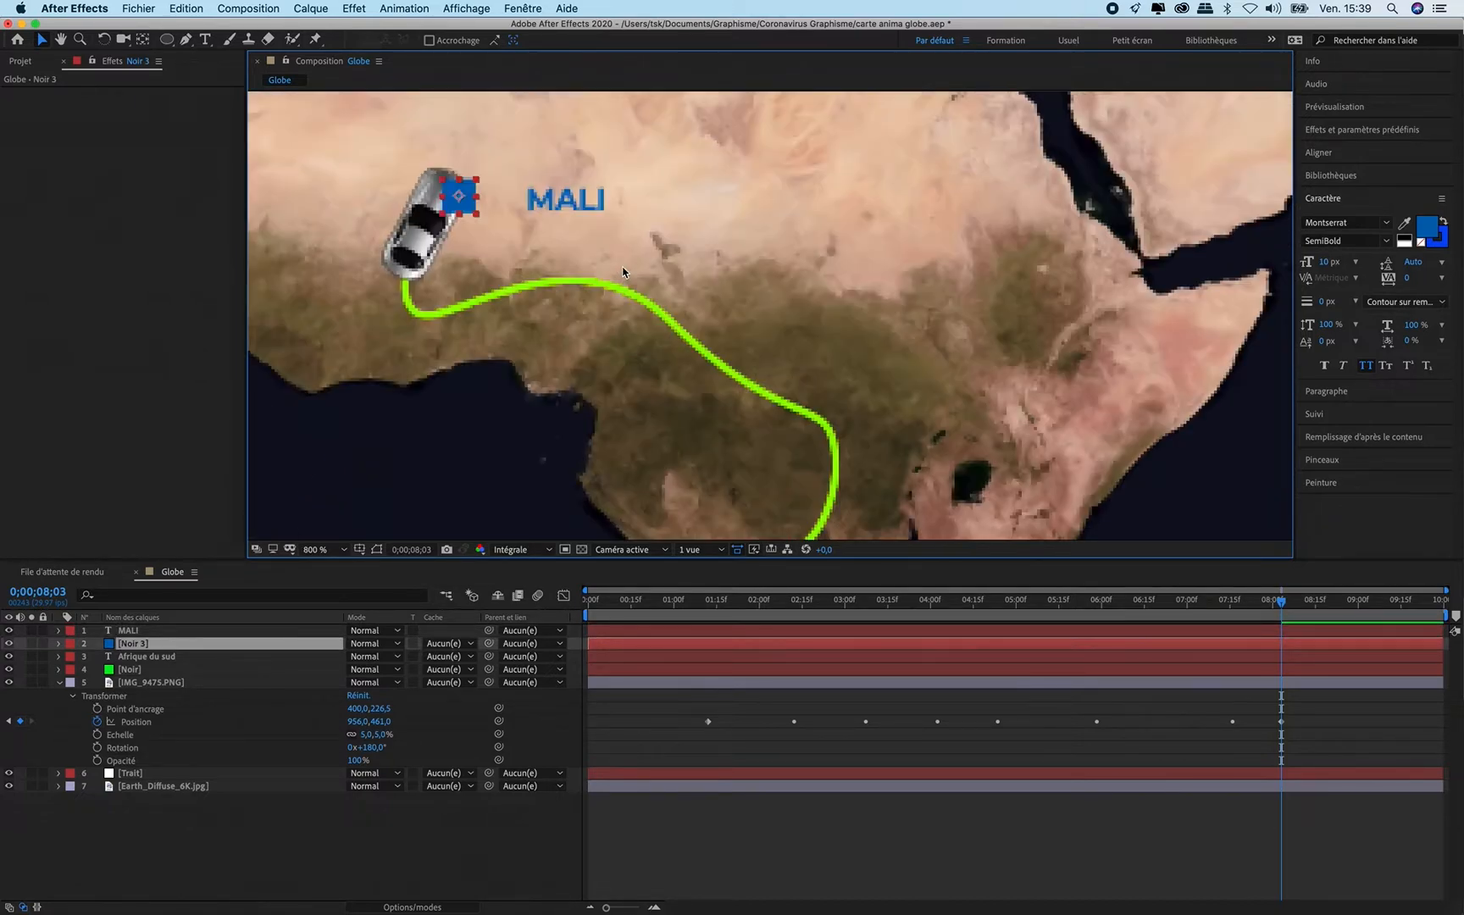
left_click_drag(461, 211, 504, 217)
left_click(344, 165)
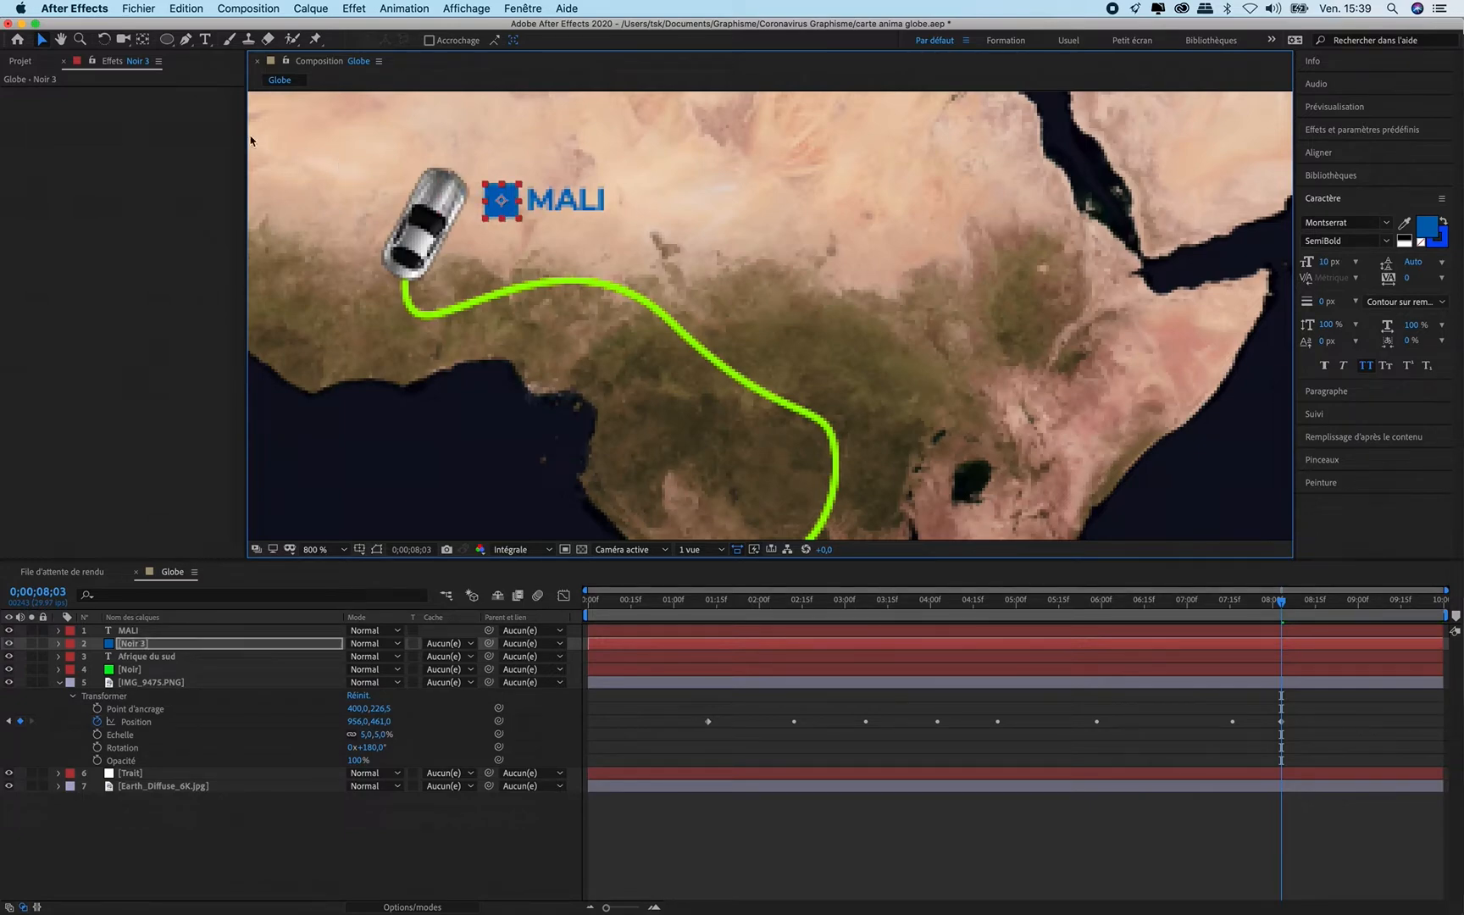
Step: Apply a full-size ellipse mask to the Noir 3 marker to make it a circle, and scrub past the car's arrival
double_click(168, 40)
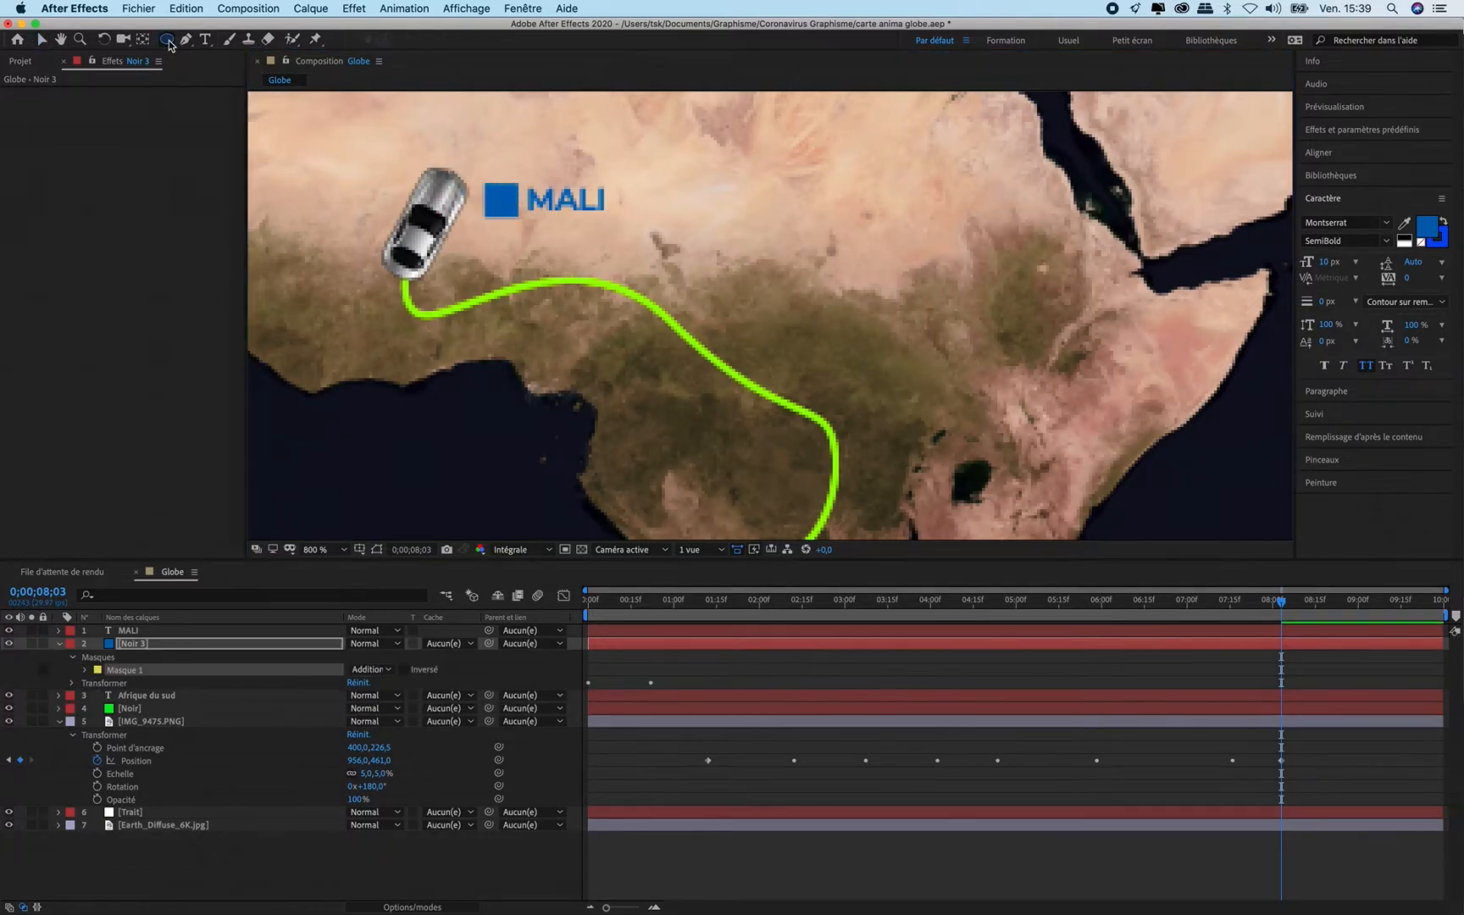
key("v")
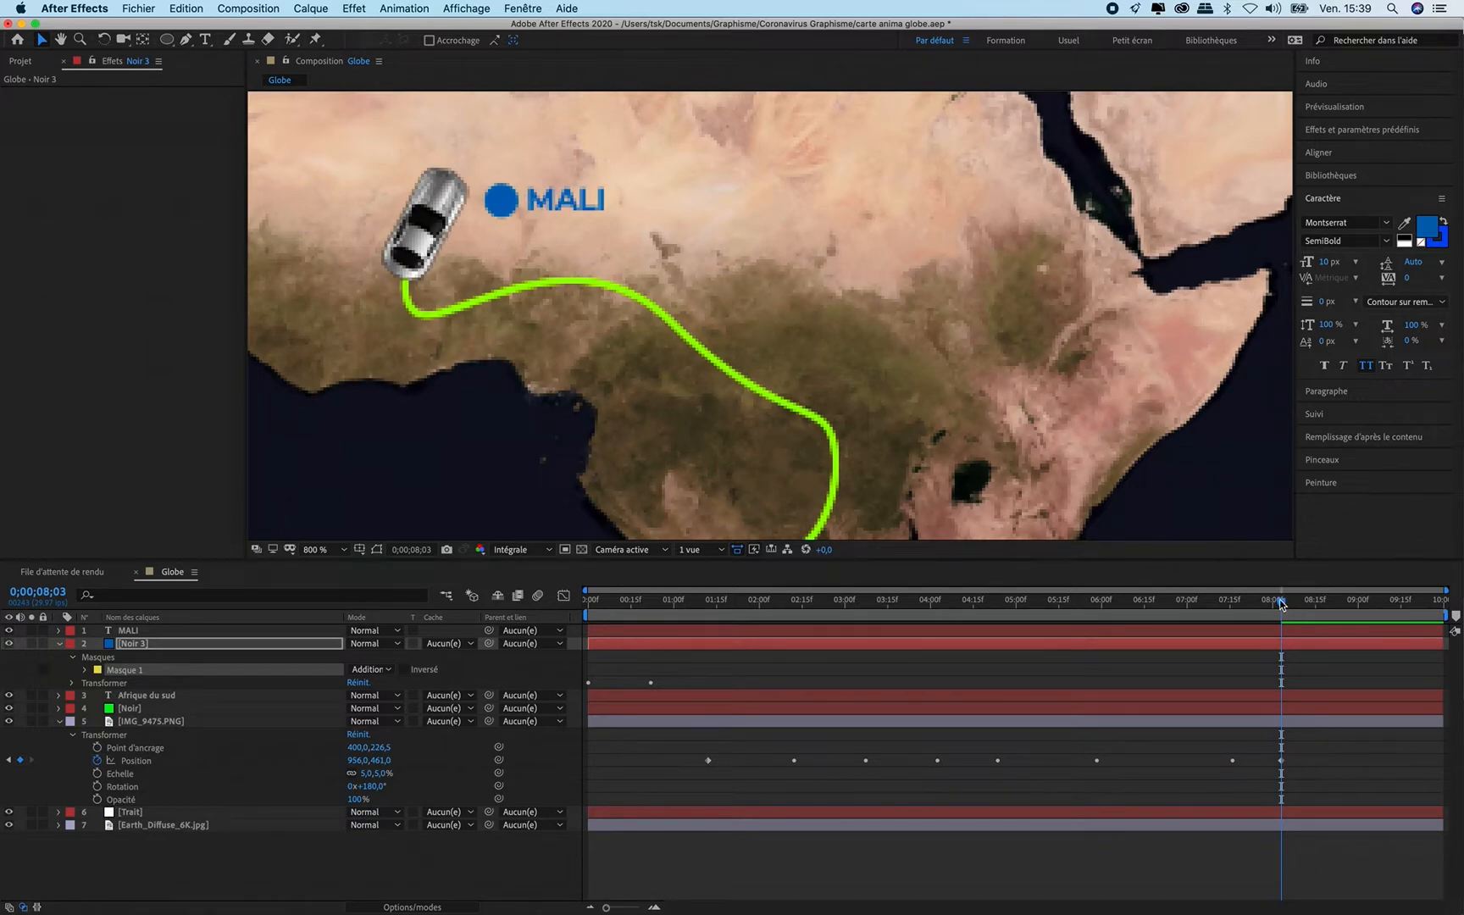
left_click_drag(1281, 603, 1294, 646)
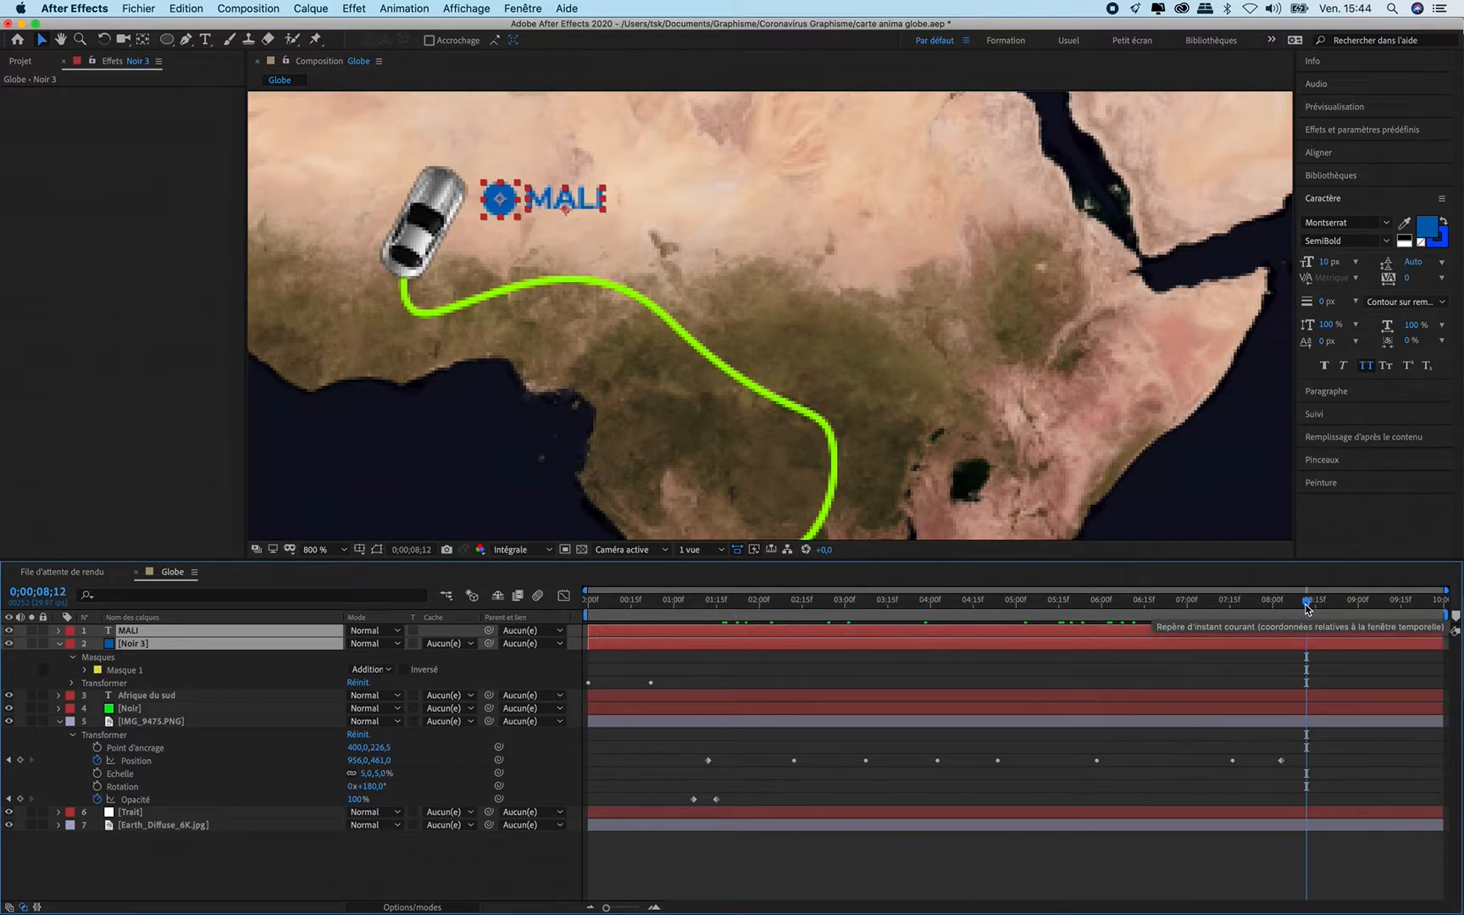
Step: Shift the MALI and Noir 3 layers in time to start at about 0;00;07;16, and scrub through their appearance
mouse_move(1301, 608)
left_mouse_down()
mouse_move(1127, 617)
mouse_move(1319, 626)
mouse_move(1214, 619)
mouse_move(1319, 628)
mouse_move(1287, 628)
left_mouse_up()
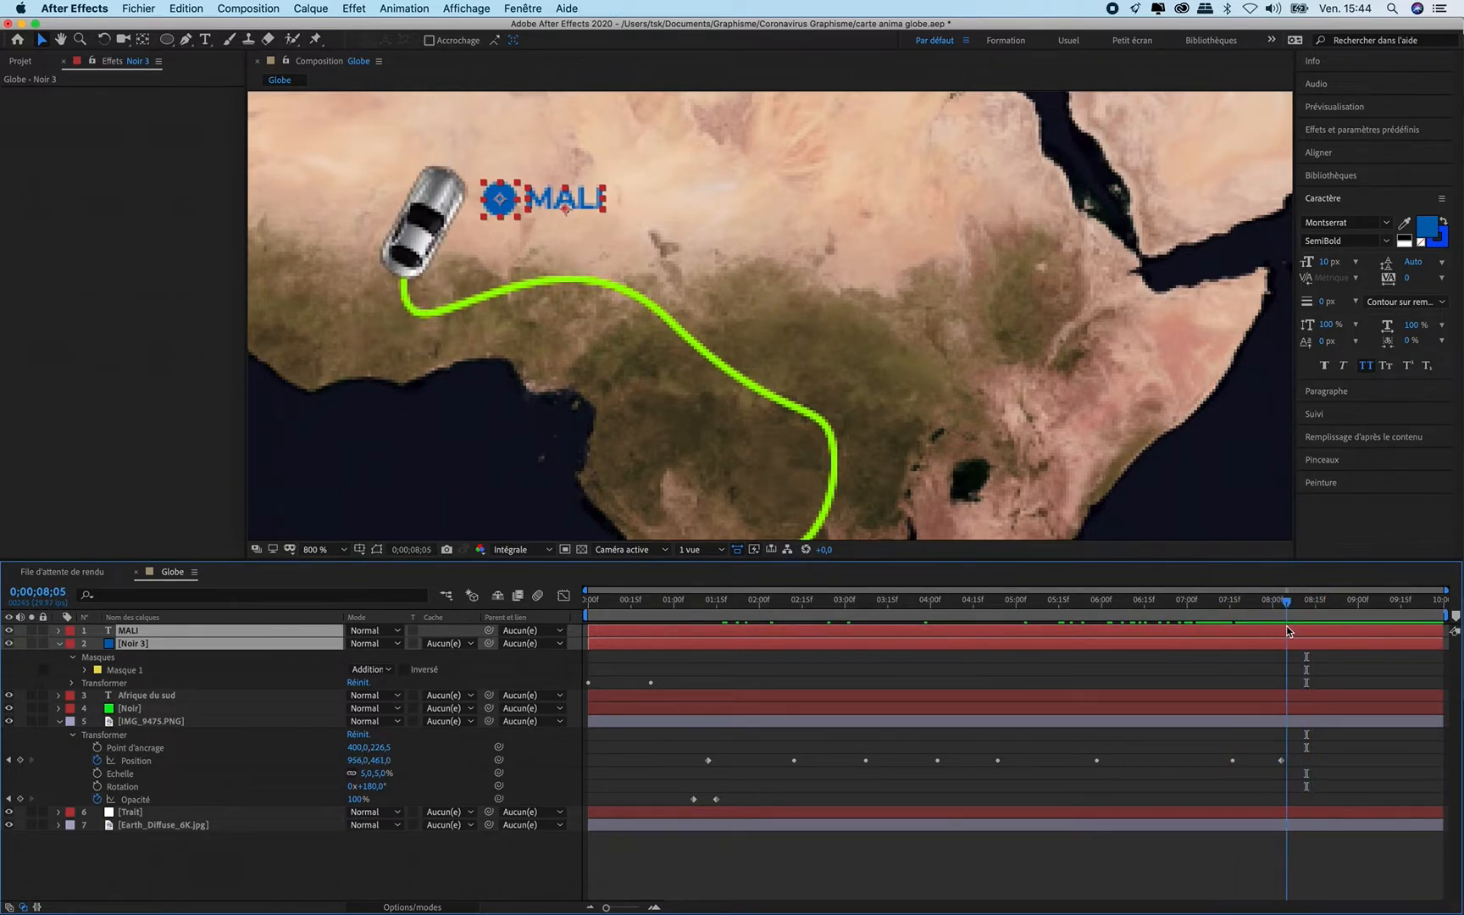
left_click(620, 666)
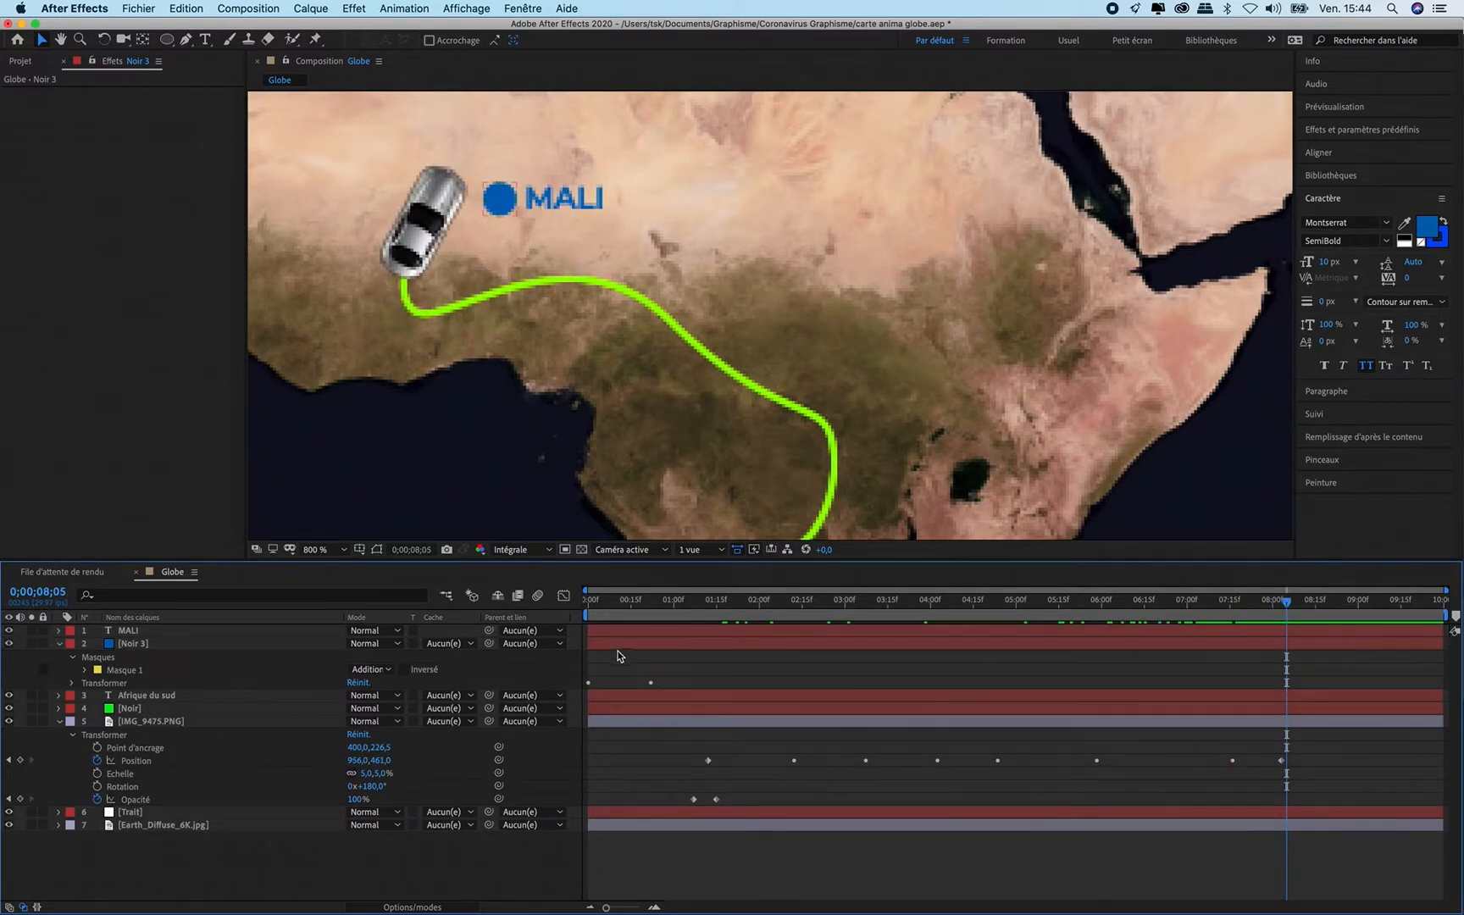
left_click(615, 645)
left_click(605, 629, "shift")
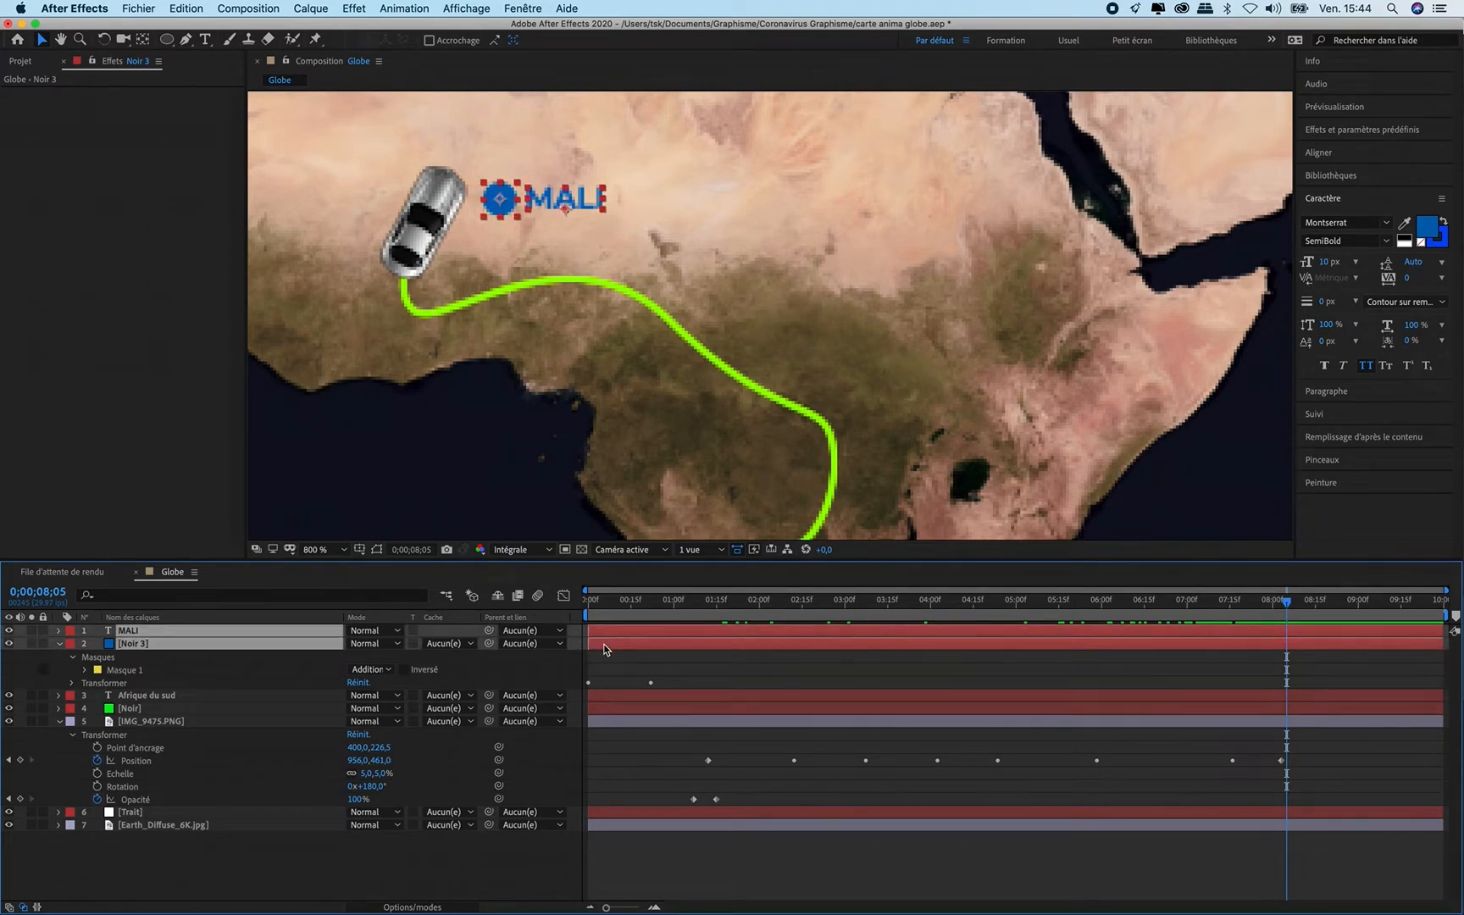
left_click_drag(605, 649, 1244, 660)
left_click_drag(1274, 602, 1362, 630)
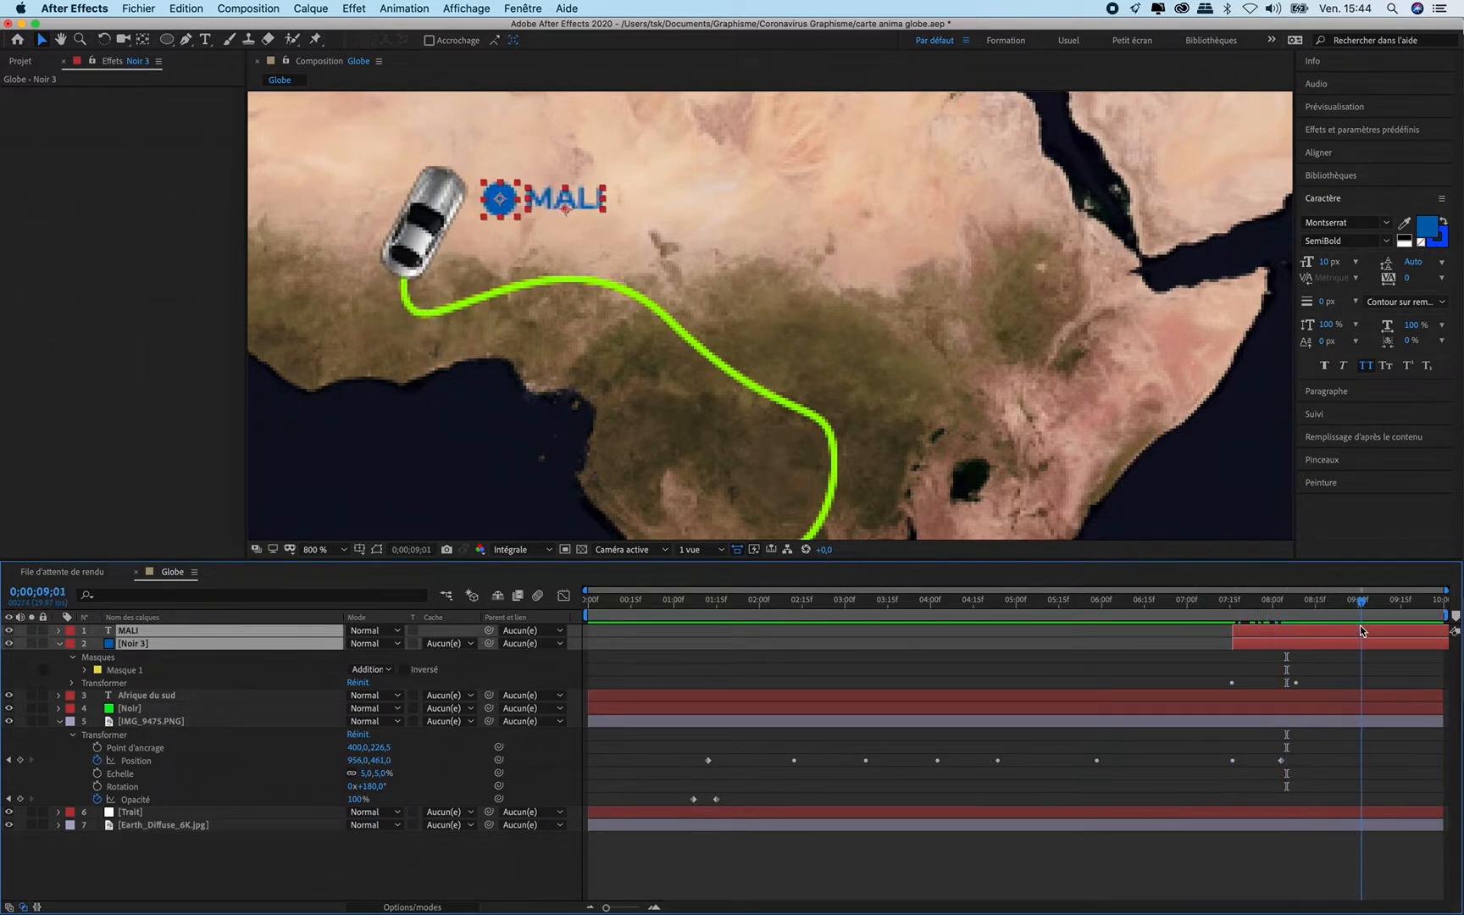
Step: Change the MALI text's fill colour to bright green 00E506
left_click(1321, 657)
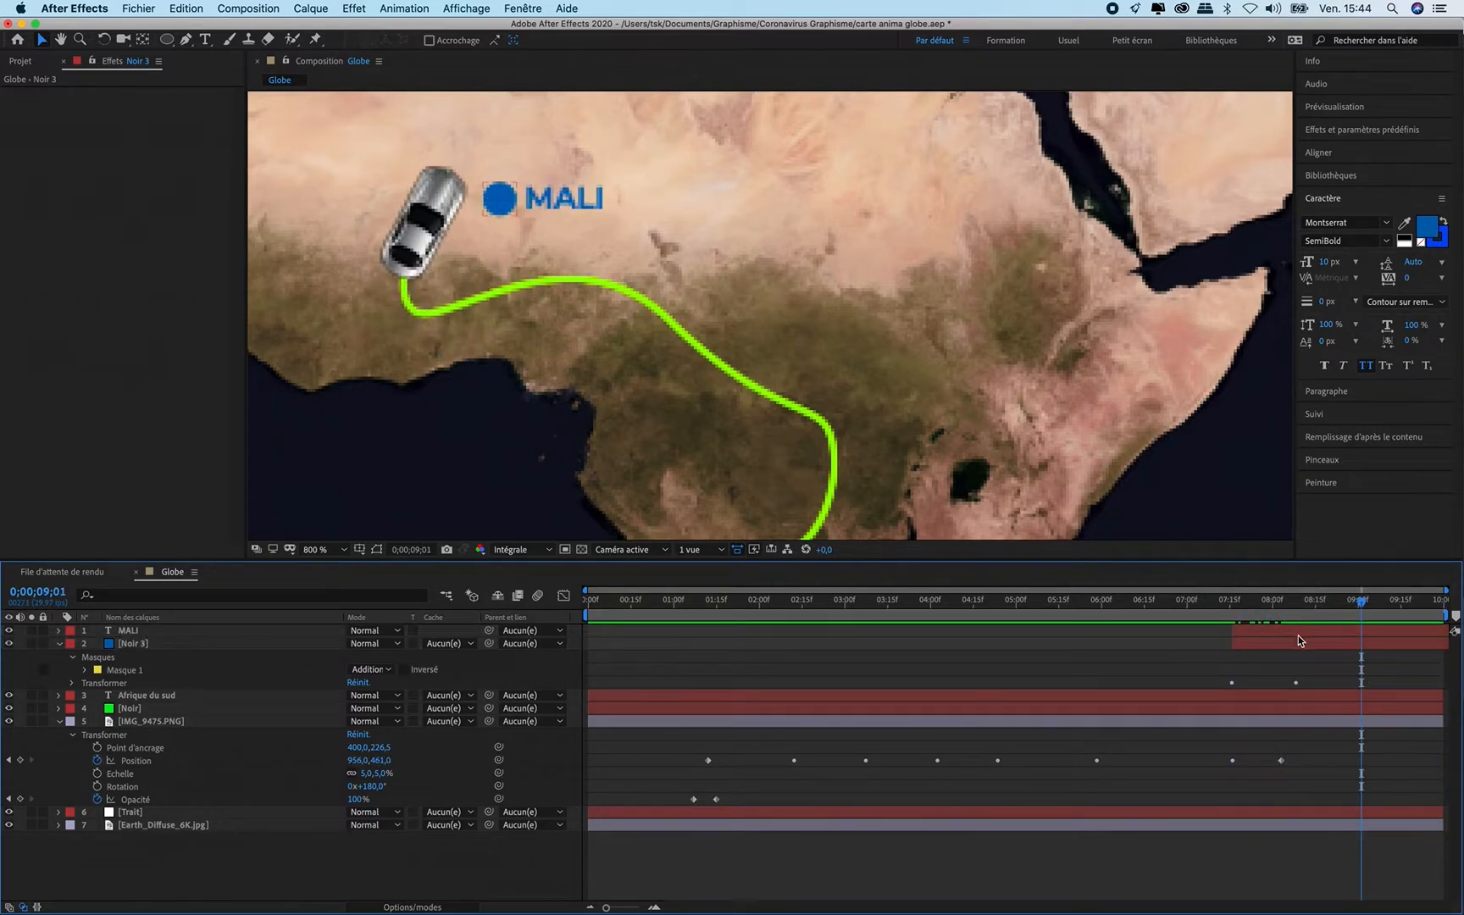
left_click(1297, 641)
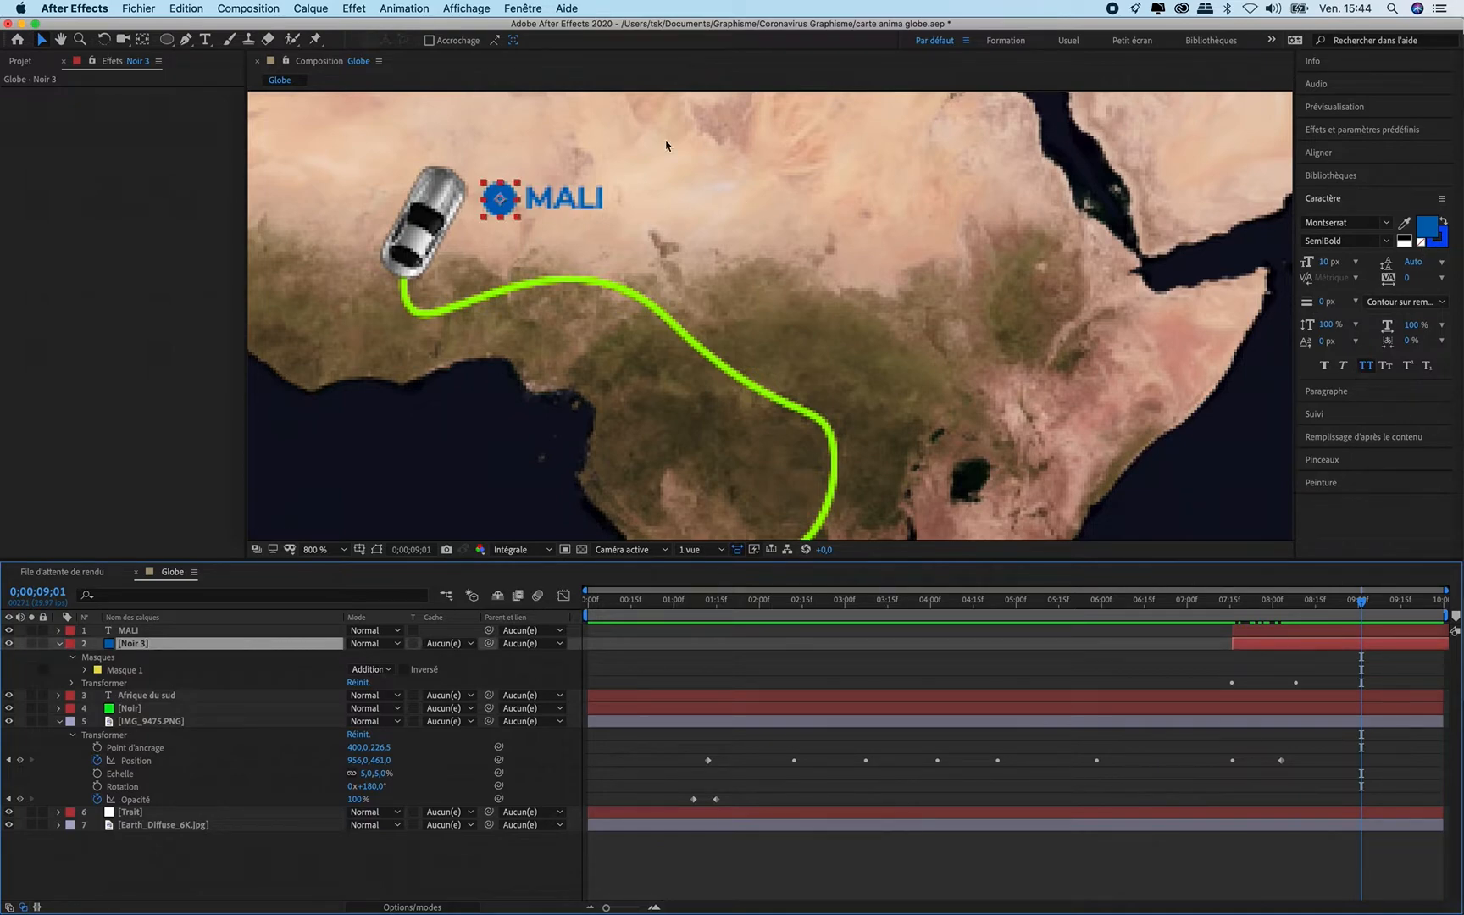
left_click(1366, 631)
left_click(1431, 230)
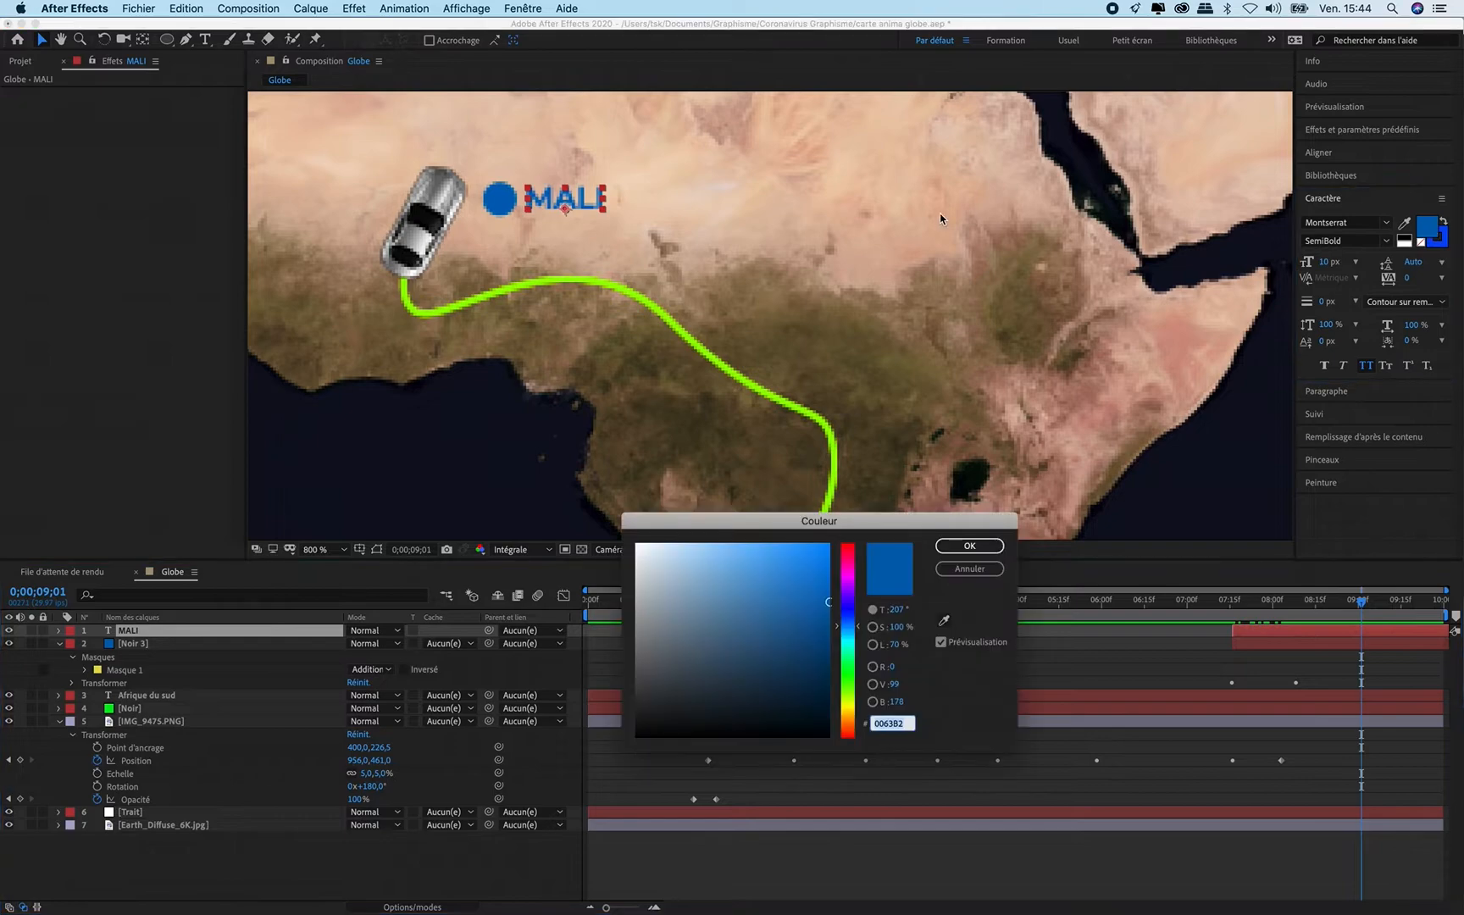
left_click(850, 567)
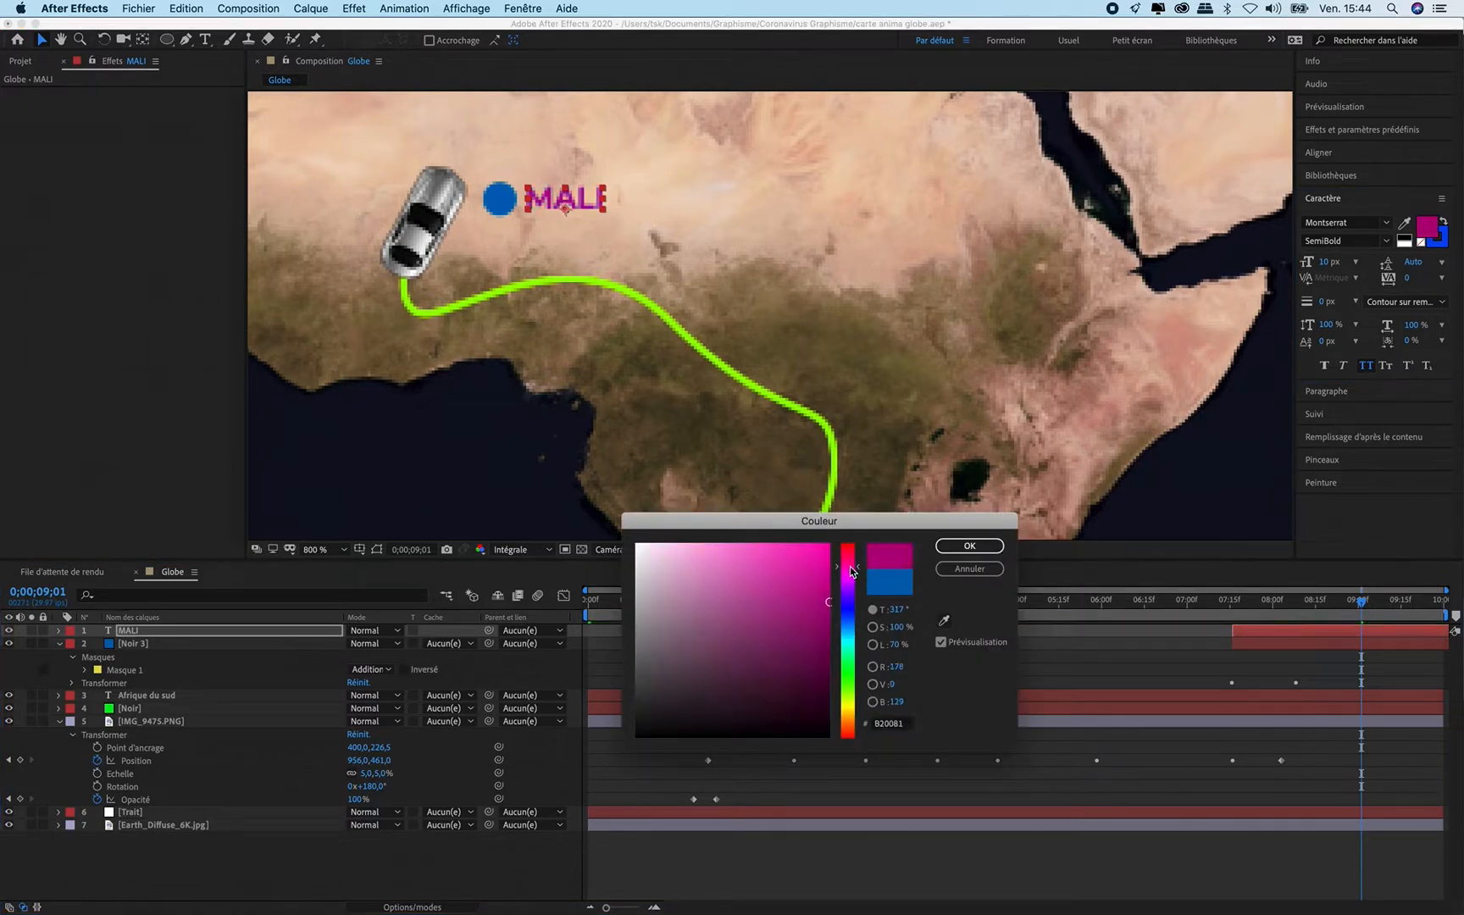
mouse_move(852, 580)
left_mouse_down()
mouse_move(859, 705)
mouse_move(859, 676)
left_mouse_up()
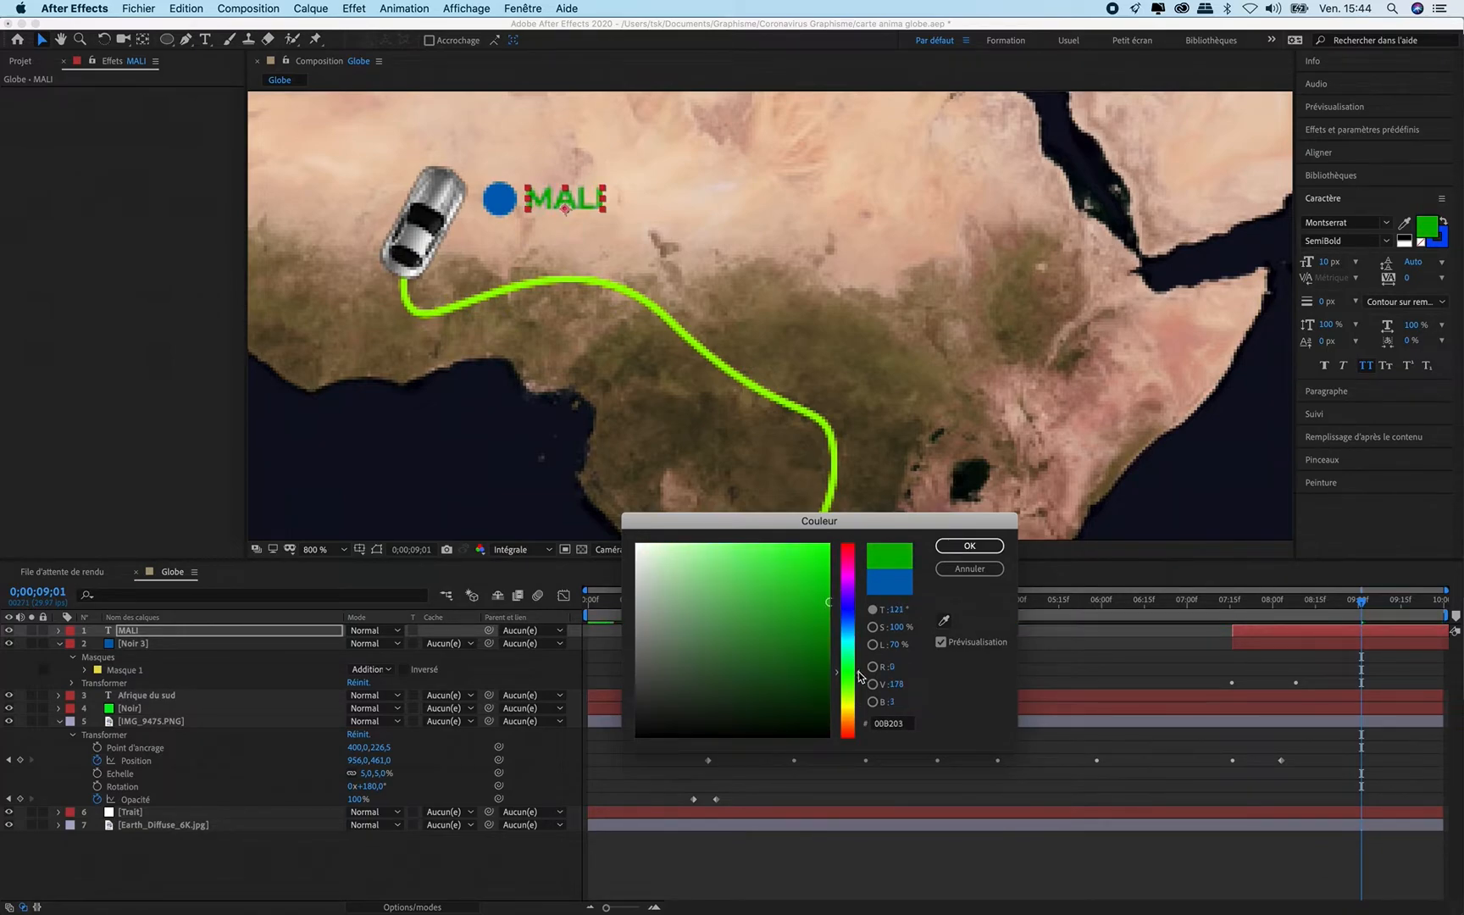
left_click(828, 563)
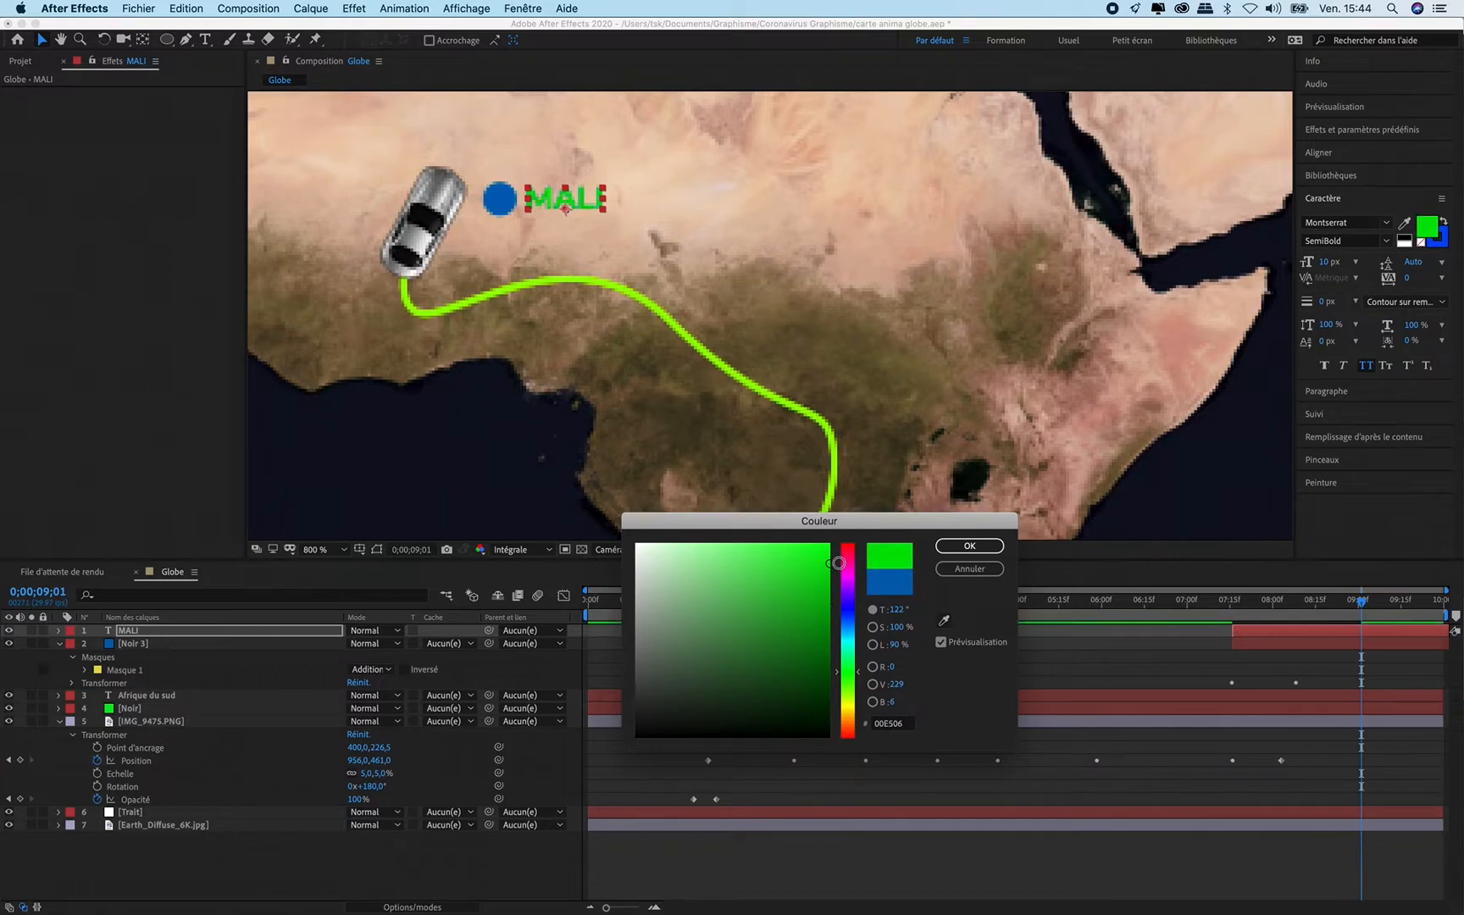
left_click(964, 545)
Step: Recolour the Noir 3 solid by sampling the MALI text's green fill colour, and scrub through the end of the animation
left_click(1281, 641)
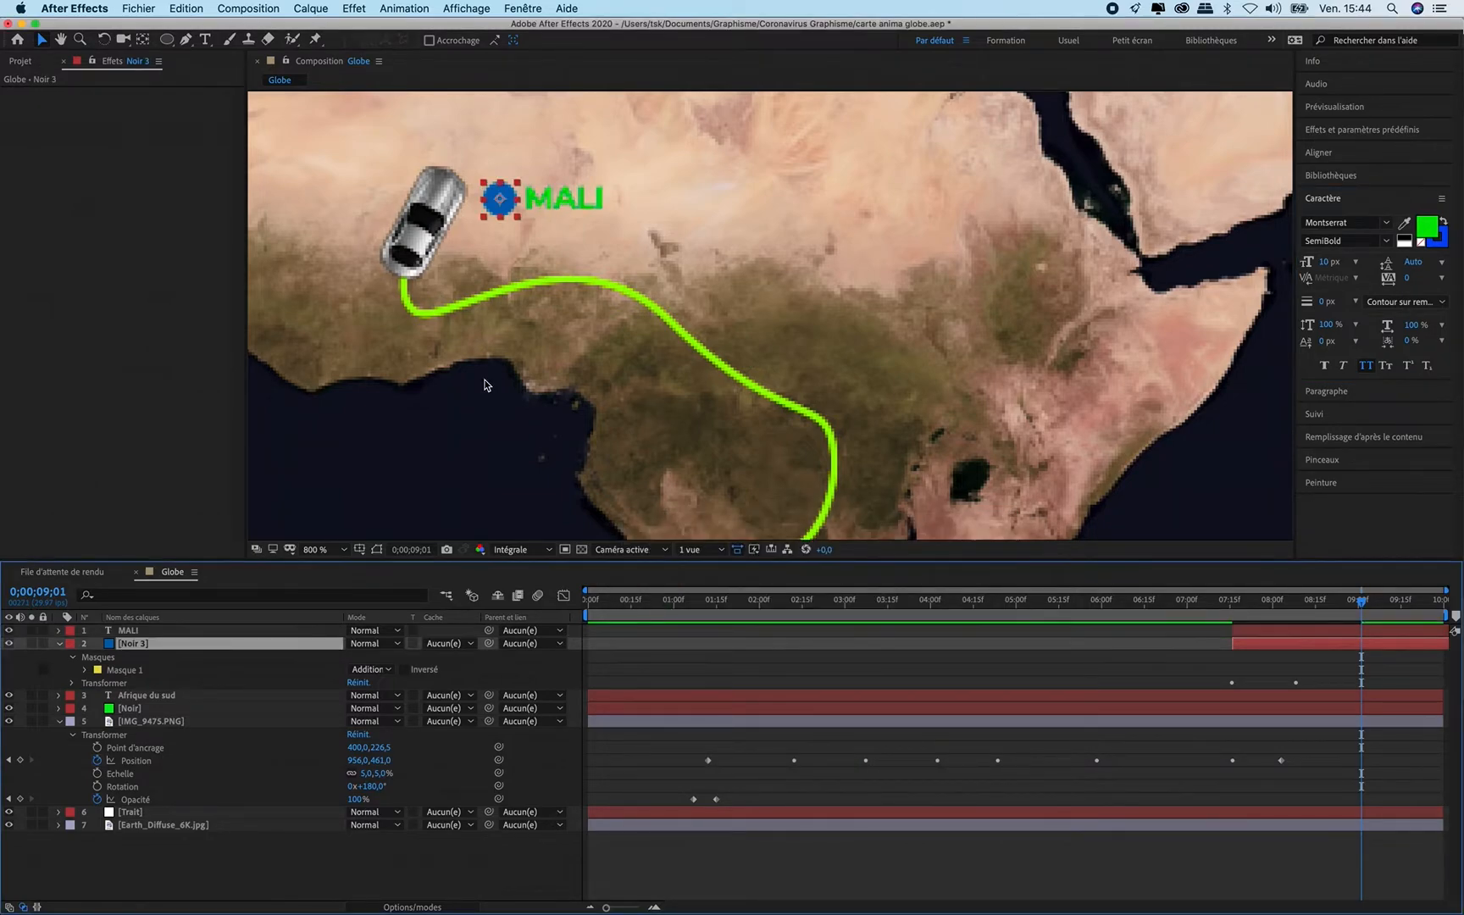
left_click(310, 9)
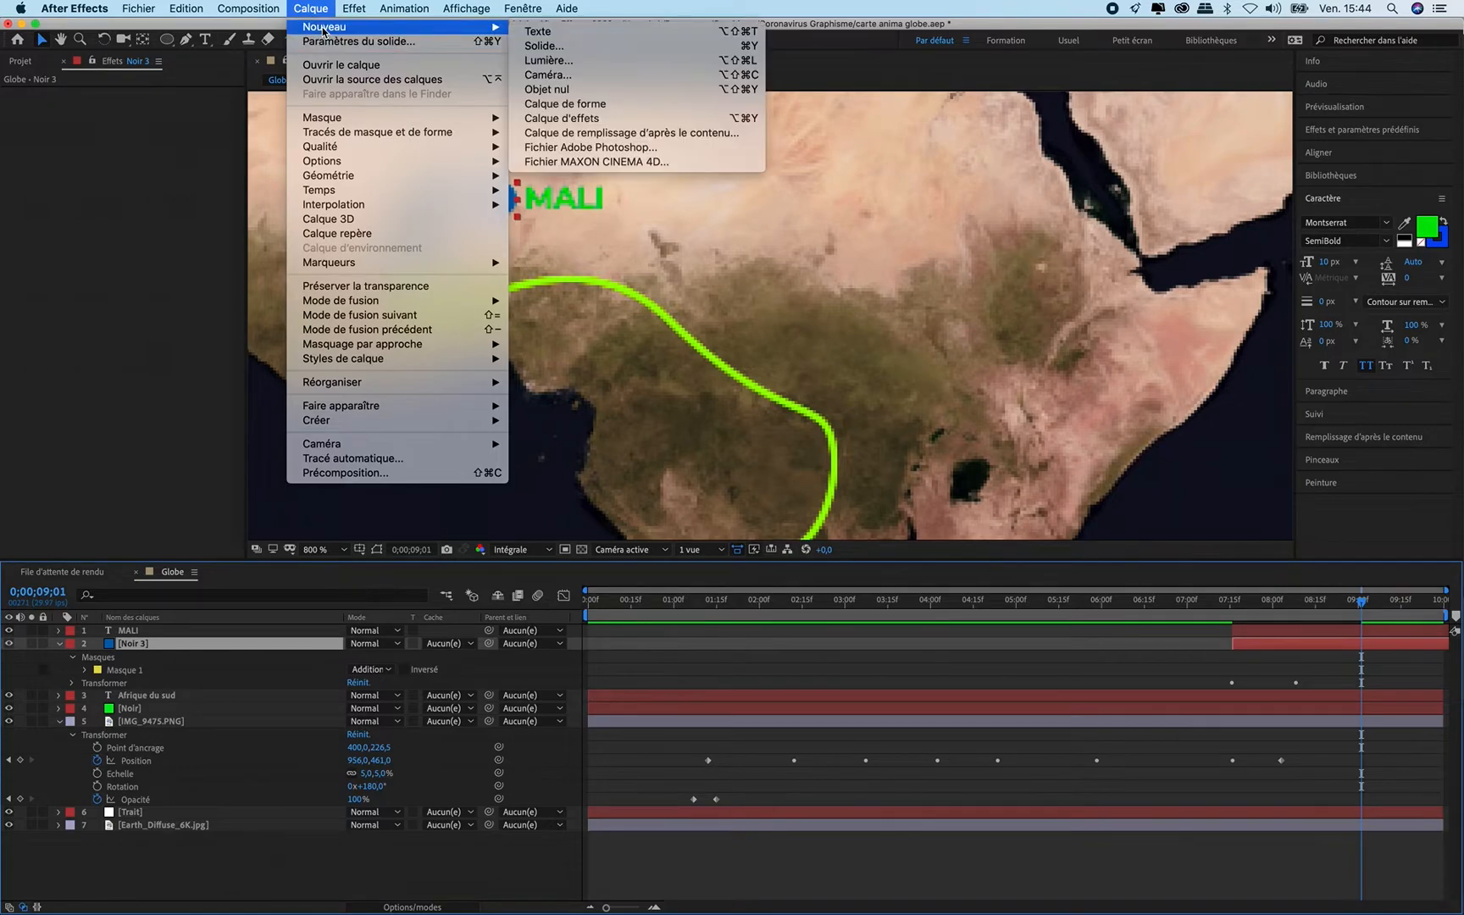
left_click(330, 43)
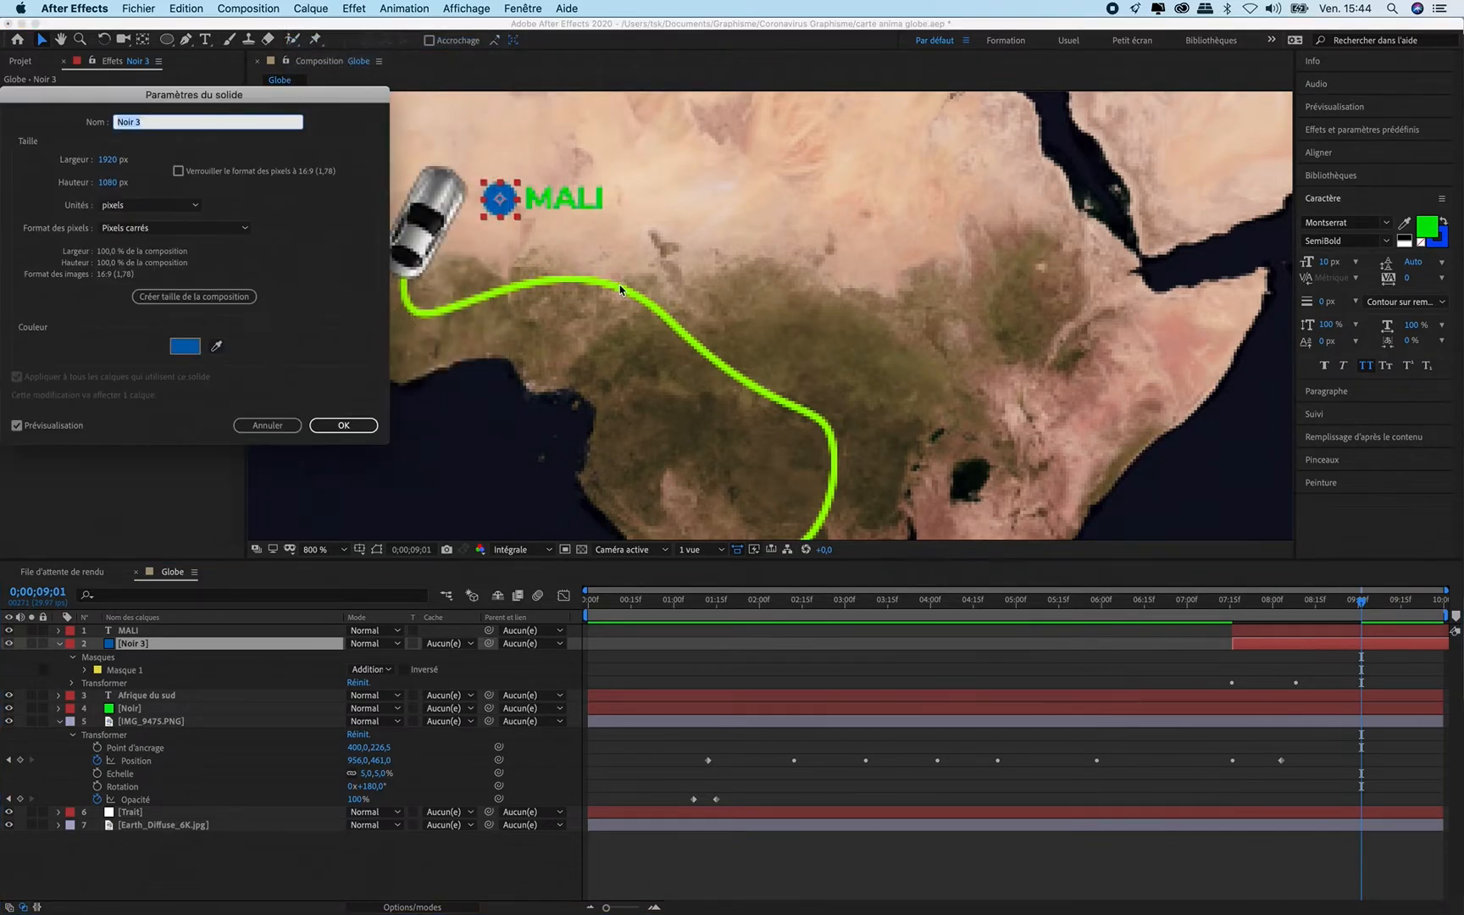
left_click(220, 348)
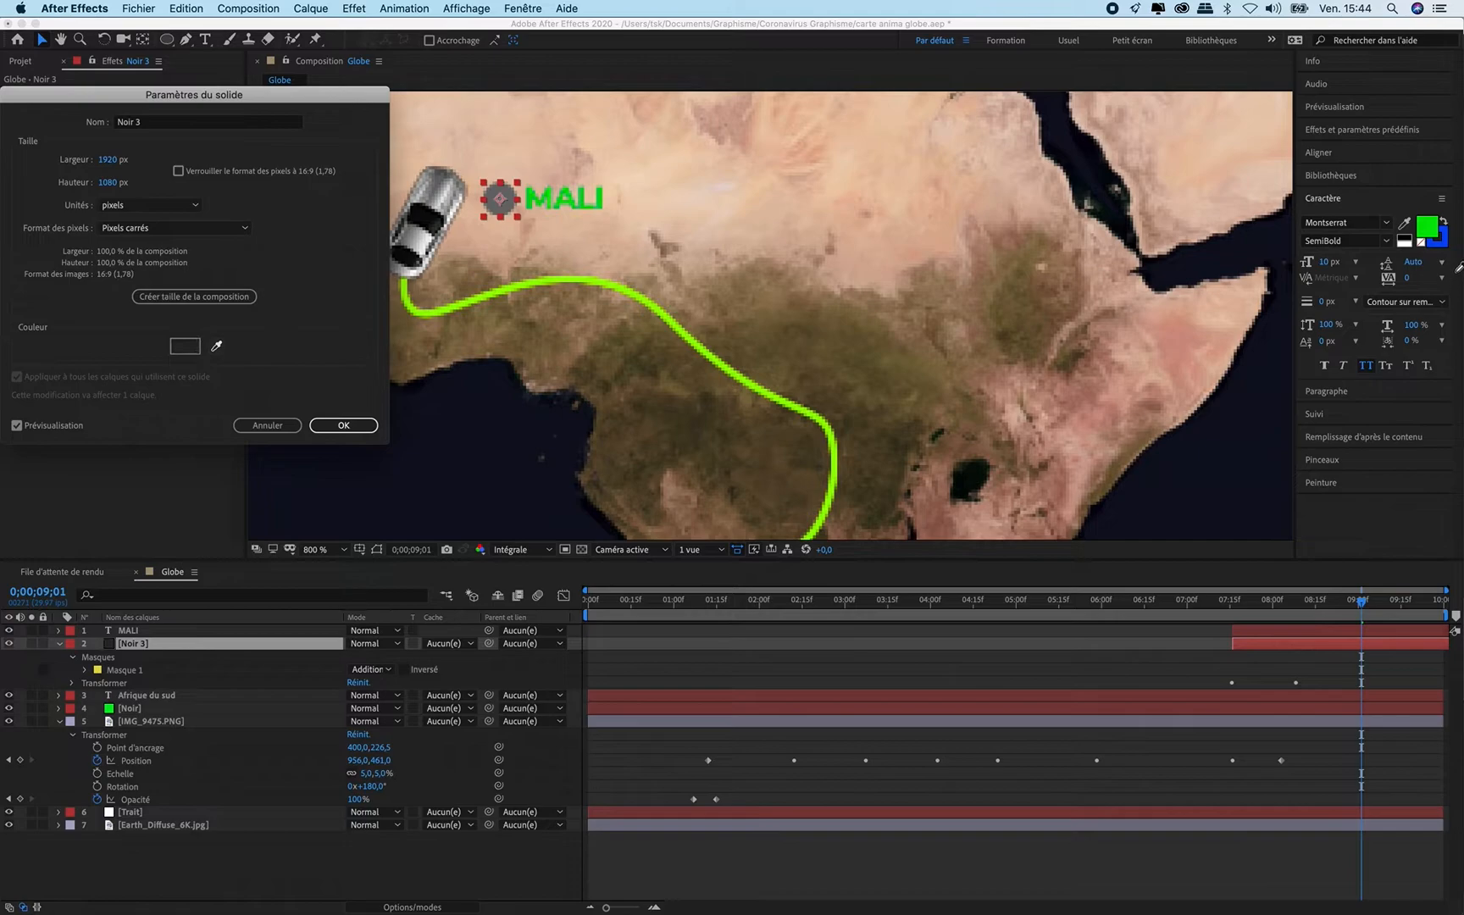
left_click(1444, 240)
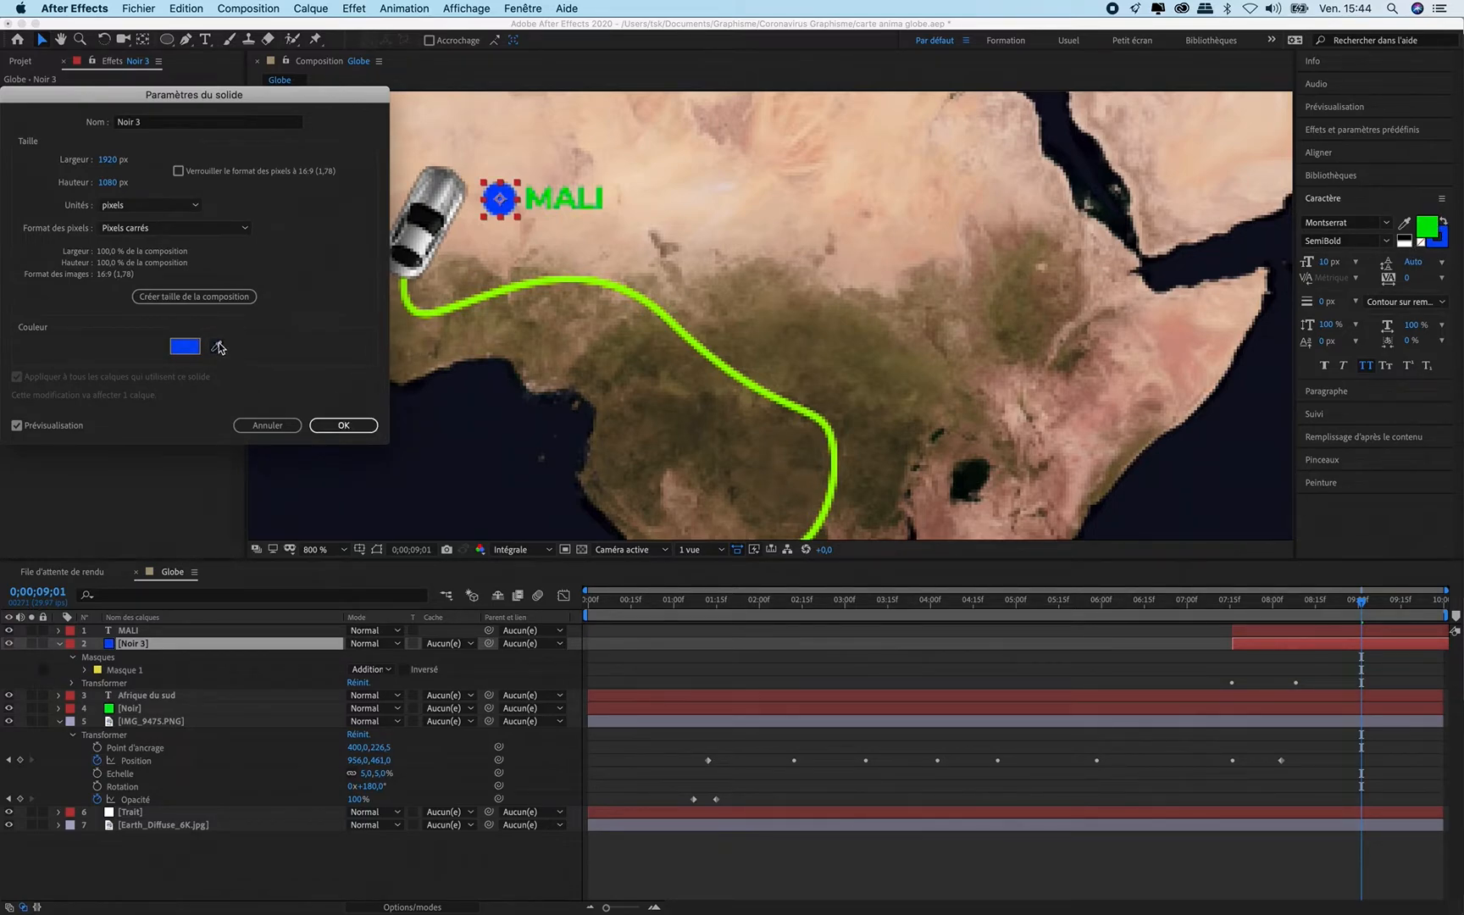
left_click(1426, 226)
left_click(336, 425)
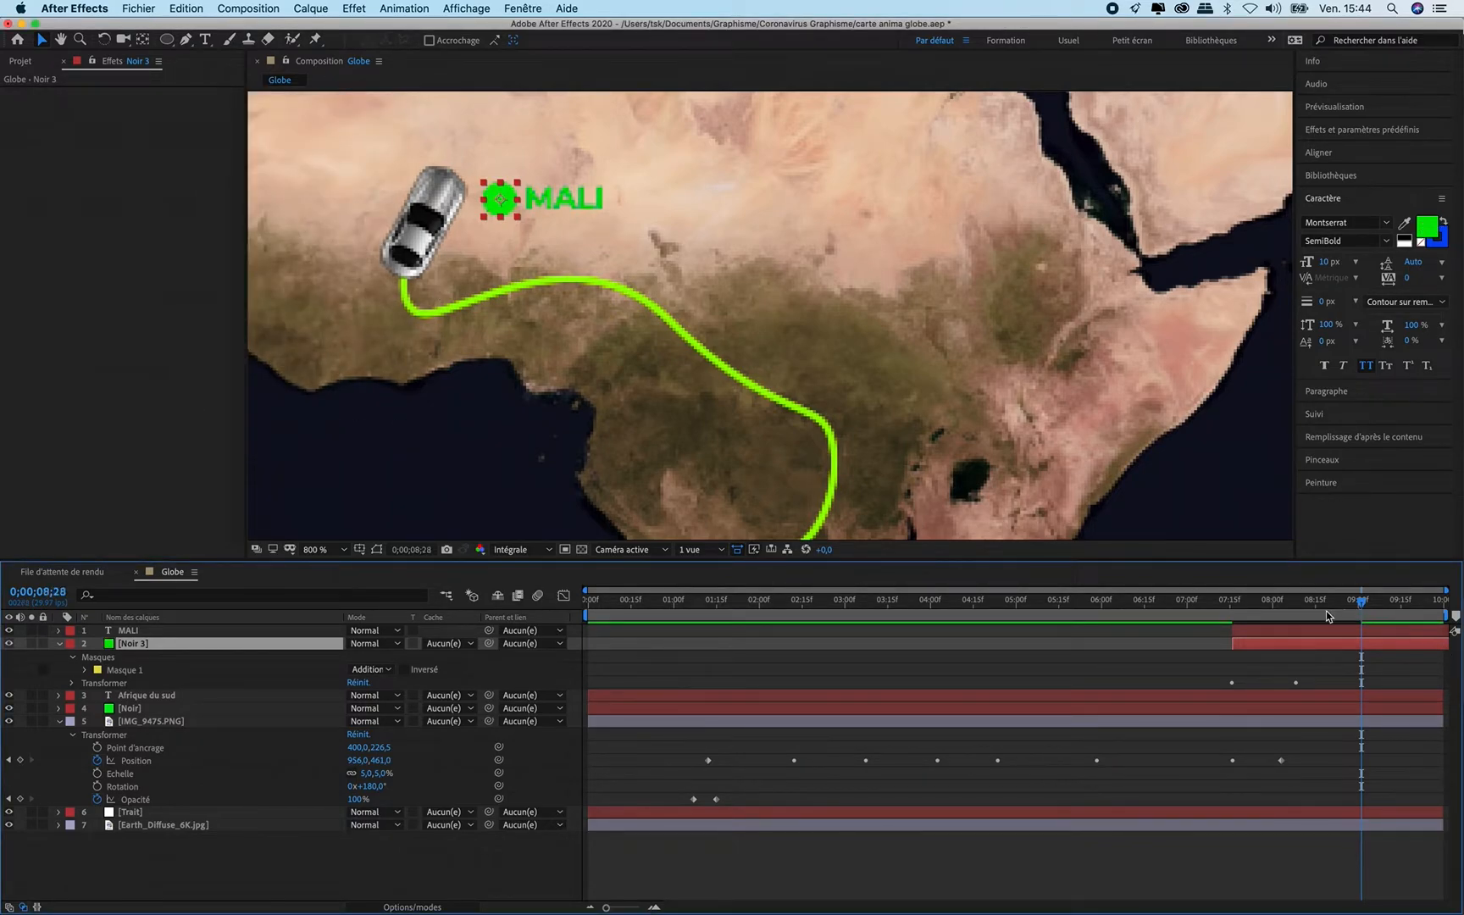
left_click_drag(1326, 611, 1404, 623)
scroll(822, 412, "down", 1)
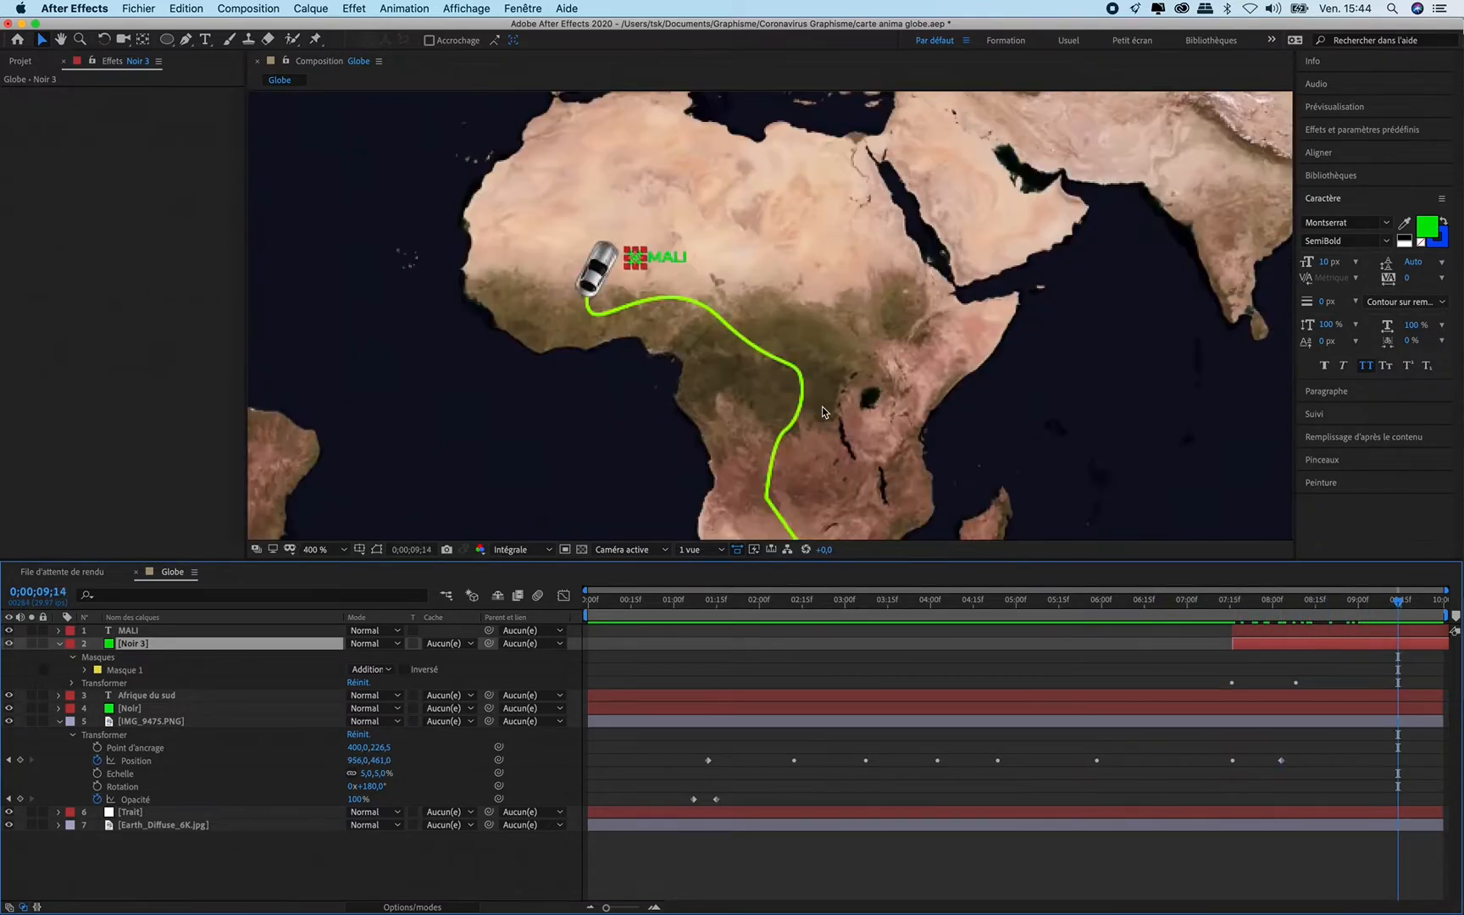
scroll(822, 413, "down", 1)
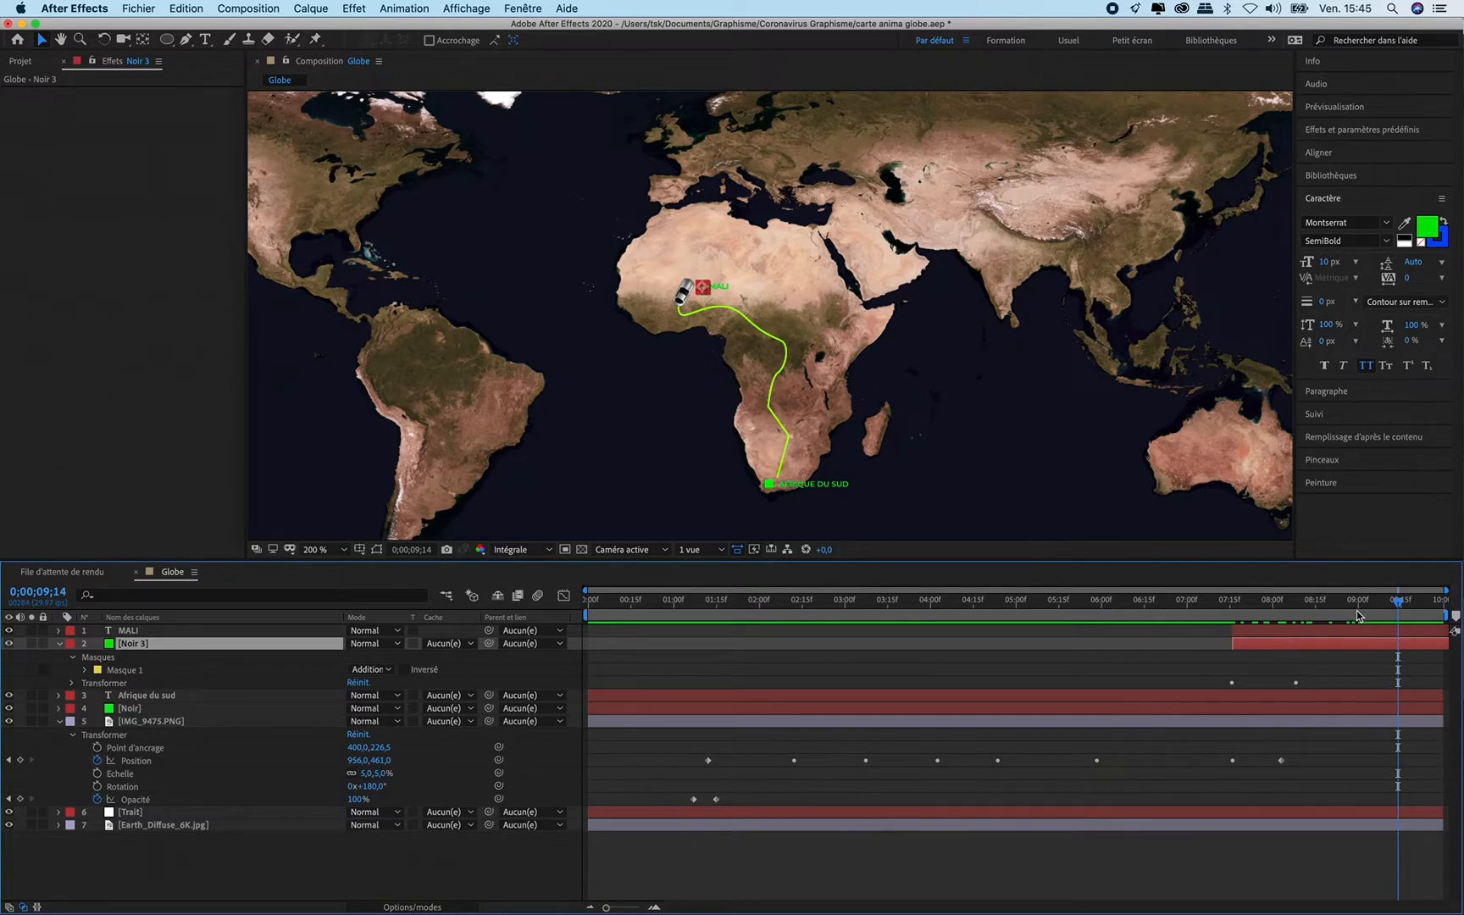
mouse_move(1348, 609)
left_mouse_down()
mouse_move(1014, 627)
mouse_move(625, 696)
mouse_move(1413, 676)
left_mouse_up()
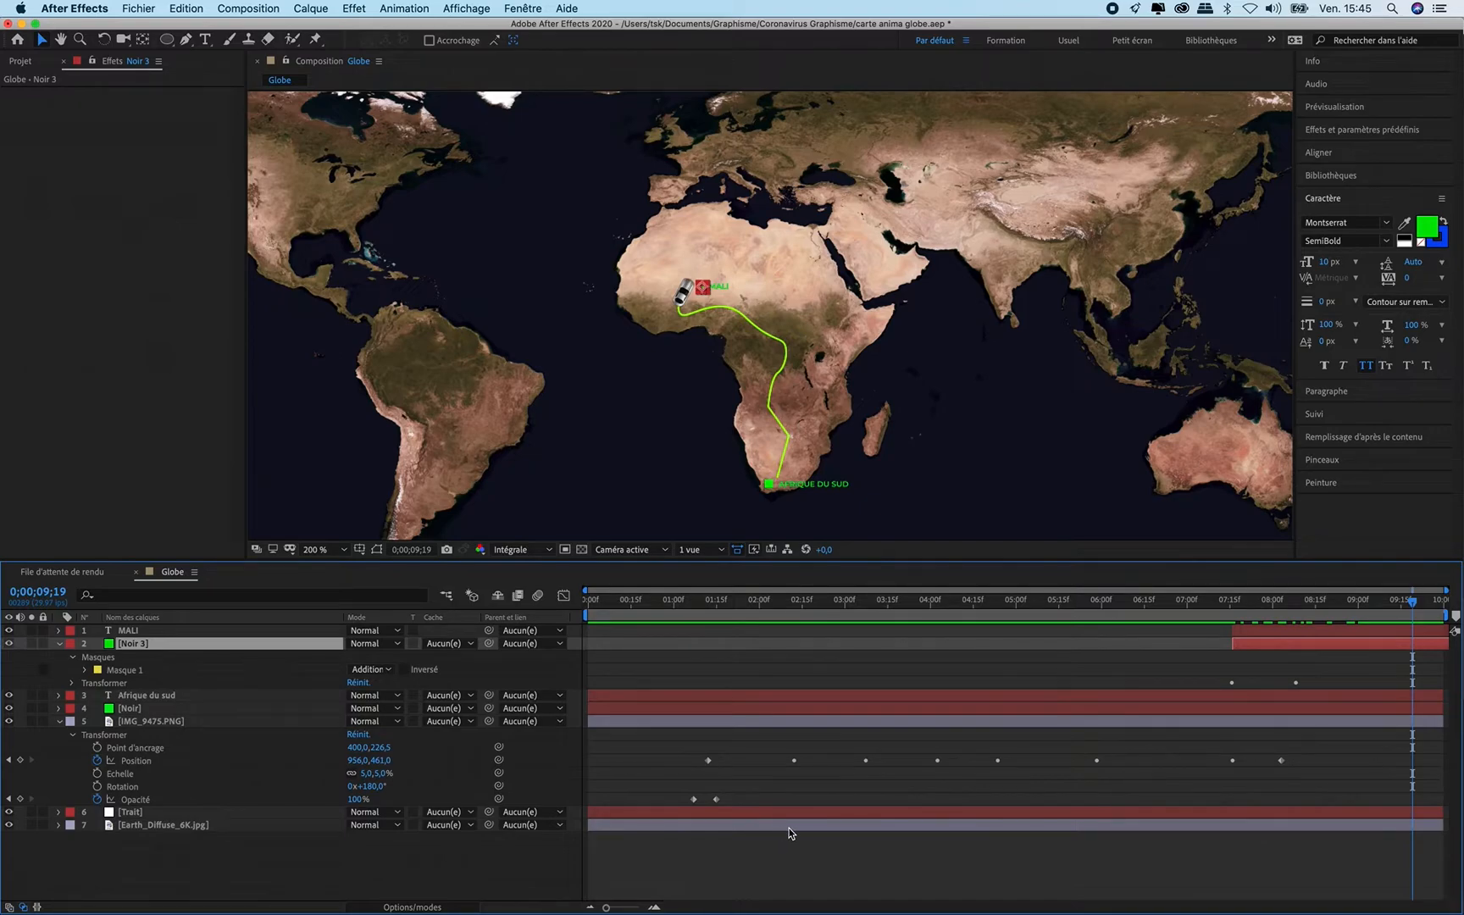
Step: Precompose all layers of the Globe composition into a new composition named Animation
left_click(792, 858)
key("super+a")
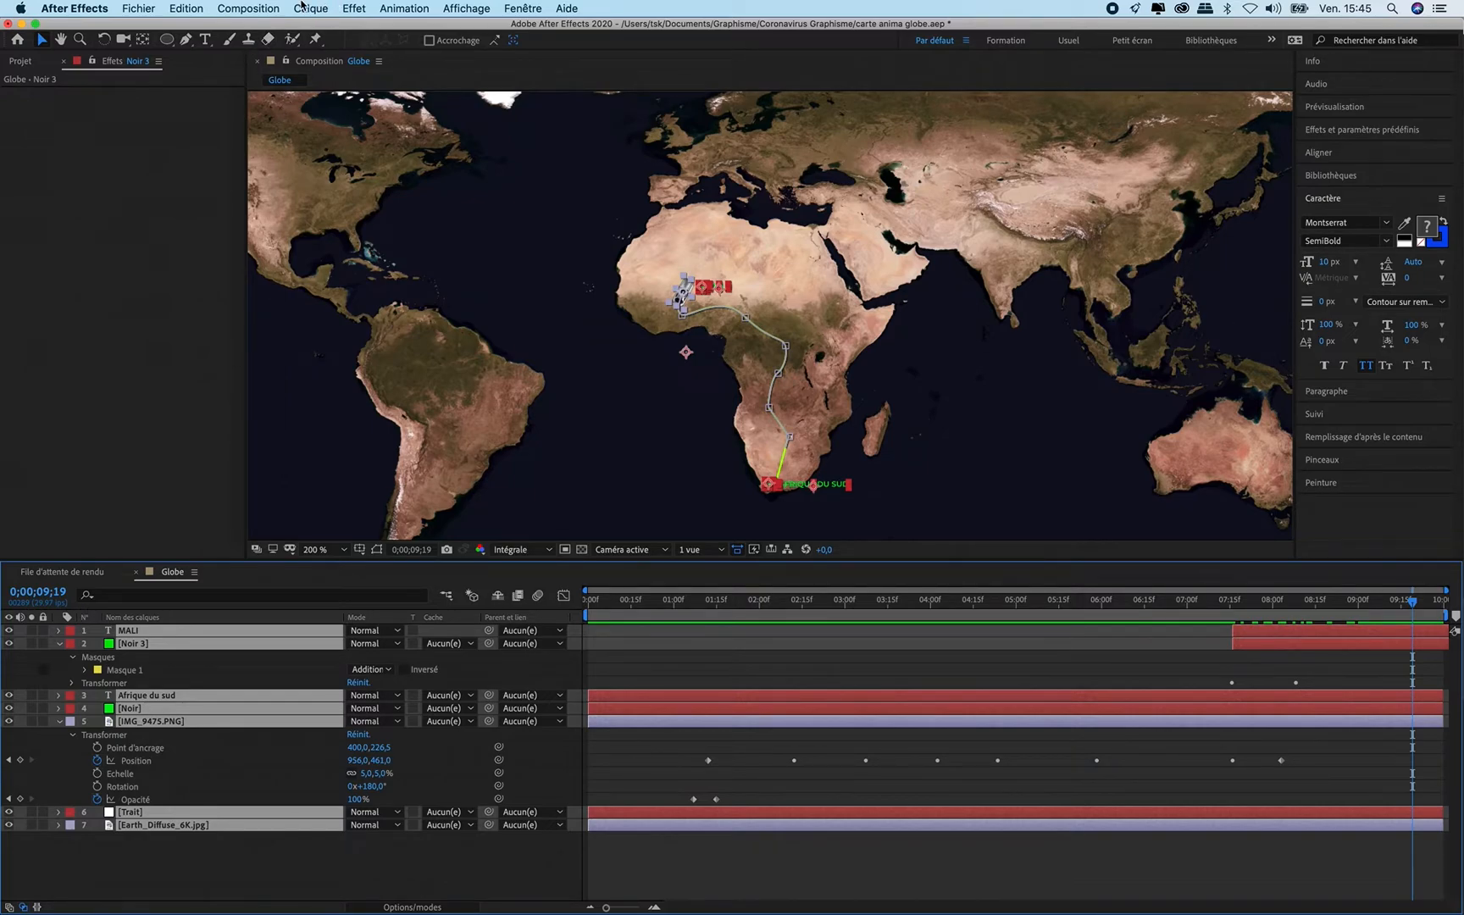
left_click(302, 7)
left_click(363, 473)
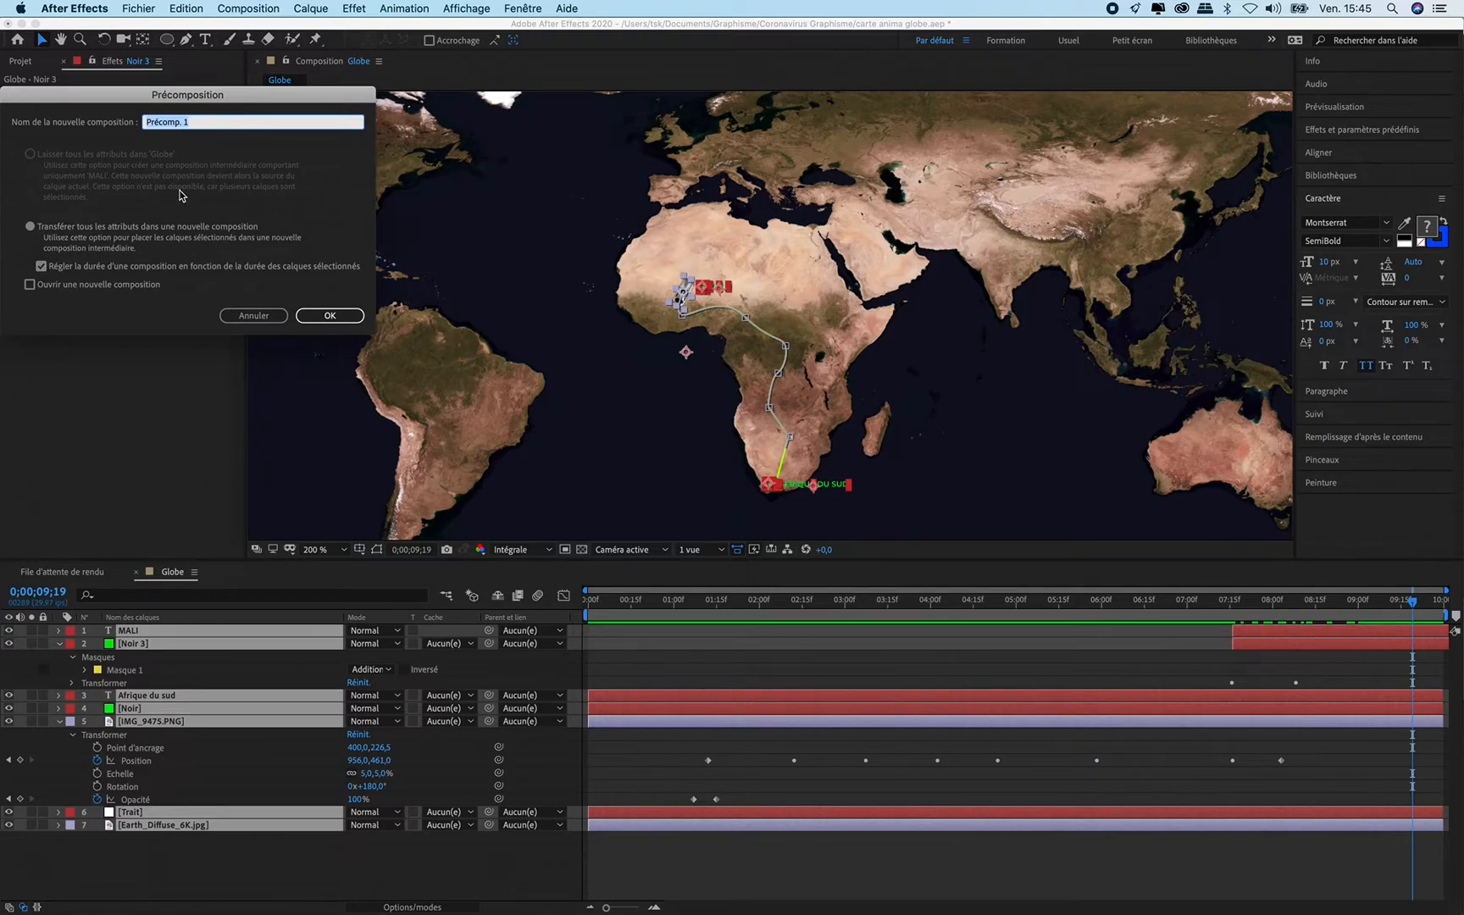
type("Animation")
key("Return")
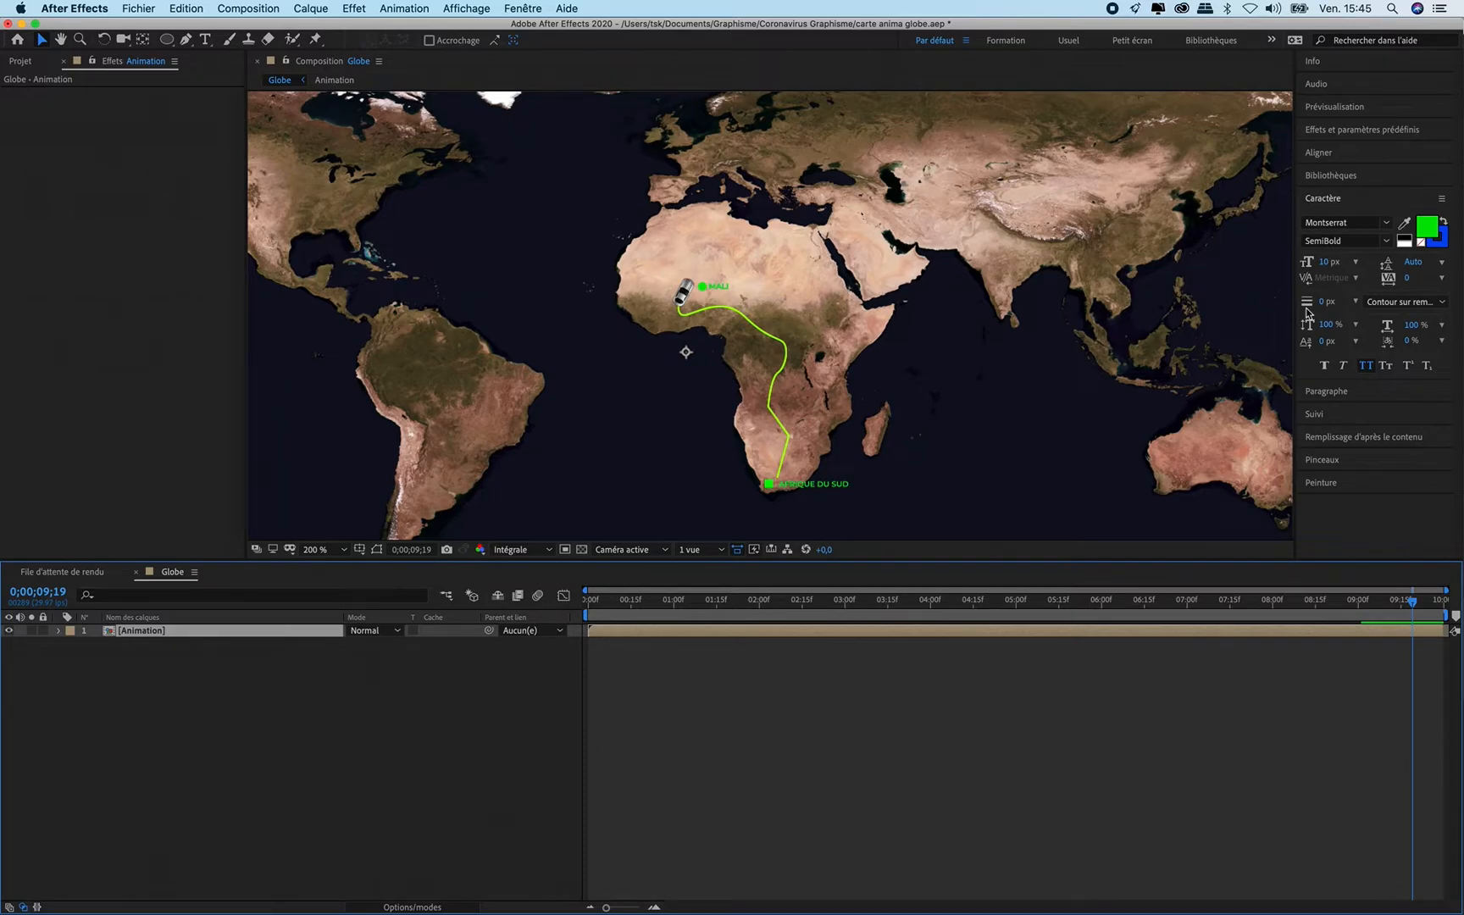
Step: Search the effects for "cc sp" and apply CC Sphere to the Animation layer
left_click(1357, 130)
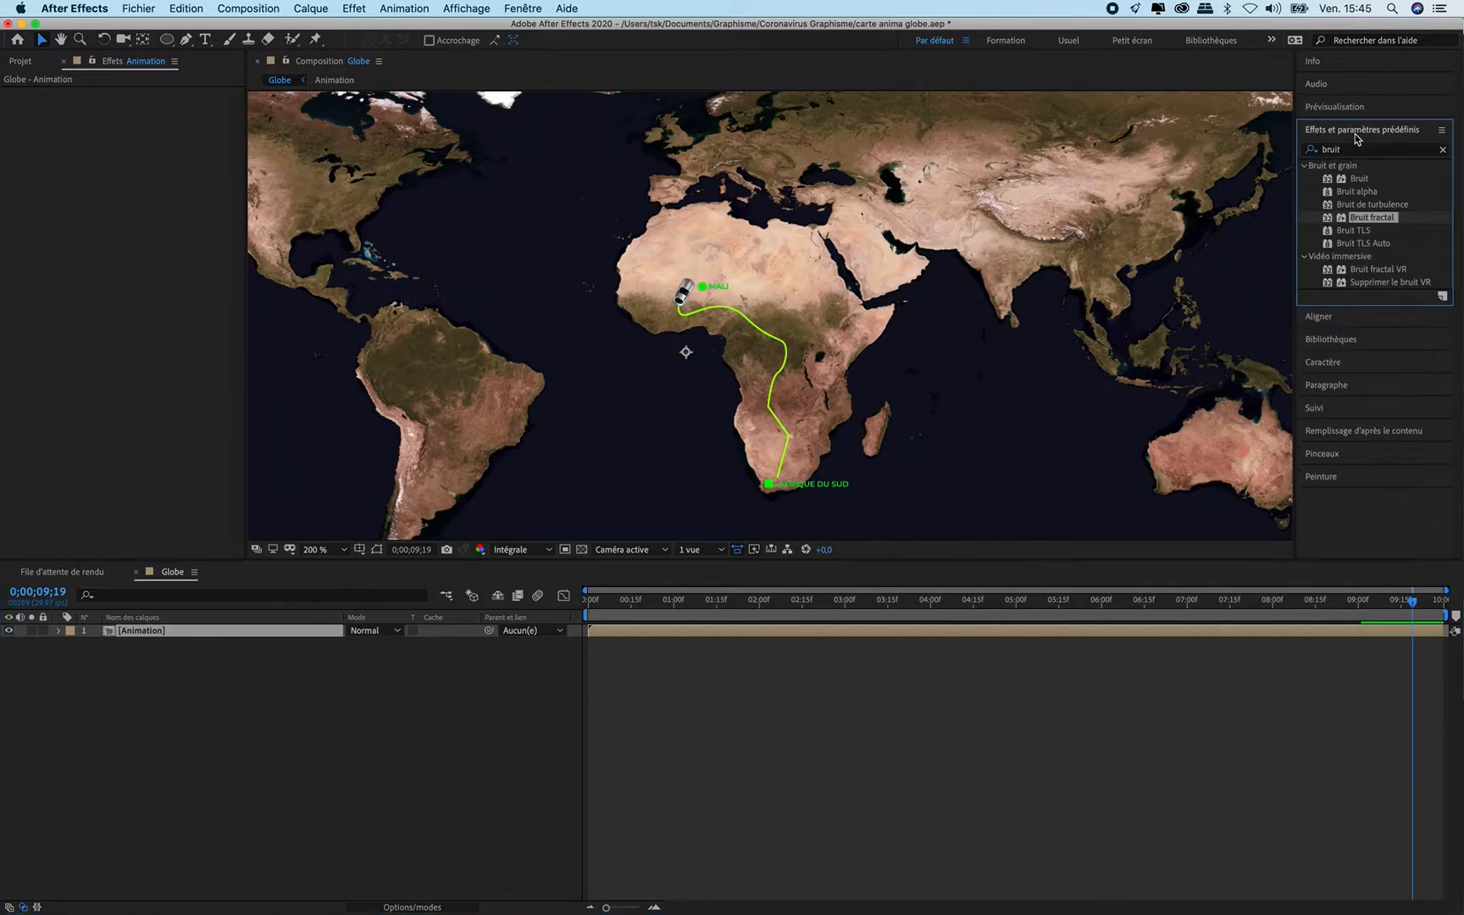
left_click(1443, 151)
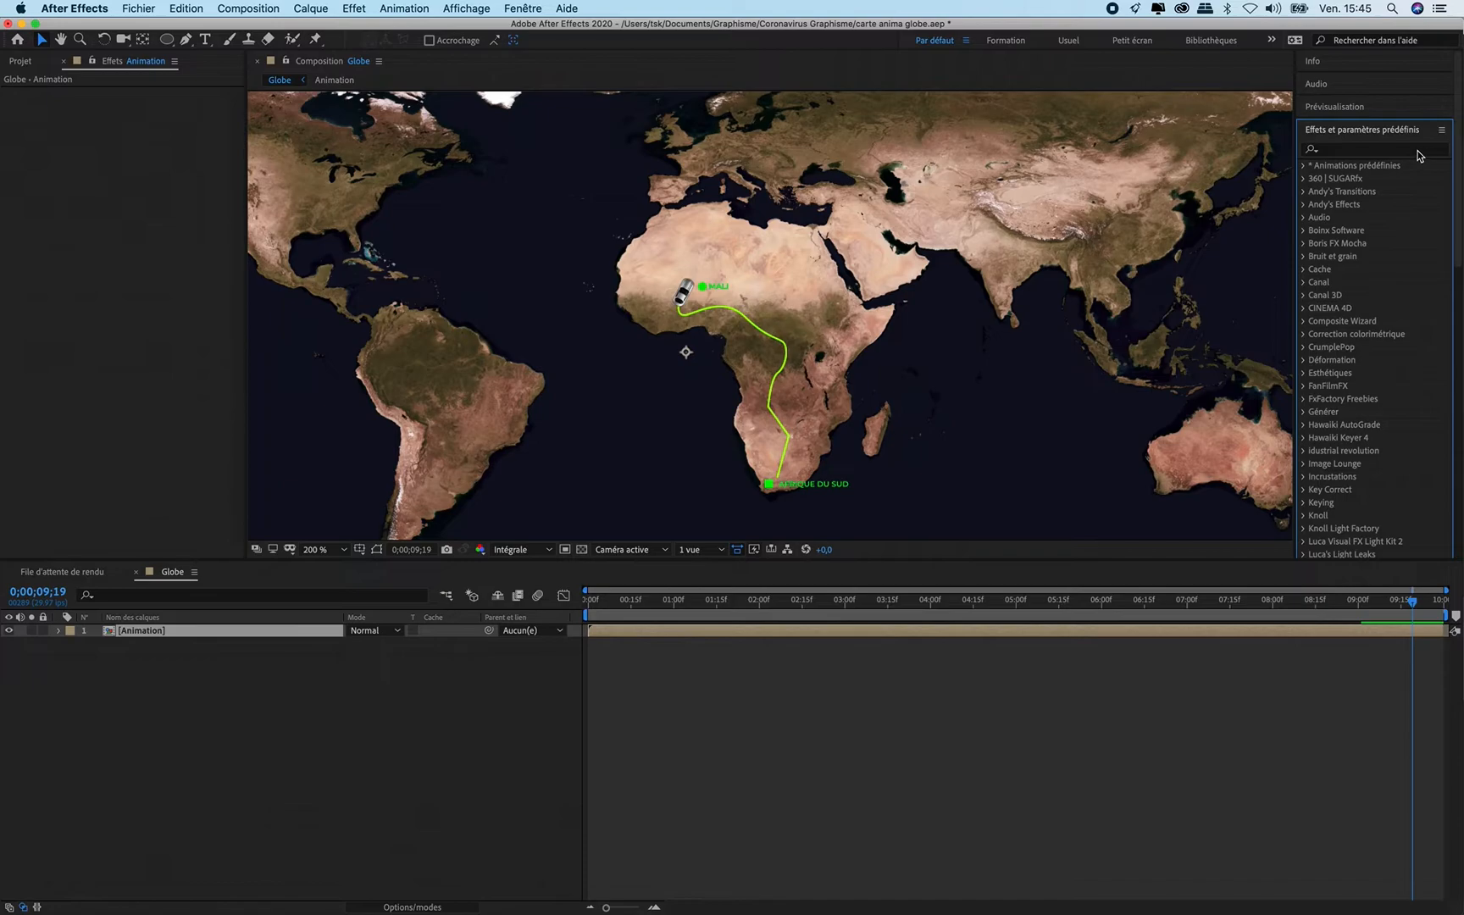
left_click(1407, 153)
type("cc")
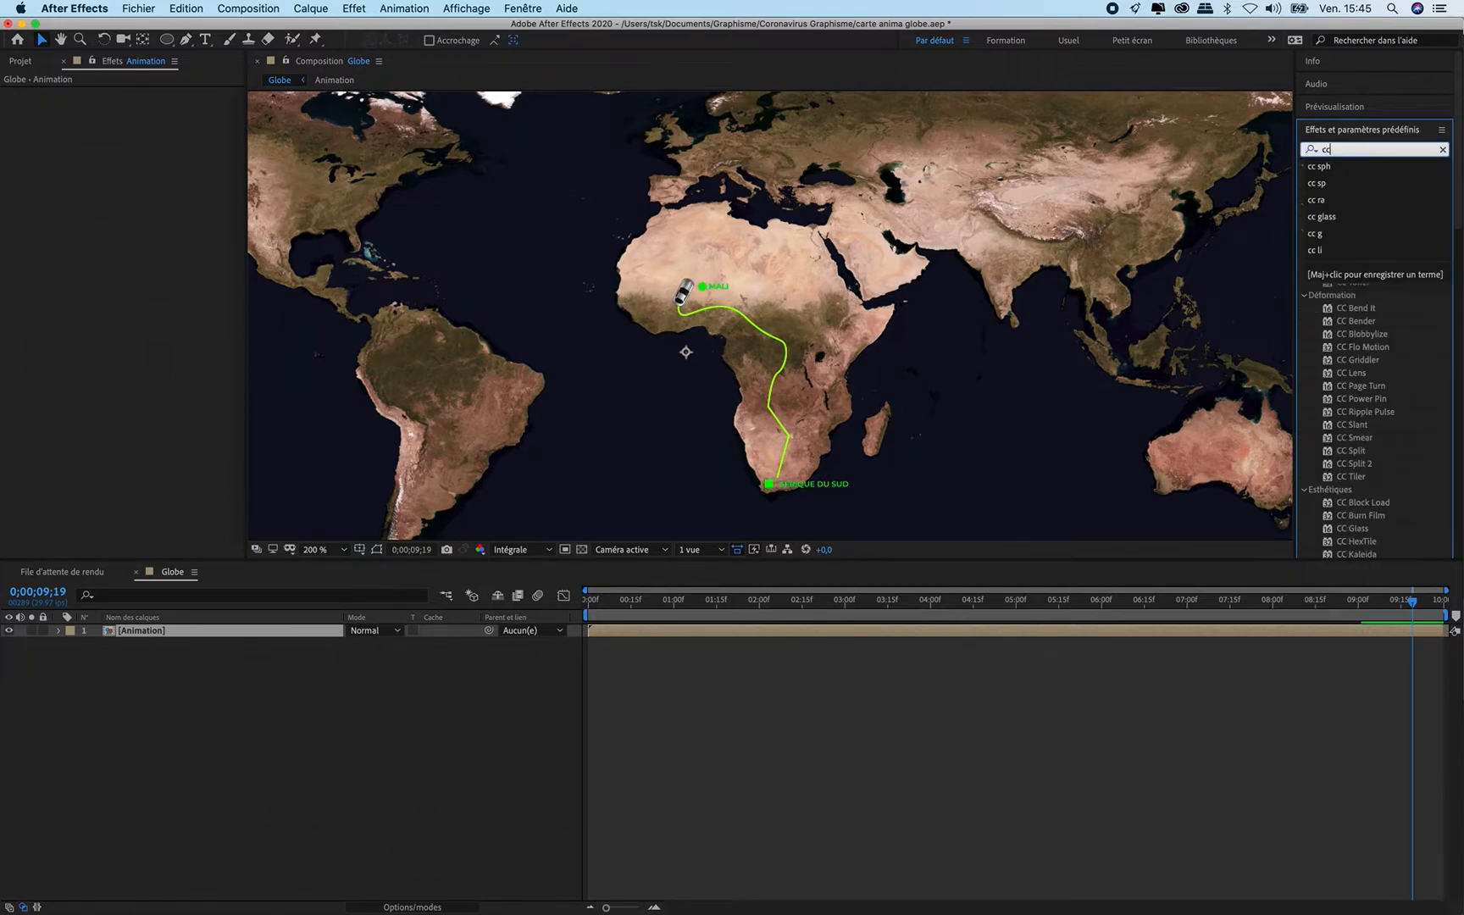
type(" sp")
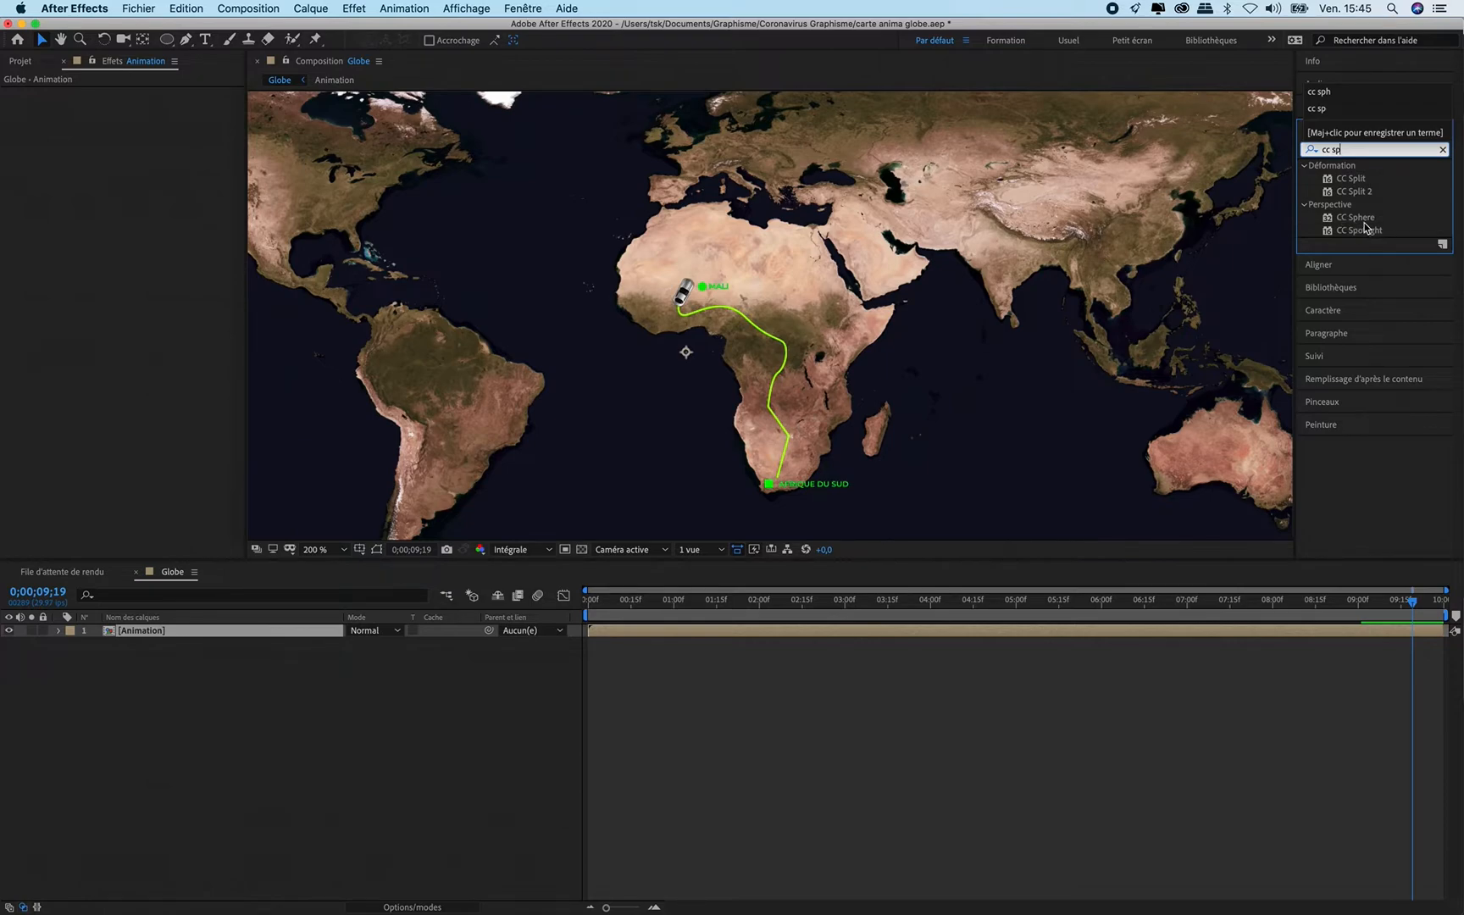
left_click_drag(1361, 222, 867, 291)
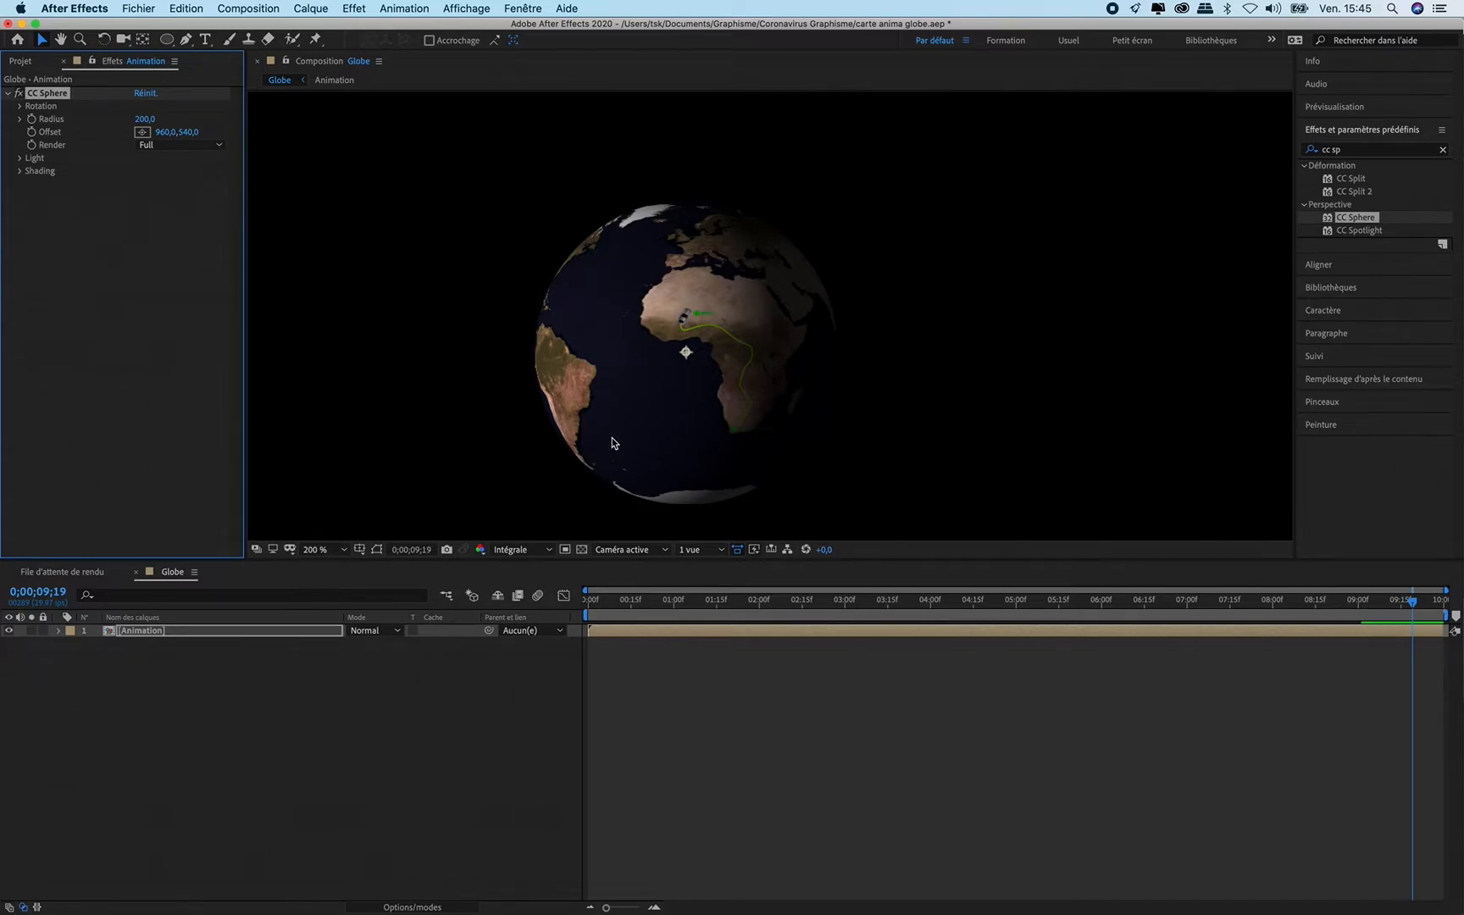
key("comma")
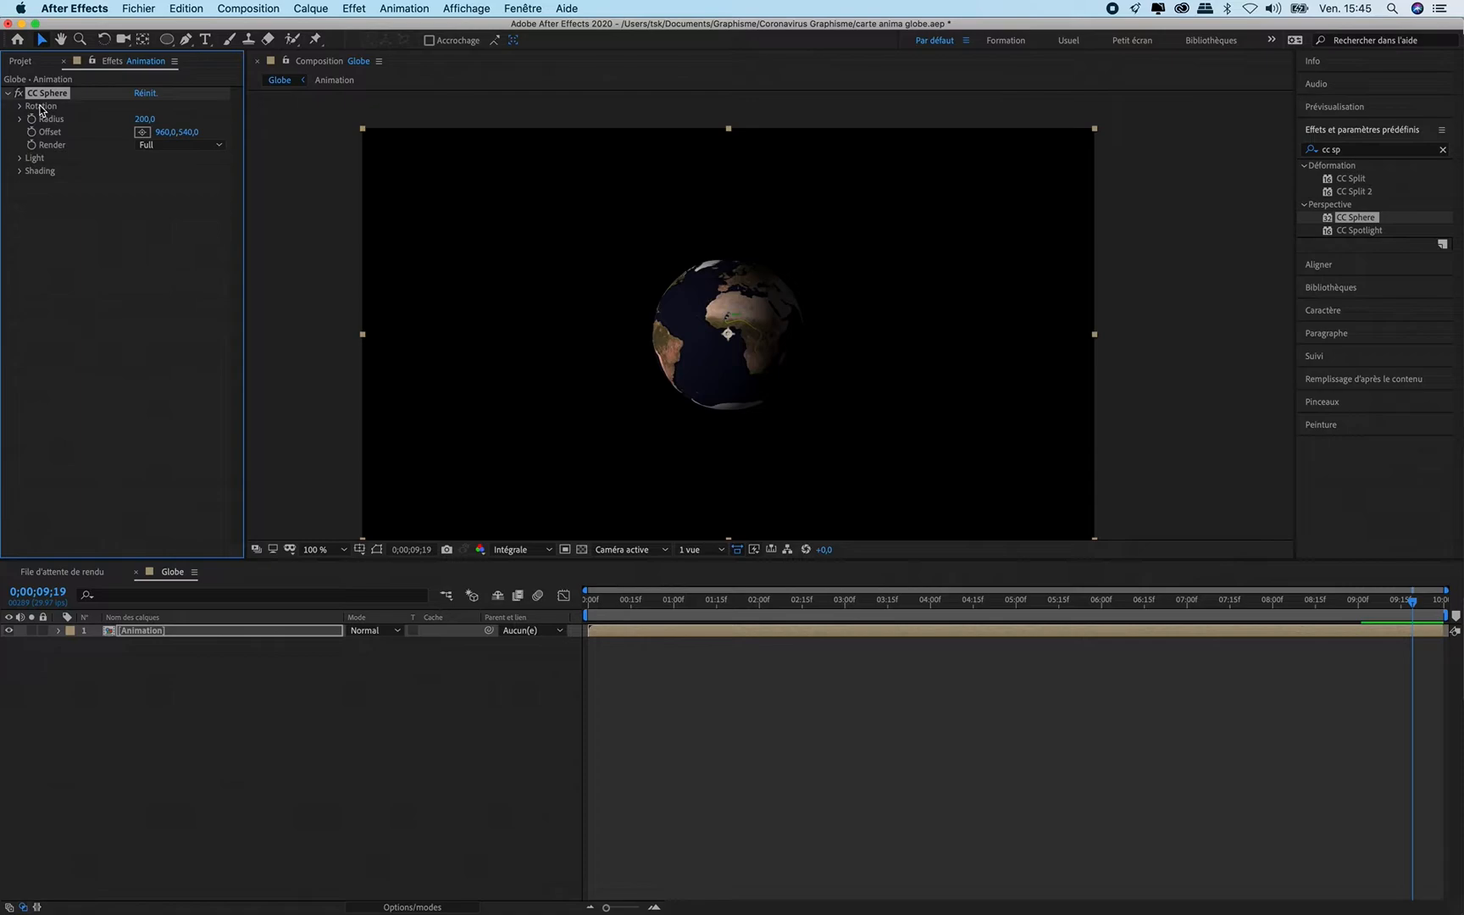
Step: Brighten the sphere by setting Light Direction to -79°, Ambient to 71 and Diffuse to 63
left_click(20, 170)
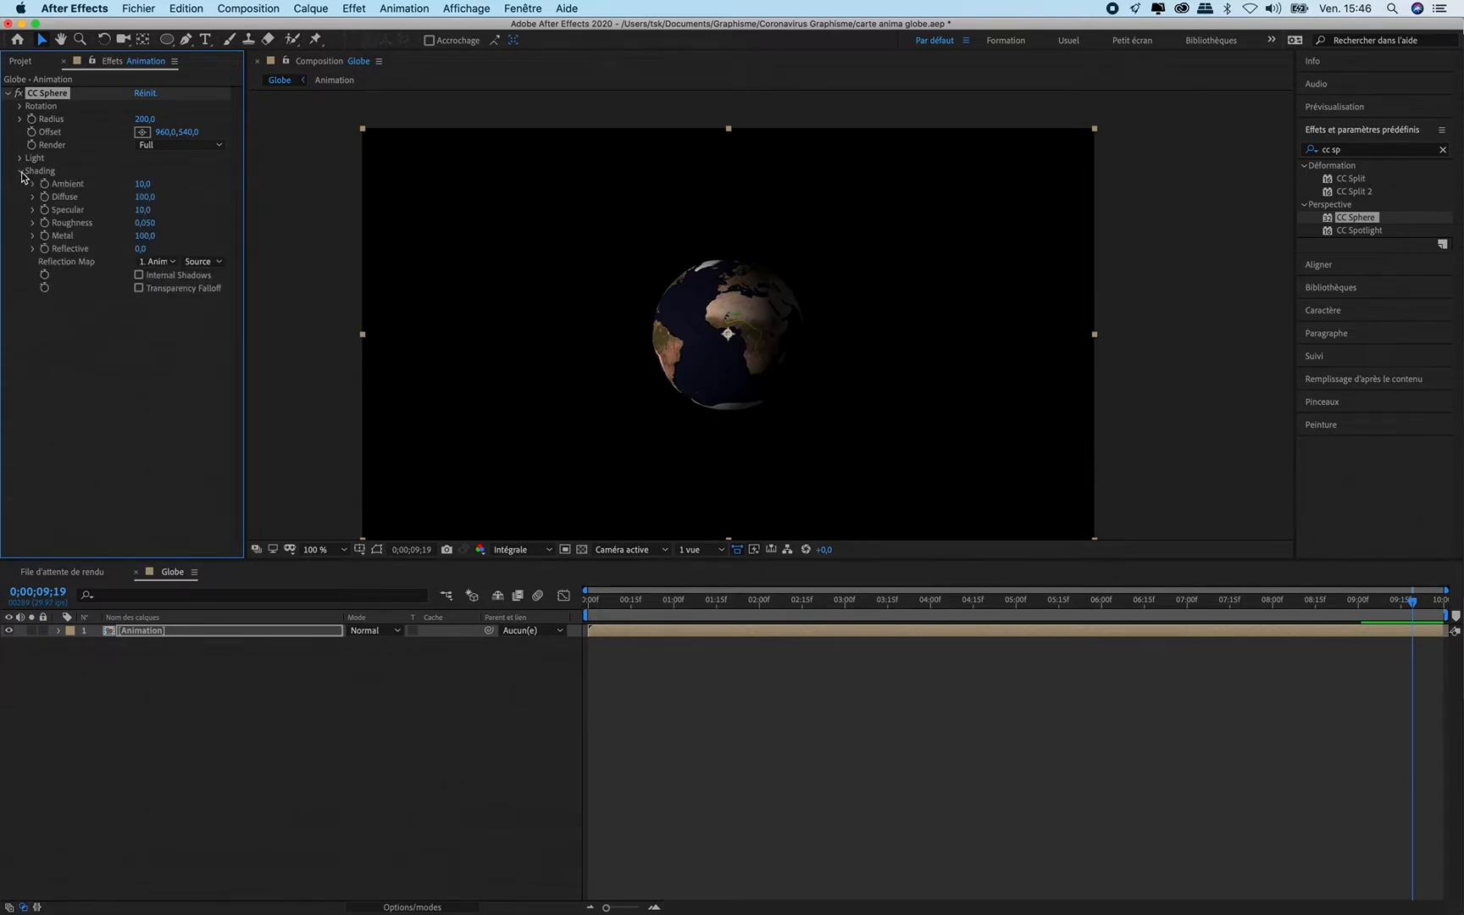
left_click(21, 158)
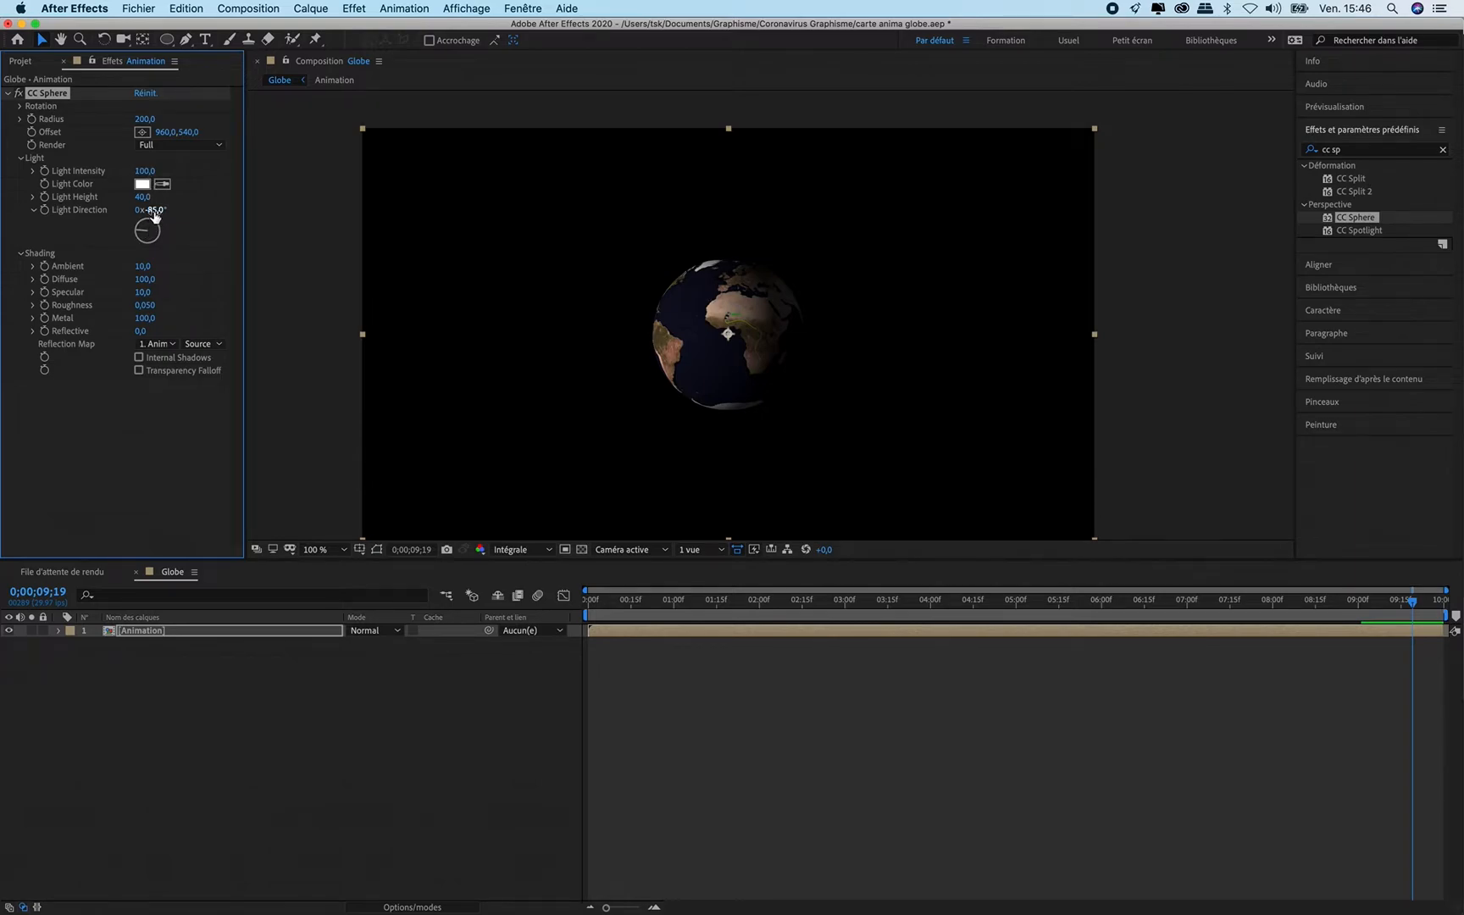
left_click_drag(154, 216, 133, 188)
left_click_drag(147, 172, 127, 170)
key("super+z")
left_click_drag(144, 270, 113, 285)
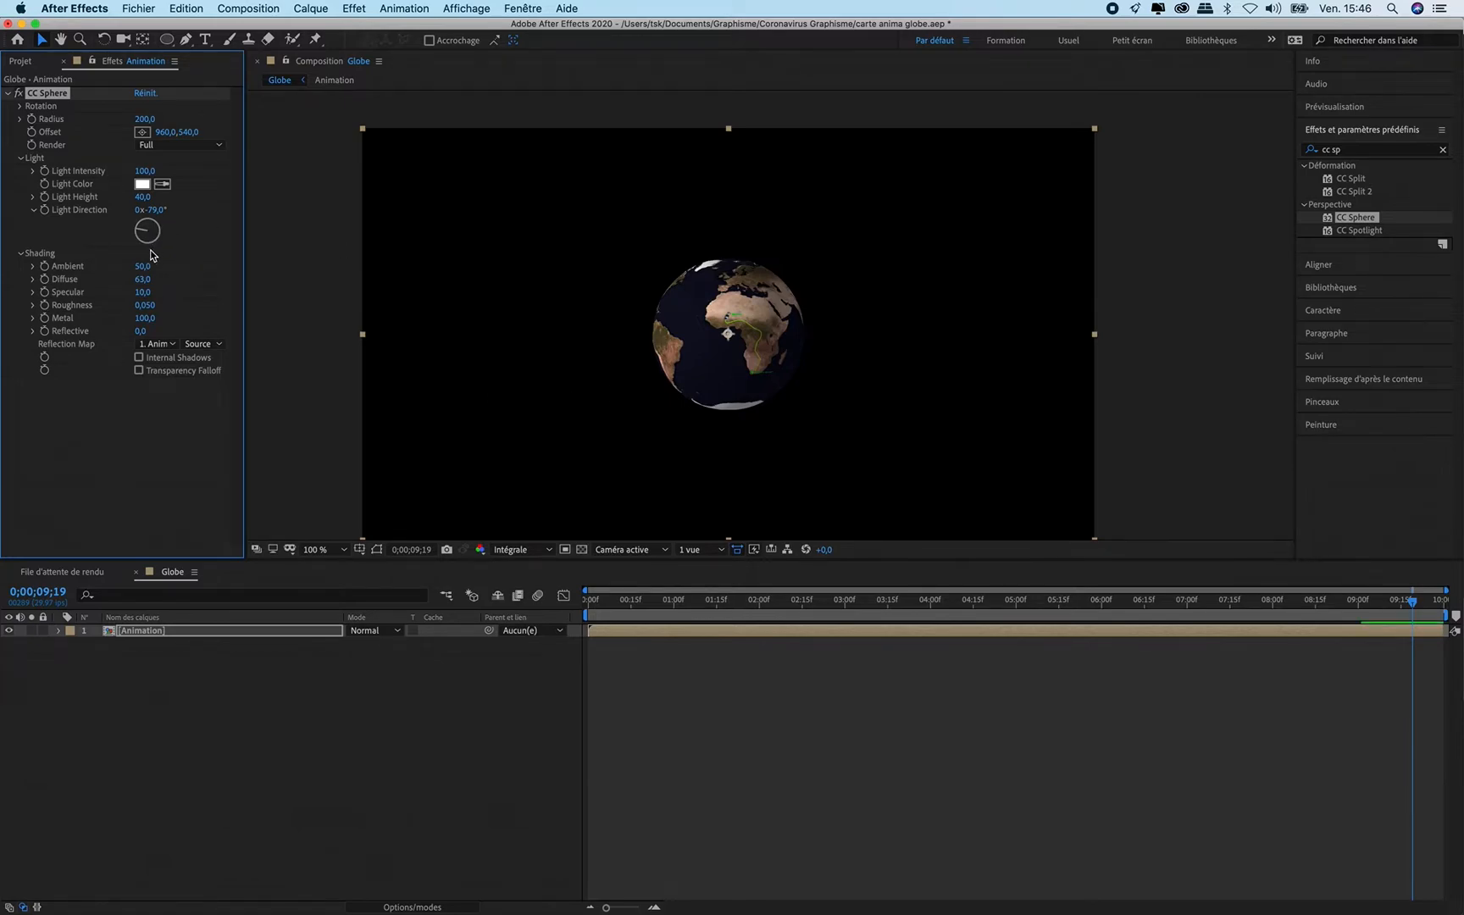
left_click_drag(143, 268, 156, 265)
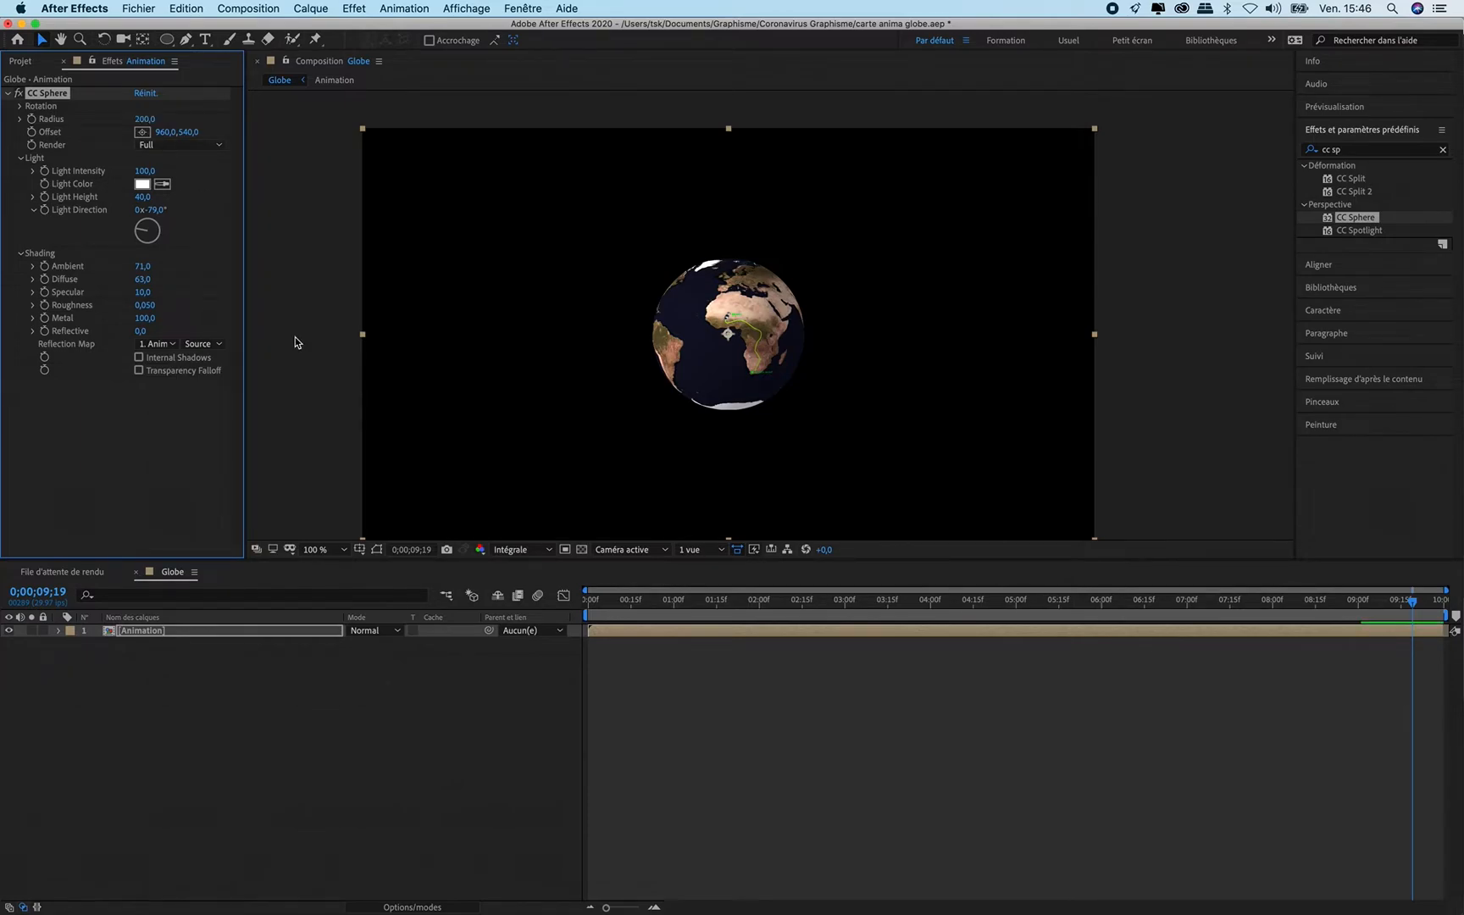
Step: Scrub the globe animation to 0;00;01;09, and enlarge the sphere to a radius of 1141
left_click(600, 591)
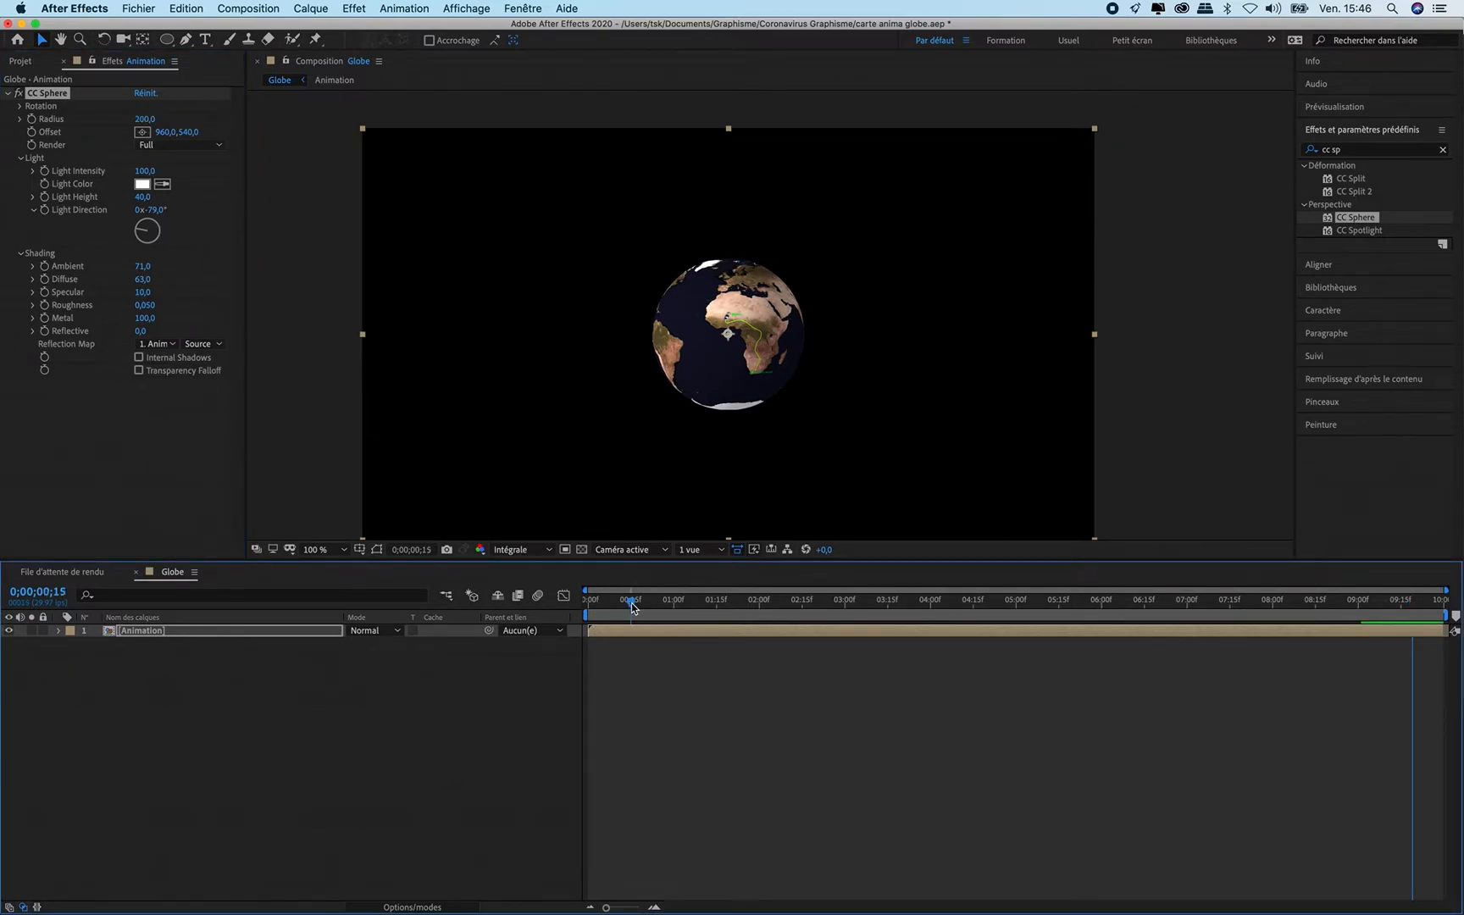
left_click_drag(630, 603, 700, 604)
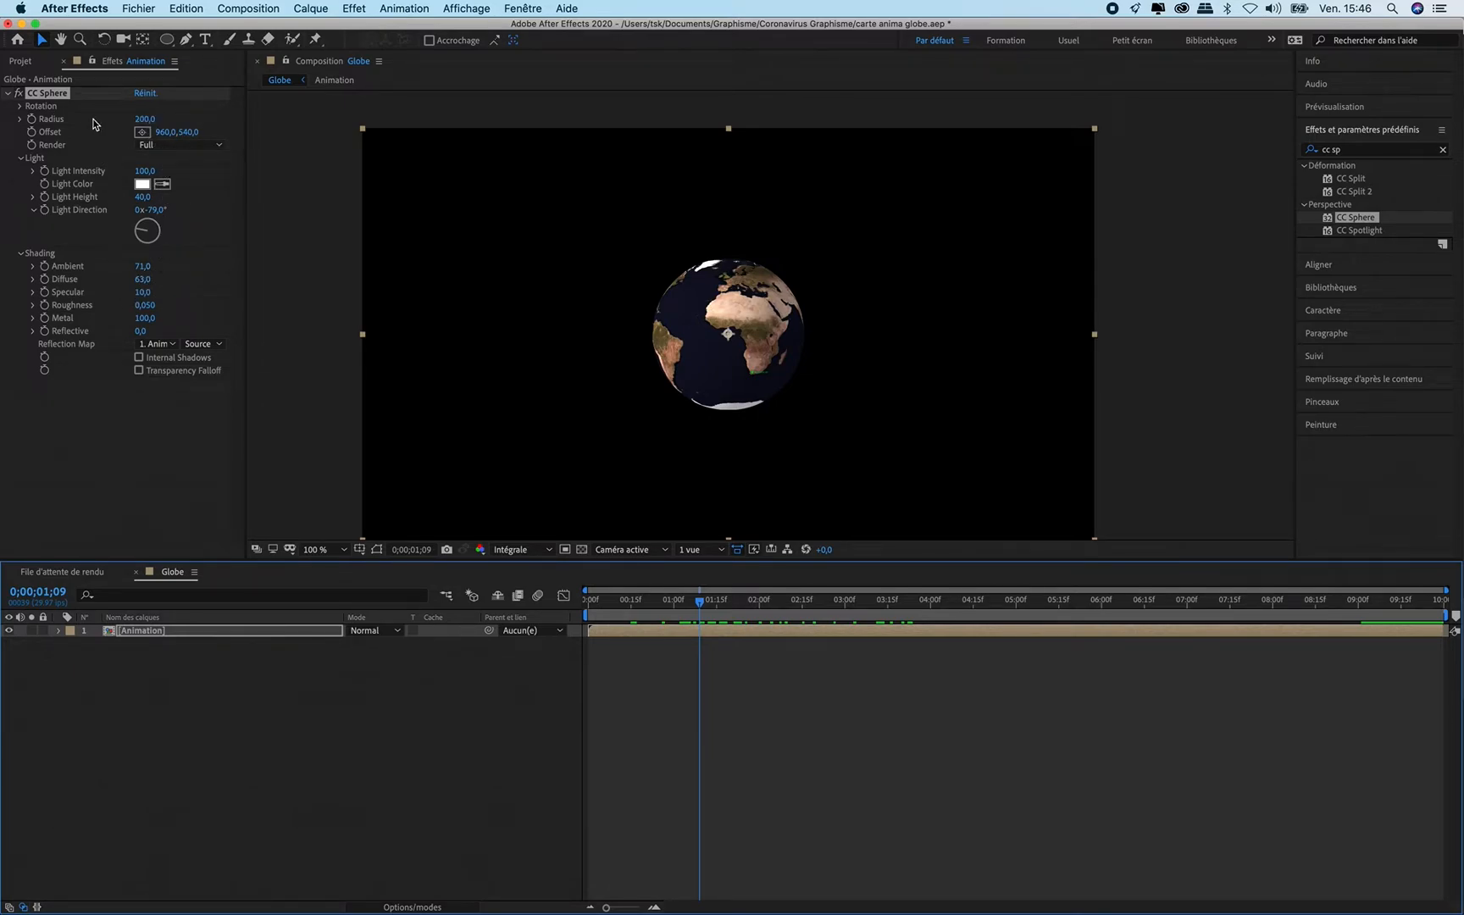
left_click(19, 253)
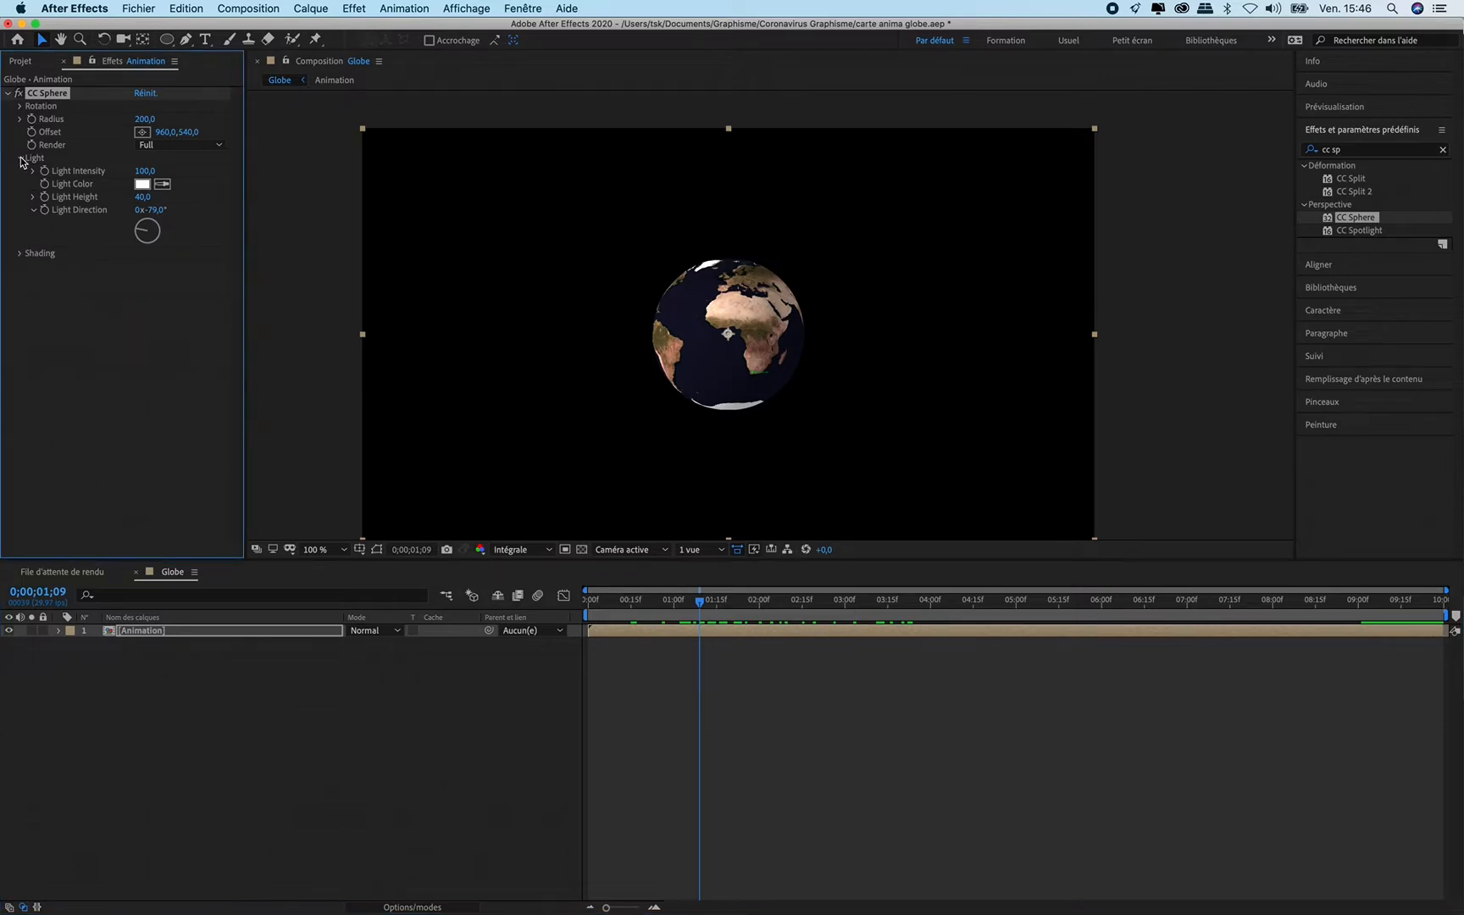
left_click(20, 158)
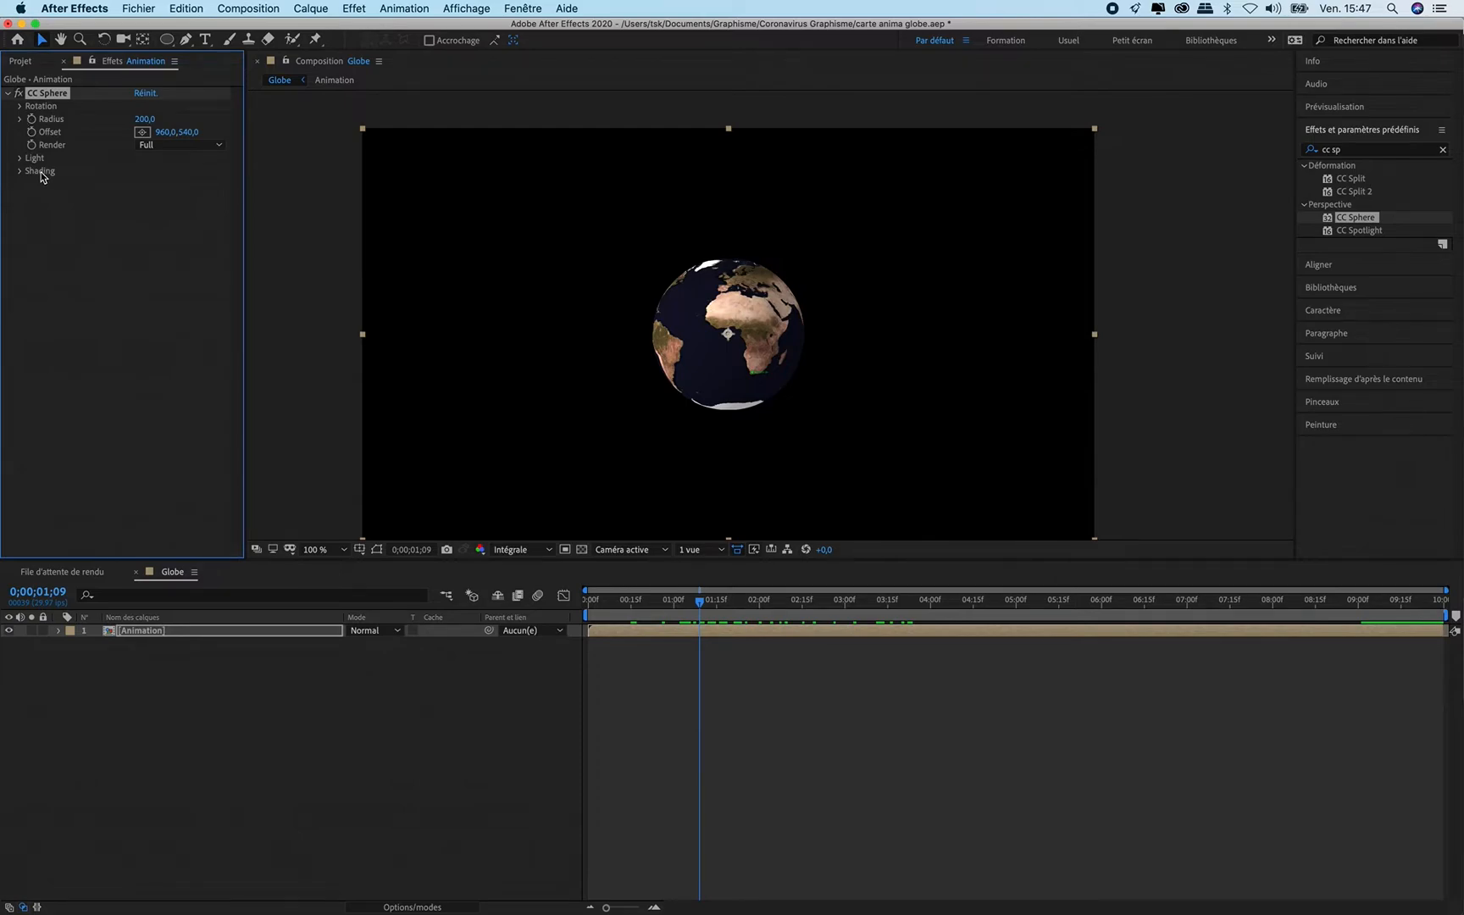
left_click(21, 108)
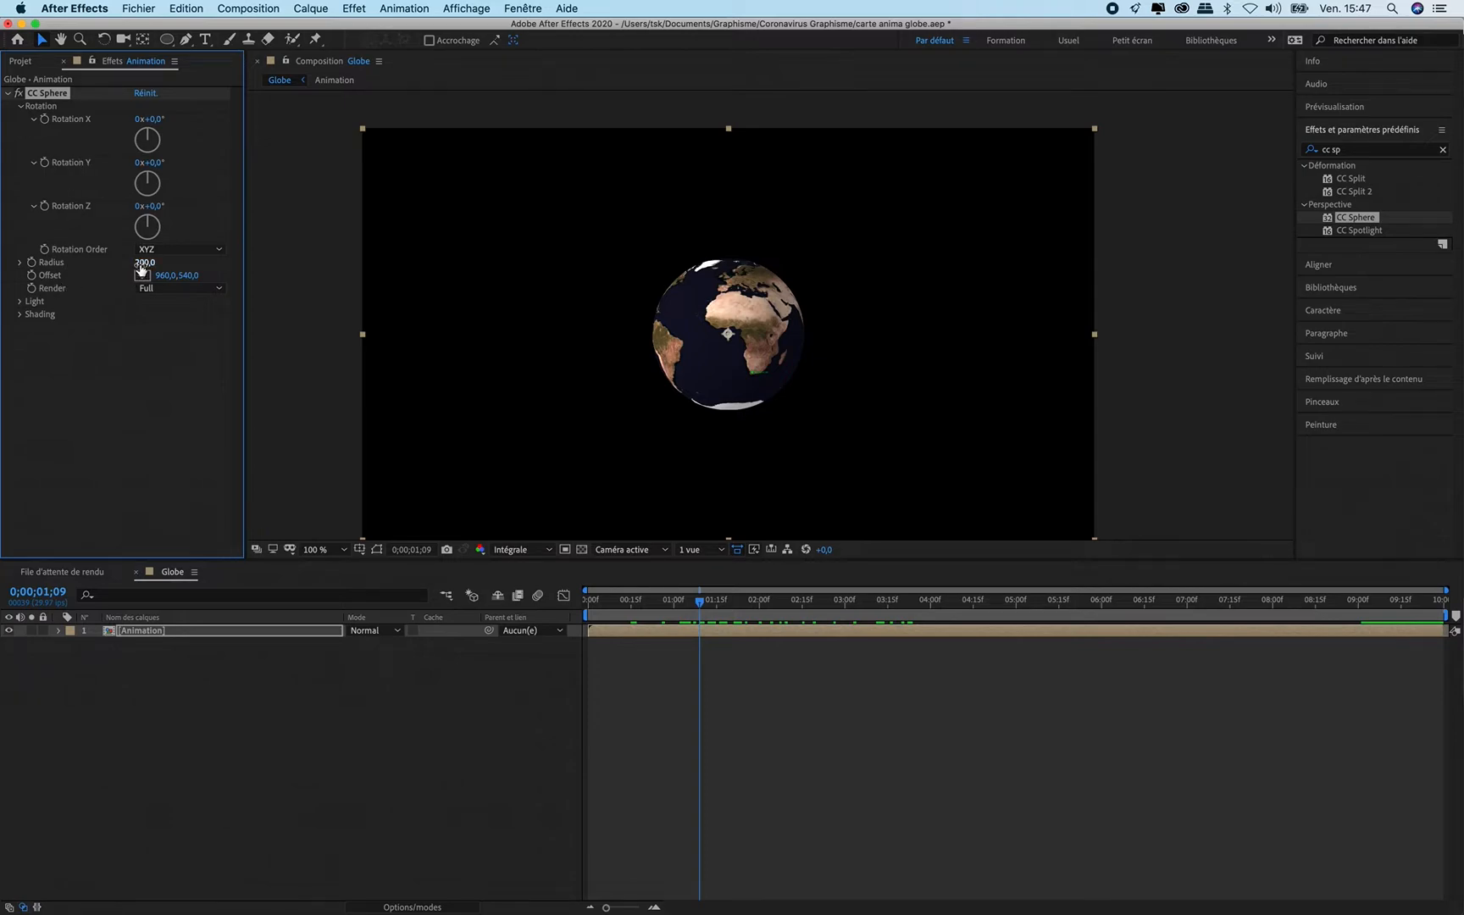
left_click_drag(142, 267, 613, 324)
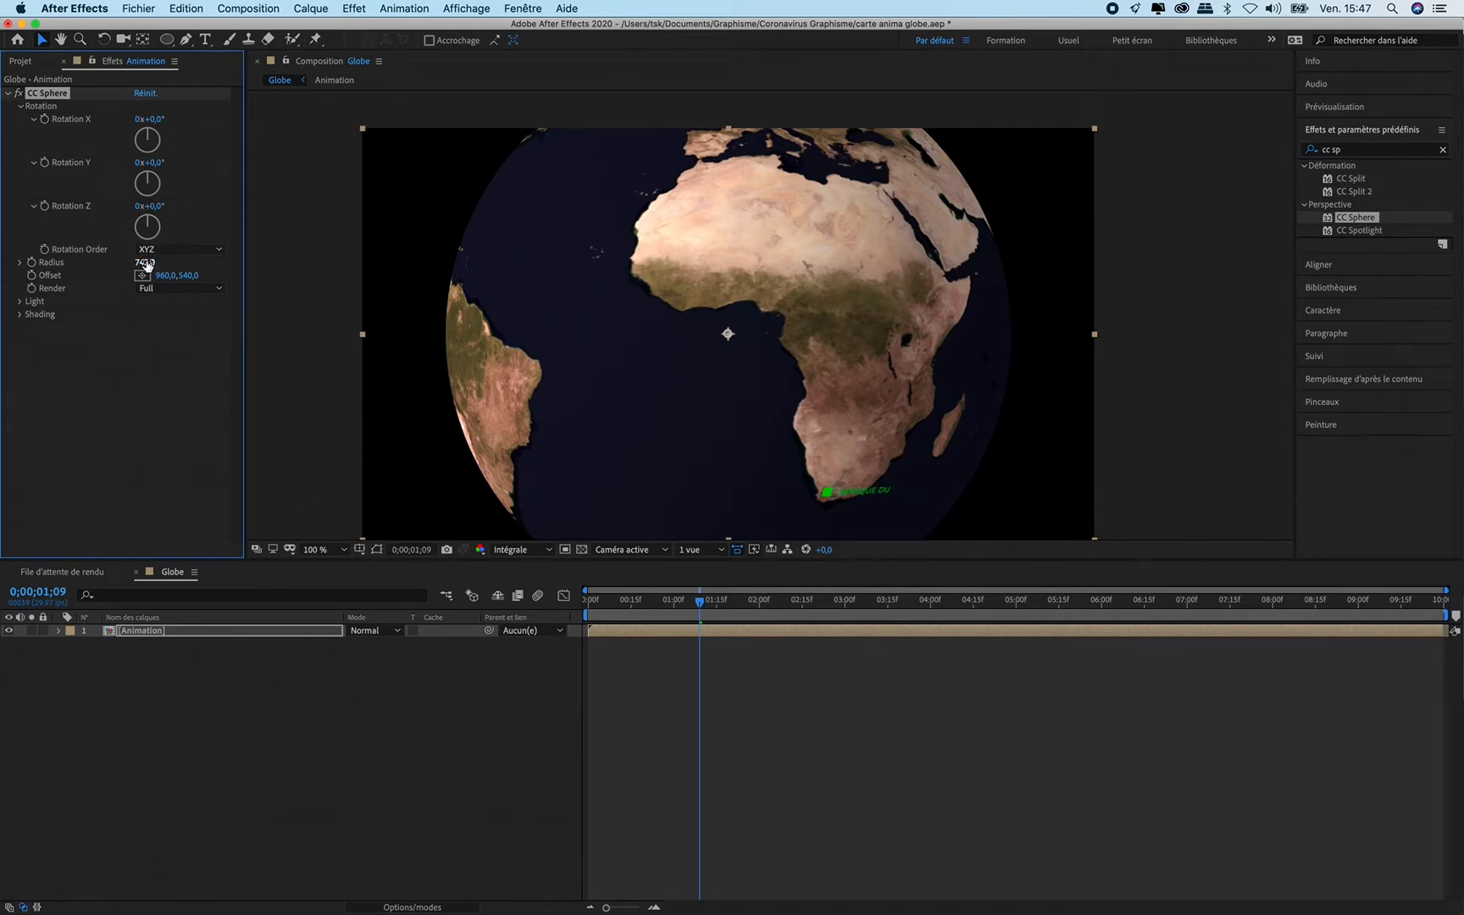
left_click_drag(145, 264, 490, 299)
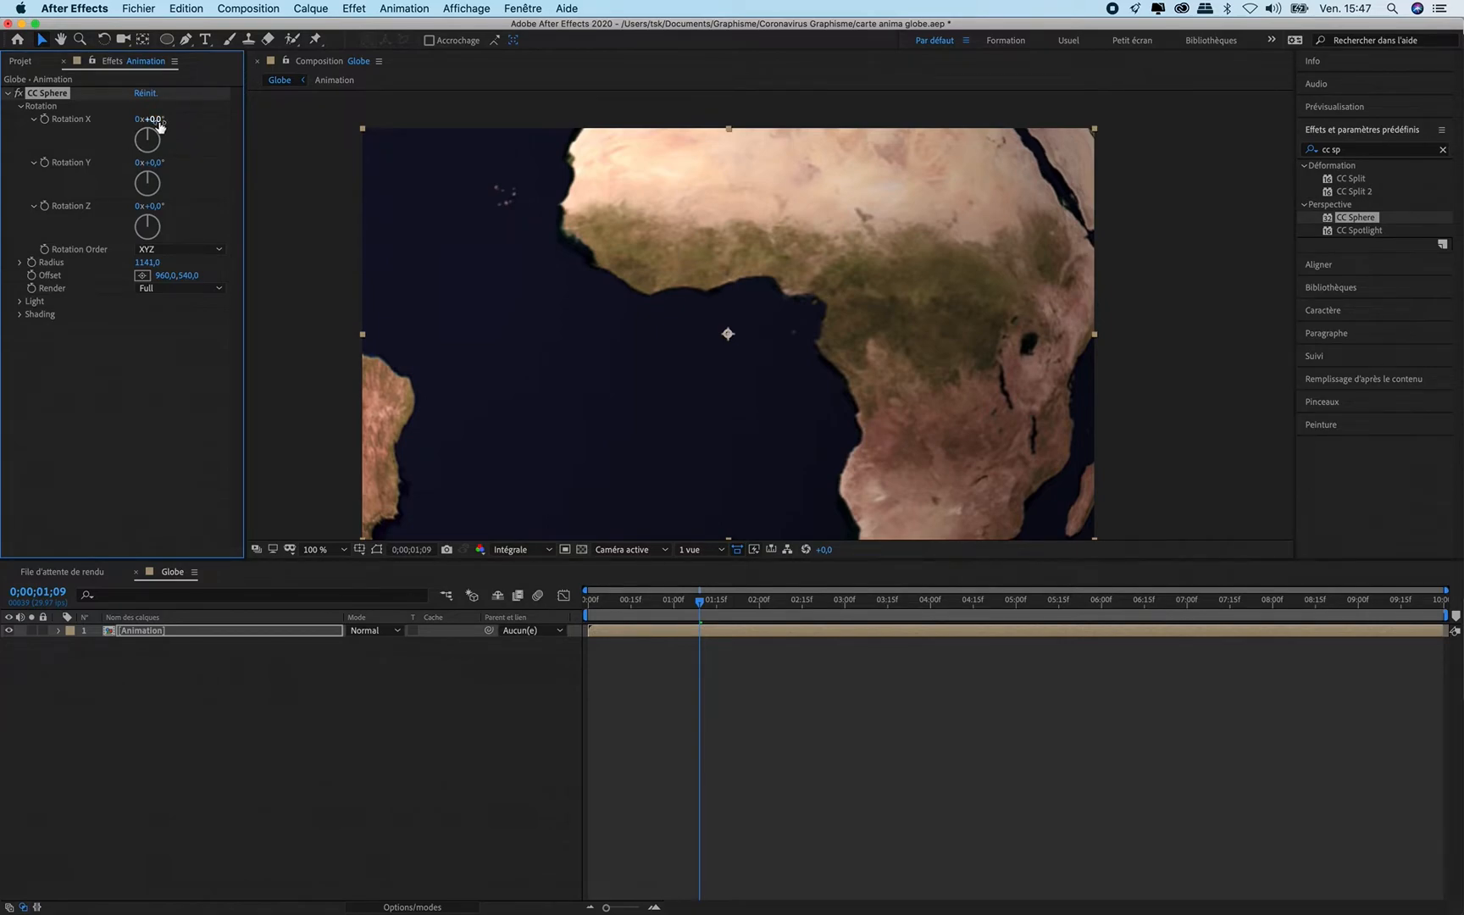
Step: Rotate the sphere to 22° in X and -29° in Y, and place starting keyframes for both rotations and the radius at frame 0
mouse_move(159, 126)
left_mouse_down()
mouse_move(207, 127)
mouse_move(181, 128)
left_mouse_up()
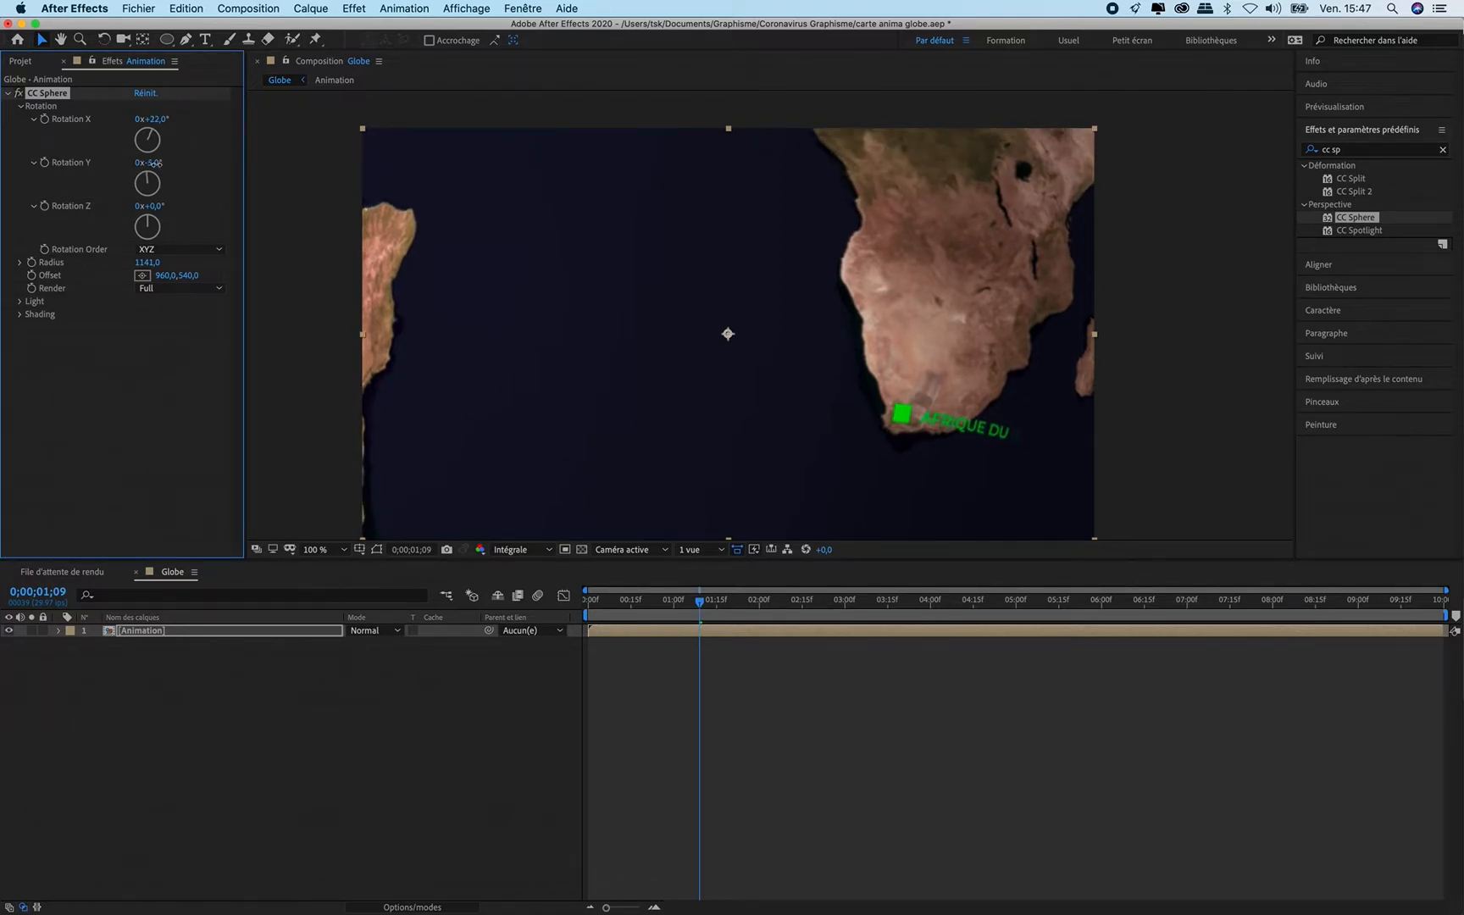
left_click_drag(164, 169, 138, 164)
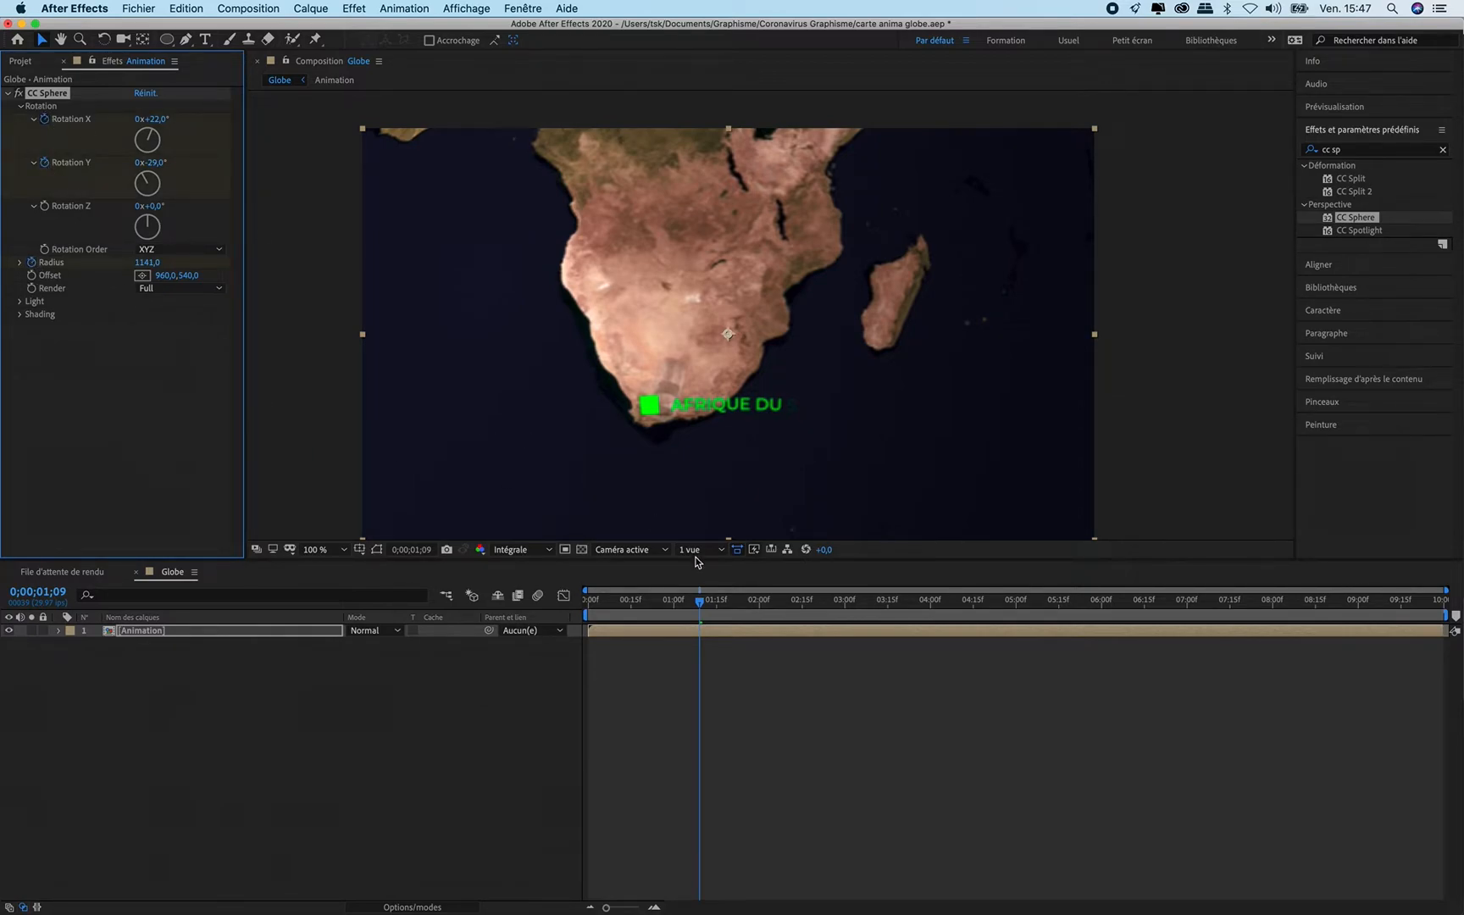
key("u")
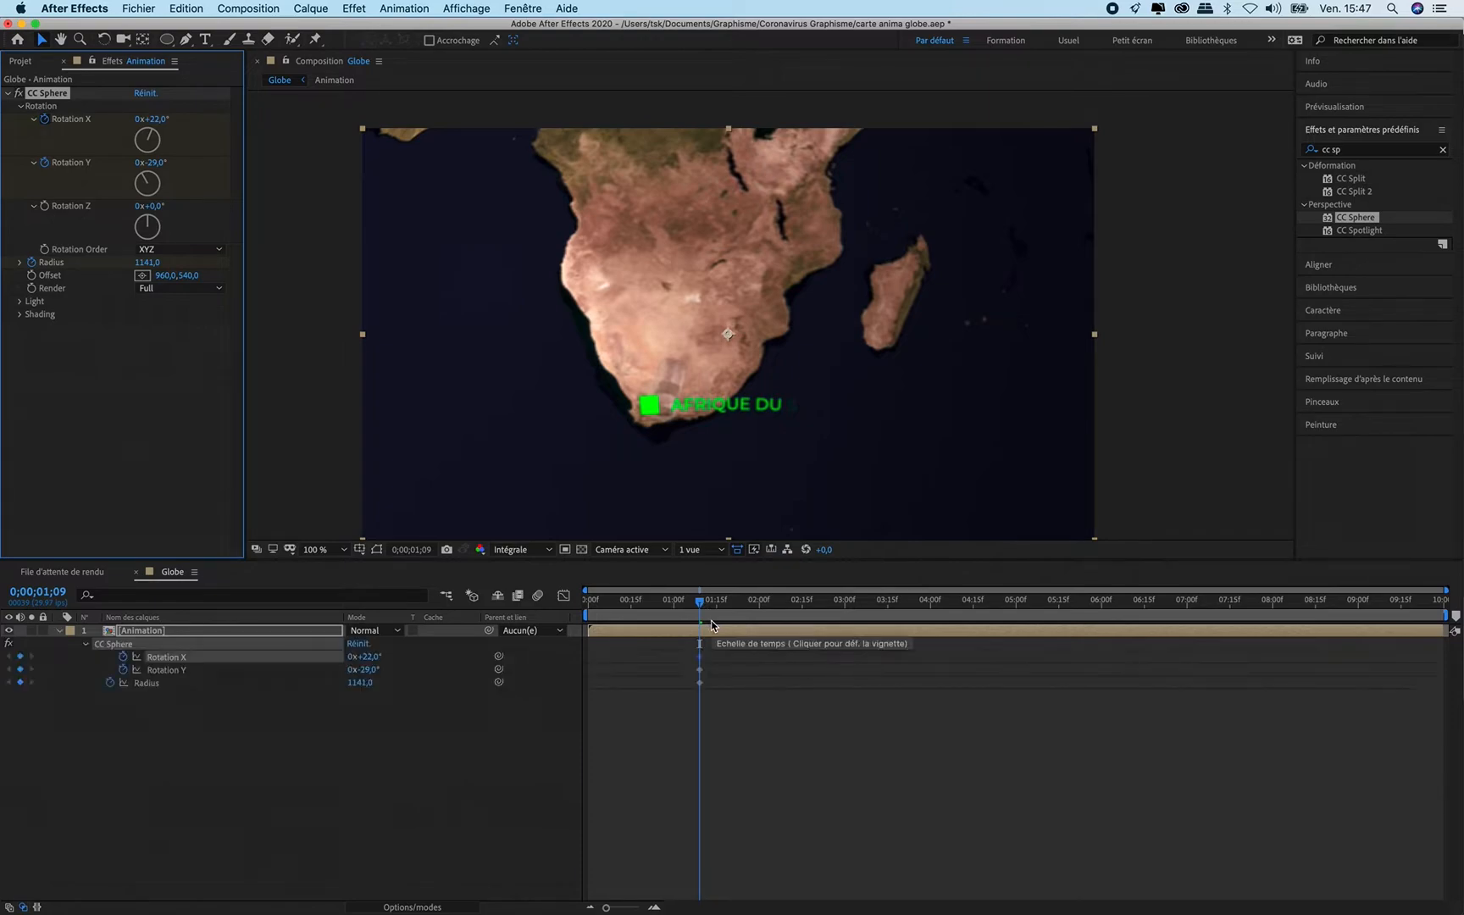
left_click_drag(687, 650, 592, 697)
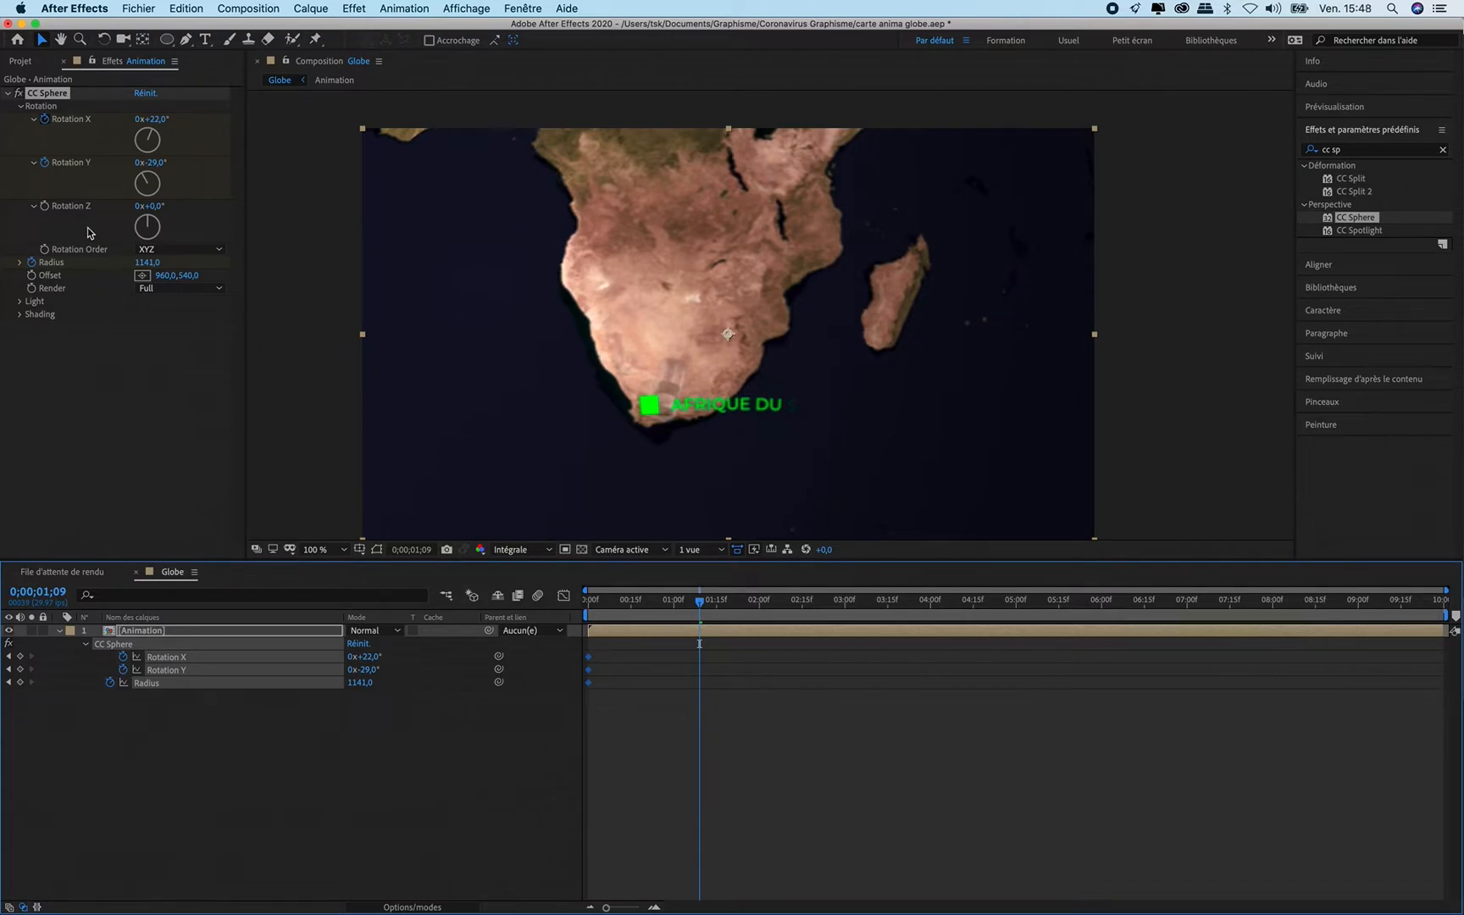
Step: Keyframe the sphere's radius at 1061 at 0;00;02;10, and add hold keyframes for Rotation X and Rotation Y at the same time
left_click_drag(145, 262, 85, 271)
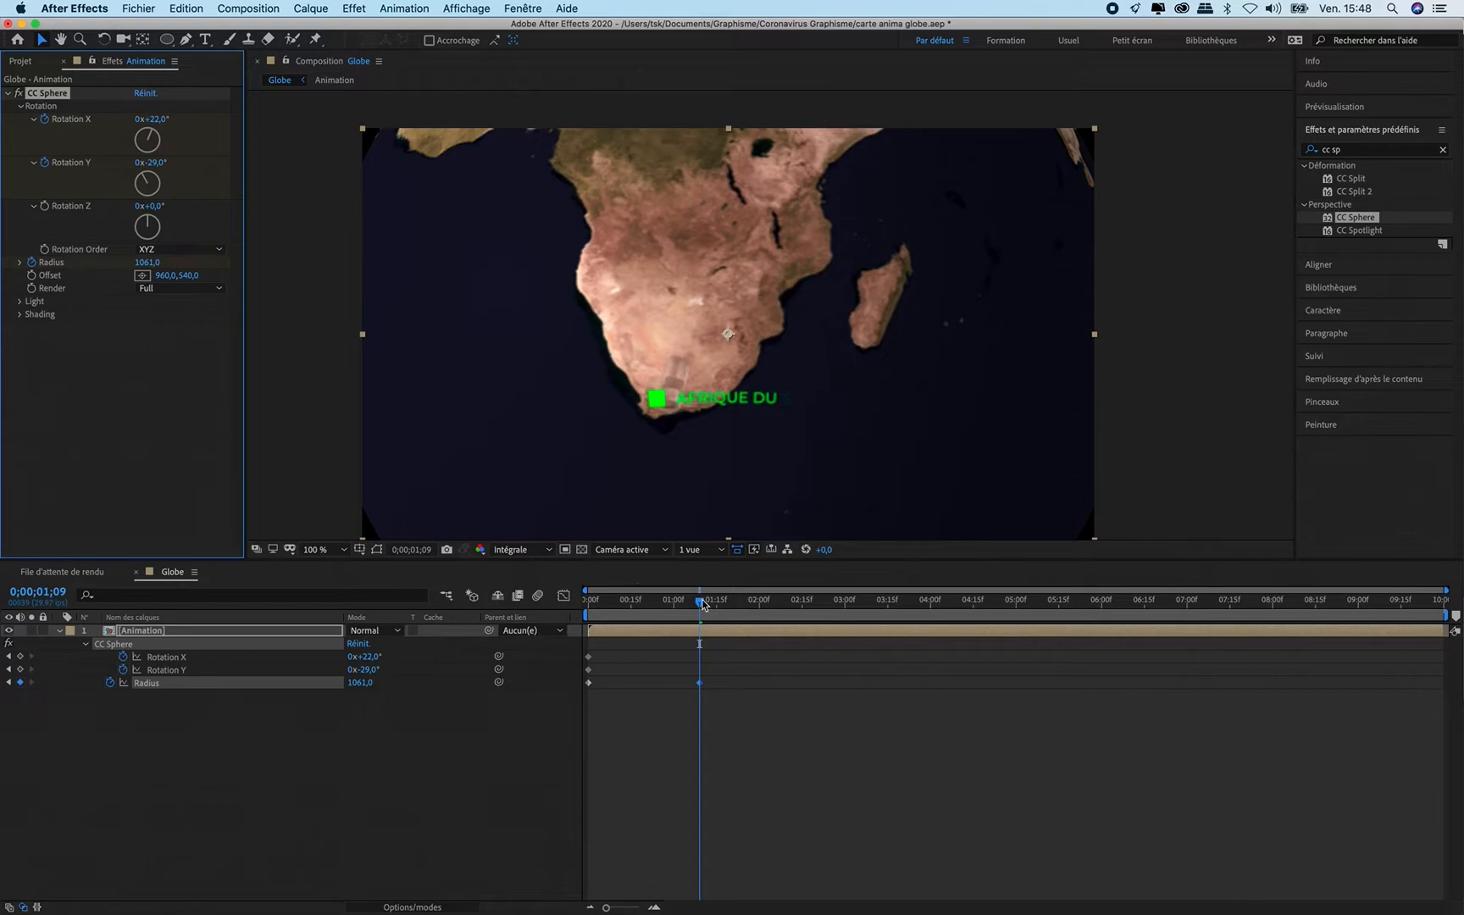
left_click_drag(702, 603, 788, 618)
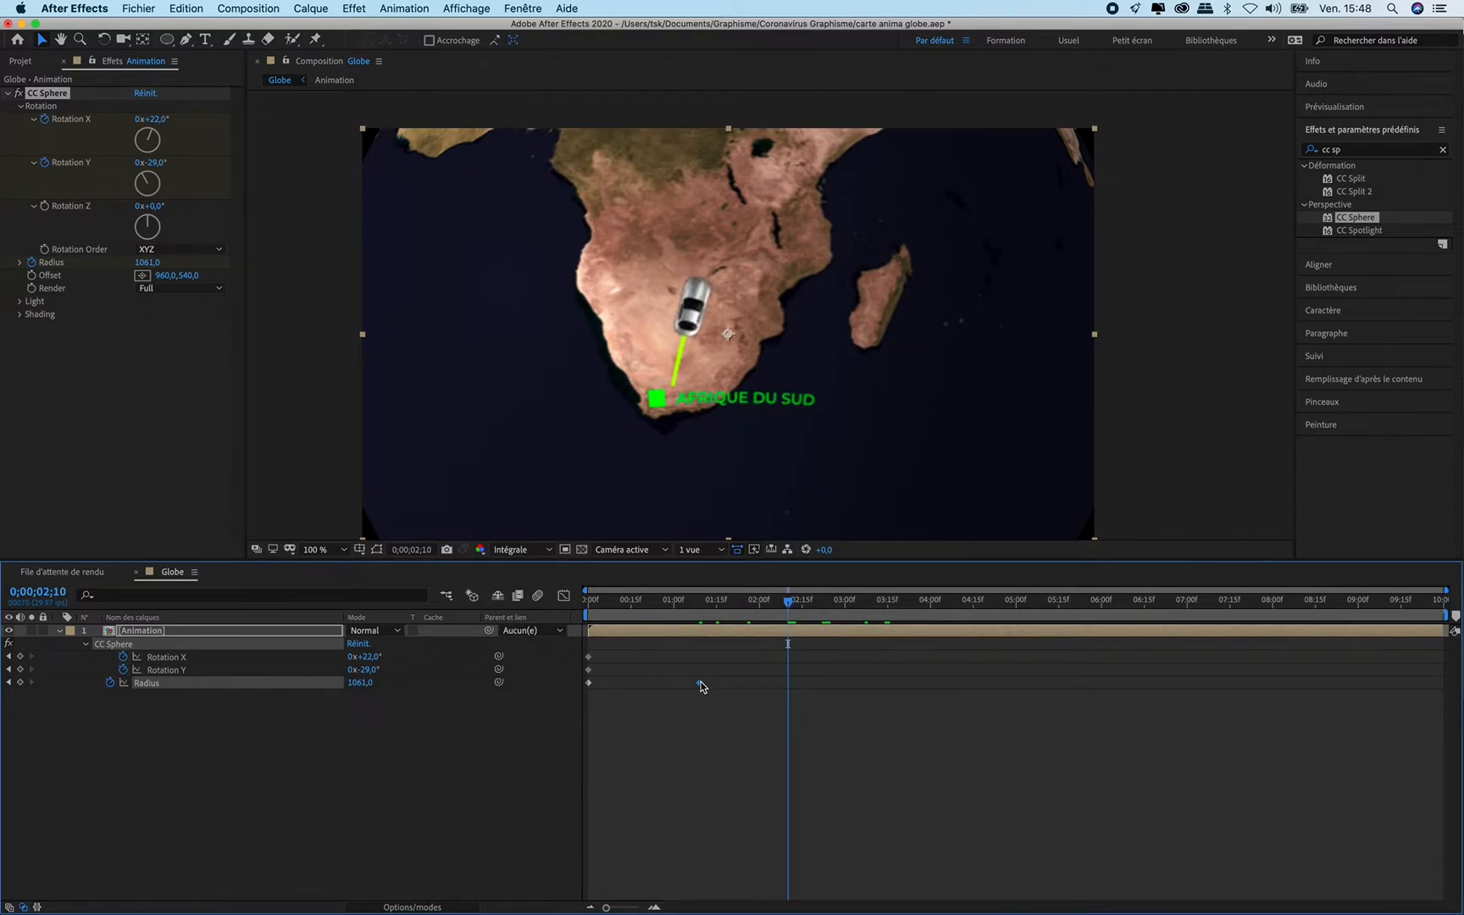
left_click_drag(701, 684, 790, 696)
left_click(20, 670)
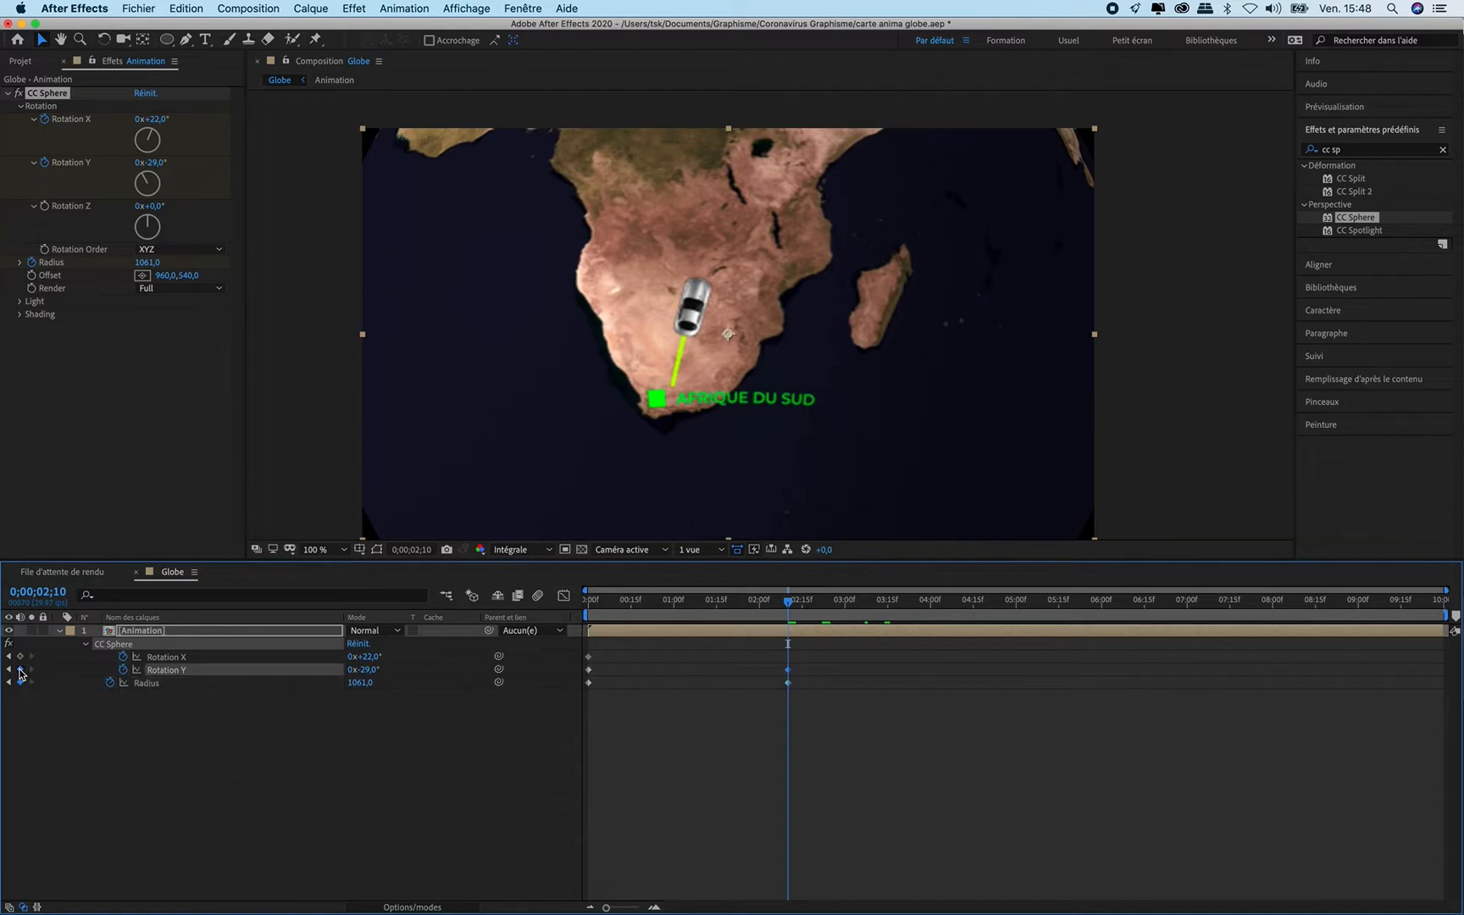
left_click(20, 656)
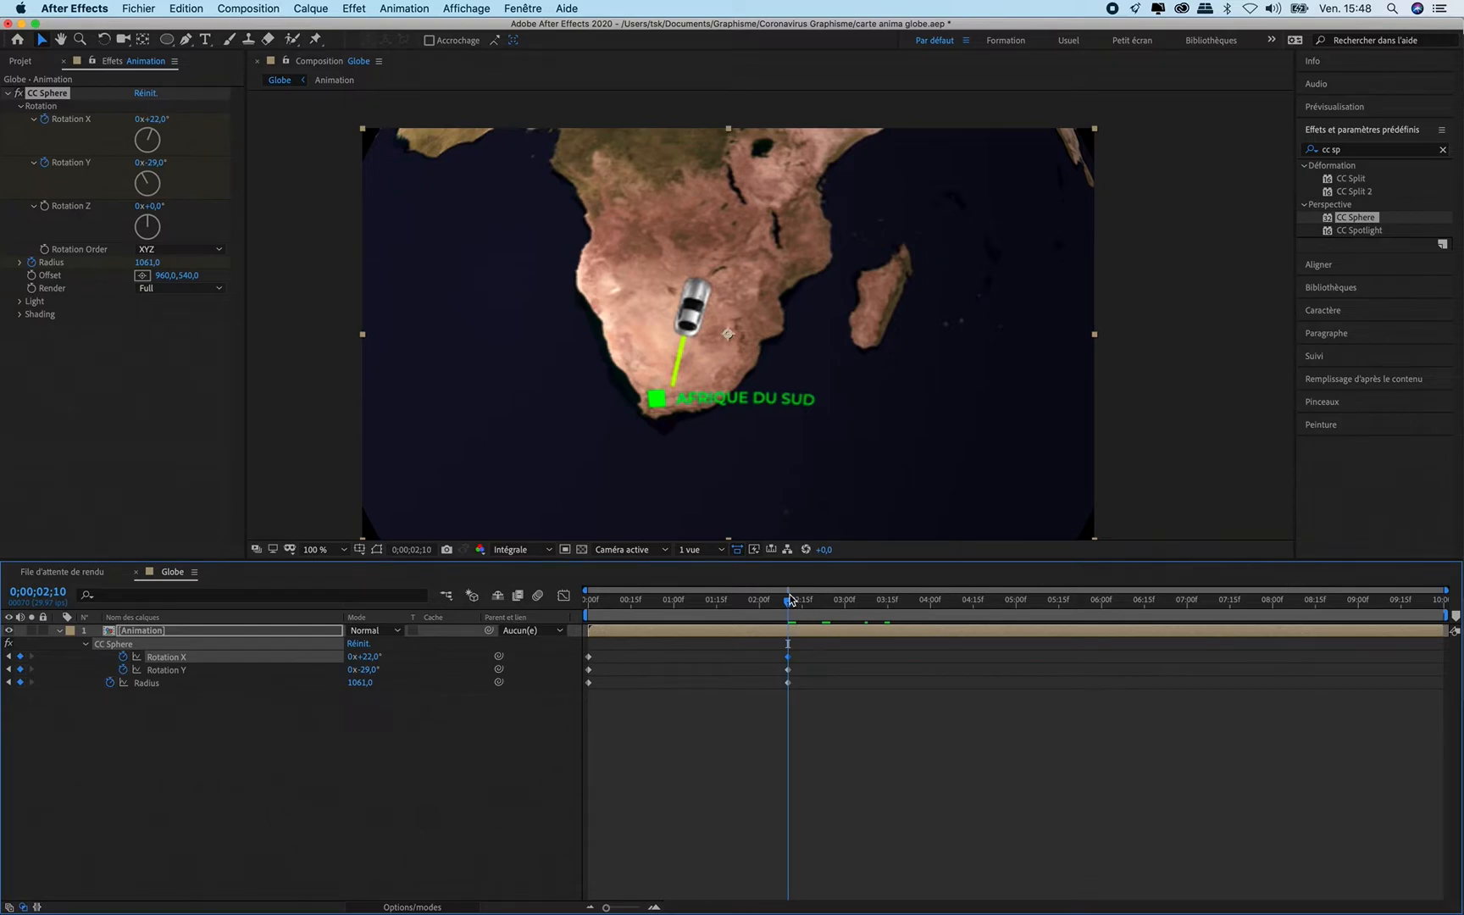
Step: At 0;00;07;28, keyframe the sphere with a radius of 712, Rotation X at 2° and Rotation Y at -14°
left_click_drag(790, 601, 1270, 668)
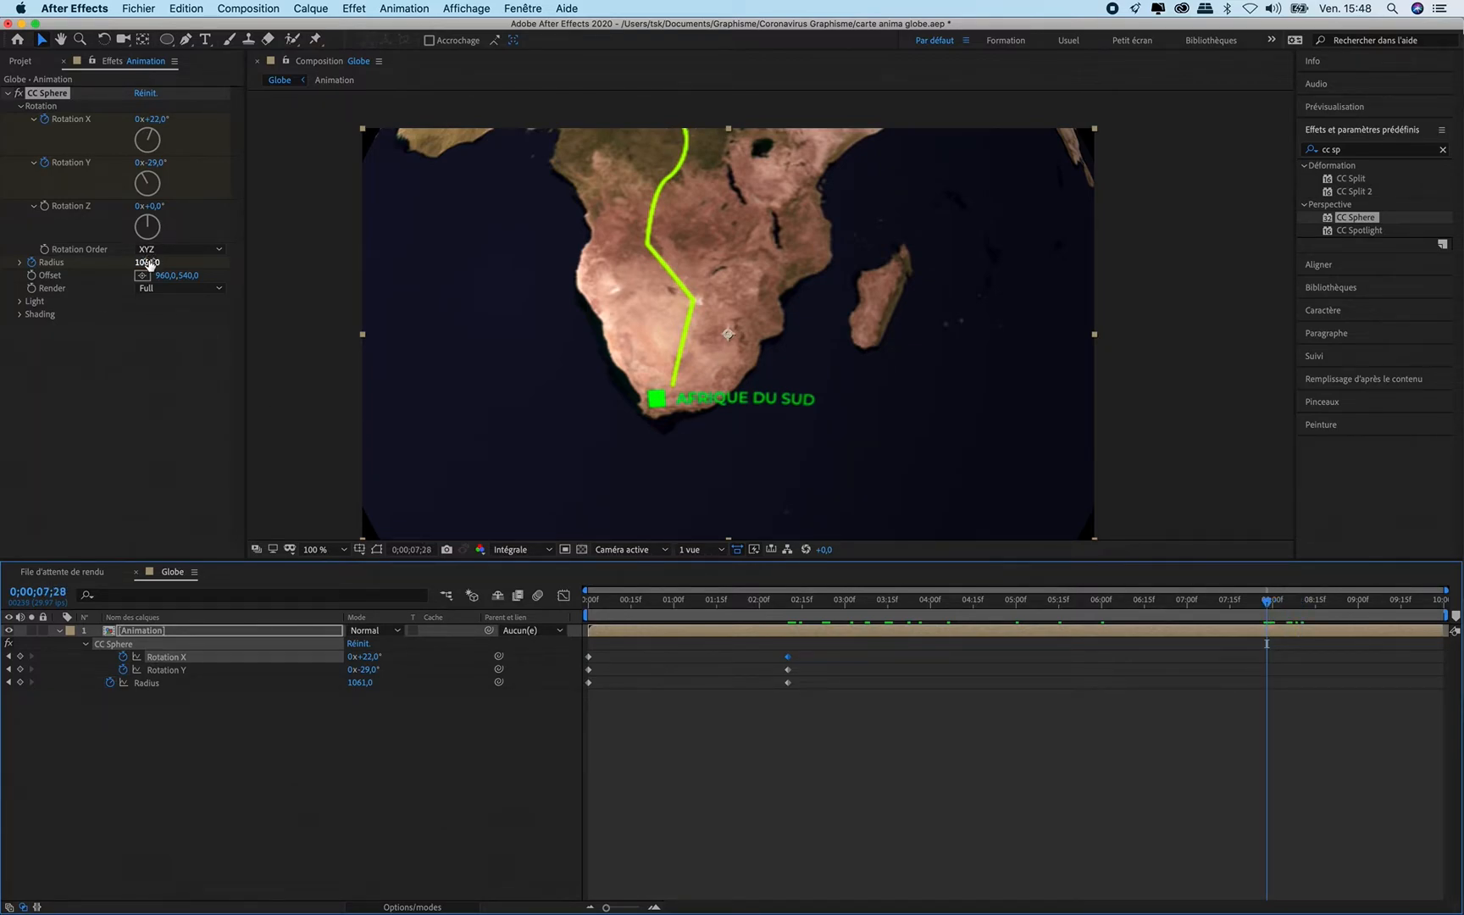
left_click_drag(147, 262, 10, 279)
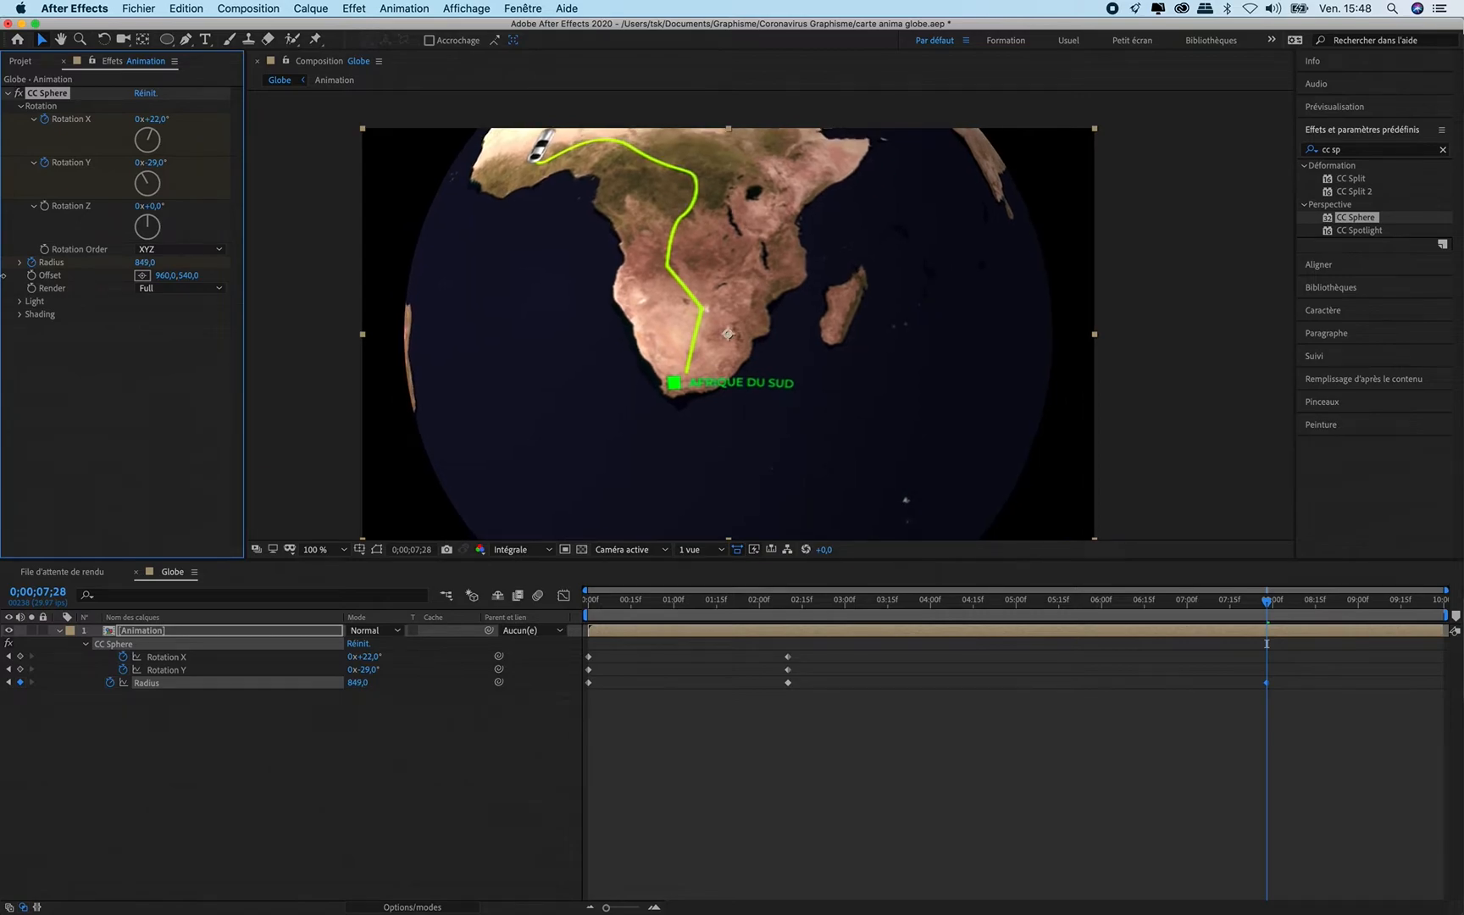
left_click_drag(140, 265, 3, 273)
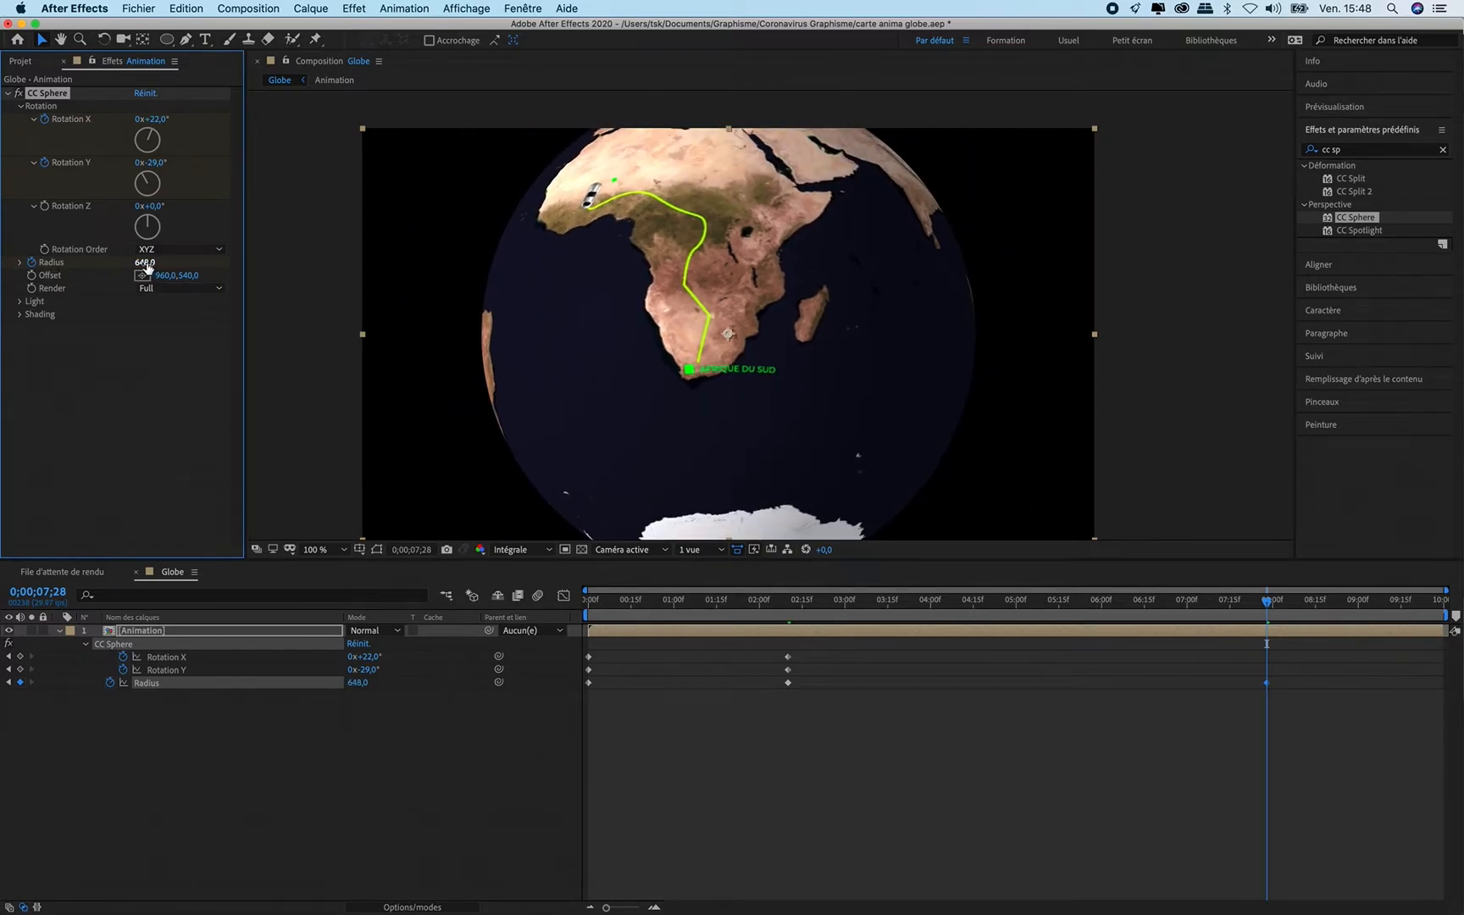
left_click_drag(141, 263, 111, 270)
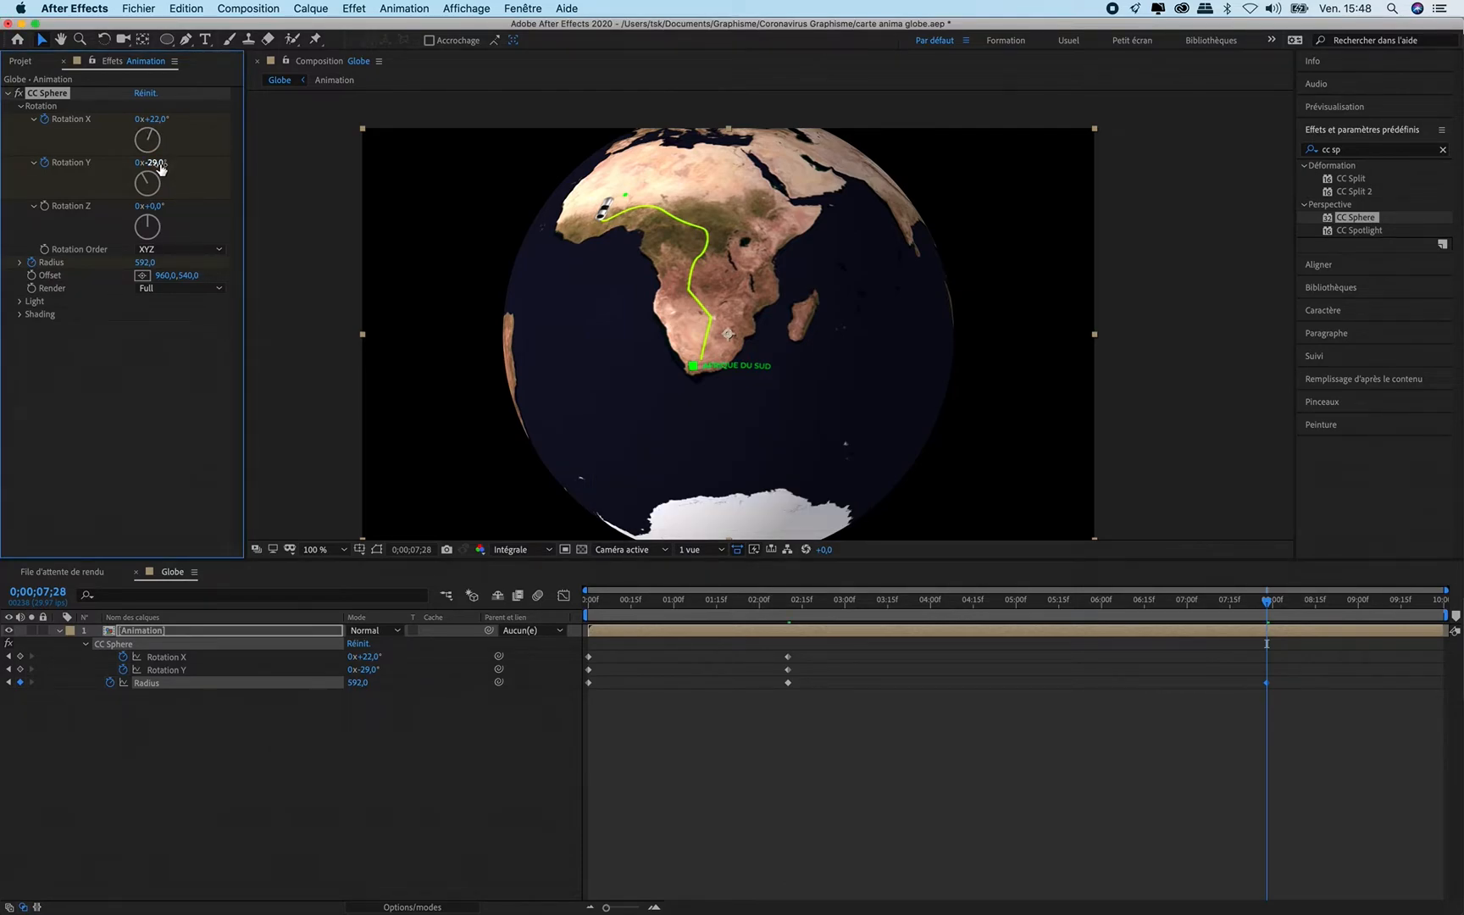
left_click_drag(156, 123, 123, 123)
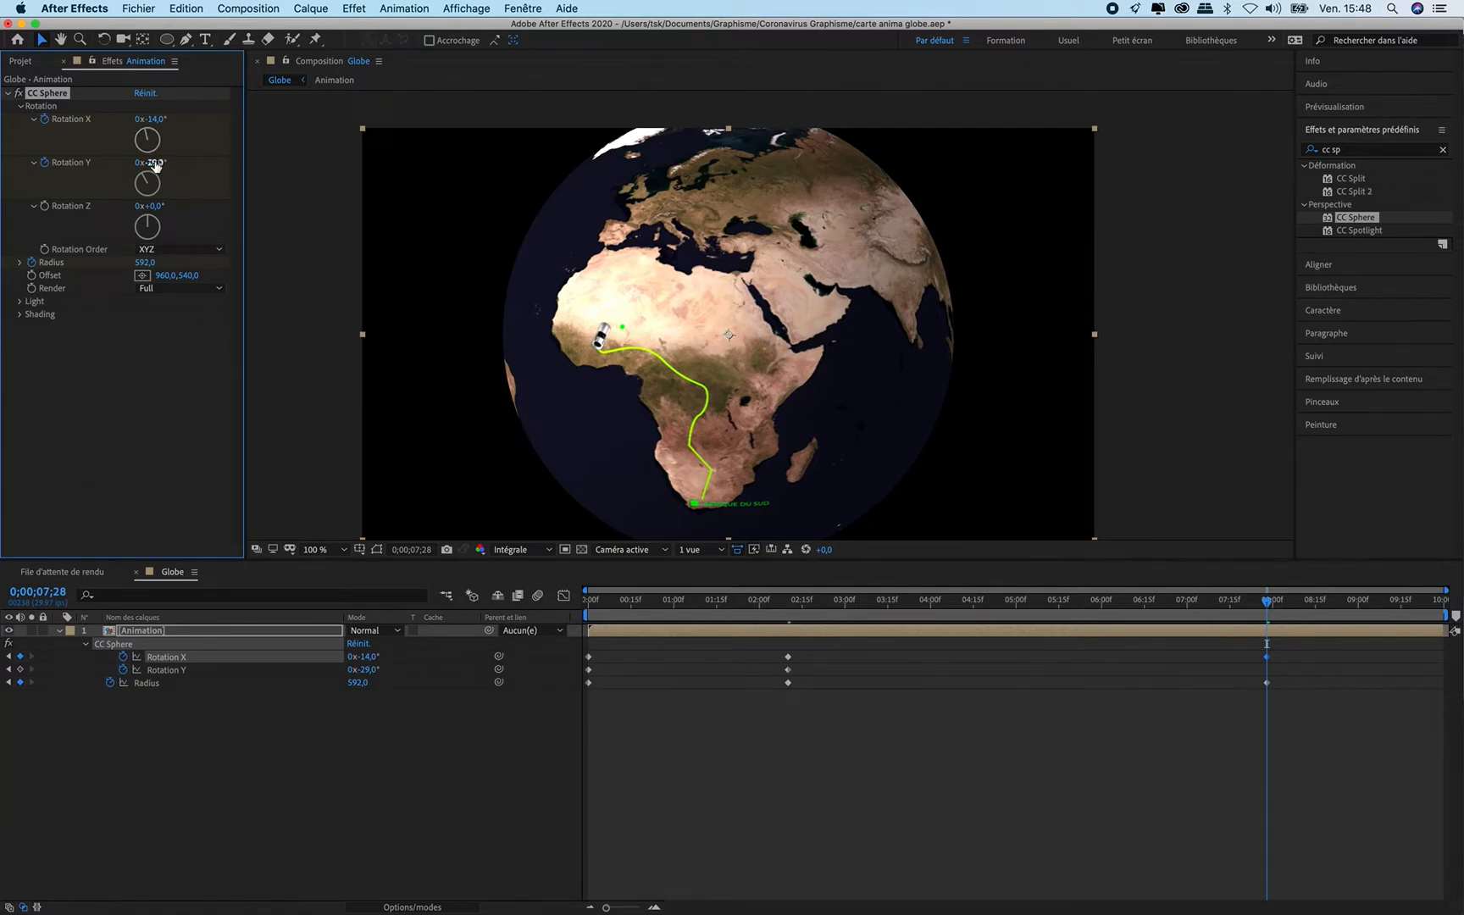
left_click_drag(154, 162, 165, 162)
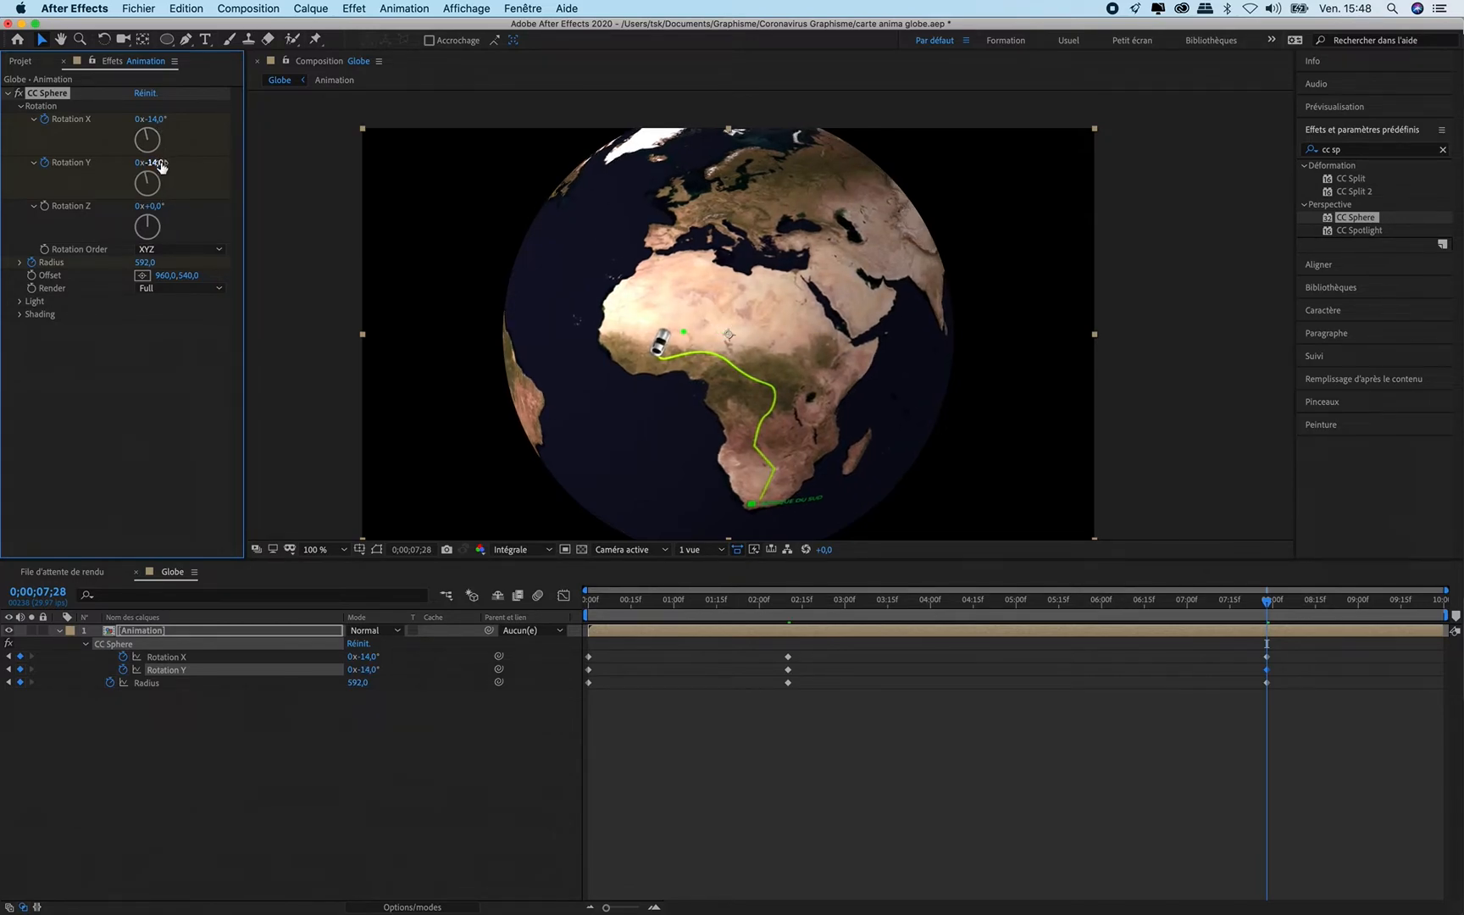
left_click_drag(163, 125, 174, 122)
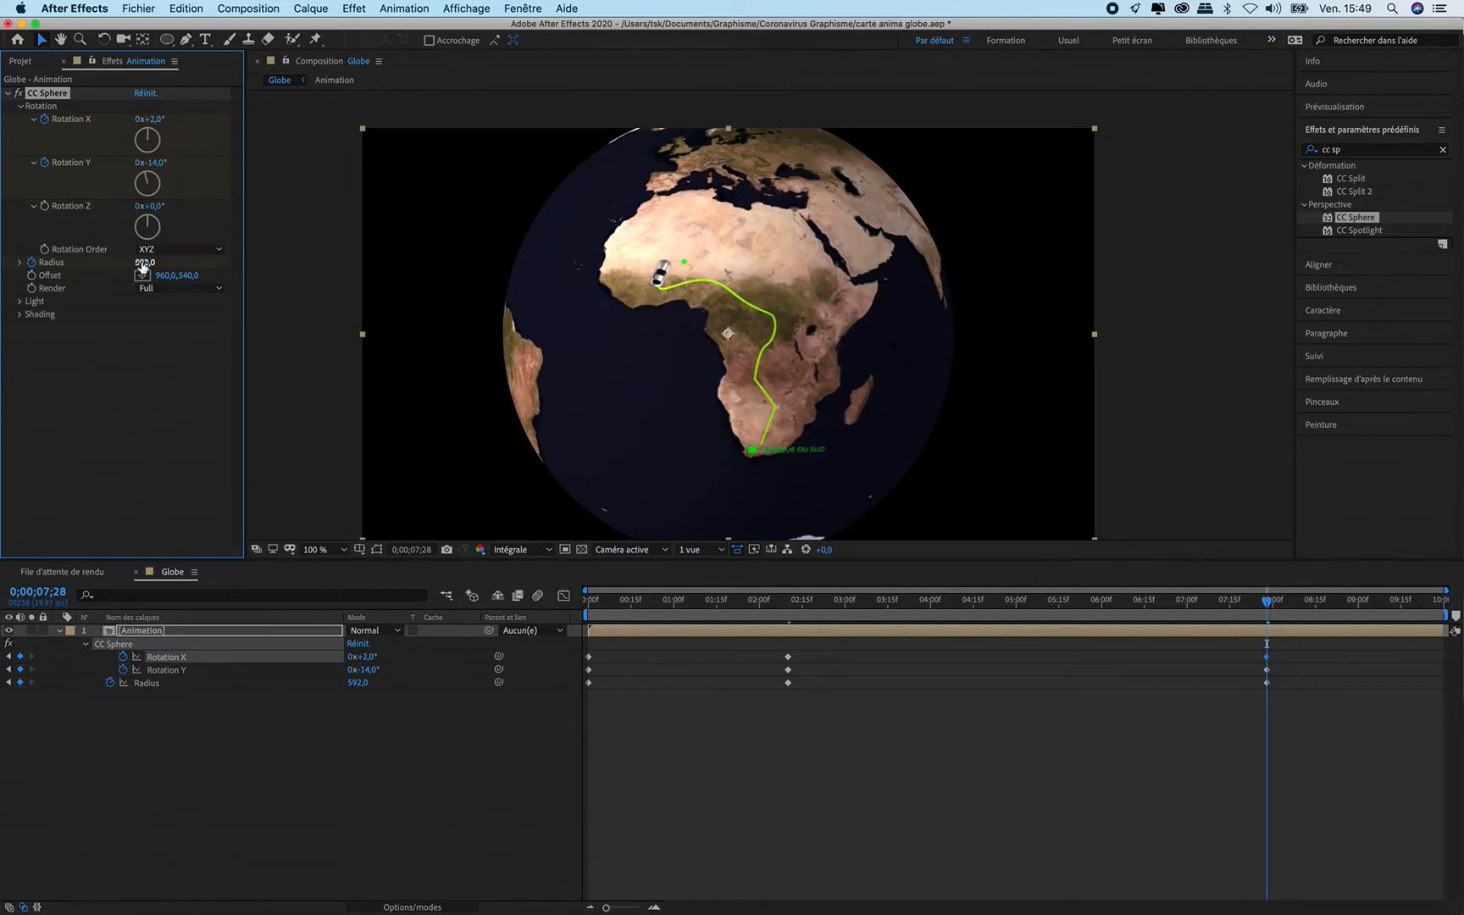
left_click_drag(142, 262, 235, 265)
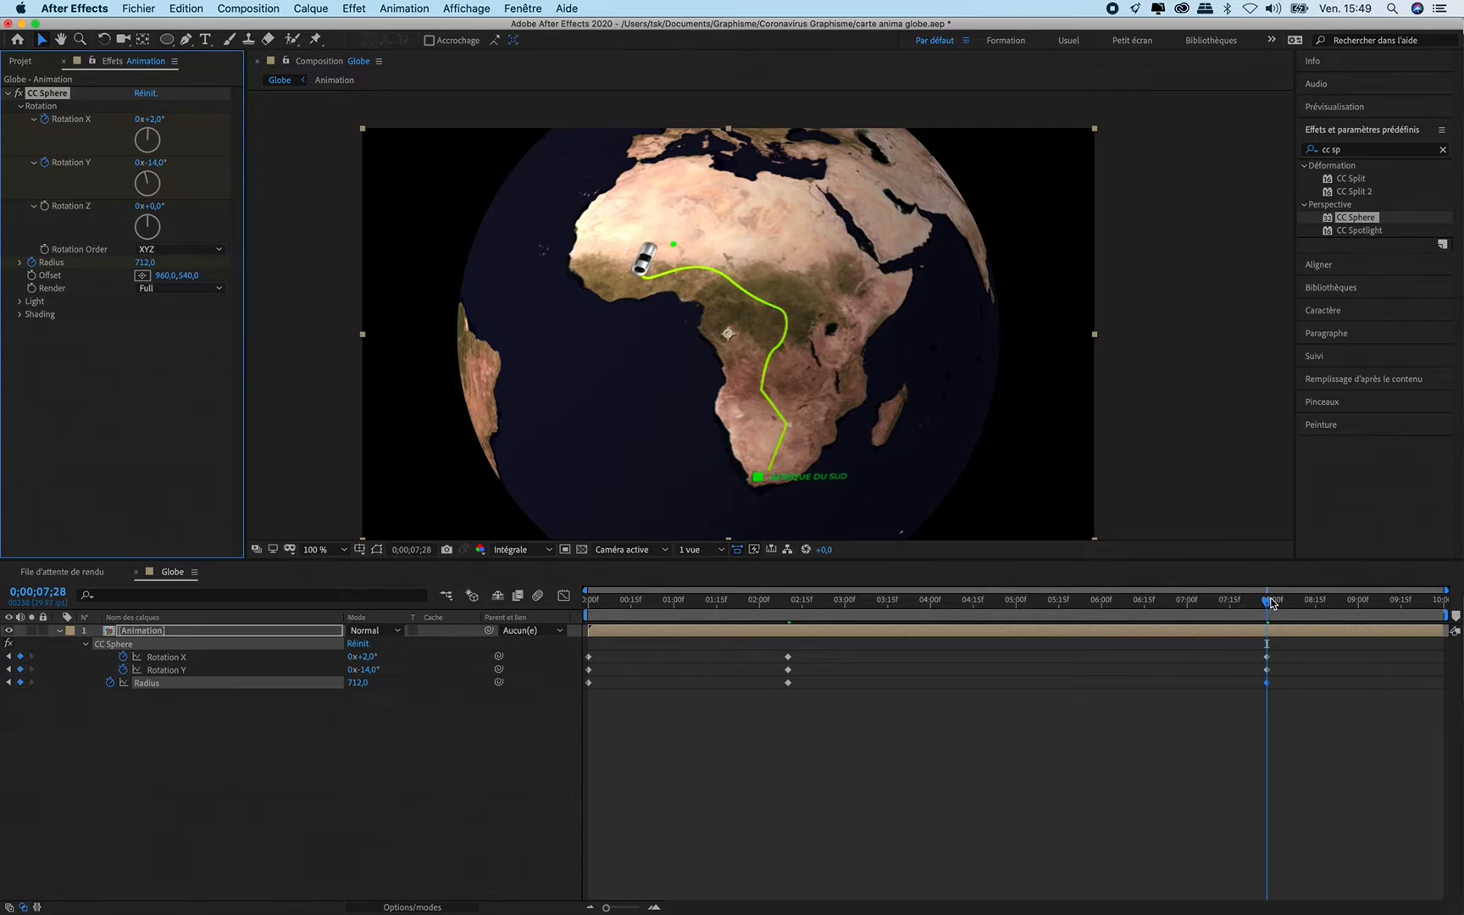
Step: Keyframe the sphere's radius at 508 on the last frame, 0;00;09;29, and scrub through the animation to check the zoom-out
left_click_drag(1272, 604, 1442, 602)
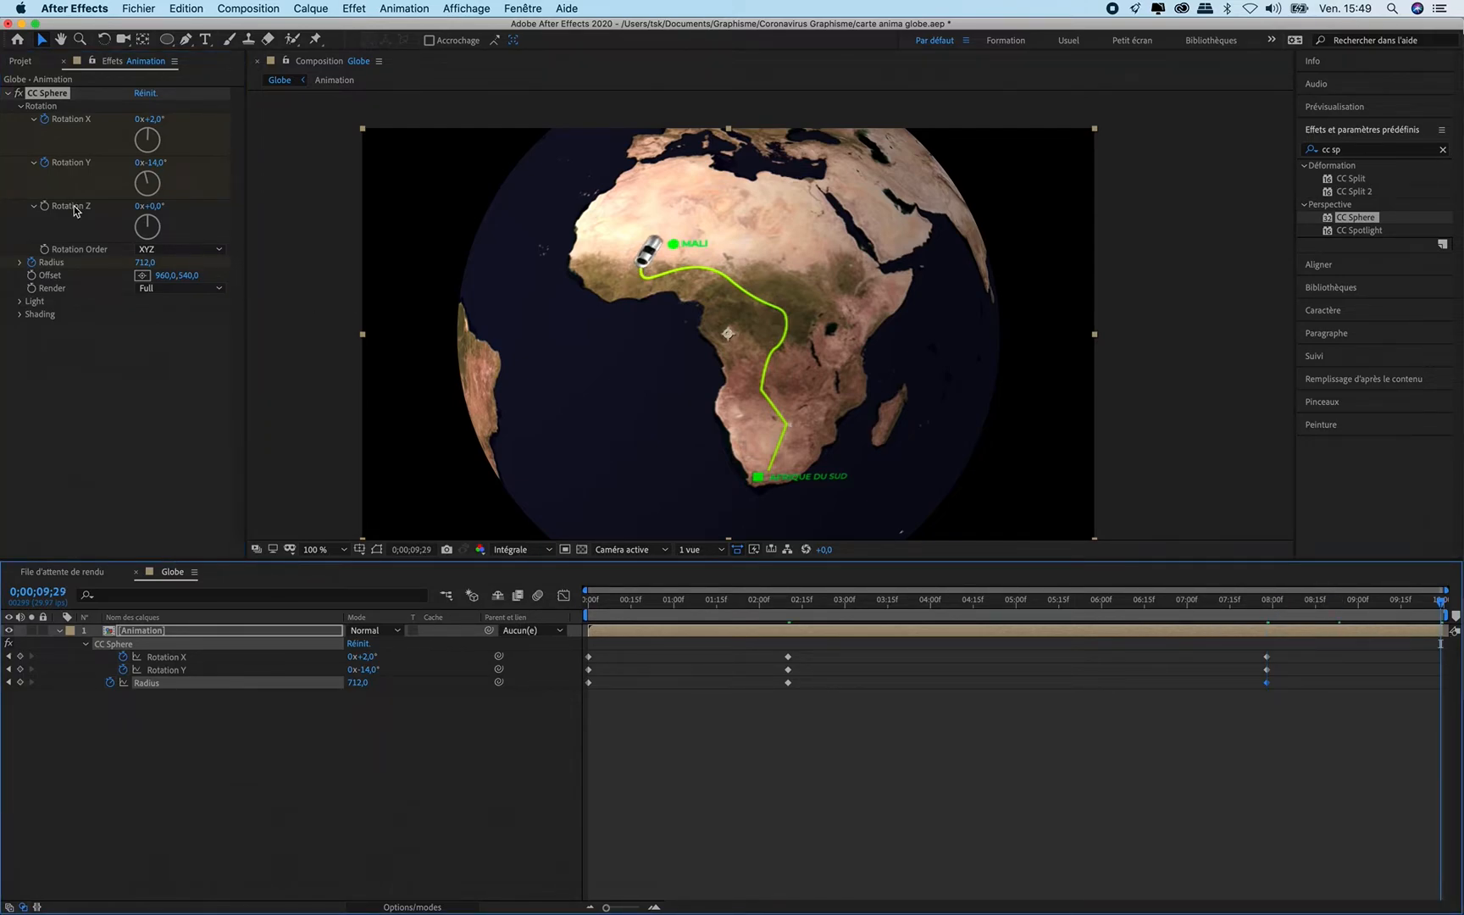
left_click_drag(144, 264, 4, 279)
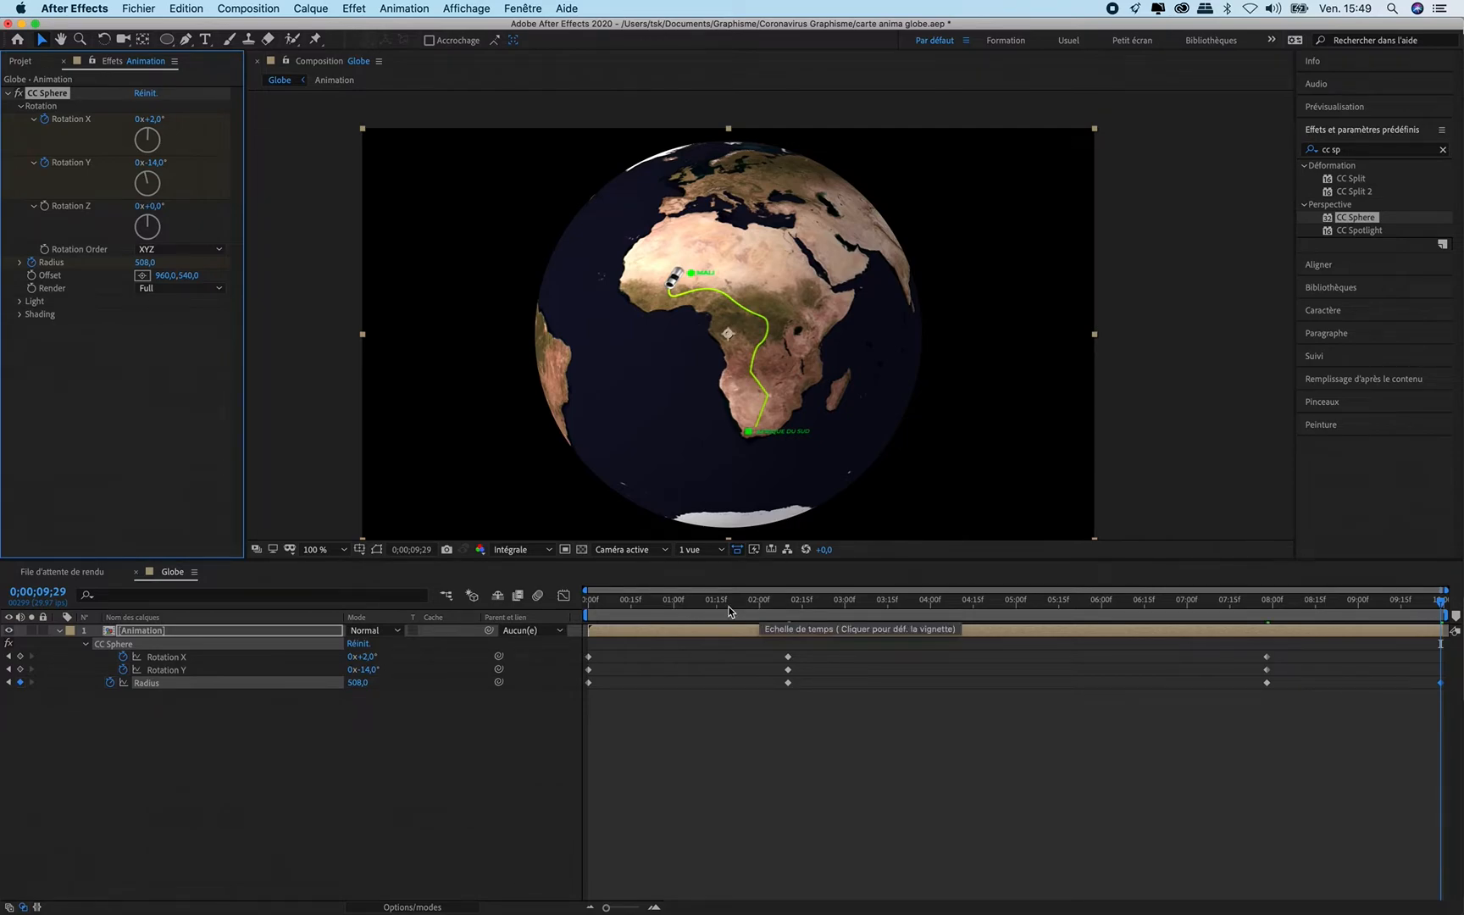
left_click_drag(760, 616, 1445, 649)
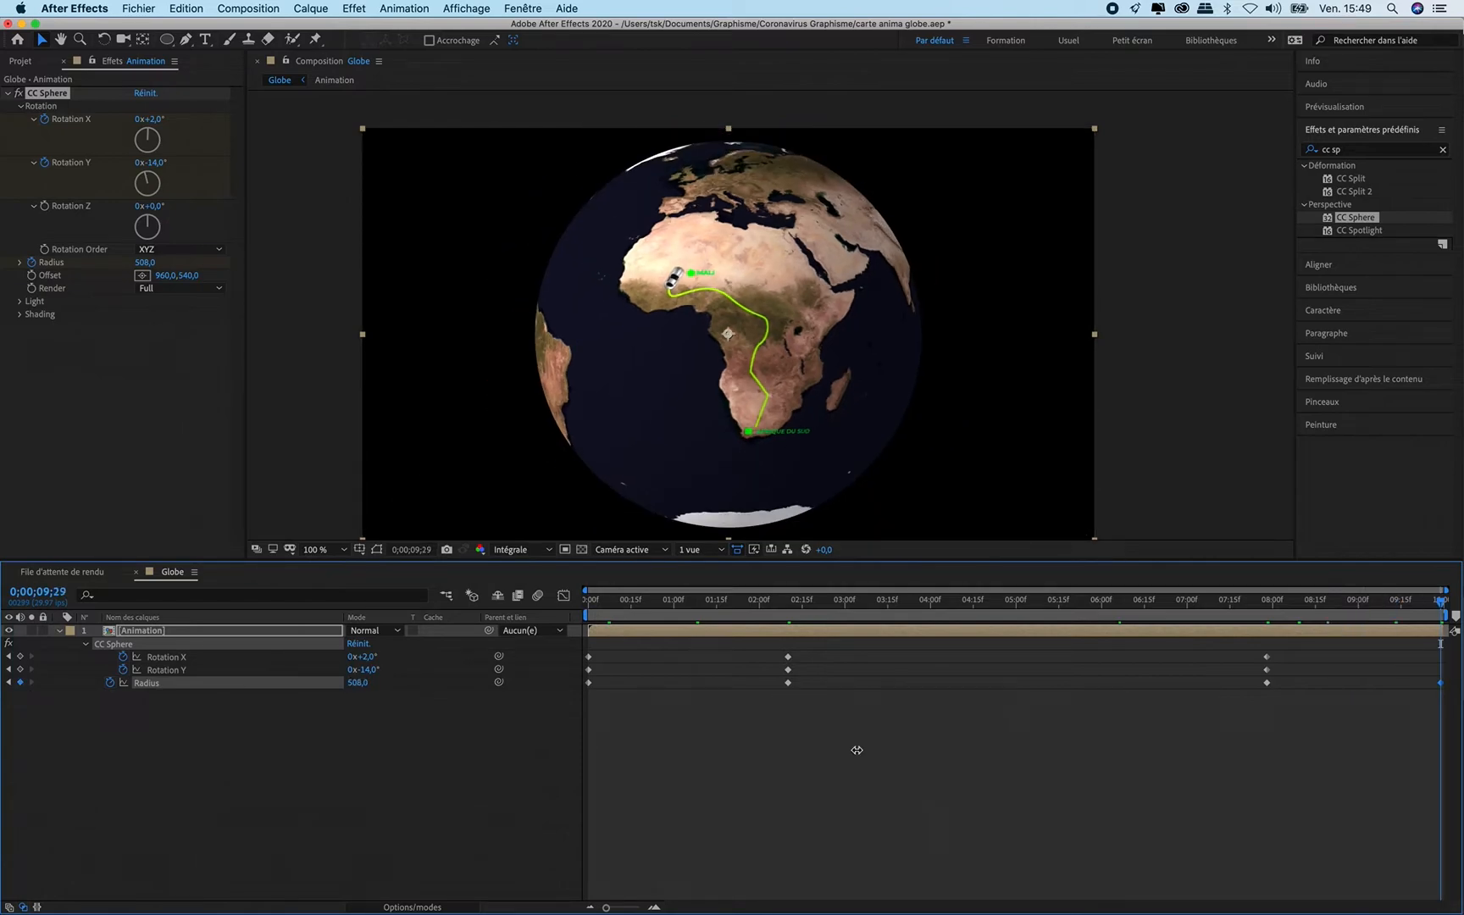
Step: Create a full-frame 1920 × 1080 solid in light yellow, colour FAF9C9
left_click(671, 679)
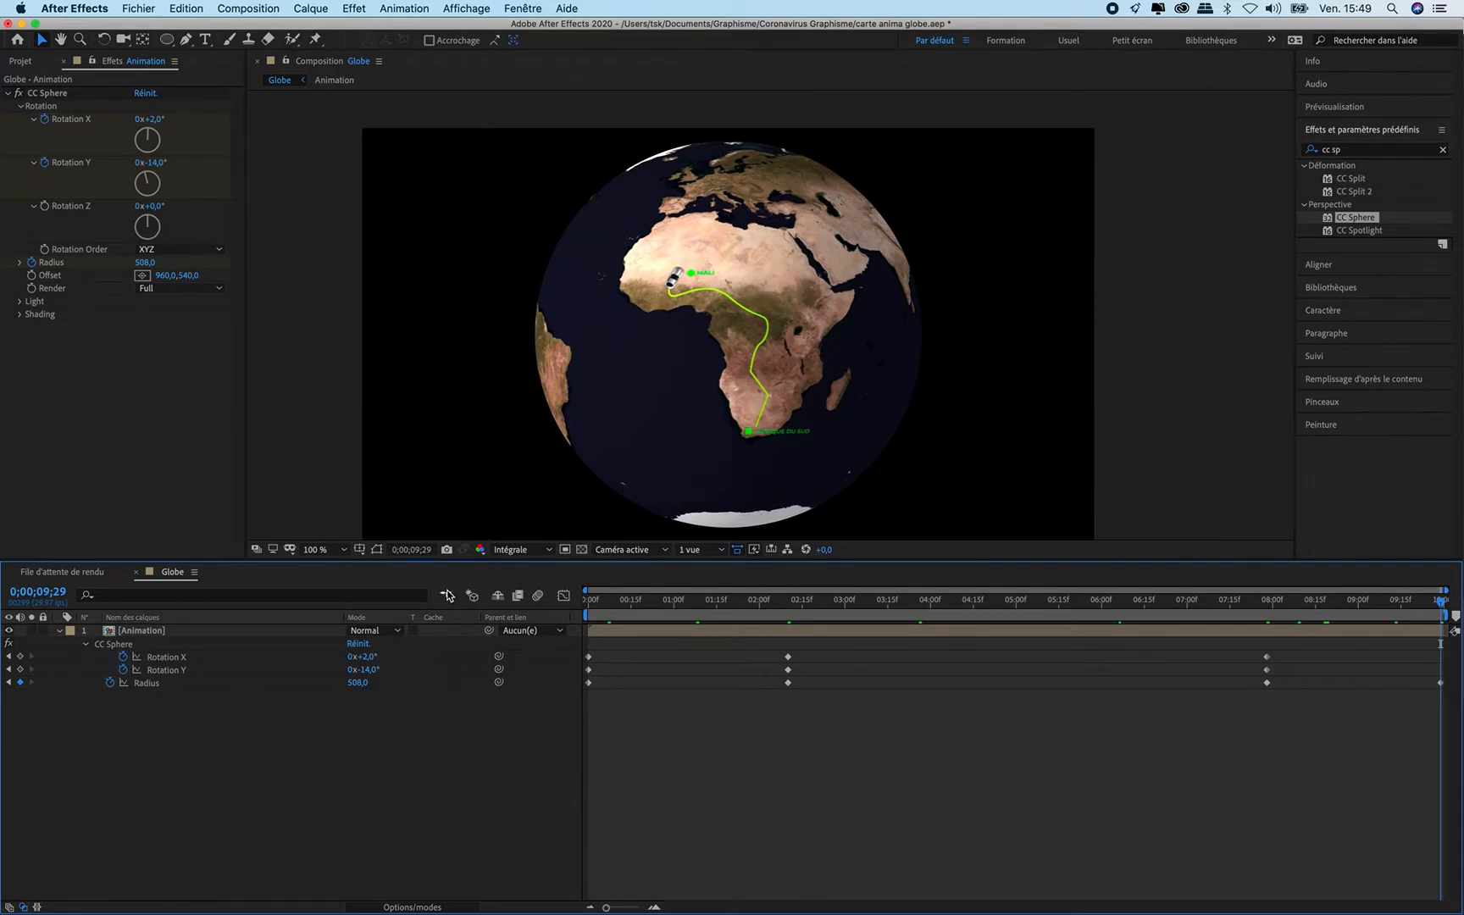
key("super+y")
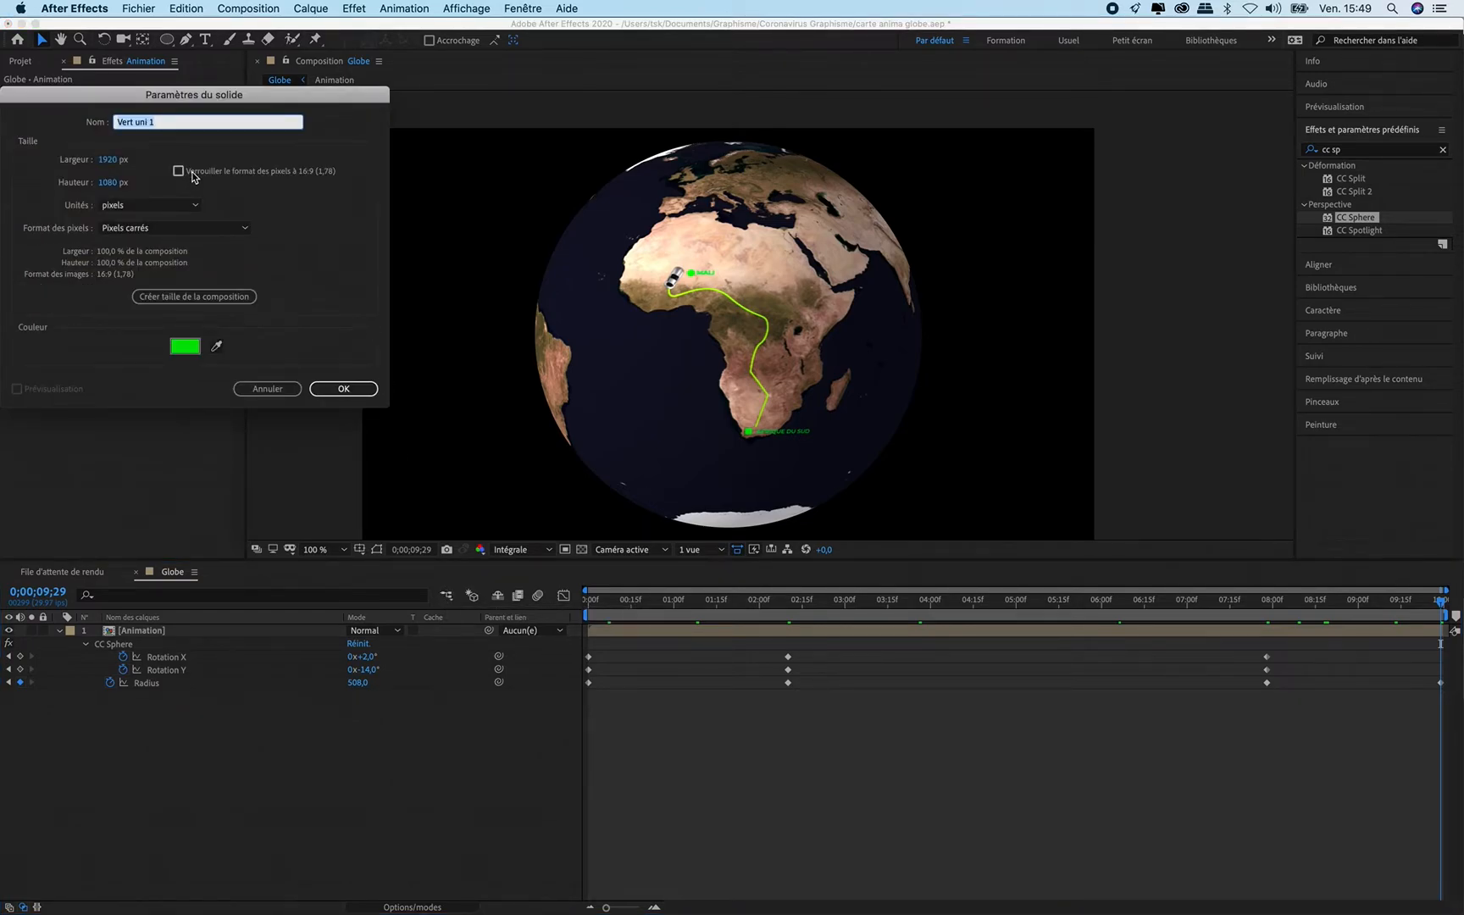
left_click(182, 347)
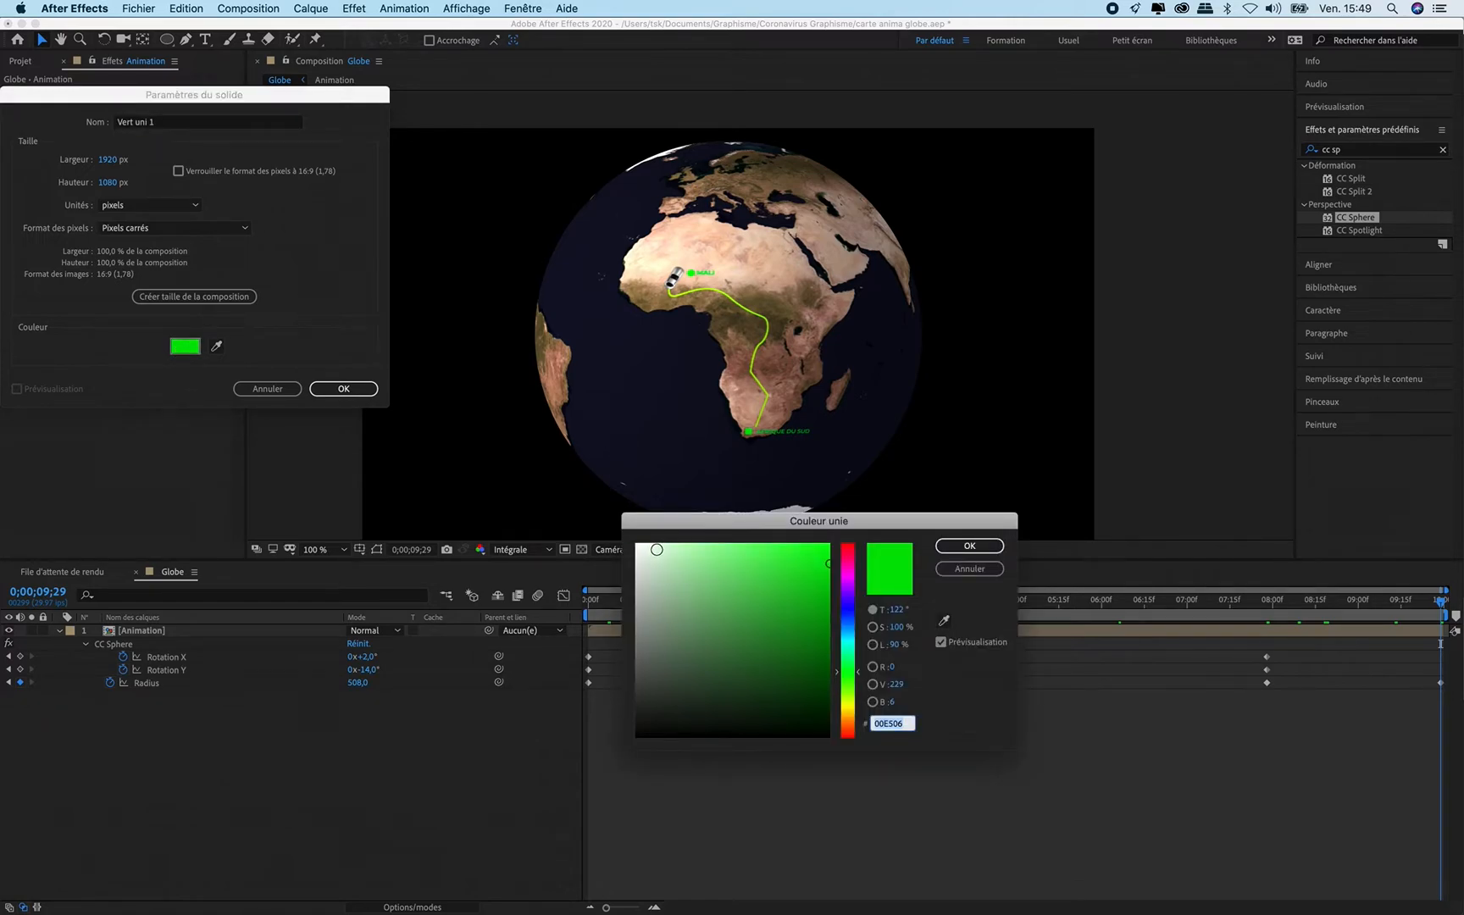
left_click_drag(657, 549, 673, 547)
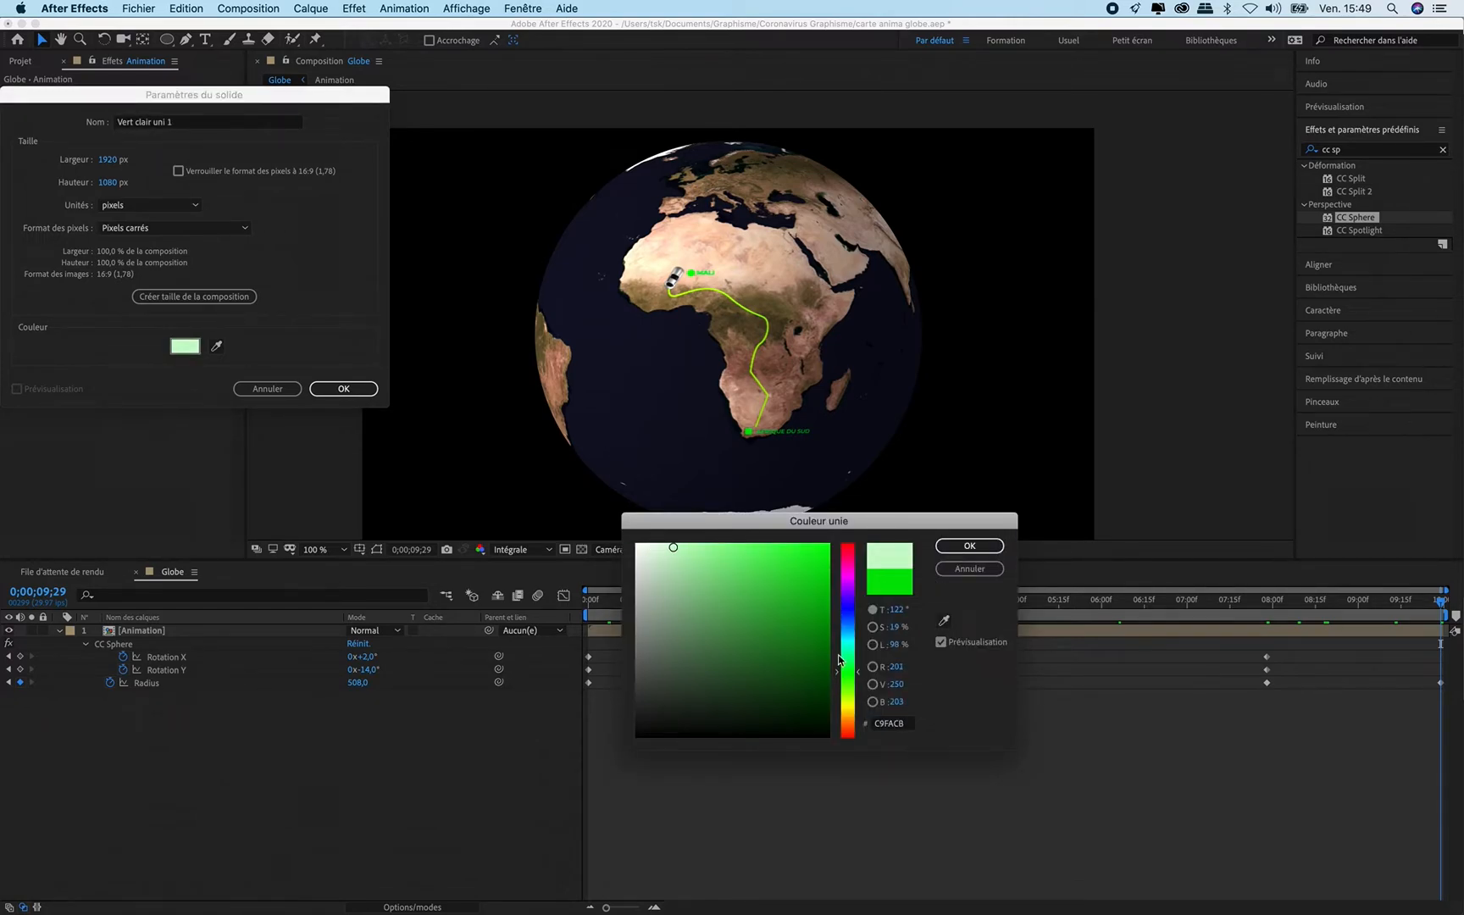
left_click_drag(854, 674, 855, 707)
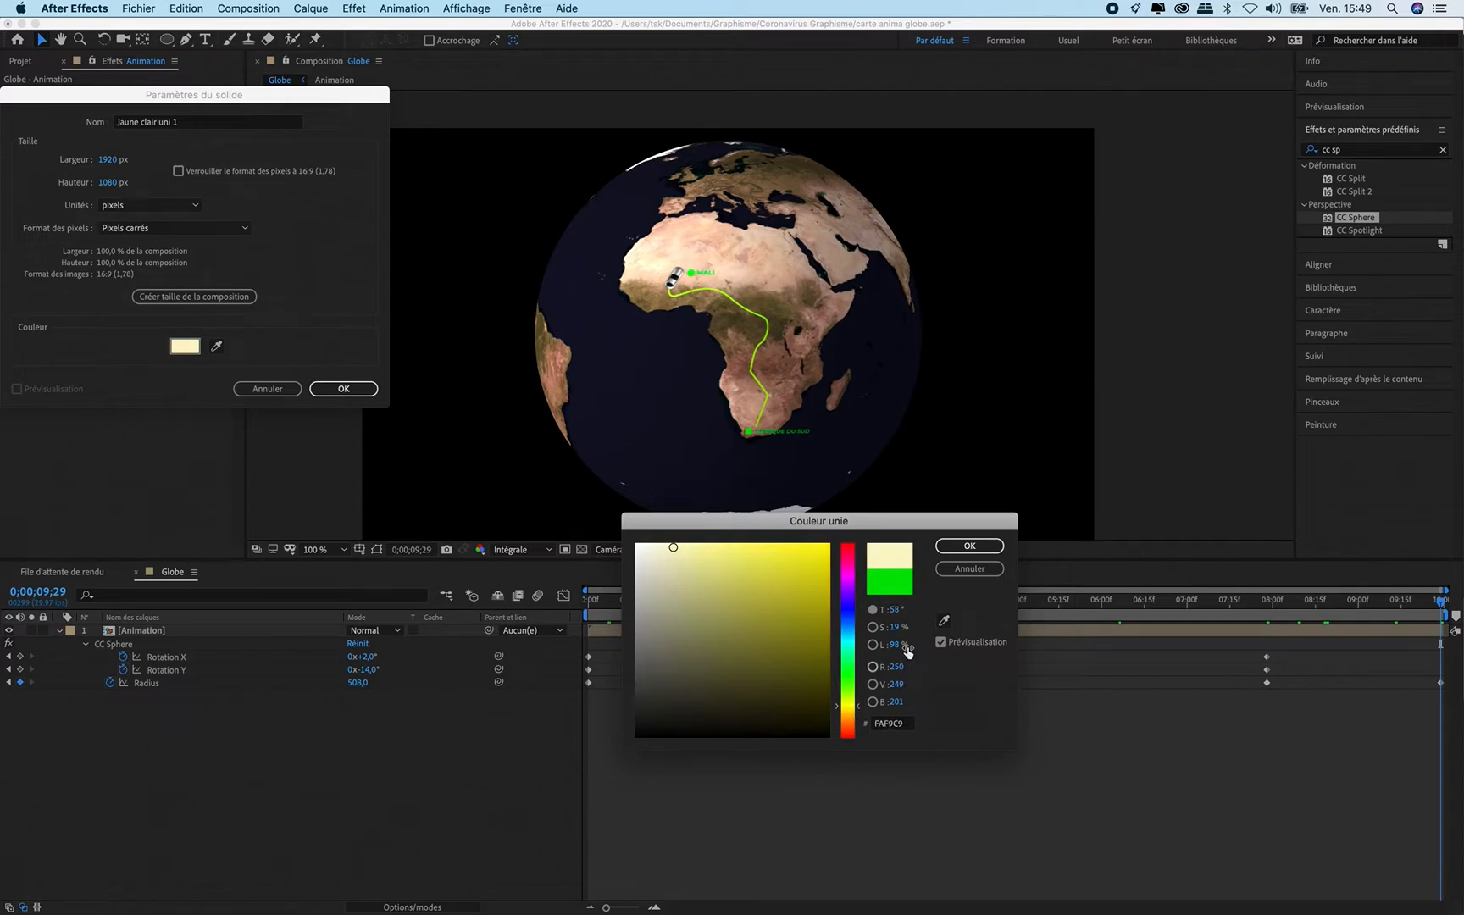
left_click(999, 553)
left_click(335, 388)
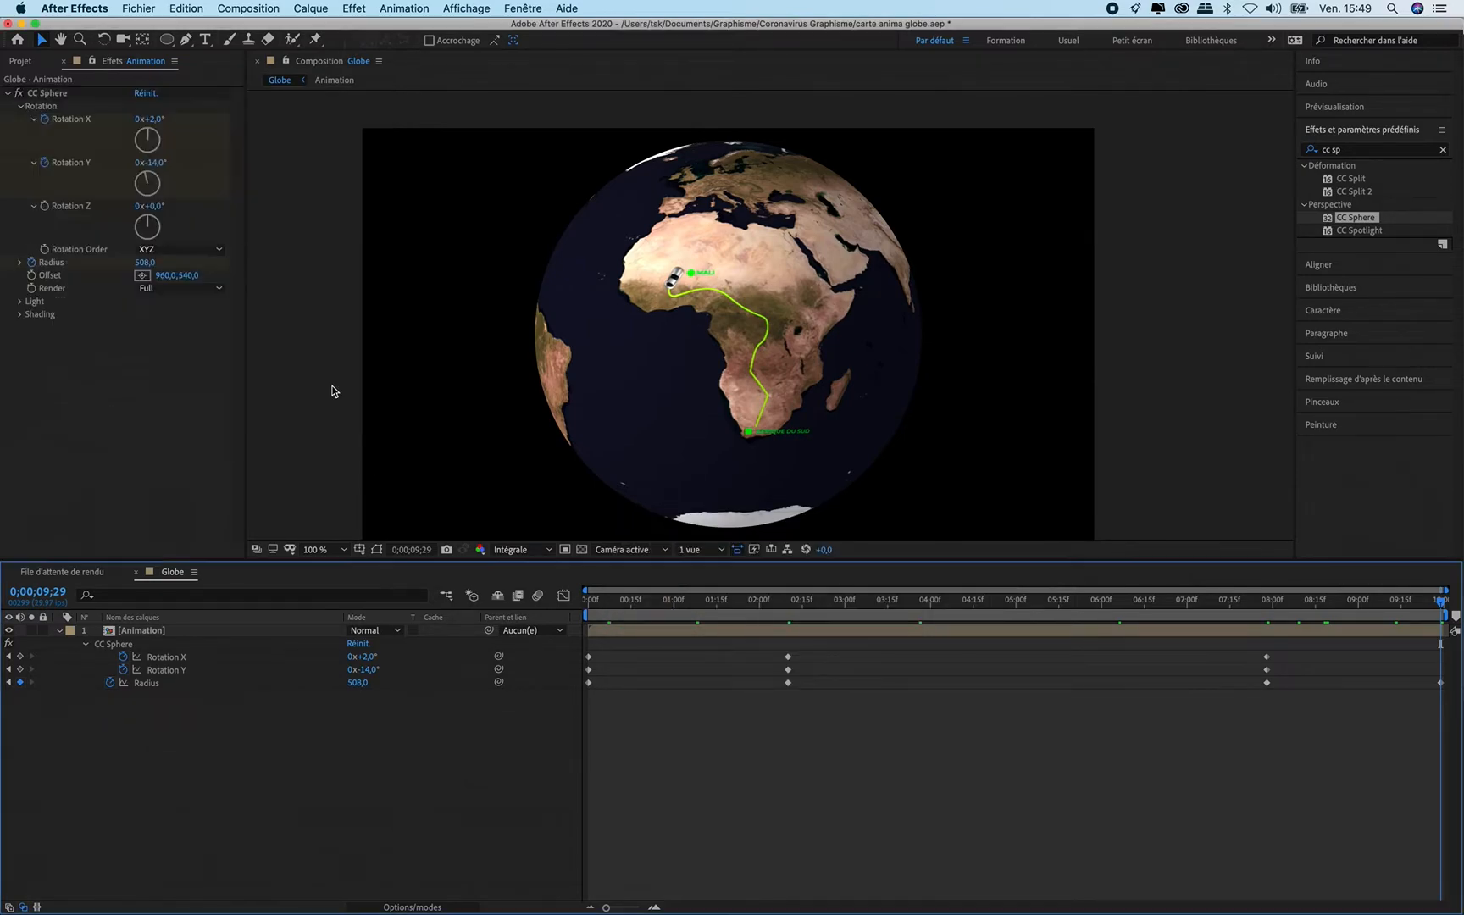
Step: Mask the yellow solid with a circle over the frame's upper-left corner, feathered 659 pixels at 61% mask opacity, and place it beneath the Animation layer
left_click(169, 40)
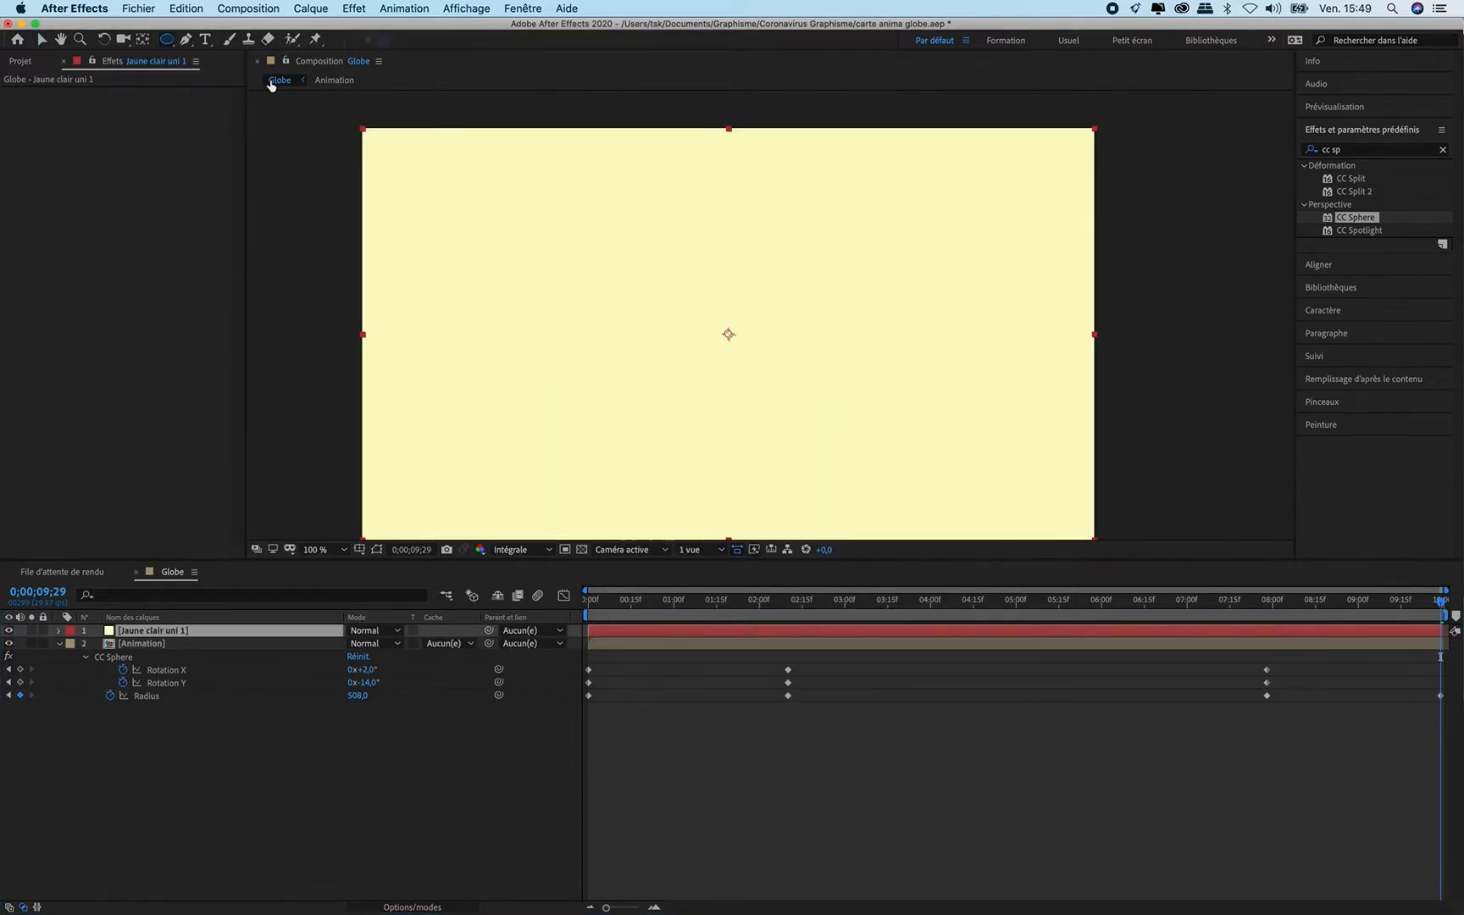
left_click_drag(285, 108, 449, 266)
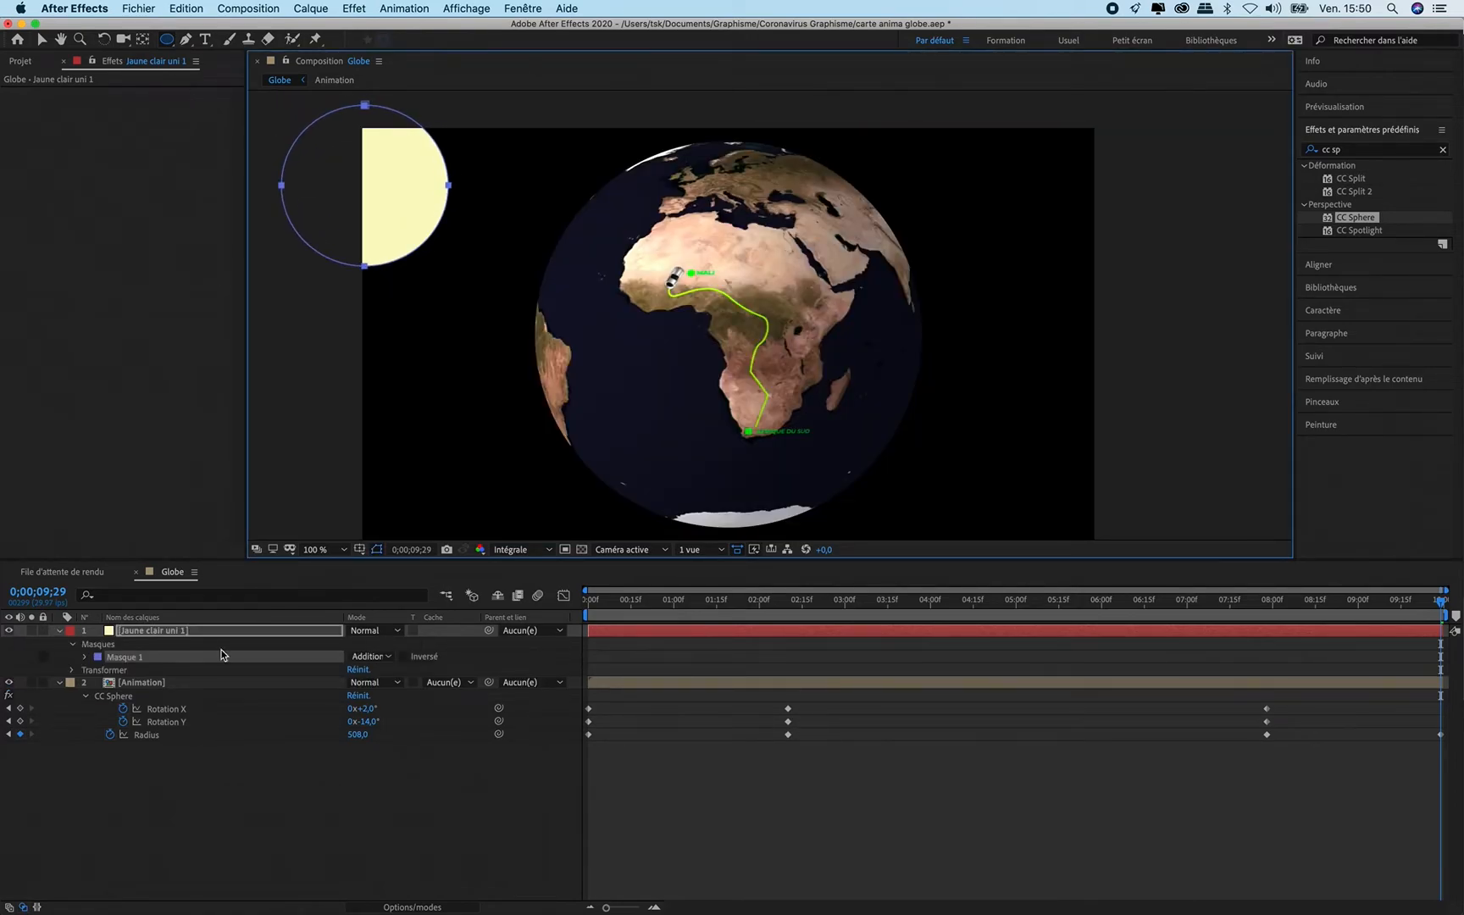
left_click(86, 657)
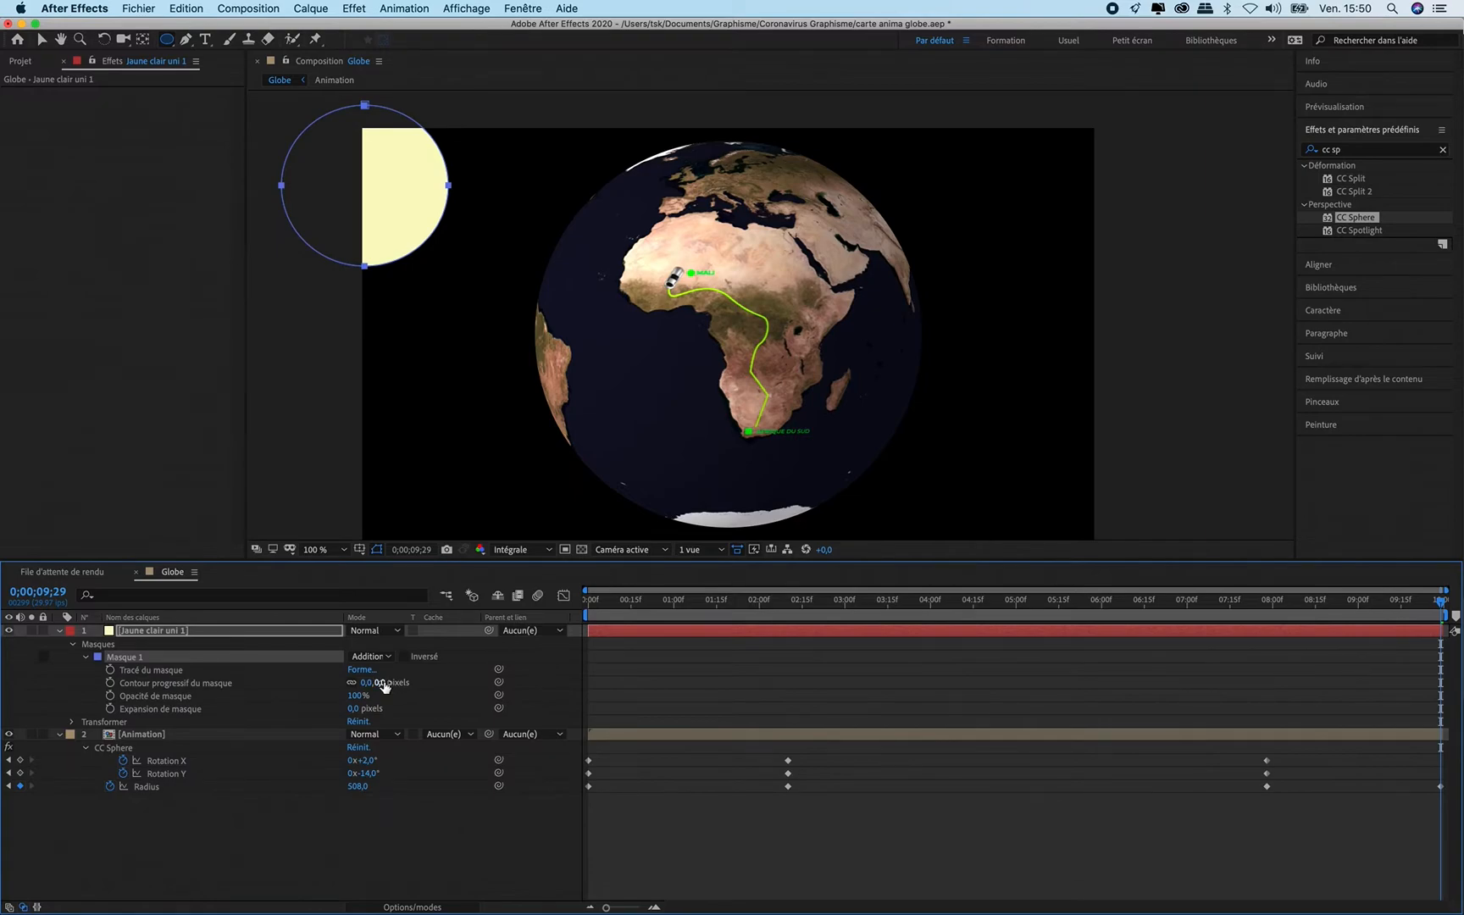
left_click_drag(380, 683, 943, 725)
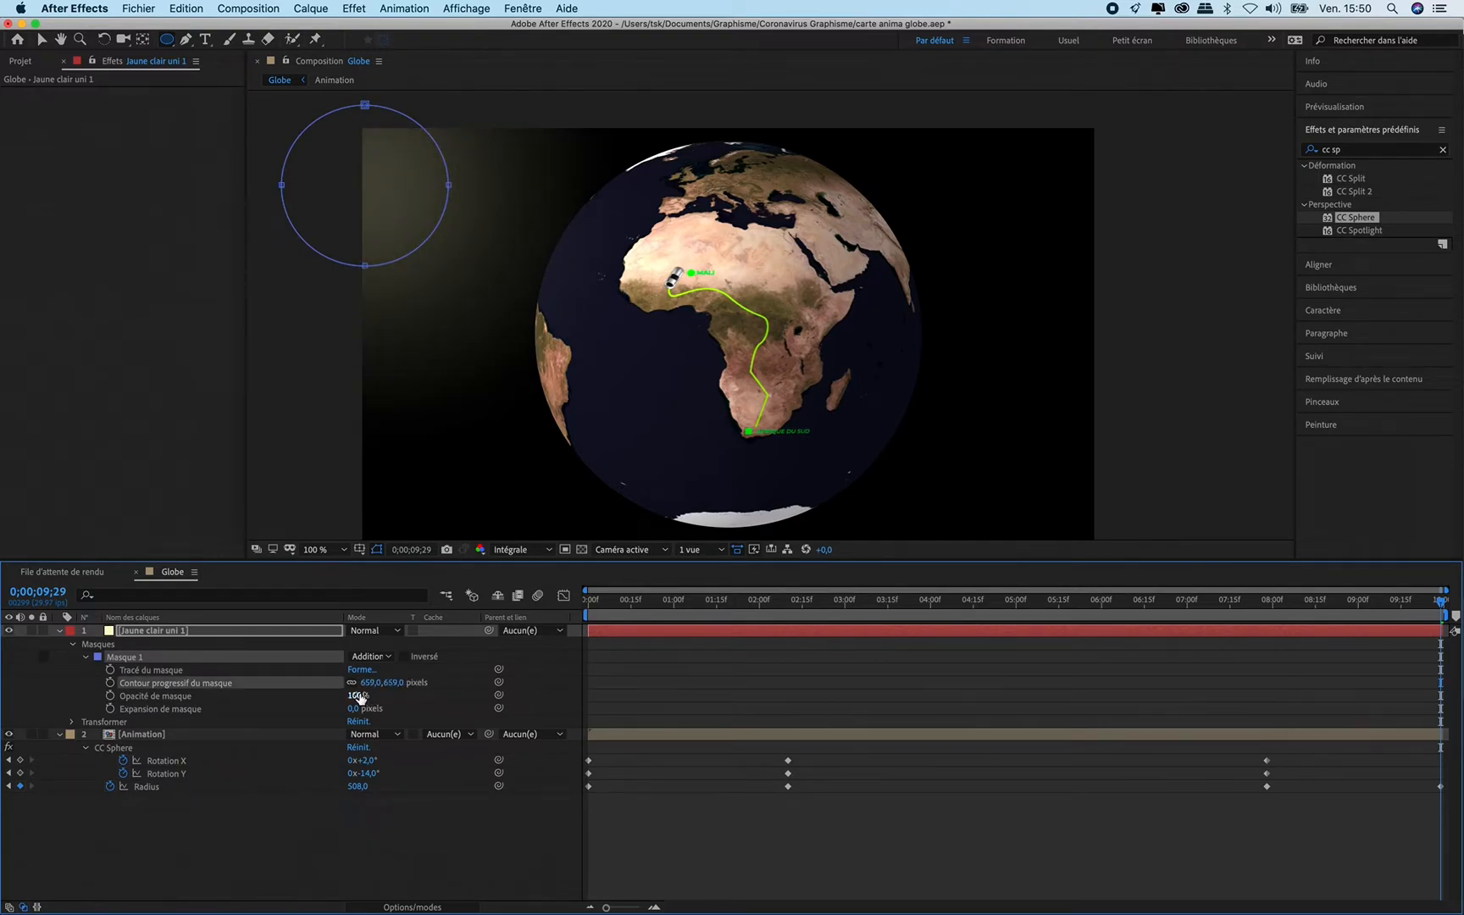
left_click_drag(357, 696, 331, 694)
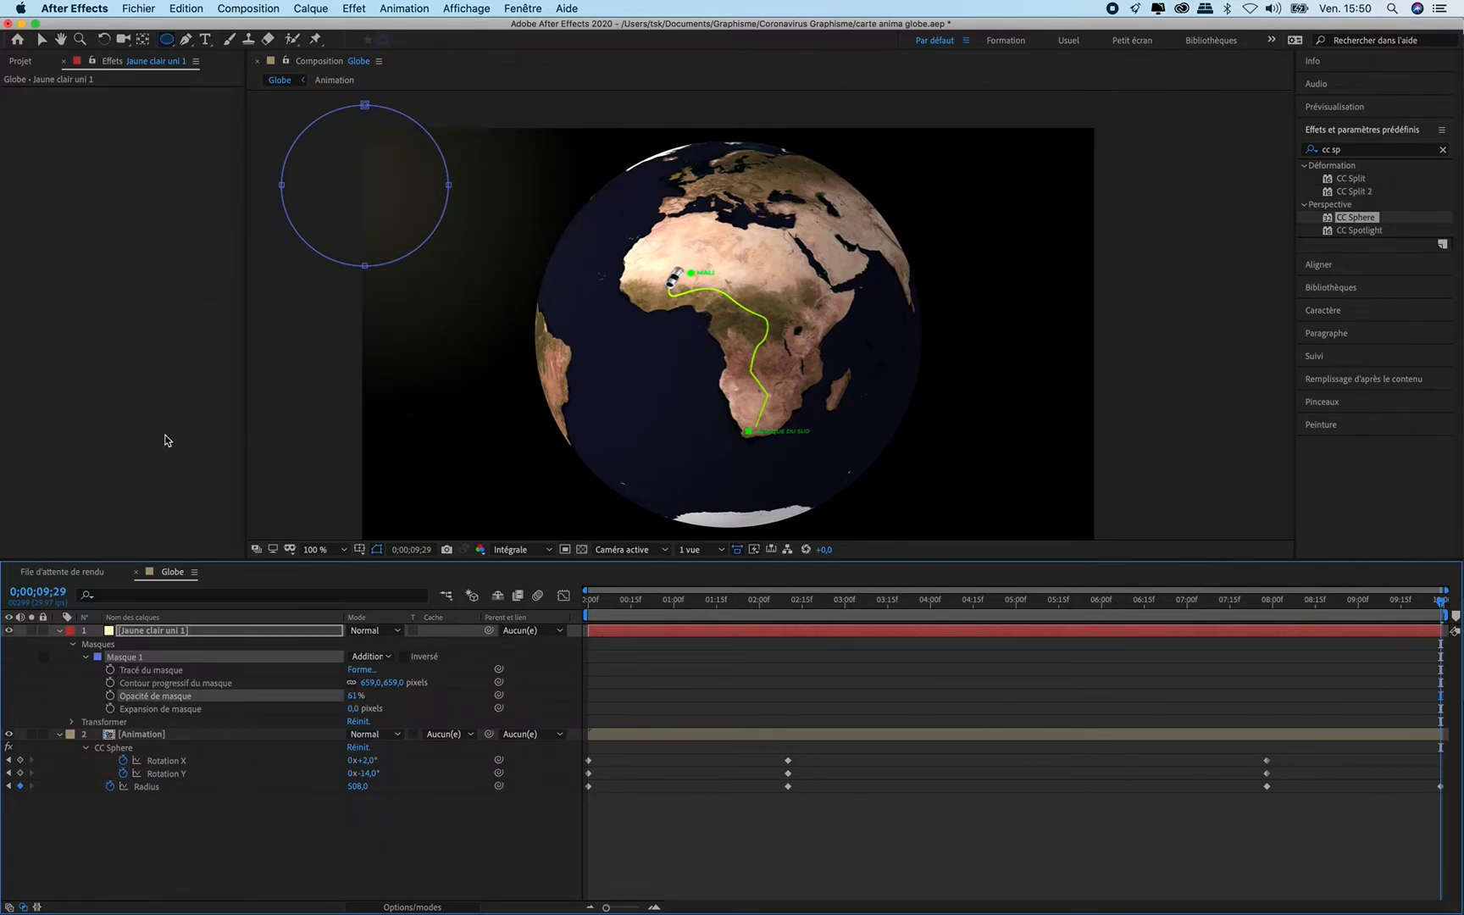
left_click_drag(134, 631, 161, 809)
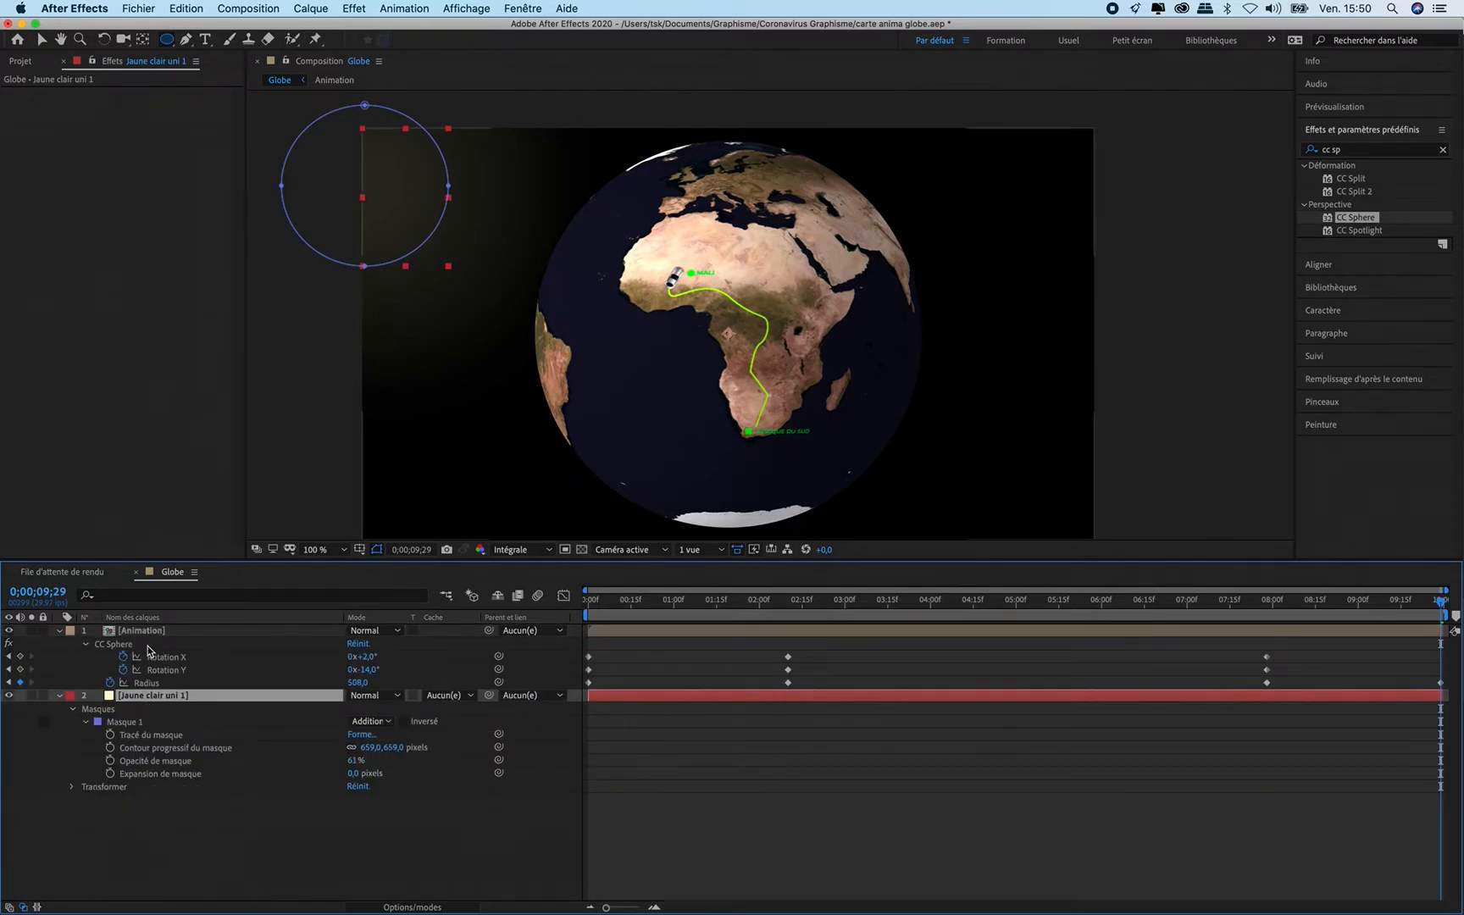
Step: Create a full-frame 1920 × 1080 solid in royal blue, colour 0044C5, between the Animation layer and the yellow glow
key("super+y")
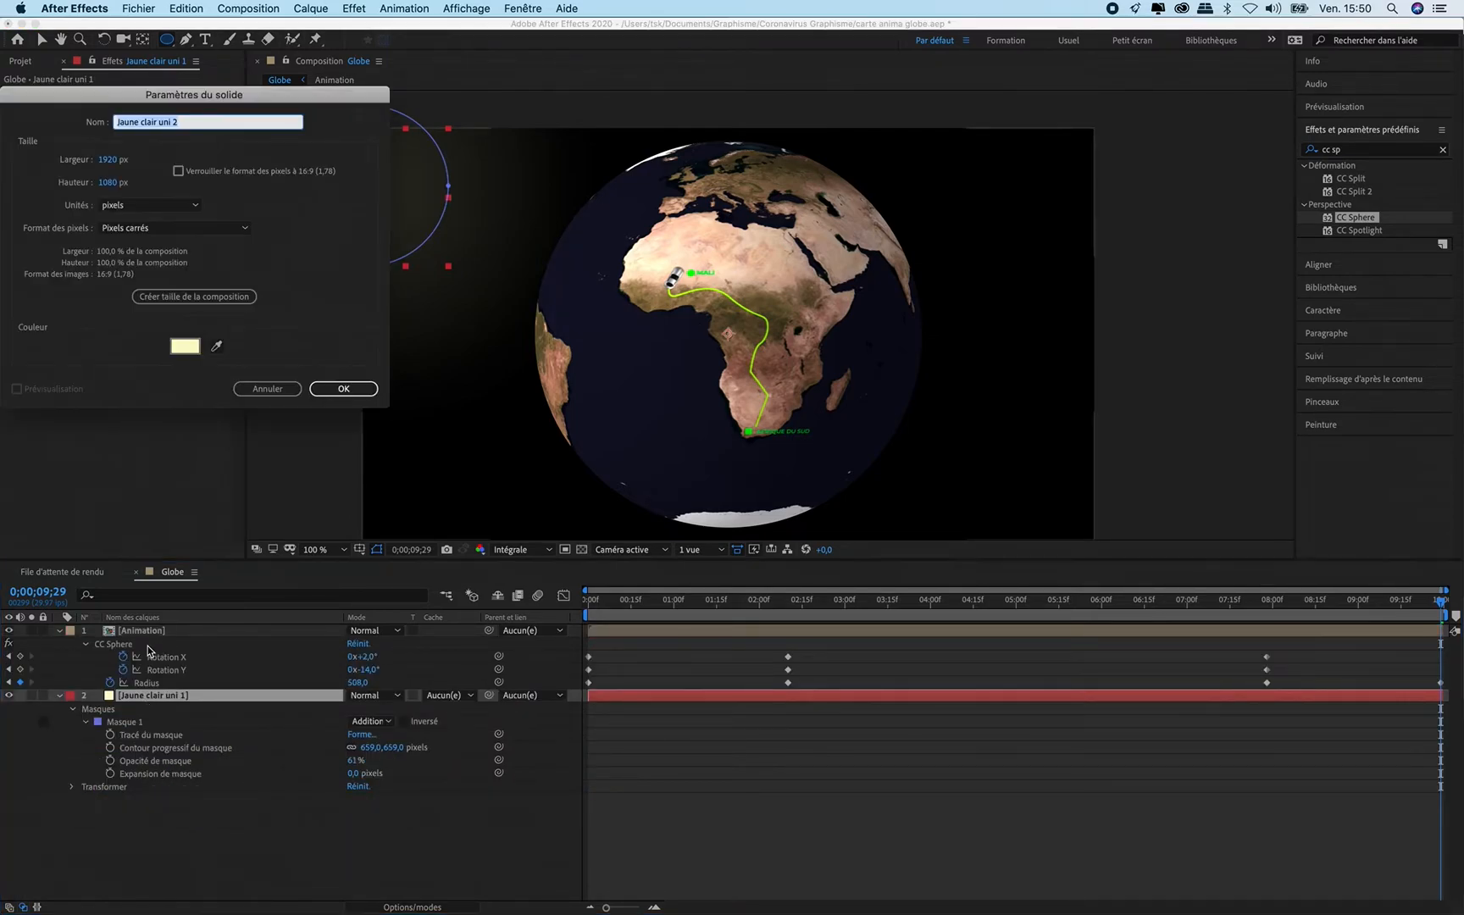
left_click(192, 348)
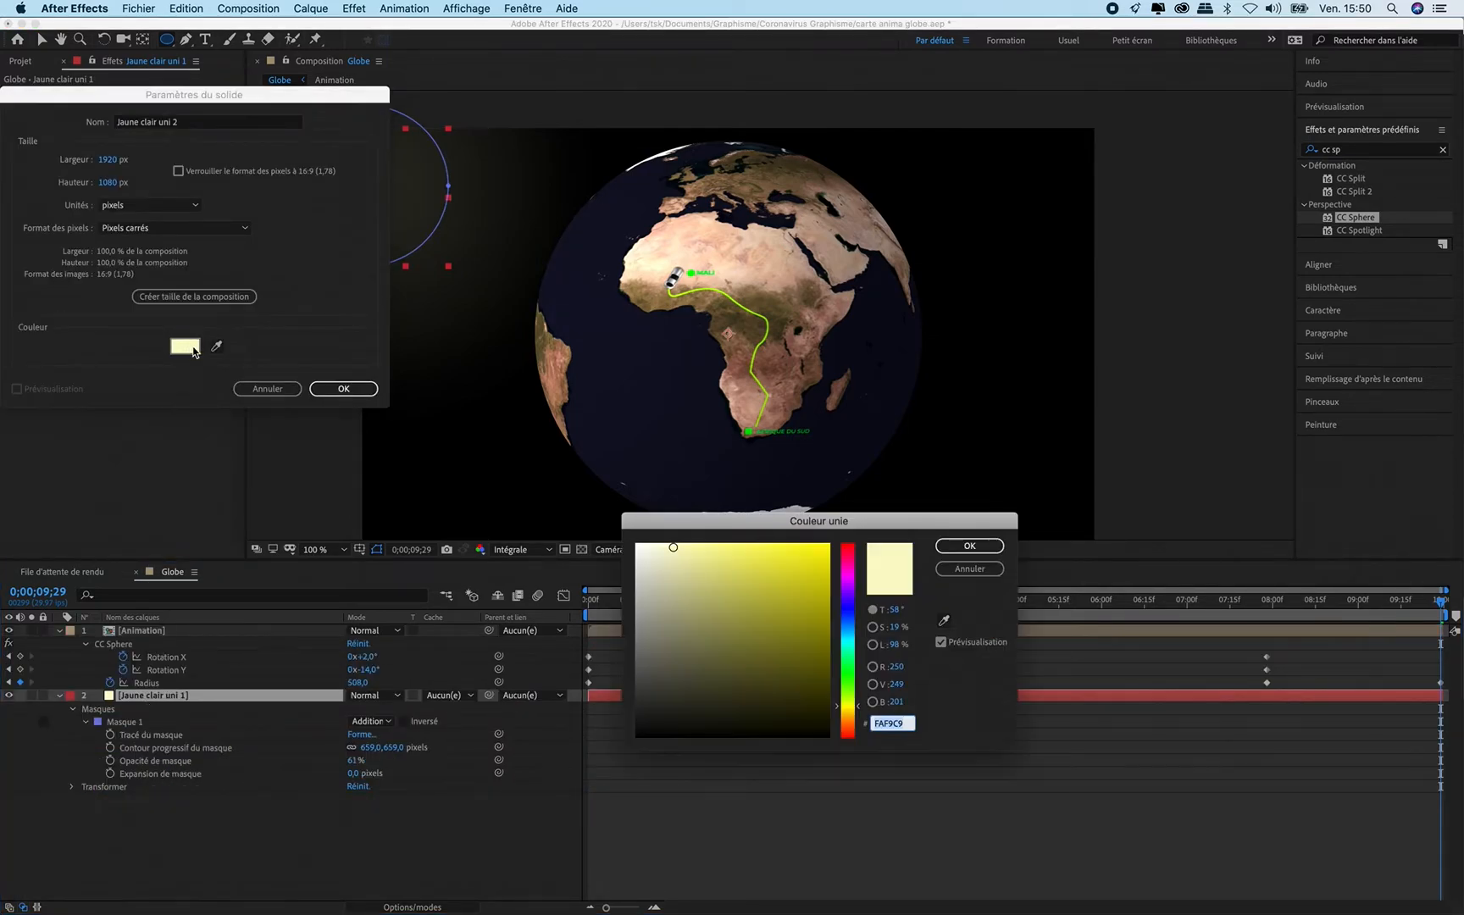
left_click(845, 623)
left_click(829, 588)
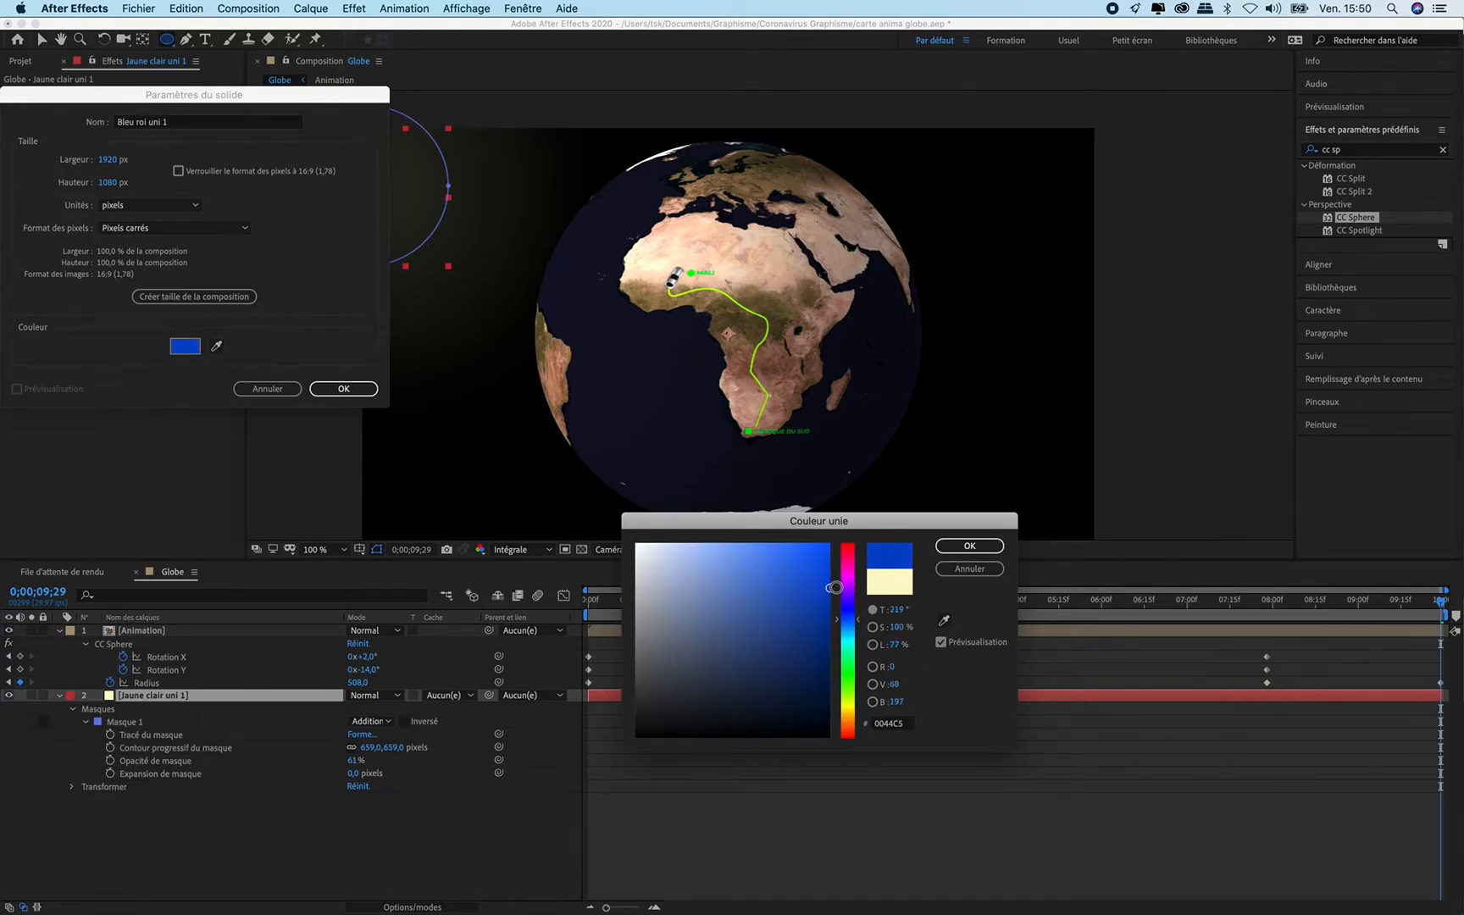
left_click(965, 545)
left_click(344, 387)
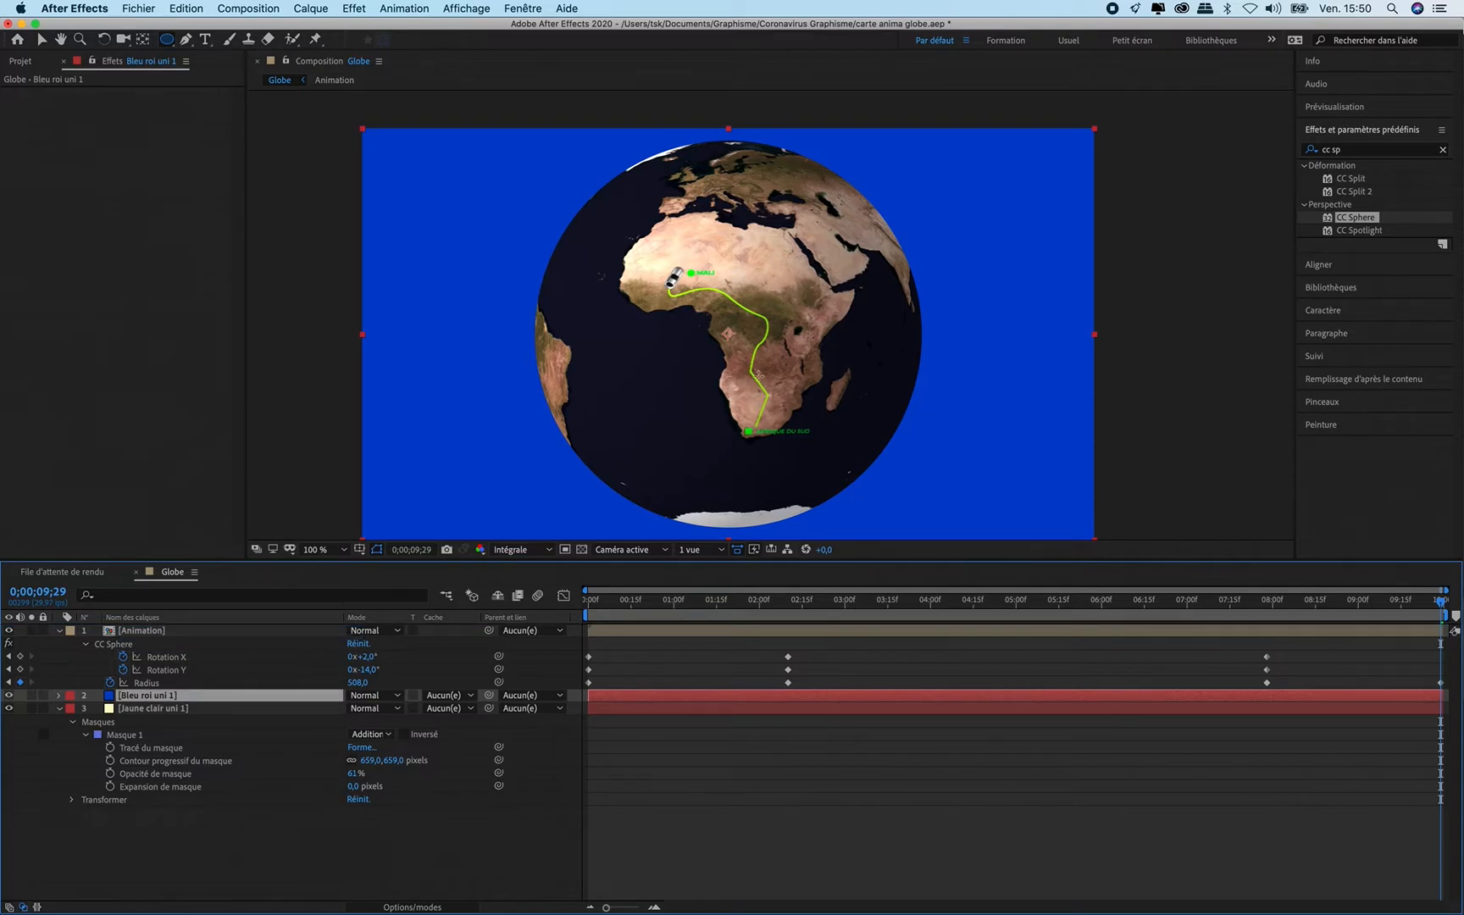
Step: Move the royal blue solid to the top of the layer stack and mask it with an ellipse beyond the frame's lower-right corner, feathered 766 pixels
left_click_drag(131, 695, 141, 631)
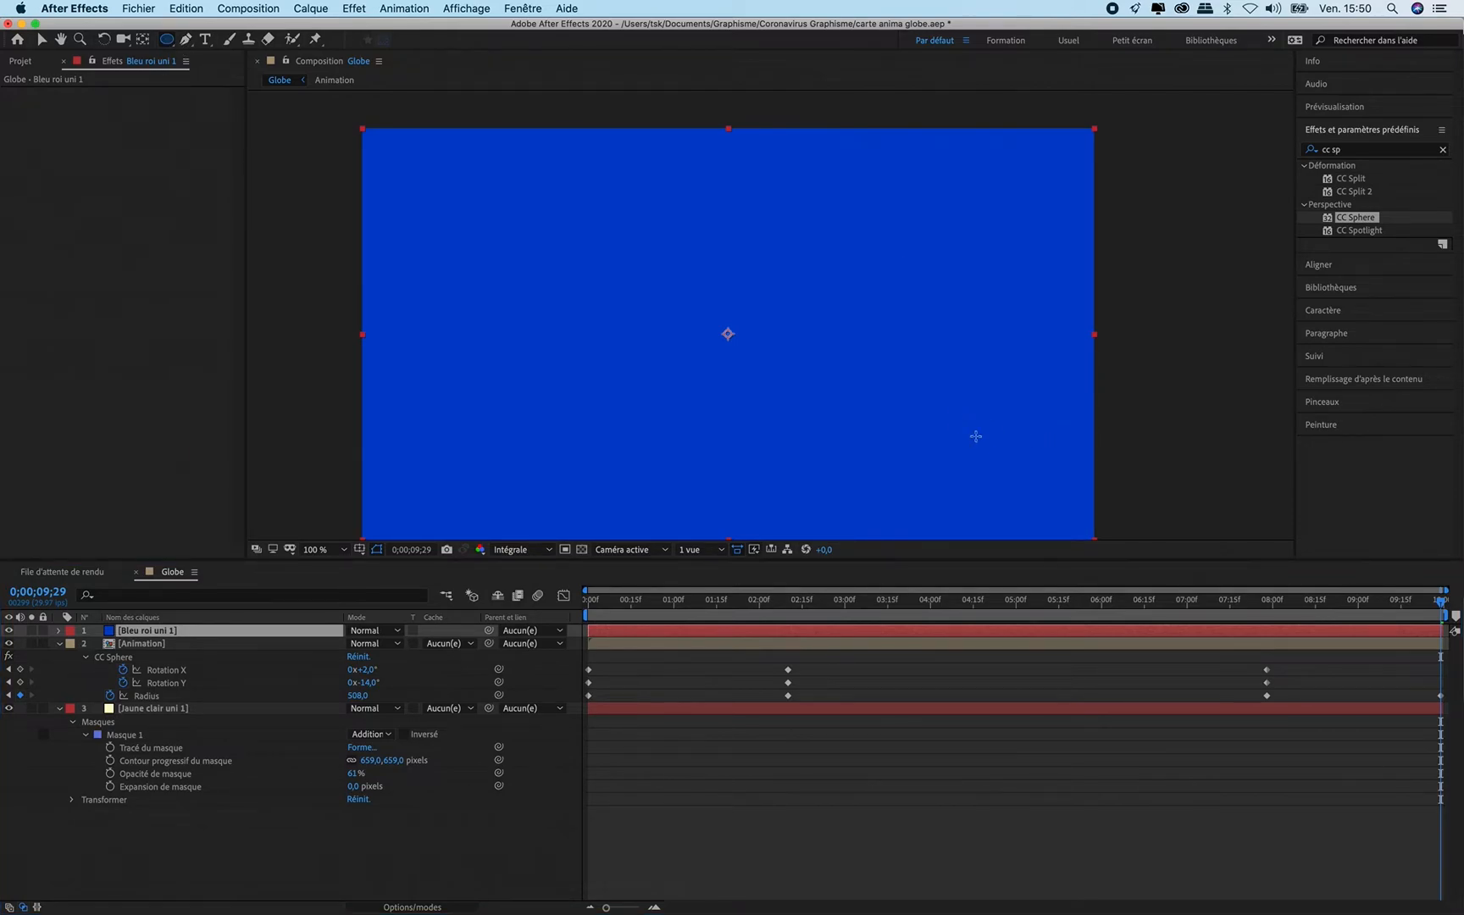
left_click_drag(997, 484, 1346, 705)
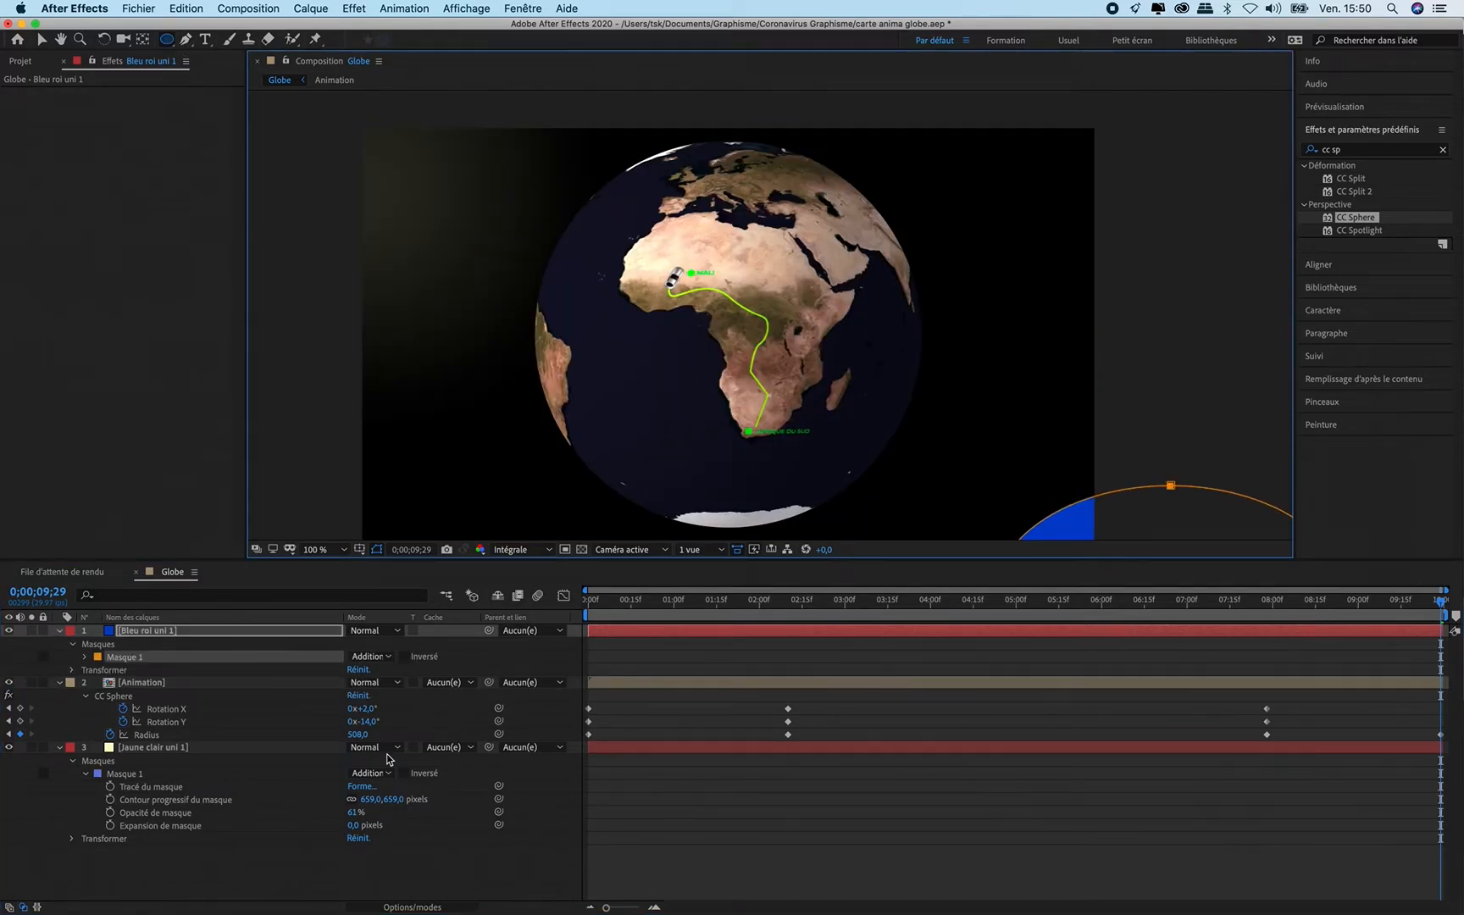
left_click(85, 657)
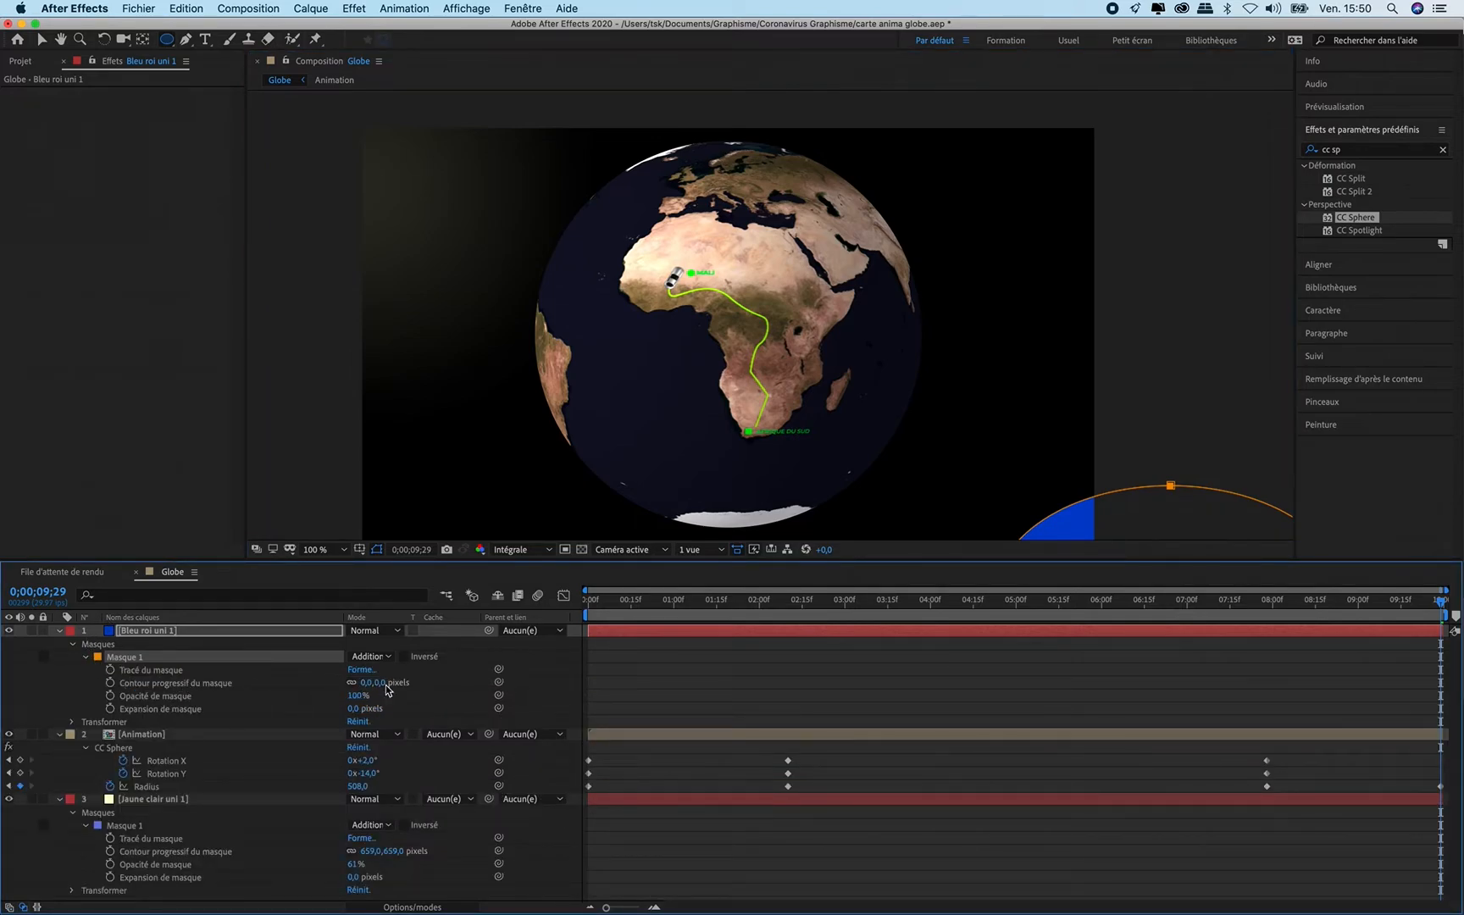
left_click_drag(382, 683, 1009, 726)
key("comma")
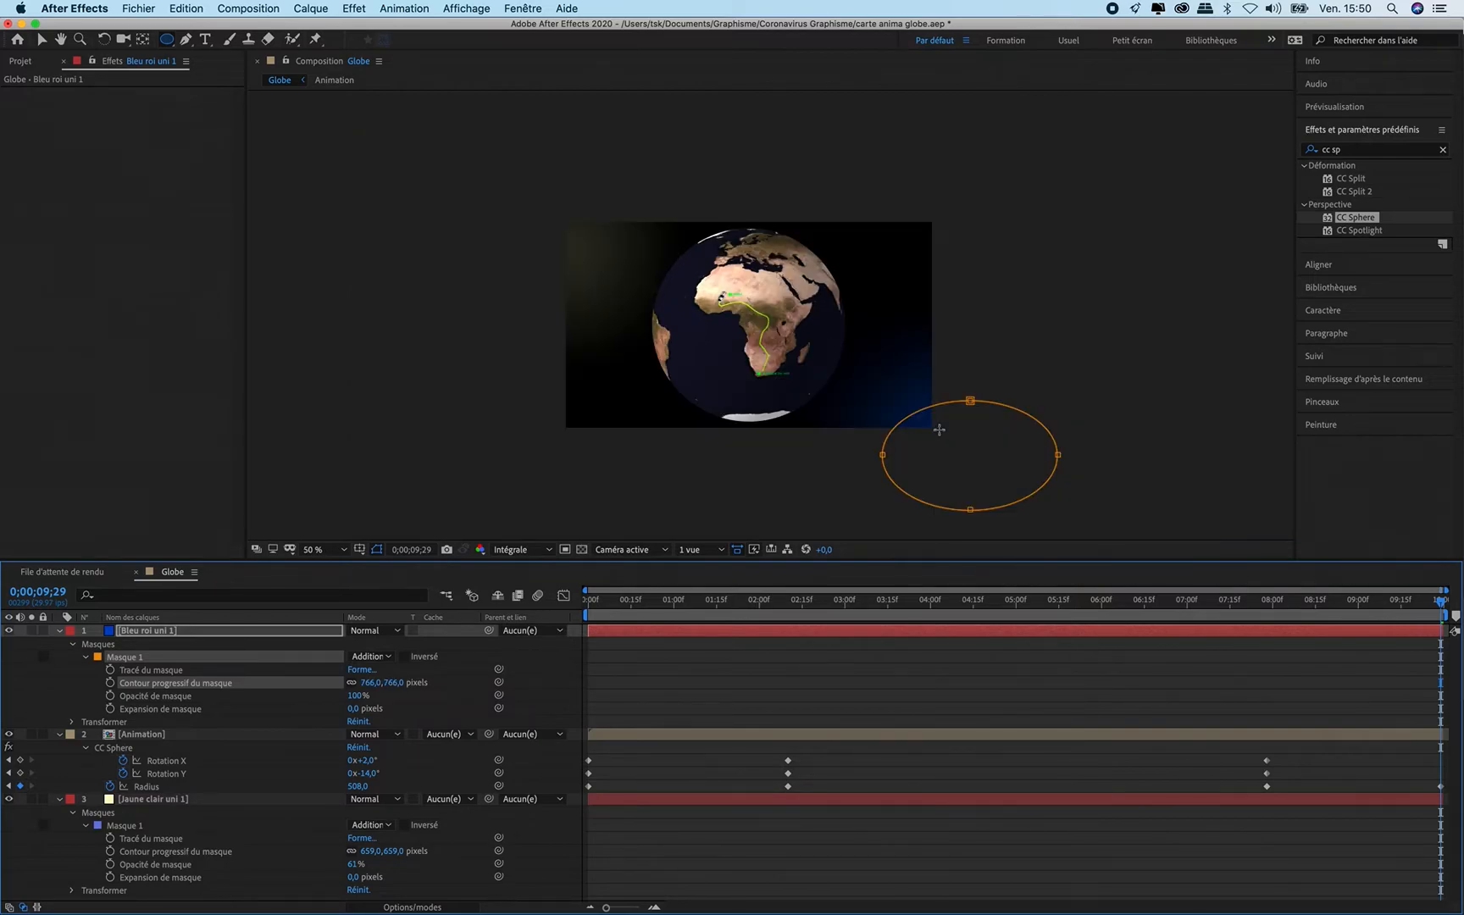
Step: Scrub through the animation to check the blue glow, collapse the properties of all three layers and deselect everything
left_click_drag(813, 611, 1460, 665)
left_click(61, 630)
left_click(59, 643)
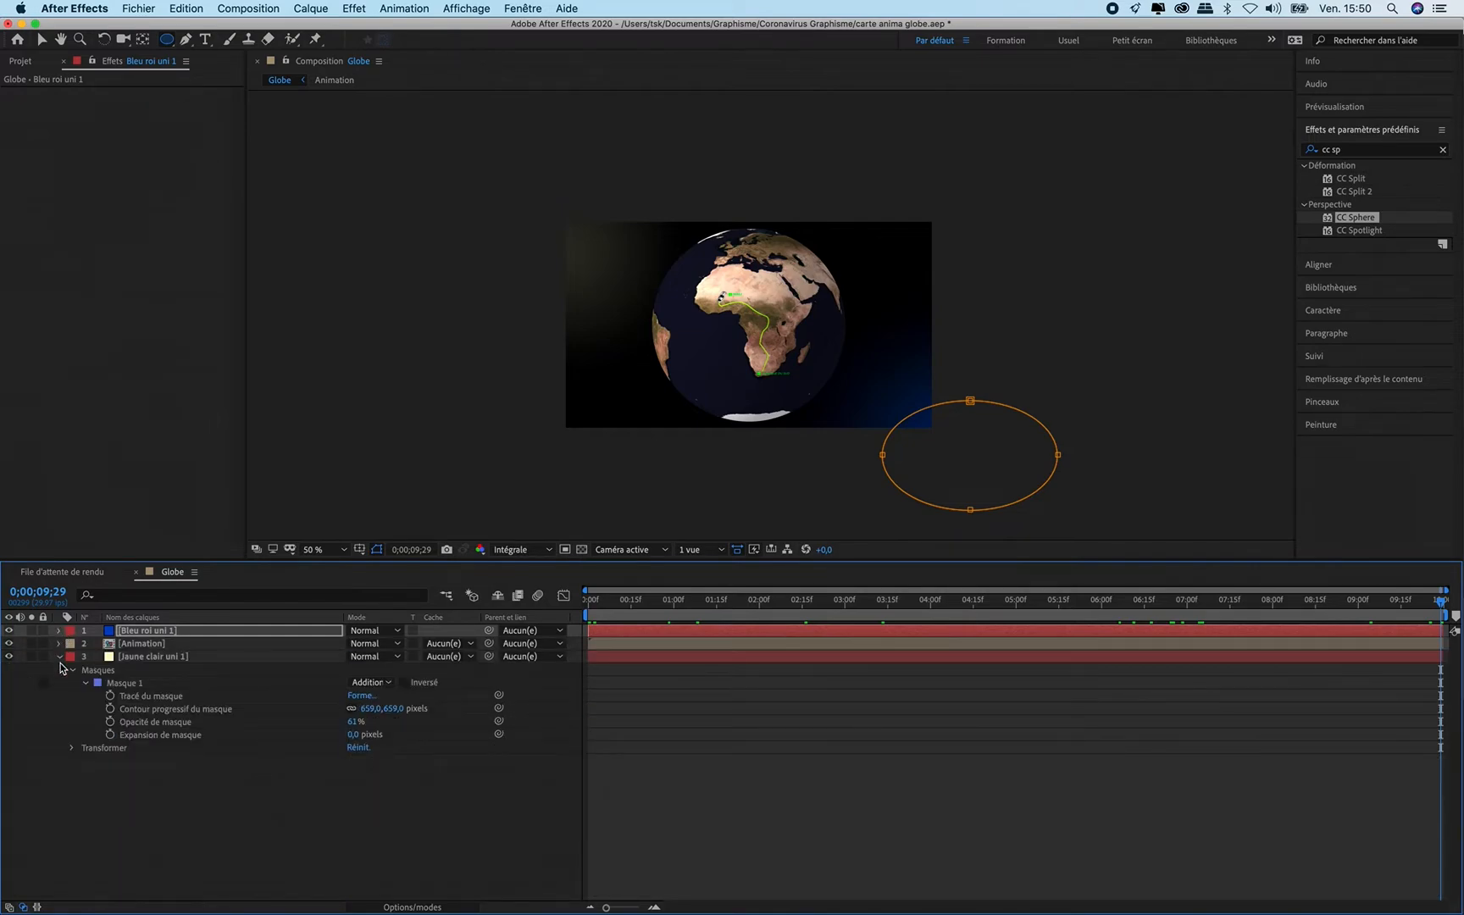
left_click(60, 658)
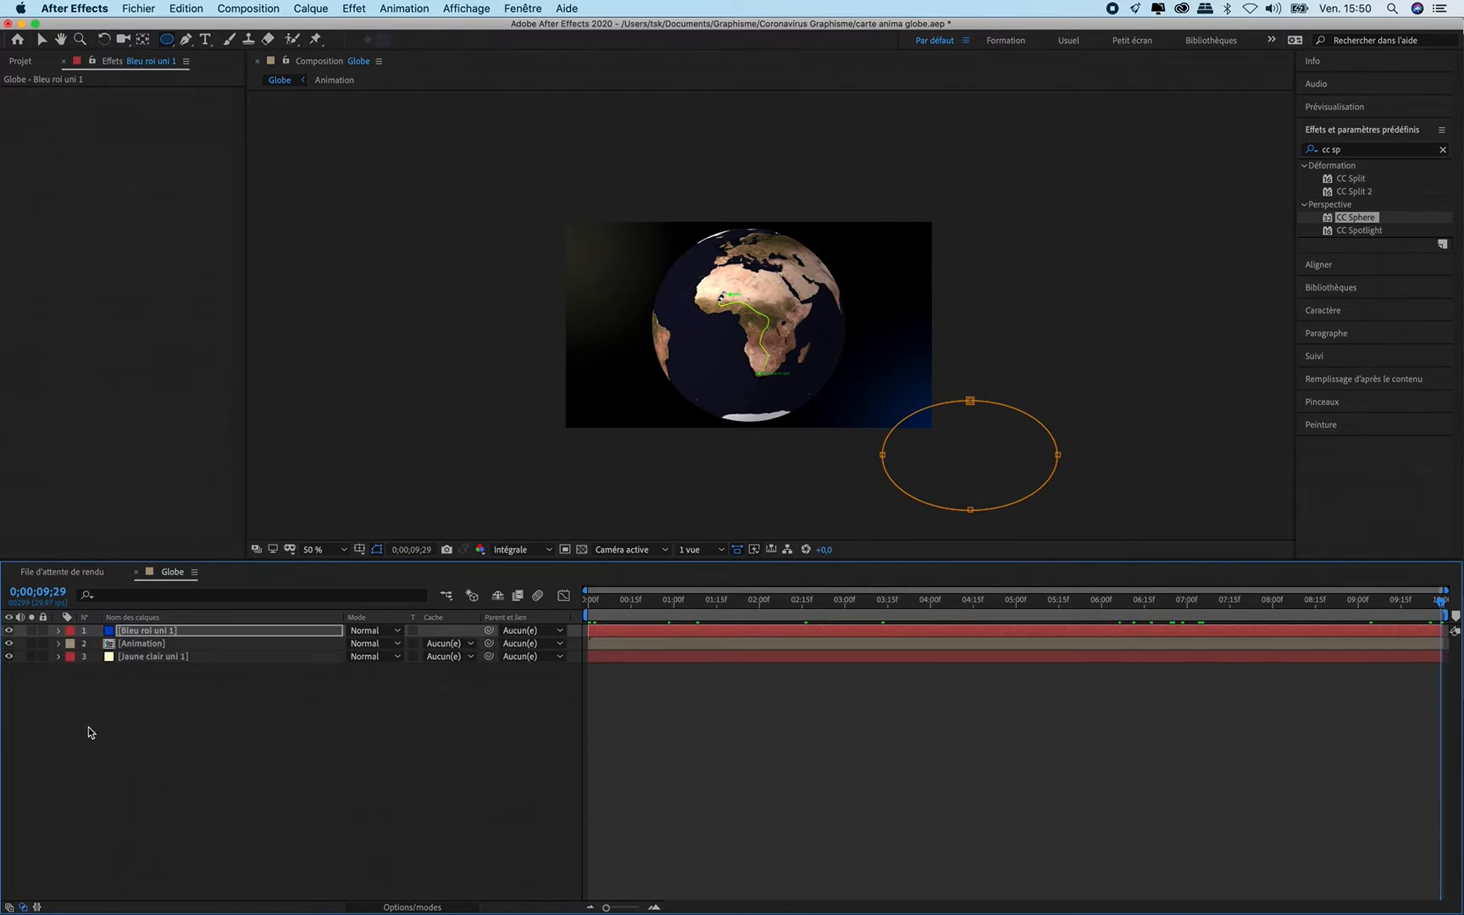
left_click(89, 737)
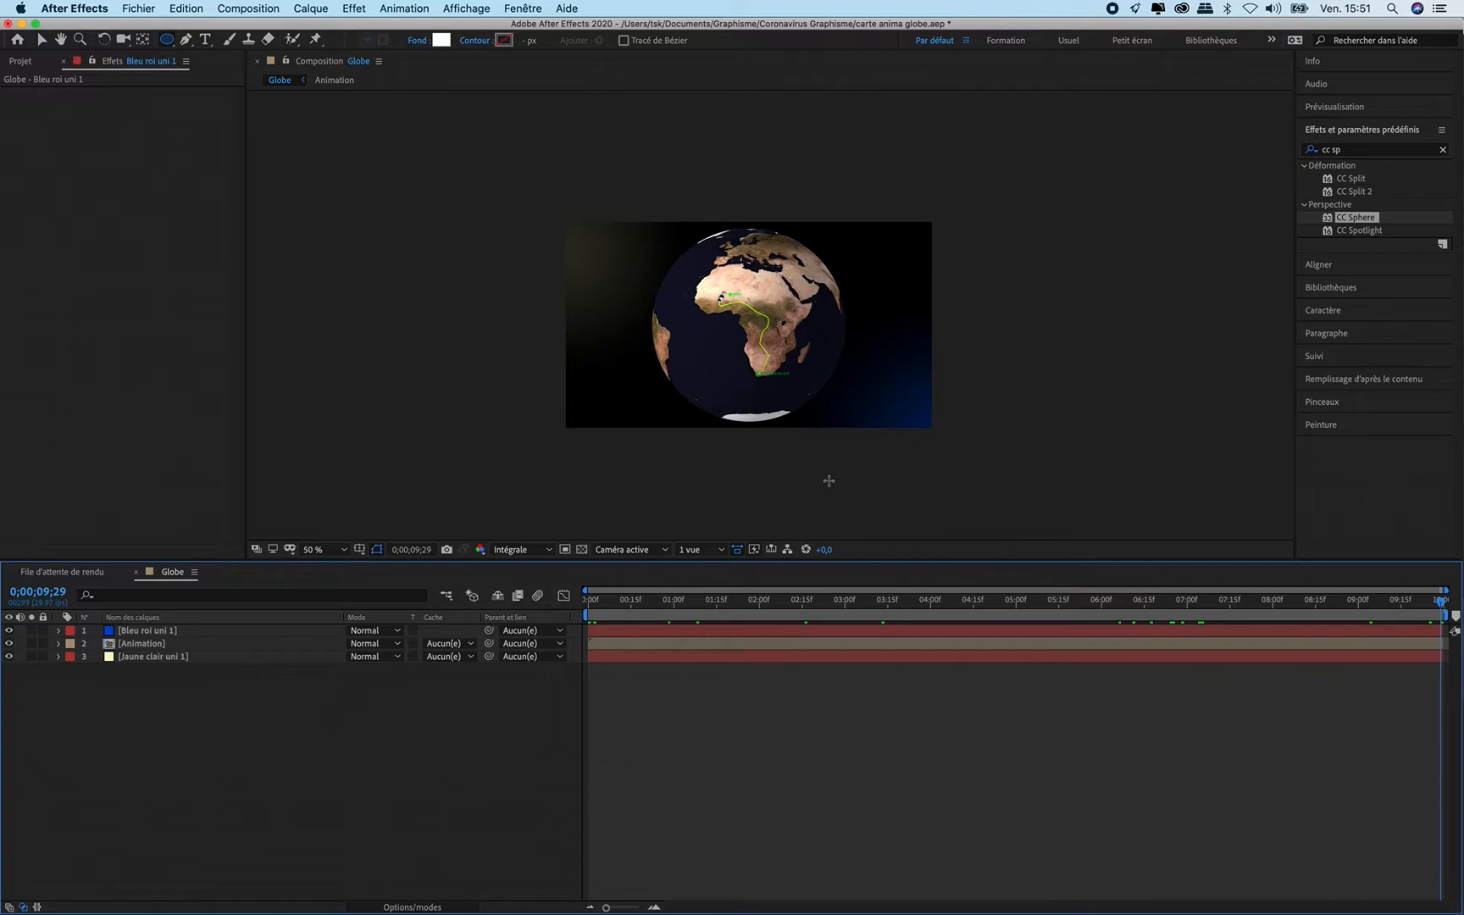
Step: Create a full-frame 1920 × 1080 solid named "Etoile" in black, colour 000000
right_click(244, 734)
mouse_move(307, 744)
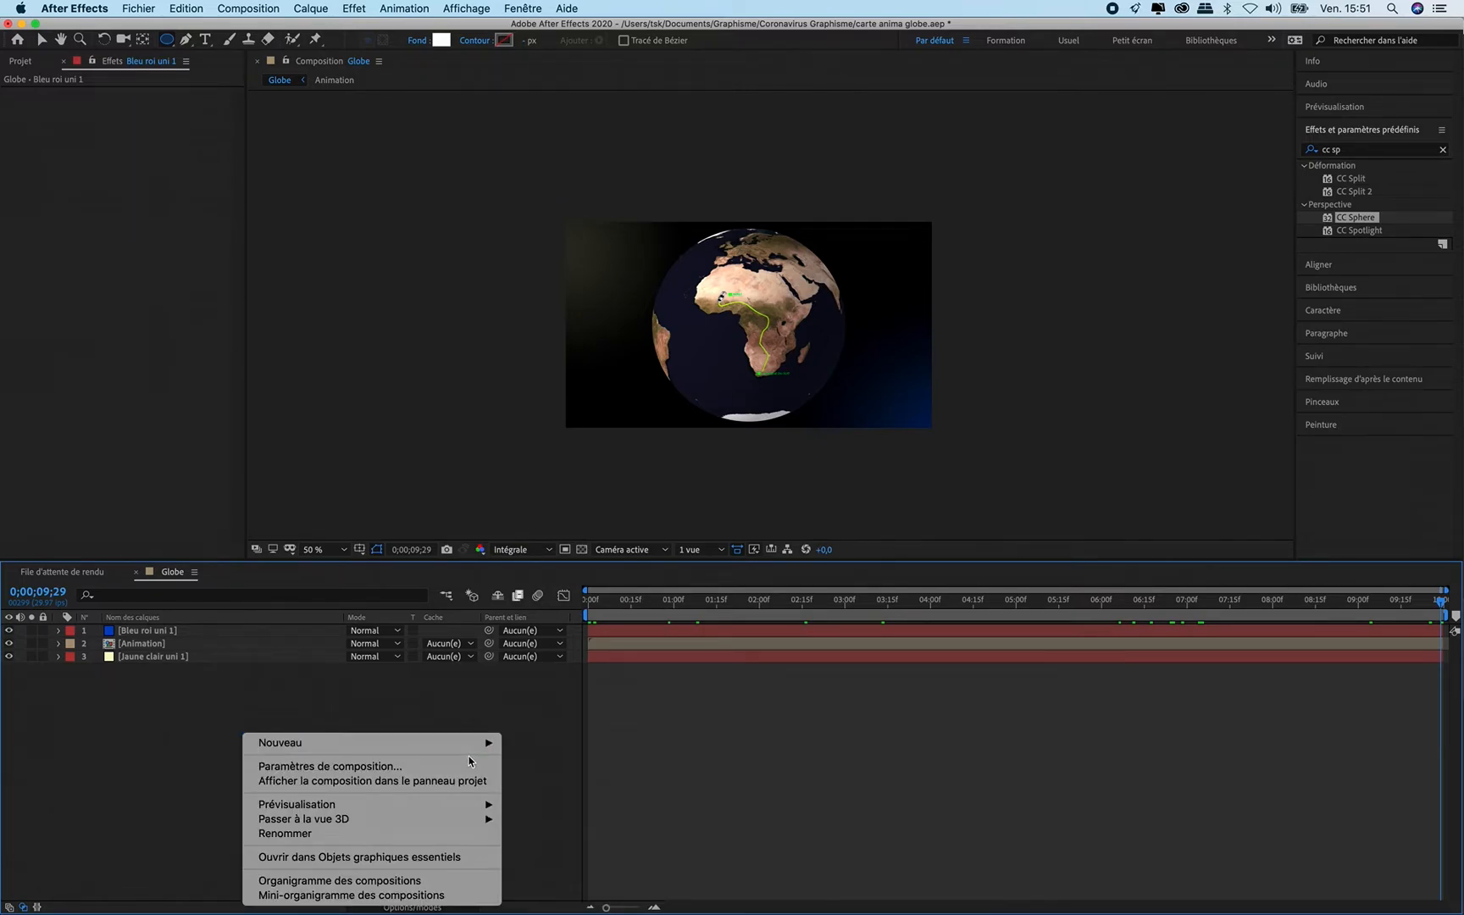
left_click(382, 710)
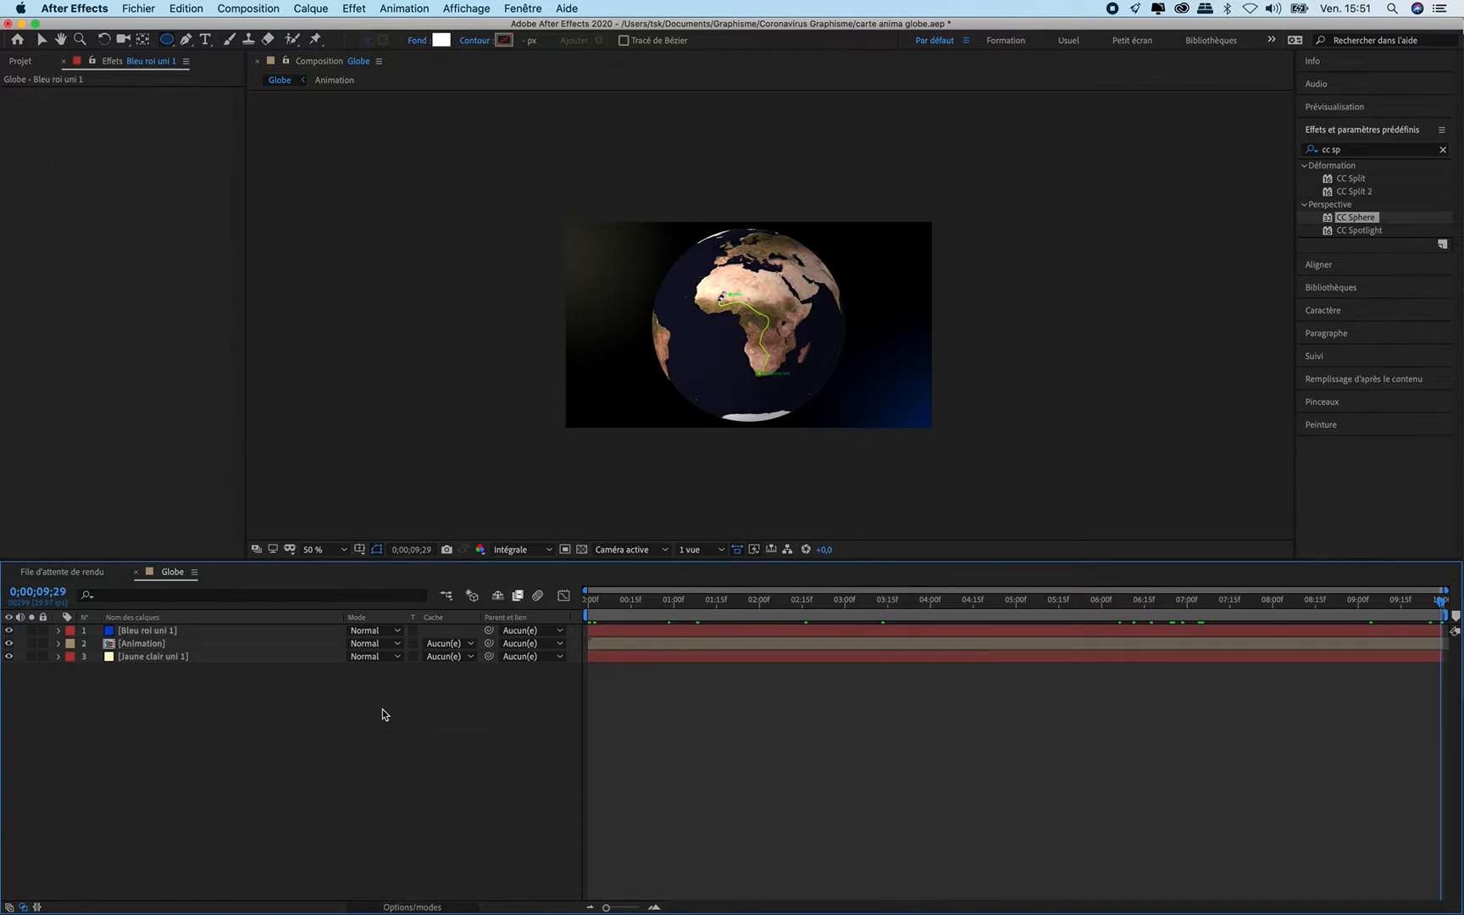
right_click(382, 714)
left_click(382, 714)
right_click(382, 713)
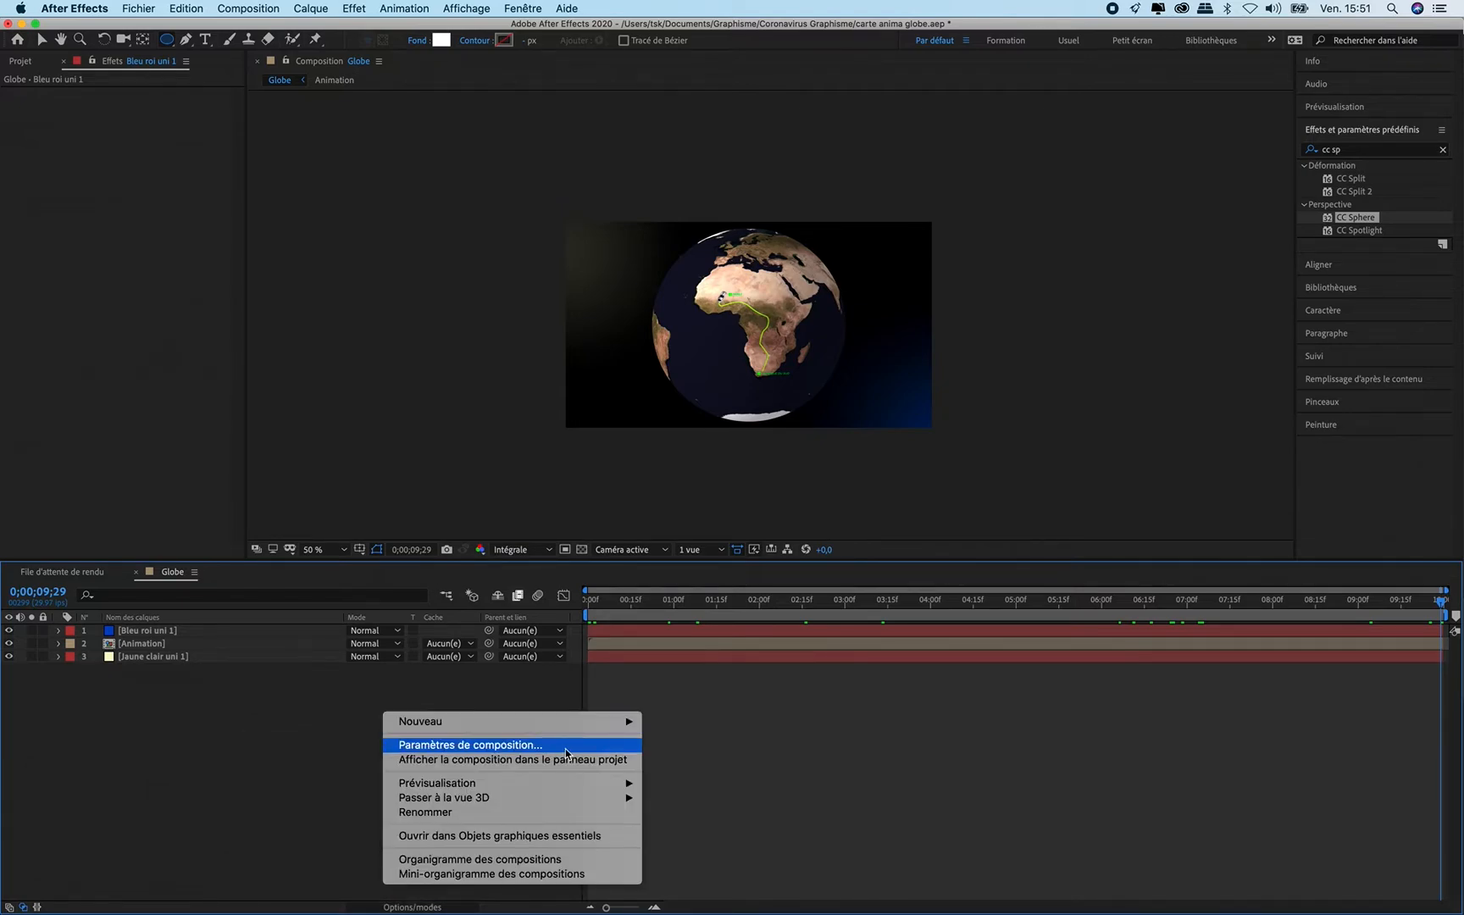
mouse_move(582, 721)
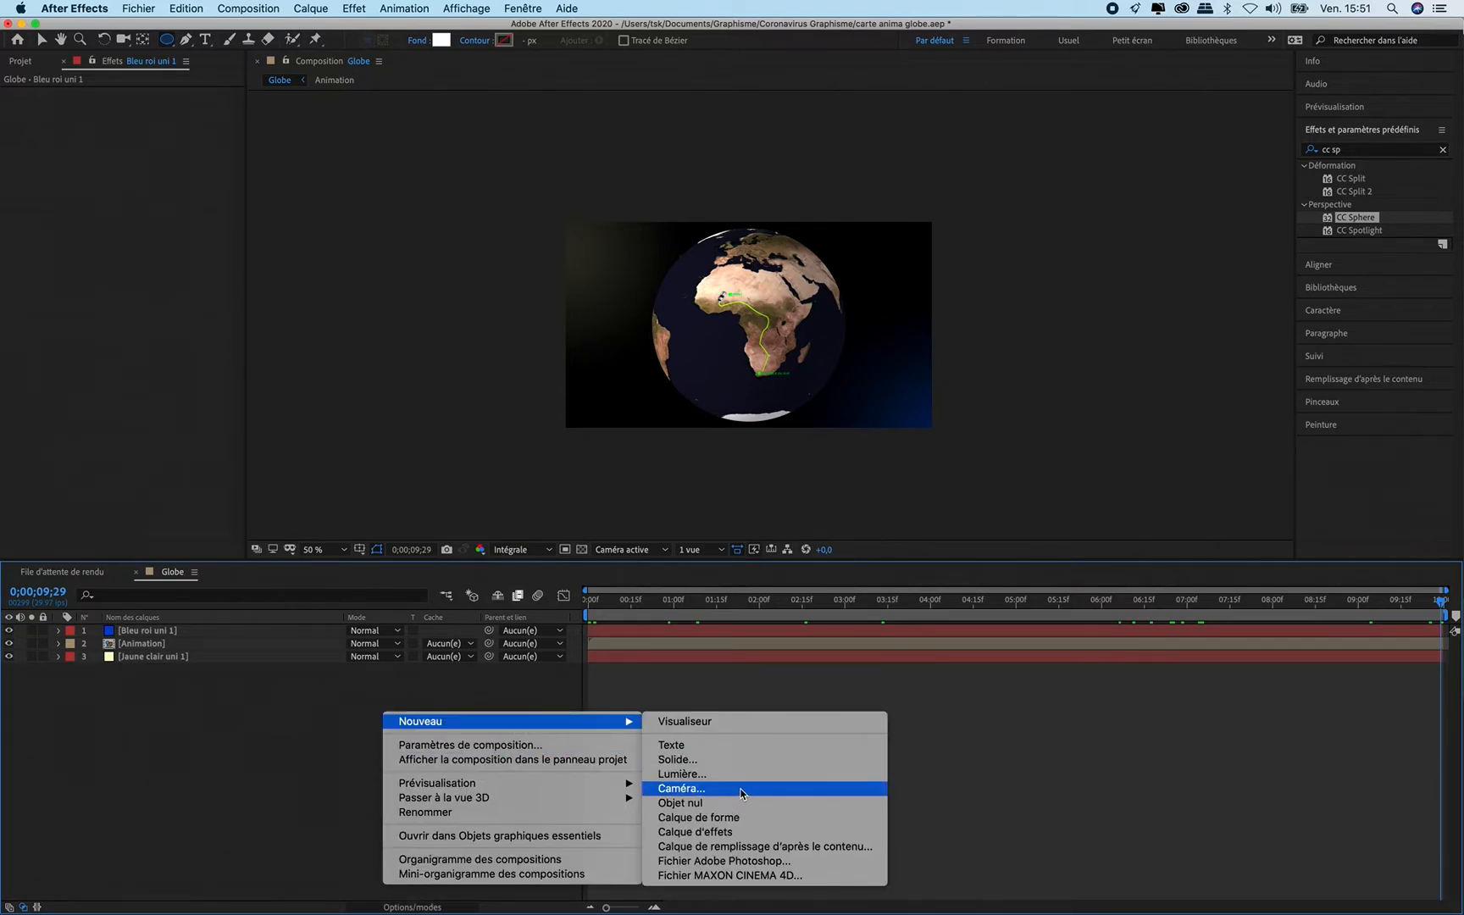
left_click(734, 760)
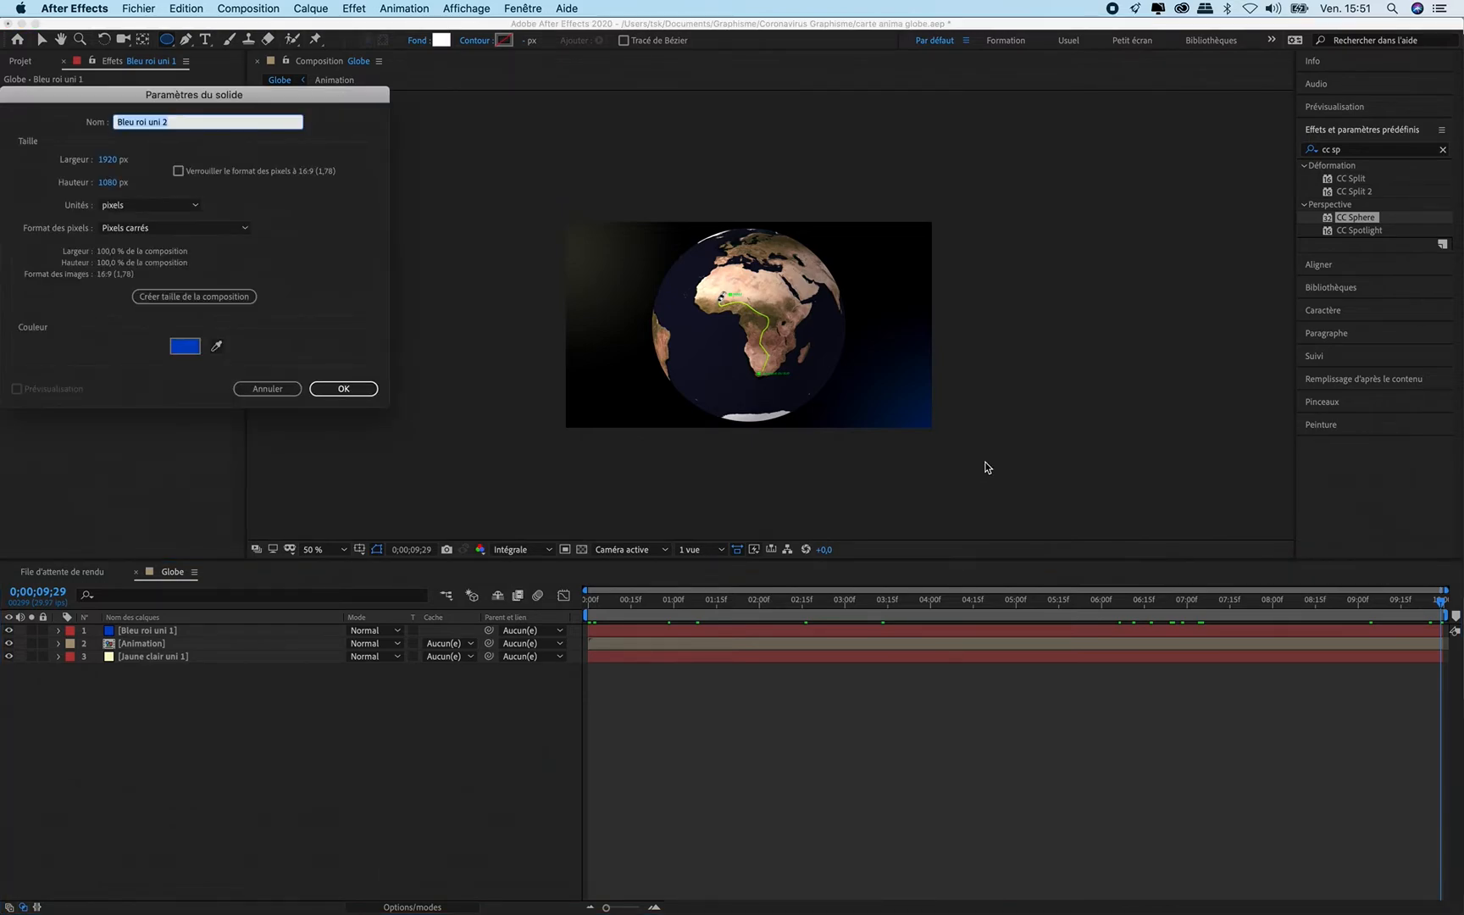
type("Etoile")
left_click(185, 346)
left_click_drag(729, 703, 617, 747)
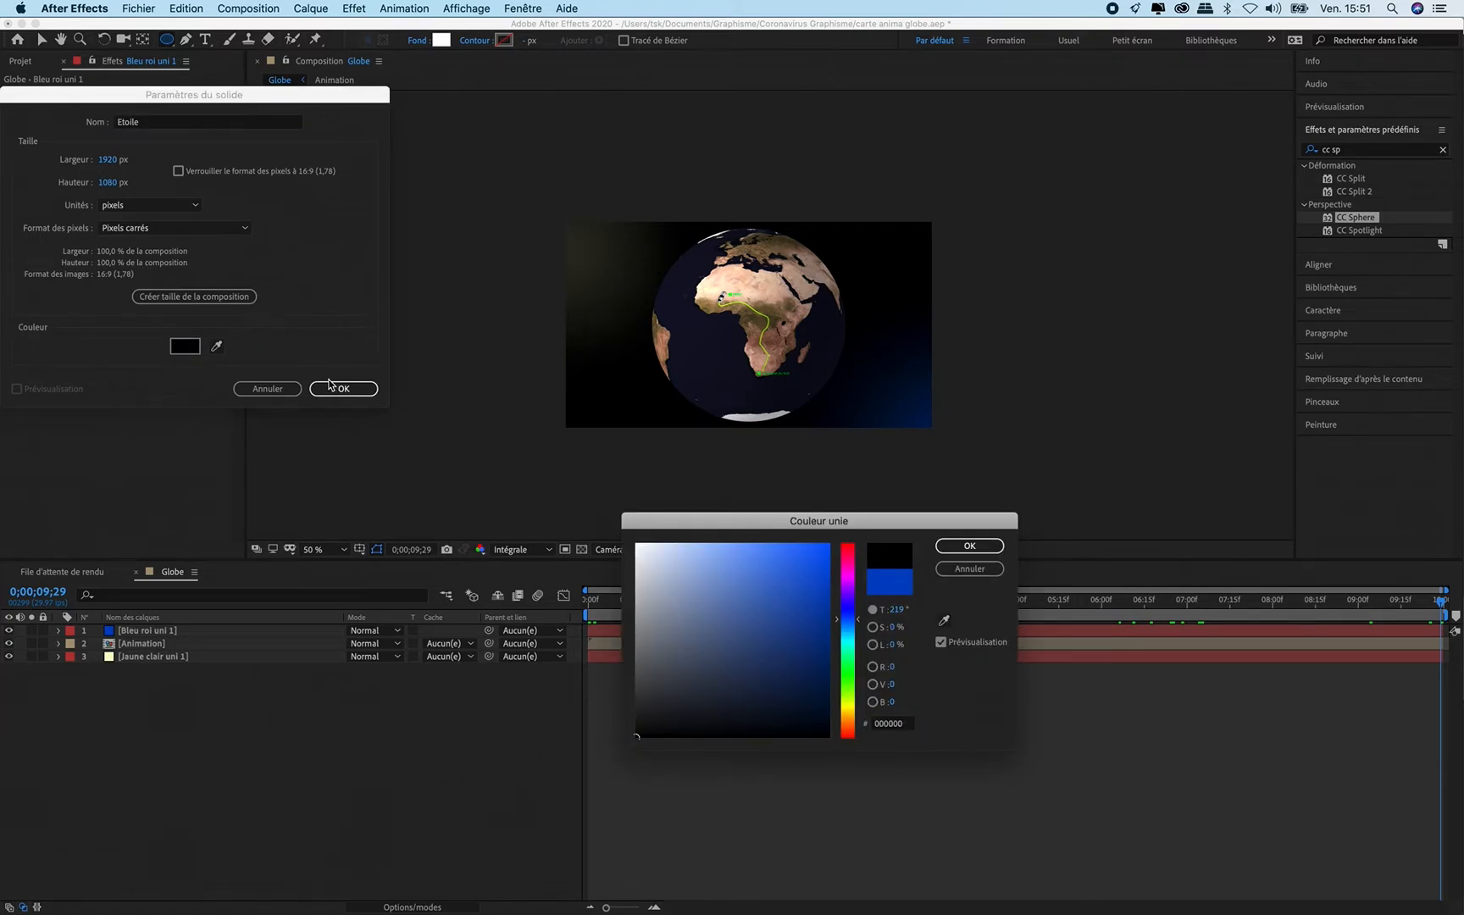
key("Return")
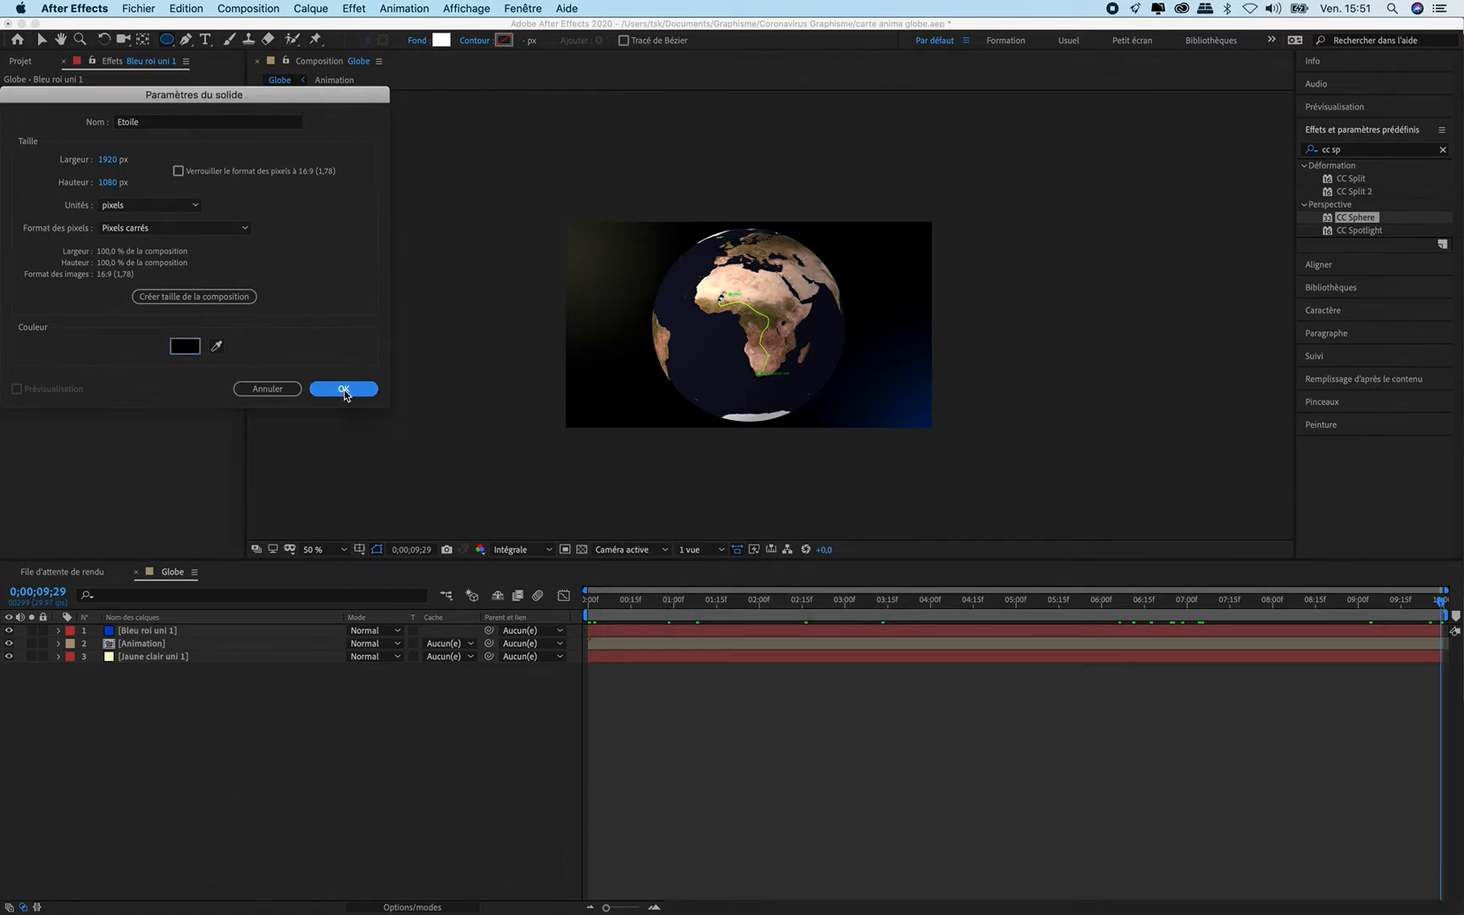
left_click(344, 389)
Step: Search the effects for "bruit" and apply Bruit fractal to the Etoile solid
left_click(1354, 150)
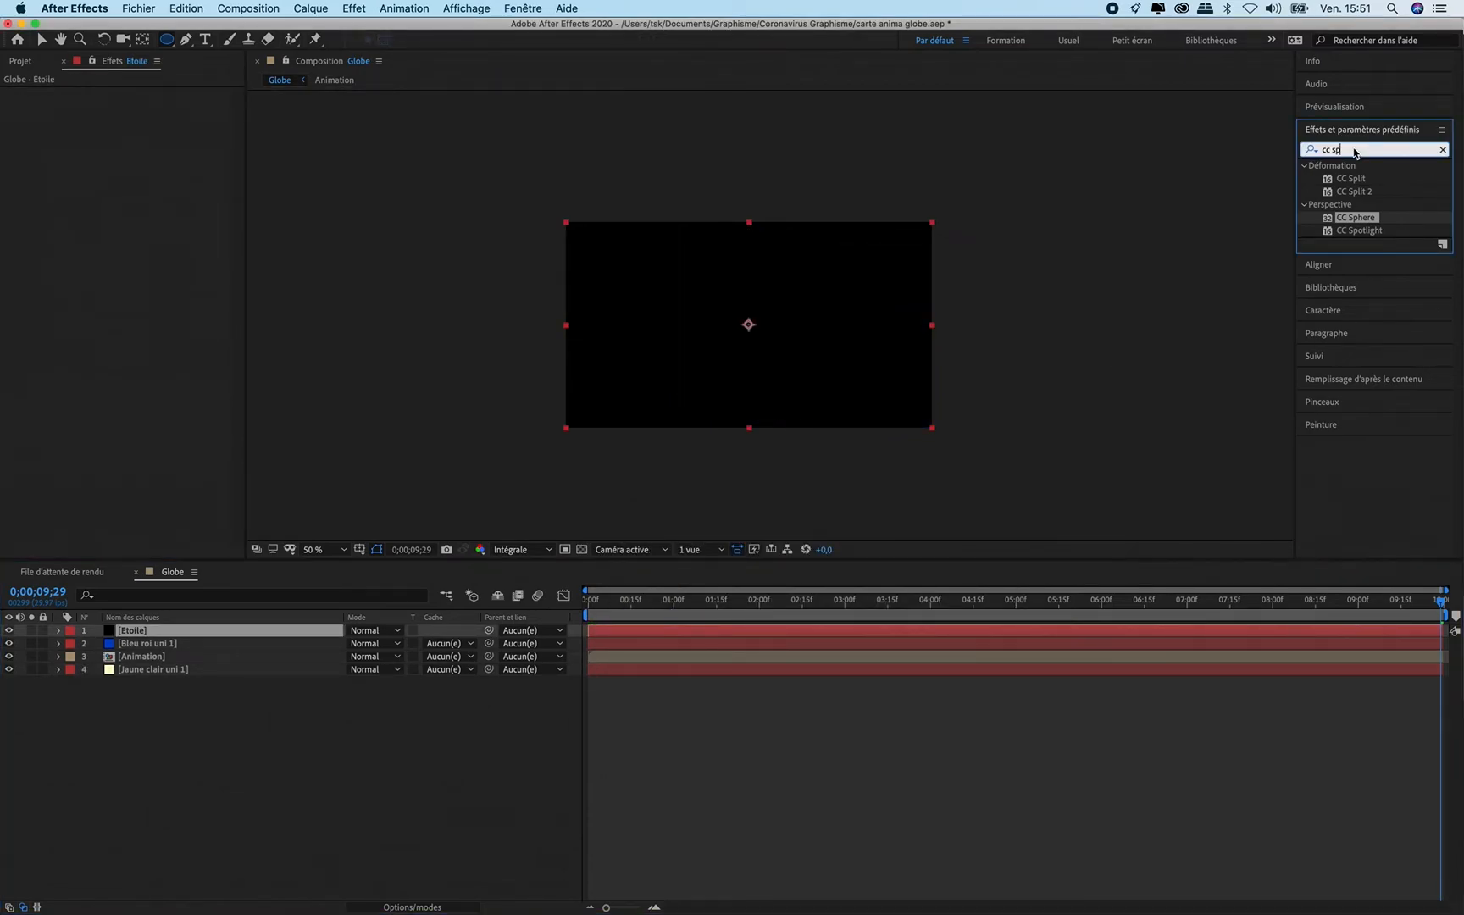
key("super+a")
type("bruit")
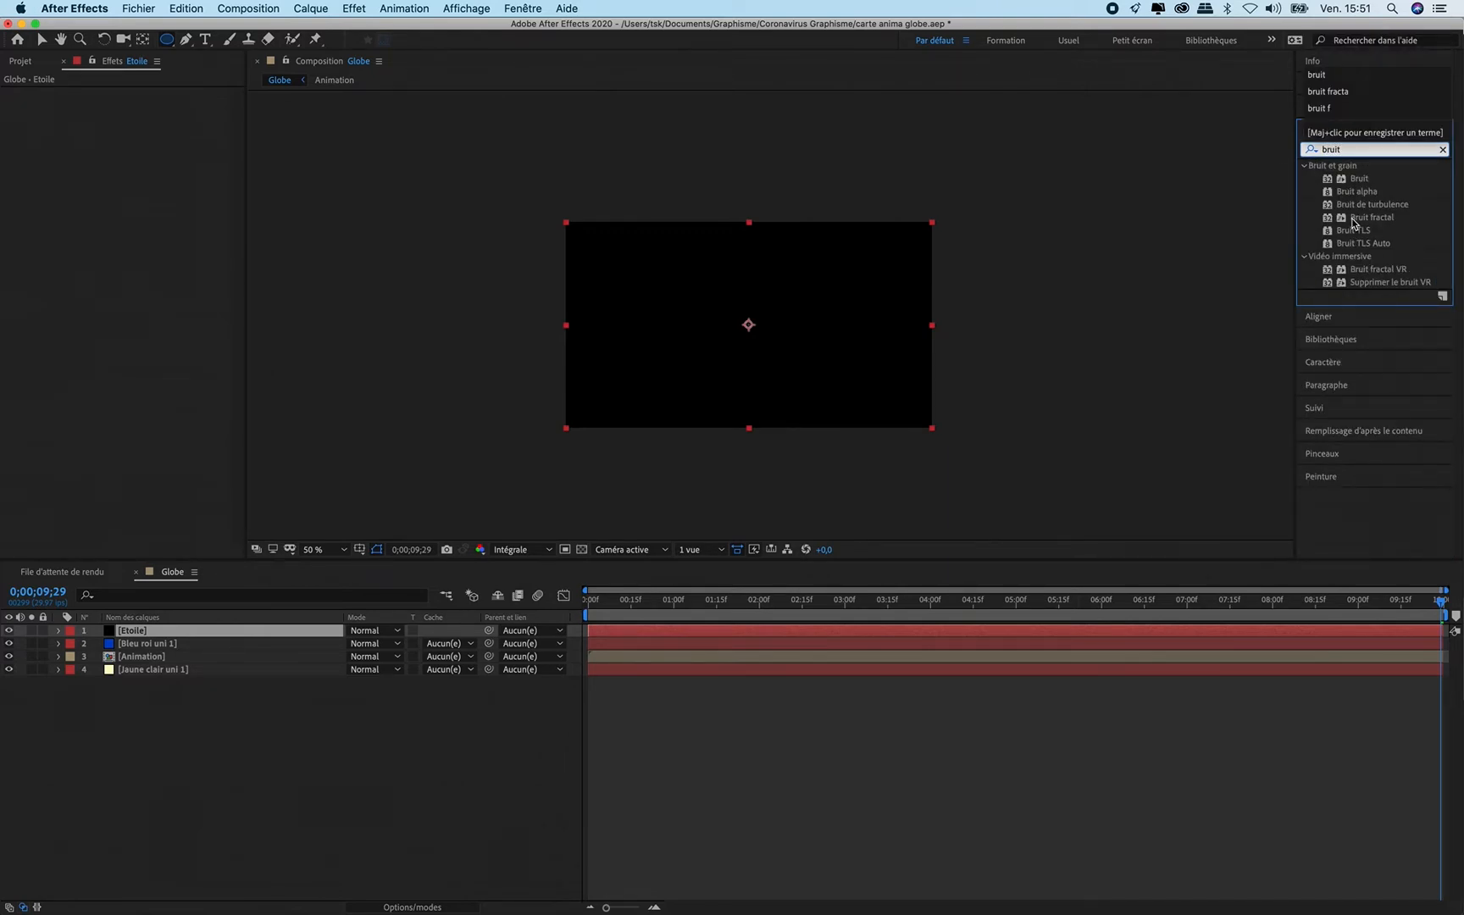
left_click_drag(1356, 222, 854, 343)
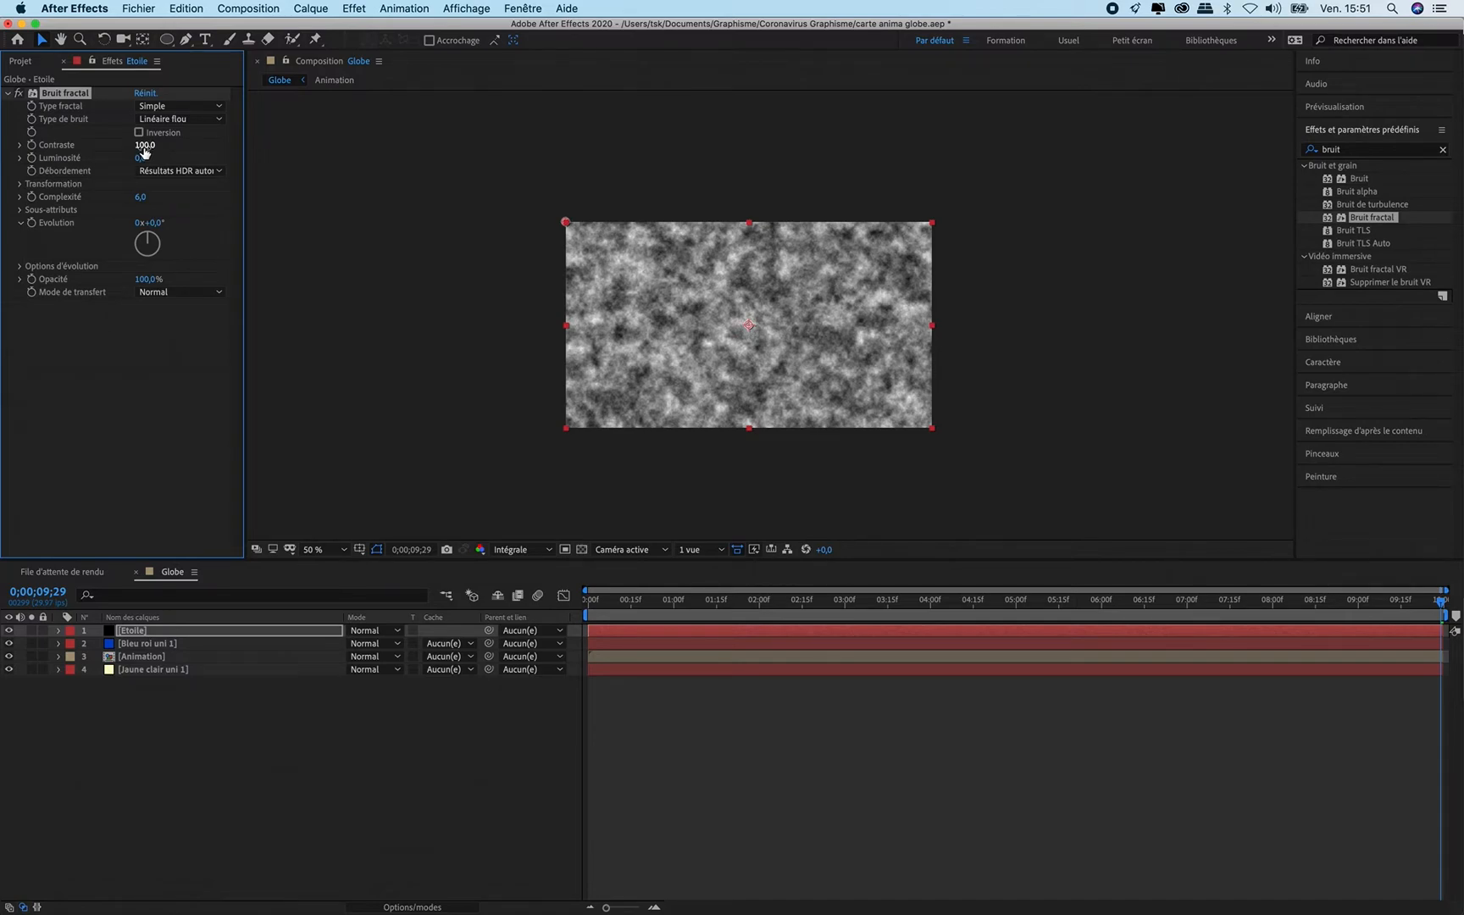
Step: Turn the fractal noise into small stars with contrast 273, brightness -129 and a uniform scale of 13
left_click_drag(145, 152, 287, 147)
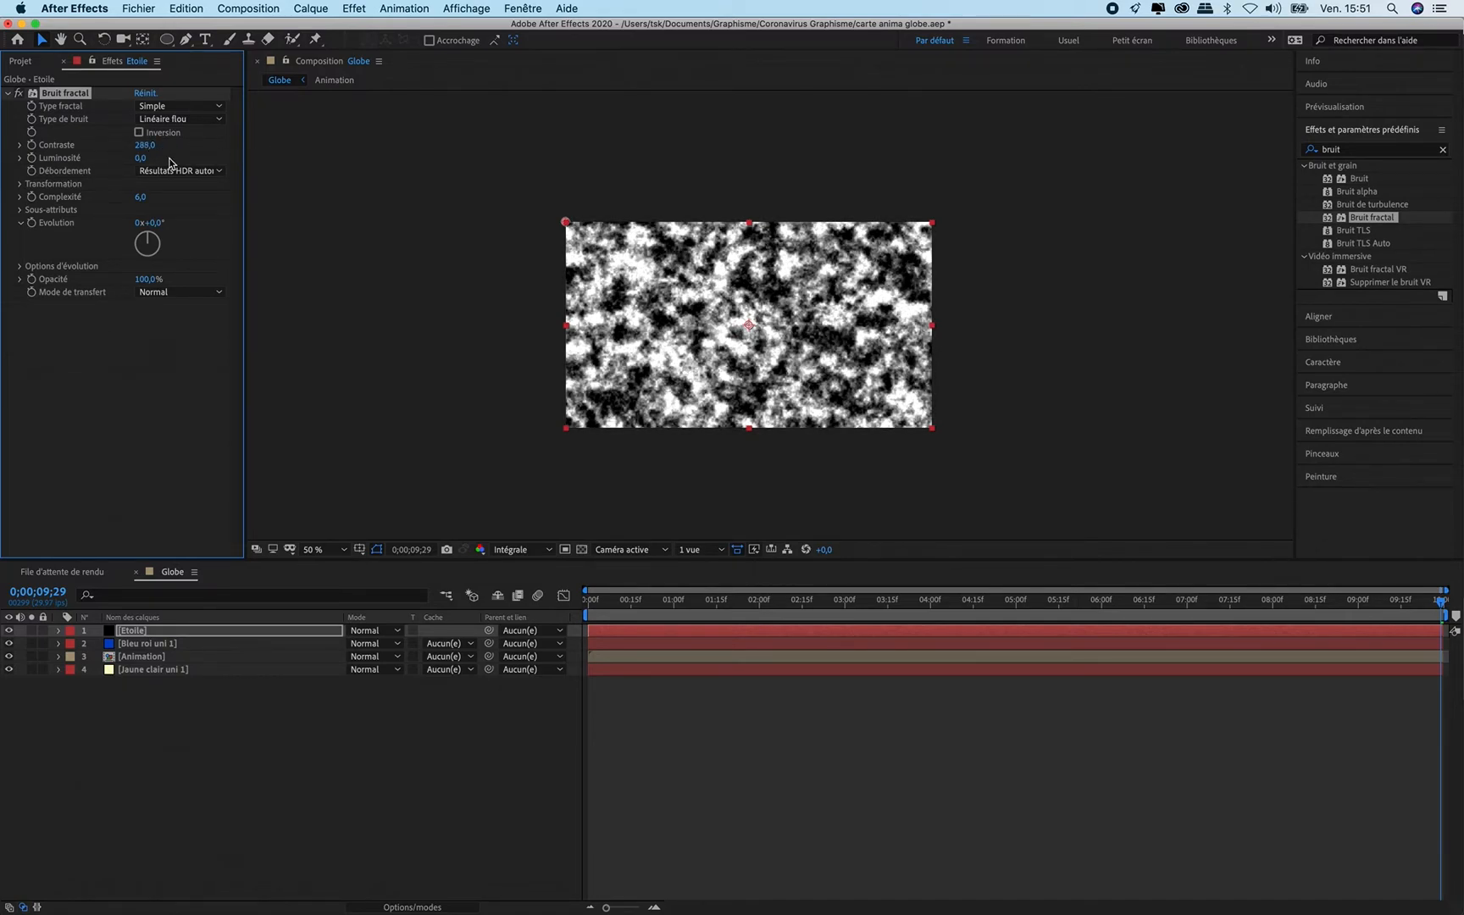
left_click_drag(141, 164, 12, 169)
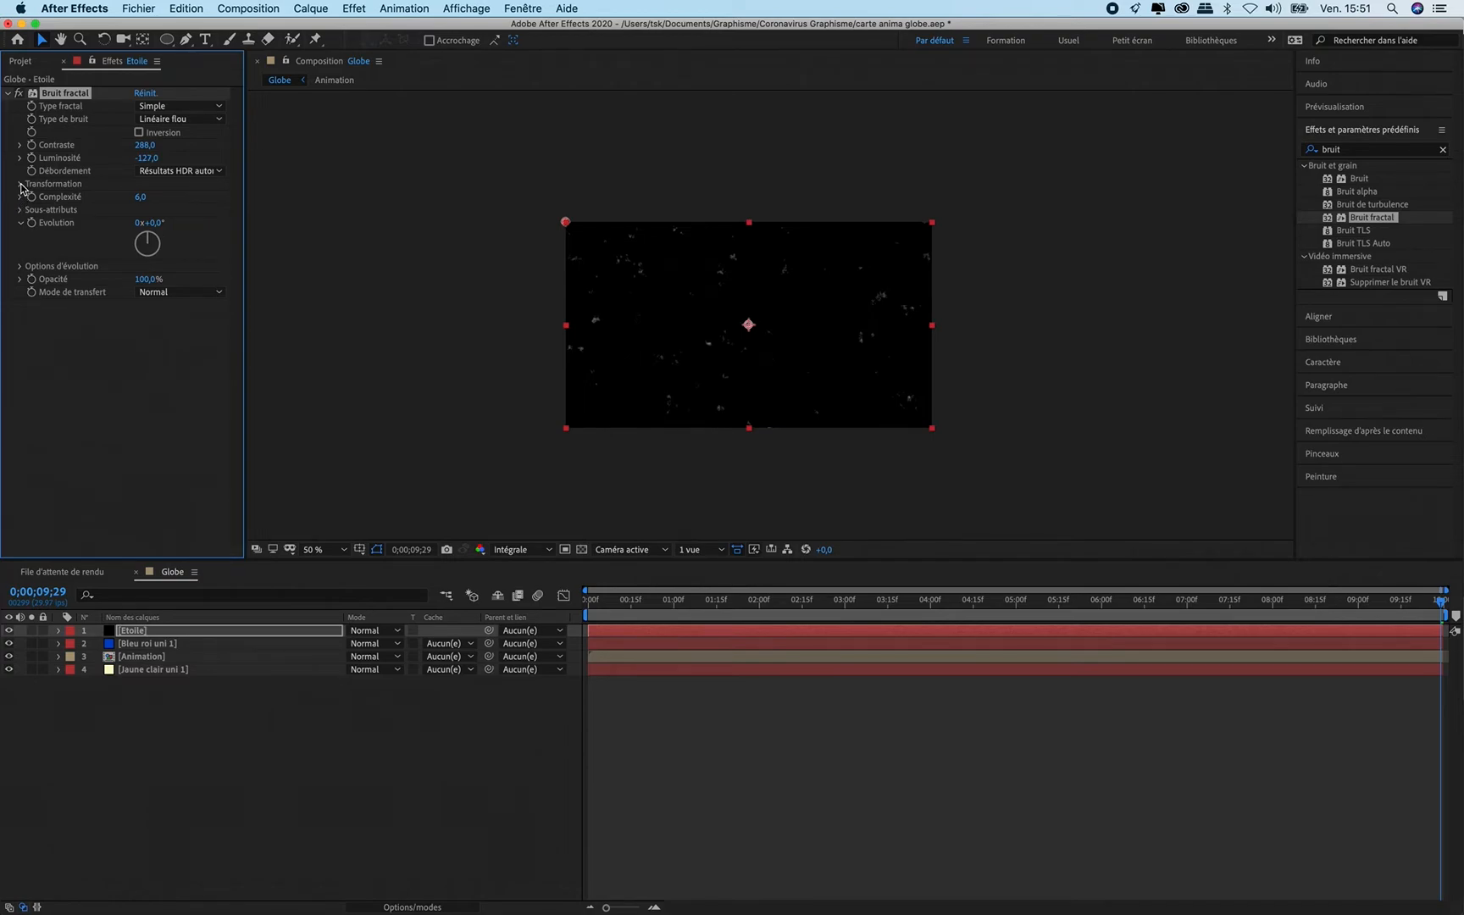
left_click(22, 184)
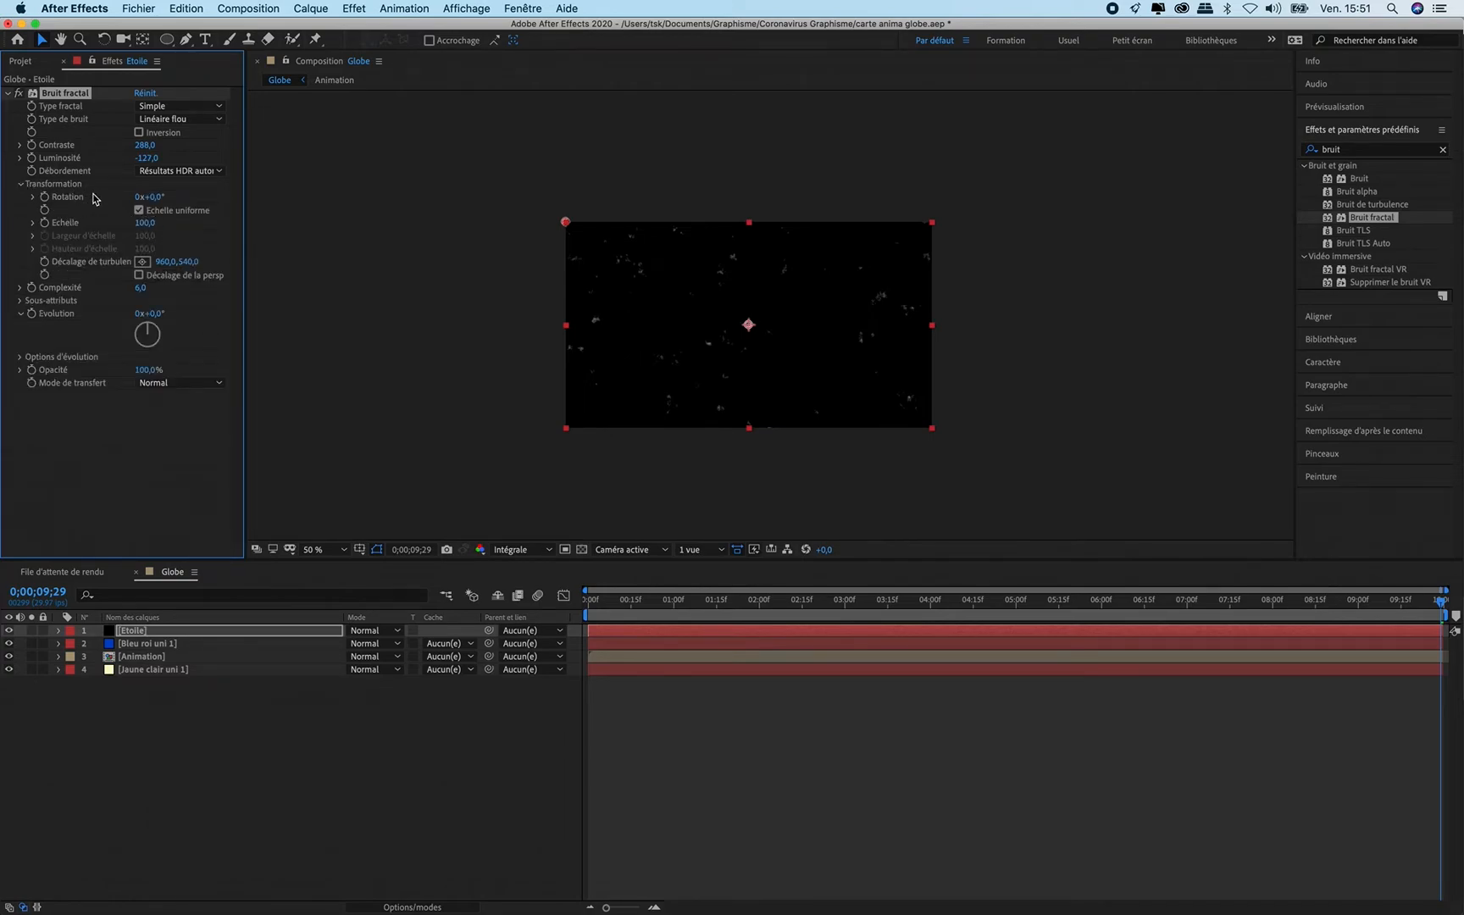
left_click_drag(149, 228, 84, 227)
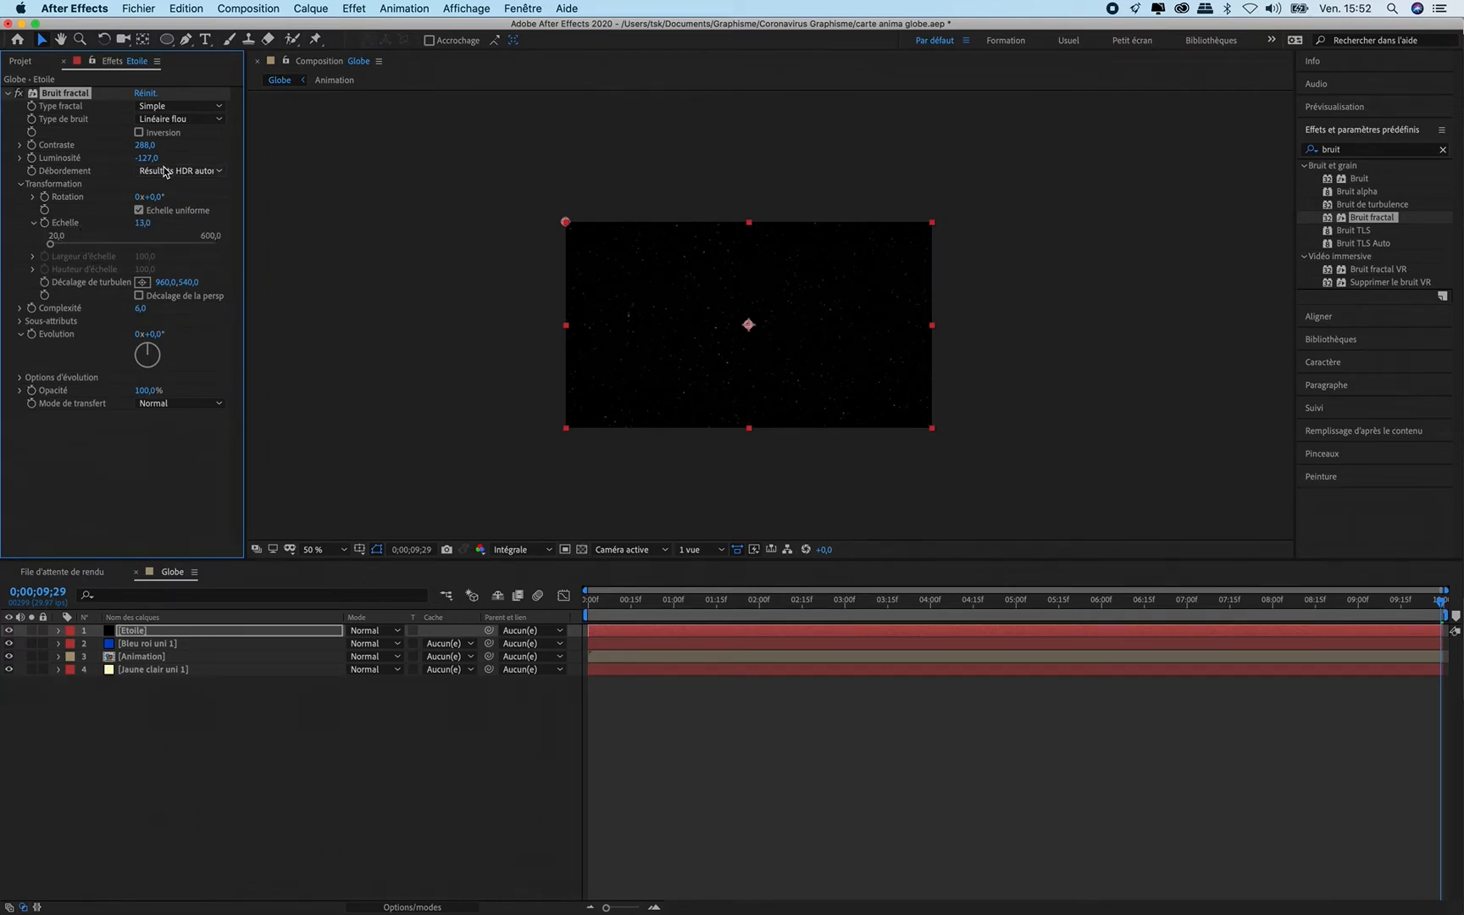
left_click_drag(148, 152, 159, 147)
left_click_drag(142, 158, 163, 153)
Step: Place the Etoile layer directly beneath the Animation layer and set its blending mode to Ecran
left_click_drag(132, 633, 142, 663)
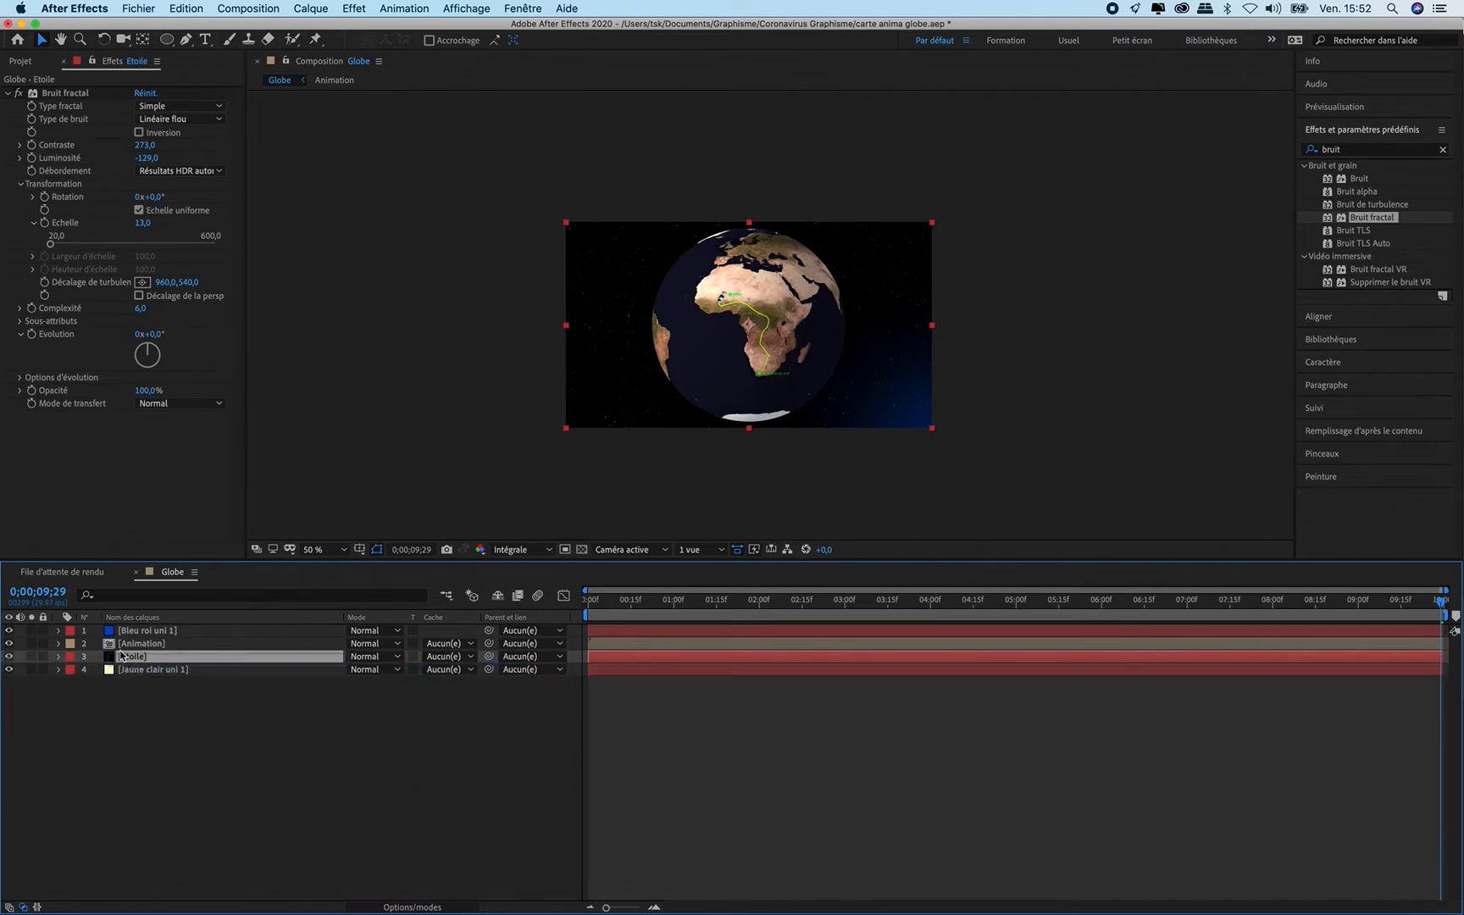
left_click(370, 660)
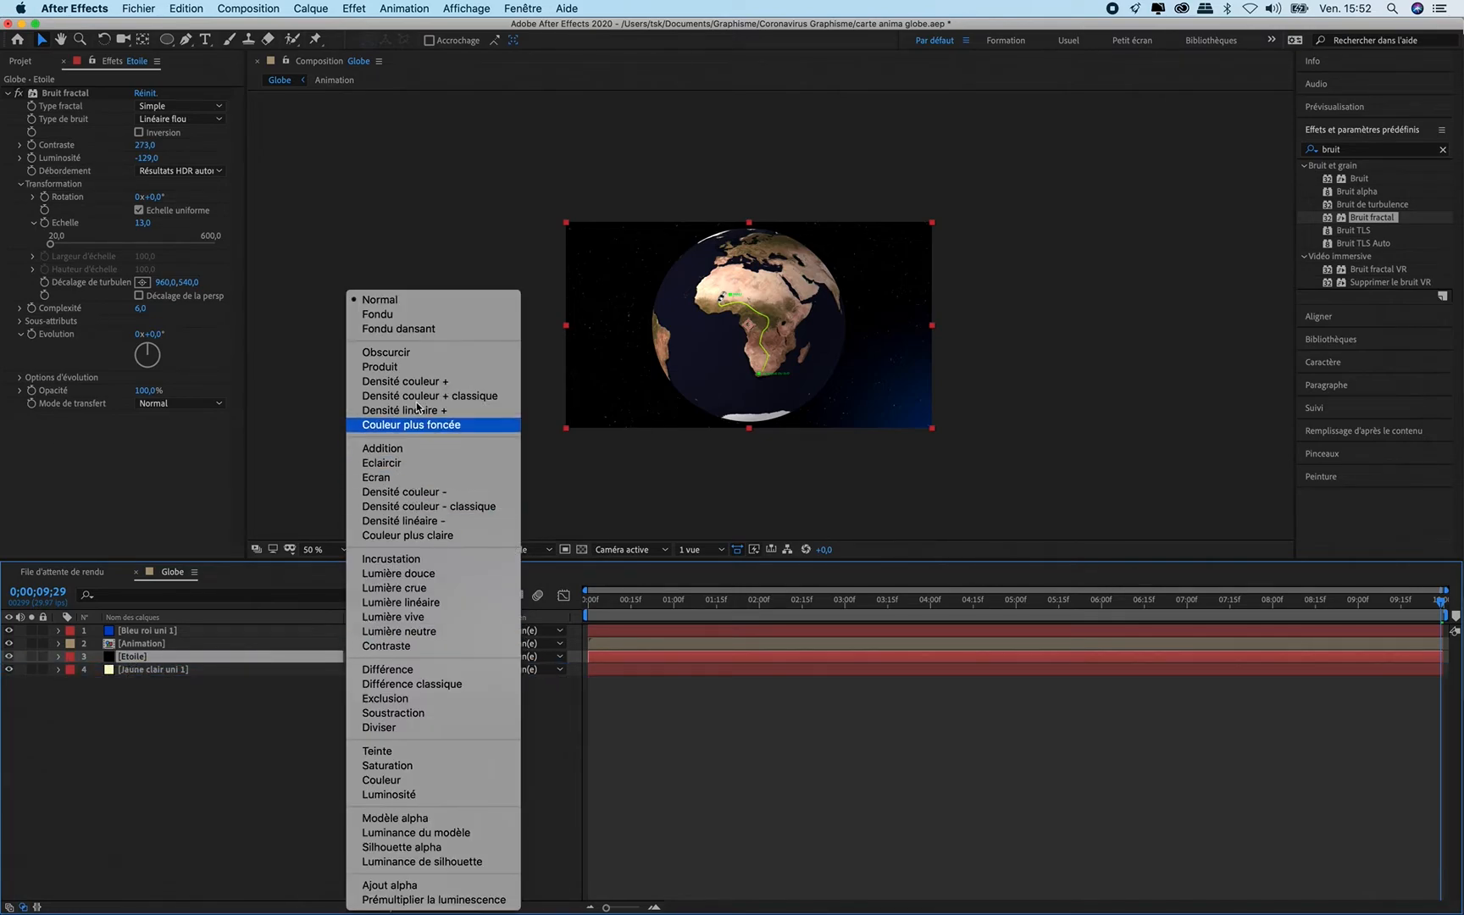
left_click(410, 480)
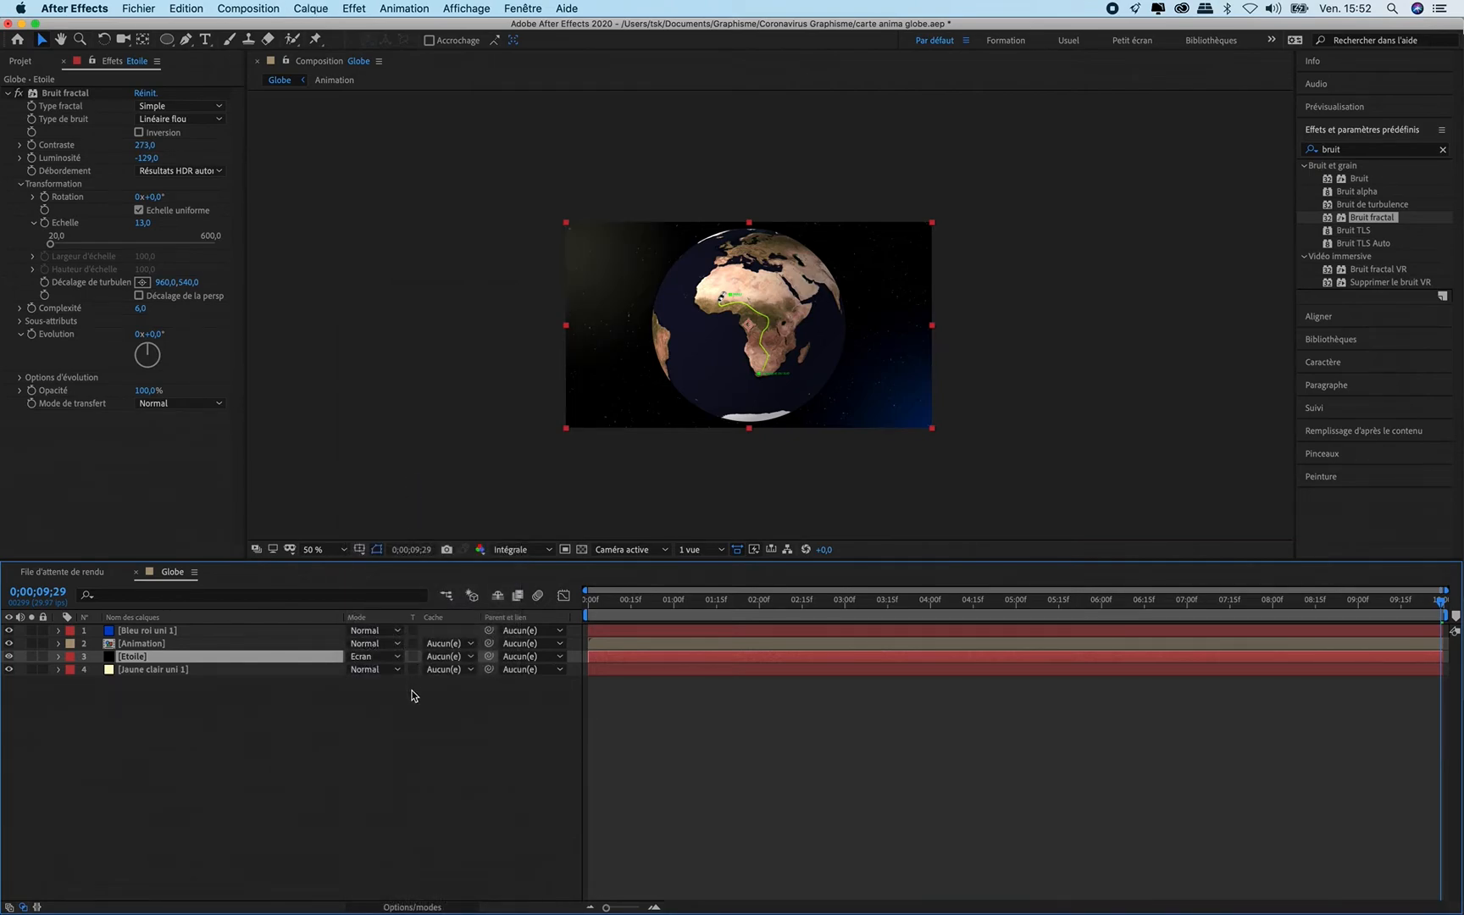
left_click(406, 906)
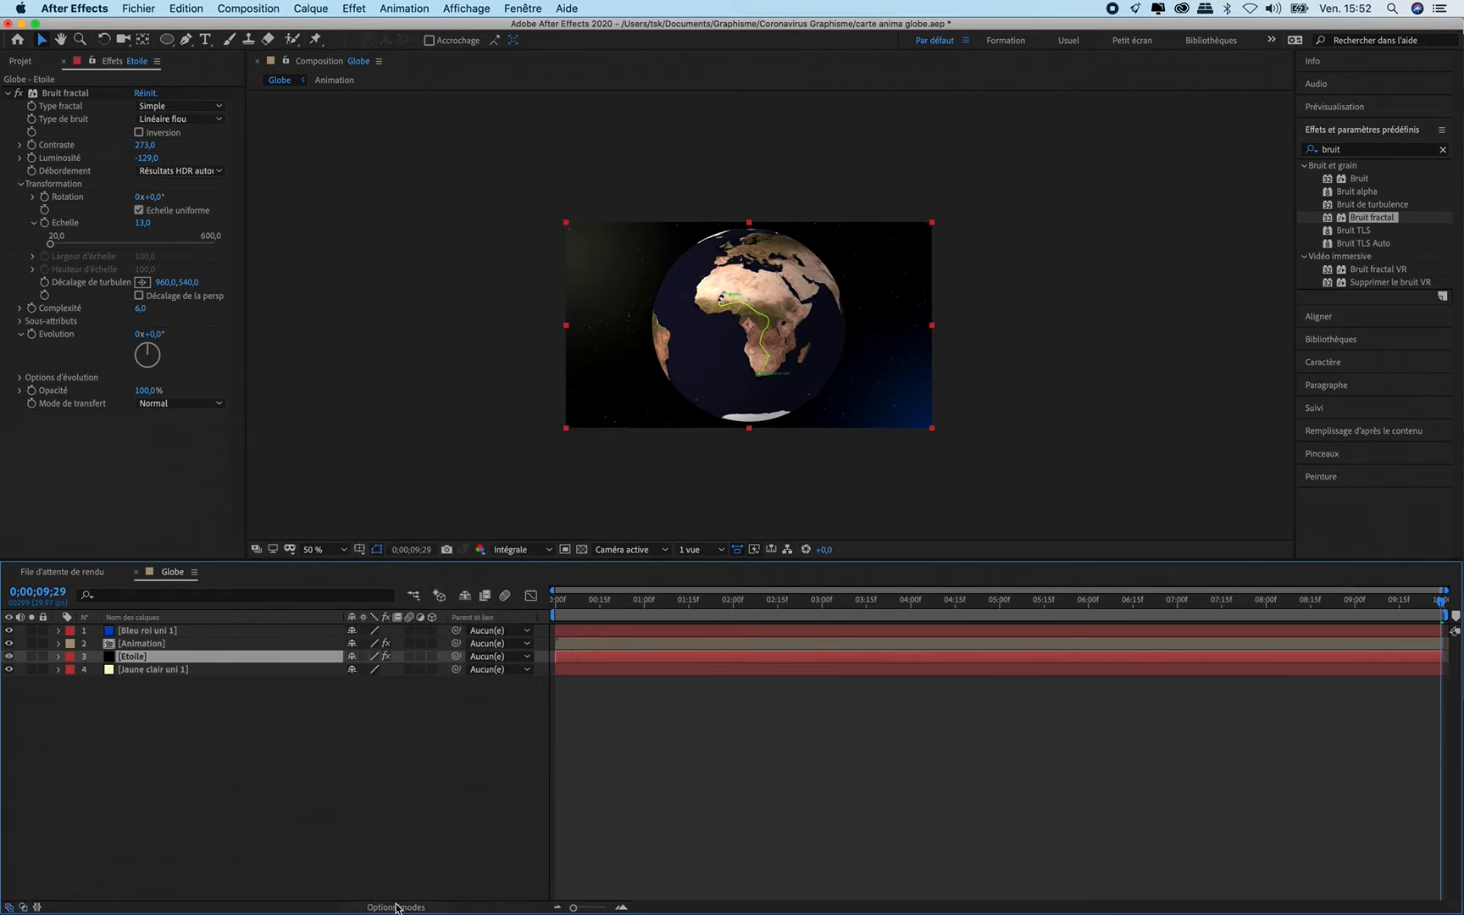
left_click(406, 907)
left_click(406, 907)
left_click(406, 908)
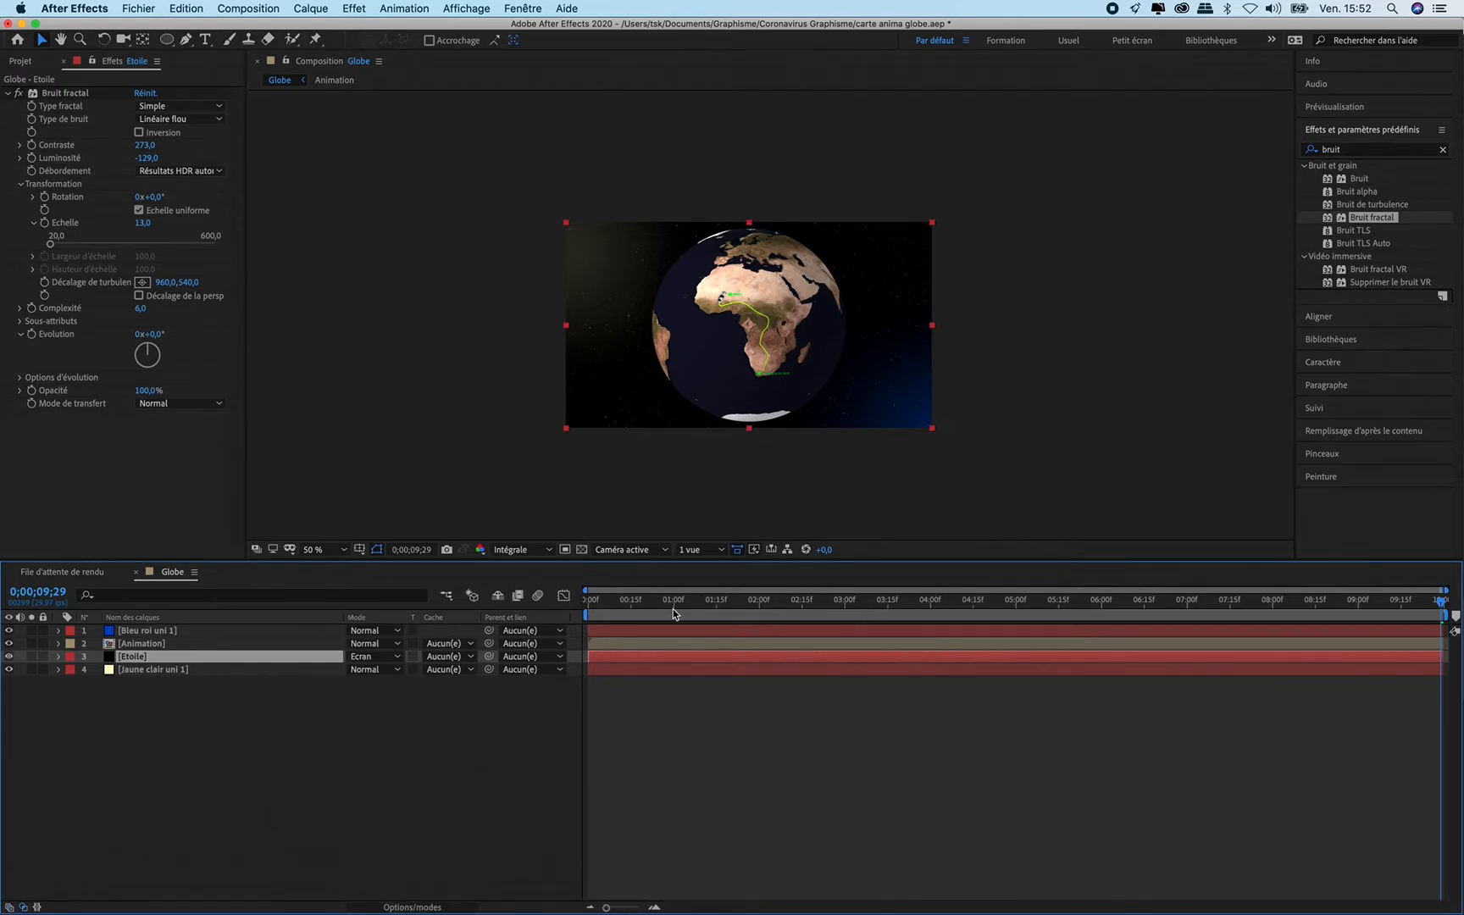
Step: Scrub through the finished Globe composition, preview it from the first frame, and stop to inspect the car's route
left_click_drag(619, 605, 1443, 657)
left_click_drag(611, 602, 555, 614)
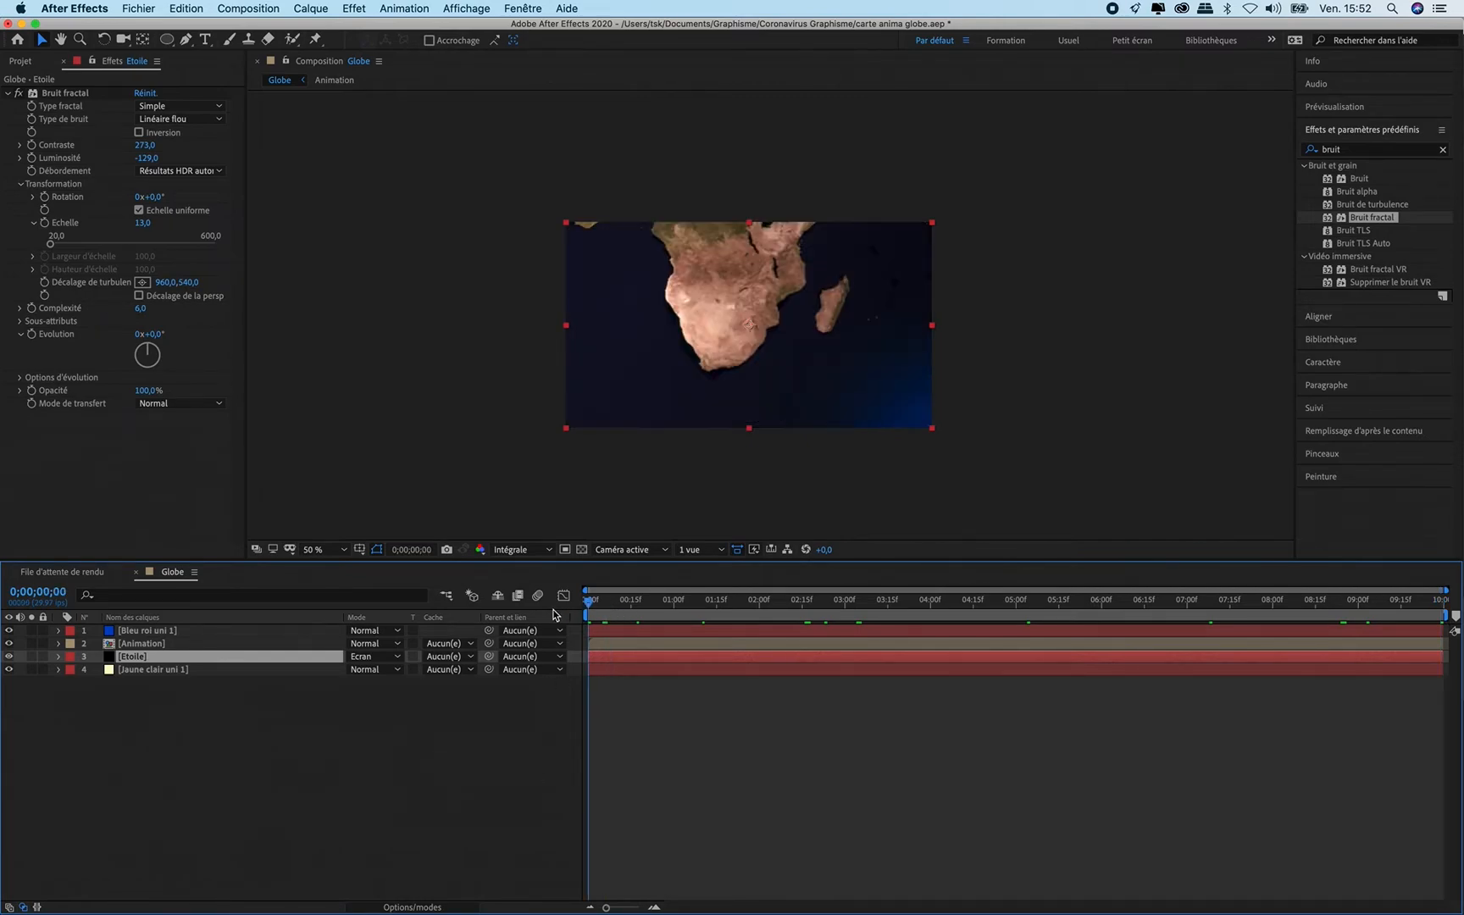
left_click(1335, 108)
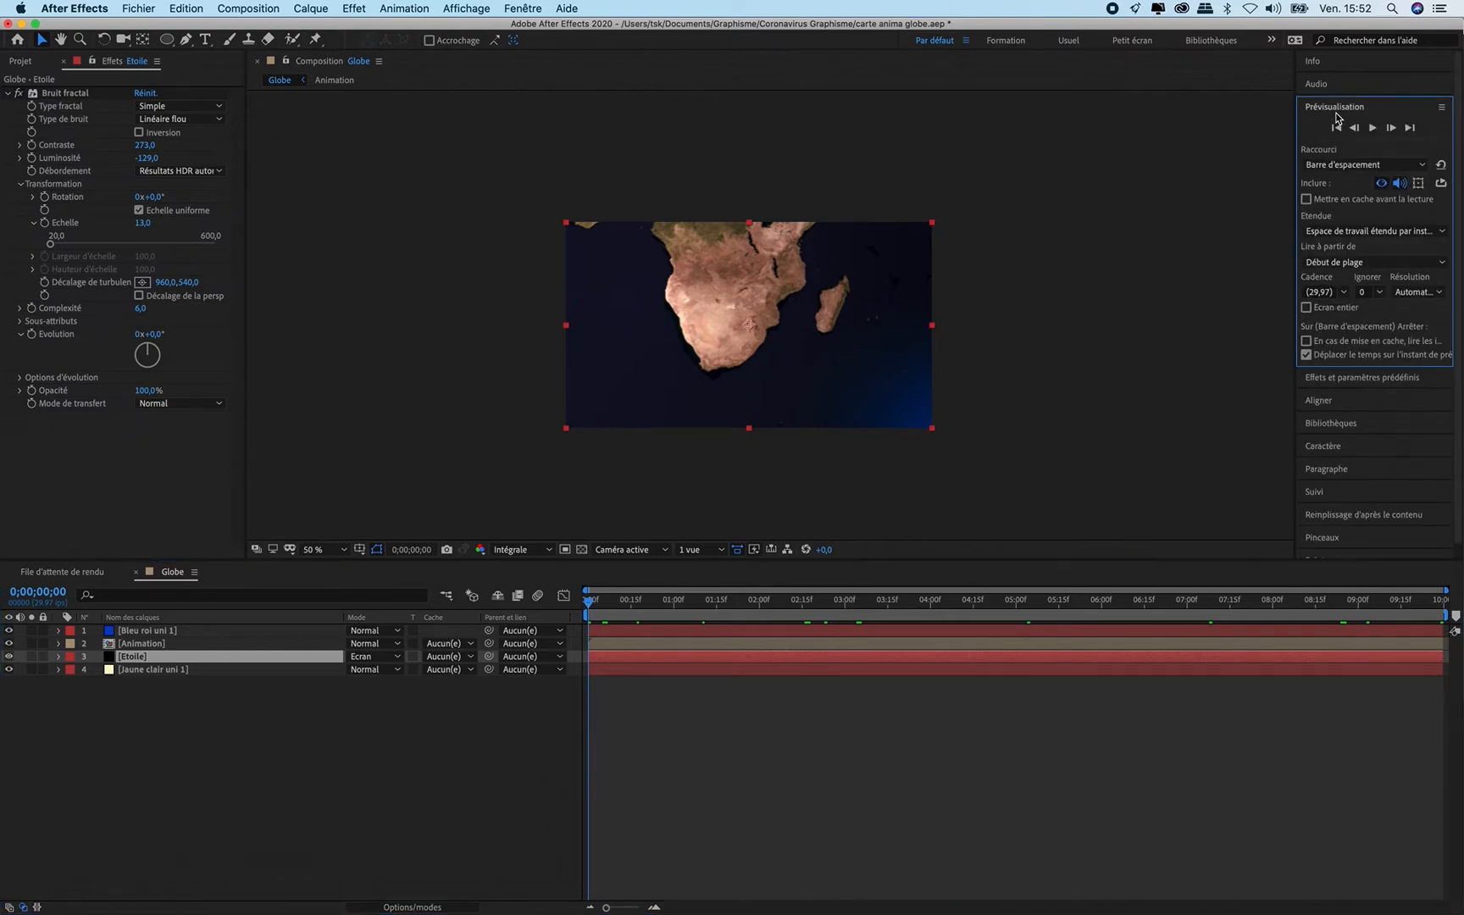
left_click(1374, 128)
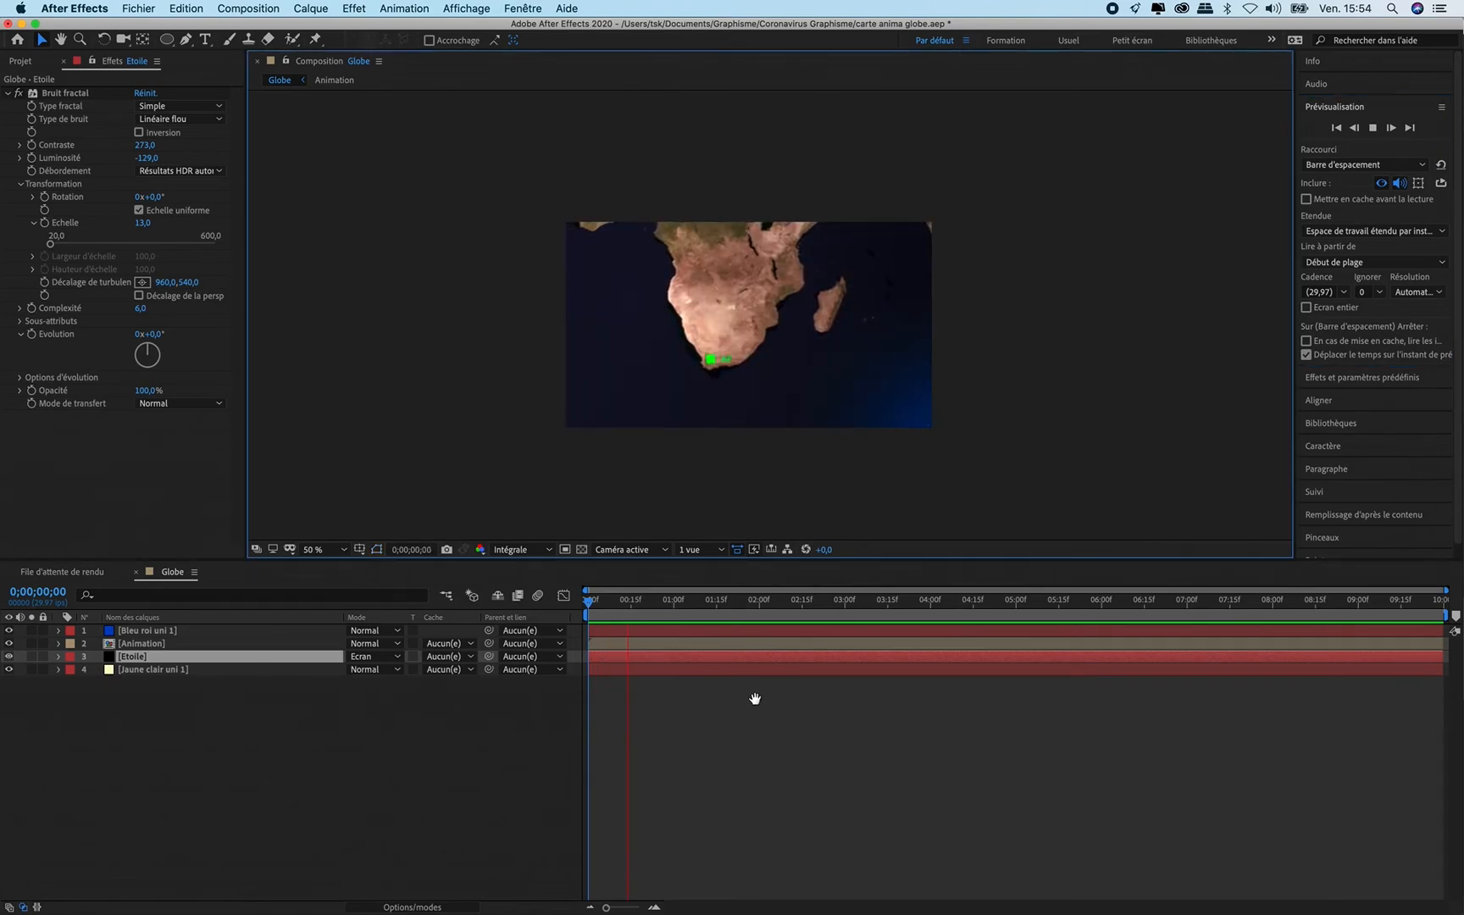
left_click(710, 611)
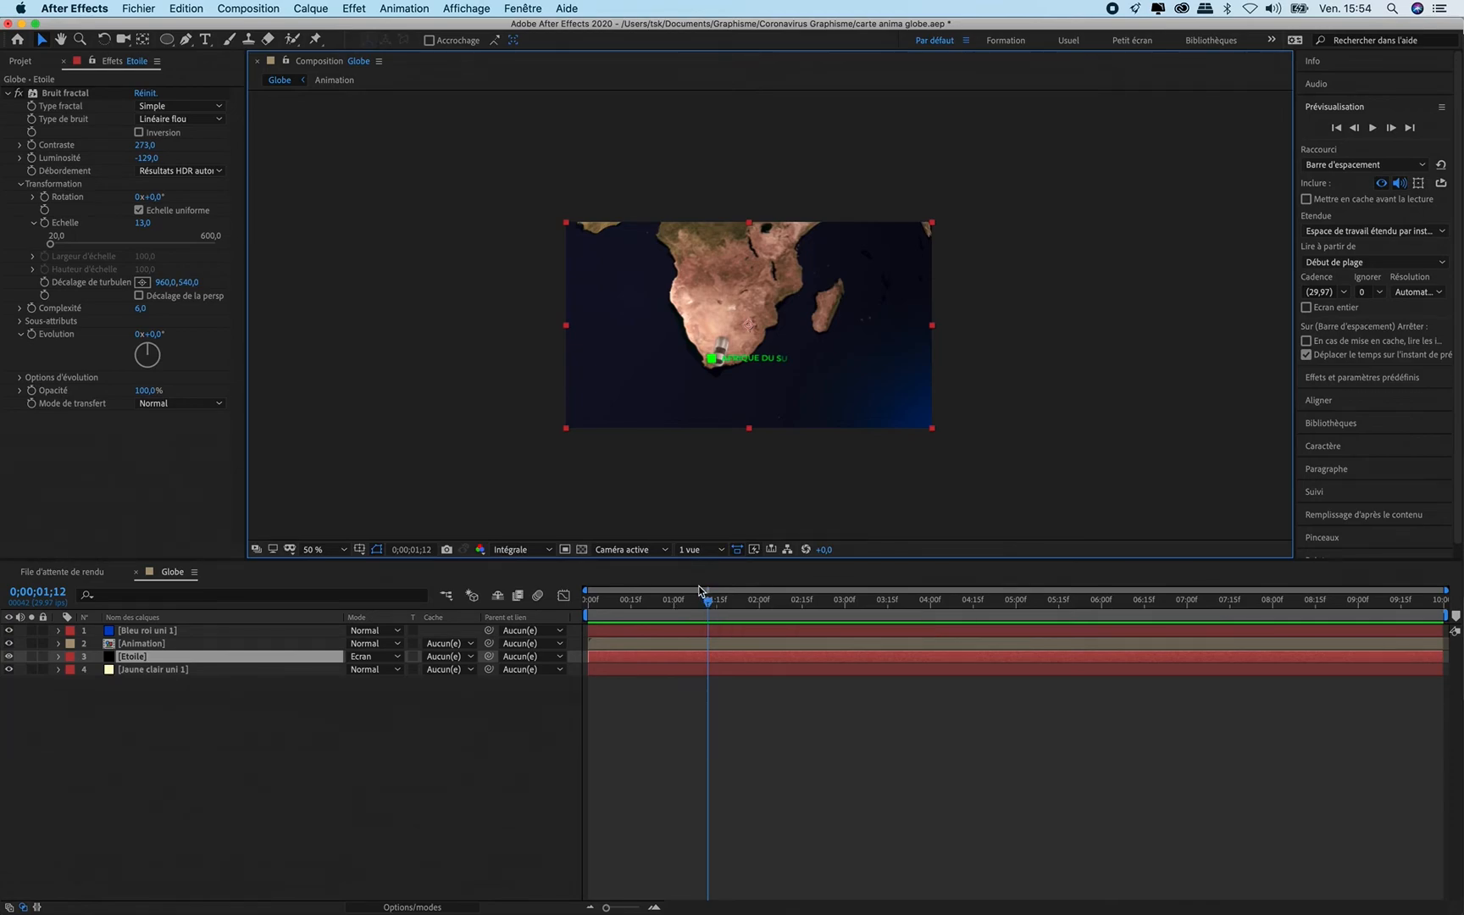
left_click_drag(712, 607, 852, 610)
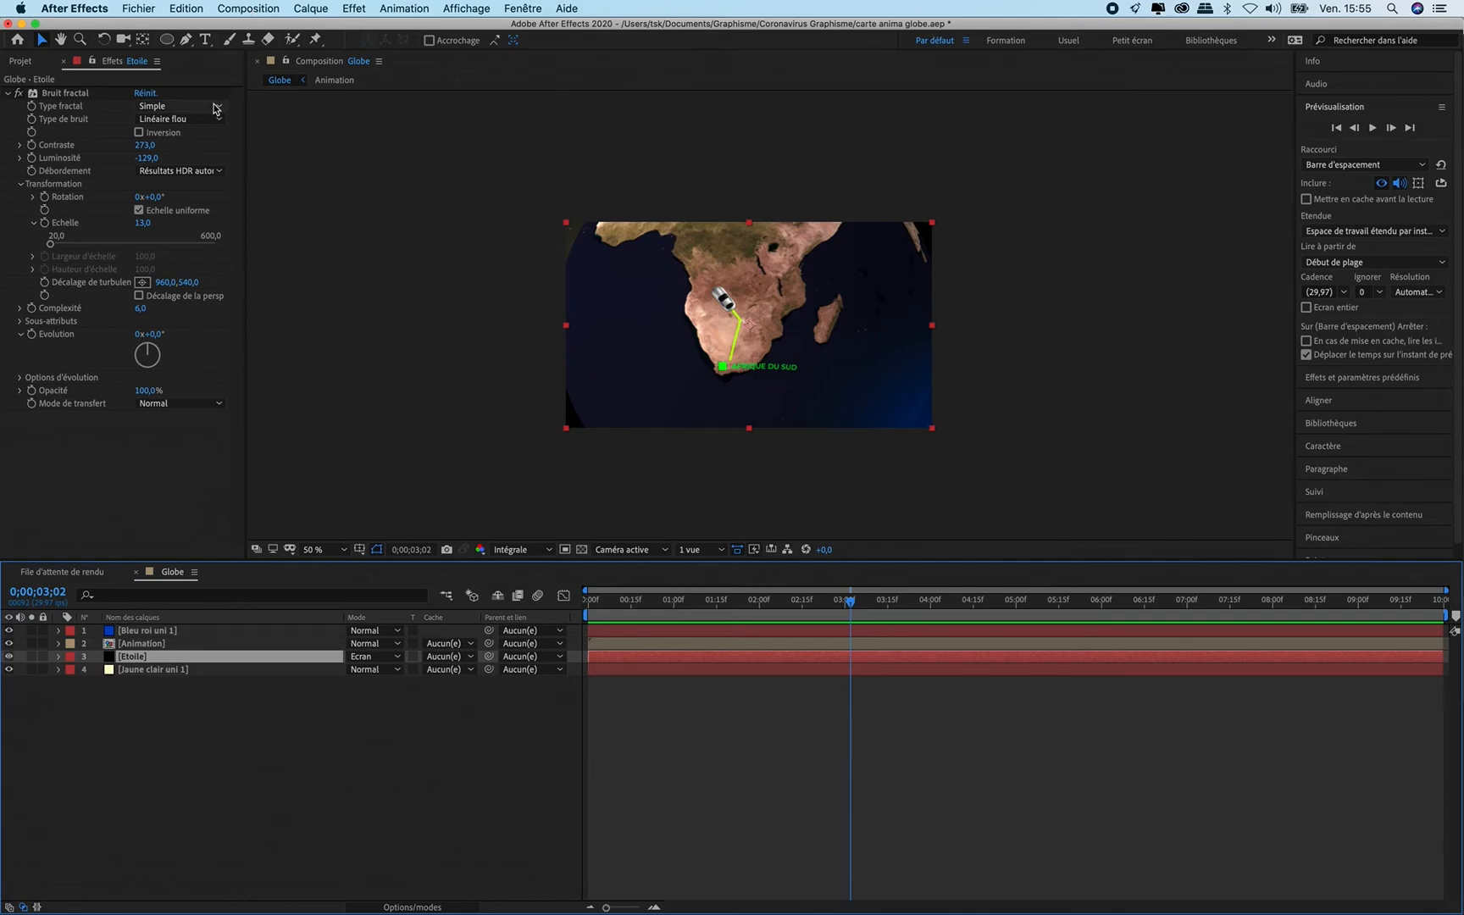
Step: Add the Globe composition to the render queue and remove it again
left_click(271, 7)
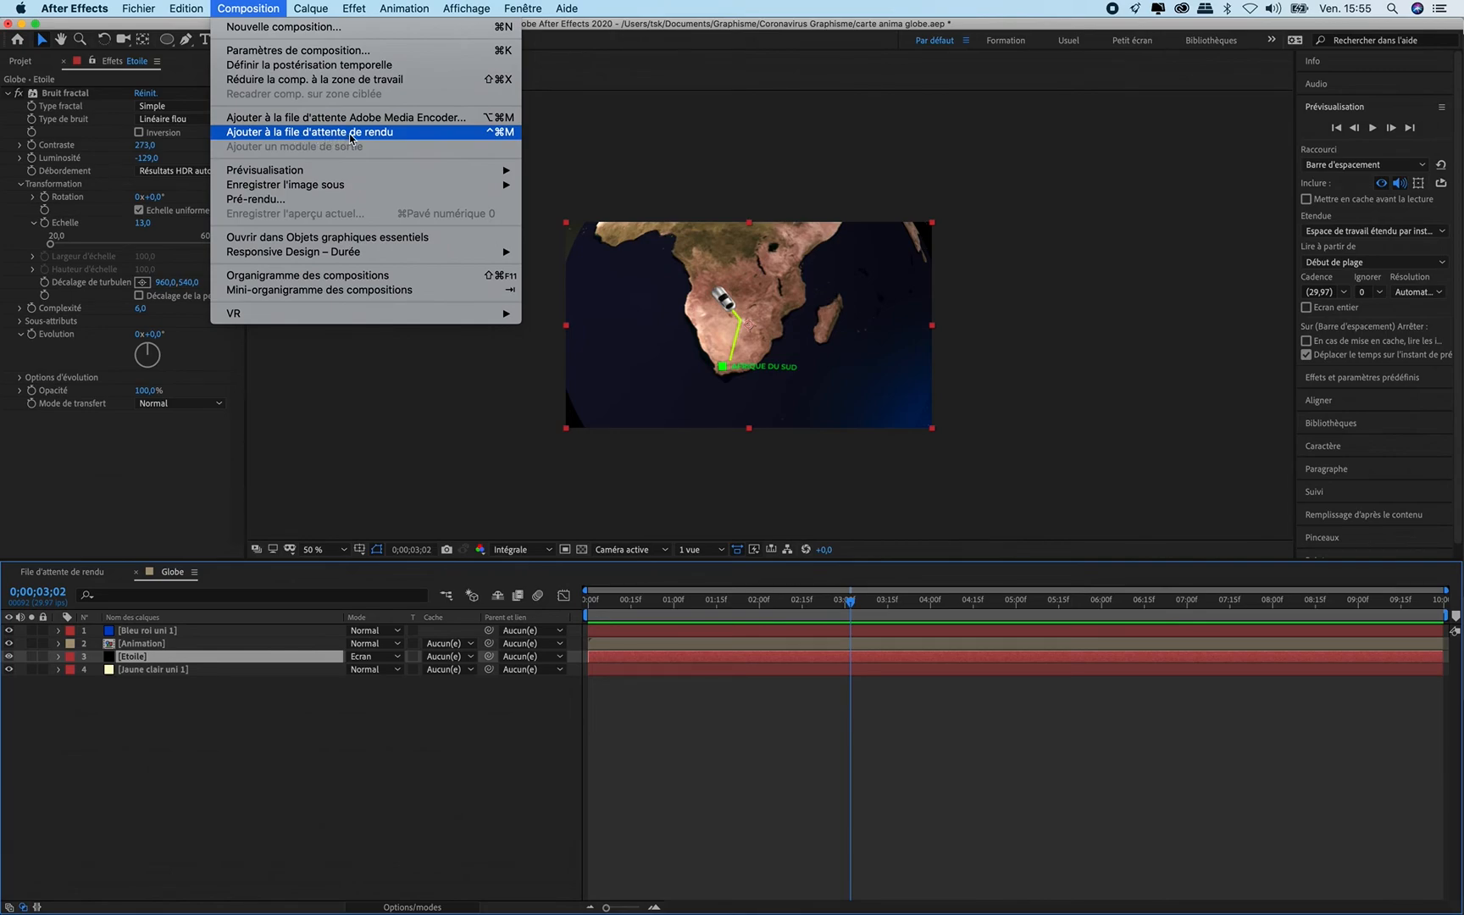
left_click(352, 134)
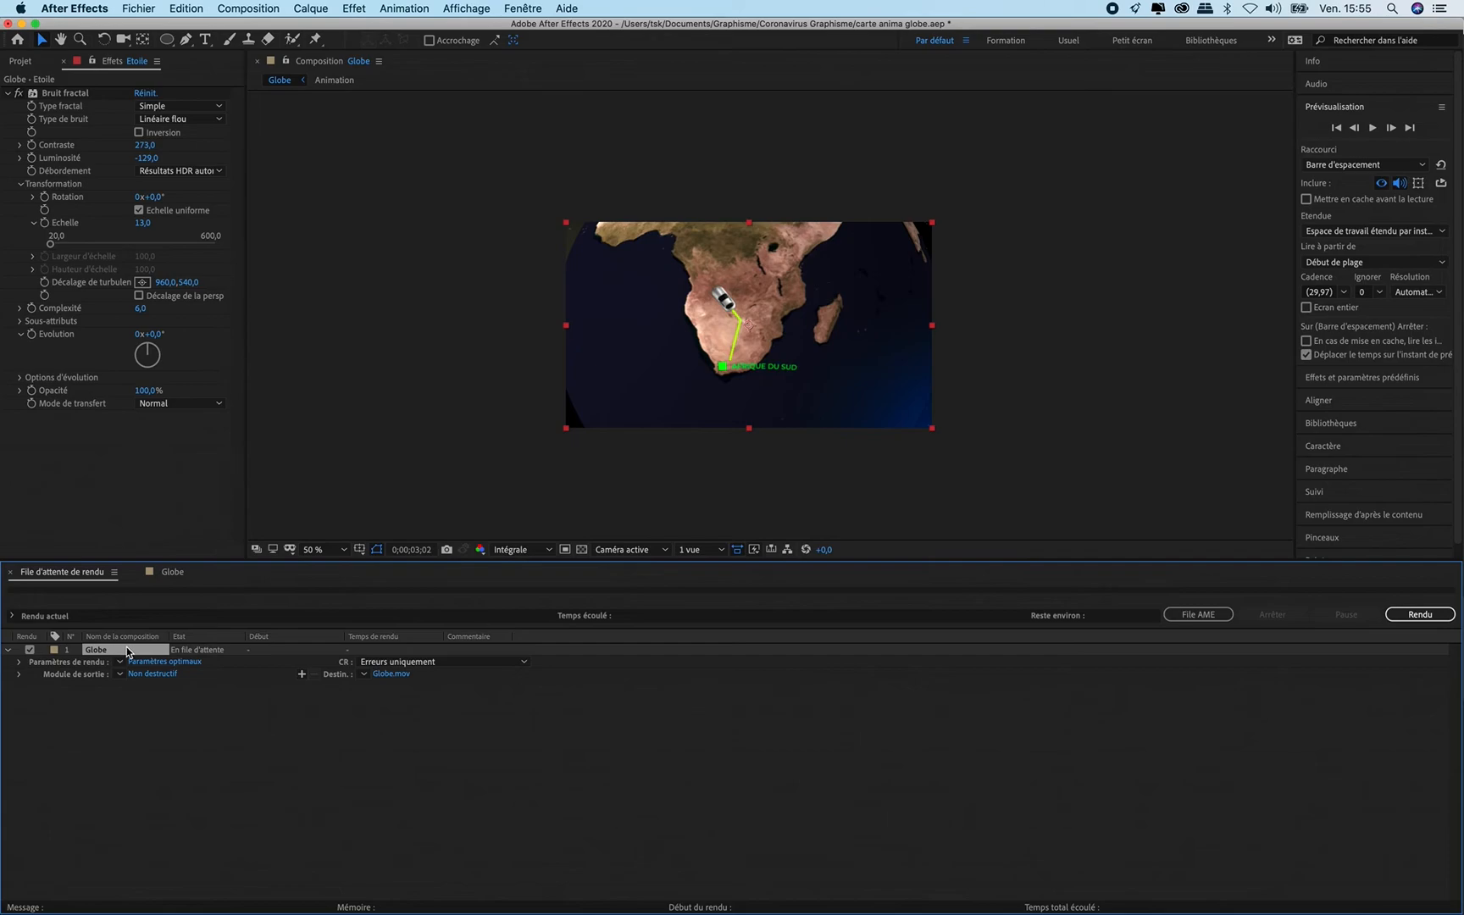
key("Delete")
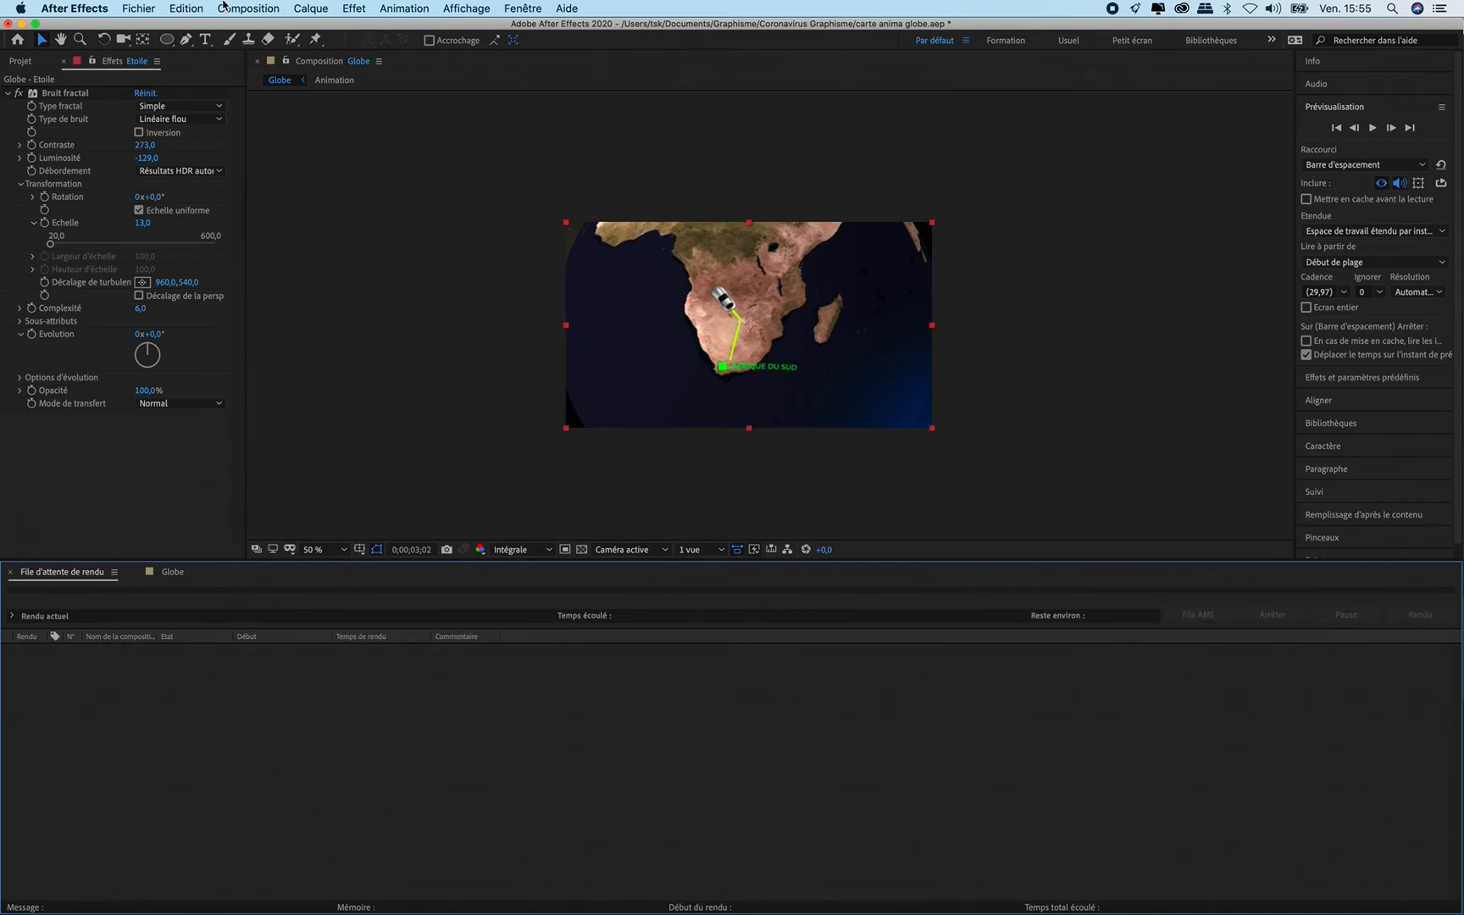
left_click(223, 6)
mouse_move(142, 14)
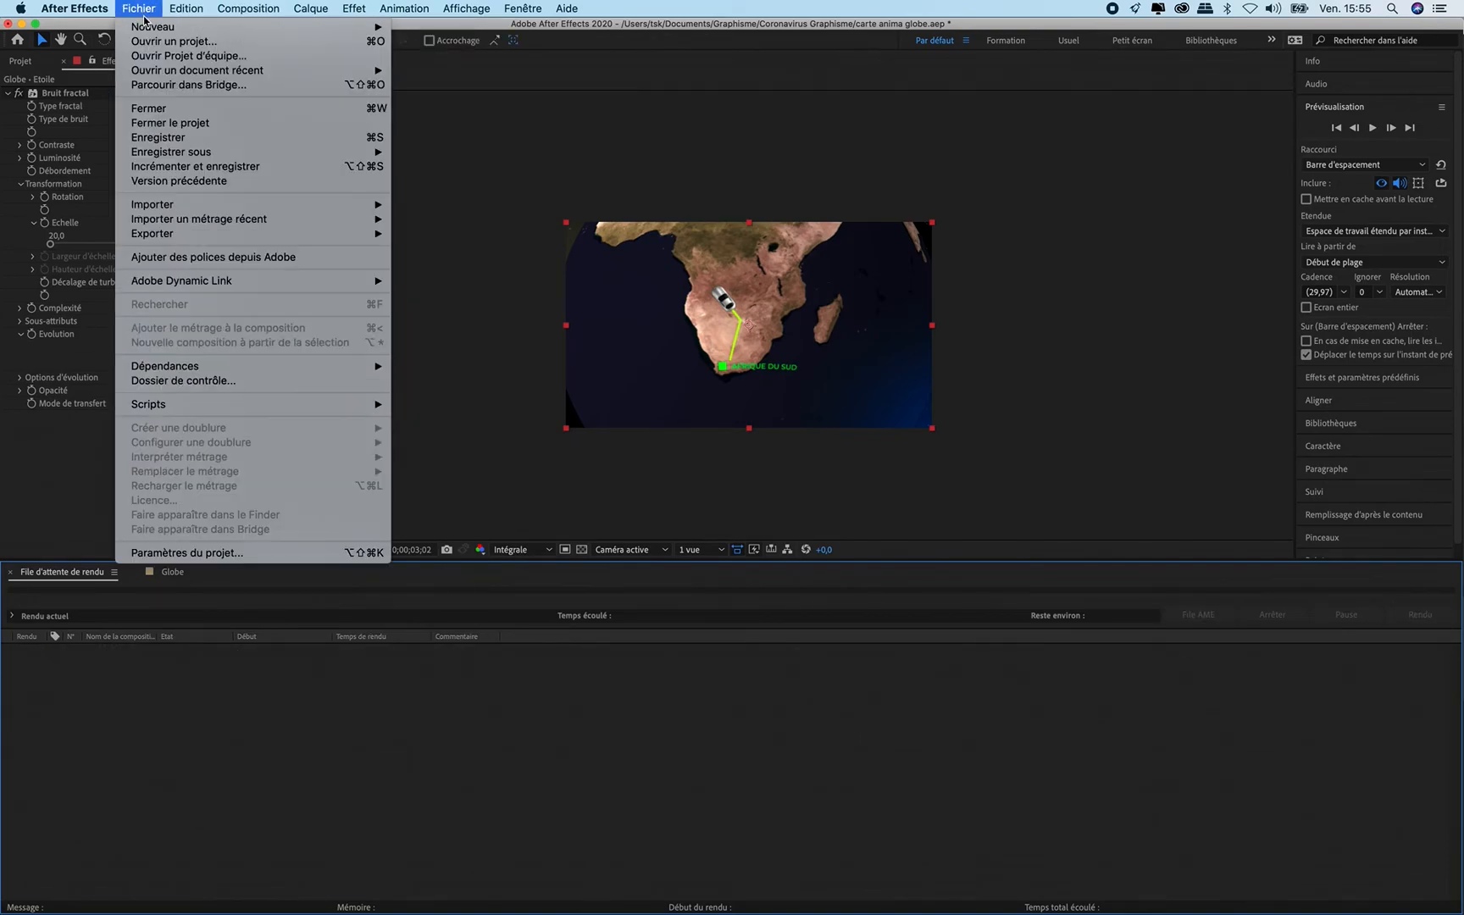
mouse_move(254, 233)
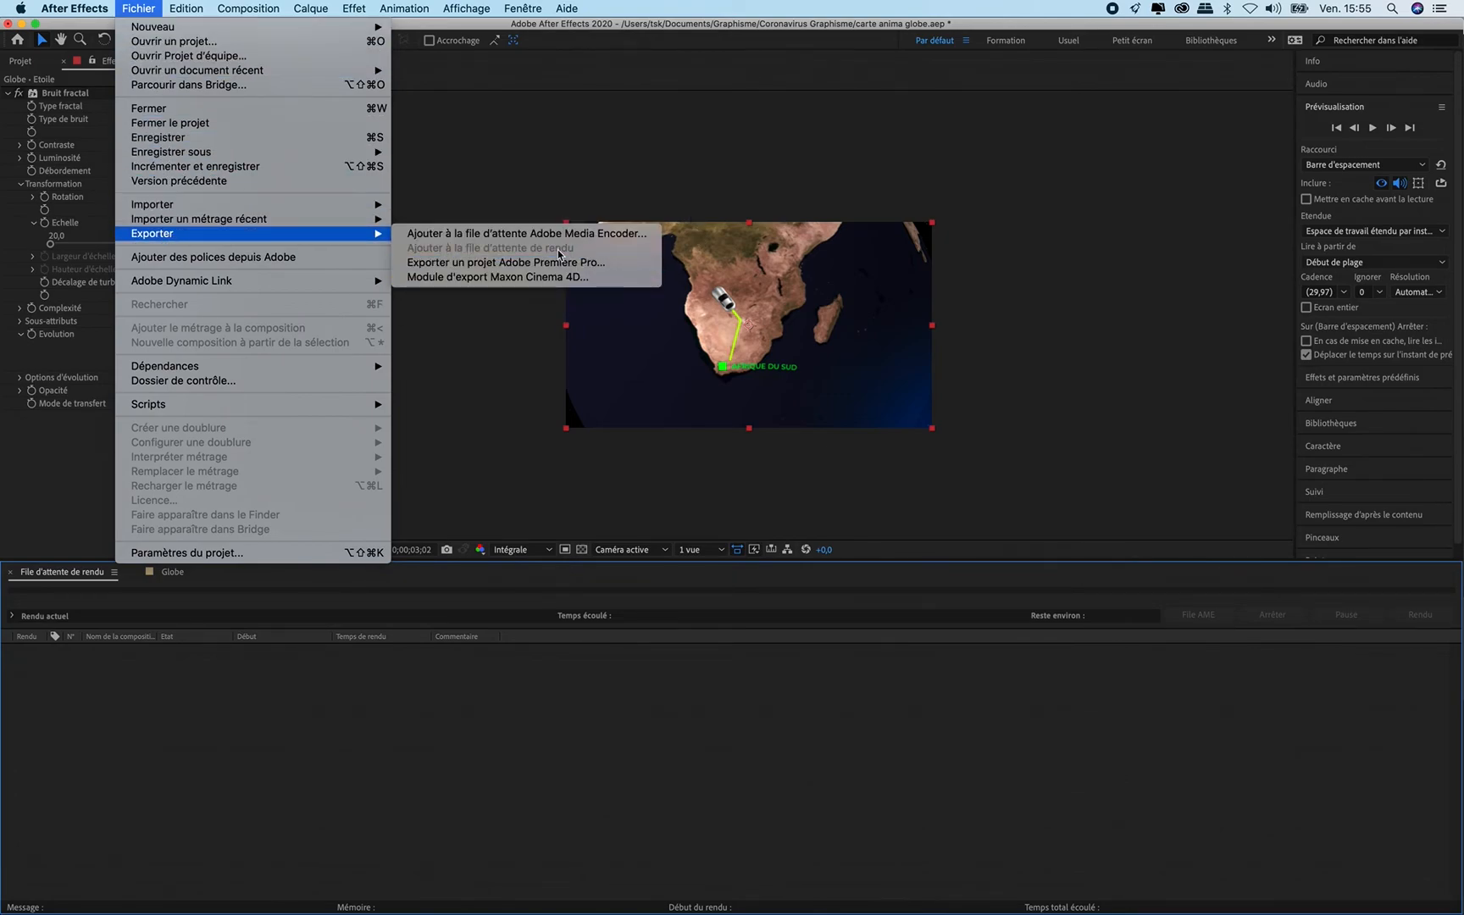
left_click(302, 721)
Step: Make the Globe composition active and add it to the render queue
left_click(410, 414)
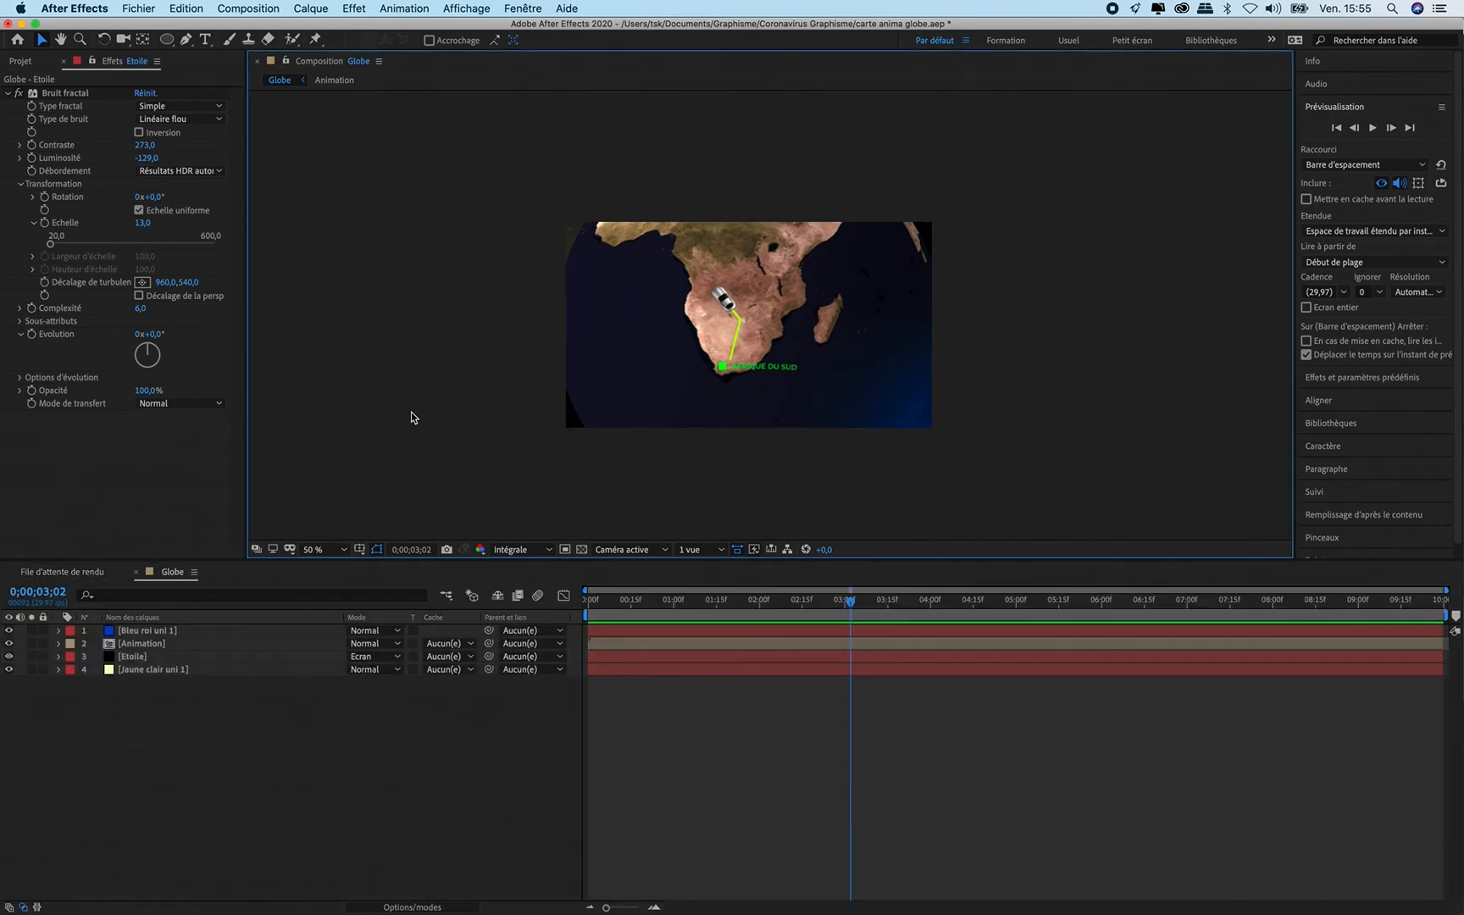
left_click(139, 8)
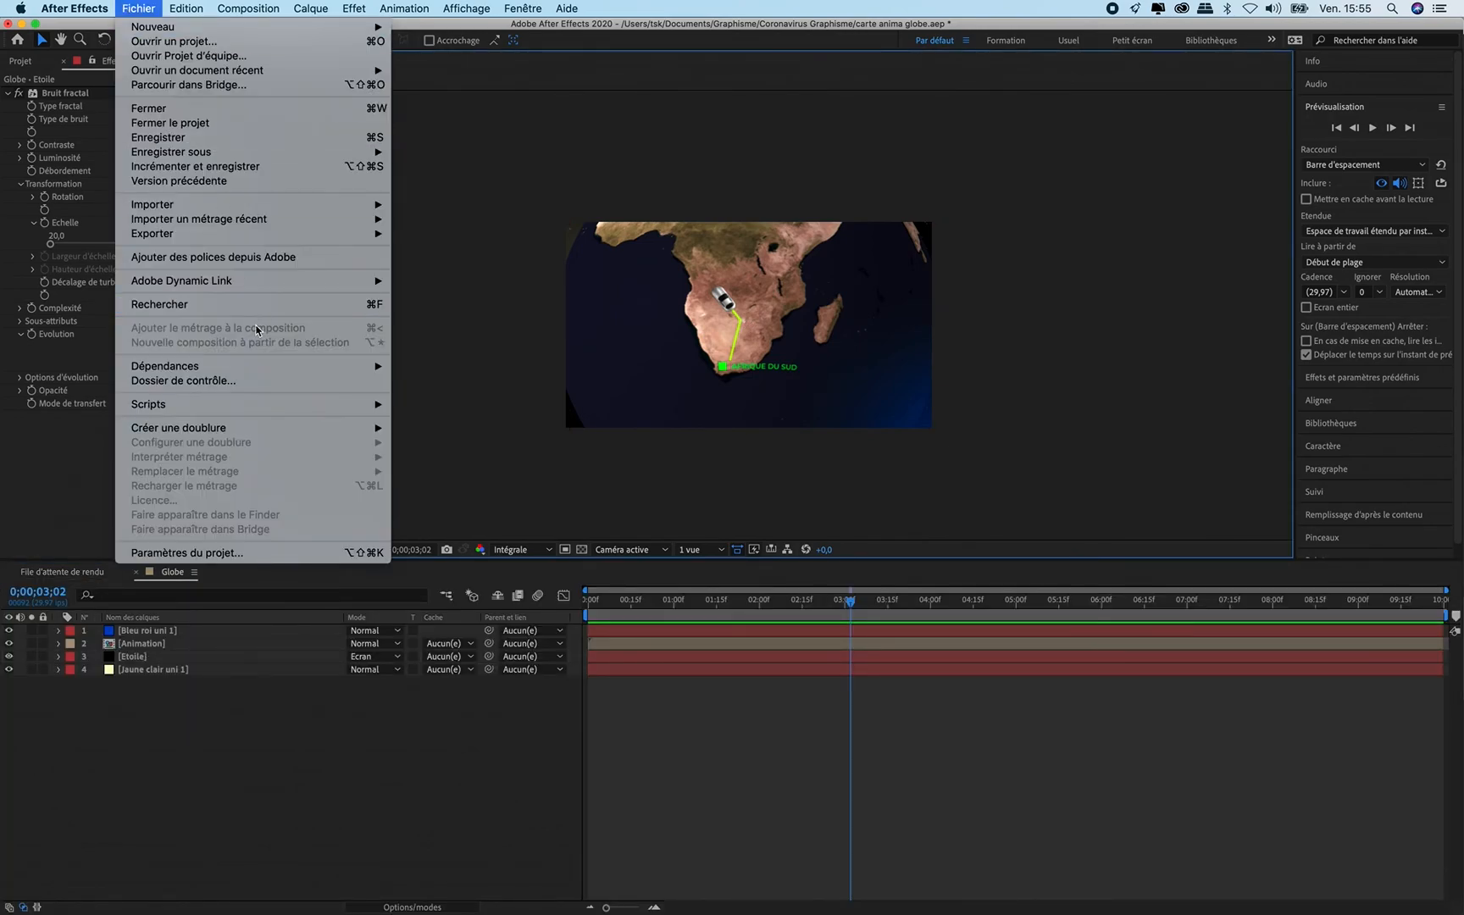
left_click(290, 769)
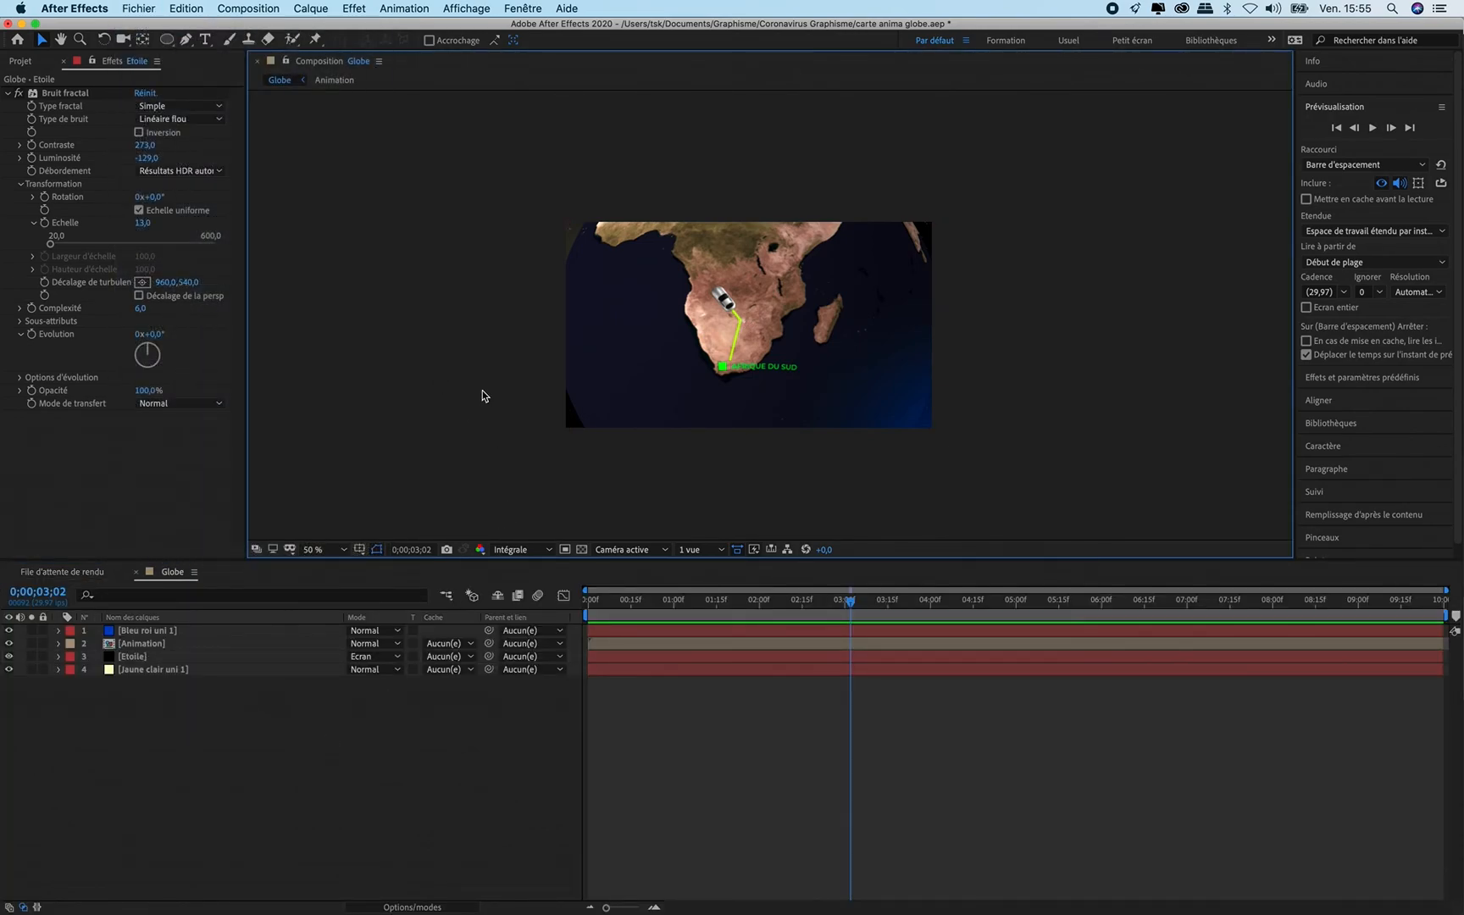
left_click(127, 8)
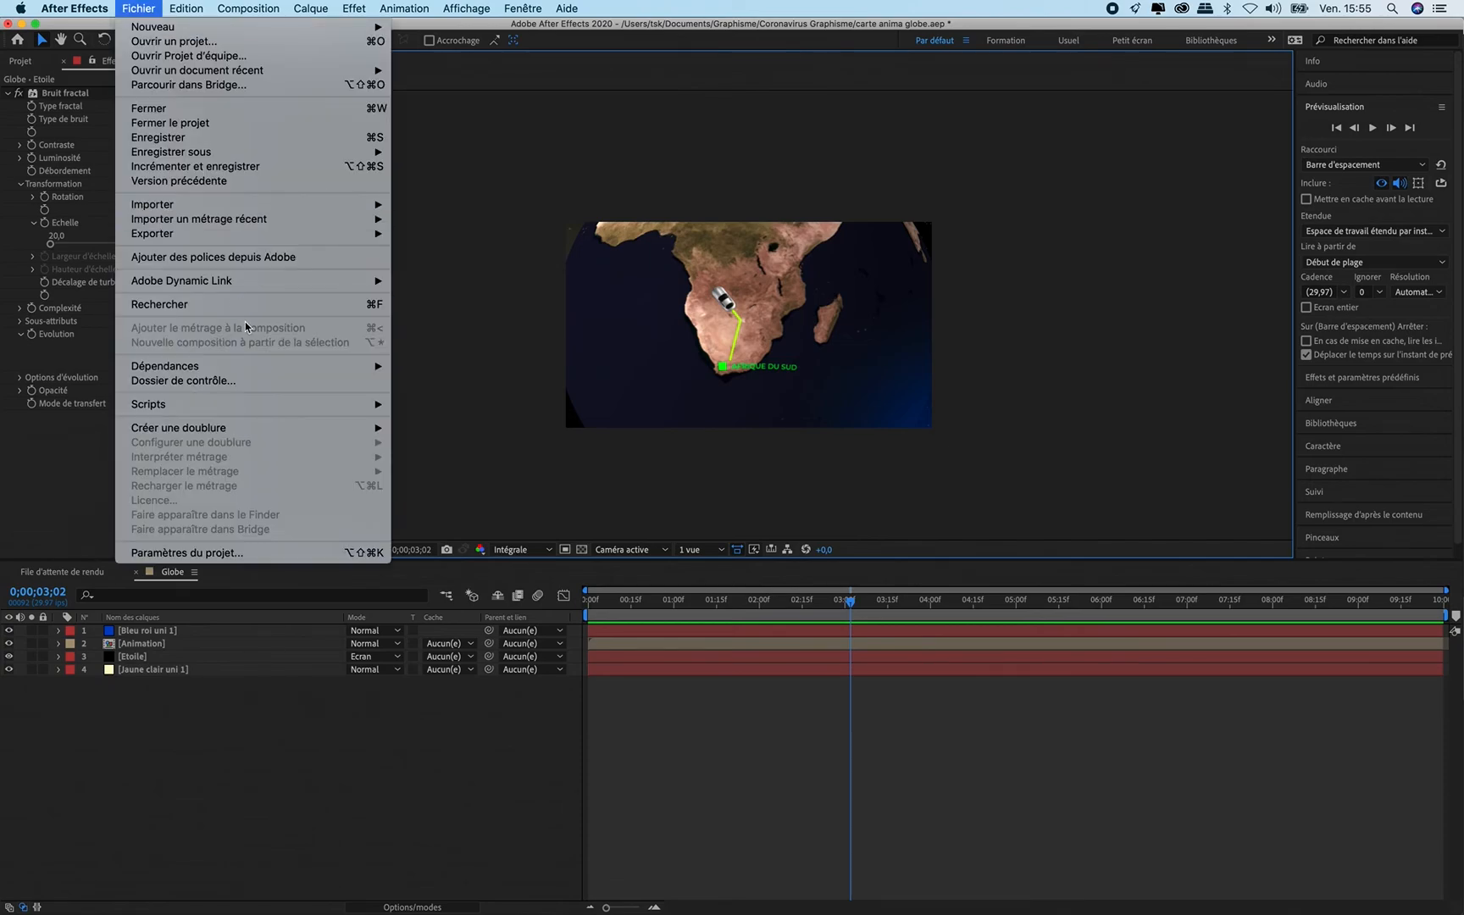
mouse_move(298, 233)
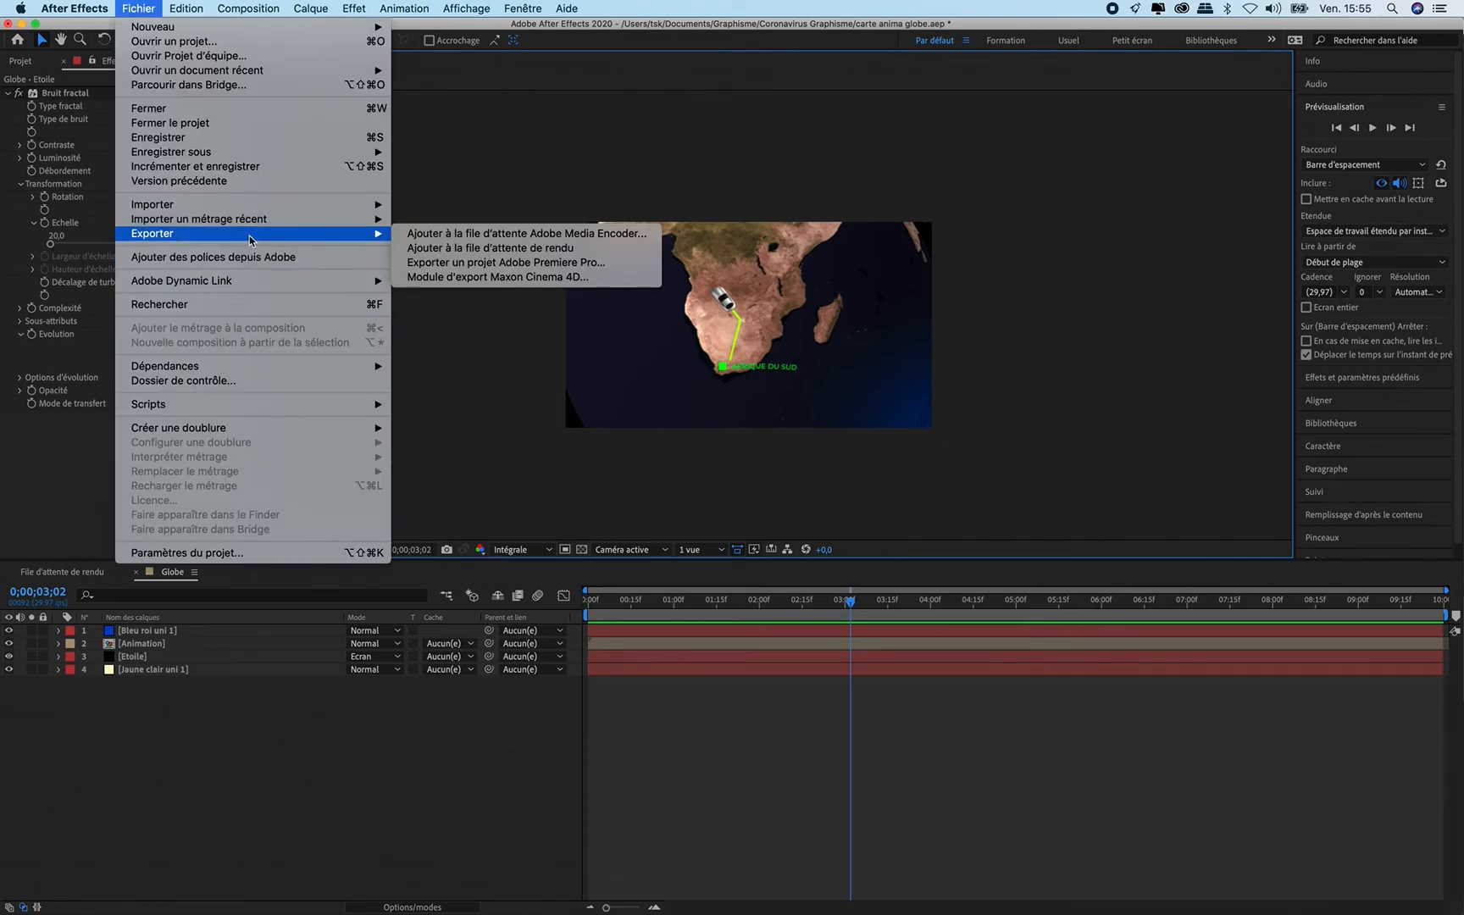
left_click(498, 250)
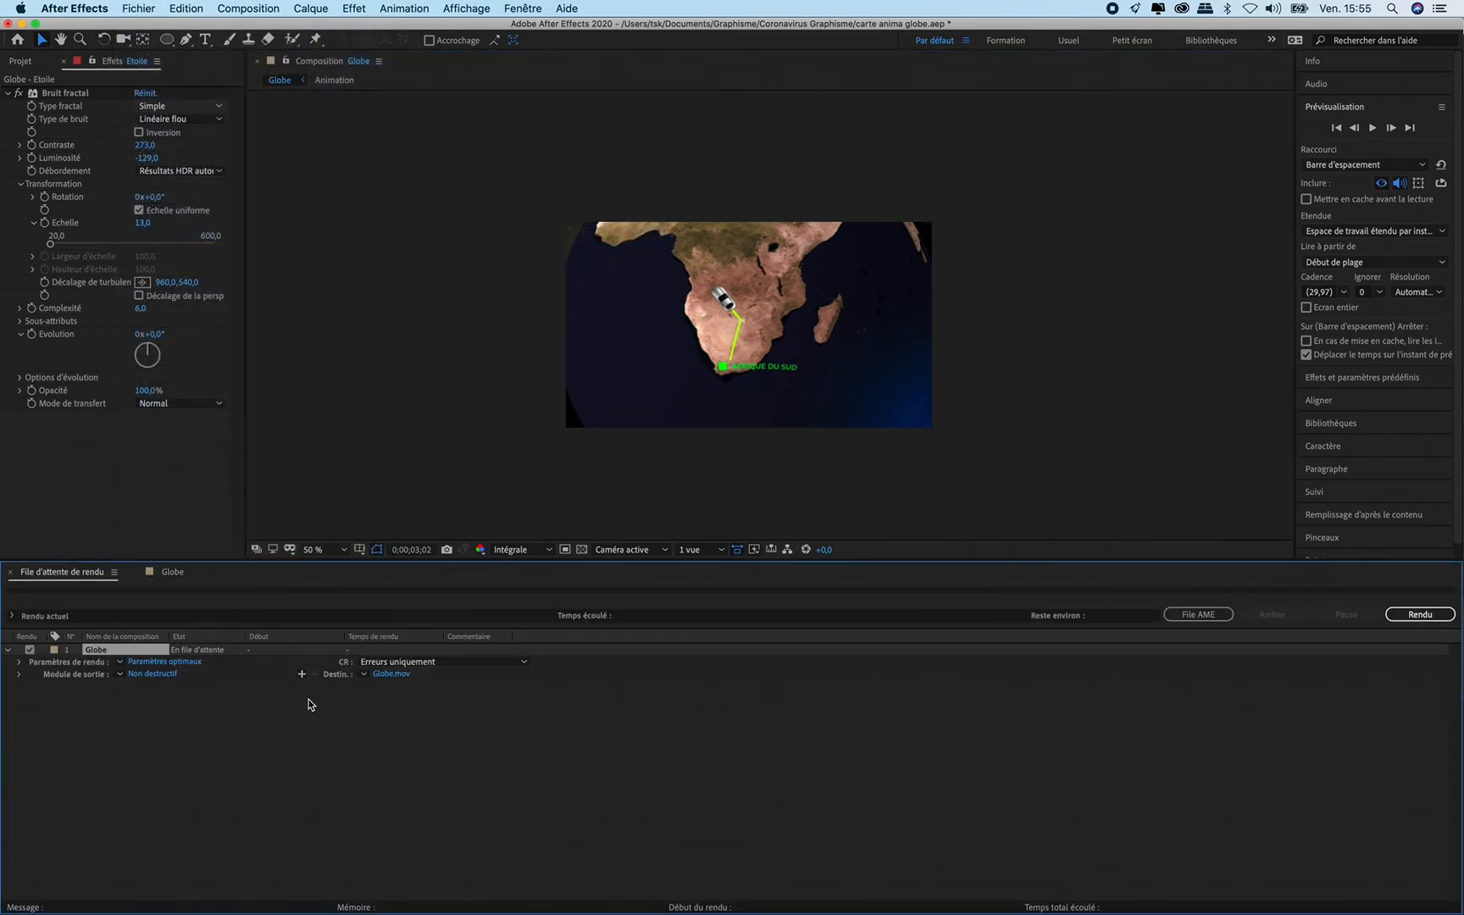
Step: Set the render's output destination to Globe.mov in the Vidéos folder
left_click(380, 679)
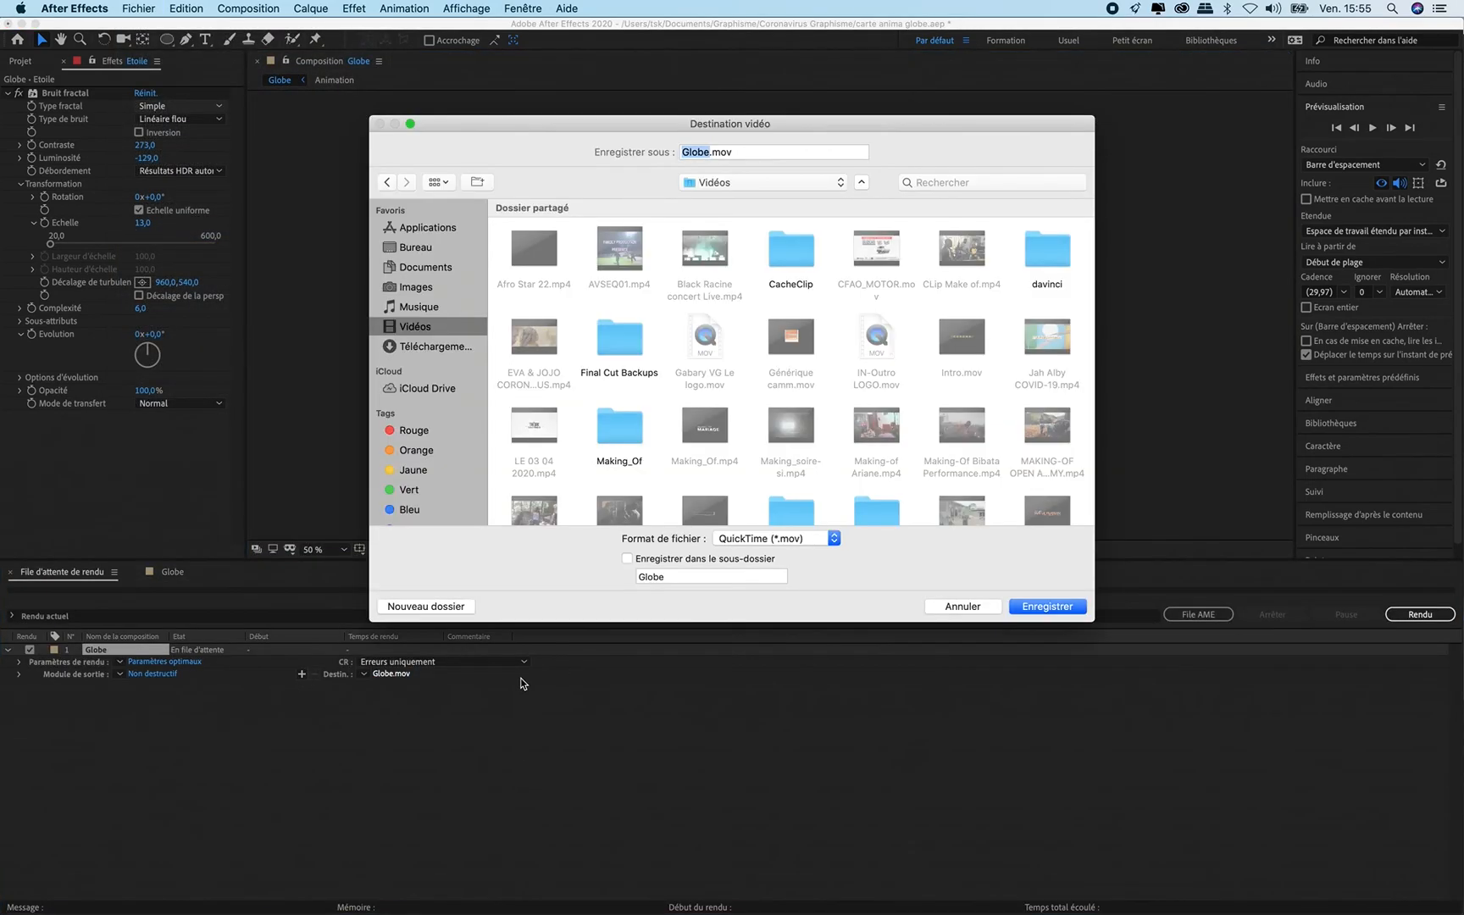
left_click(428, 249)
left_click(433, 334)
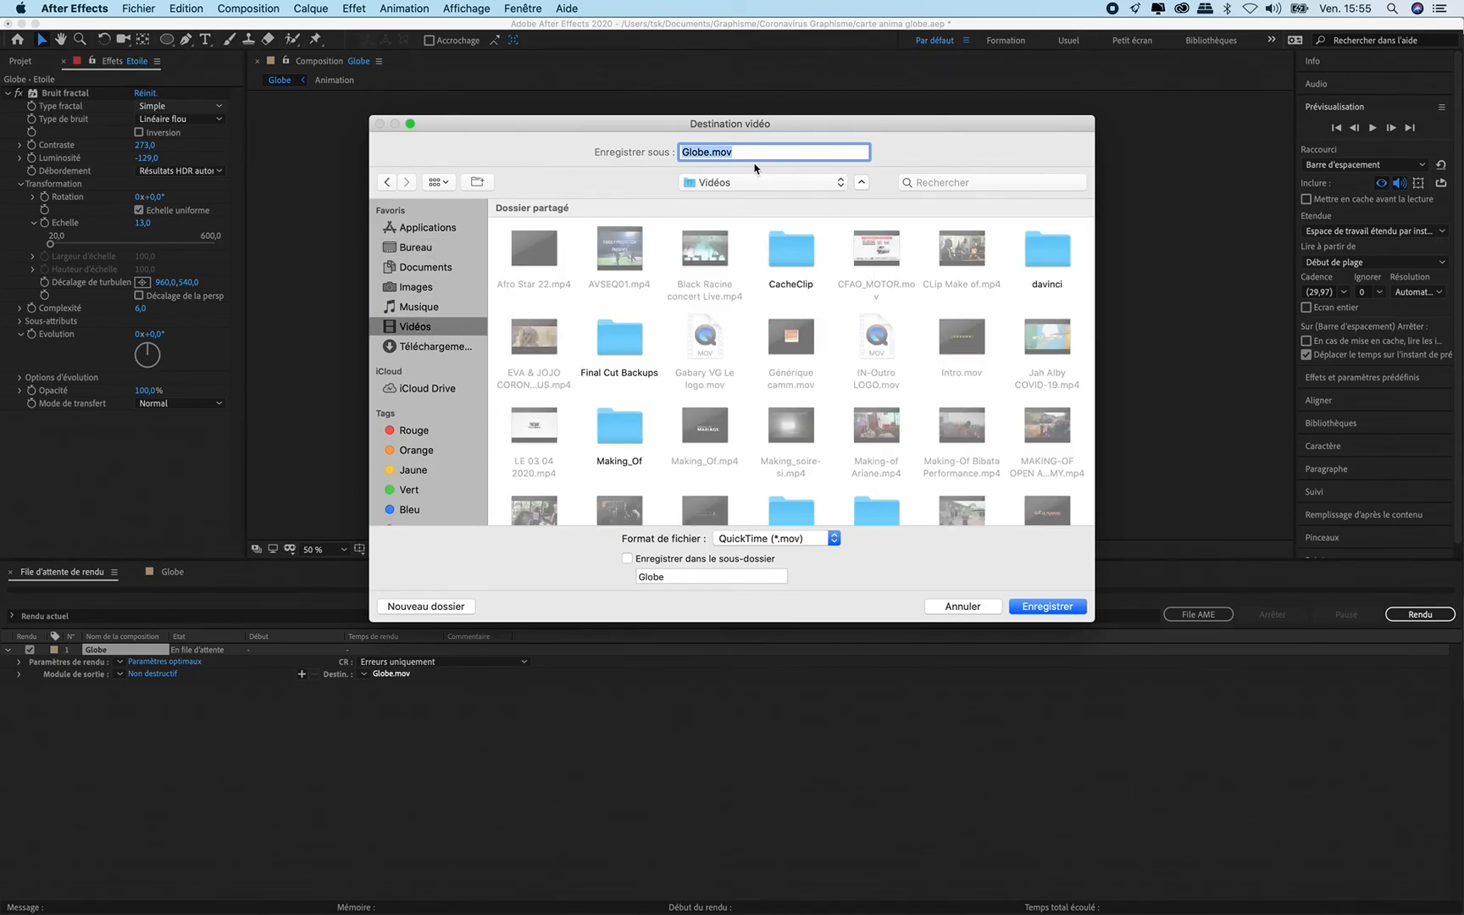
left_click(1042, 610)
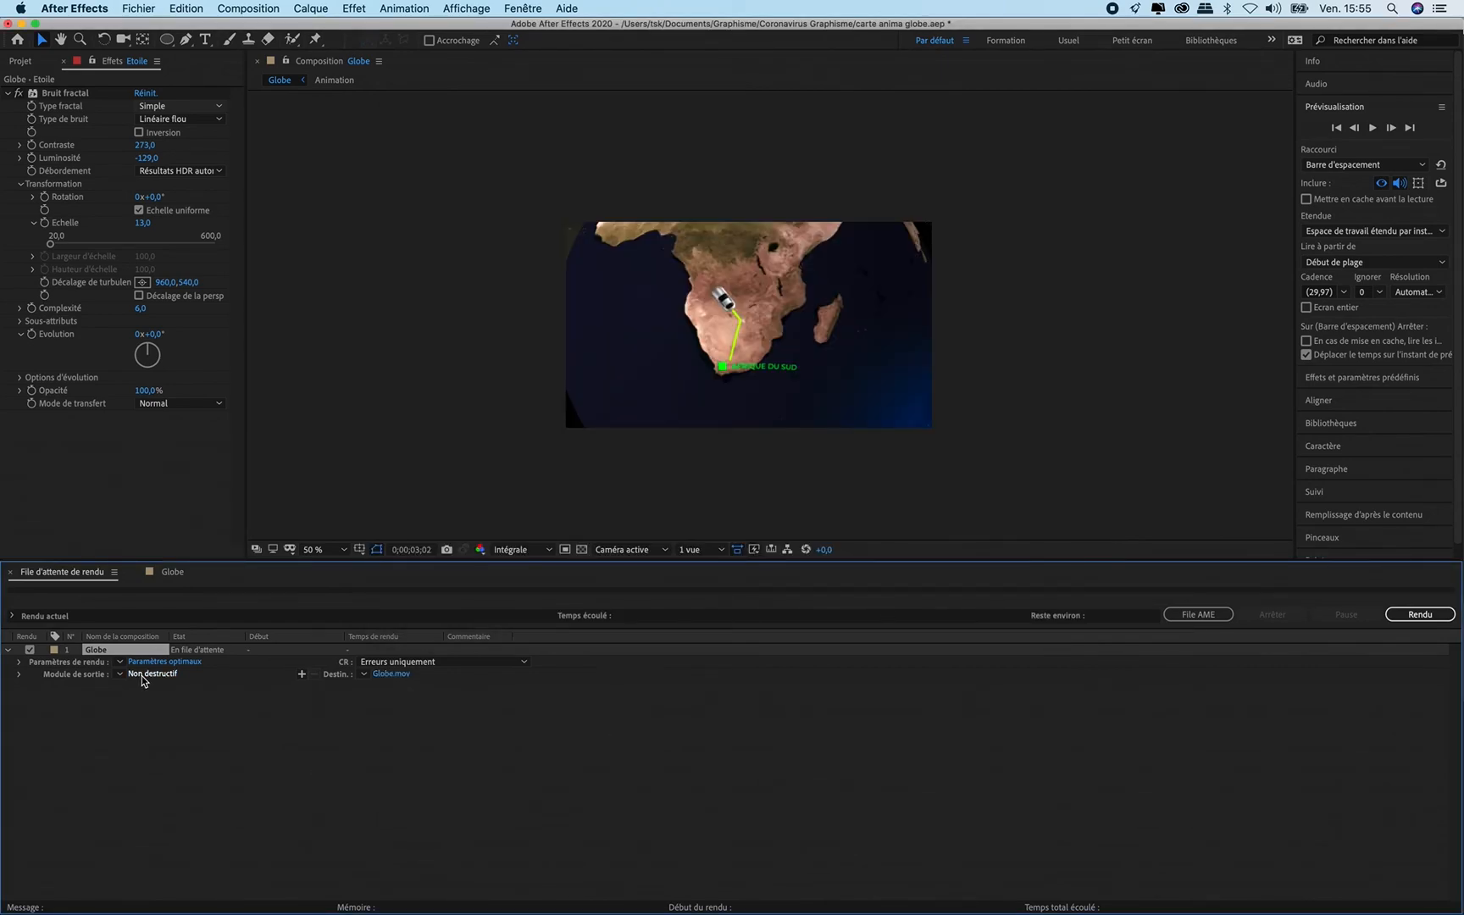
Step: Keep the output module on QuickTime, set its video codec to Apple ProRes 422, and render the Globe composition
left_click(153, 674)
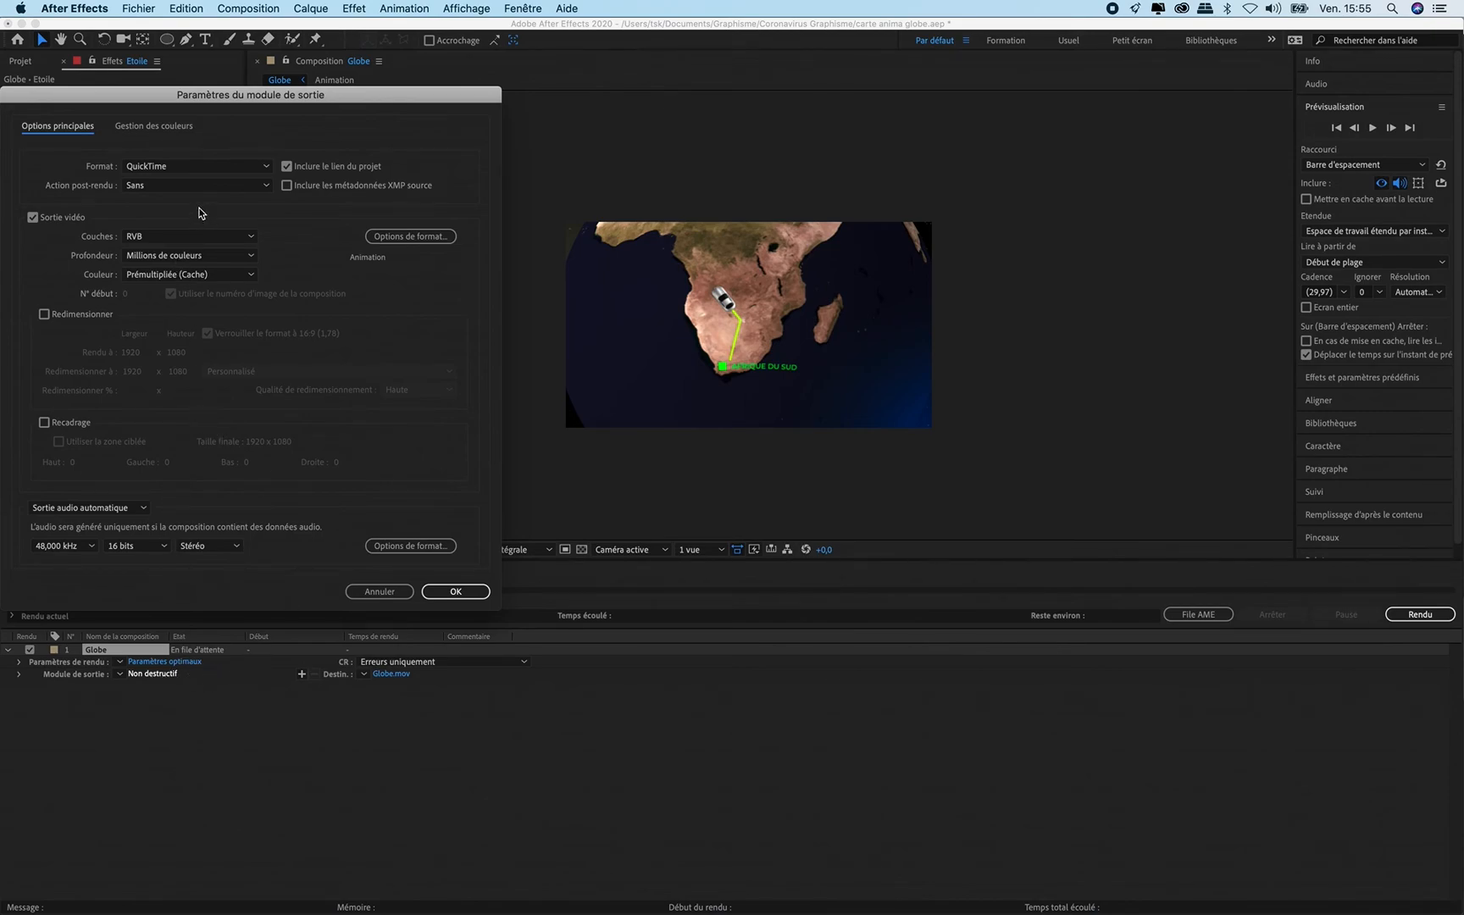
left_click(209, 166)
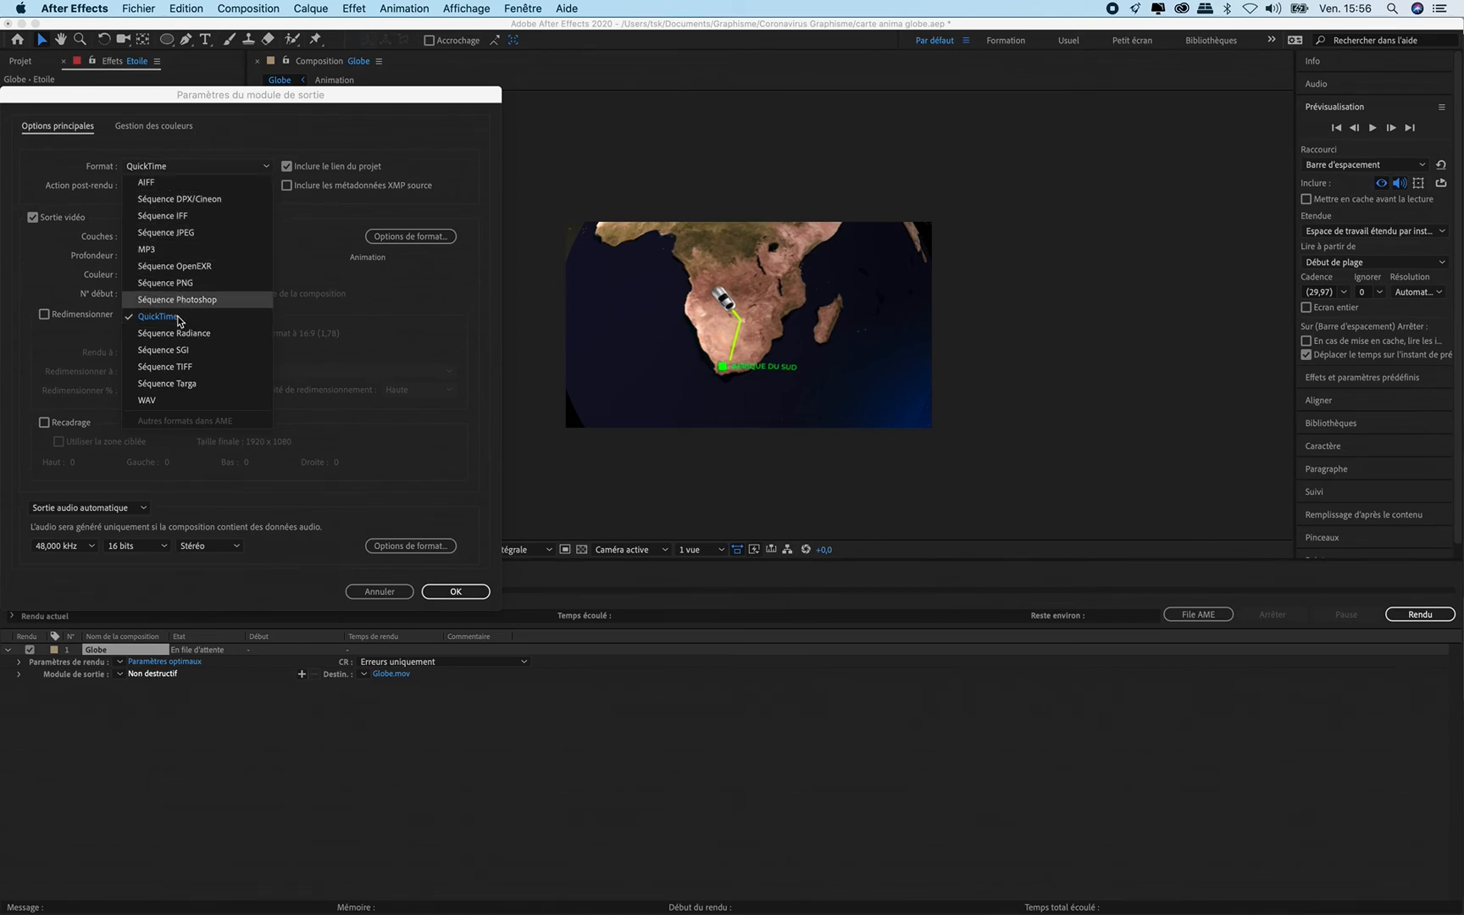
left_click(301, 241)
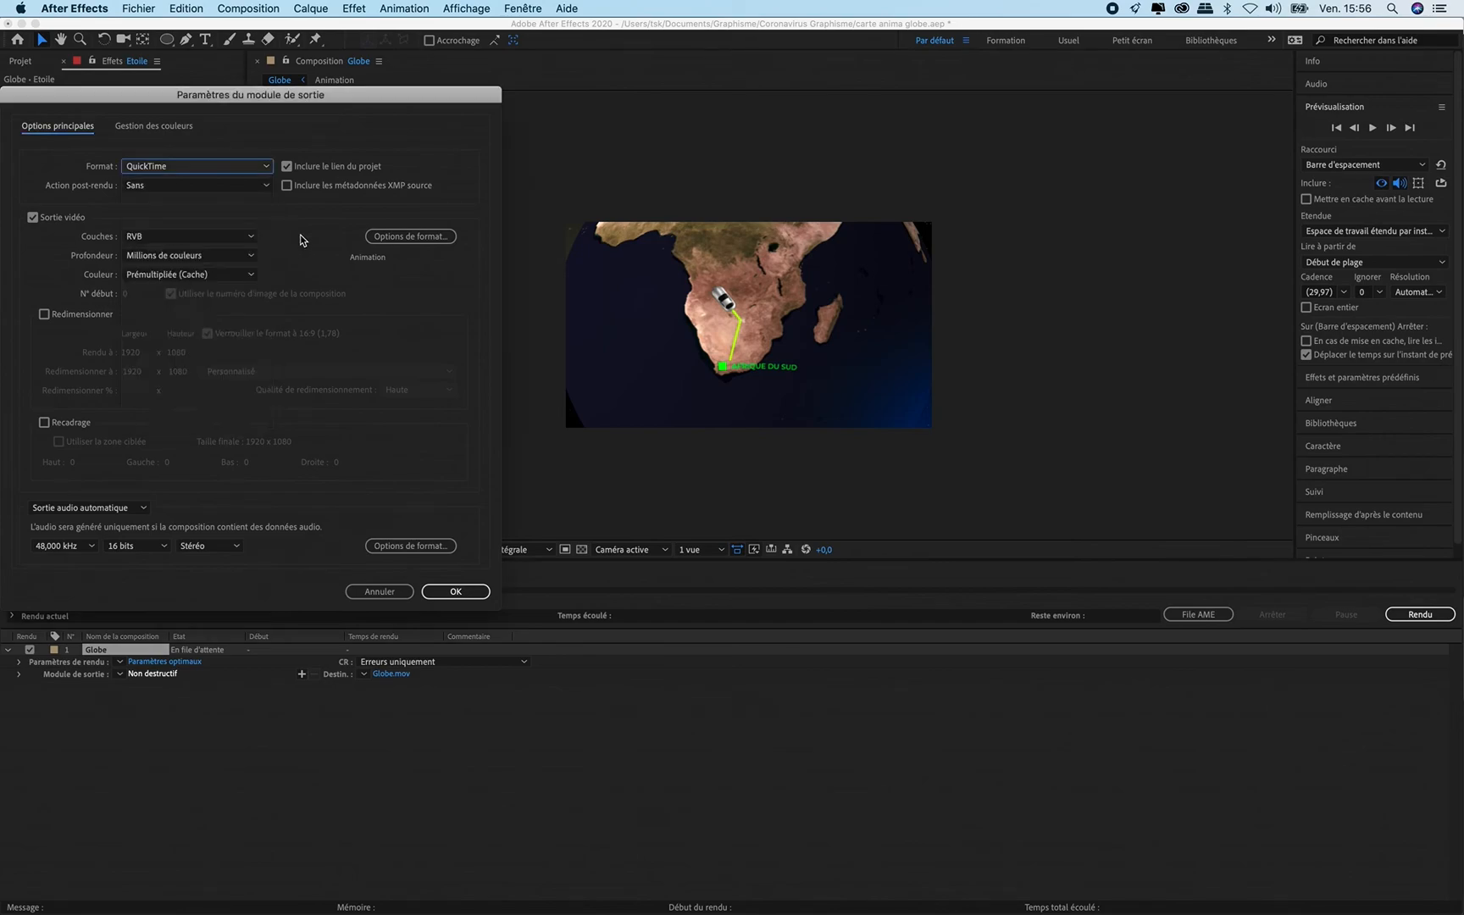
left_click(395, 240)
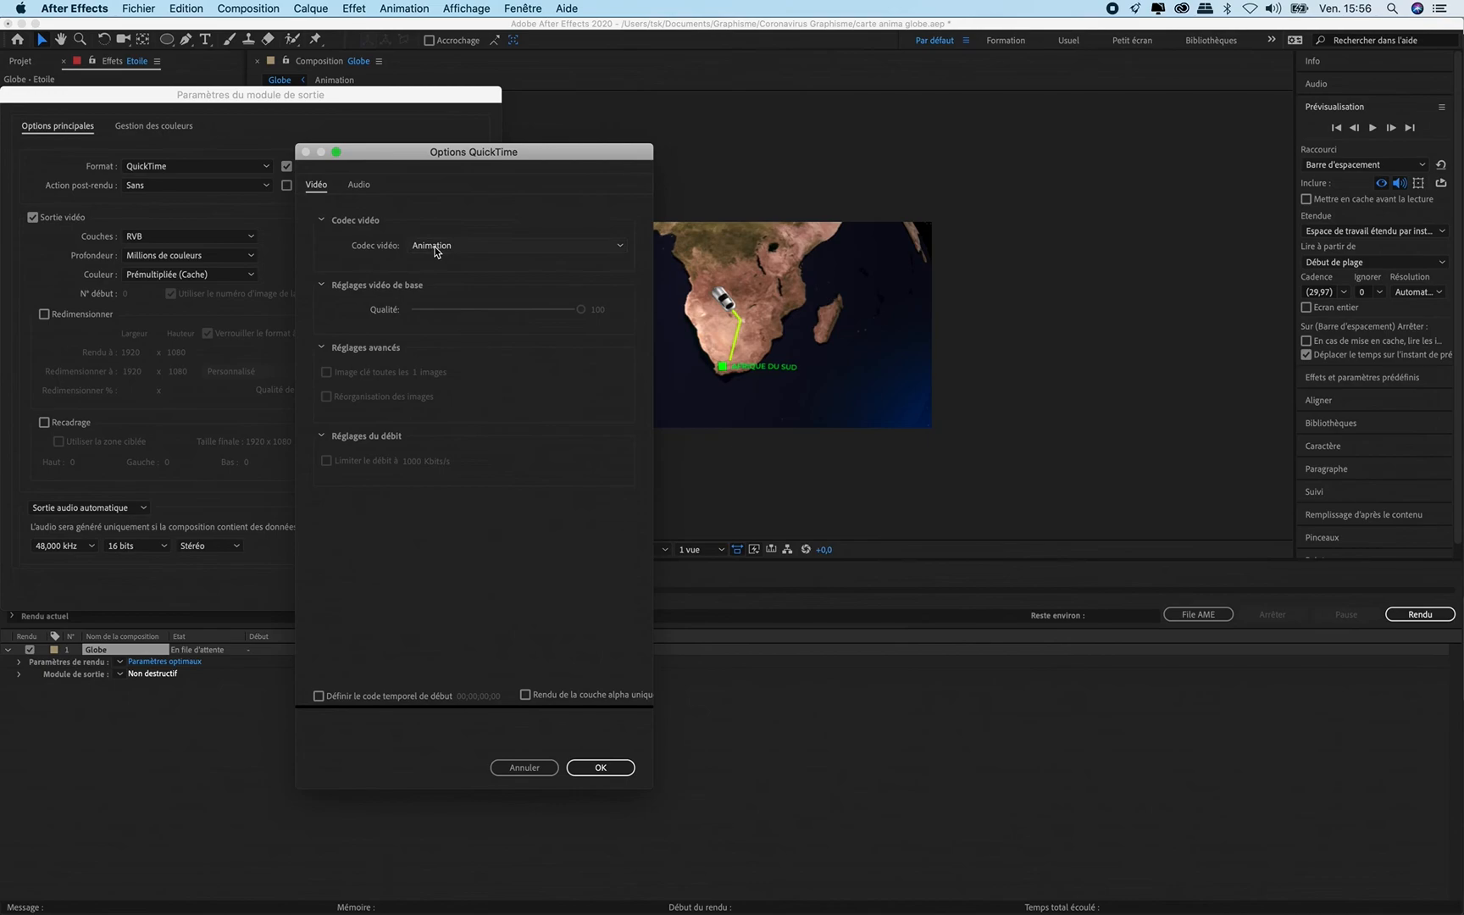
left_click(436, 247)
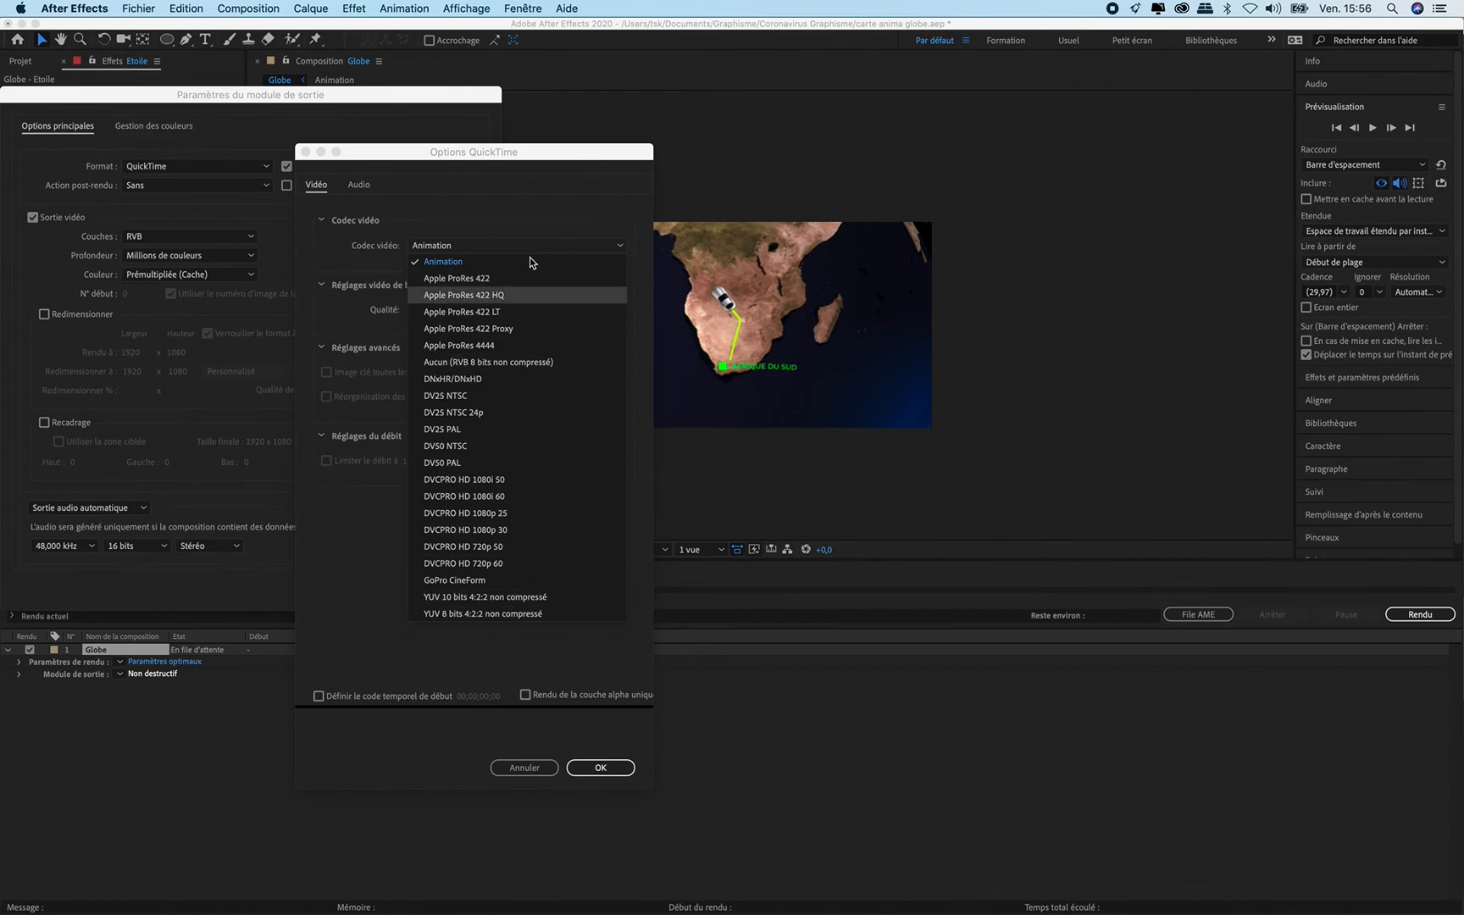
left_click(518, 280)
left_click(596, 766)
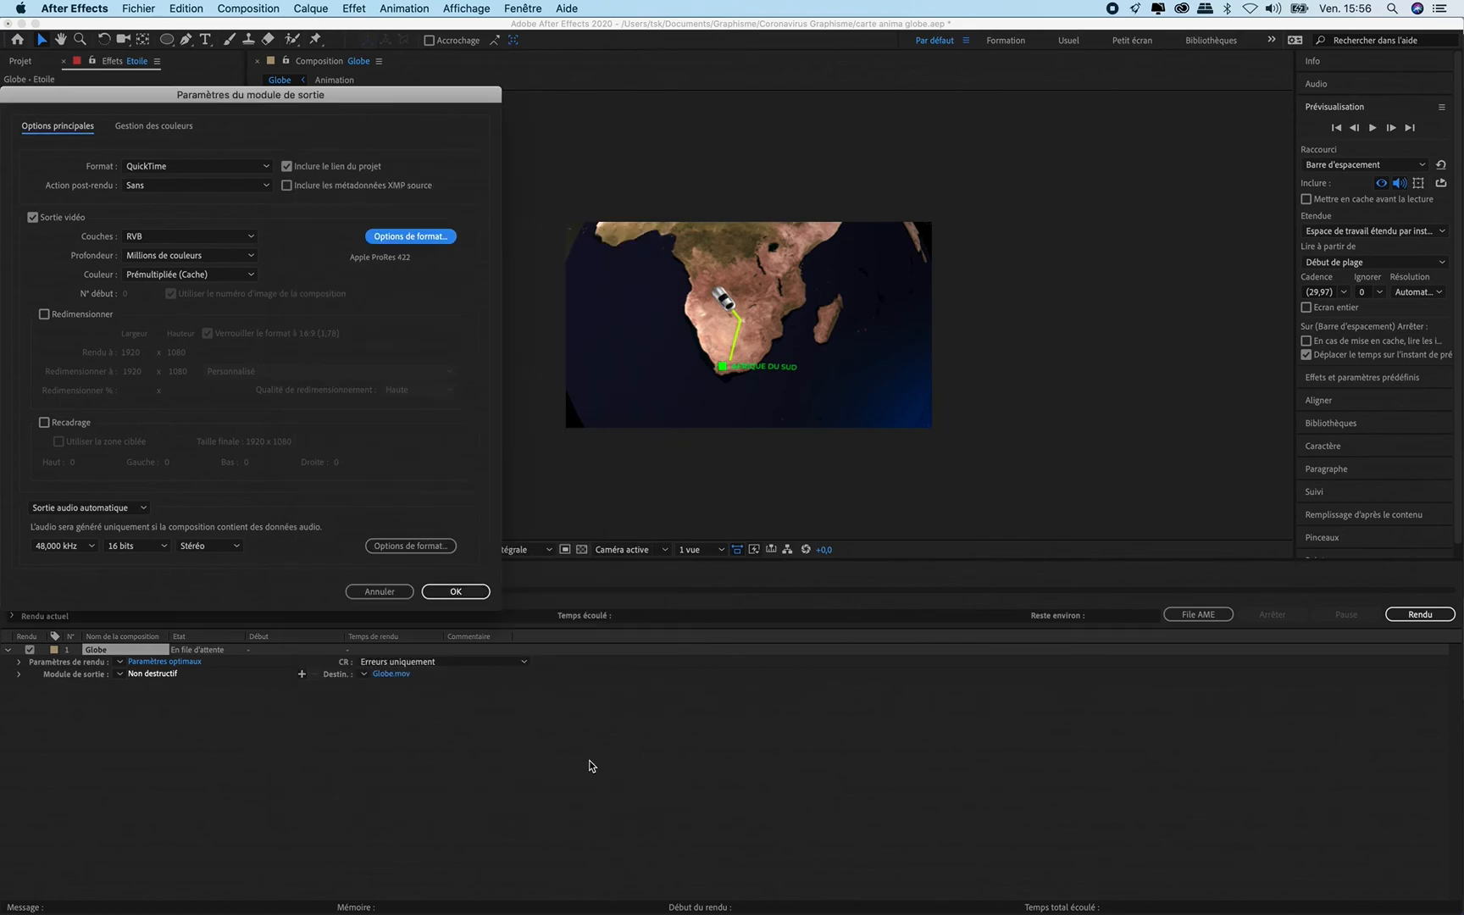
left_click(454, 593)
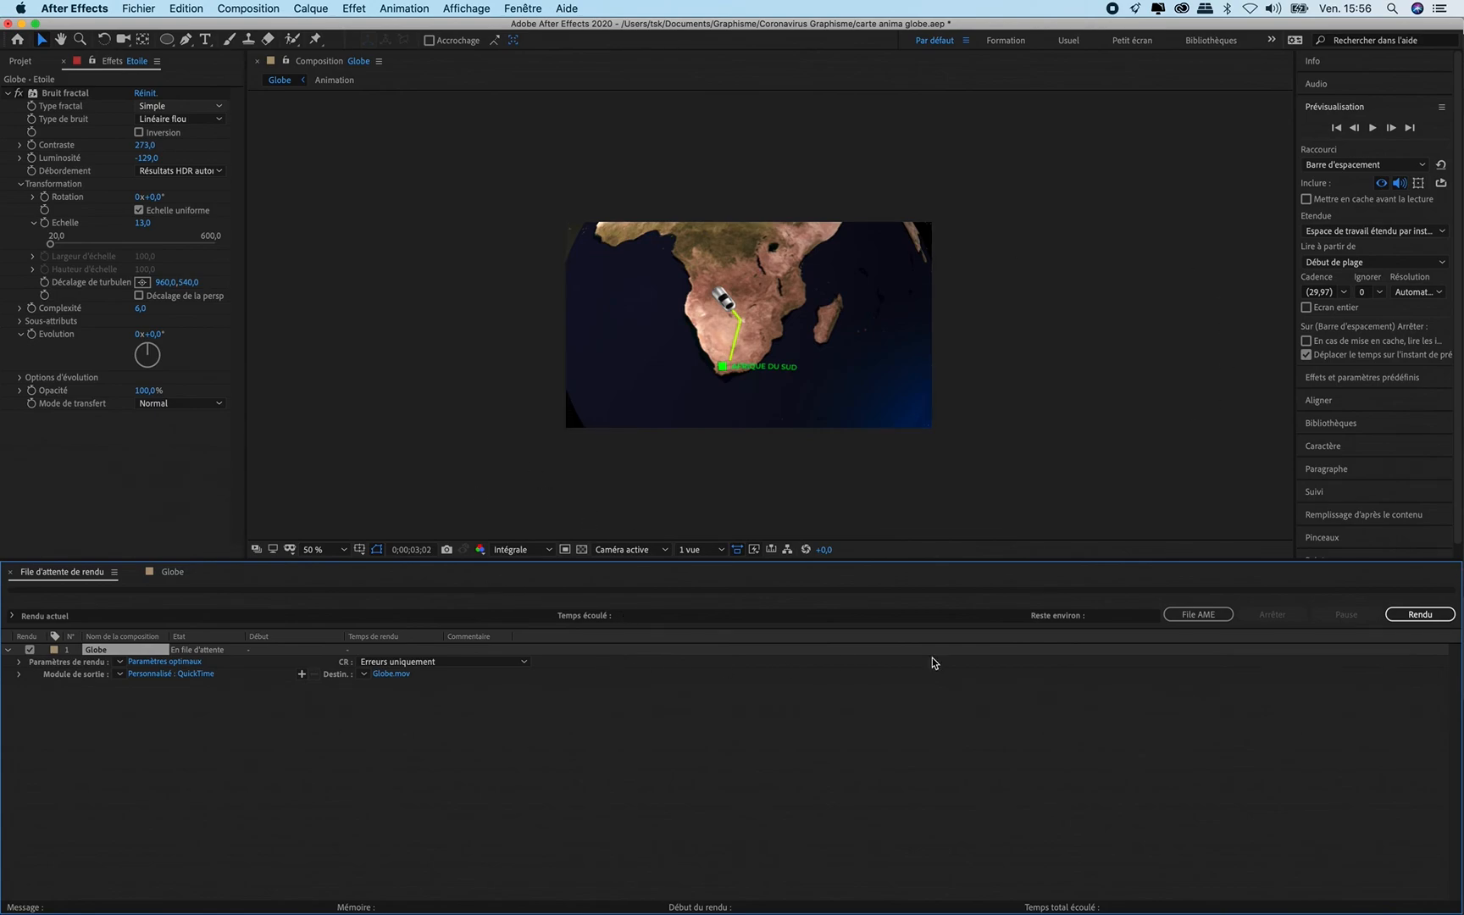
left_click(1416, 615)
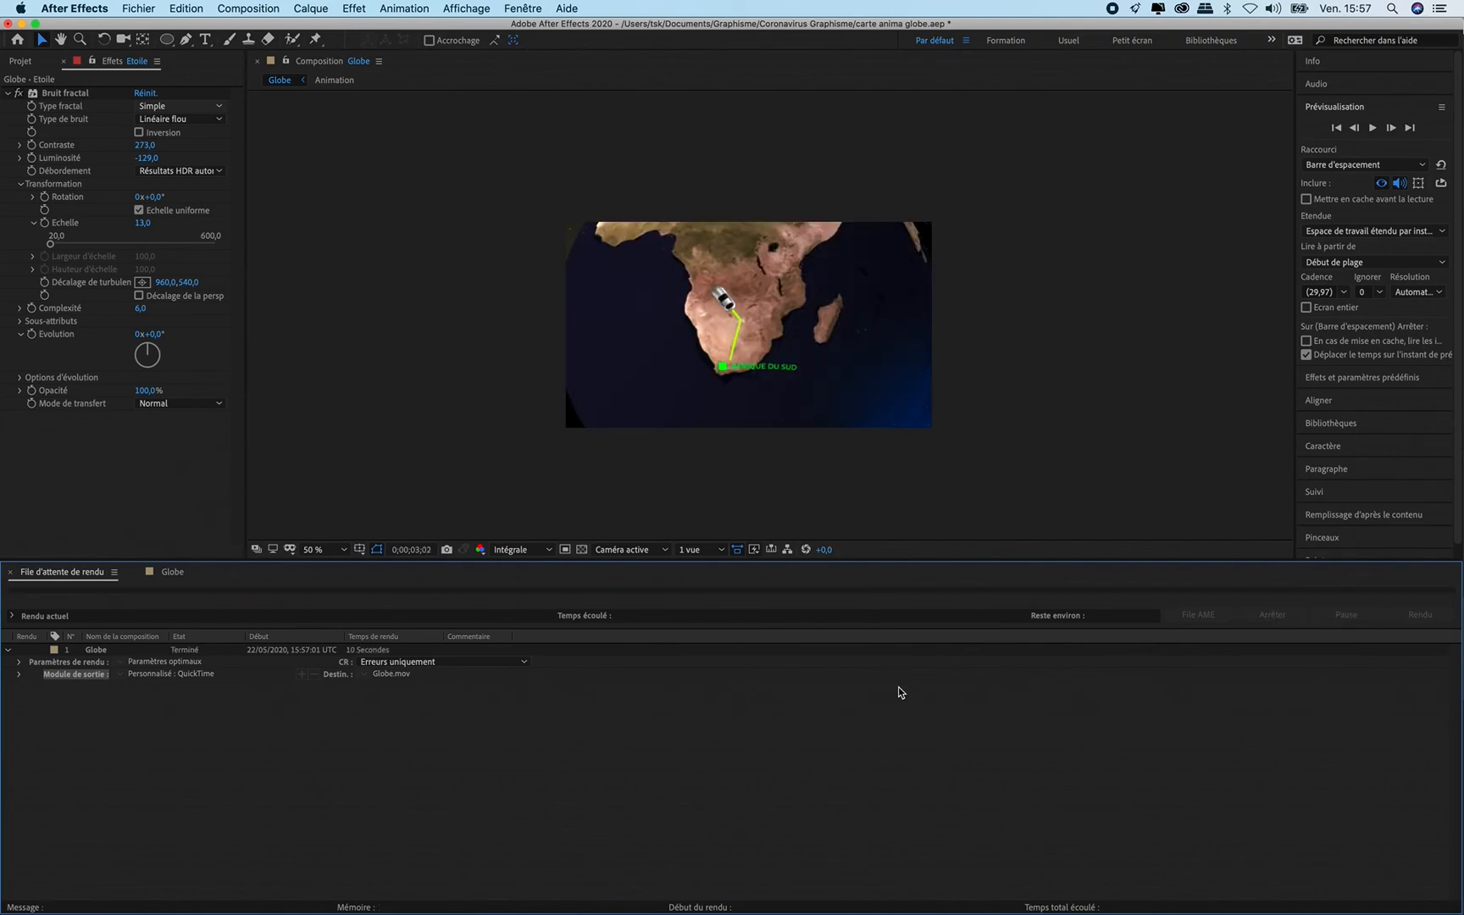
Step: Switch to Finder, find the rendered Globe.mov in the Vidéos folder, and preview the video to its end
mouse_move(354, 890)
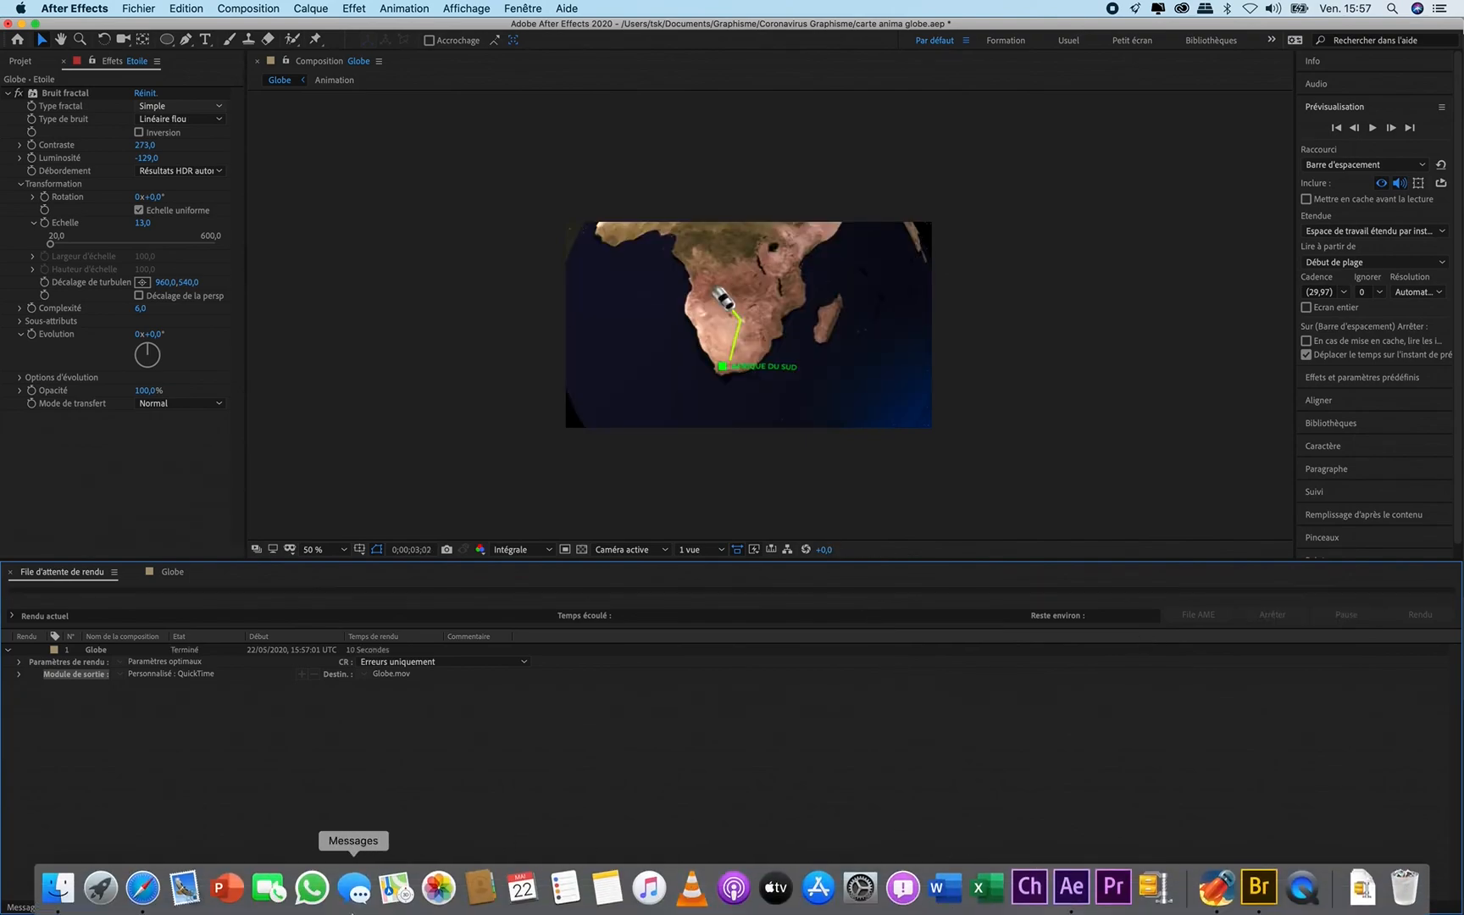
left_click(69, 896)
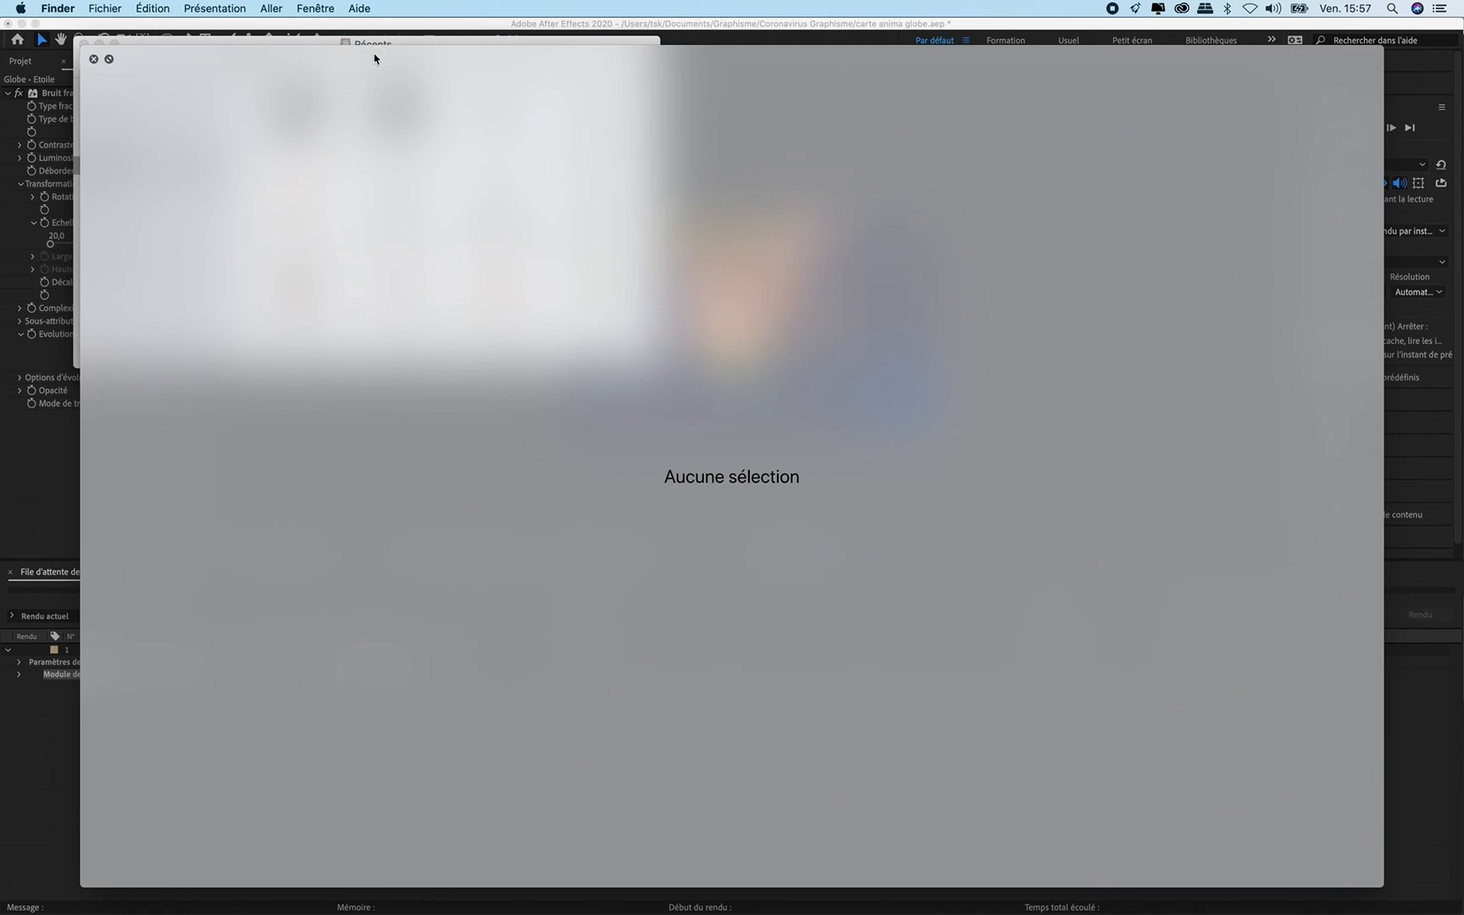
key("space")
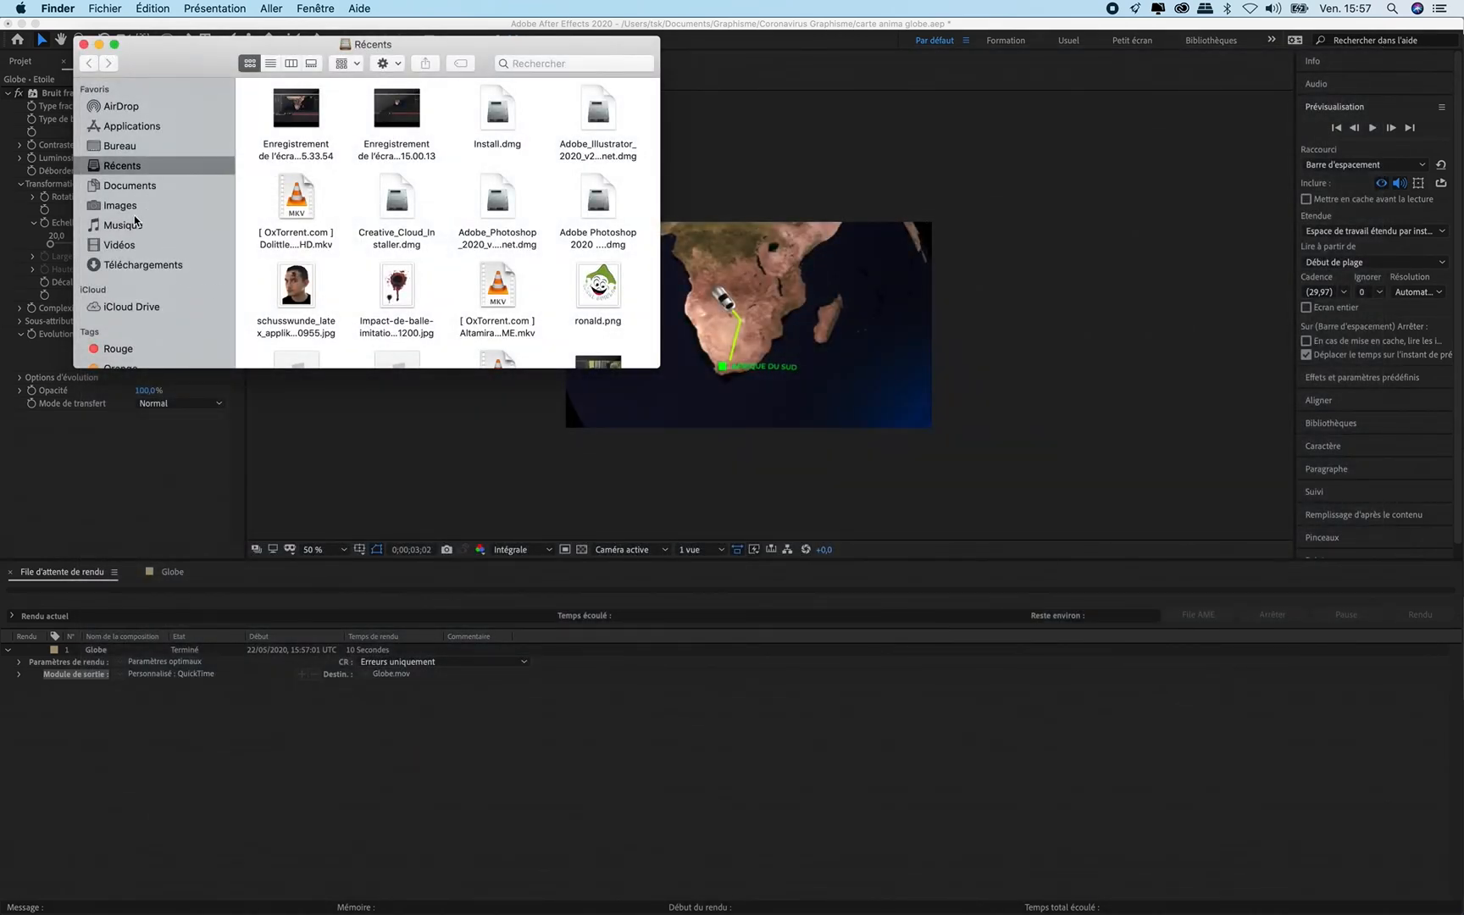
left_click(118, 245)
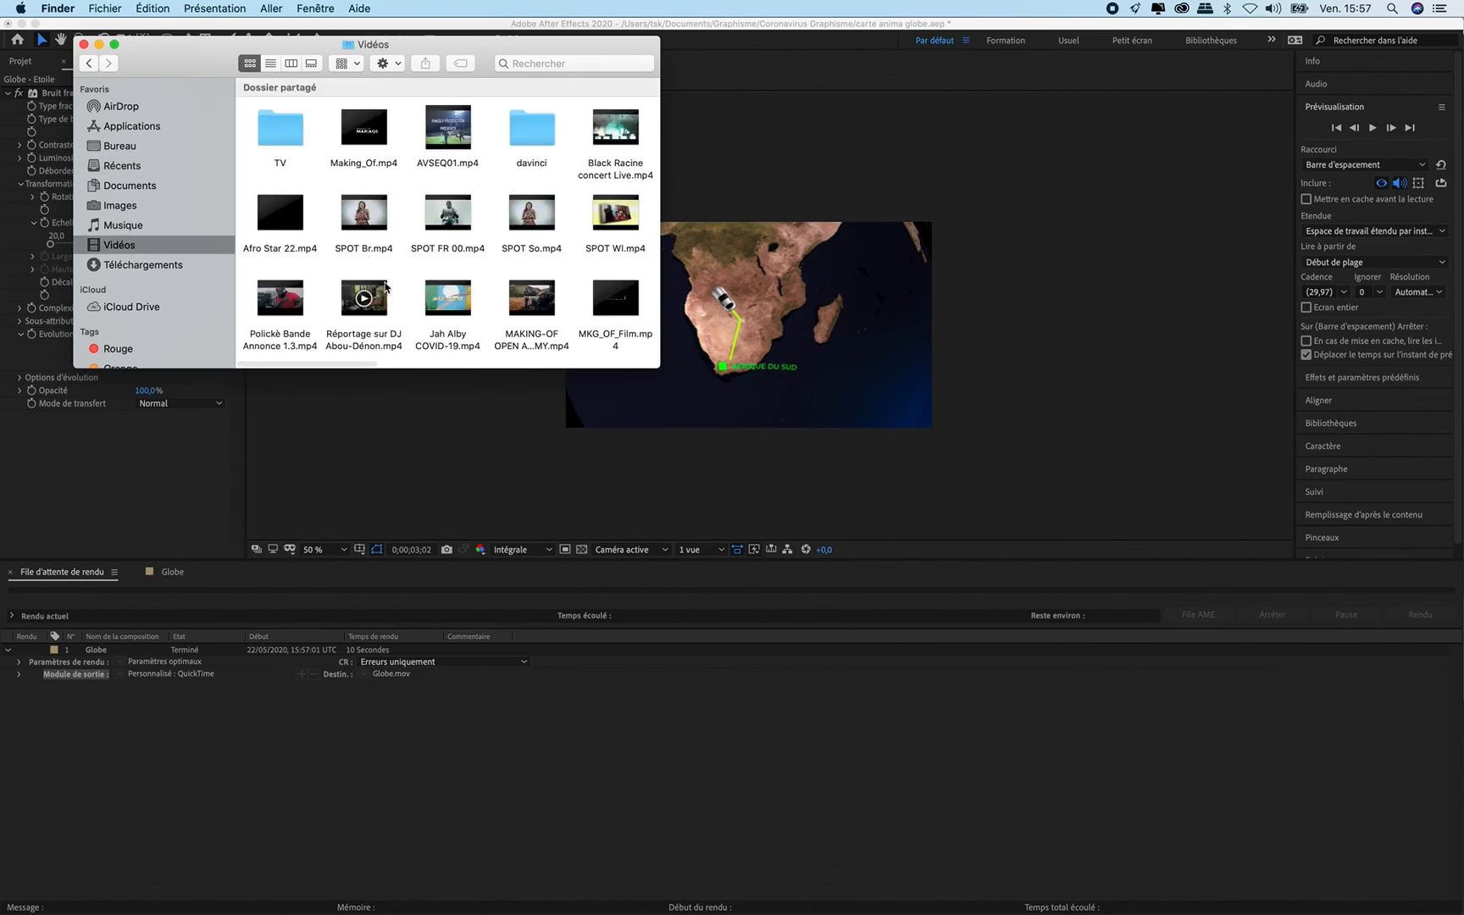
left_click(116, 45)
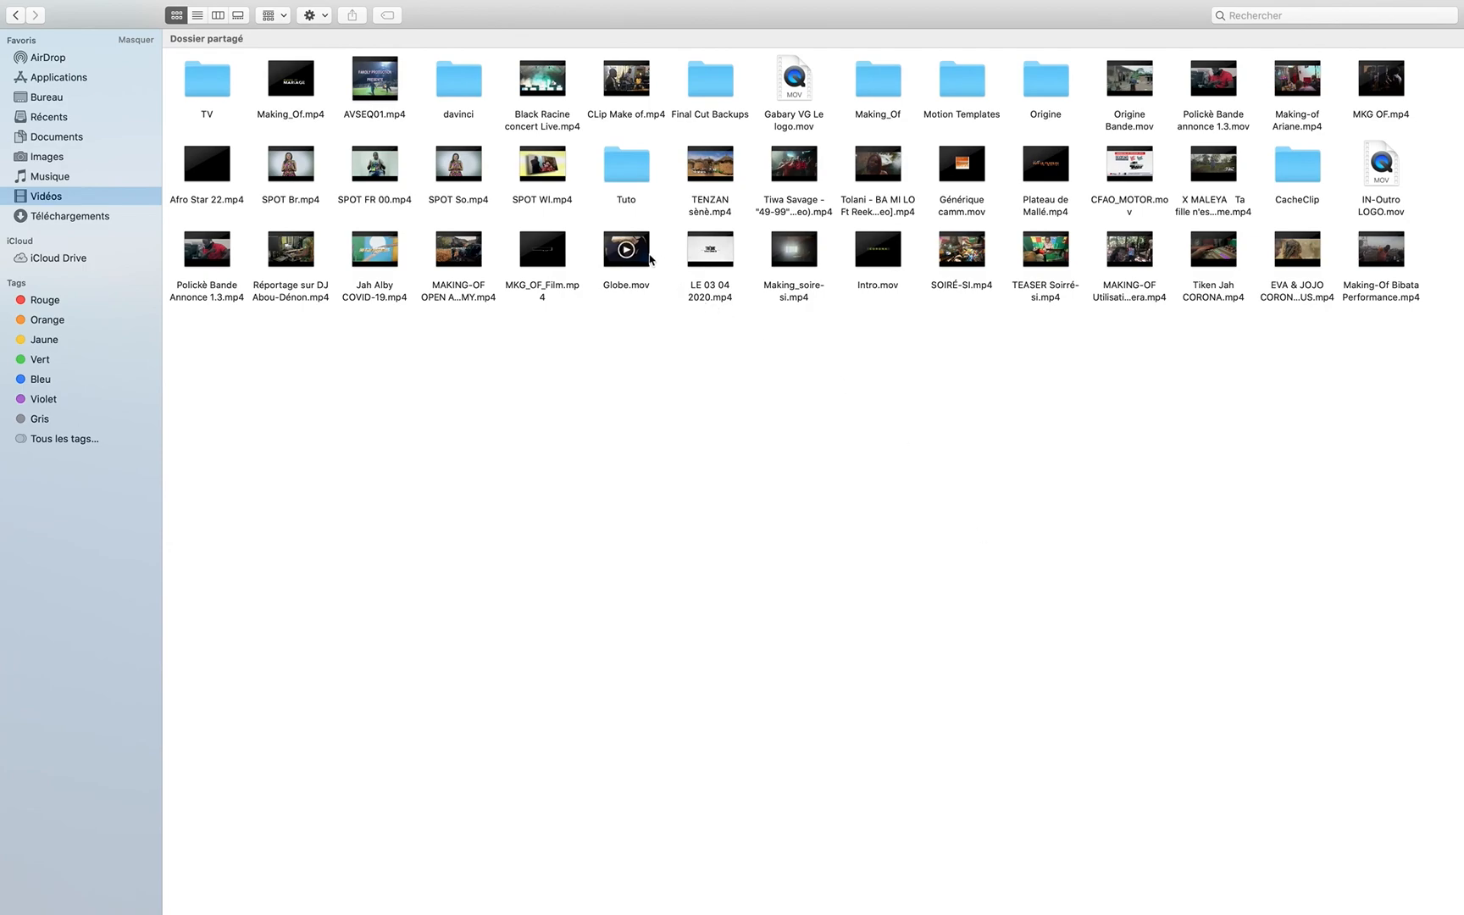
key("space")
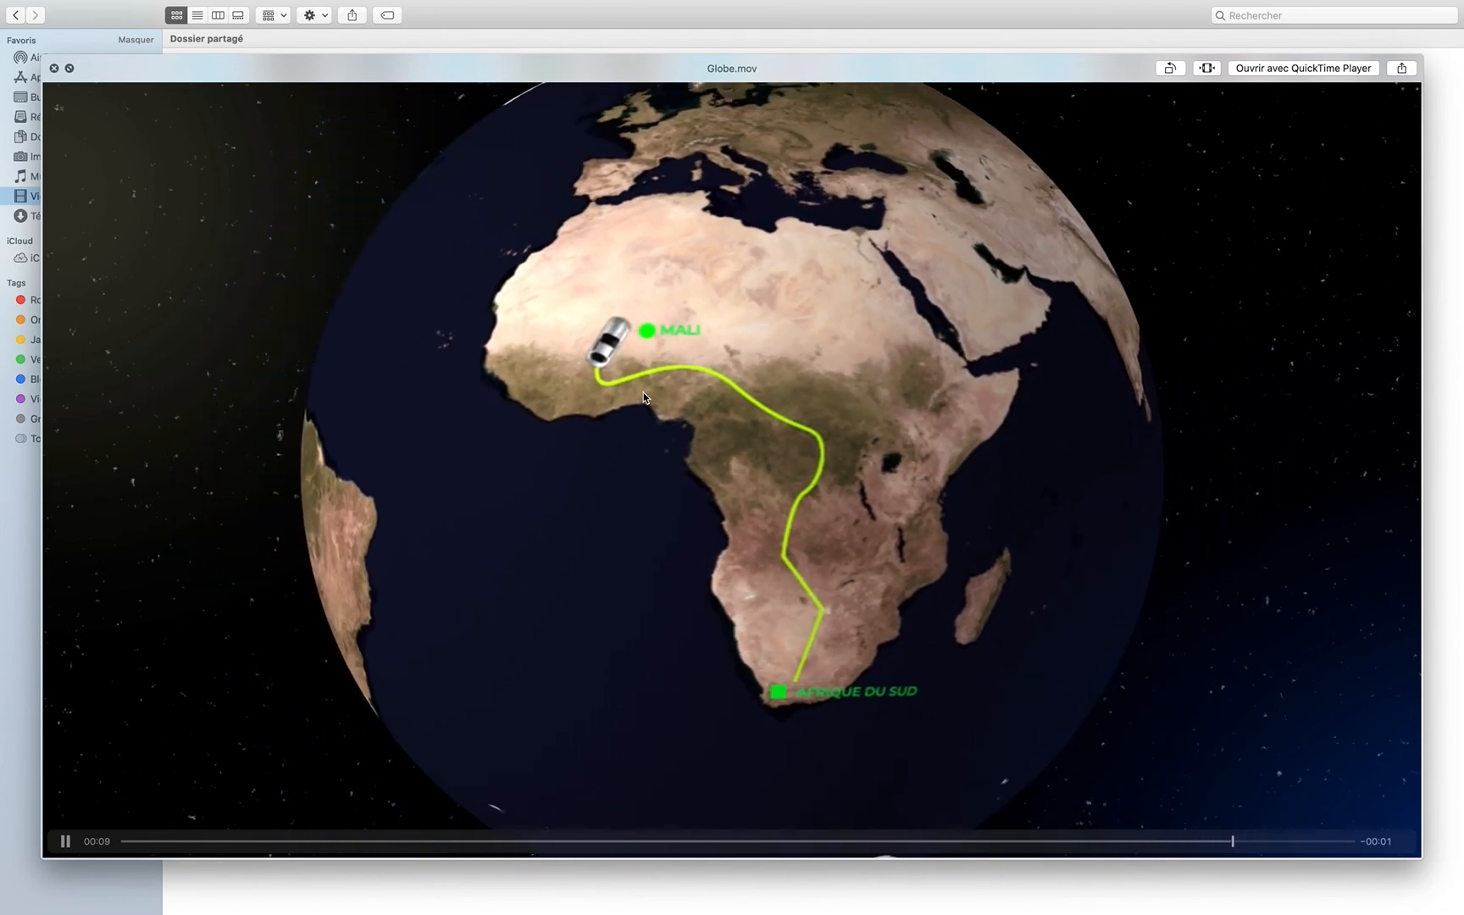
left_click_drag(704, 840, 1381, 847)
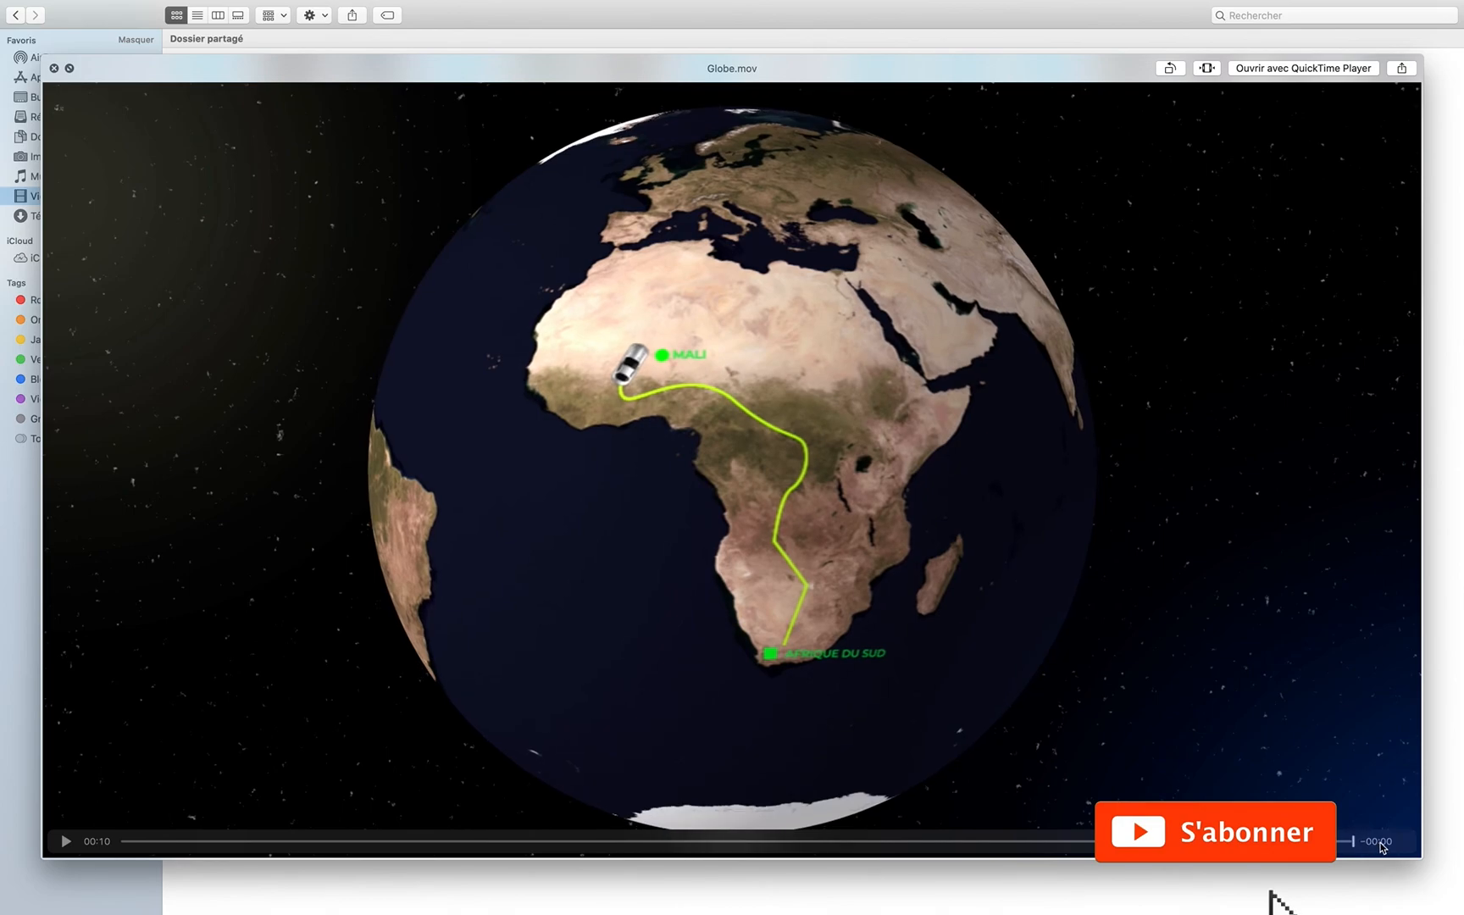